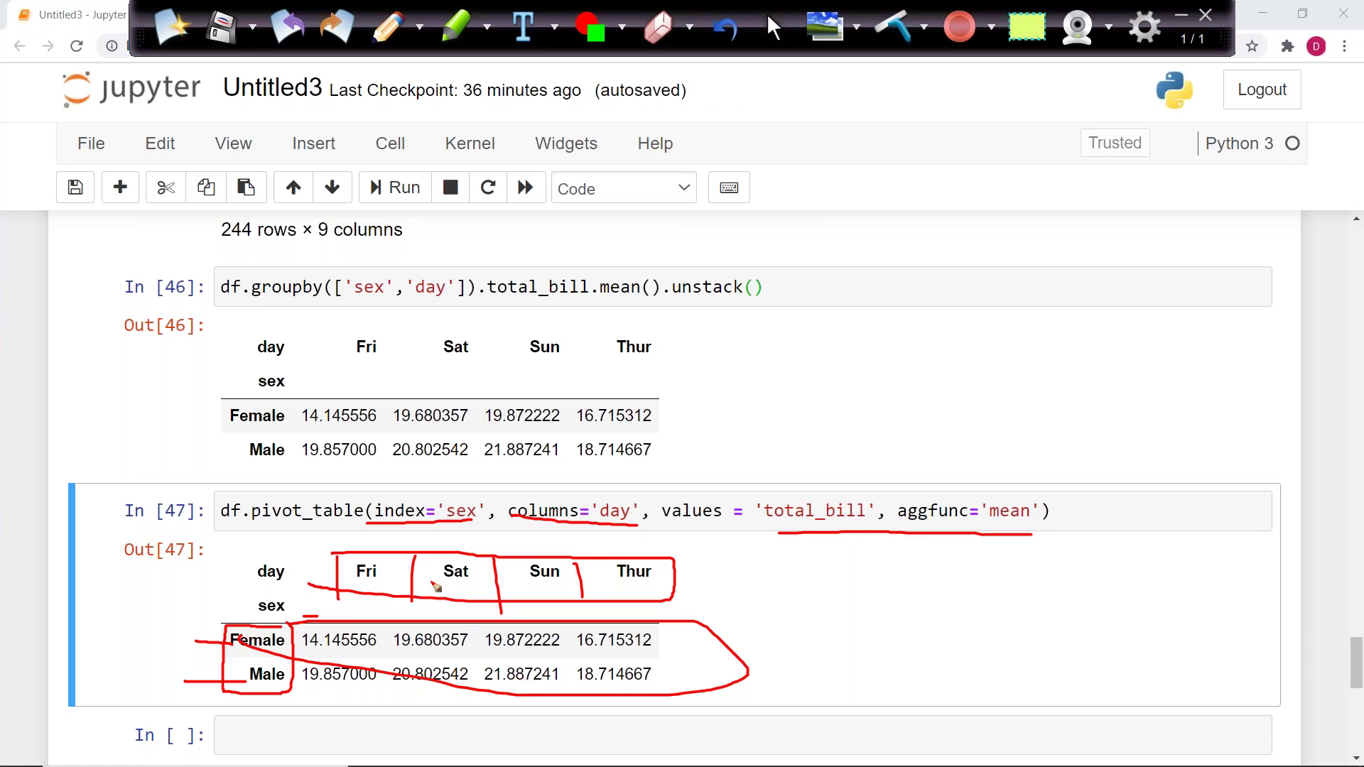
# Step: Link the Female rows of both output tables with a pen curve and underline the unstack call and the pivot_table column arguments
pyautogui.moveTo(329, 649)
pyautogui.mouseDown()
pyautogui.moveTo(174, 449)
pyautogui.moveTo(255, 419)
pyautogui.mouseUp()
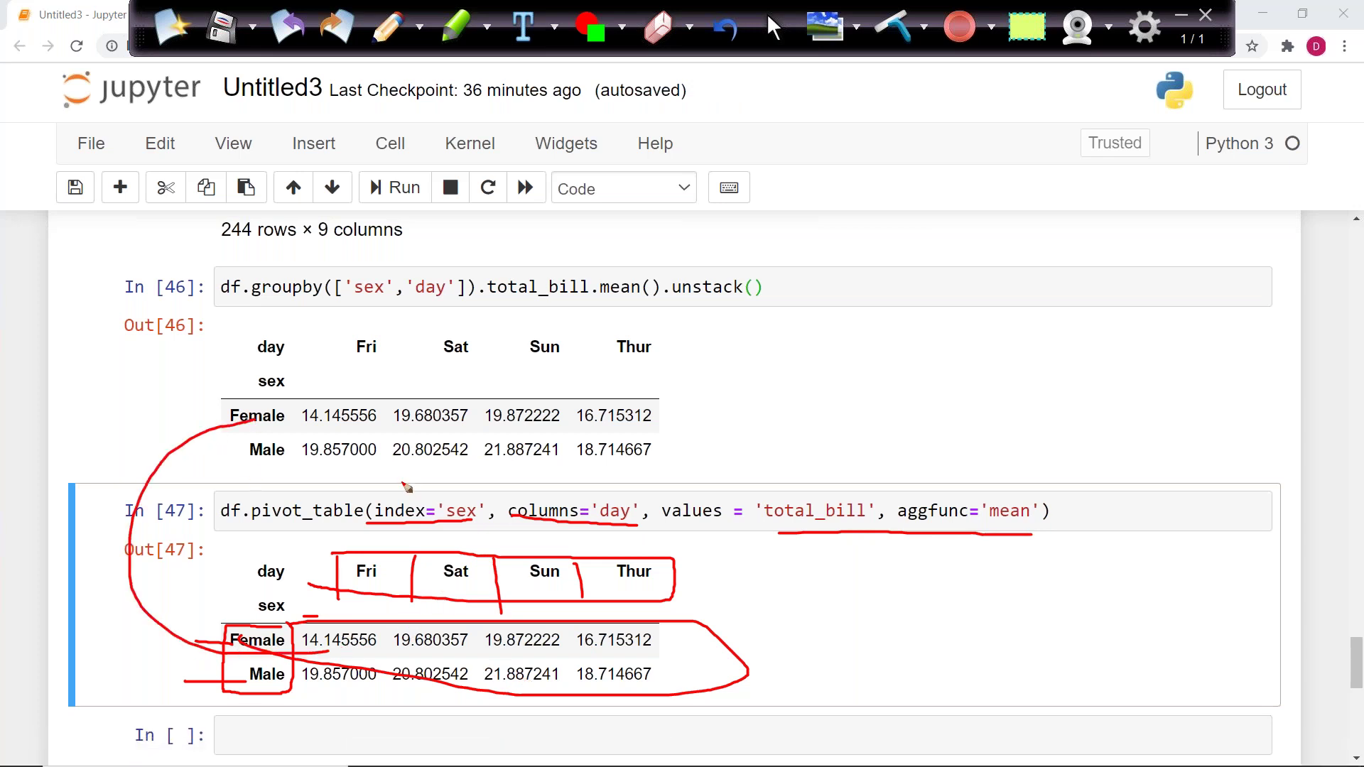
pyautogui.moveTo(624, 317); pyautogui.dragTo(701, 312)
pyautogui.moveTo(535, 540); pyautogui.dragTo(692, 538)
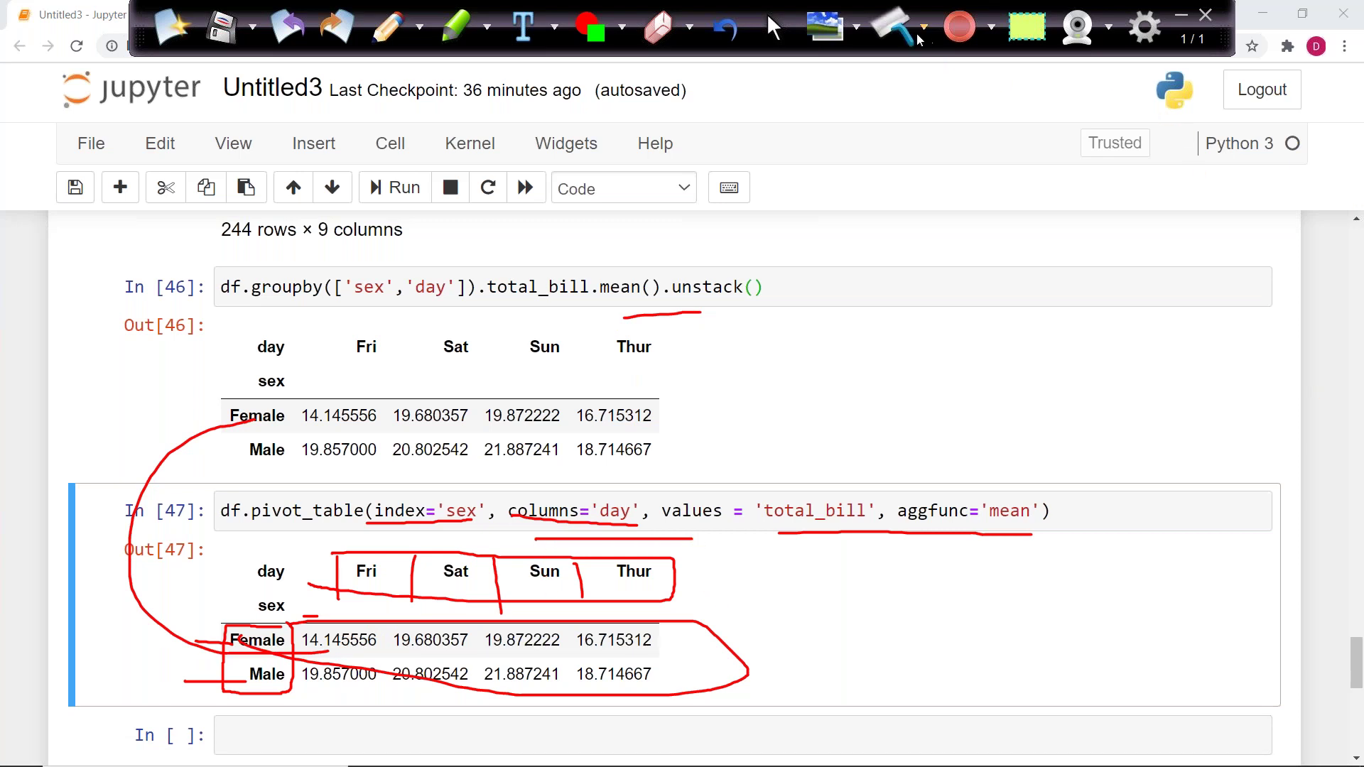
# Step: Clear all pen annotations and select the first empty notebook cell below the pivot table output
pyautogui.press('Delete')
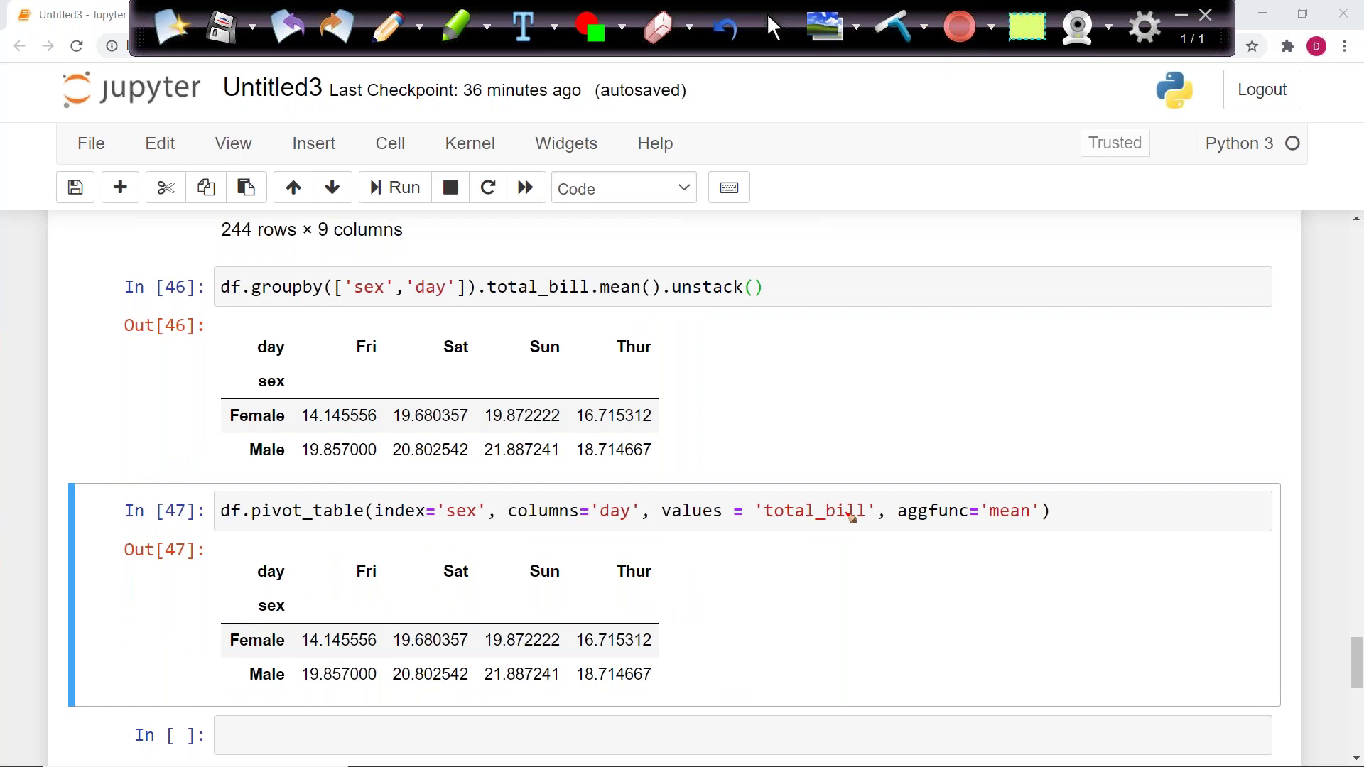
pyautogui.press('Escape')
pyautogui.scroll(-6, 724, 398)
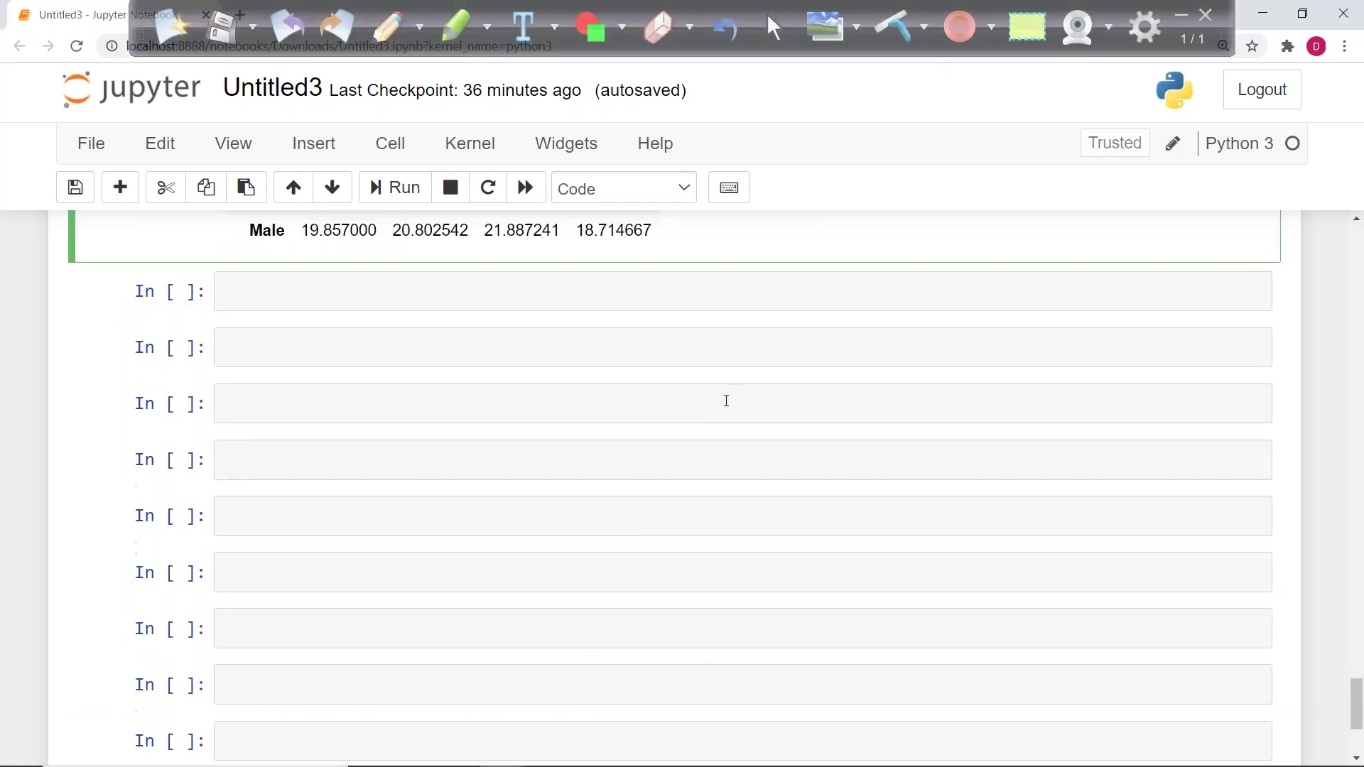
pyautogui.click(697, 289)
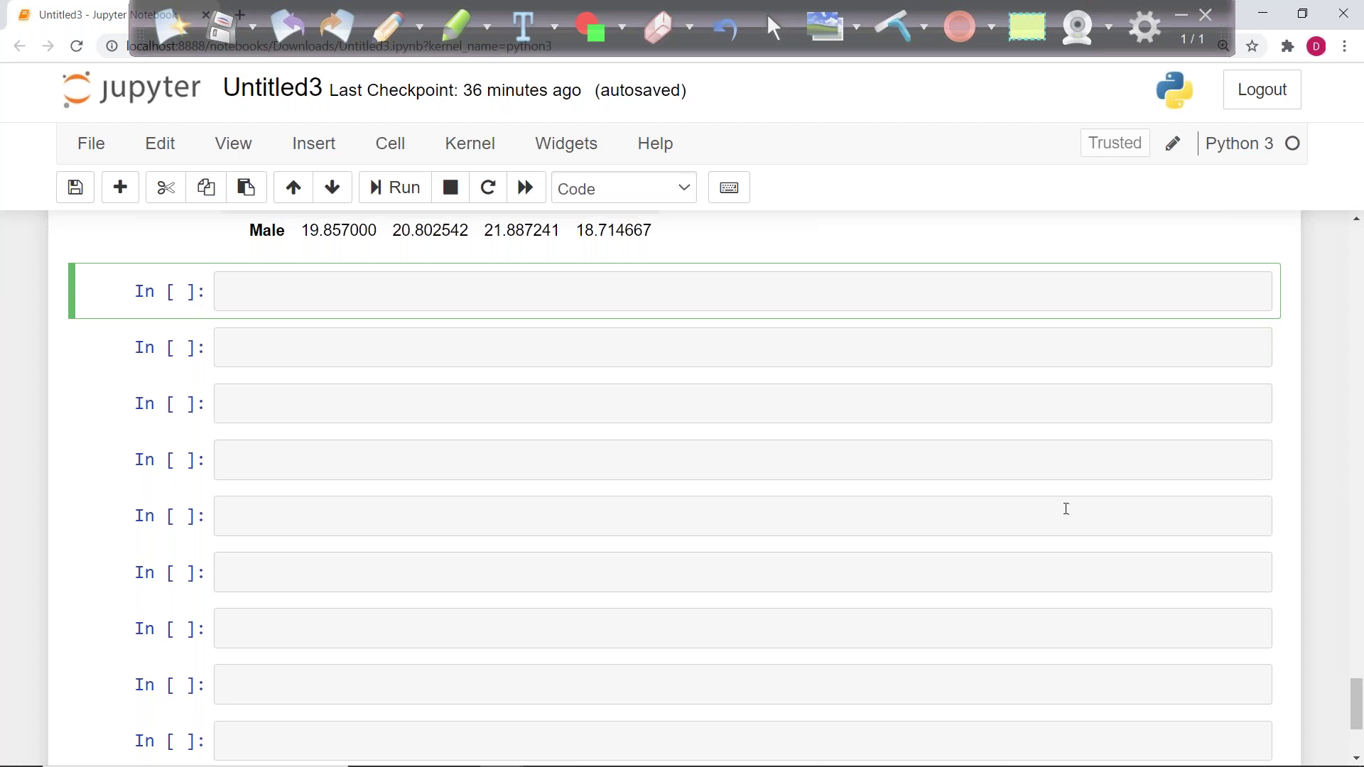
# Step: Create a new folder named "Multiple Files" on the desktop
pyautogui.press('super+d')
pyautogui.rightClick(462, 537)
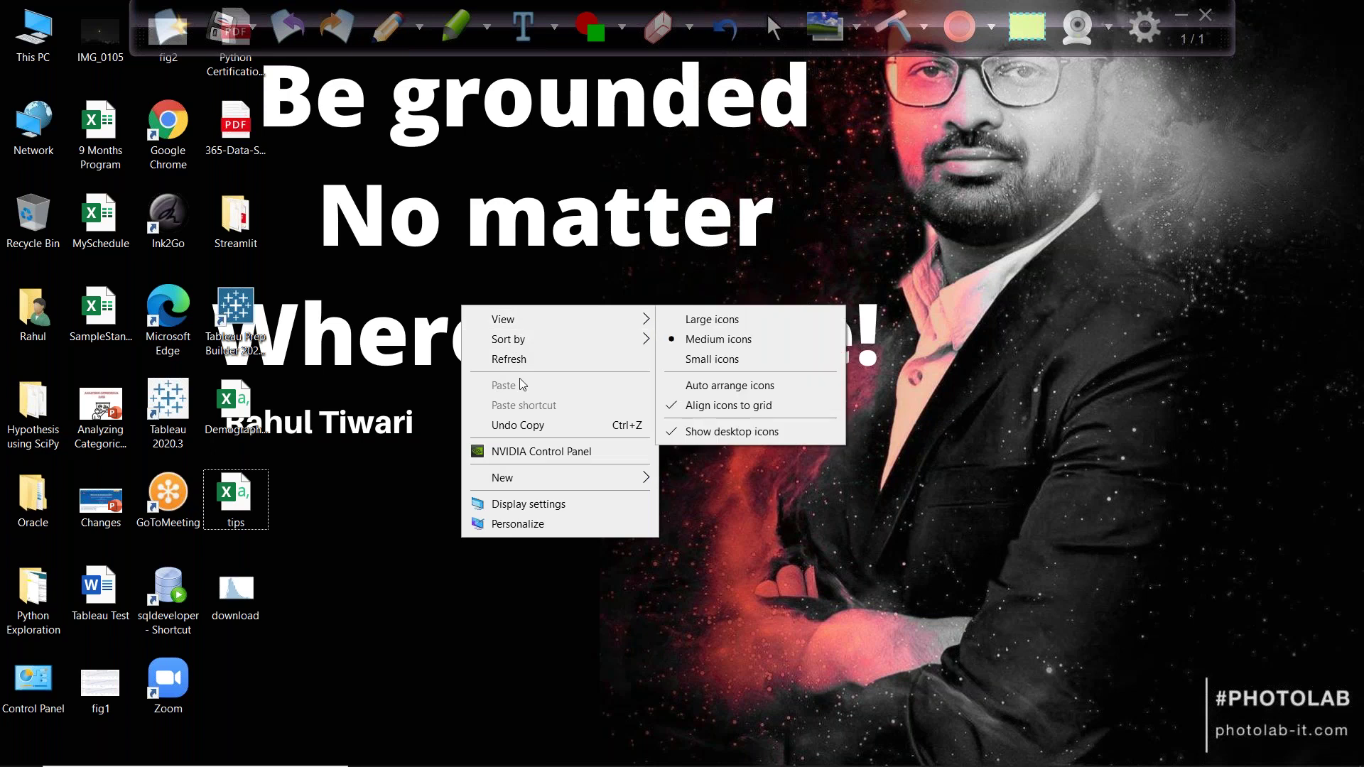
pyautogui.moveTo(529, 487)
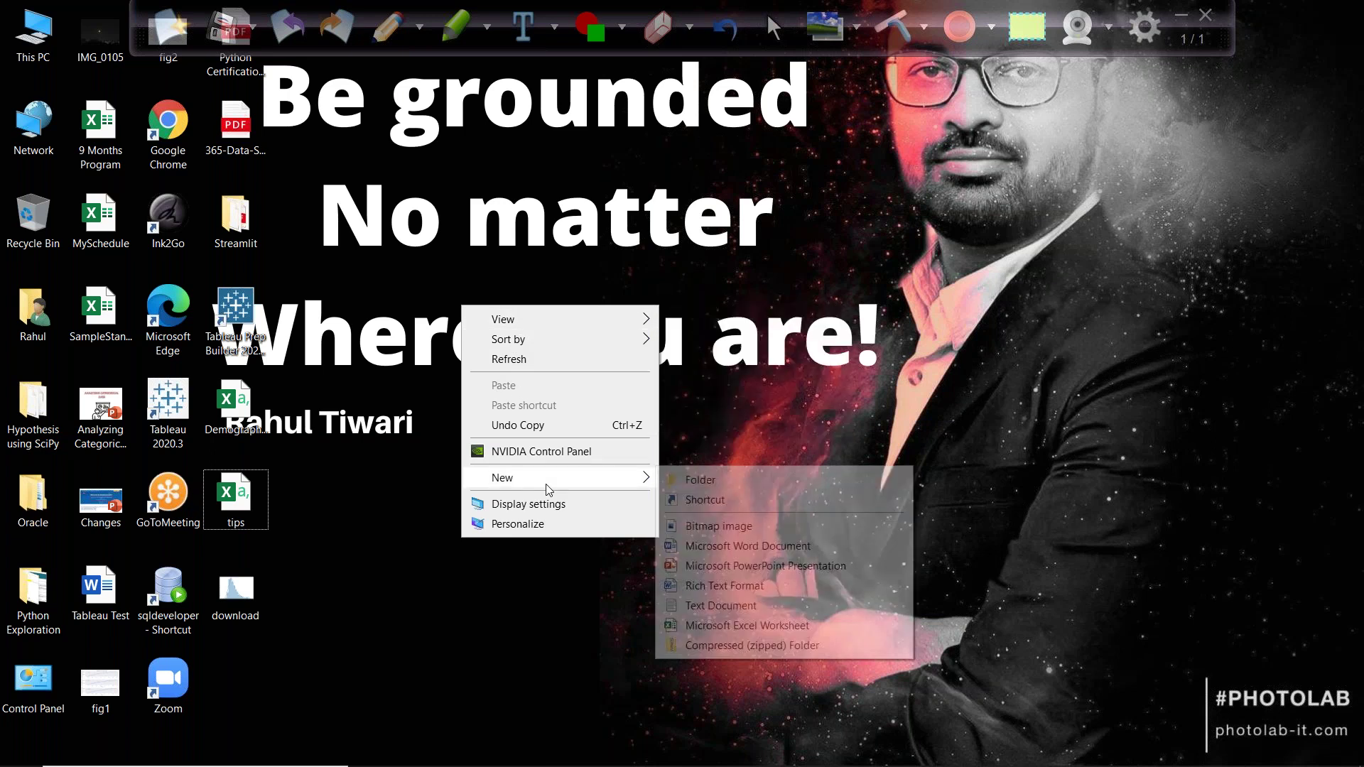
pyautogui.click(711, 483)
pyautogui.write('Multiple Files')
pyautogui.press('Return')
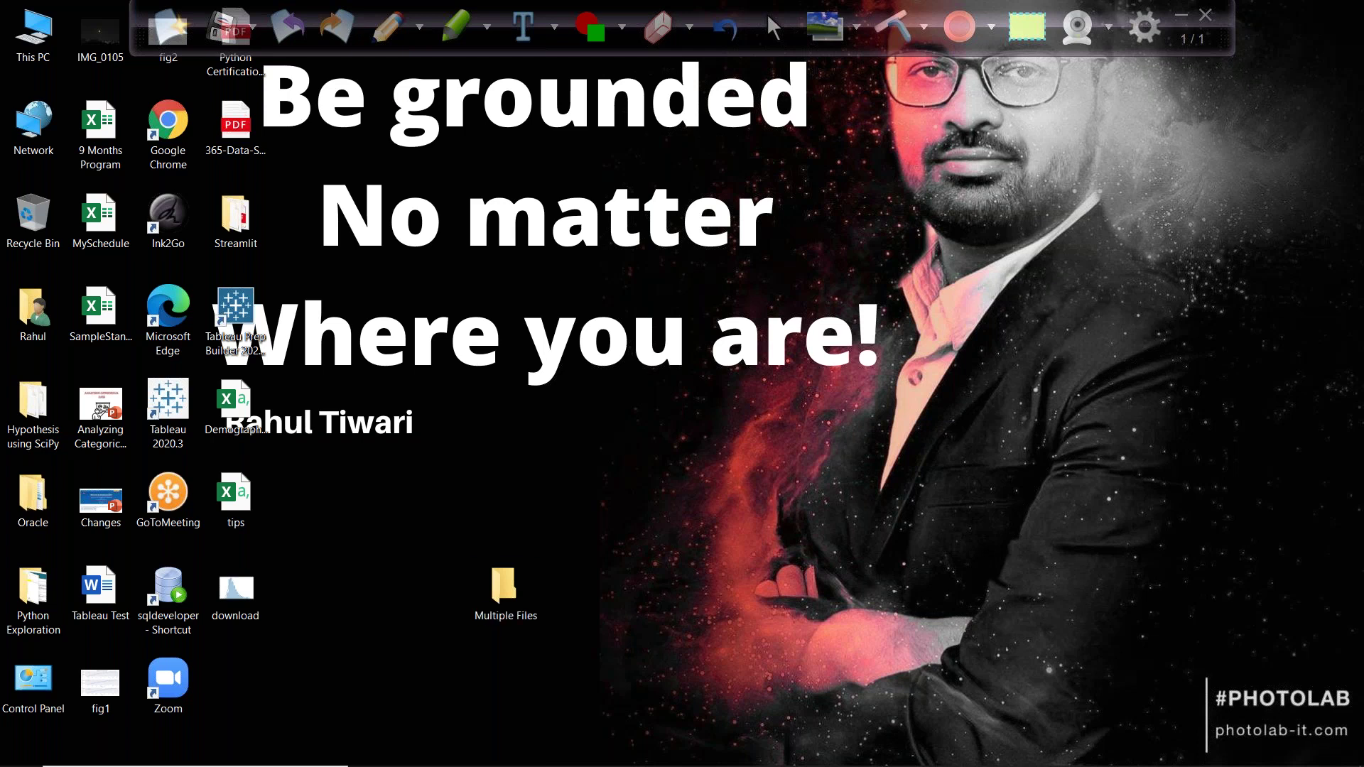
# Step: Copy the tips file from the desktop into the Multiple Files folder
pyautogui.press('Return')
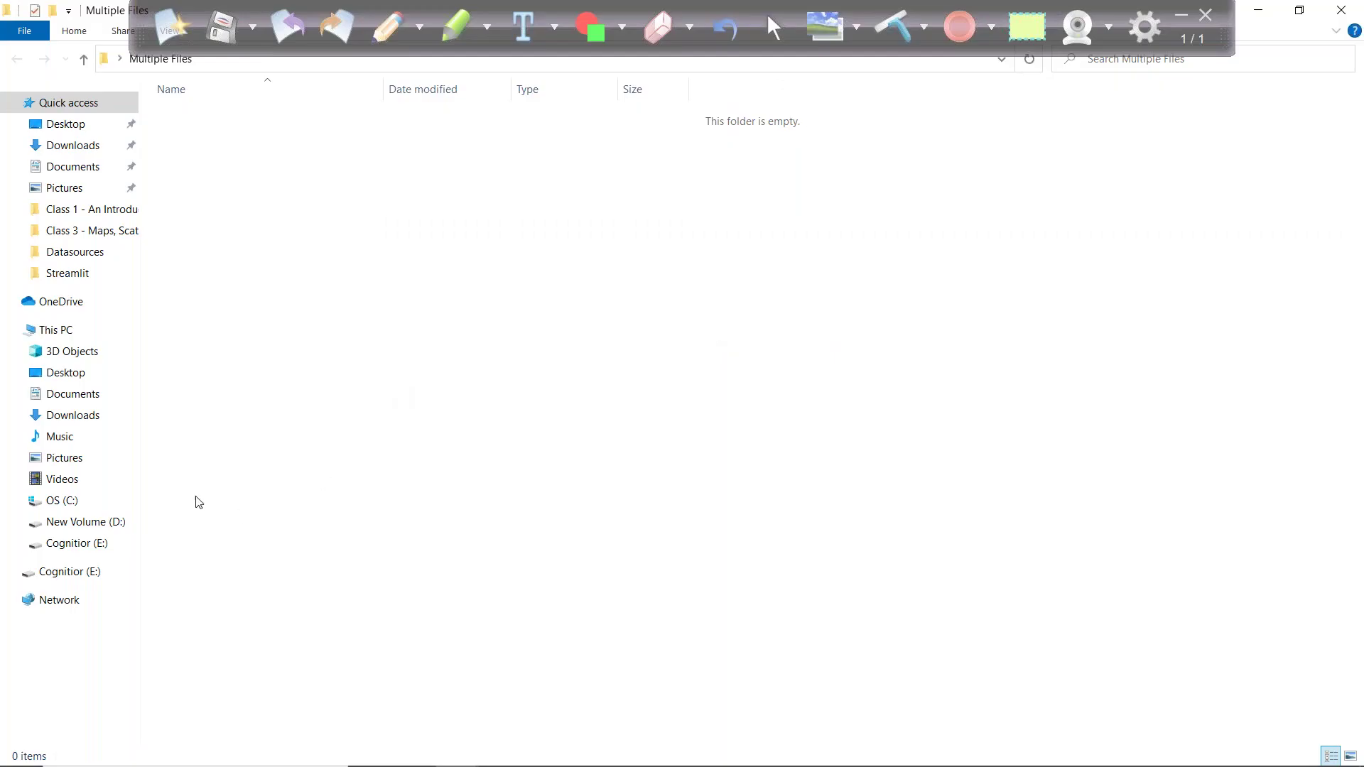
pyautogui.hotkey('alt', 'F4')
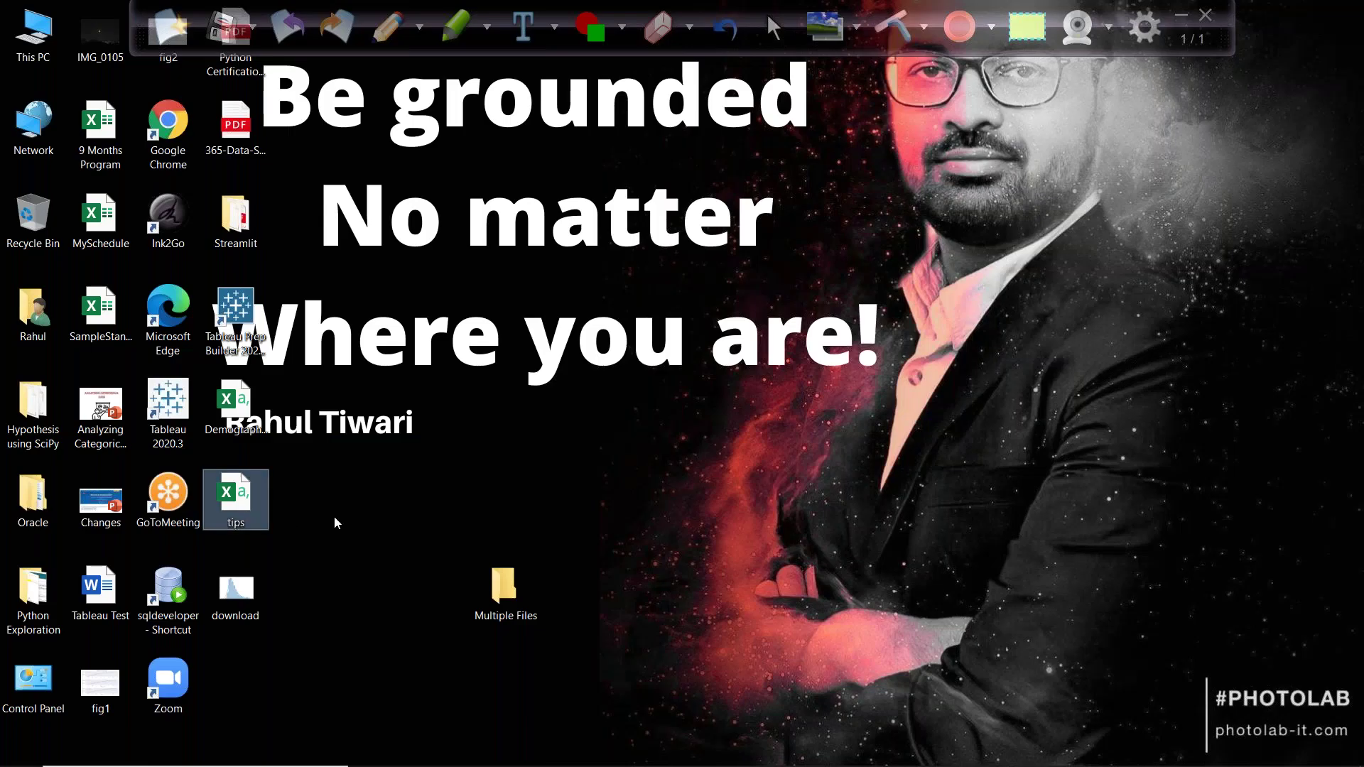
pyautogui.doubleClick(502, 586)
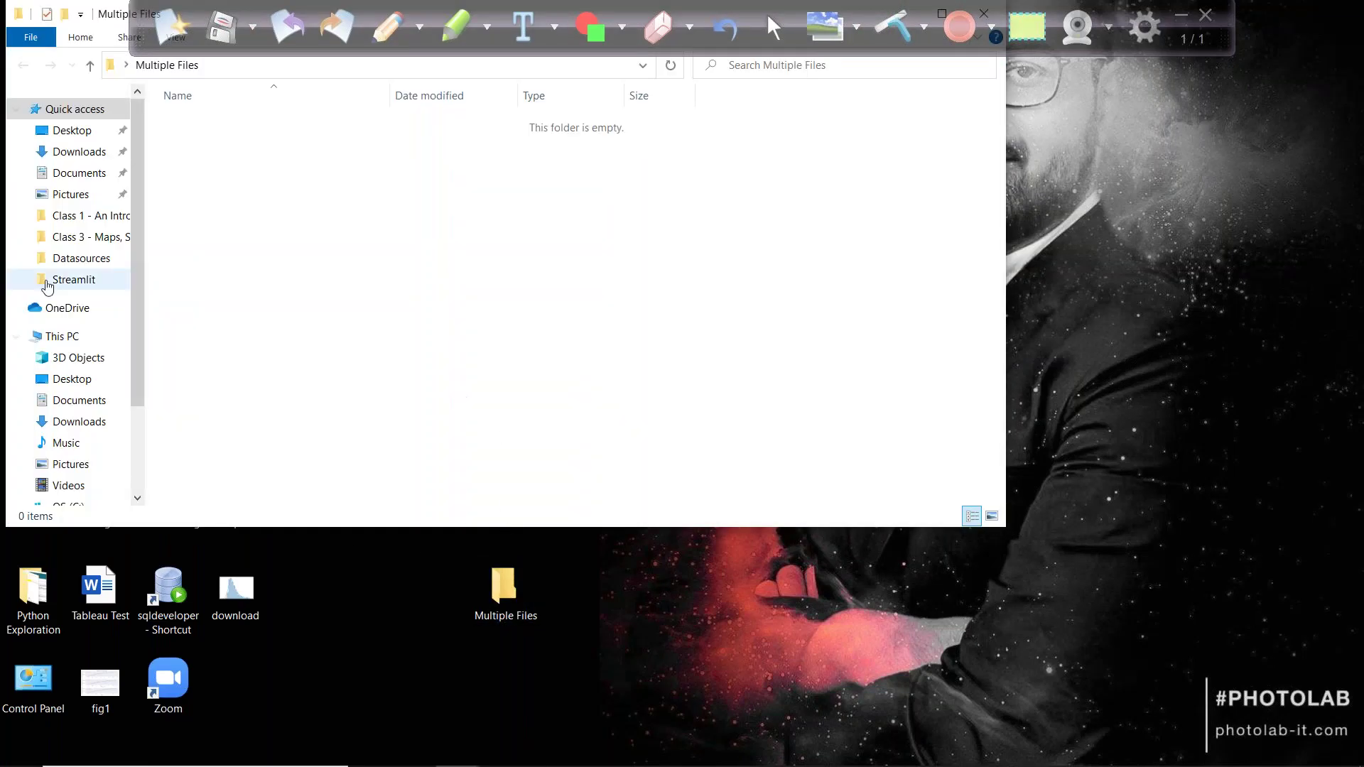
pyautogui.doubleClick(107, 13)
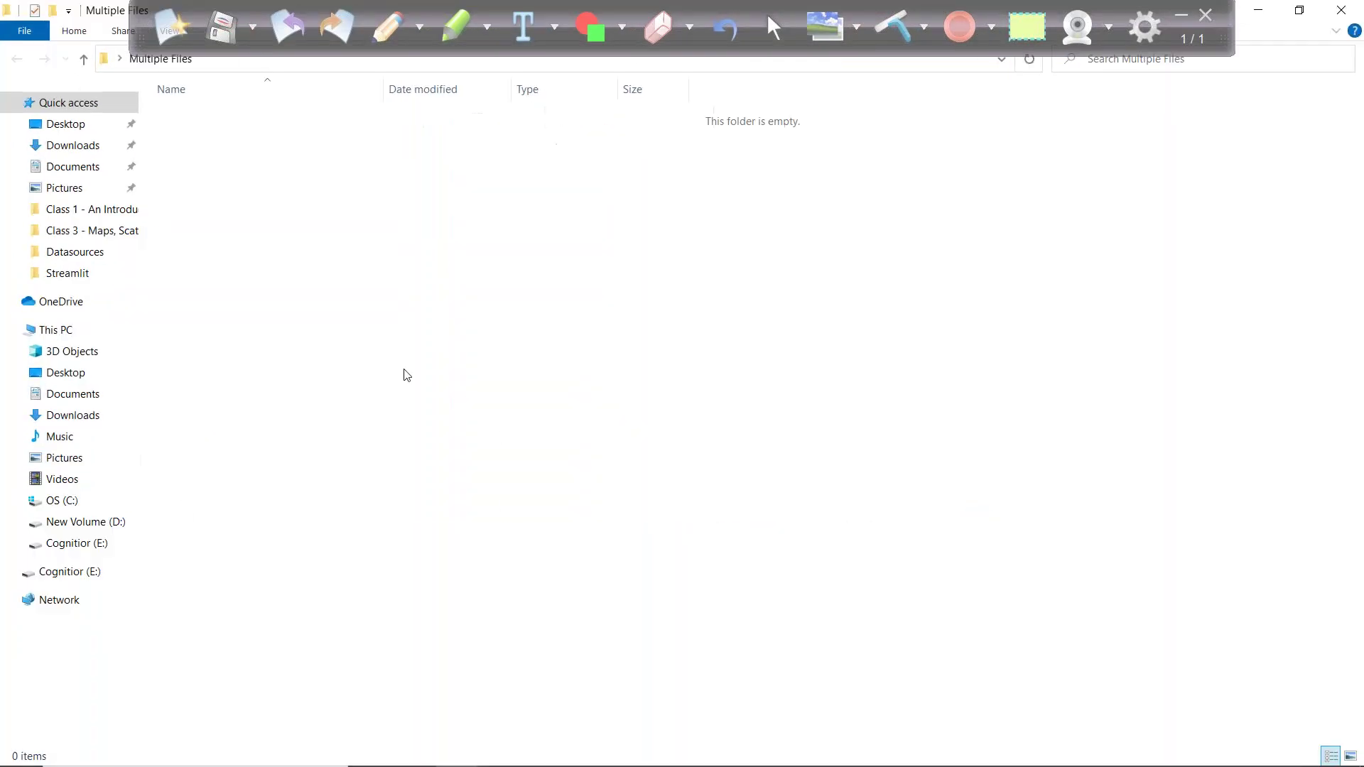
pyautogui.hotkey('ctrl', 'v')
pyautogui.click(183, 122)
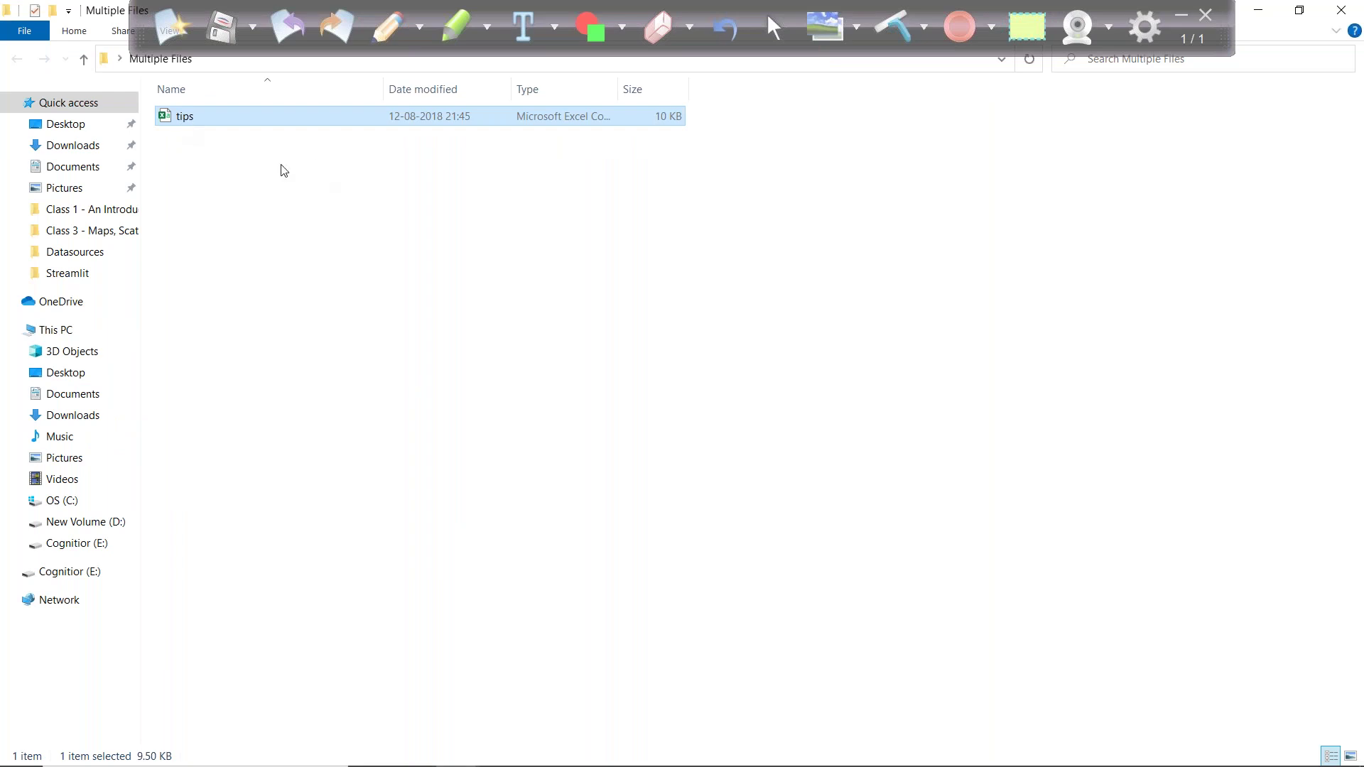
# Step: Open the copied tips file in Excel and dismiss the data loss notice
pyautogui.click(211, 146)
pyautogui.click(178, 124)
pyautogui.rightClick(182, 121)
pyautogui.click(222, 133)
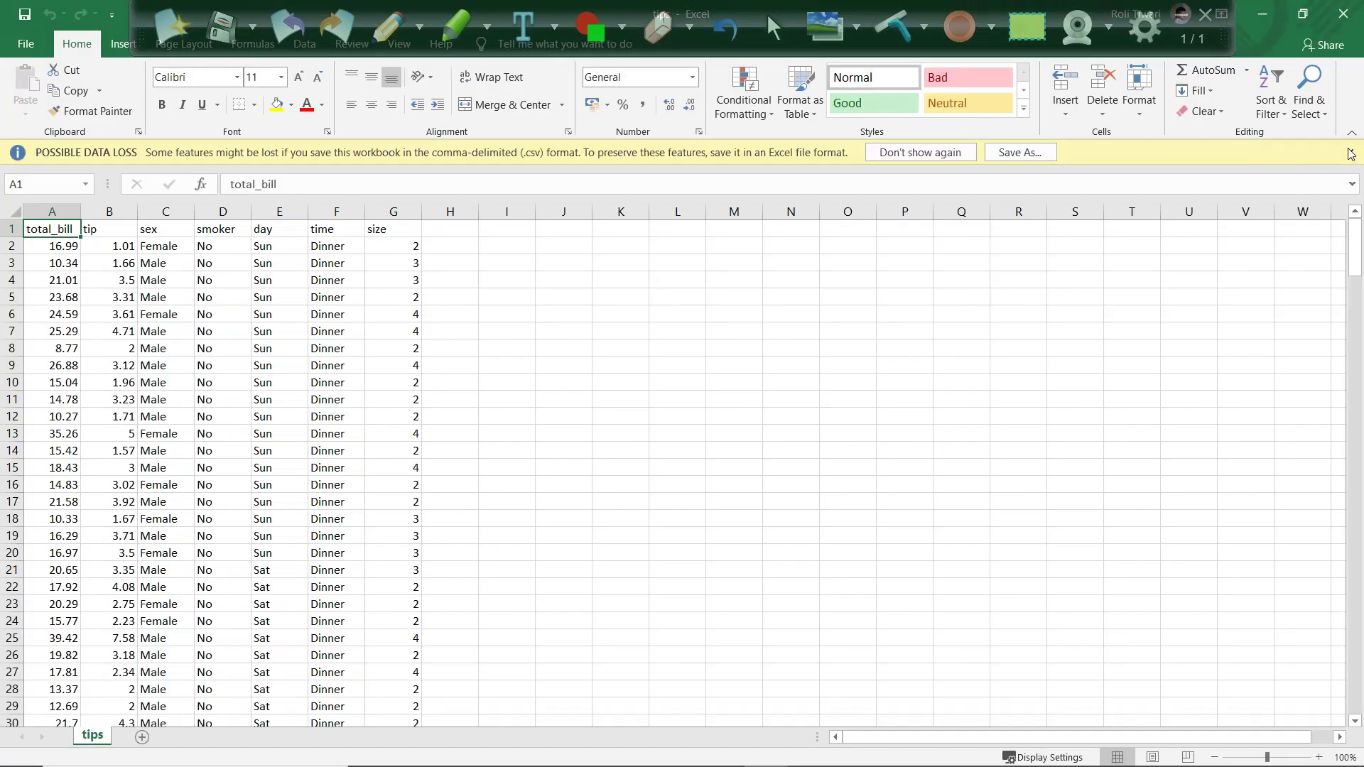
pyautogui.click(1349, 152)
pyautogui.click(165, 340)
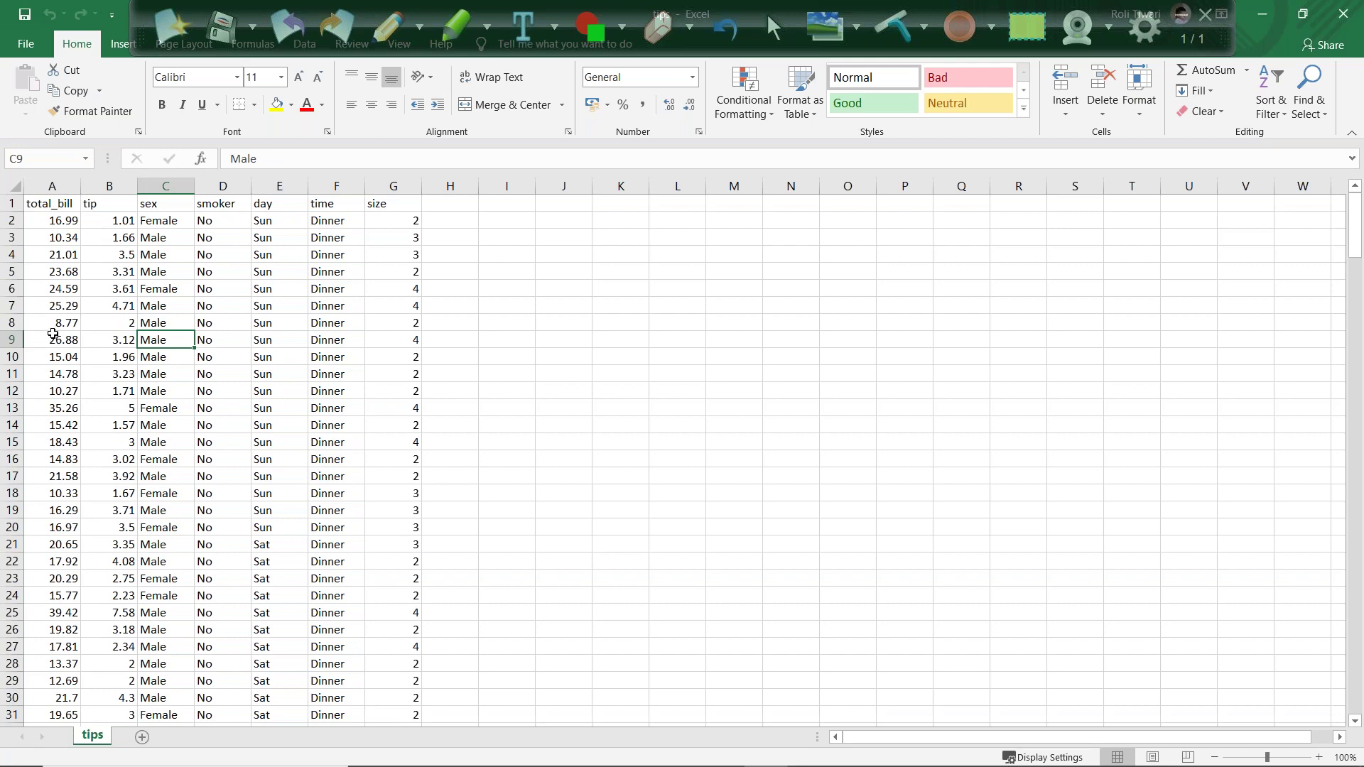
# Step: Delete the contents of columns A to G from row 9 down to the last data row
pyautogui.click(53, 339)
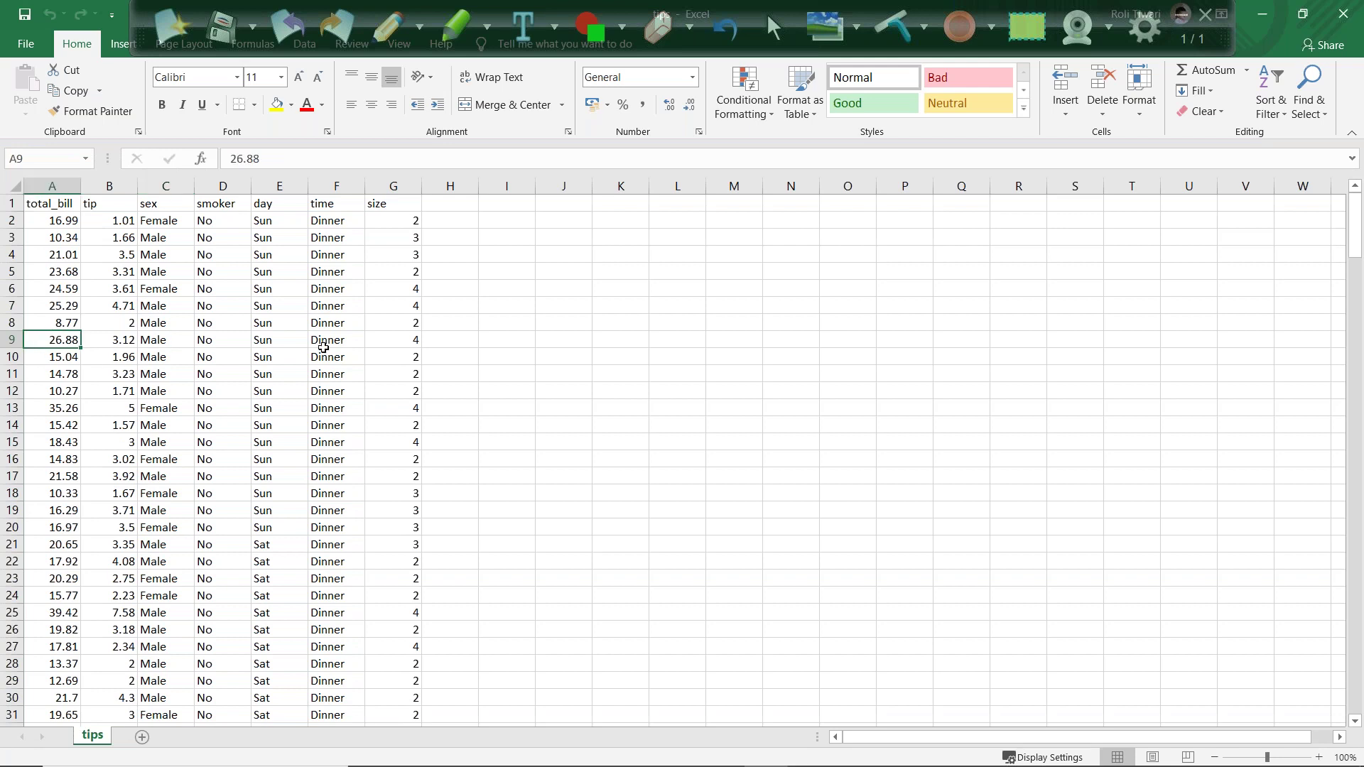
pyautogui.hotkey('shift', 'Right')
pyautogui.hotkey('shift', 'Right')
pyautogui.hotkey('shift', 'Right')
pyautogui.hotkey('shift', 'Right')
pyautogui.hotkey('shift', 'Right')
pyautogui.hotkey('shift', 'Right')
pyautogui.hotkey('ctrl', 'shift', 'Down')
pyautogui.hotkey('ctrl', 'q')
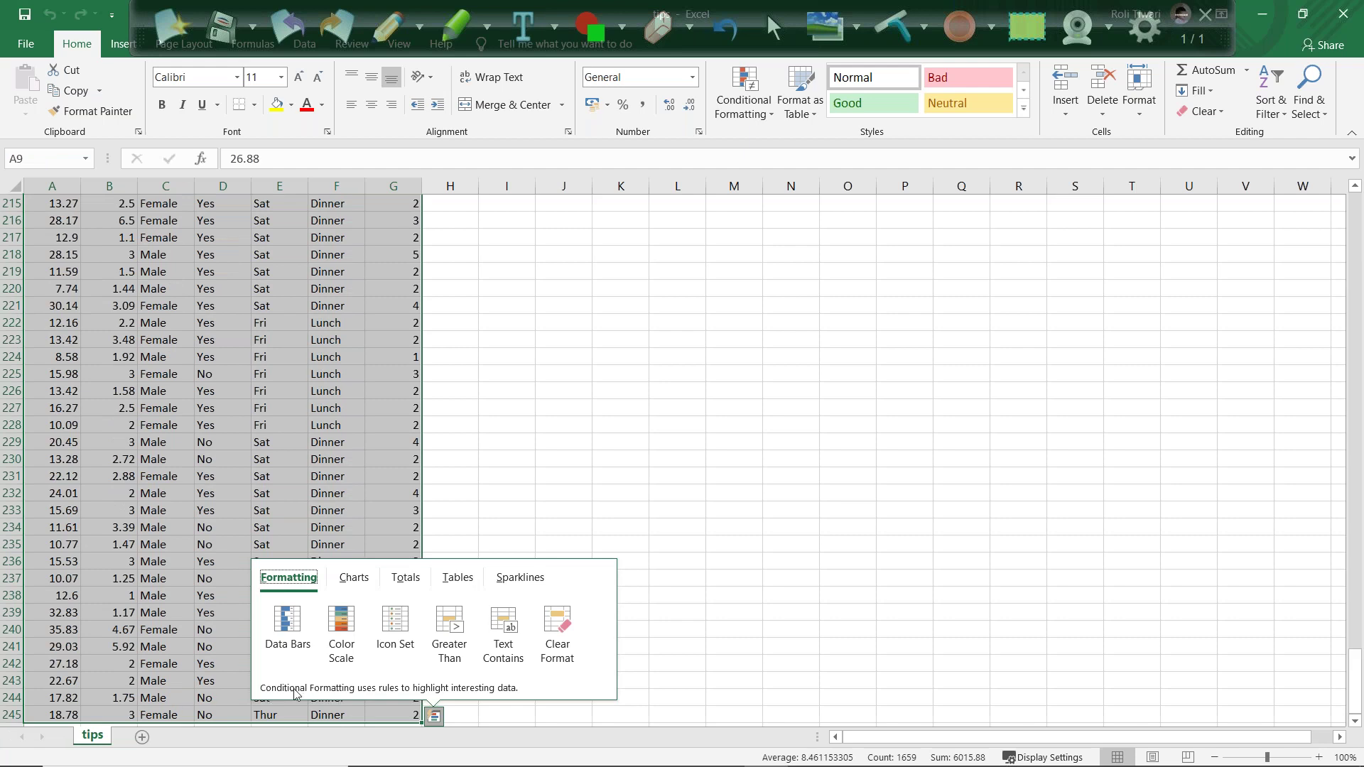
pyautogui.click(384, 711)
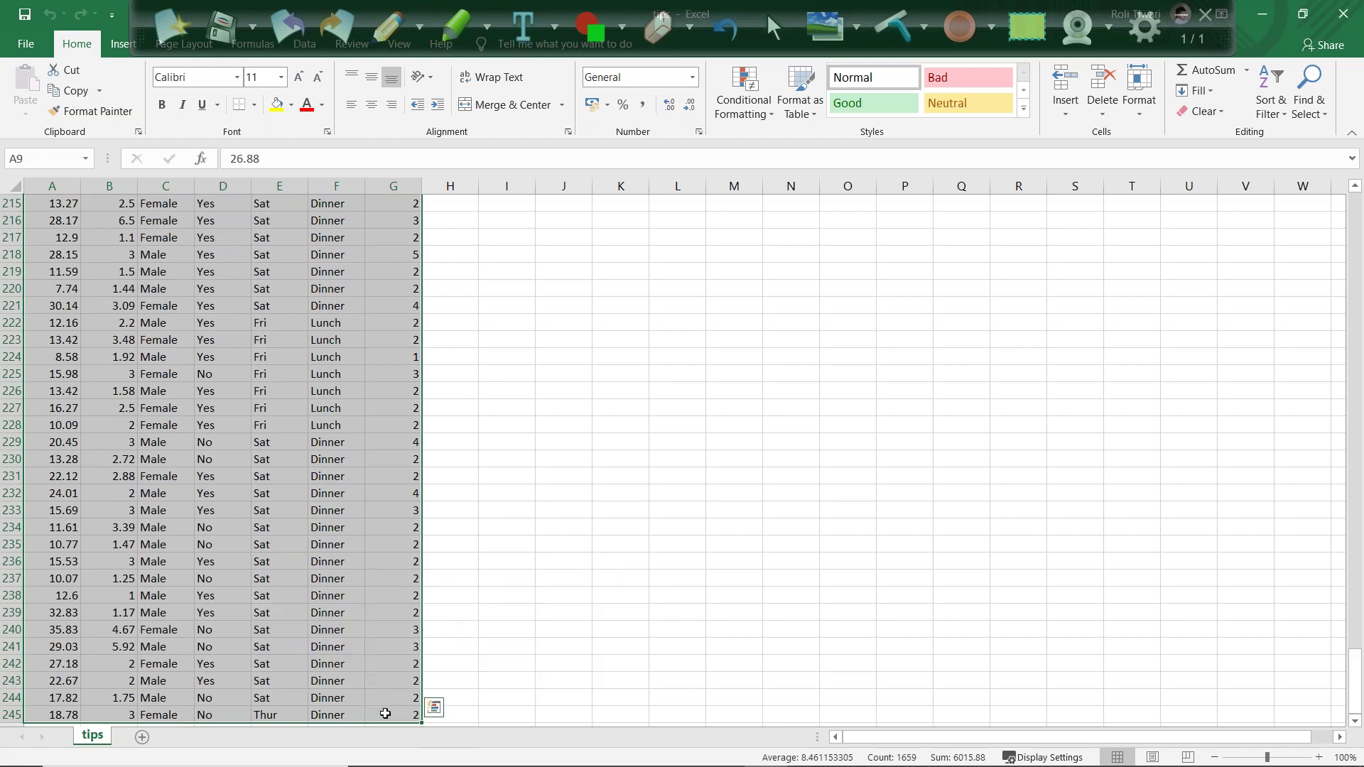
pyautogui.press('Delete')
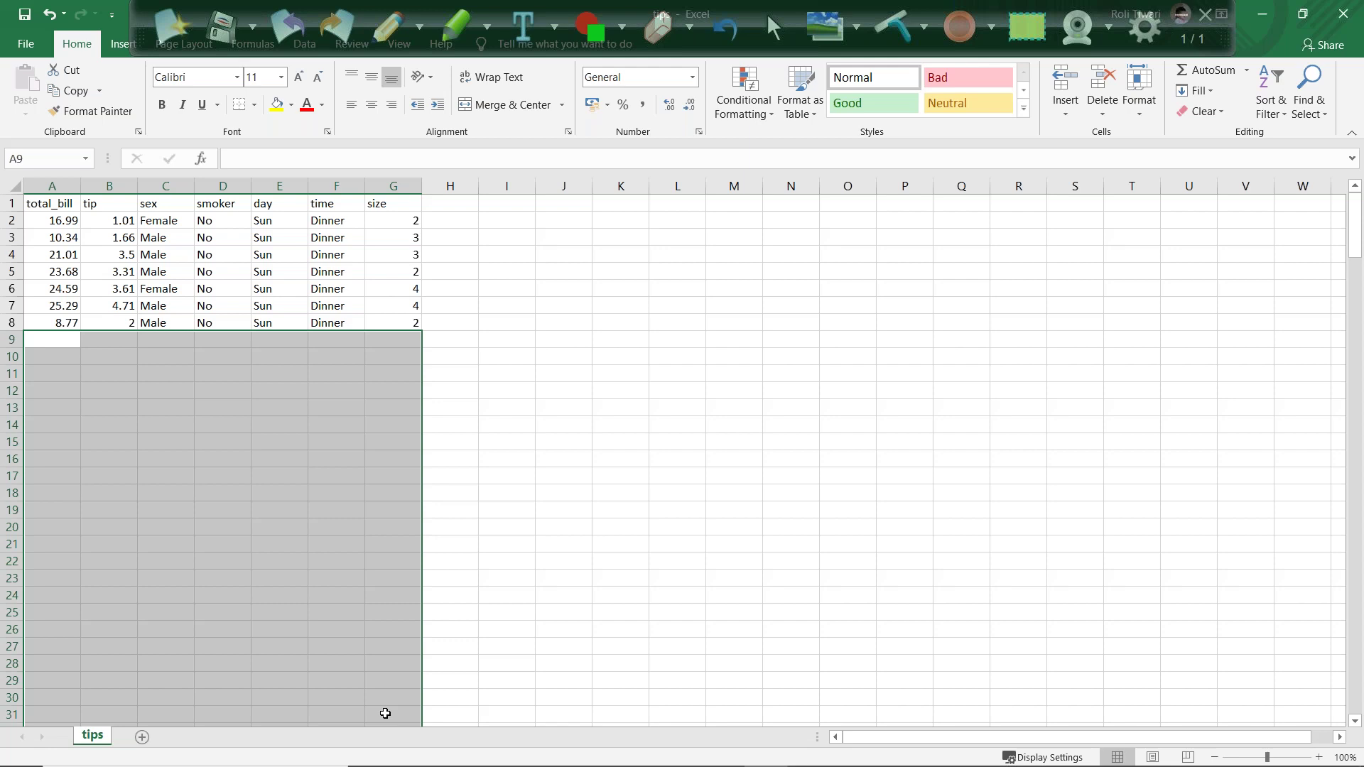
pyautogui.hotkey('ctrl', 'Home')
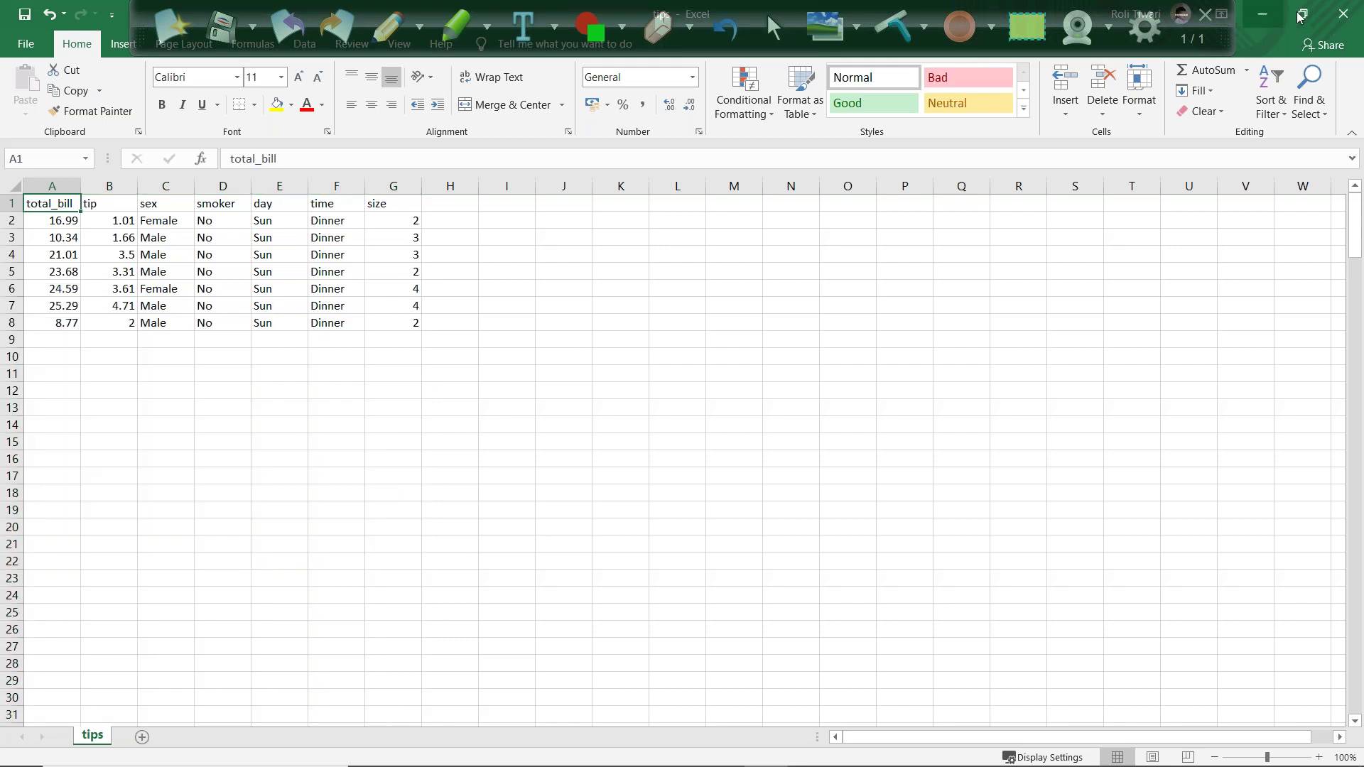
# Step: Close the tips workbook without saving the changes
pyautogui.click(1342, 13)
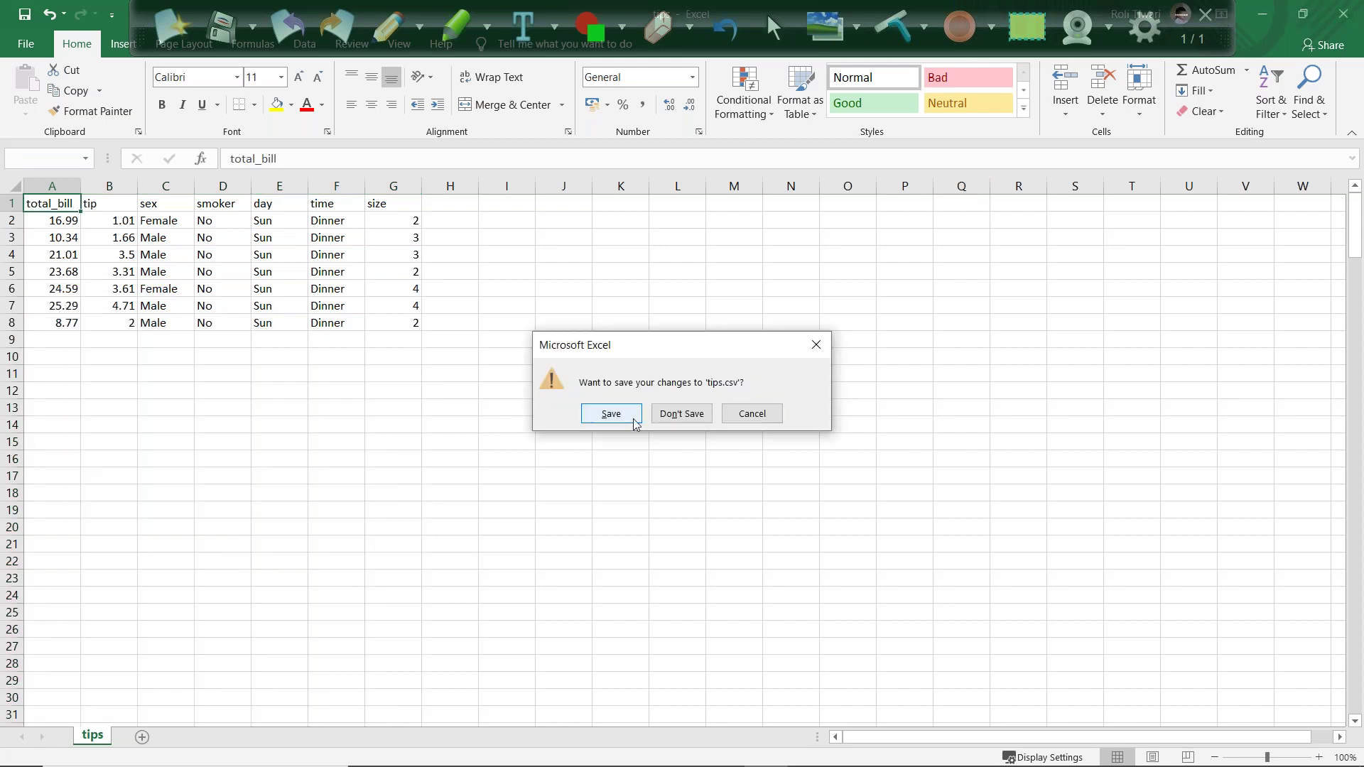
pyautogui.click(816, 344)
pyautogui.click(1343, 14)
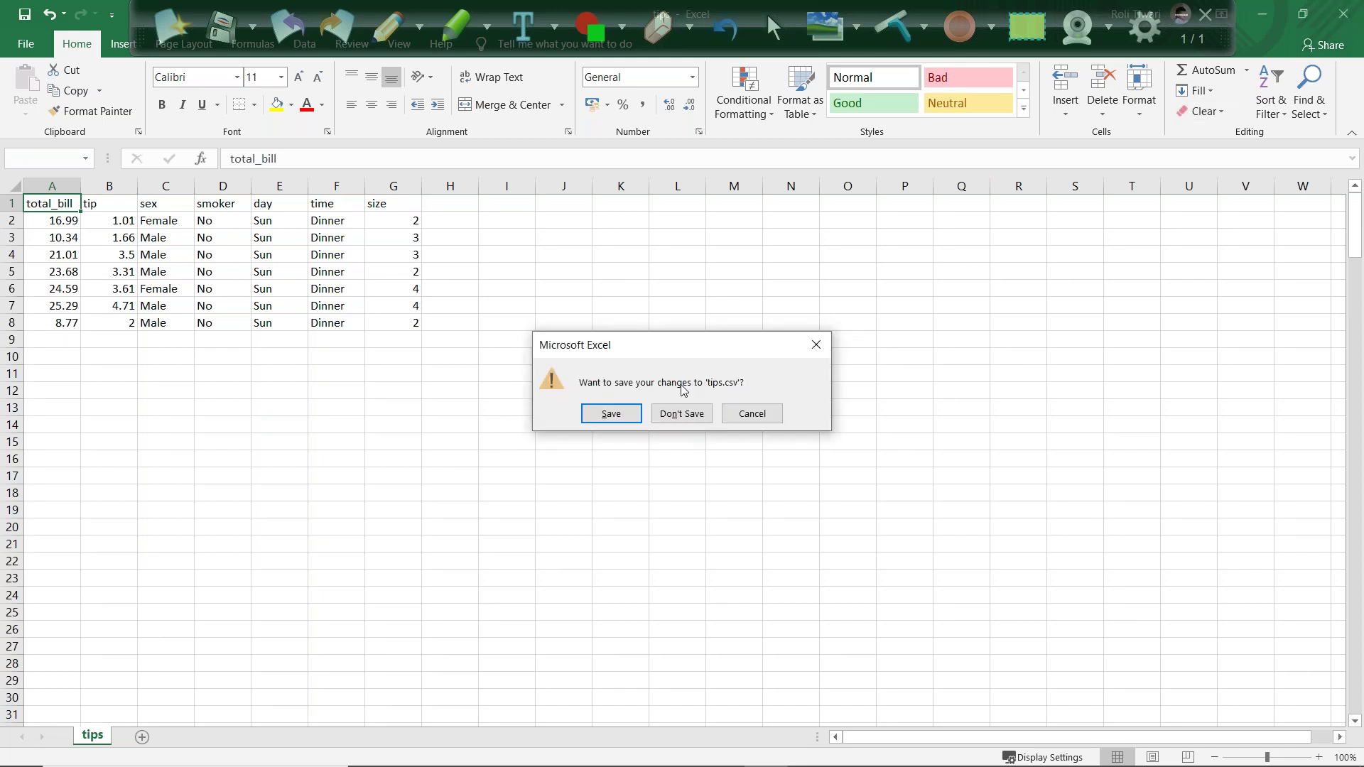
pyautogui.click(681, 413)
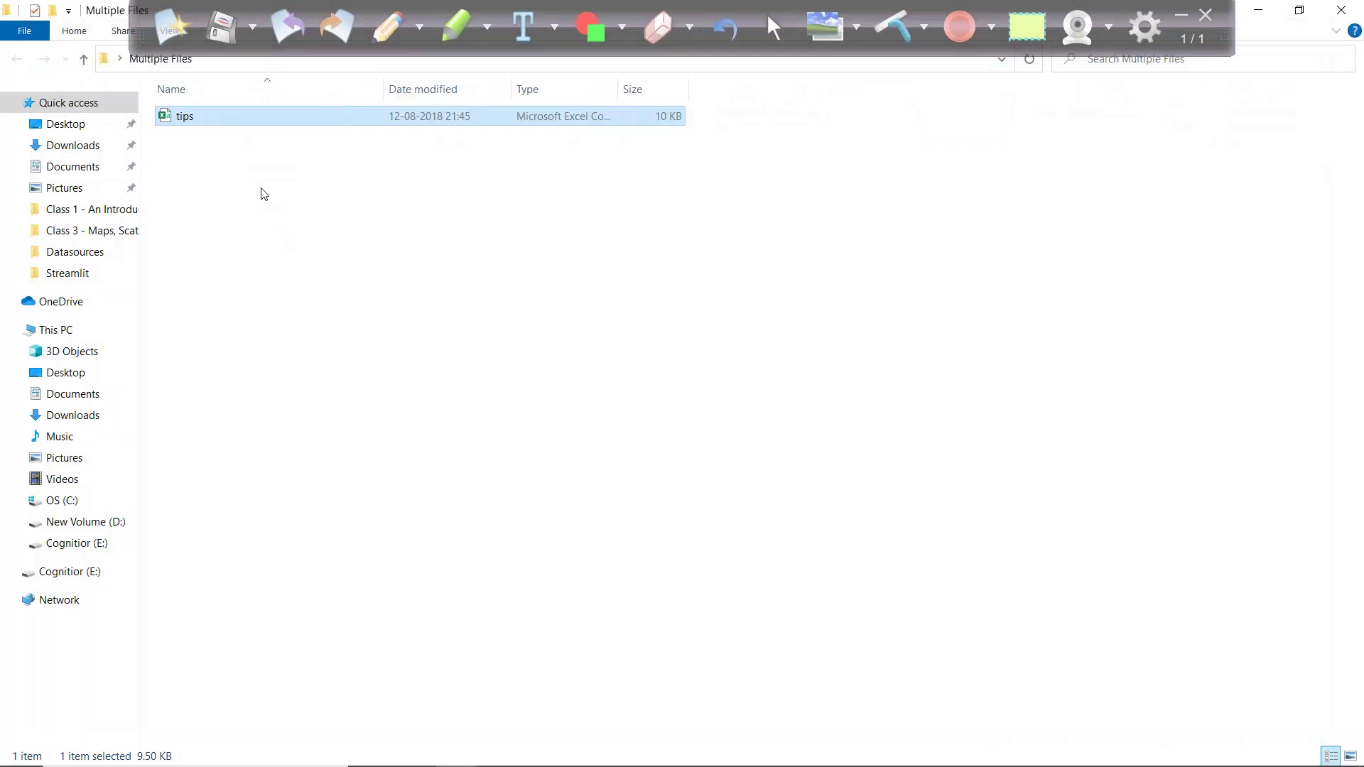
# Step: Duplicate the tips file within the Multiple Files folder and name the copy tips1
pyautogui.hotkey('ctrl', 'c')
pyautogui.hotkey('ctrl', 'v')
pyautogui.click(183, 116)
pyautogui.press('End')
pyautogui.press('BackSpace')
pyautogui.press('BackSpace')
pyautogui.press('BackSpace')
pyautogui.press('BackSpace')
pyautogui.press('BackSpace')
pyautogui.press('BackSpace')
pyautogui.press('BackSpace')
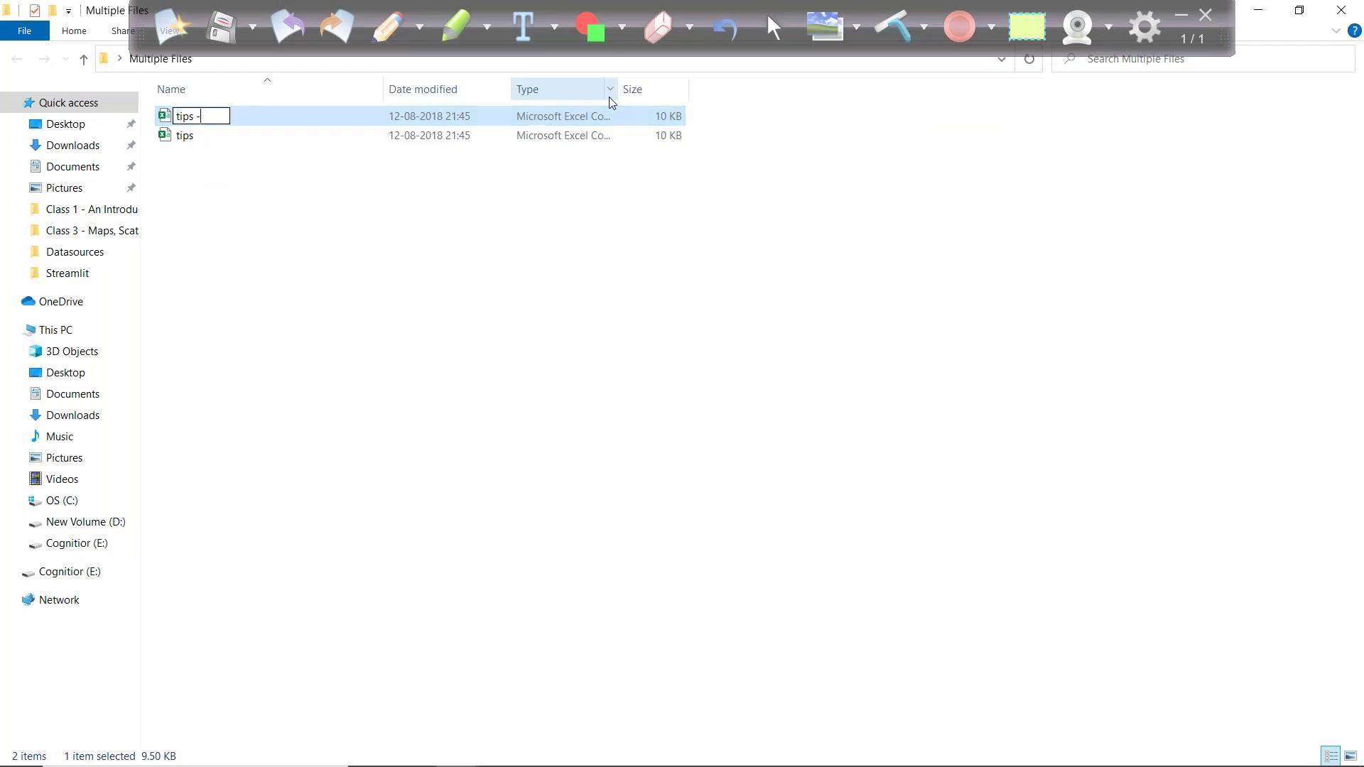
pyautogui.write('1')
pyautogui.press('Return')
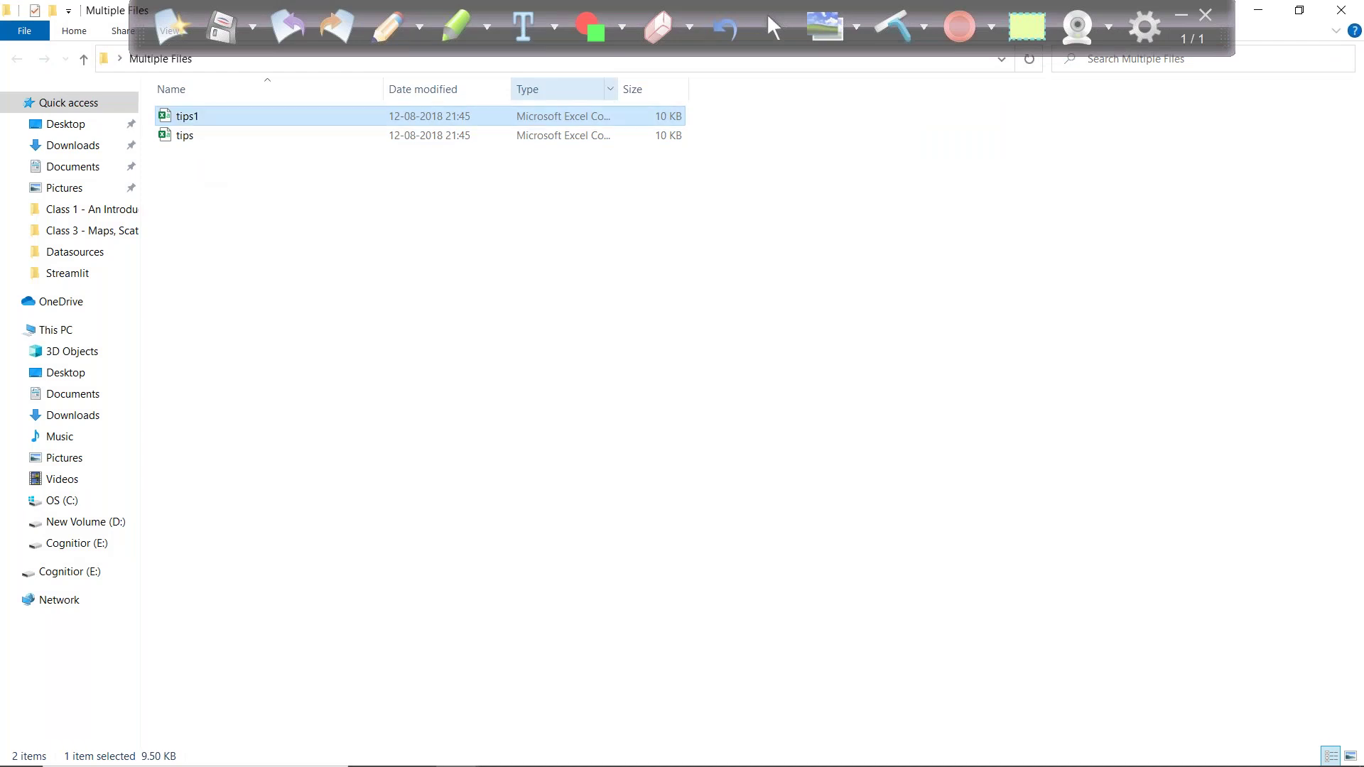
# Step: Duplicate the tips1 file in the same folder and name the copy tips2
pyautogui.hotkey('ctrl', 'c')
pyautogui.hotkey('ctrl', 'v')
pyautogui.press('F2')
pyautogui.press('End')
pyautogui.press('BackSpace')
pyautogui.press('BackSpace')
pyautogui.press('BackSpace')
pyautogui.press('BackSpace')
pyautogui.press('BackSpace')
pyautogui.press('BackSpace')
pyautogui.press('BackSpace')
pyautogui.press('BackSpace')
pyautogui.write('2')
pyautogui.press('Return')
# Step: Paste another copy of tips1 into the folder and rename it tips3
pyautogui.hotkey('ctrl', 'v')
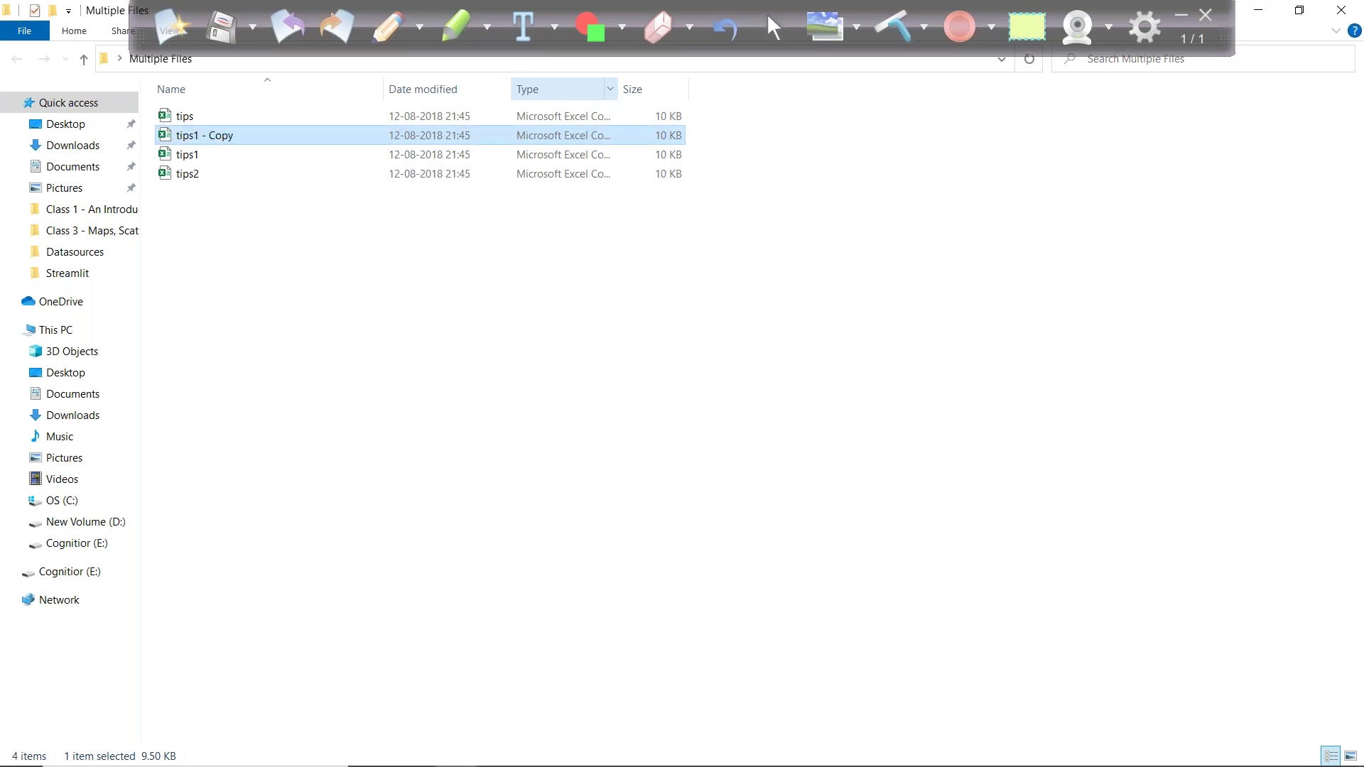
pyautogui.press('F2')
pyautogui.press('End')
pyautogui.press('BackSpace')
pyautogui.press('BackSpace')
pyautogui.press('BackSpace')
pyautogui.press('BackSpace')
pyautogui.press('BackSpace')
pyautogui.press('BackSpace')
pyautogui.press('BackSpace')
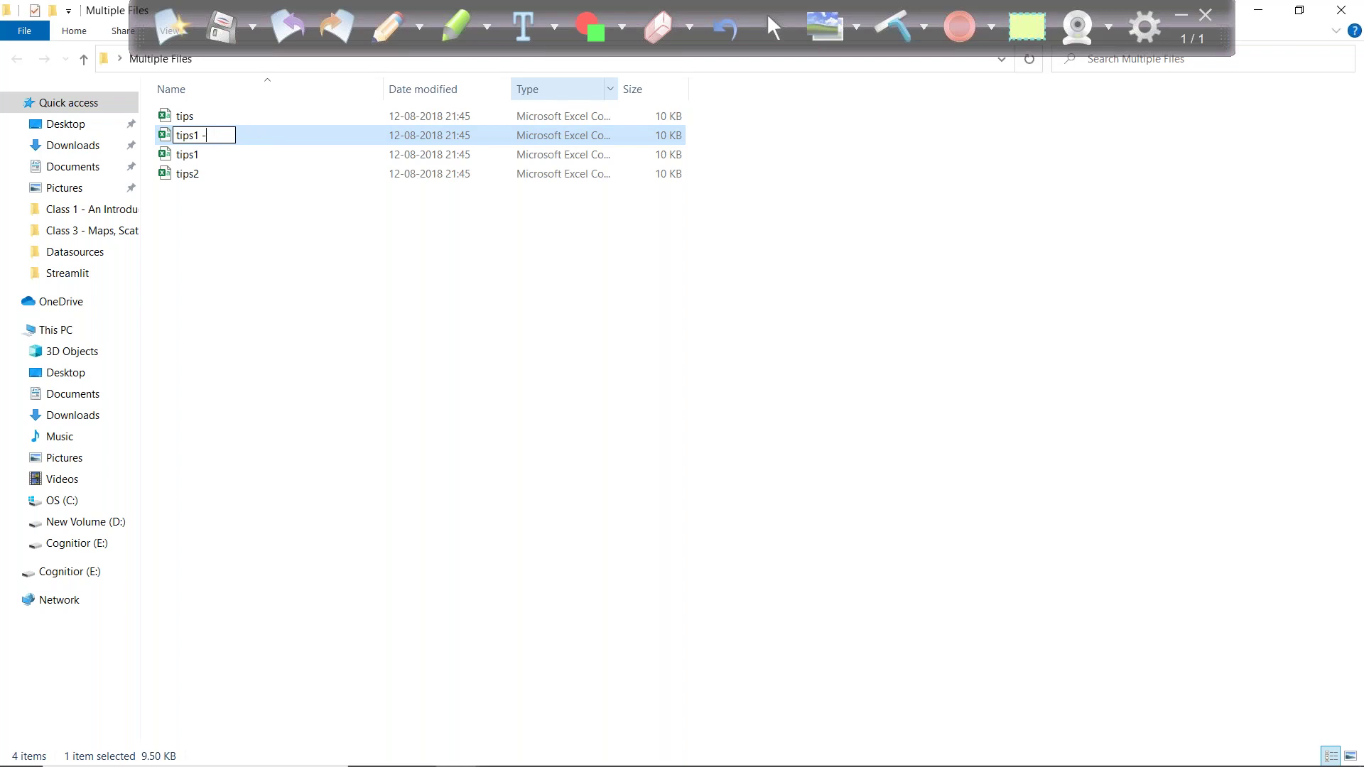
pyautogui.press('BackSpace')
pyautogui.write('3')
pyautogui.press('Return')
# Step: Permanently delete the original tips file from the Multiple Files folder
pyautogui.press('Down')
pyautogui.press('Down')
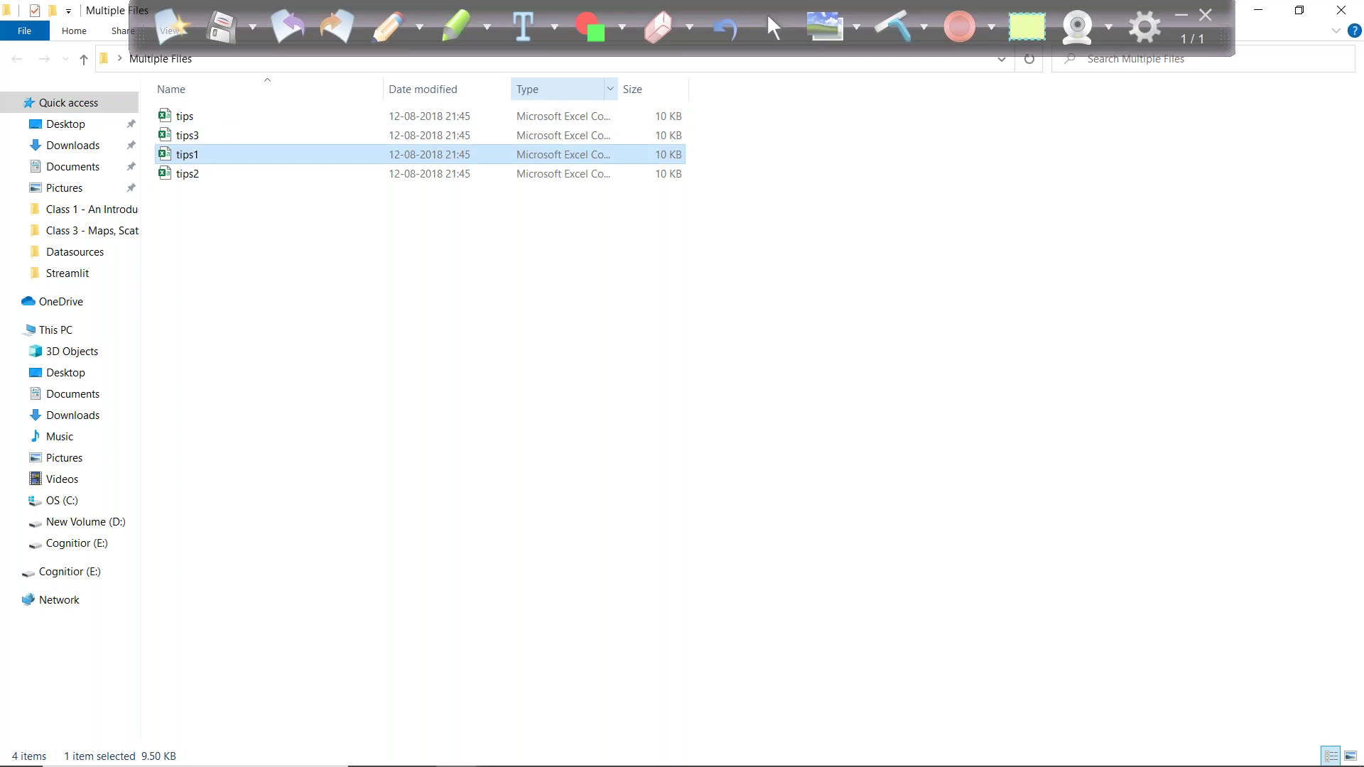
pyautogui.press('Up')
pyautogui.press('Up')
pyautogui.press('Up')
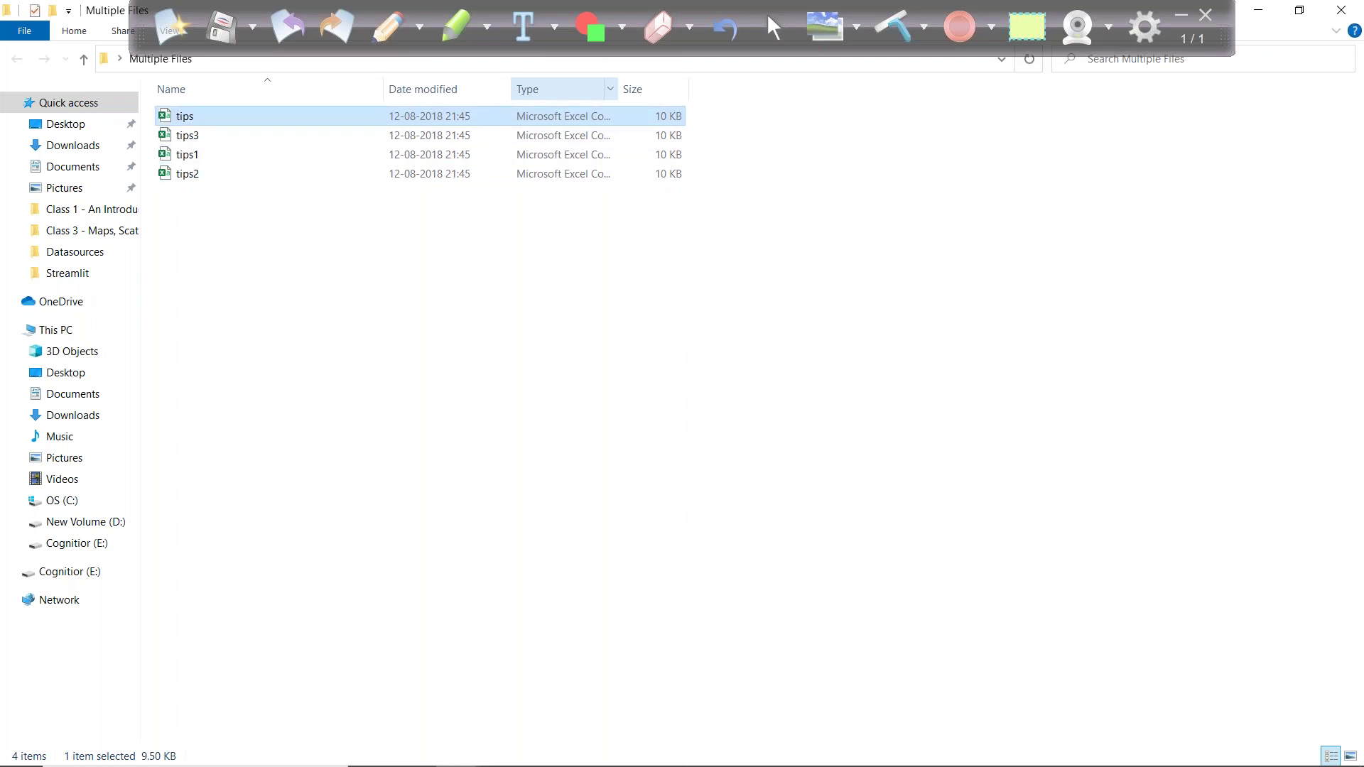
pyautogui.hotkey('shift', 'Delete')
pyautogui.press('Return')
# Step: Open tips1 in Excel, check how many records the total_bill column holds, and close the workbook
pyautogui.press('Return')
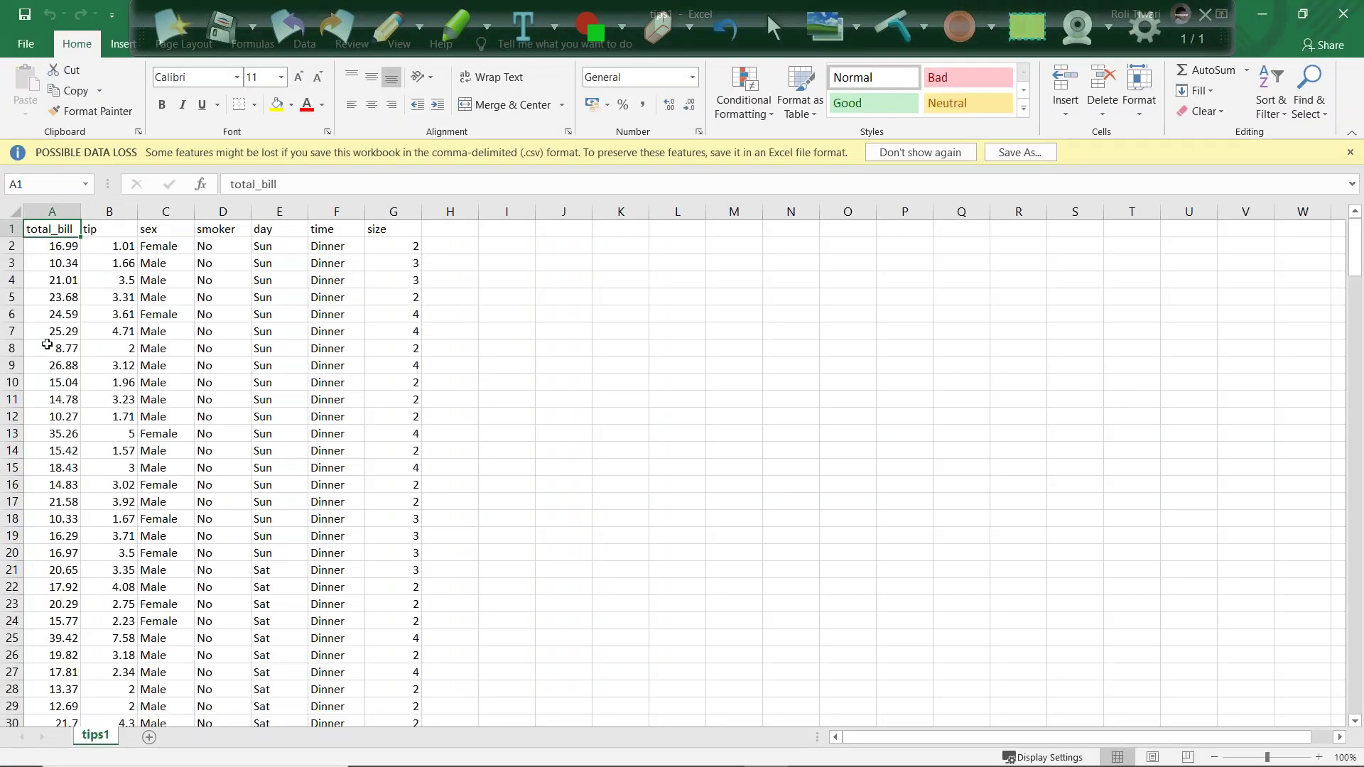
pyautogui.click(56, 256)
pyautogui.click(73, 242)
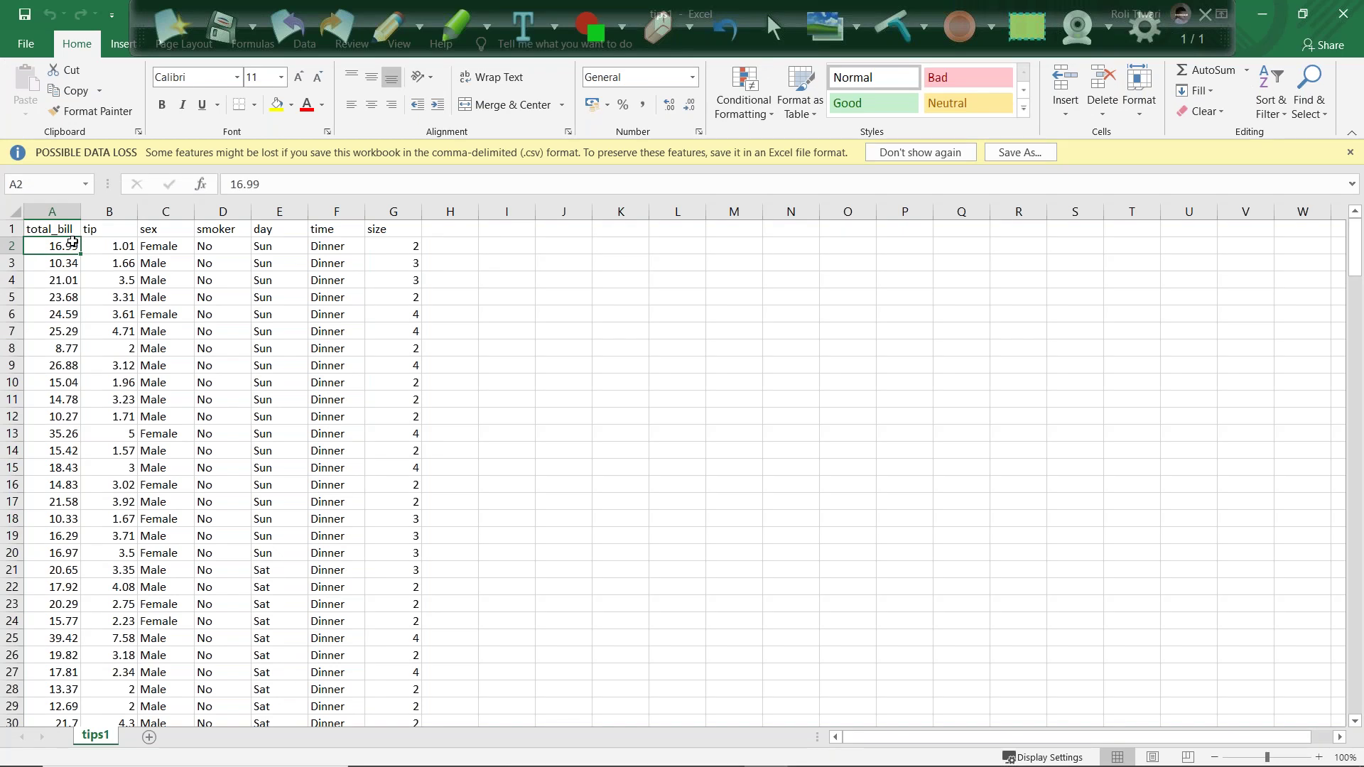
pyautogui.hotkey('ctrl', 'shift', 'Down')
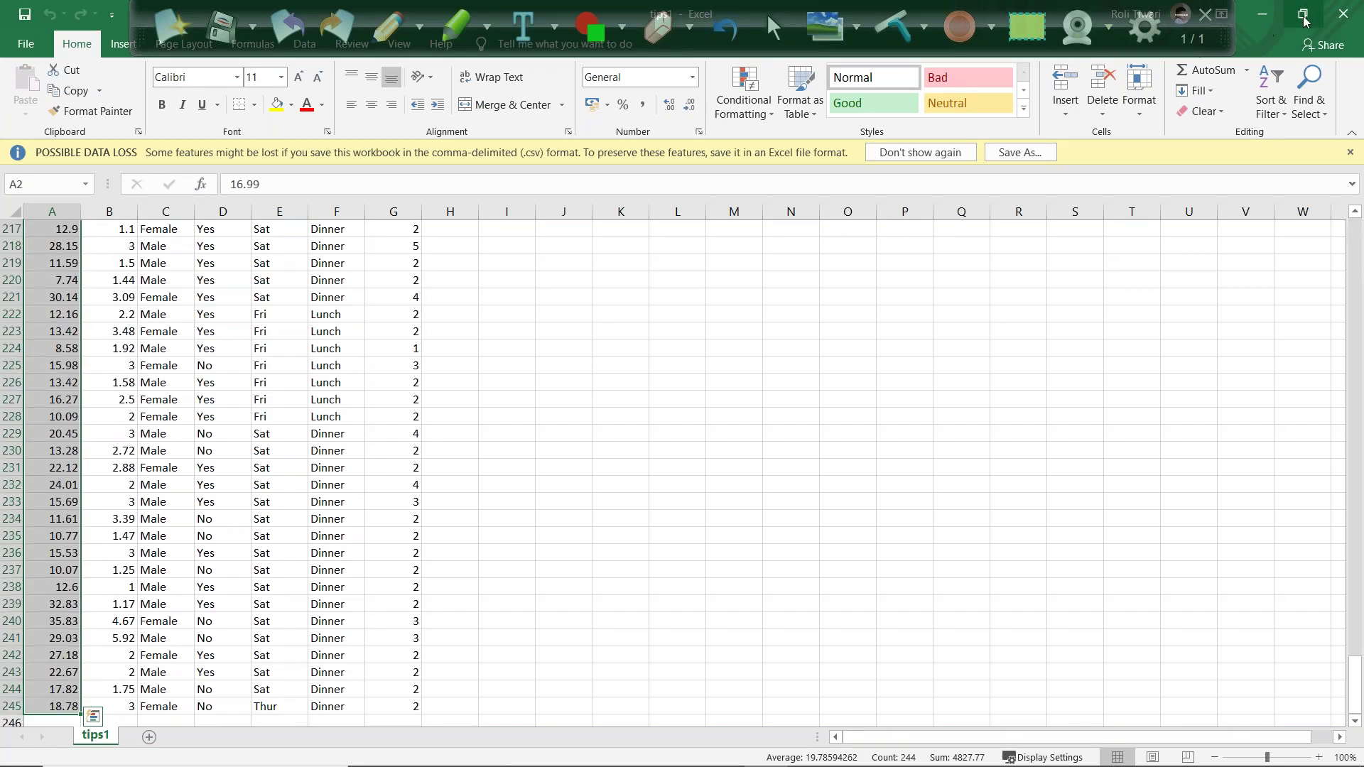
pyautogui.click(1342, 14)
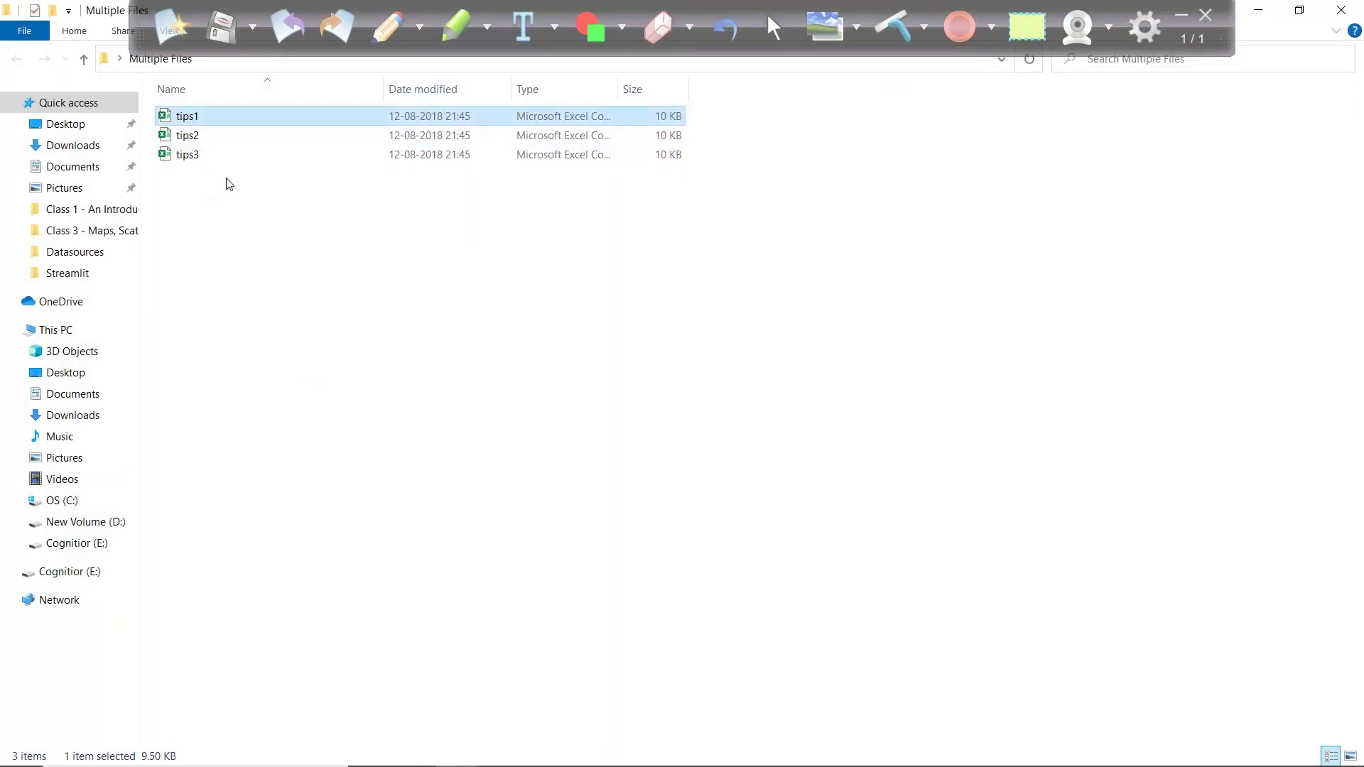
pyautogui.click(186, 139)
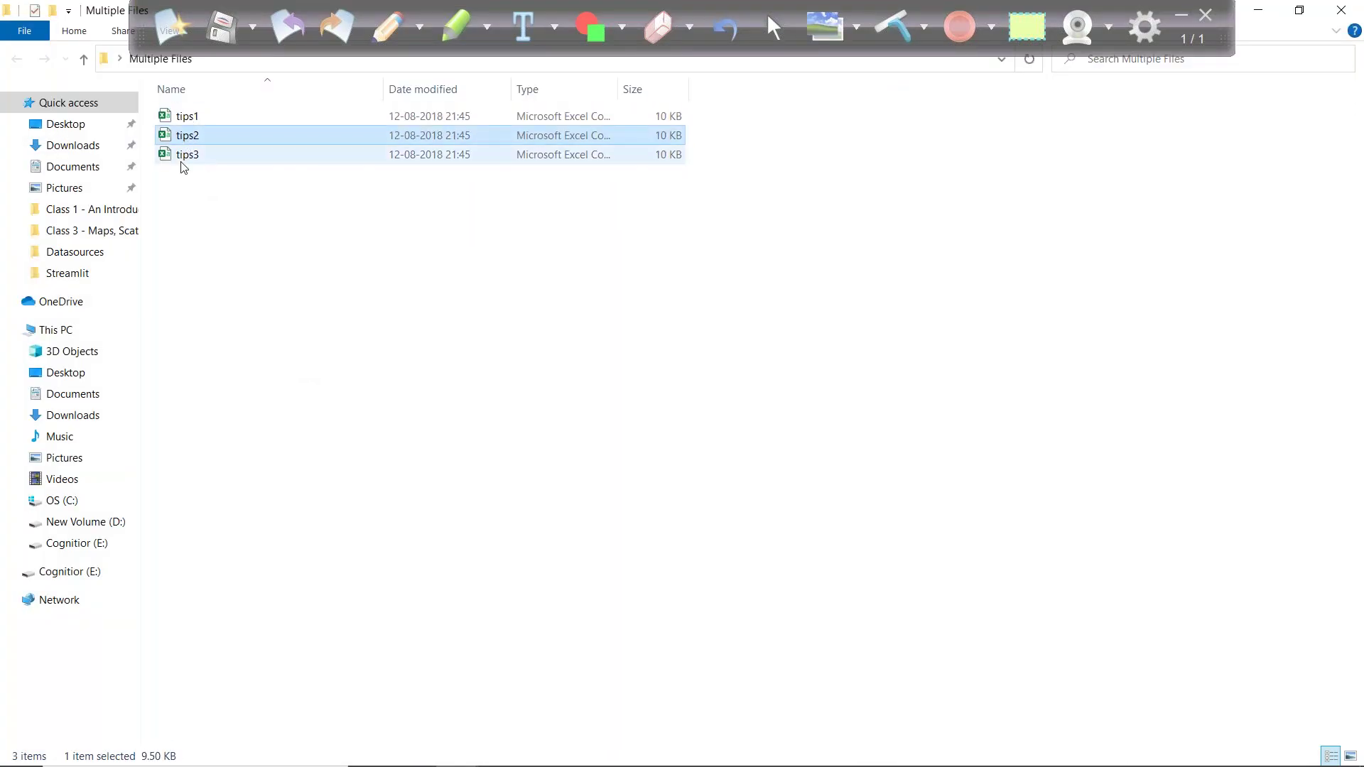
pyautogui.click(183, 156)
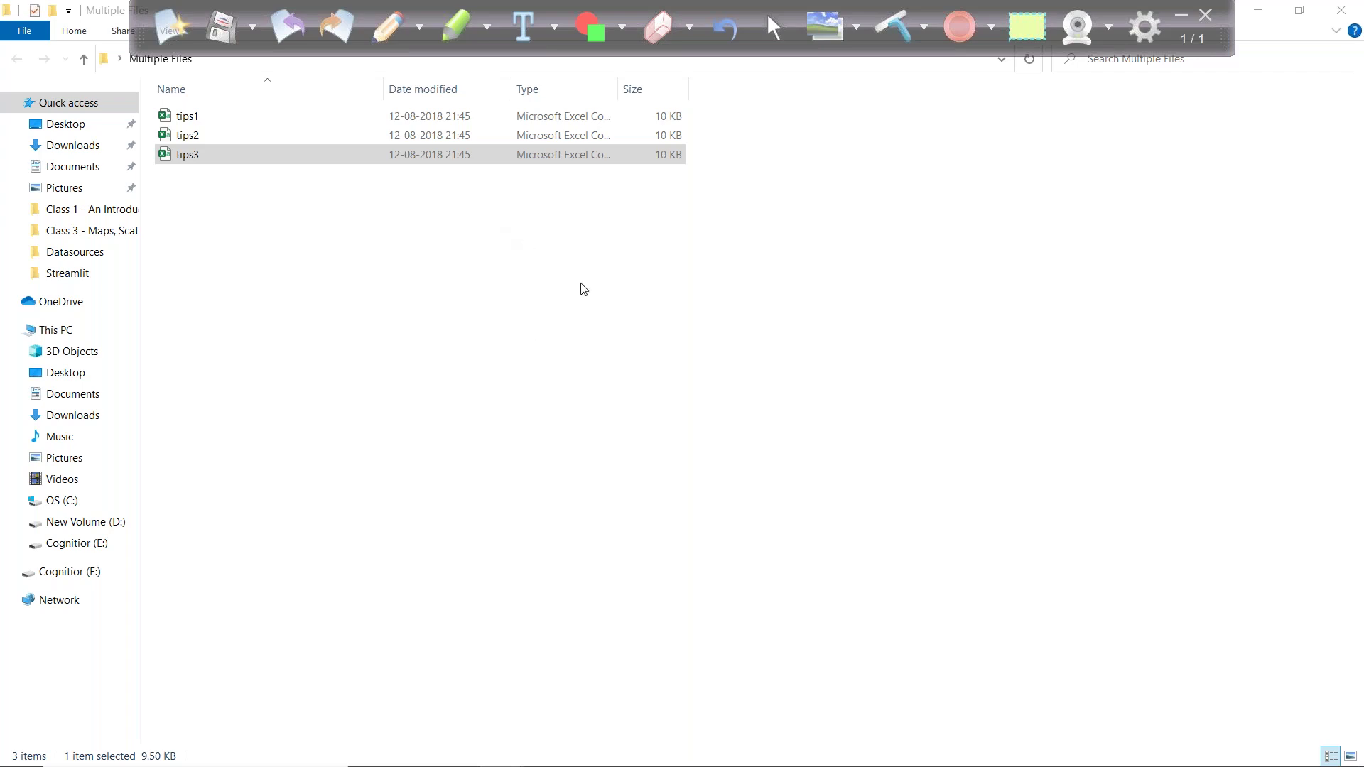
# Step: Copy the path of the Multiple Files folder and switch to the Jupyter notebook
pyautogui.click(512, 69)
pyautogui.click(901, 419)
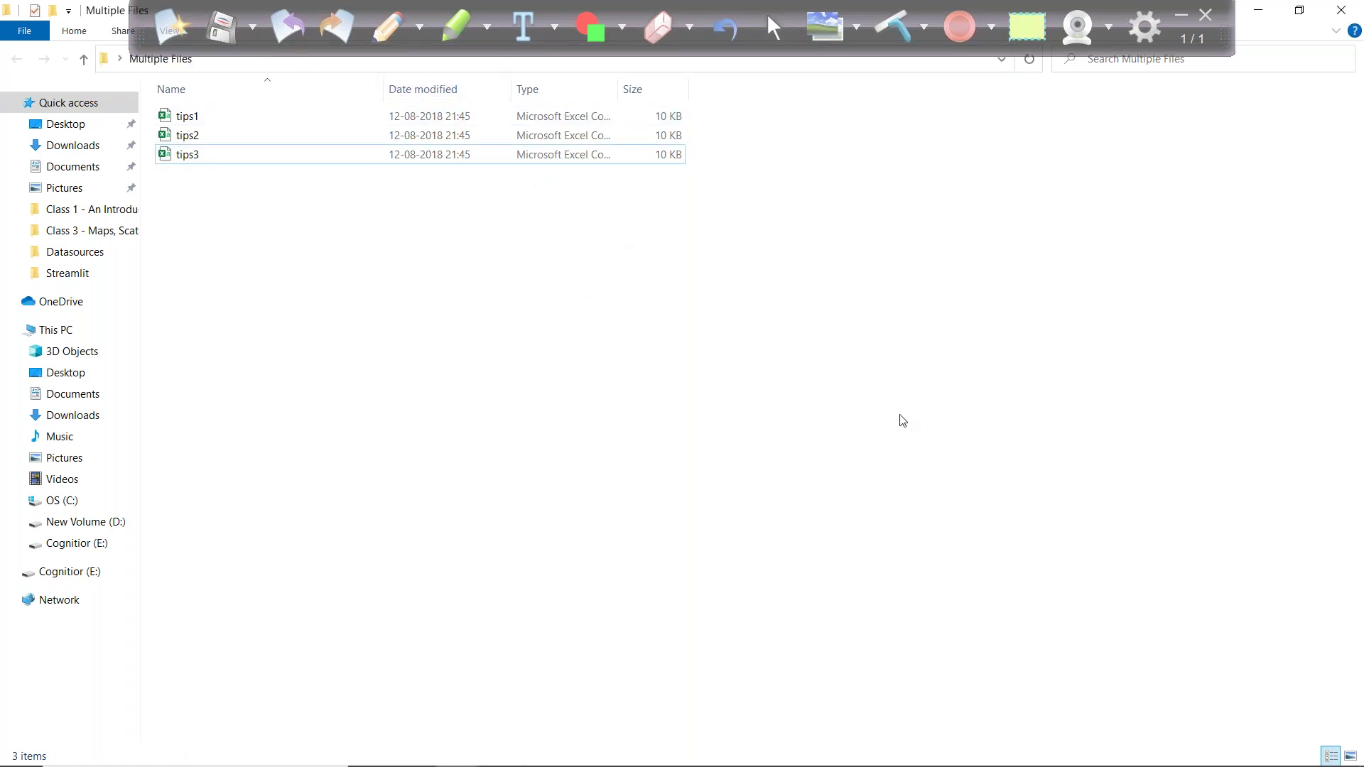
pyautogui.click(1269, 25)
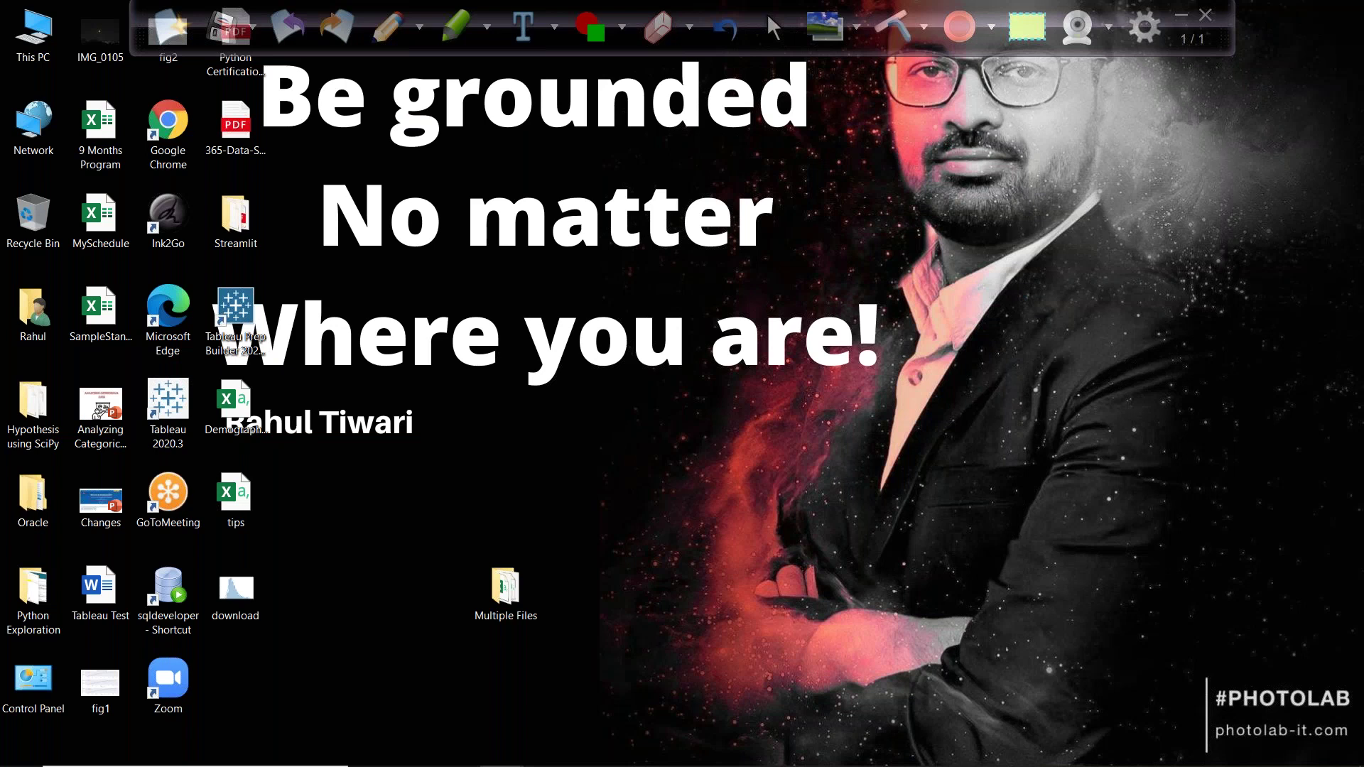
pyautogui.hotkey('alt', 'Tab')
pyautogui.write('import s')
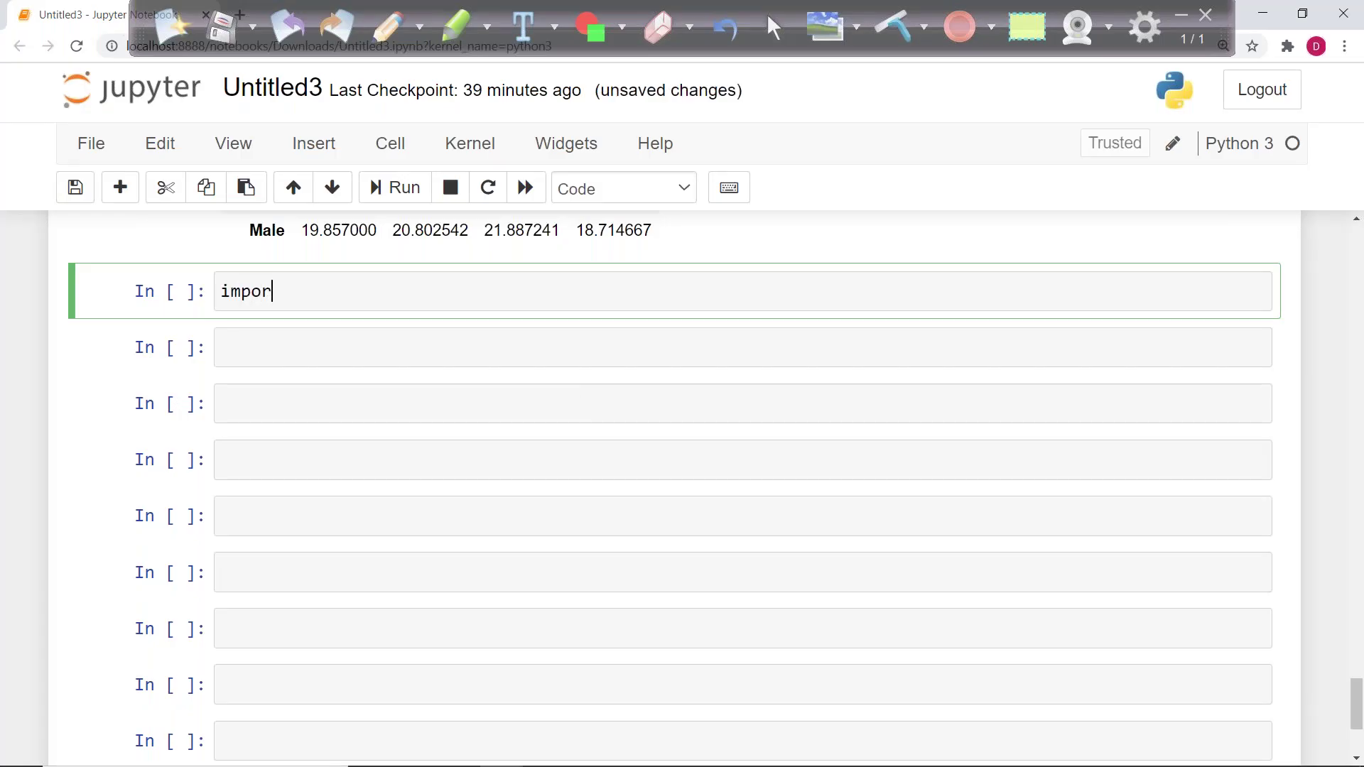
pyautogui.press('BackSpace')
pyautogui.press('BackSpace')
pyautogui.press('BackSpace')
pyautogui.press('BackSpace')
# Step: Write a chdir call on os in the empty cell, with the copied Multiple Files folder path as its quoted argument
pyautogui.write('os,chdir')
pyautogui.write('(;')
pyautogui.press('BackSpace')
pyautogui.write("'")
pyautogui.hotkey('ctrl', 'v')
# Step: Replace the comma between os and chdir with a period
pyautogui.press('Left')
pyautogui.press('Left')
pyautogui.press('Left')
pyautogui.press('Left')
pyautogui.press('Left')
pyautogui.press('Left')
pyautogui.press('Left')
pyautogui.press('Left')
pyautogui.press('Left')
pyautogui.press('Left')
pyautogui.press('Left')
pyautogui.press('Left')
pyautogui.press('Left')
pyautogui.press('Left')
pyautogui.press('Left')
pyautogui.press('Left')
pyautogui.press('Left')
pyautogui.press('Left')
pyautogui.press('Left')
pyautogui.press('Left')
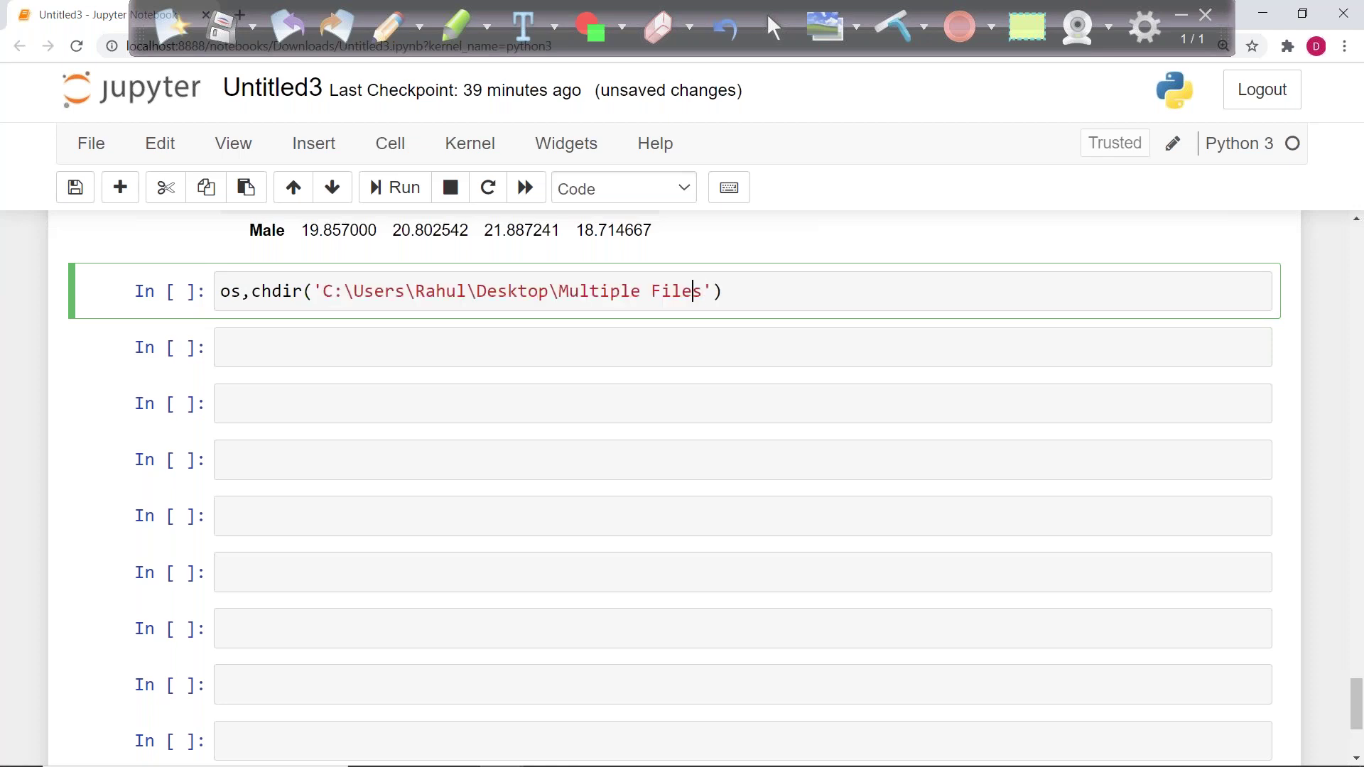
pyautogui.press('Left')
pyautogui.press('Left')
pyautogui.press('Left')
pyautogui.press('Left')
pyautogui.press('Left')
pyautogui.press('Left')
pyautogui.press('Left')
pyautogui.press('Left')
pyautogui.press('BackSpace')
pyautogui.write('.')
# Step: Double every backslash in the os.chdir folder path and run the cell
pyautogui.press('Right')
pyautogui.click(294, 291)
pyautogui.write('\\')
pyautogui.press('Right')
pyautogui.press('Right')
pyautogui.press('Right')
pyautogui.press('Right')
pyautogui.press('Right')
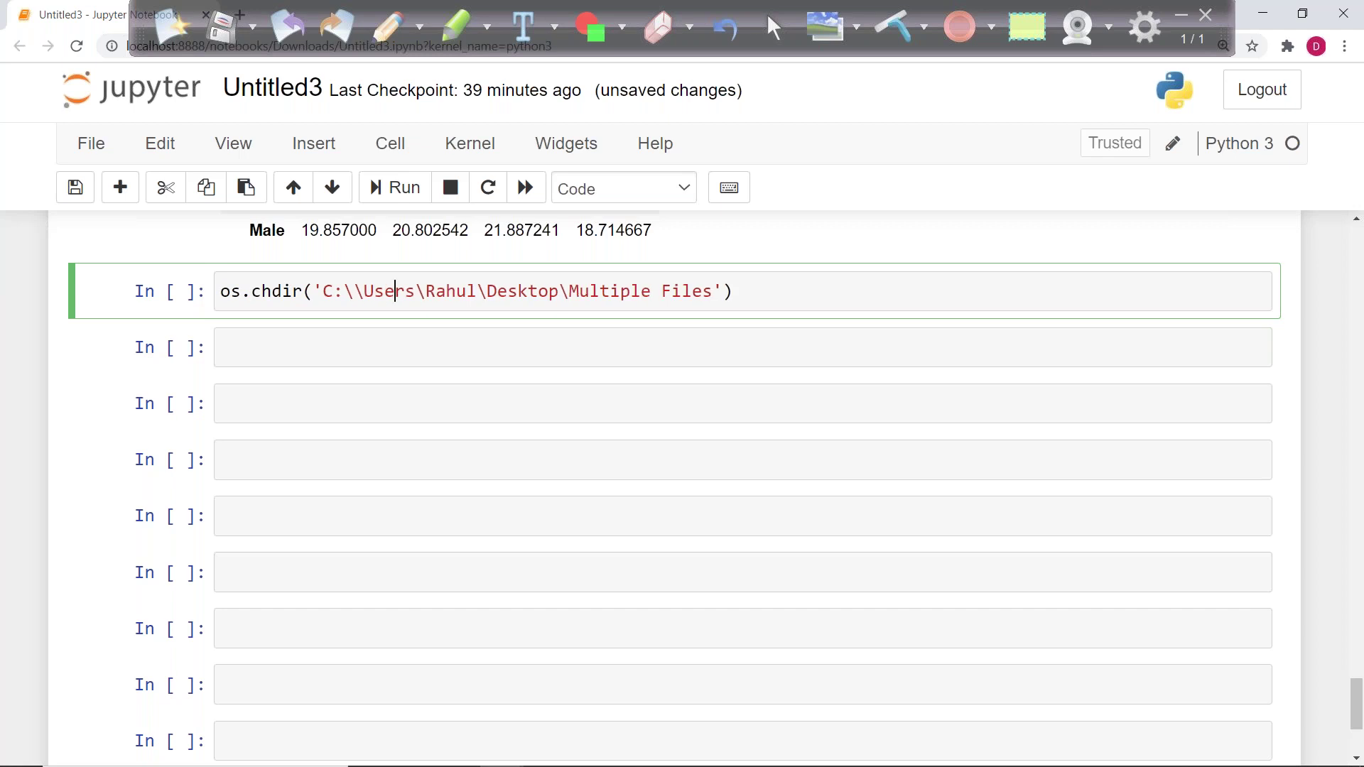
pyautogui.write('\\')
pyautogui.press('Right')
pyautogui.press('Right')
pyautogui.press('Right')
pyautogui.press('Right')
pyautogui.press('Right')
pyautogui.press('Right')
pyautogui.write('\\')
pyautogui.press('Right')
pyautogui.press('Right')
pyautogui.press('Right')
pyautogui.press('Right')
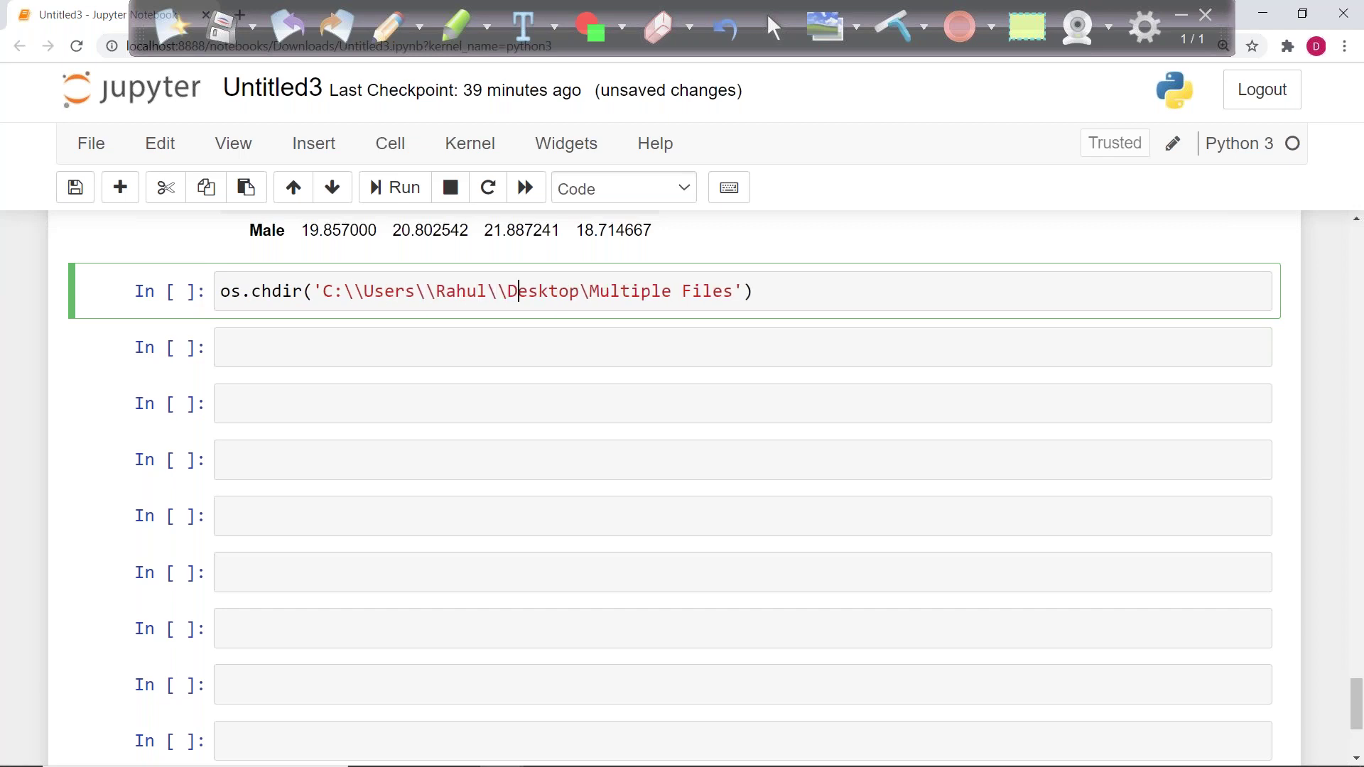
pyautogui.press('Right')
pyautogui.press('Right')
pyautogui.write('\\')
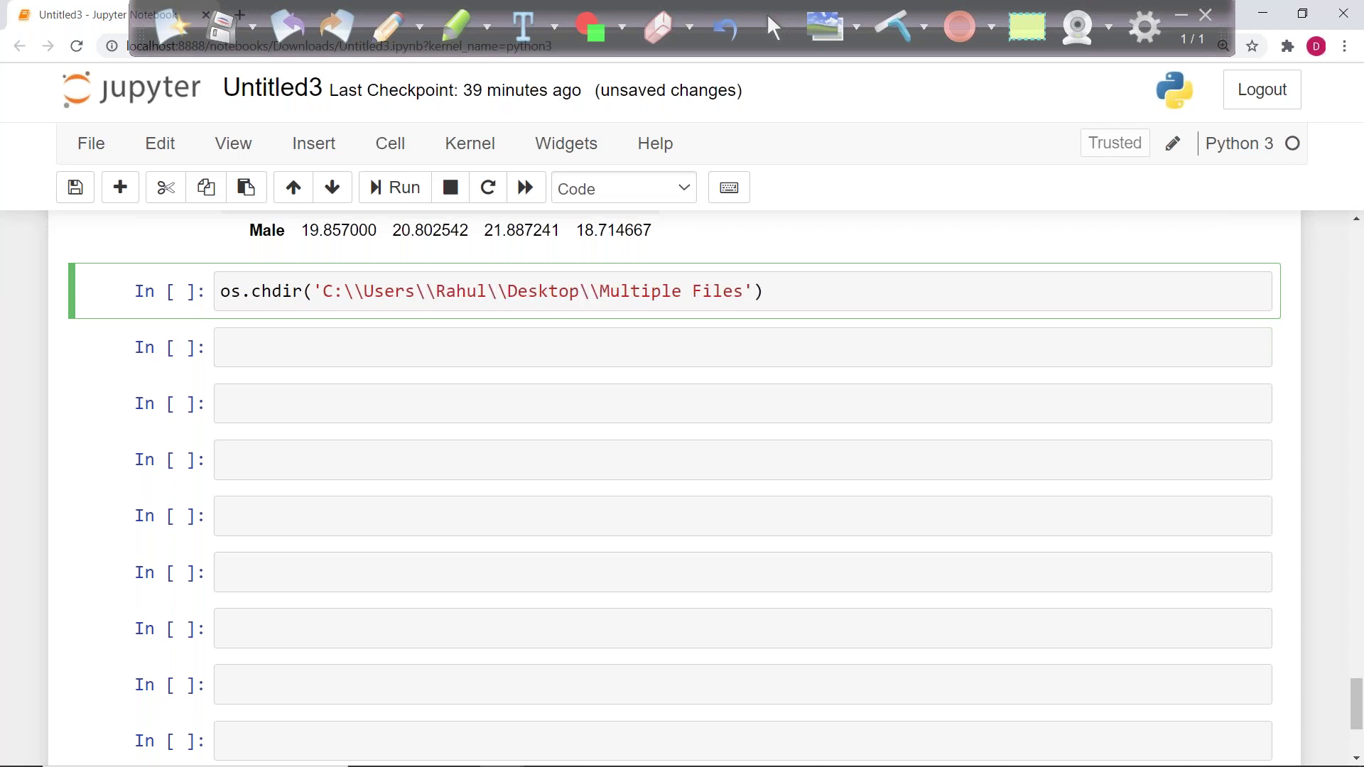
pyautogui.hotkey('ctrl', 'Return')
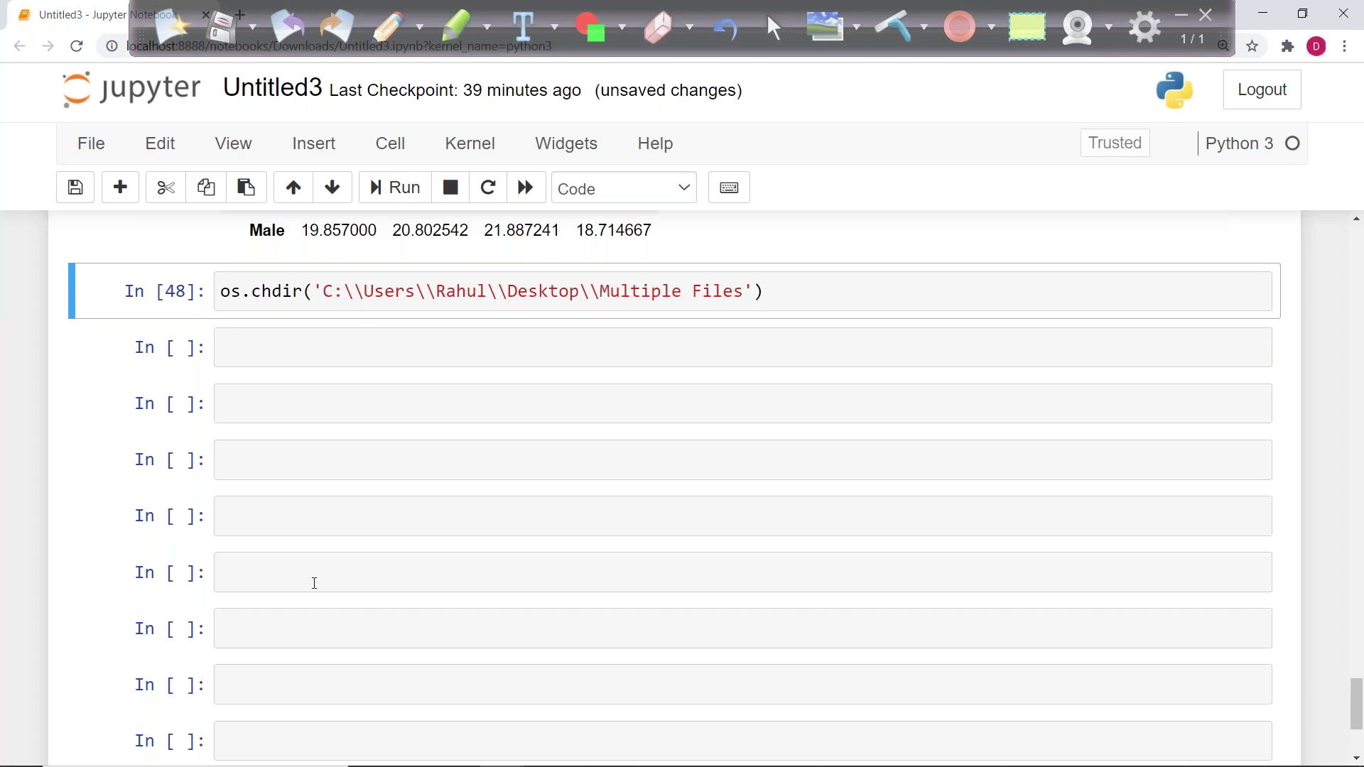
# Step: Check the file name completions for the tips CSV files inside a trial pd.read_csv('t') call, and clear the cell again
pyautogui.click(361, 339)
pyautogui.write('pd.rea')
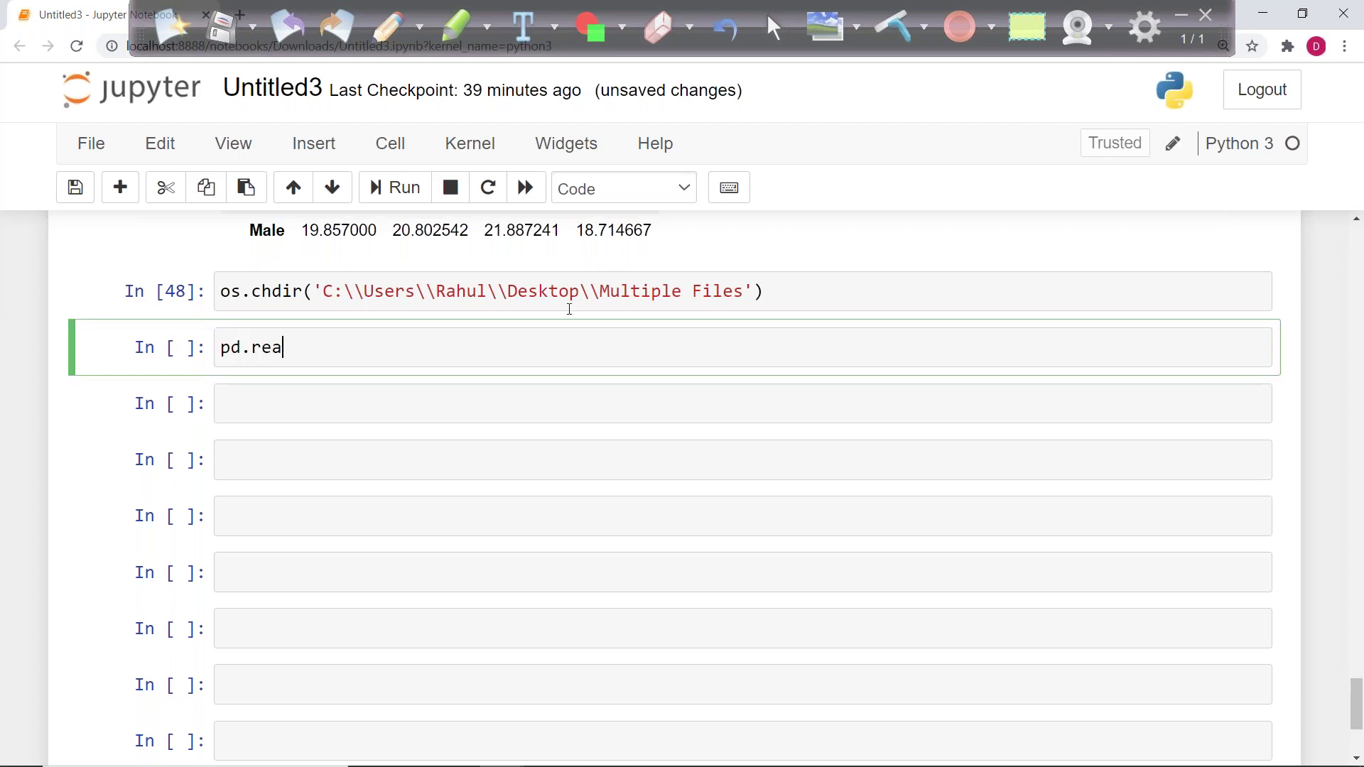
pyautogui.write("d_csv('t")
pyautogui.press('Tab')
pyautogui.press('Down')
pyautogui.press('Down')
pyautogui.press('Down')
pyautogui.press('Down')
pyautogui.press('Down')
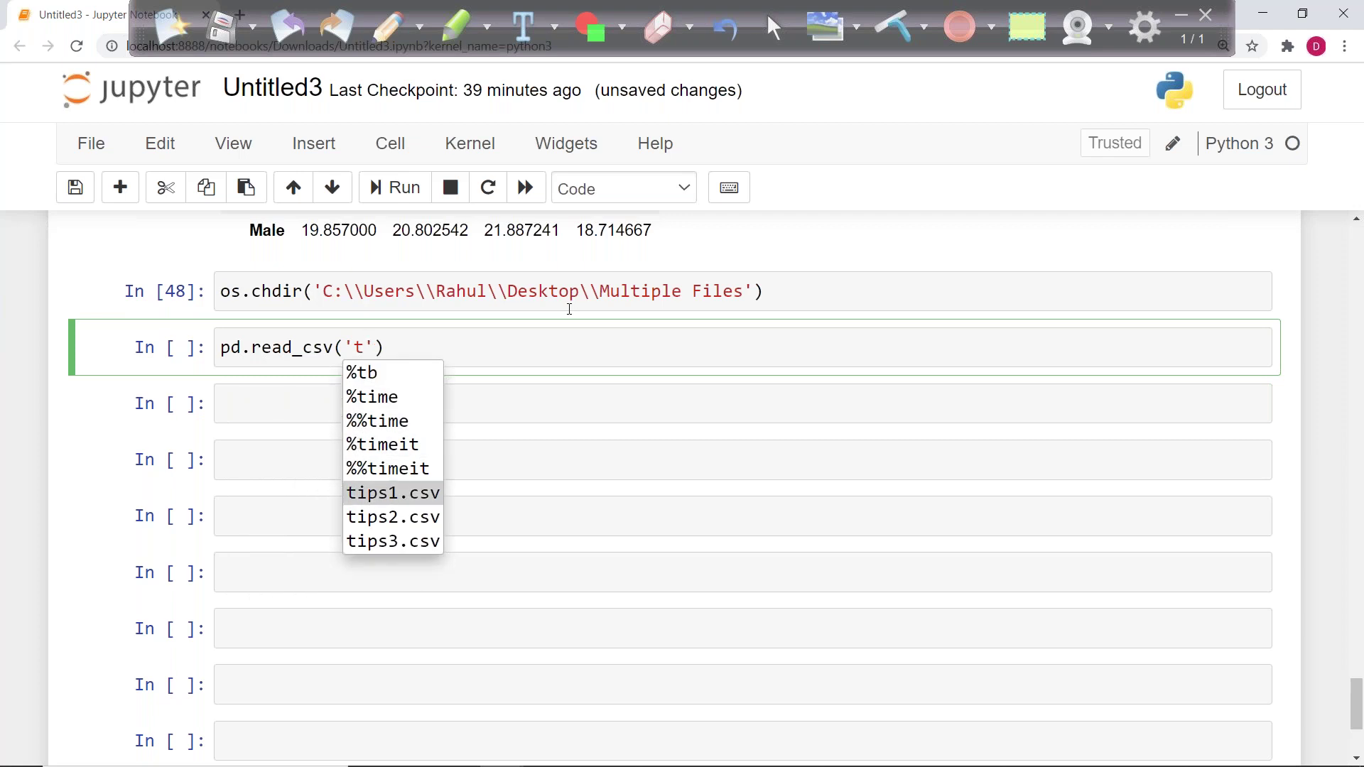
pyautogui.press('Escape')
pyautogui.press('BackSpace')
pyautogui.press('BackSpace')
pyautogui.press('BackSpace')
pyautogui.press('BackSpace')
pyautogui.press('BackSpace')
pyautogui.press('BackSpace')
pyautogui.press('BackSpace')
pyautogui.press('BackSpace')
pyautogui.press('BackSpace')
pyautogui.press('BackSpace')
pyautogui.press('BackSpace')
pyautogui.press('BackSpace')
pyautogui.press('BackSpace')
pyautogui.press('BackSpace')
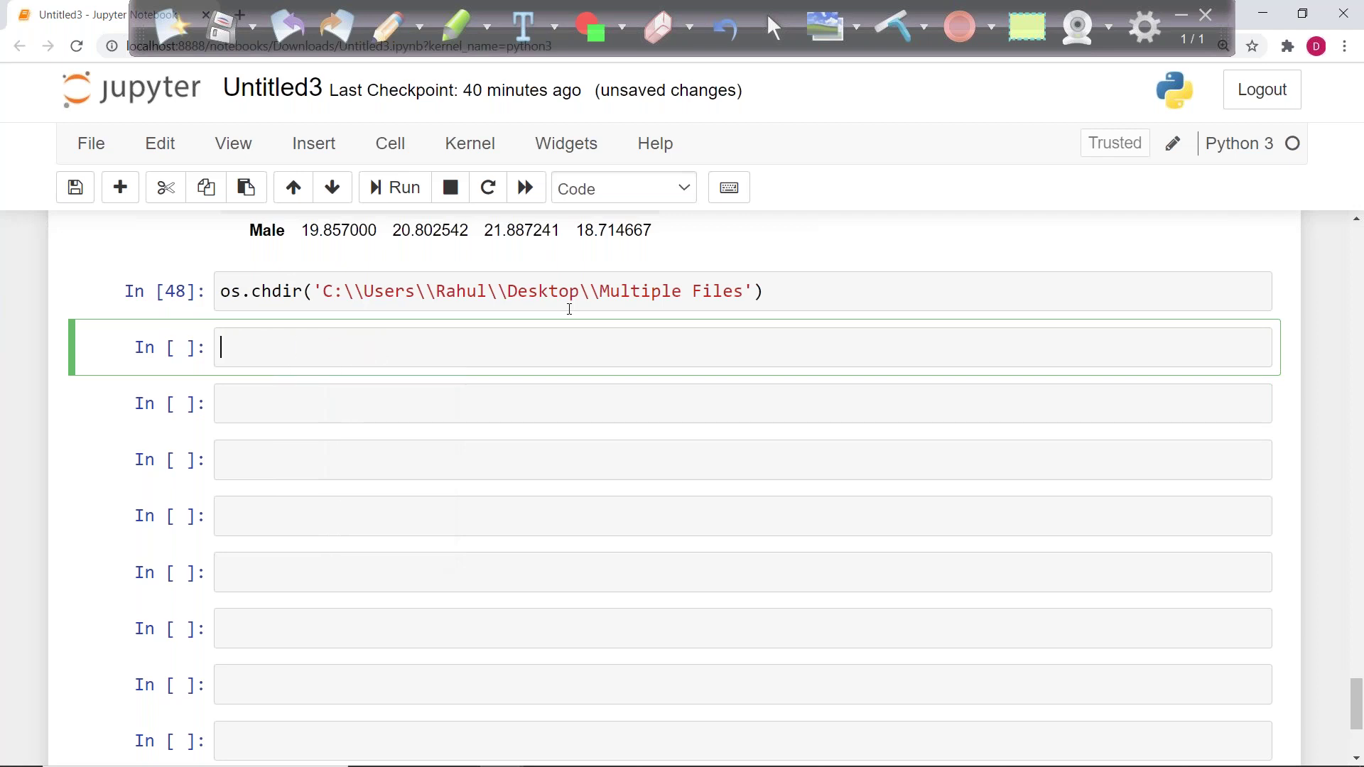
# Step: Enter from glob import glob in the cell below os.chdir and run it
pyautogui.write('from glob')
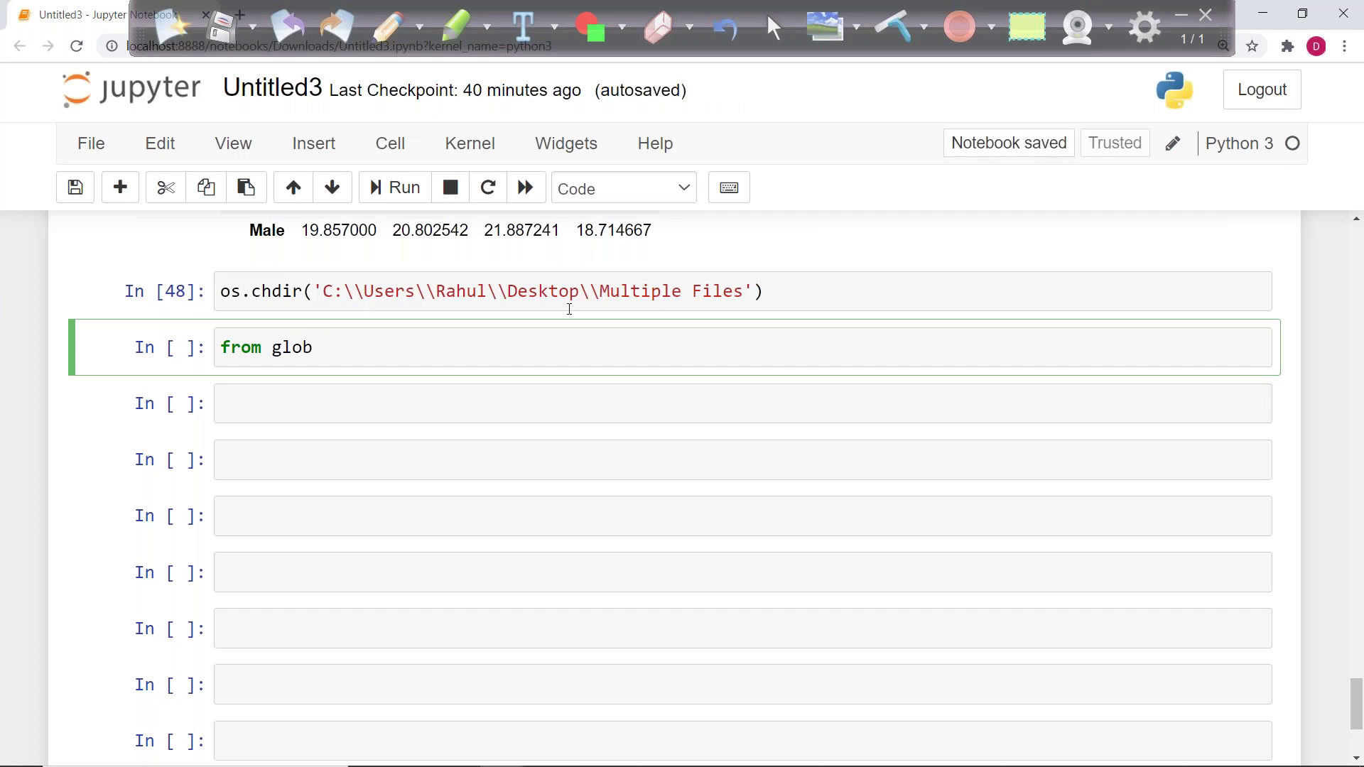
pyautogui.write(' import')
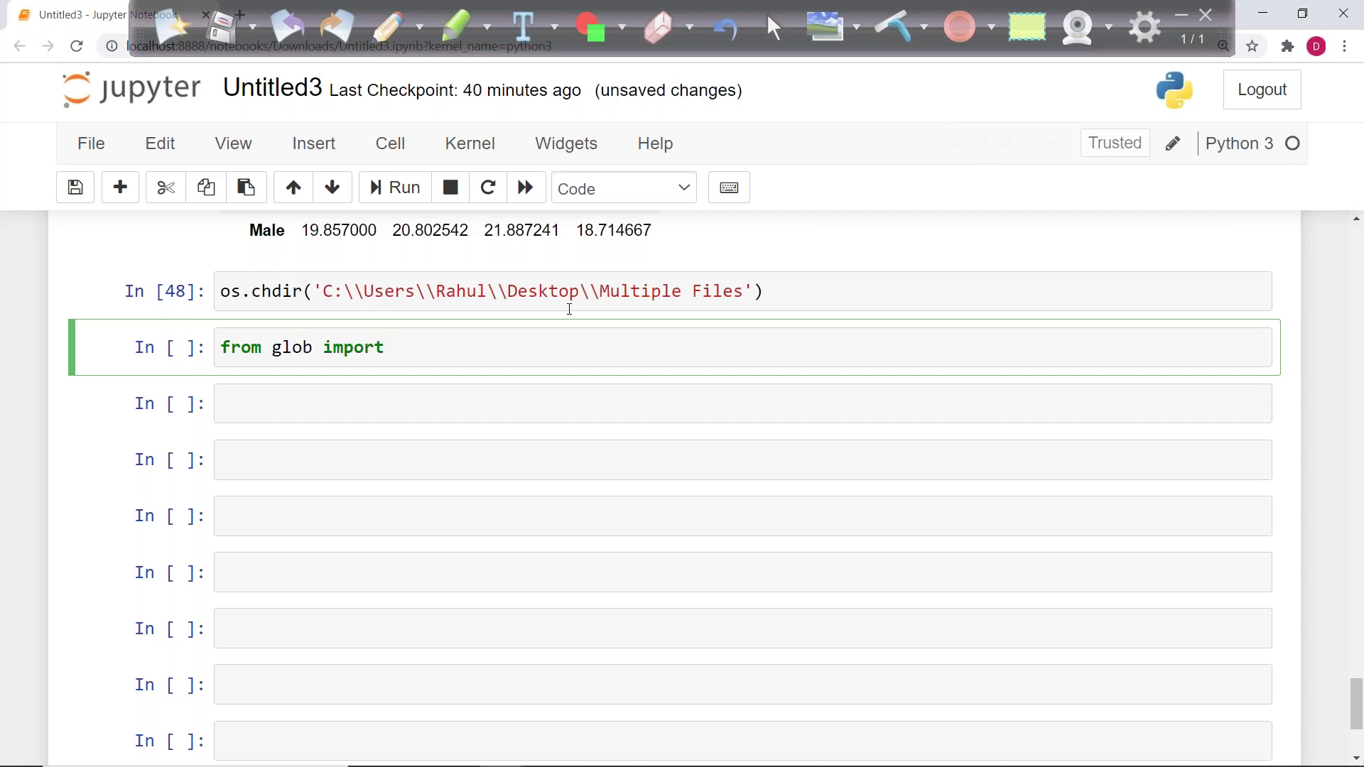
pyautogui.write(' glob')
pyautogui.hotkey('ctrl', 'Return')
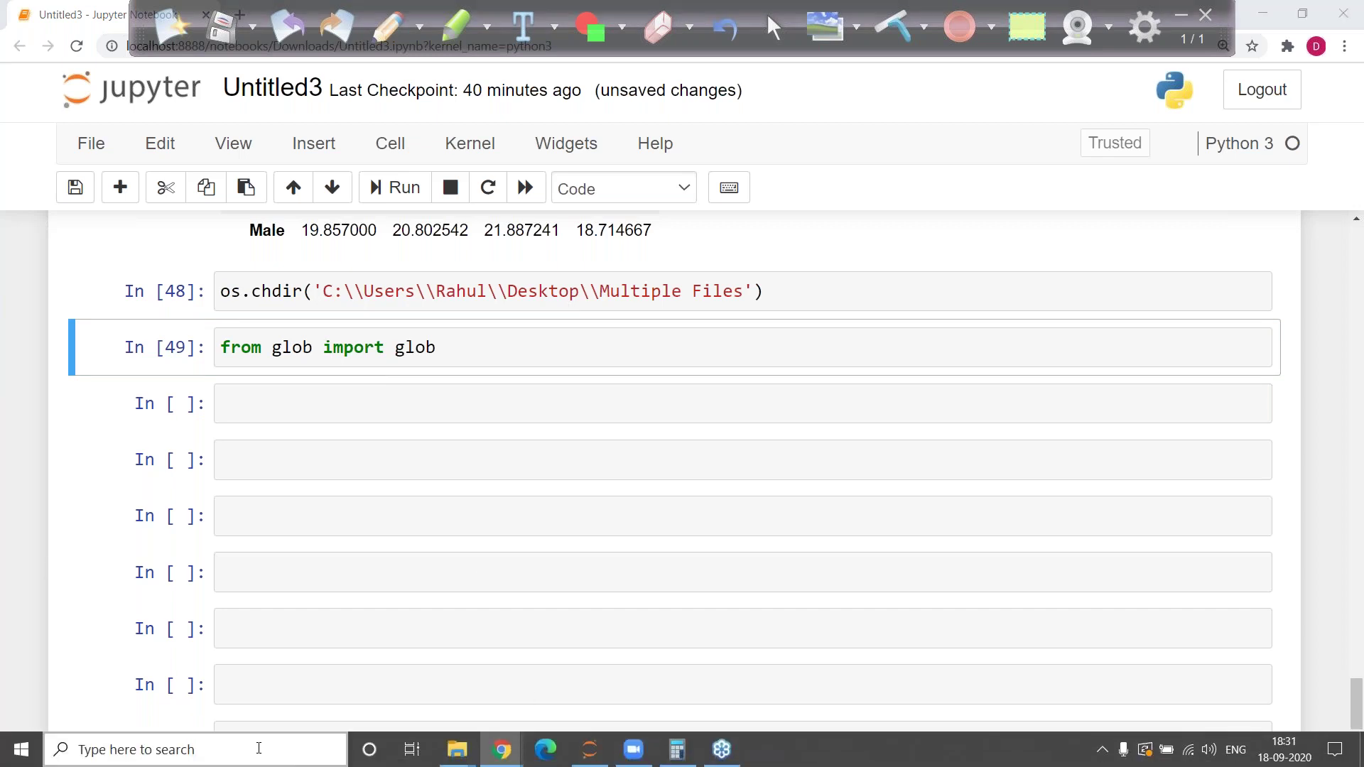
# Step: Open the Anaconda Prompt
pyautogui.click(194, 749)
pyautogui.write('an')
pyautogui.press('Return')
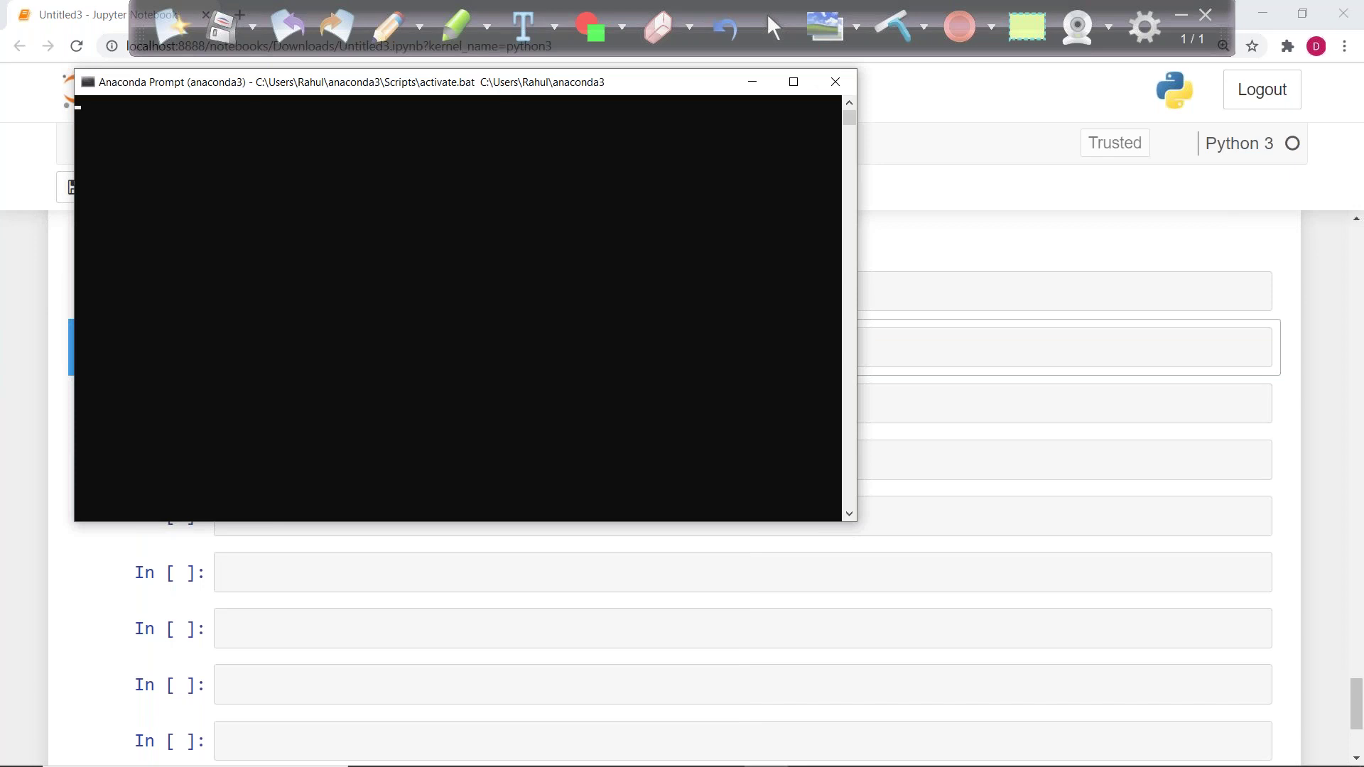
pyautogui.write('pip install ')
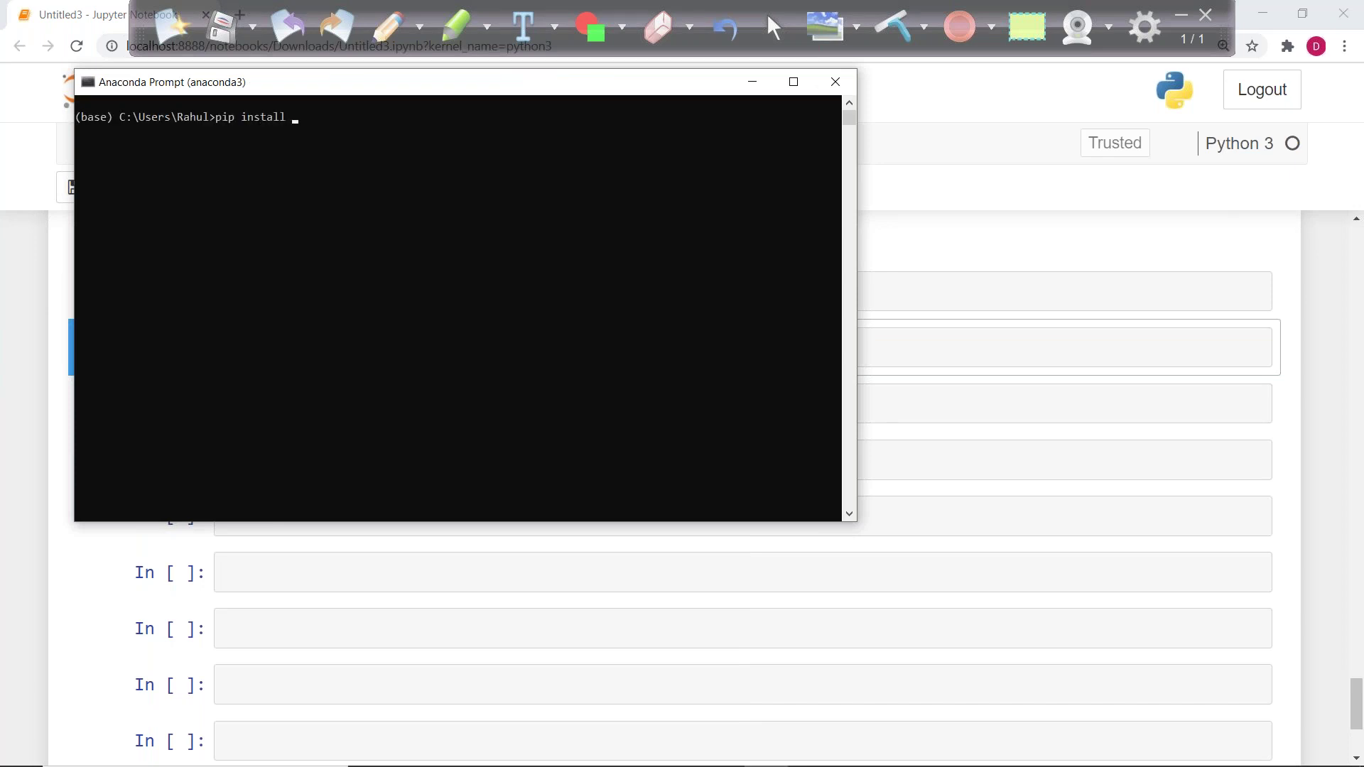
pyautogui.write('glob')
pyautogui.press('BackSpace')
pyautogui.press('BackSpace')
pyautogui.press('BackSpace')
pyautogui.press('BackSpace')
pyautogui.press('BackSpace')
pyautogui.press('BackSpace')
pyautogui.press('BackSpace')
pyautogui.press('BackSpace')
pyautogui.press('BackSpace')
pyautogui.press('BackSpace')
pyautogui.press('BackSpace')
pyautogui.press('BackSpace')
pyautogui.press('BackSpace')
pyautogui.press('BackSpace')
pyautogui.press('BackSpace')
pyautogui.press('BackSpace')
# Step: List the installed Python packages with pip list and look for the glob package among them
pyautogui.write('pip list')
pyautogui.press('Return')
pyautogui.scroll(8, 232, 457)
pyautogui.scroll(20, 232, 464)
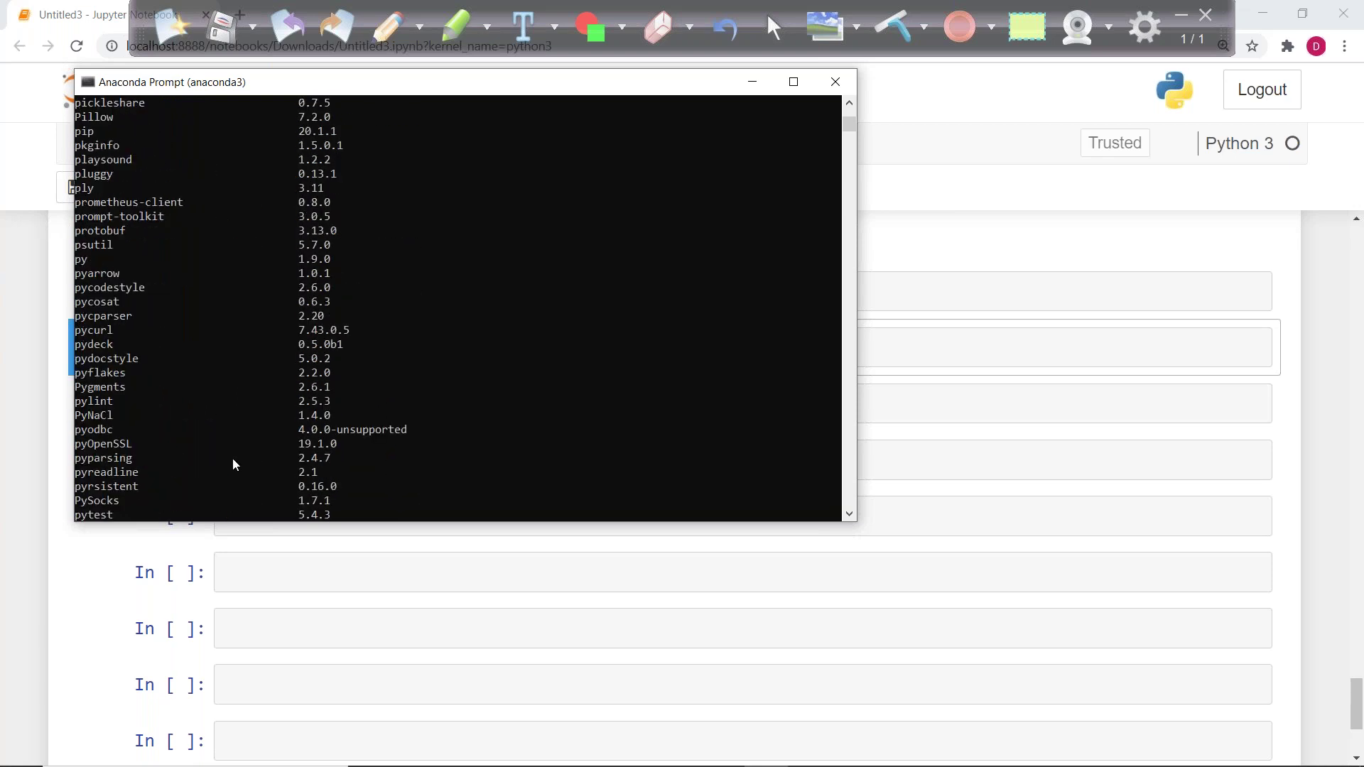
pyautogui.scroll(13, 233, 465)
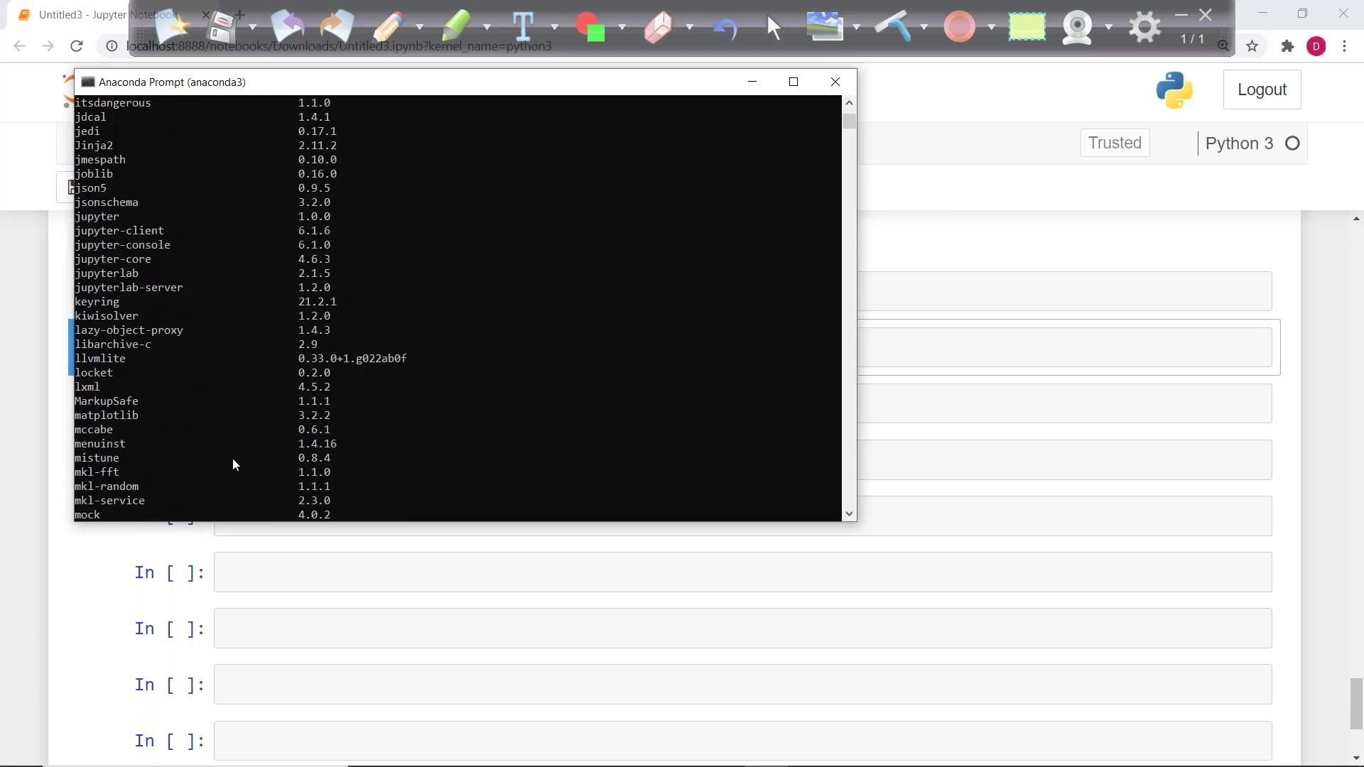
pyautogui.scroll(6, 233, 462)
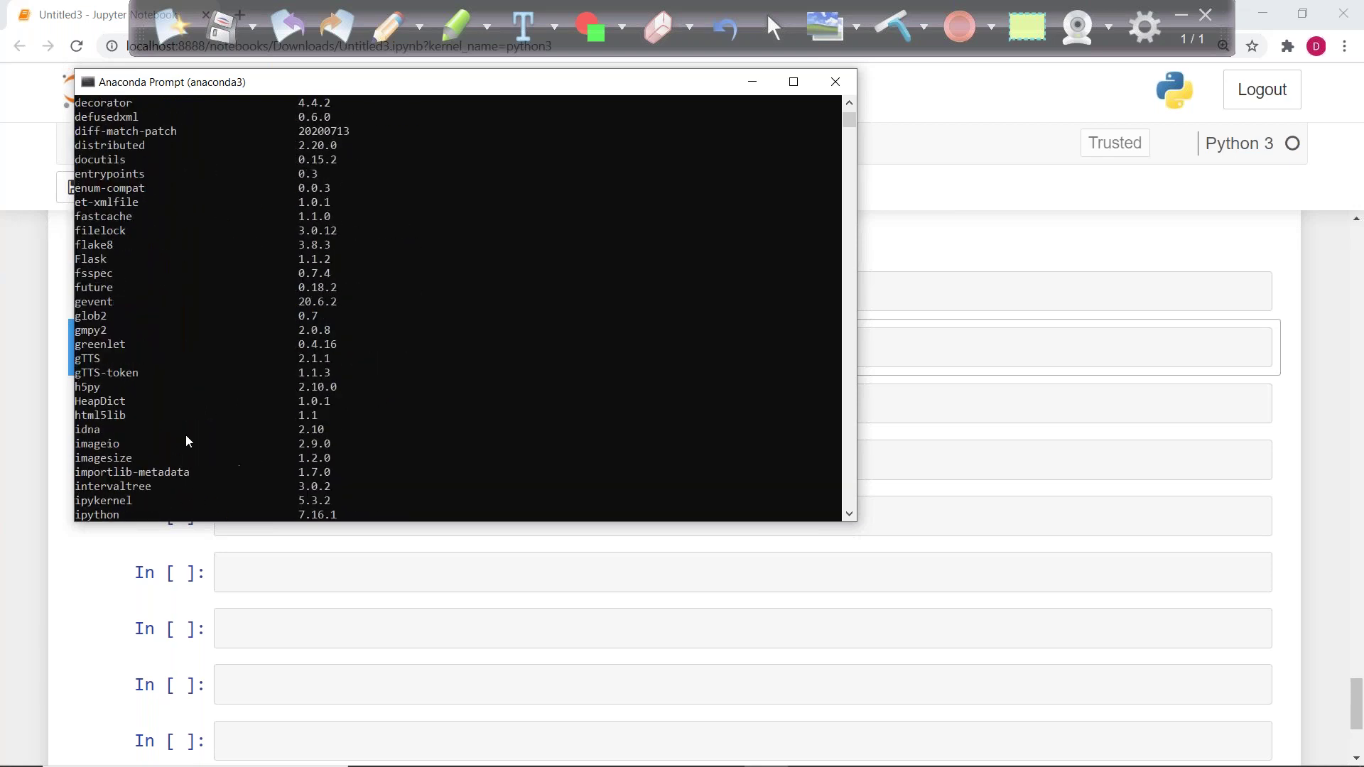
pyautogui.doubleClick(98, 319)
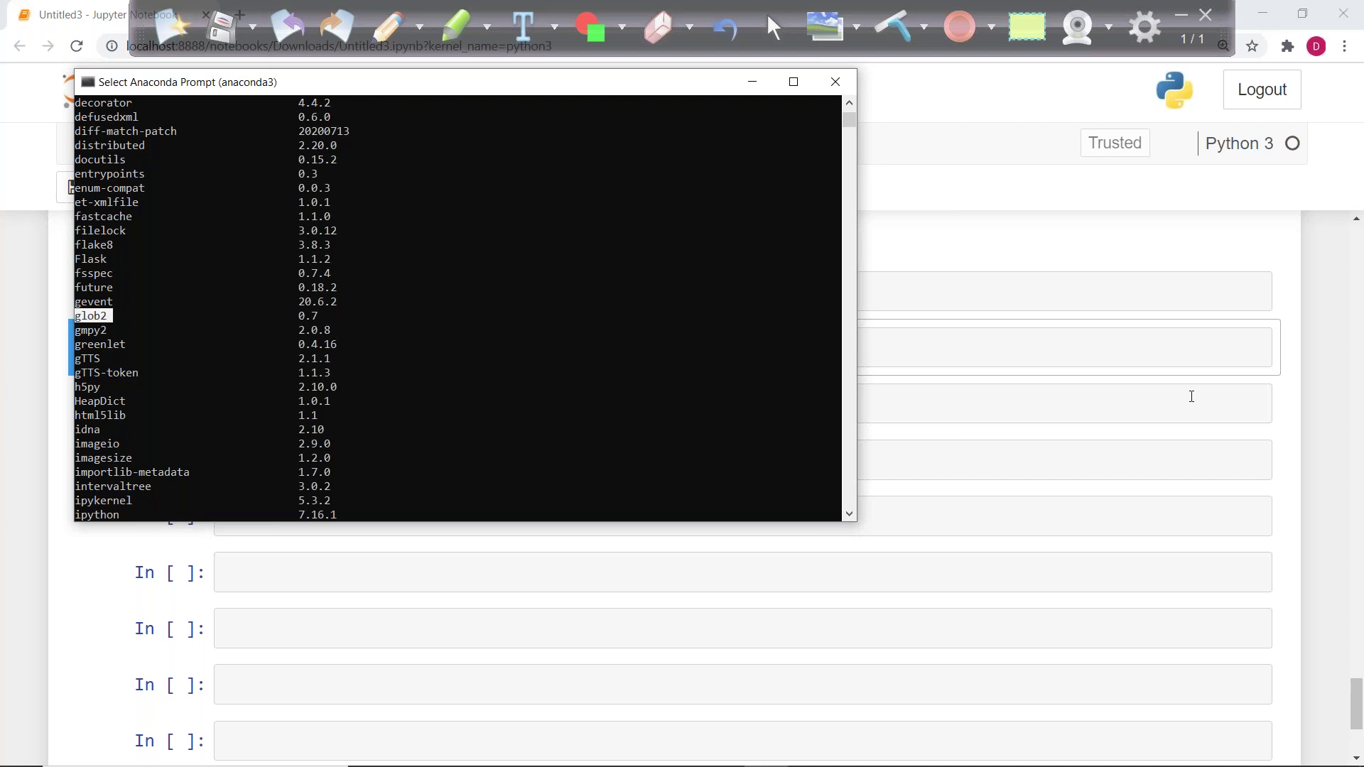
# Step: Return to the notebook, write !pip install glob in the next empty cell as an example, and erase it without running
pyautogui.click(1317, 361)
pyautogui.click(892, 379)
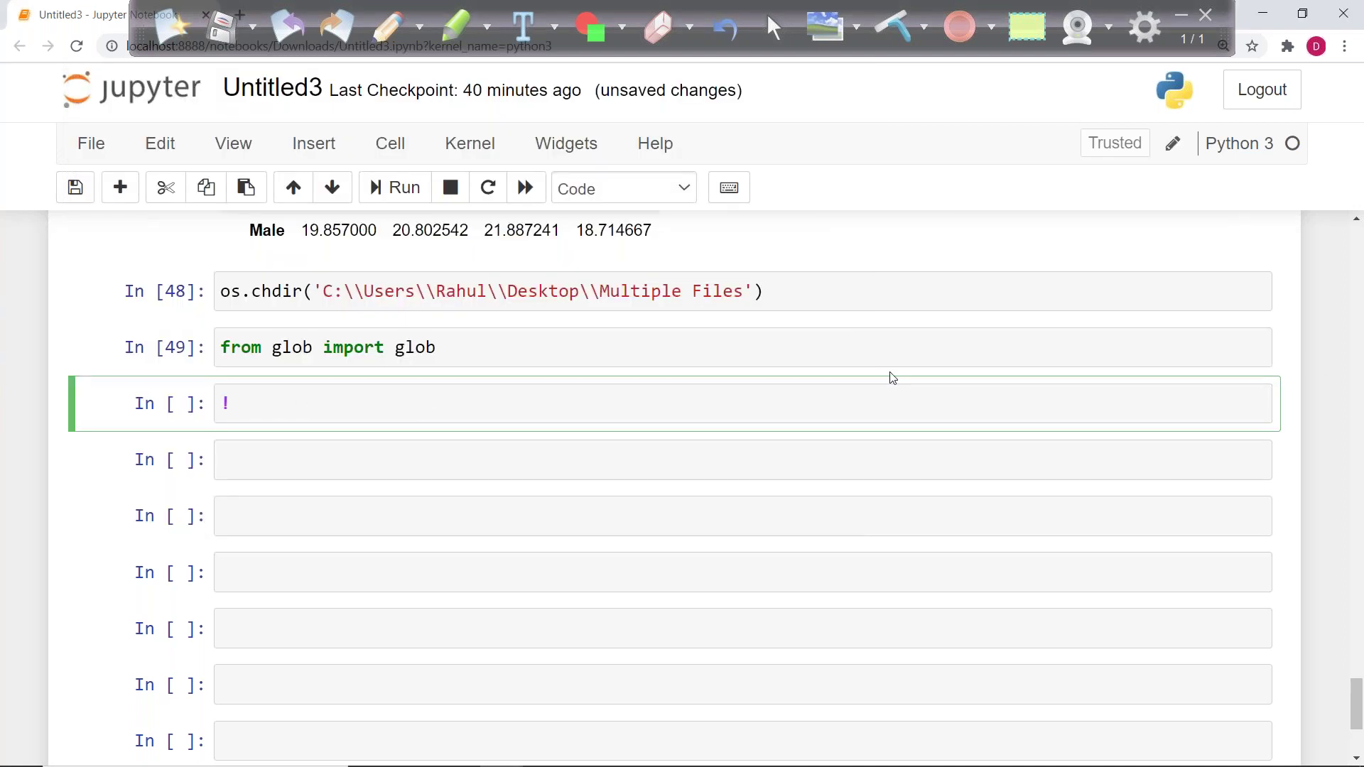
pyautogui.write('!pip install glob')
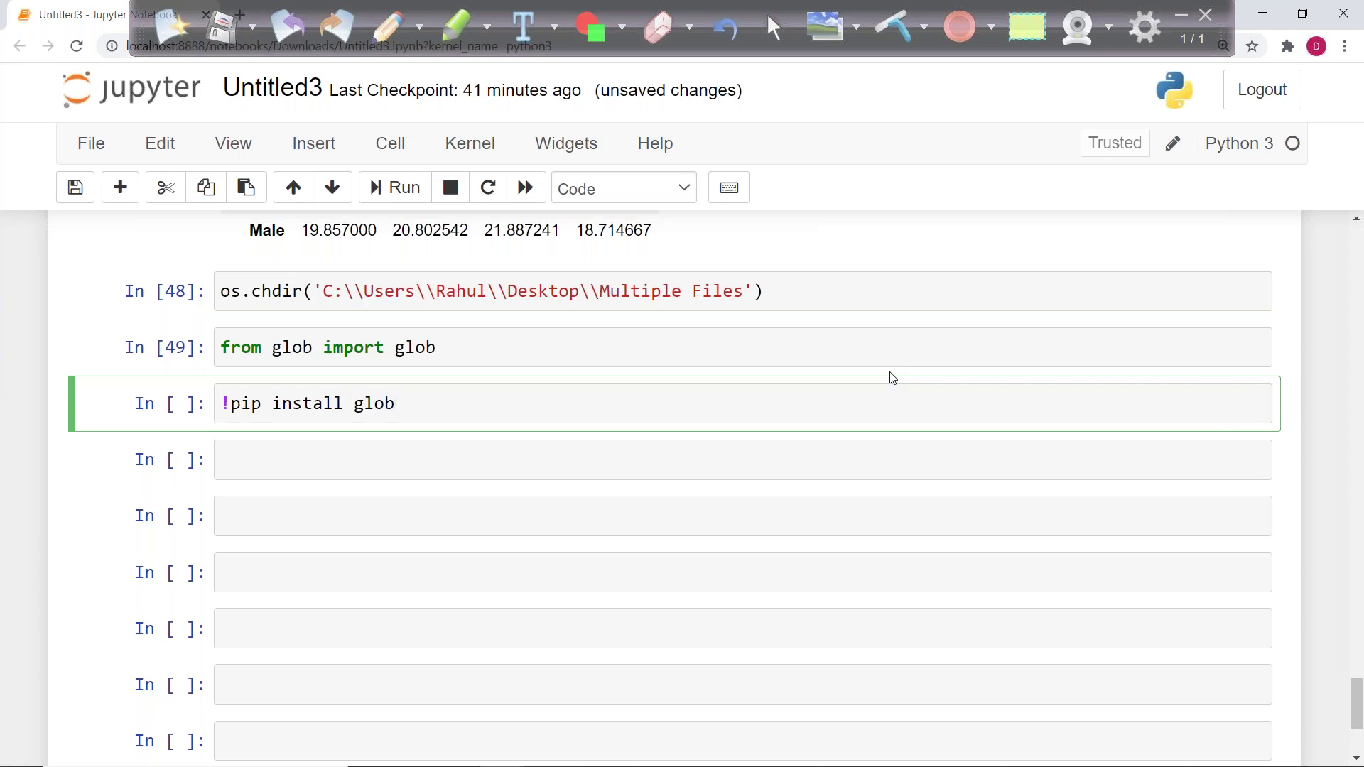
pyautogui.press('BackSpace')
pyautogui.press('BackSpace')
pyautogui.press('BackSpace')
pyautogui.press('BackSpace')
pyautogui.press('BackSpace')
pyautogui.press('BackSpace')
pyautogui.press('BackSpace')
pyautogui.press('BackSpace')
pyautogui.press('BackSpace')
pyautogui.press('BackSpace')
pyautogui.press('BackSpace')
pyautogui.press('BackSpace')
pyautogui.press('BackSpace')
pyautogui.press('BackSpace')
pyautogui.press('BackSpace')
pyautogui.press('BackSpace')
pyautogui.press('BackSpace')
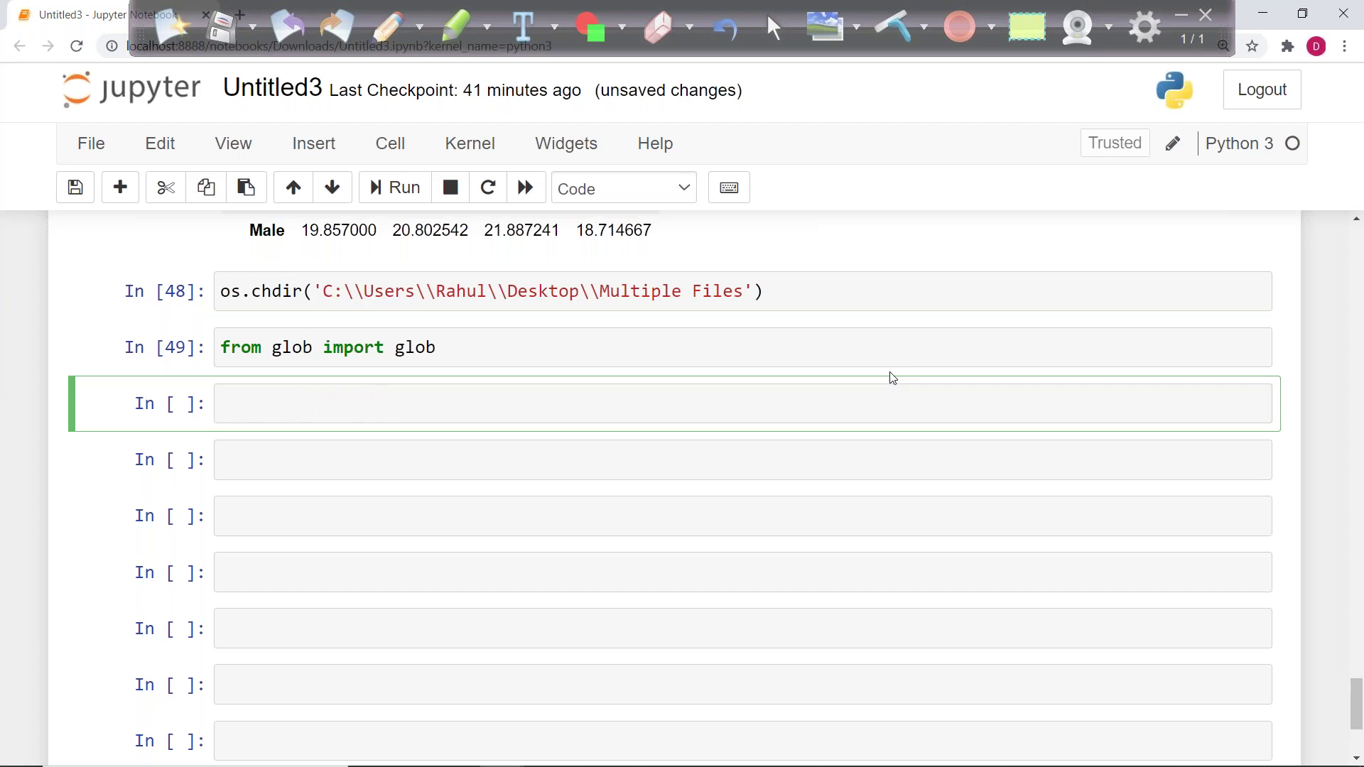
# Step: Add a line with glob nested inside a sorted() call below the glob import in the same cell
pyautogui.click(483, 351)
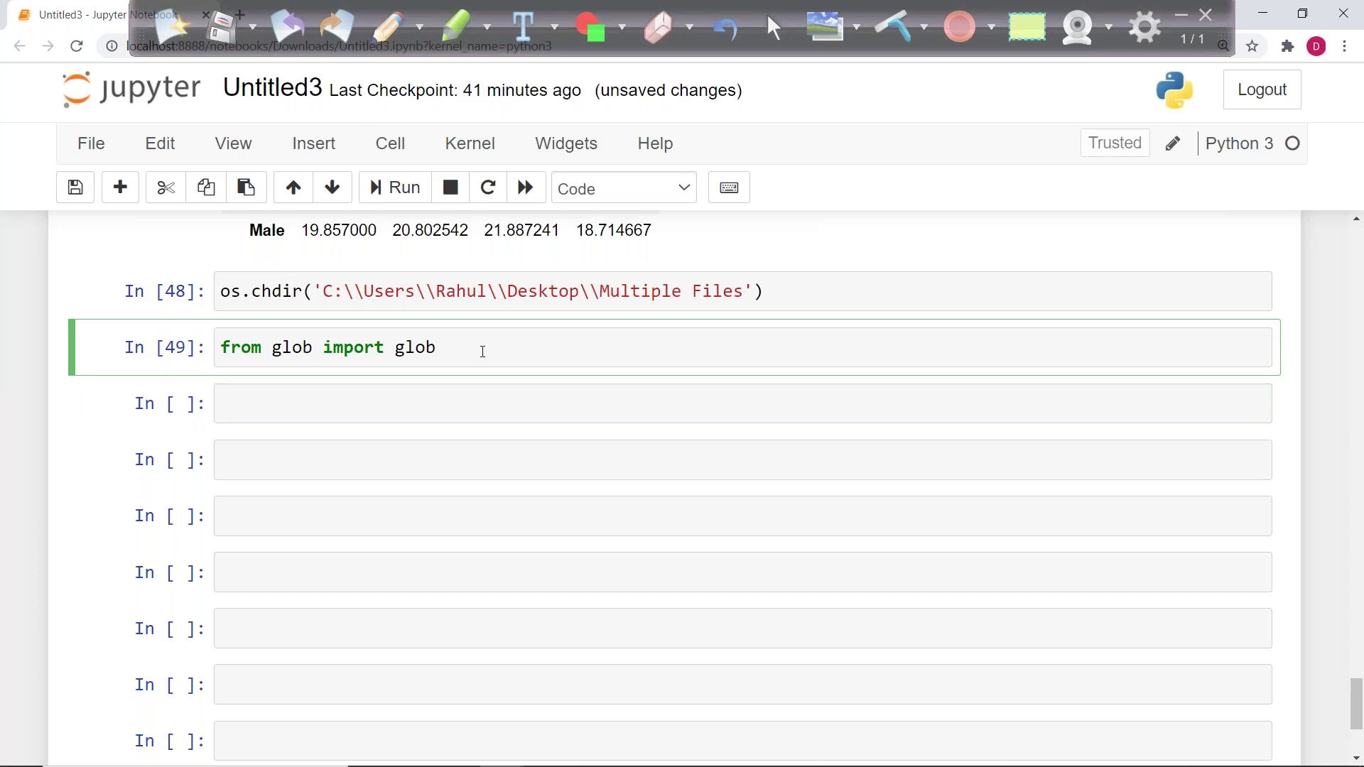
pyautogui.press('Return')
pyautogui.write('sorted(')
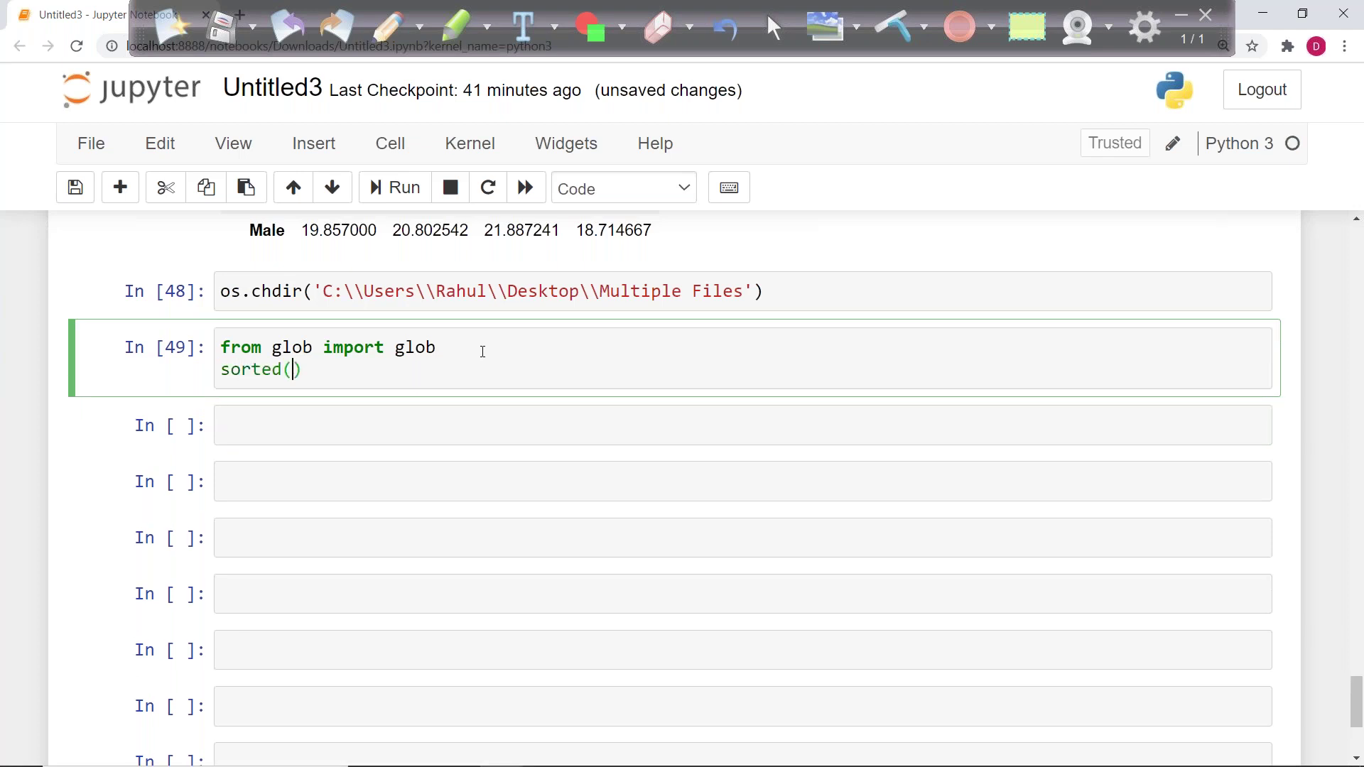
pyautogui.write('glo')
pyautogui.press('Tab')
pyautogui.press('Return')
# Step: Give the glob call inside sorted() the wildcard file pattern 'tips*.csv'
pyautogui.write("('ti")
pyautogui.press('Tab')
pyautogui.press('Down')
pyautogui.press('Down')
pyautogui.press('Down')
pyautogui.press('Down')
pyautogui.press('Down')
pyautogui.press('Return')
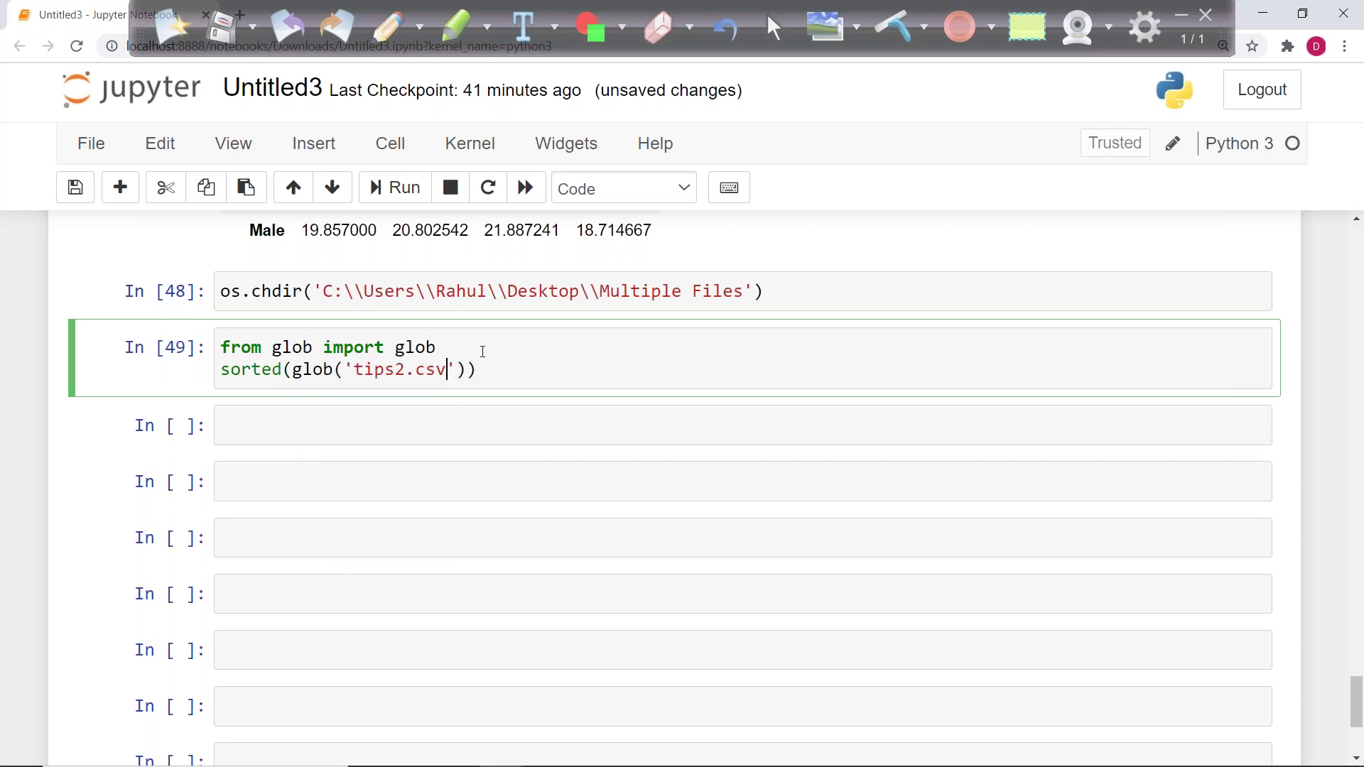
pyautogui.press('Left')
pyautogui.press('Left')
pyautogui.press('Left')
pyautogui.press('BackSpace')
pyautogui.write('*')
# Step: Assign the sorted glob result to a variable named sample and run the cell
pyautogui.click(482, 351)
pyautogui.write('sample =')
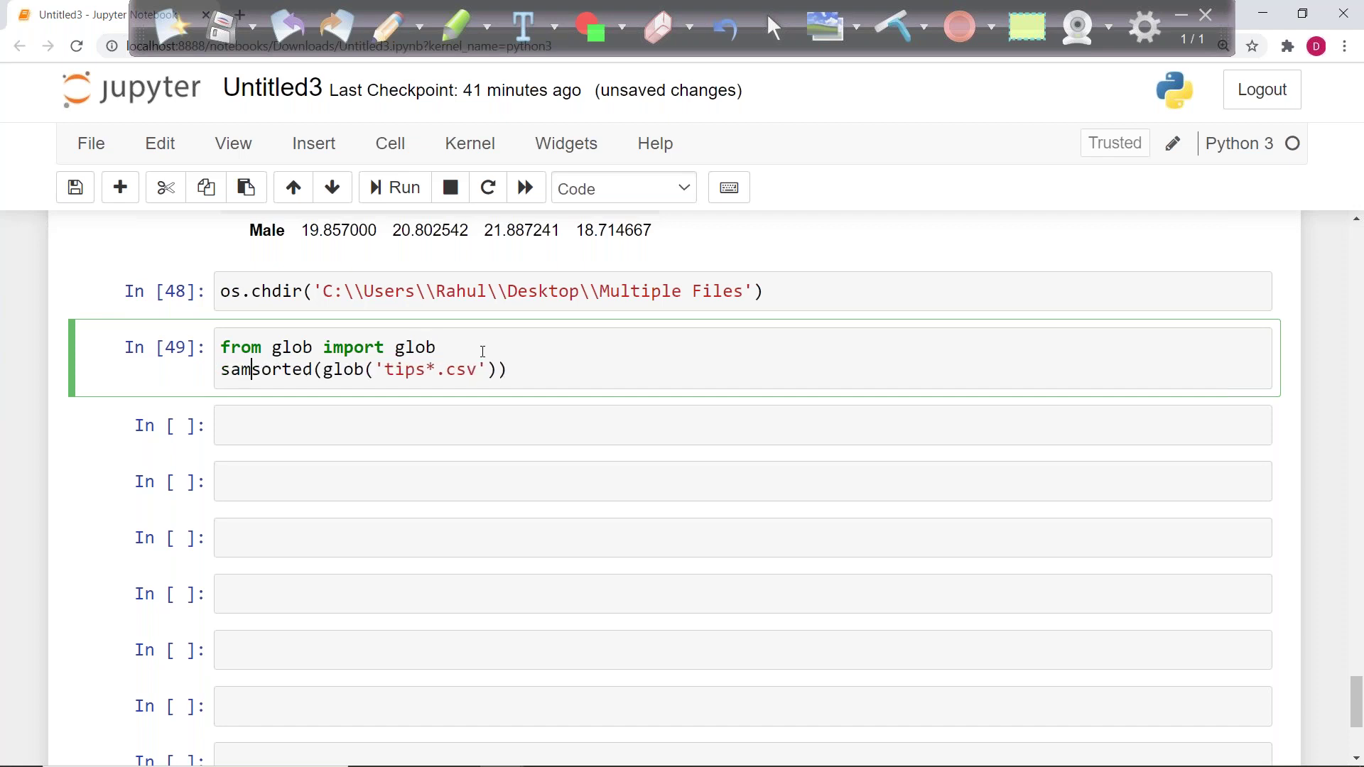
pyautogui.hotkey('ctrl', 'Return')
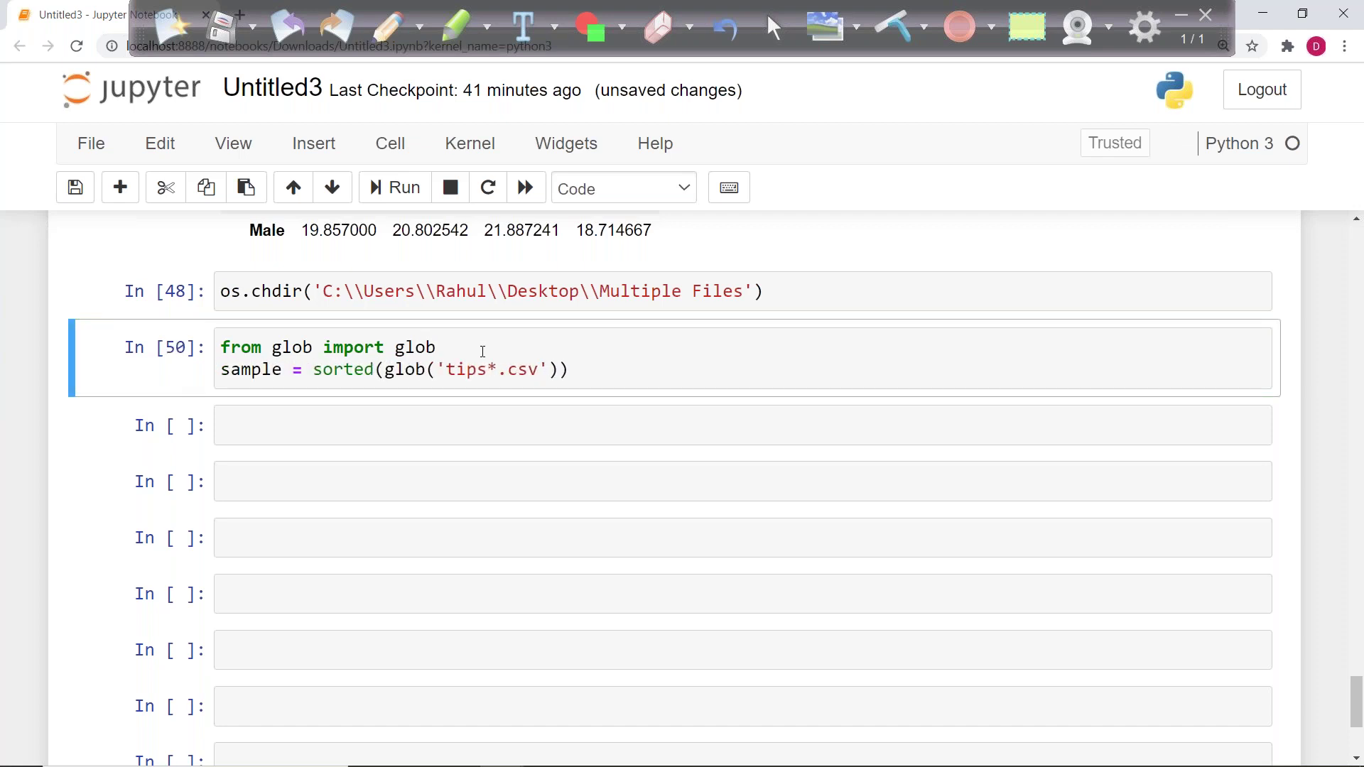
# Step: Display the contents of sample by running it in the next empty cell
pyautogui.click(283, 429)
pyautogui.write('sample')
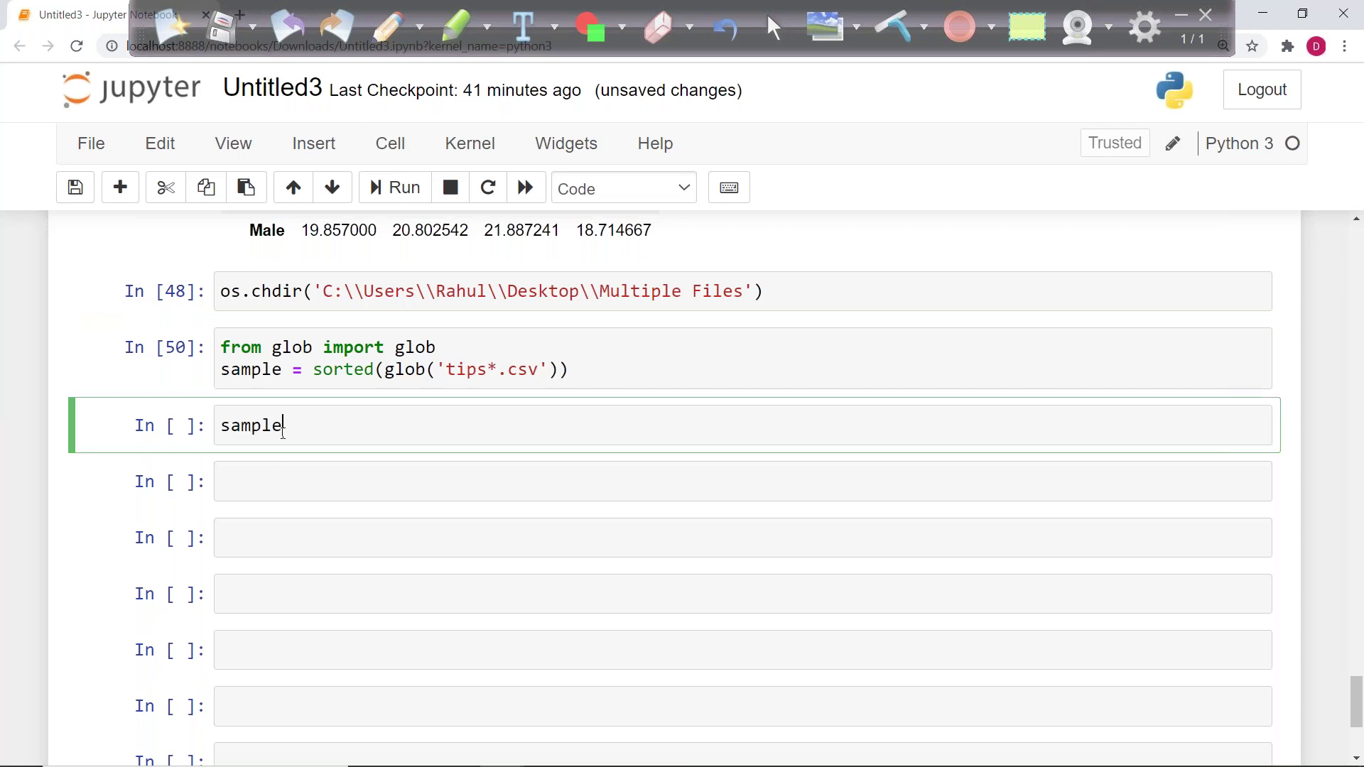
pyautogui.hotkey('ctrl', 'Return')
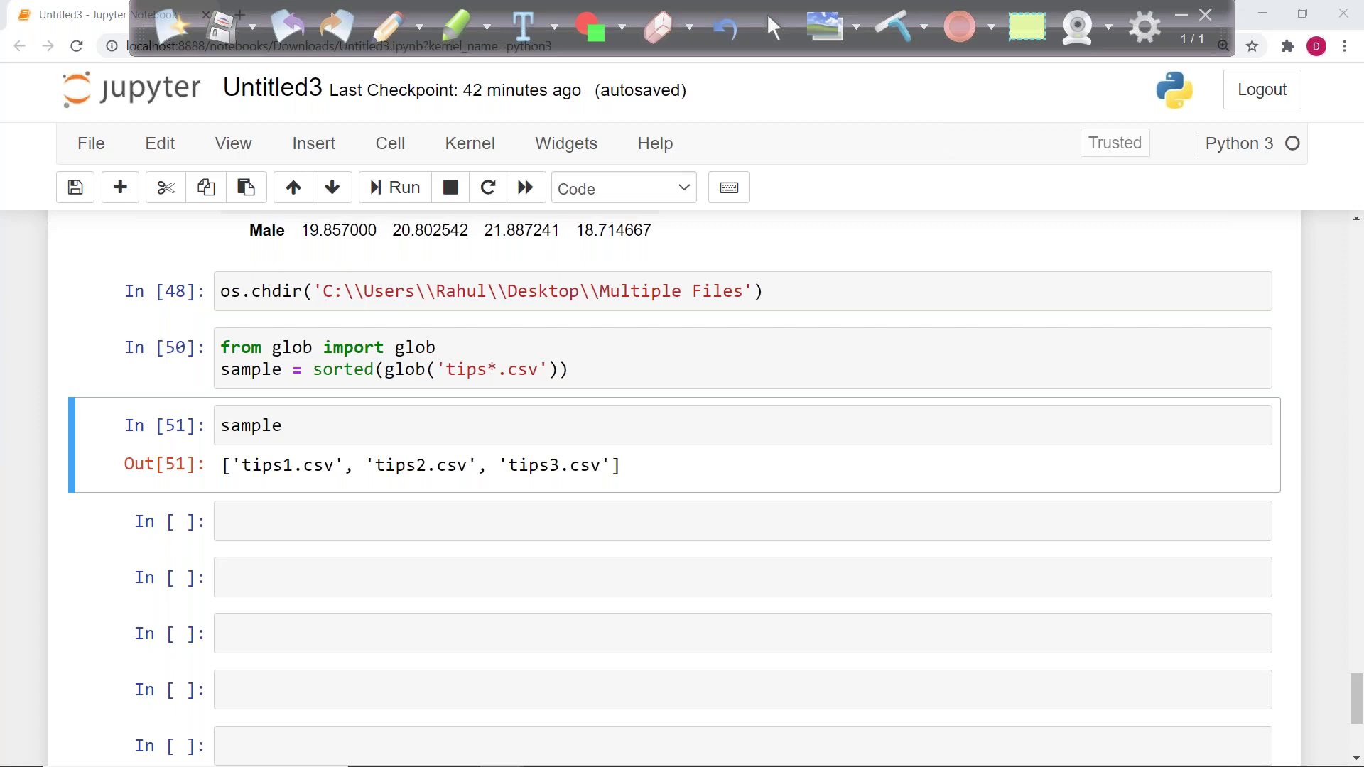
# Step: Begin an empty pd.concat() call in the next empty cell
pyautogui.click(282, 514)
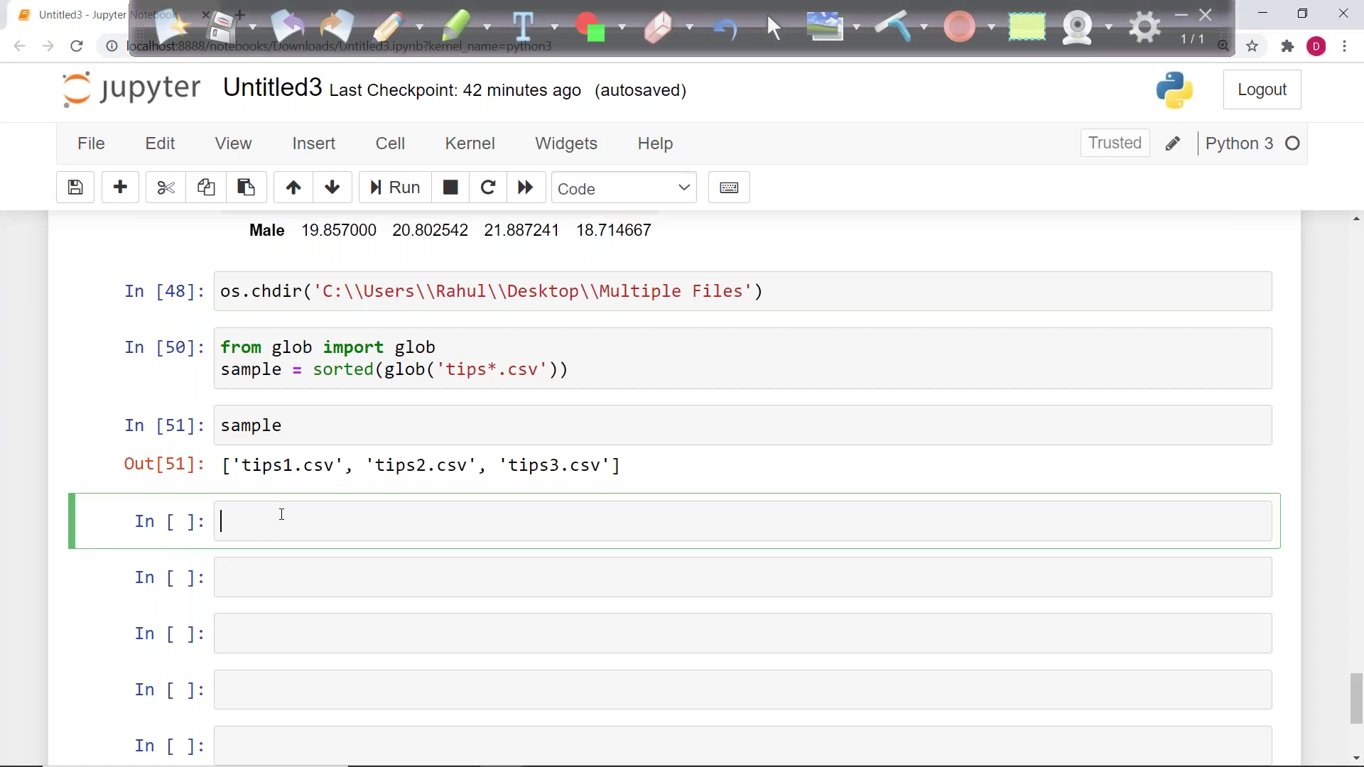
pyautogui.write('pd.c')
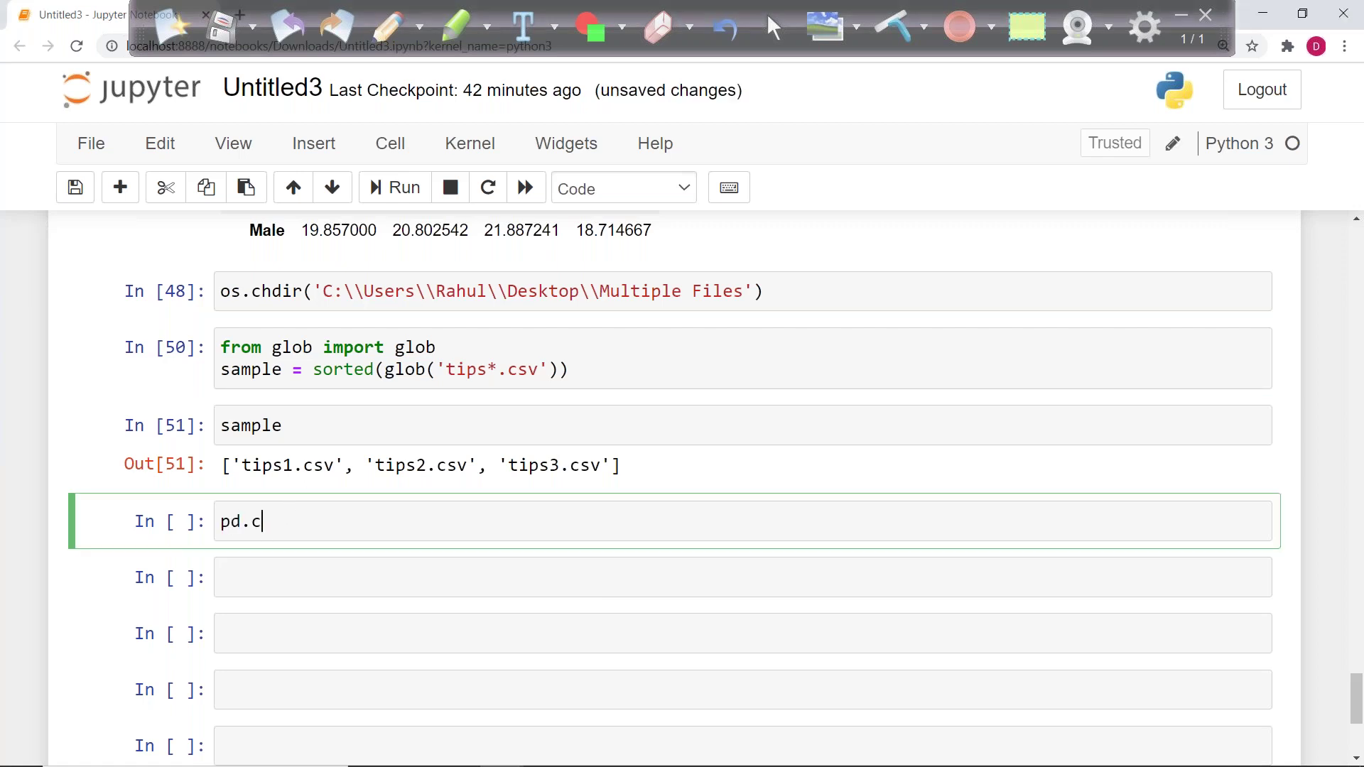
pyautogui.write('oncat(')
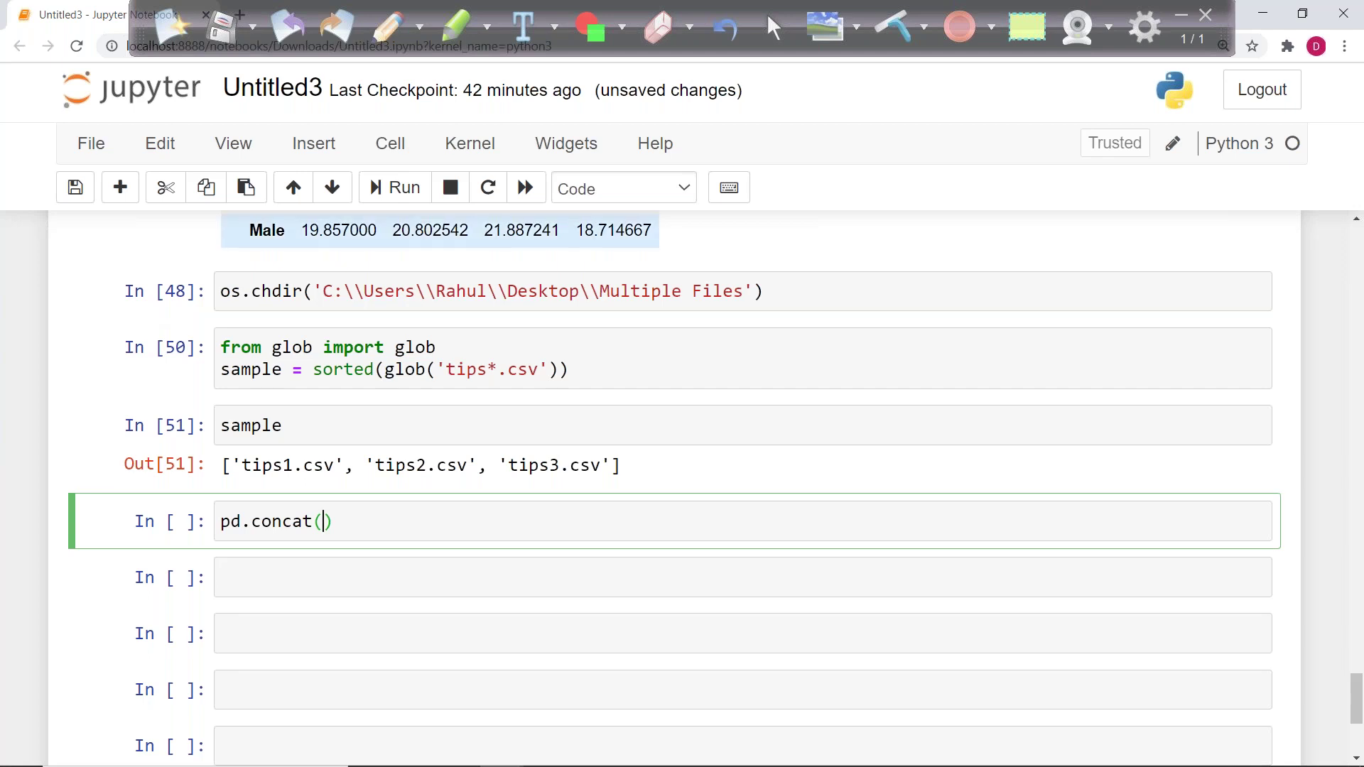
pyautogui.click(394, 24)
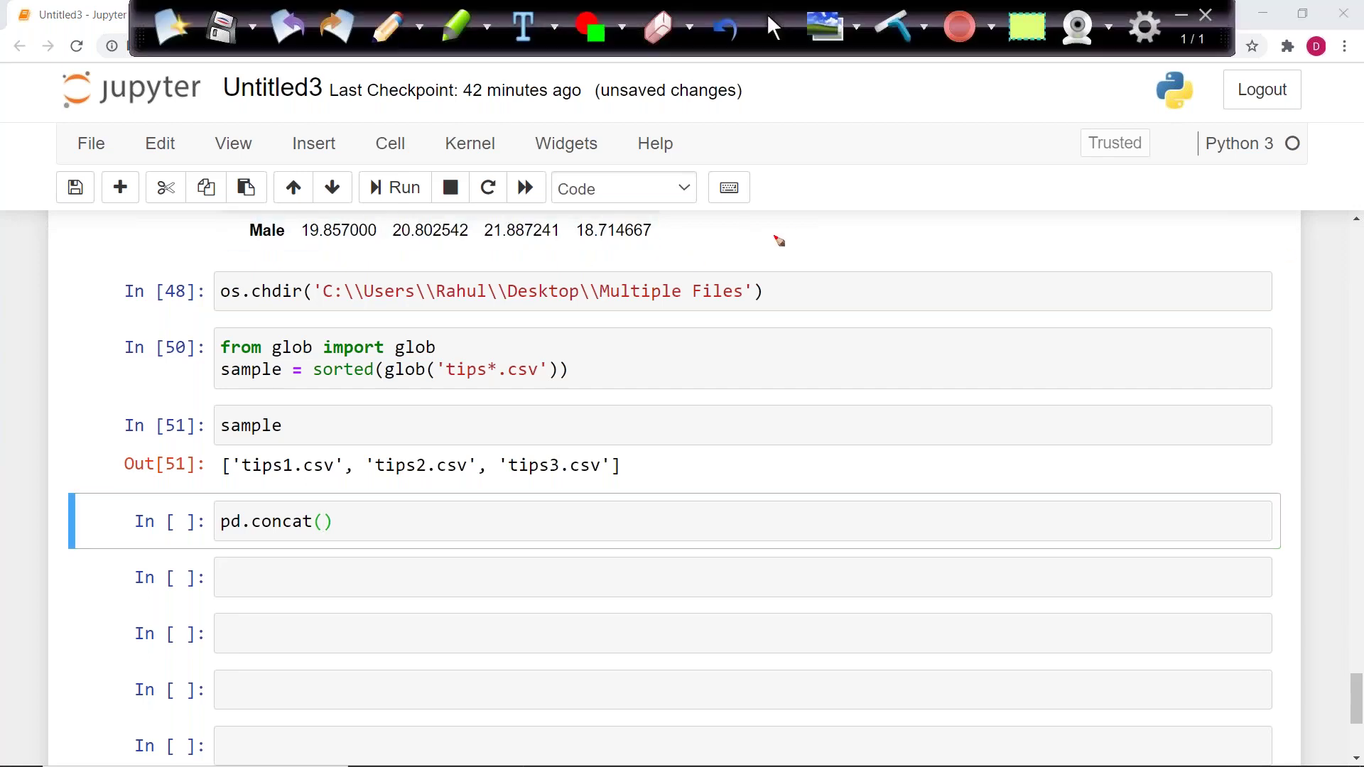
pyautogui.moveTo(844, 285)
pyautogui.mouseDown()
pyautogui.moveTo(852, 210)
pyautogui.moveTo(962, 258)
pyautogui.moveTo(872, 294)
pyautogui.mouseUp()
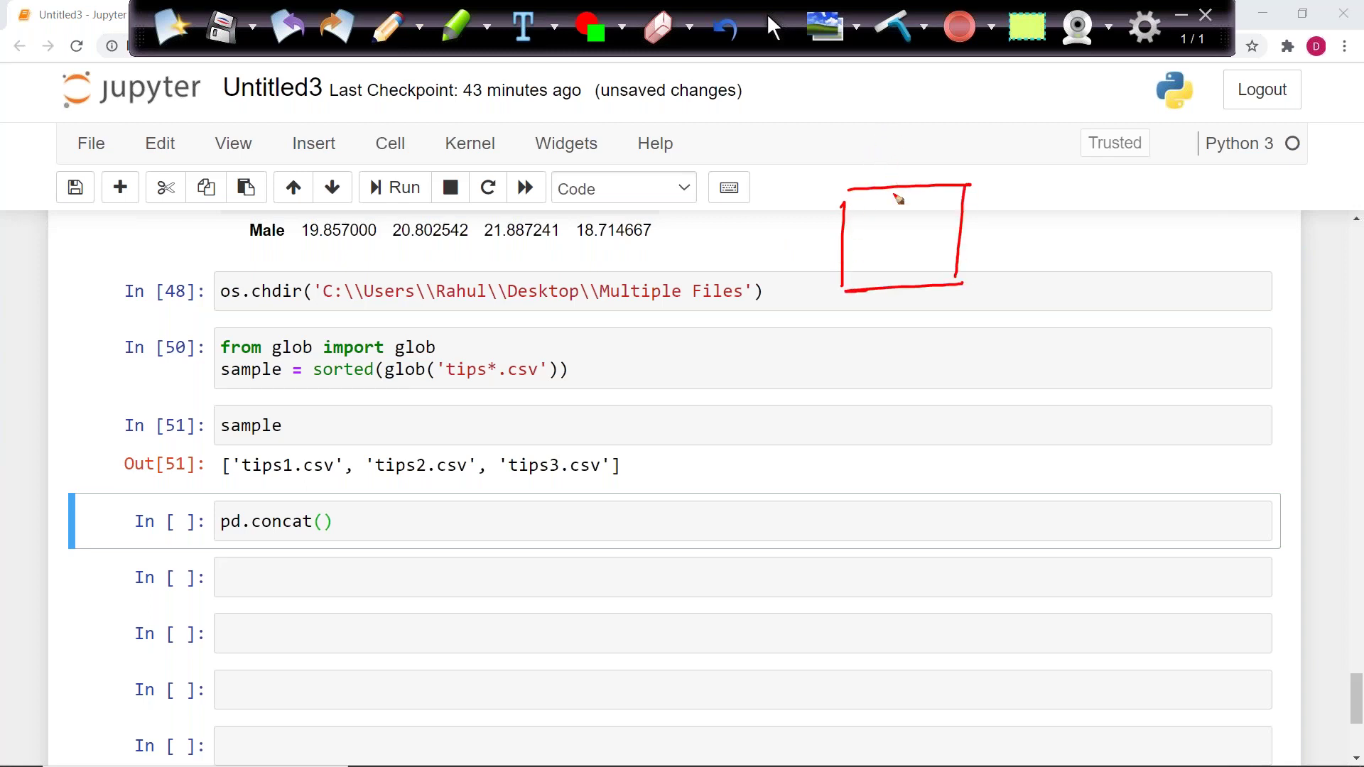
pyautogui.moveTo(874, 191); pyautogui.dragTo(884, 275)
pyautogui.moveTo(870, 166)
pyautogui.mouseDown()
pyautogui.moveTo(852, 186)
pyautogui.moveTo(868, 168)
pyautogui.moveTo(935, 287)
pyautogui.moveTo(887, 172)
pyautogui.moveTo(912, 169)
pyautogui.mouseUp()
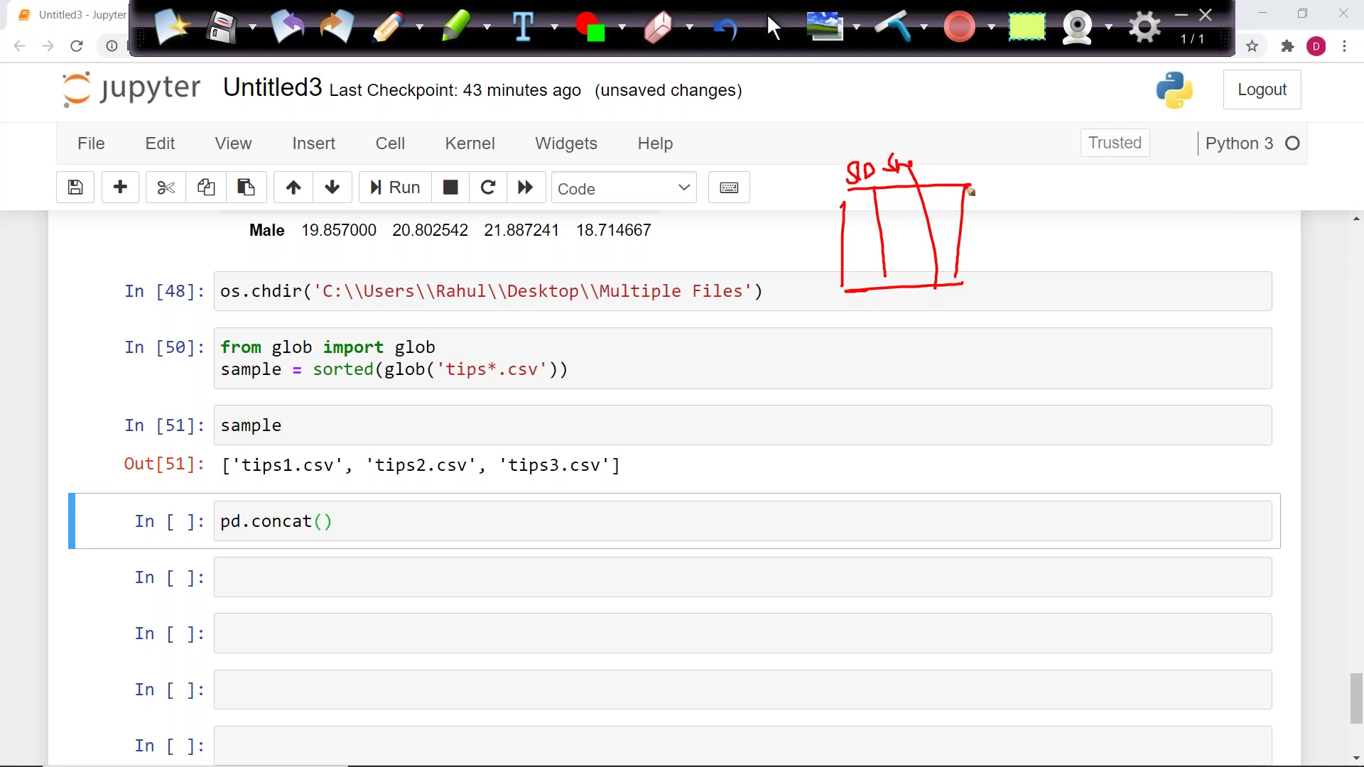
pyautogui.click(896, 29)
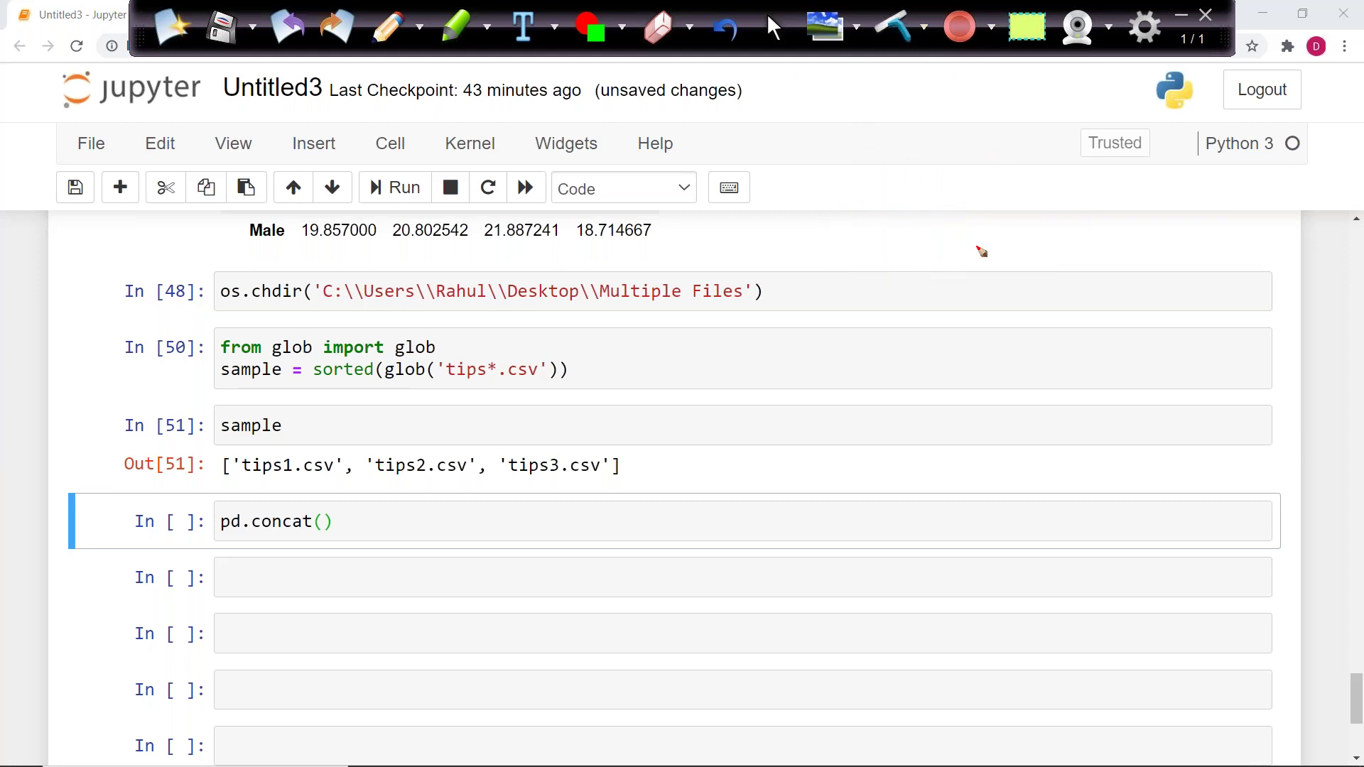
# Step: Draw a tall three-column table with the annotation pen beside the code, adding a header row of short column names and the title Gur
pyautogui.moveTo(1096, 245)
pyautogui.mouseDown()
pyautogui.moveTo(924, 244)
pyautogui.moveTo(914, 519)
pyautogui.mouseUp()
pyautogui.click(879, 240)
pyautogui.moveTo(1094, 245)
pyautogui.mouseDown()
pyautogui.moveTo(1112, 490)
pyautogui.moveTo(916, 490)
pyautogui.moveTo(959, 486)
pyautogui.mouseUp()
pyautogui.moveTo(975, 242); pyautogui.dragTo(979, 276)
pyautogui.moveTo(983, 324); pyautogui.dragTo(999, 493)
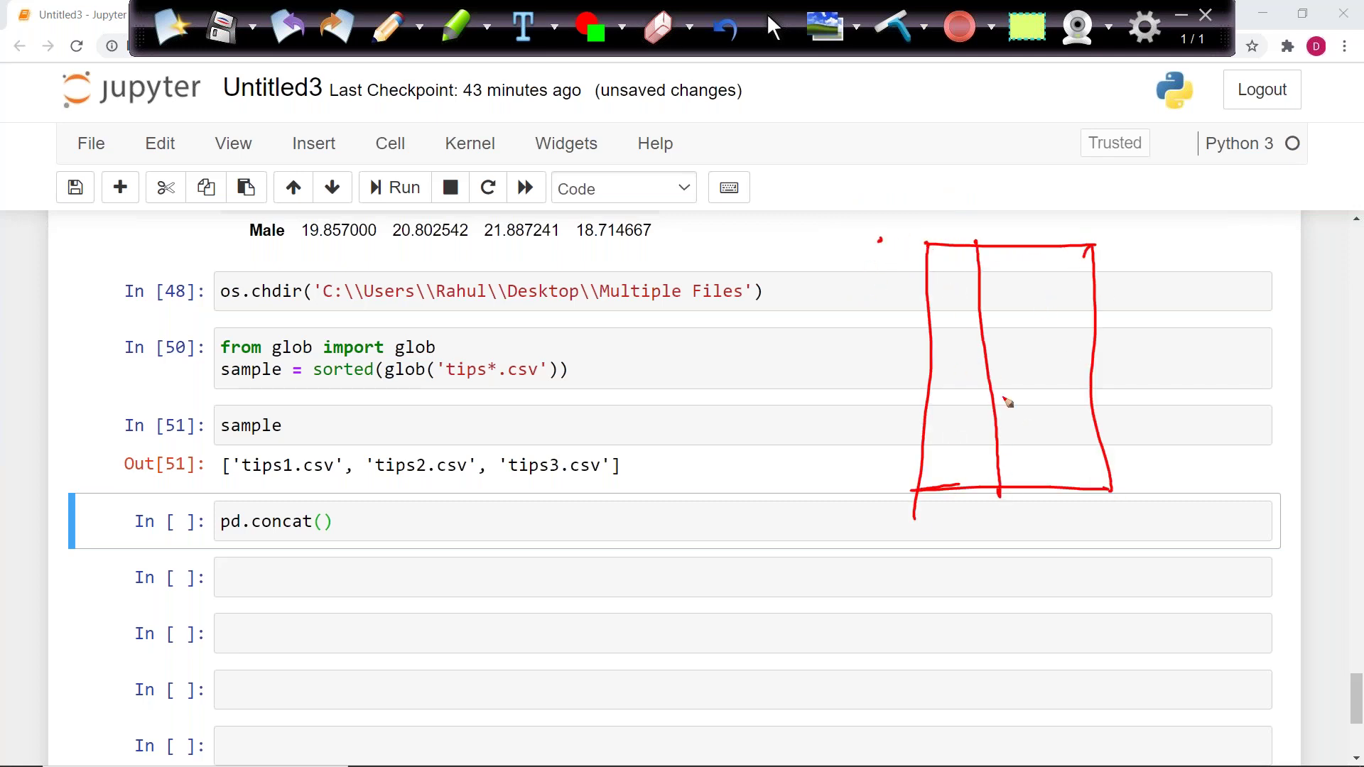
pyautogui.moveTo(1054, 247); pyautogui.dragTo(1054, 499)
pyautogui.moveTo(1111, 280)
pyautogui.mouseDown()
pyautogui.moveTo(930, 296)
pyautogui.moveTo(934, 279)
pyautogui.moveTo(1009, 257)
pyautogui.moveTo(1097, 267)
pyautogui.mouseUp()
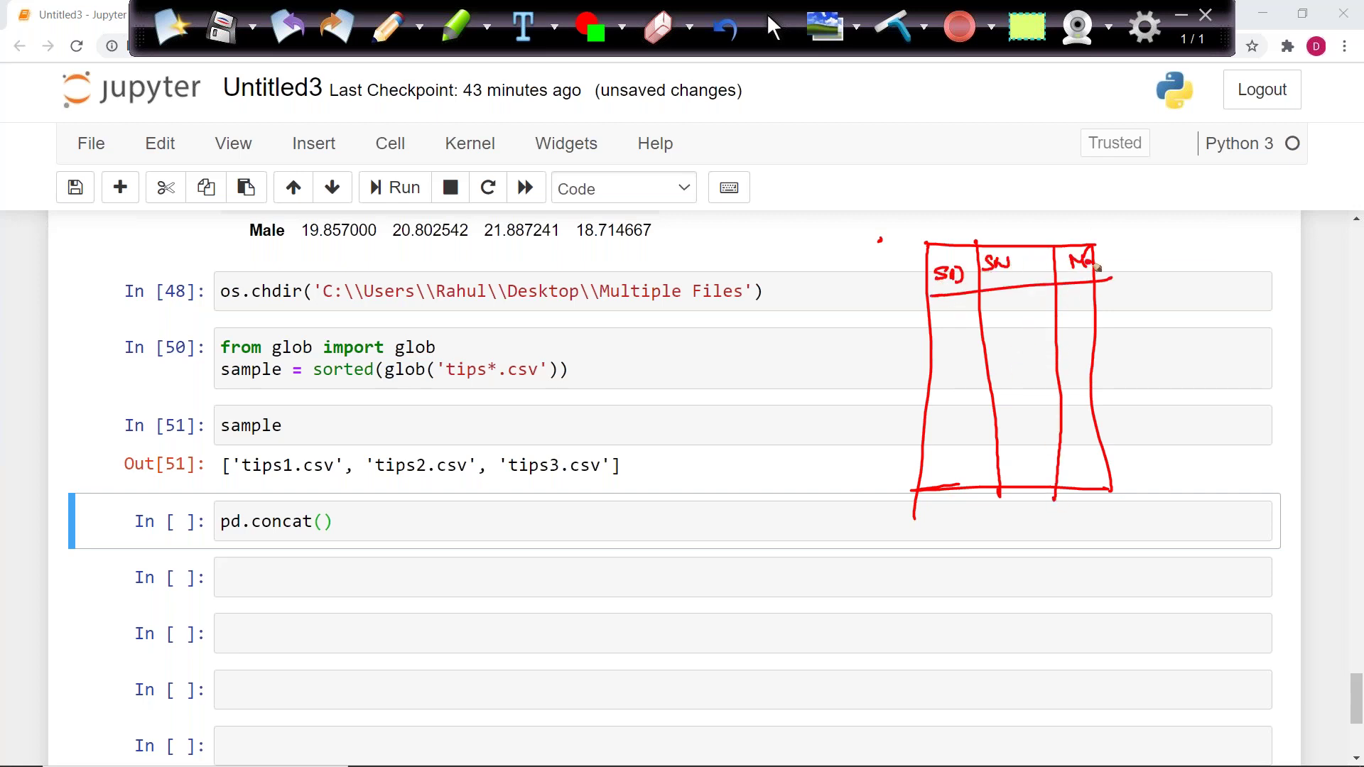
pyautogui.moveTo(1002, 197)
pyautogui.mouseDown()
pyautogui.moveTo(1013, 220)
pyautogui.moveTo(1056, 198)
pyautogui.mouseUp()
pyautogui.moveTo(1061, 225); pyautogui.dragTo(976, 237)
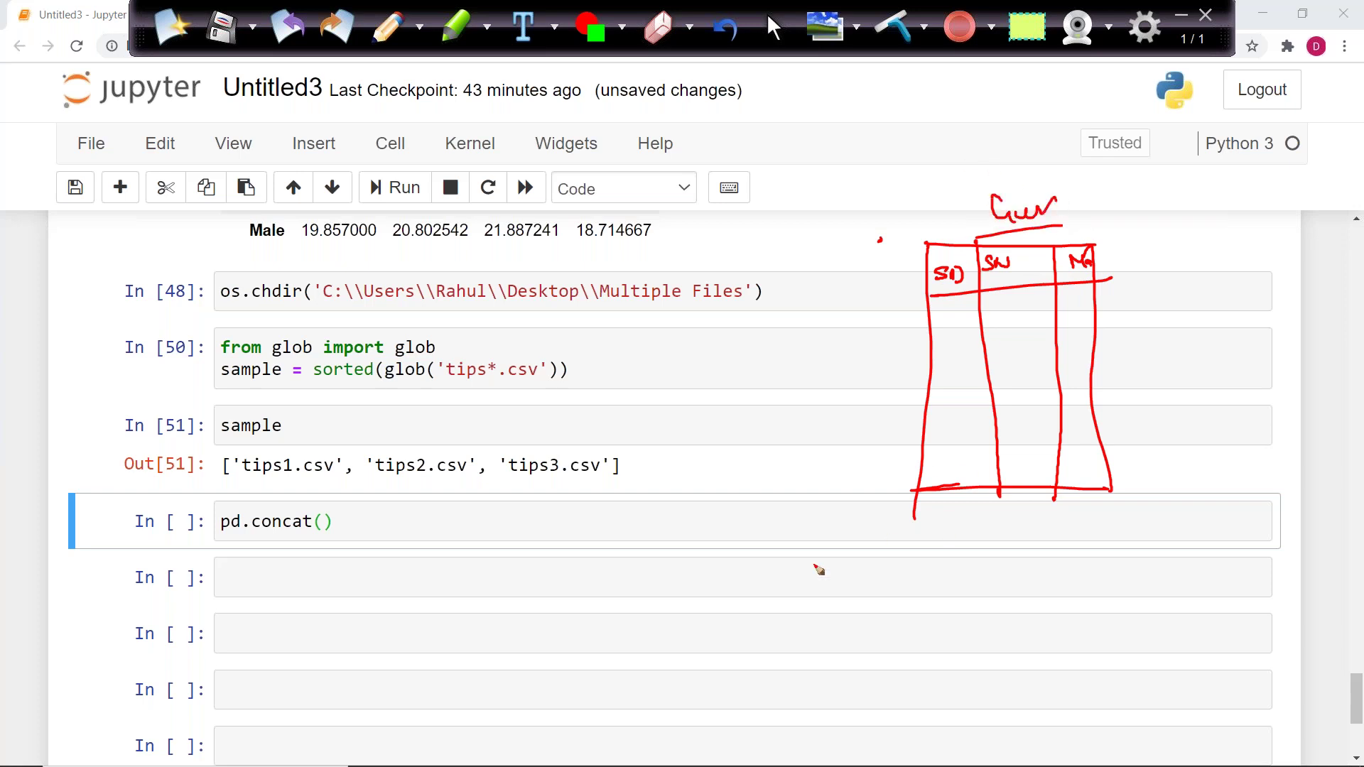
# Step: Draw a second three-column table with matching headers beside the Gur table, title it Mumbai, and circle it
pyautogui.moveTo(809, 245)
pyautogui.mouseDown()
pyautogui.moveTo(686, 263)
pyautogui.moveTo(699, 426)
pyautogui.moveTo(836, 420)
pyautogui.moveTo(701, 444)
pyautogui.mouseUp()
pyautogui.moveTo(746, 252); pyautogui.dragTo(773, 439)
pyautogui.moveTo(771, 227); pyautogui.dragTo(809, 430)
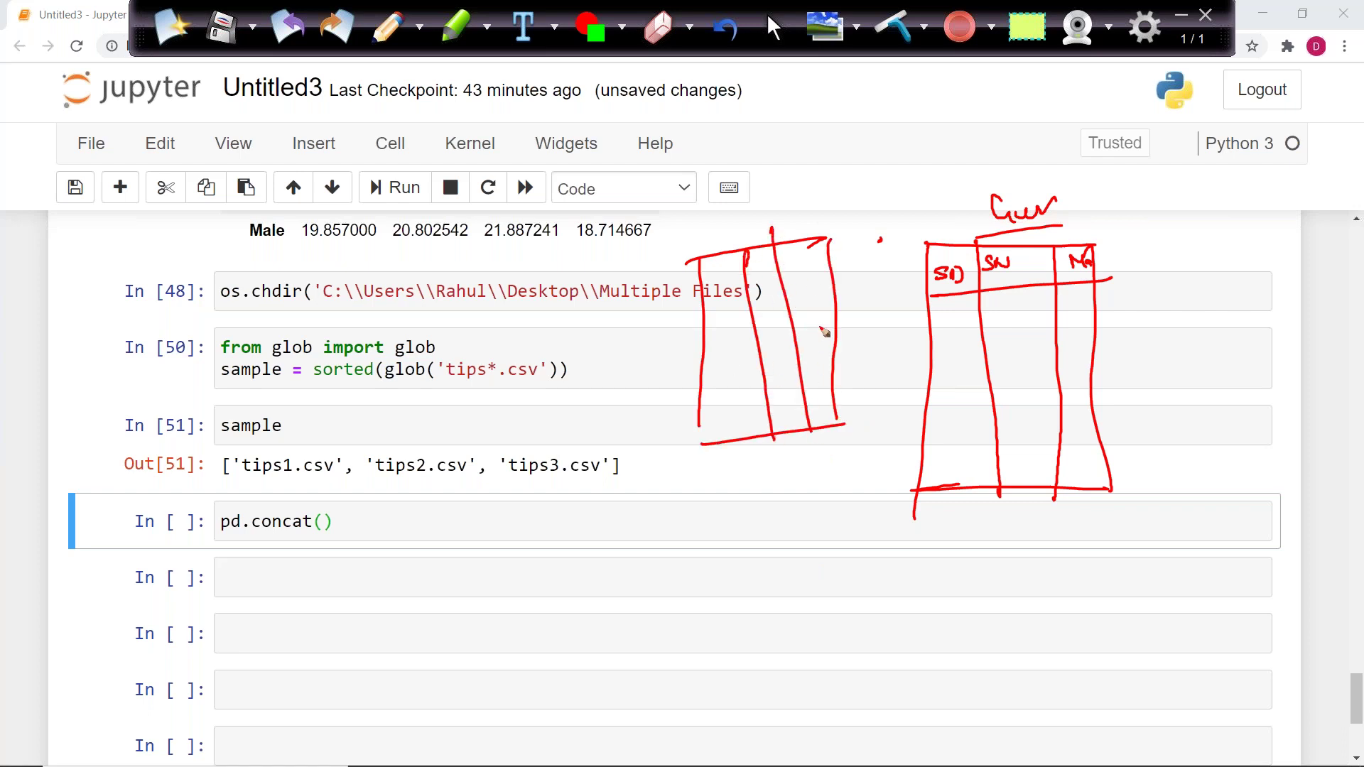
pyautogui.moveTo(844, 281); pyautogui.dragTo(679, 325)
pyautogui.moveTo(735, 278)
pyautogui.mouseDown()
pyautogui.moveTo(723, 299)
pyautogui.moveTo(757, 299)
pyautogui.moveTo(771, 281)
pyautogui.mouseUp()
pyautogui.moveTo(784, 284)
pyautogui.mouseDown()
pyautogui.moveTo(790, 262)
pyautogui.moveTo(804, 283)
pyautogui.mouseUp()
pyautogui.moveTo(723, 194)
pyautogui.mouseDown()
pyautogui.moveTo(724, 219)
pyautogui.moveTo(799, 202)
pyautogui.moveTo(807, 188)
pyautogui.moveTo(719, 236)
pyautogui.mouseUp()
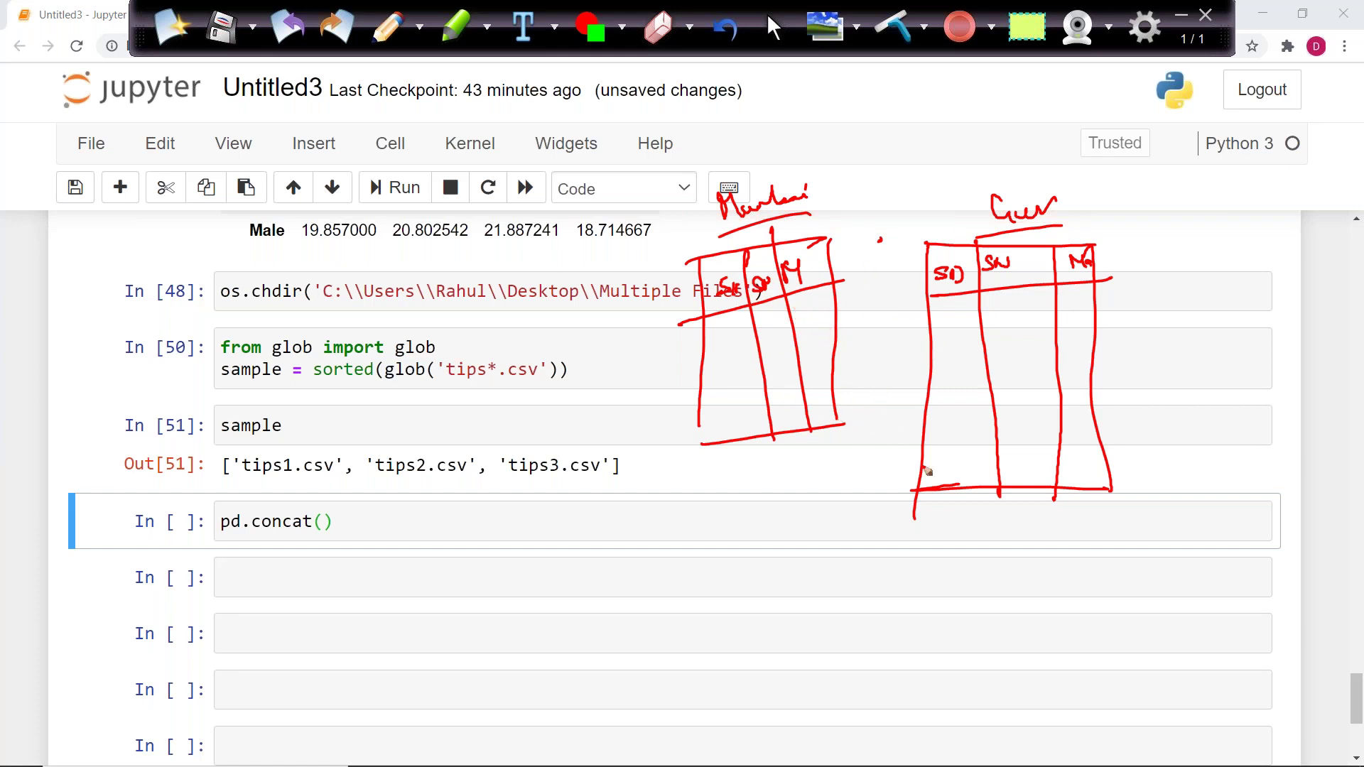
pyautogui.moveTo(799, 212)
pyautogui.mouseDown()
pyautogui.moveTo(642, 371)
pyautogui.moveTo(728, 231)
pyautogui.mouseUp()
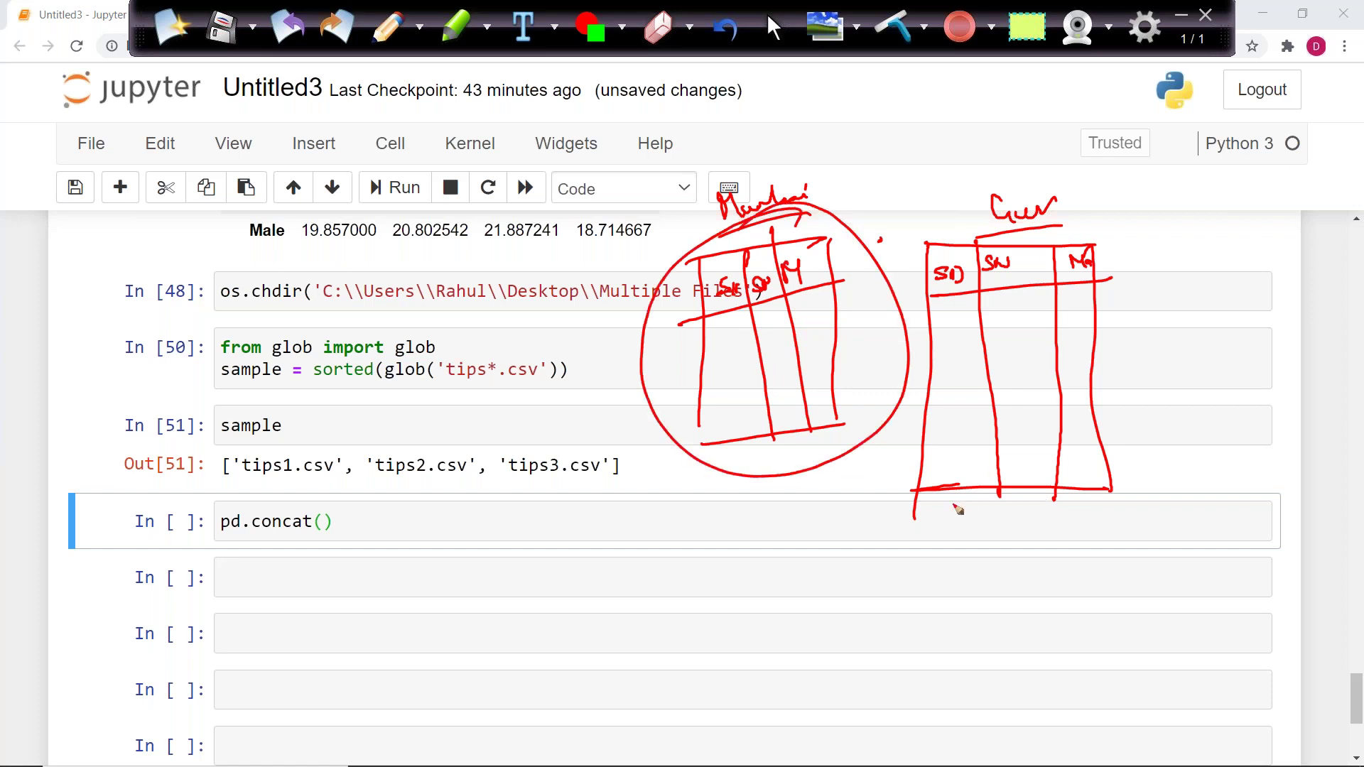
# Step: Extend the Gur table downward with a second three-column block attached to its lower edge
pyautogui.moveTo(917, 491); pyautogui.dragTo(942, 675)
pyautogui.click(1079, 474)
pyautogui.moveTo(1092, 469); pyautogui.dragTo(1133, 649)
pyautogui.moveTo(1131, 668)
pyautogui.mouseDown()
pyautogui.moveTo(1013, 694)
pyautogui.moveTo(937, 690)
pyautogui.mouseUp()
pyautogui.moveTo(990, 487); pyautogui.dragTo(1039, 702)
pyautogui.moveTo(1046, 489); pyautogui.dragTo(1079, 684)
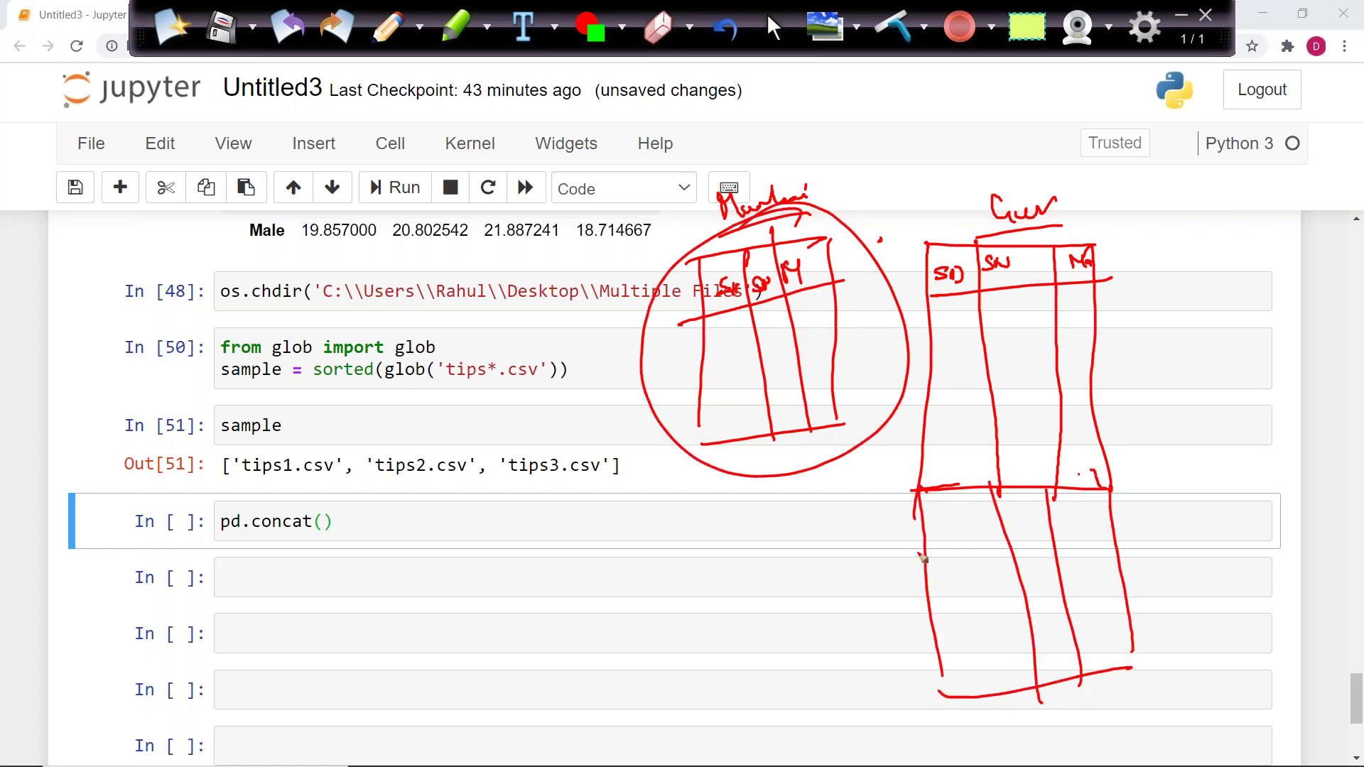
# Step: Tick both stacked blocks of the Gur table and circle them as one combined table
pyautogui.moveTo(936, 407); pyautogui.dragTo(1048, 369)
pyautogui.moveTo(961, 569); pyautogui.dragTo(1074, 544)
pyautogui.moveTo(986, 160); pyautogui.dragTo(893, 222)
pyautogui.moveTo(885, 276)
pyautogui.mouseDown()
pyautogui.moveTo(1184, 540)
pyautogui.moveTo(938, 210)
pyautogui.mouseUp()
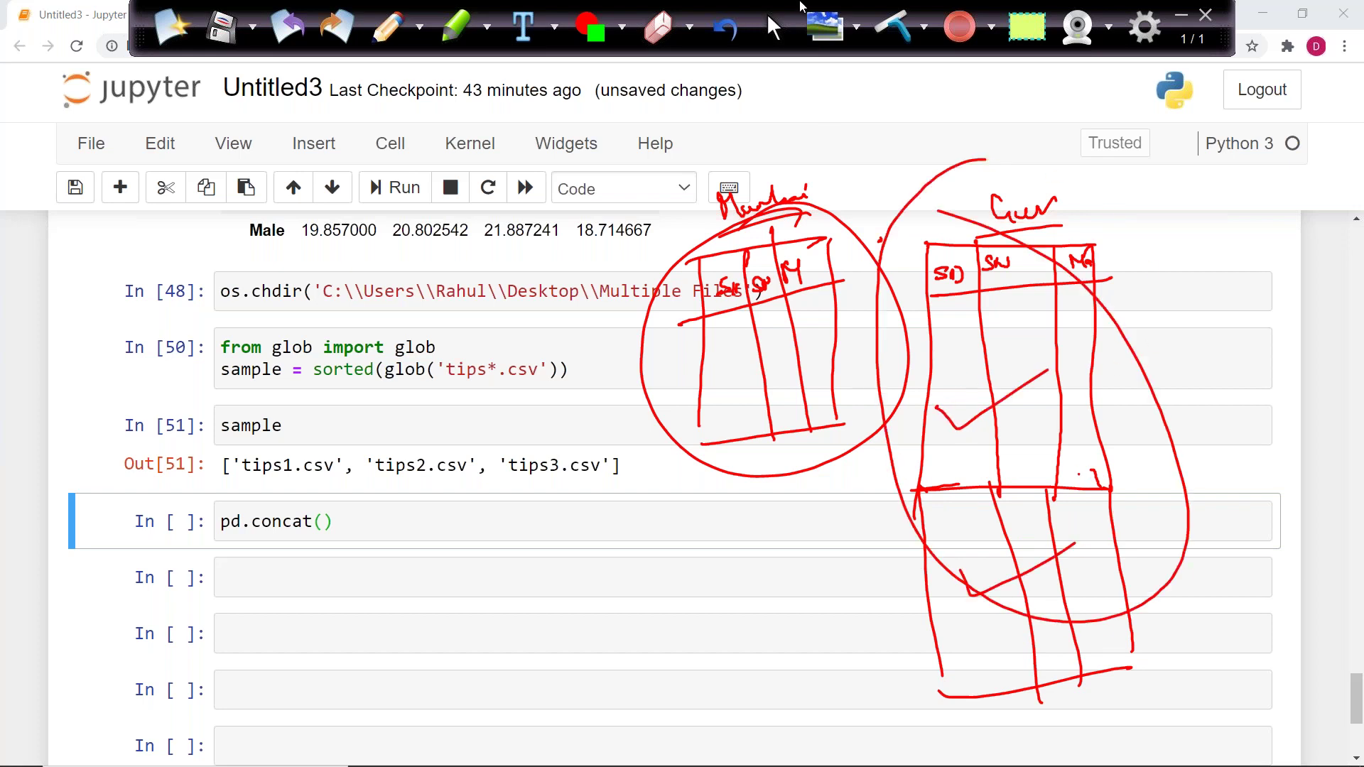
# Step: Write an underlined "union" near the pd.concat cell and circle pd.concat, clearing all the pen drawings at the end
pyautogui.moveTo(559, 531)
pyautogui.mouseDown()
pyautogui.moveTo(559, 548)
pyautogui.moveTo(607, 562)
pyautogui.moveTo(709, 548)
pyautogui.moveTo(679, 586)
pyautogui.moveTo(735, 566)
pyautogui.moveTo(648, 541)
pyautogui.moveTo(552, 599)
pyautogui.mouseUp()
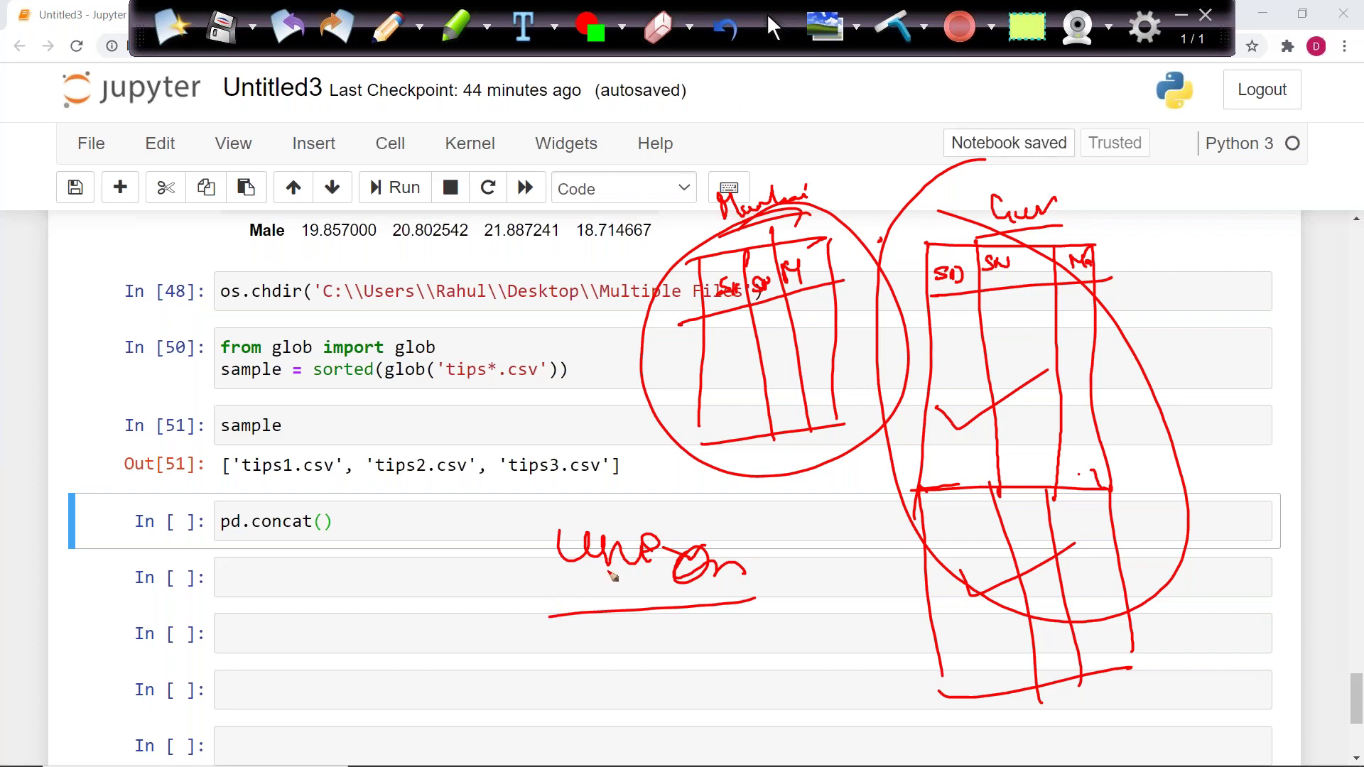
pyautogui.moveTo(237, 538)
pyautogui.mouseDown()
pyautogui.moveTo(274, 482)
pyautogui.moveTo(368, 508)
pyautogui.moveTo(213, 506)
pyautogui.mouseUp()
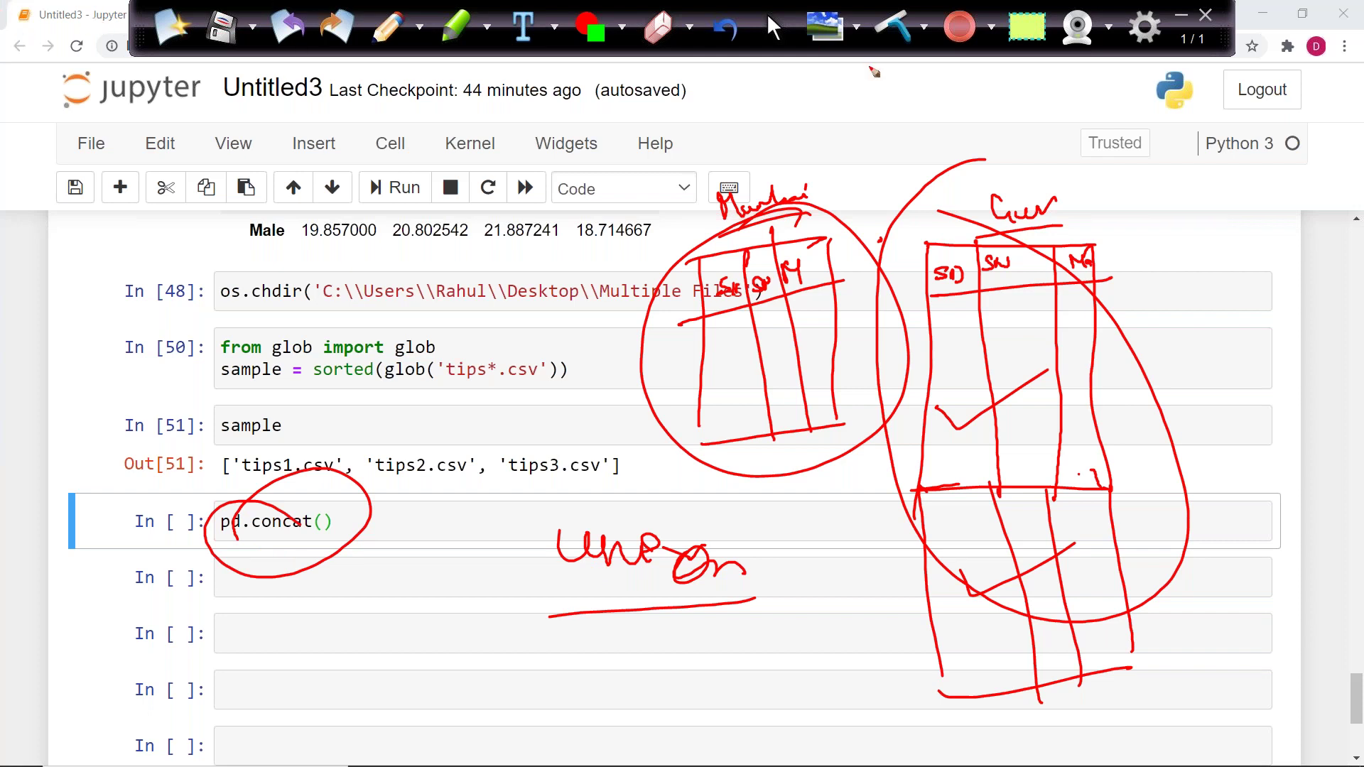
pyautogui.click(891, 27)
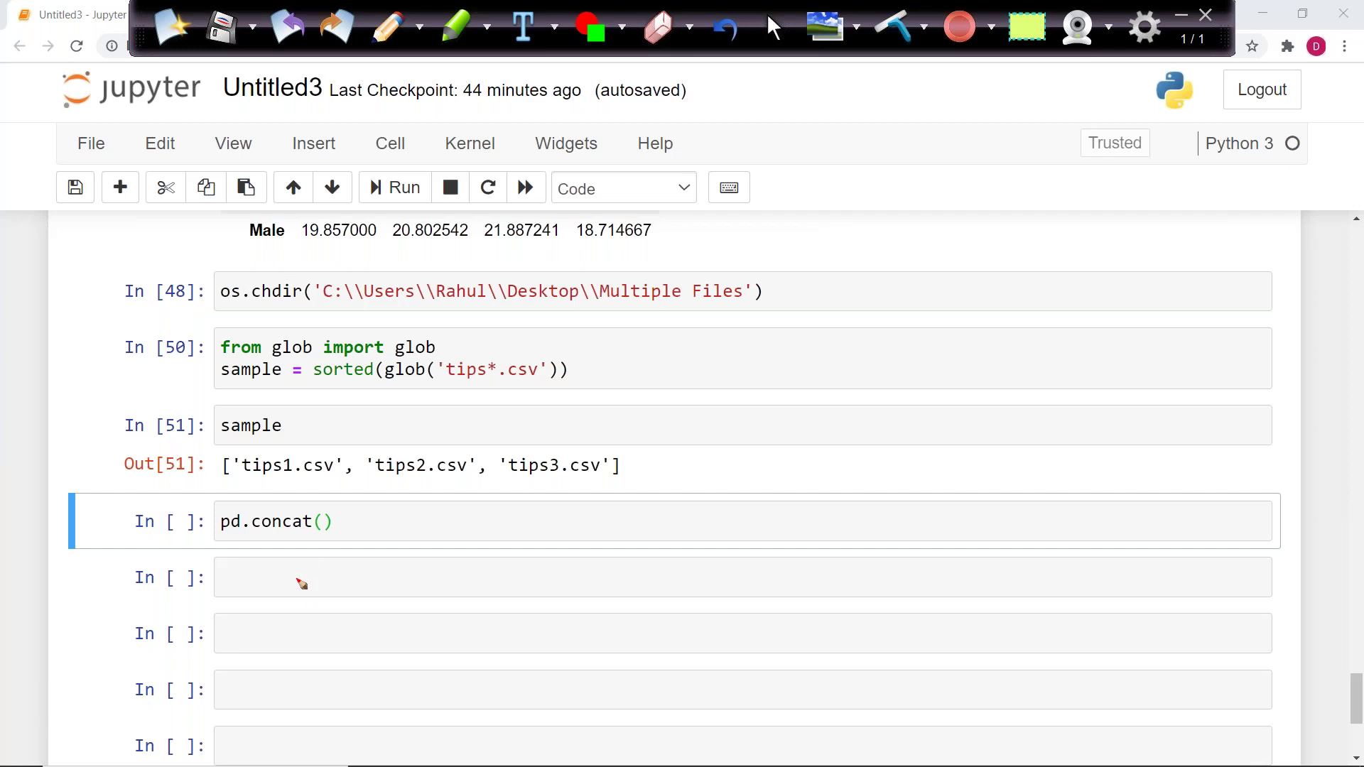
# Step: Complete the concat call as pd.concat((pd.read_csv(file) for file in sample)) without running it
pyautogui.click(851, 524)
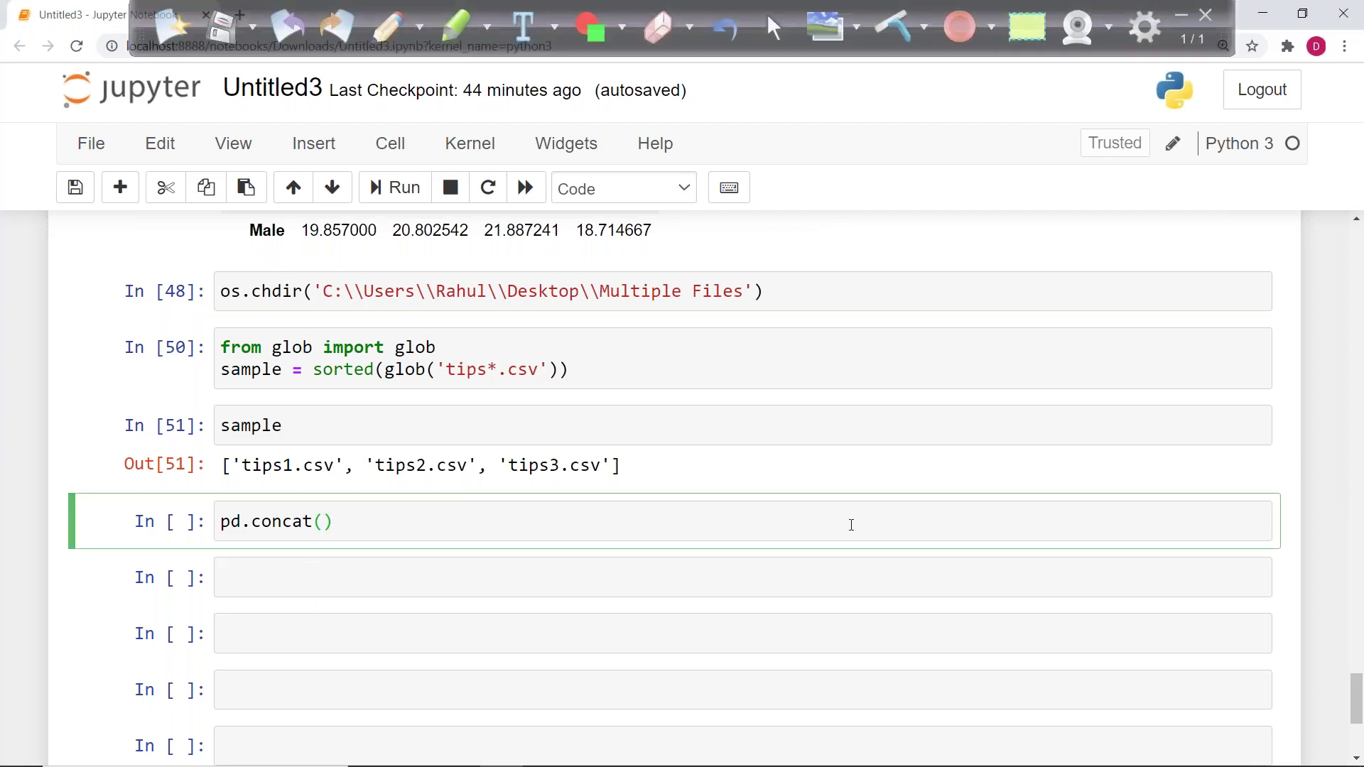
pyautogui.write('(pd.read')
pyautogui.press('Tab')
pyautogui.press('Down')
pyautogui.press('Return')
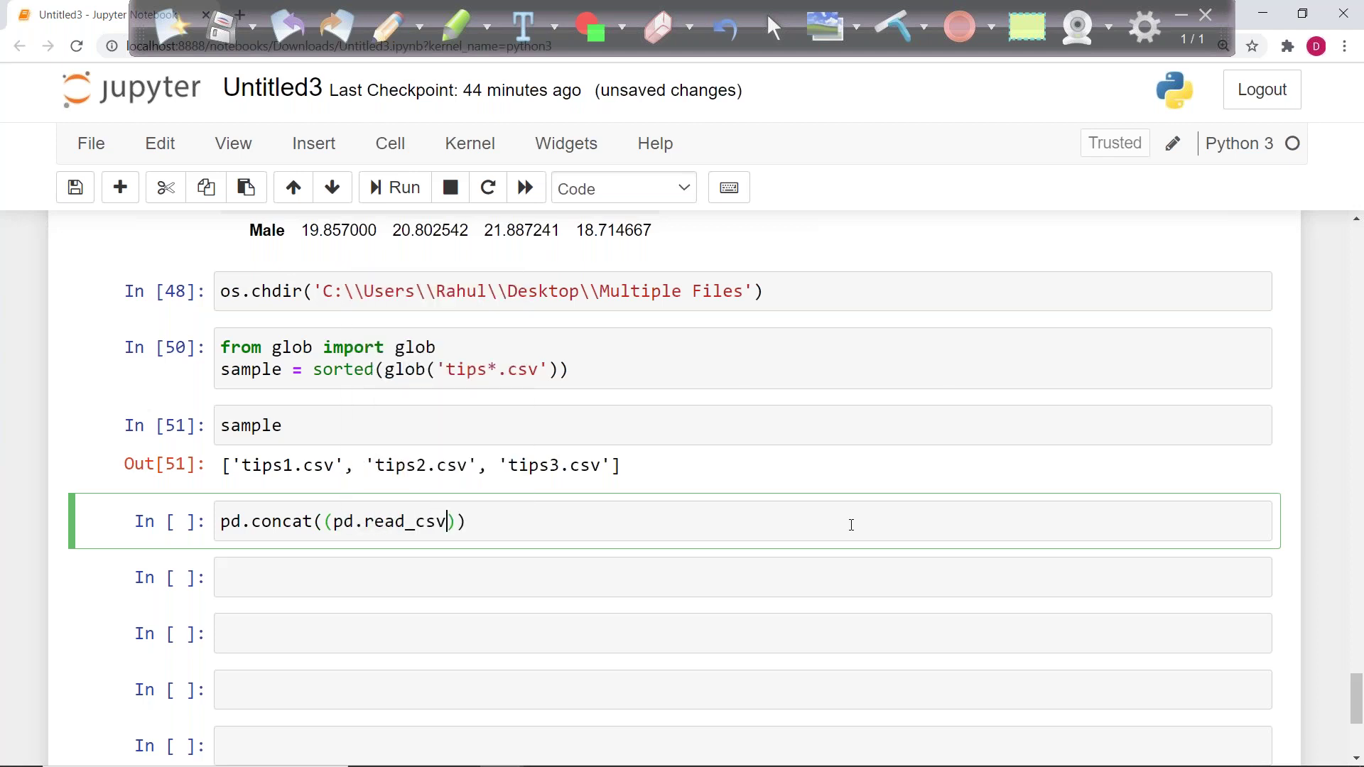
pyautogui.write('(file) for file in sample')
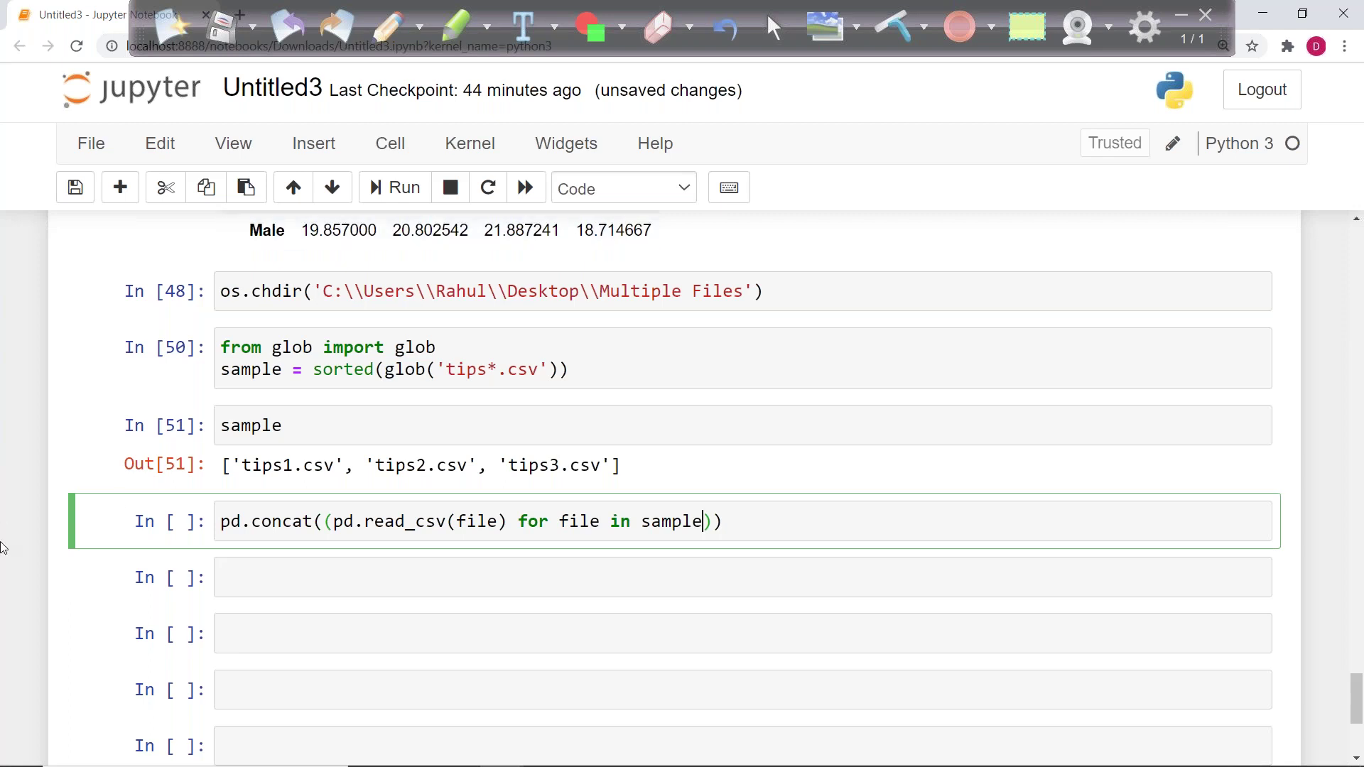
# Step: Circle the loop variable file with the annotation pen and draw arrows from it to sample, concat, read_csv and the file list
pyautogui.click(386, 44)
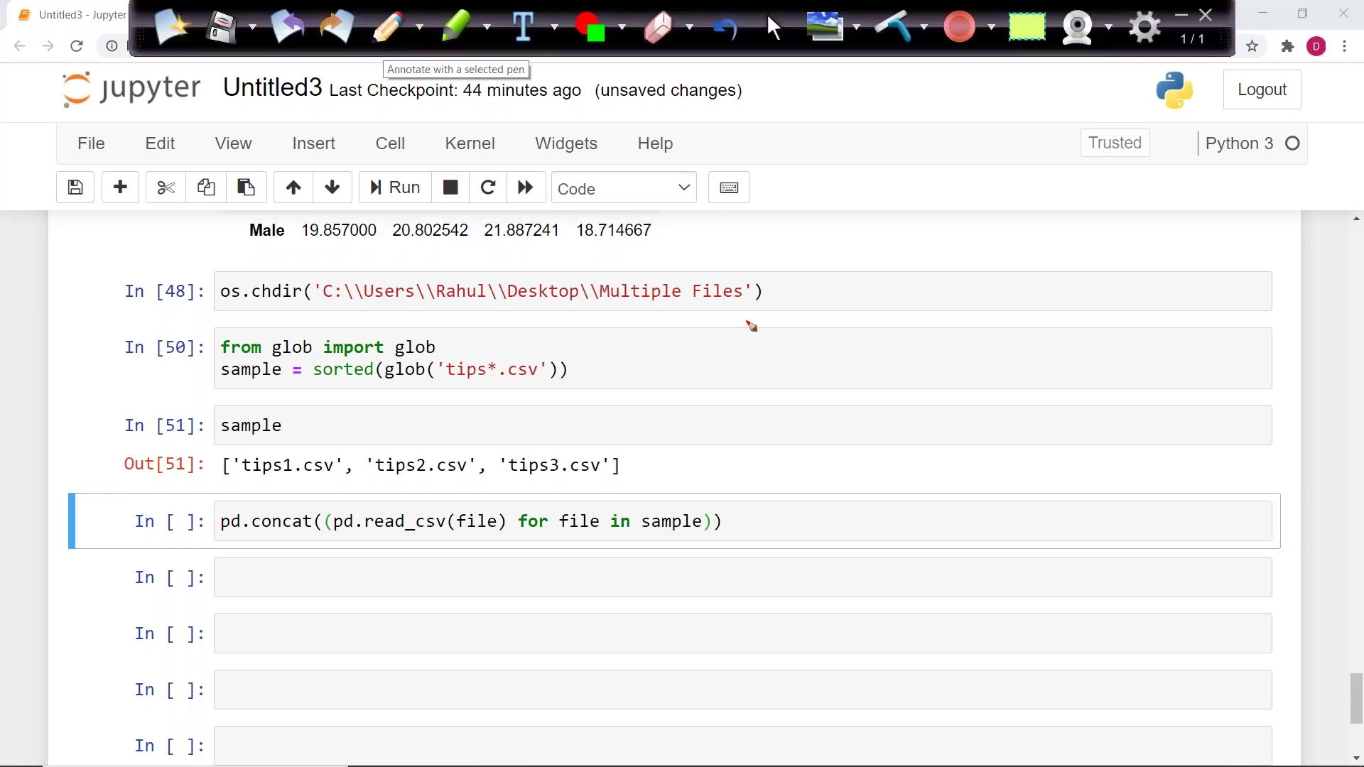
pyautogui.moveTo(568, 523)
pyautogui.mouseDown()
pyautogui.moveTo(581, 495)
pyautogui.moveTo(610, 545)
pyautogui.moveTo(551, 493)
pyautogui.moveTo(676, 499)
pyautogui.mouseUp()
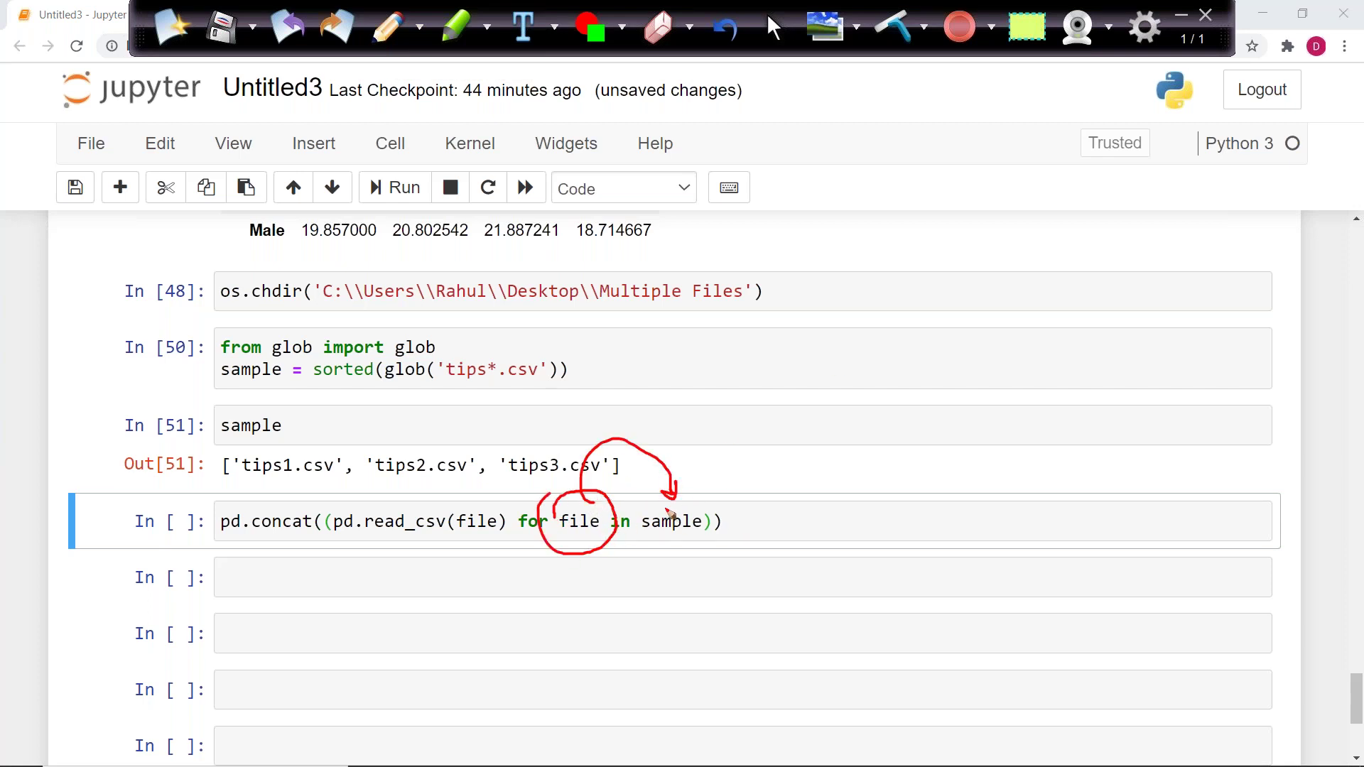
pyautogui.moveTo(563, 525)
pyautogui.mouseDown()
pyautogui.moveTo(556, 361)
pyautogui.moveTo(282, 570)
pyautogui.moveTo(268, 495)
pyautogui.moveTo(283, 500)
pyautogui.mouseUp()
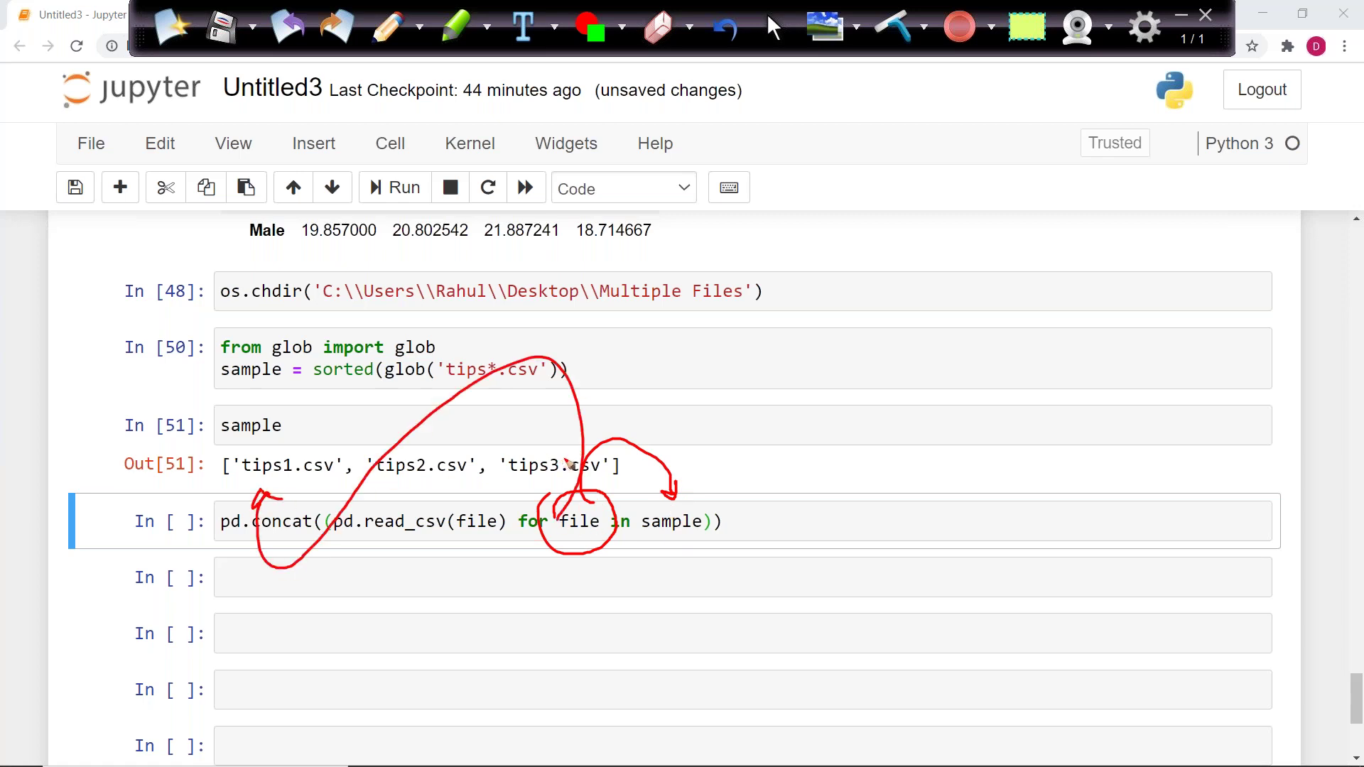
pyautogui.moveTo(596, 512)
pyautogui.mouseDown()
pyautogui.moveTo(593, 376)
pyautogui.moveTo(444, 533)
pyautogui.moveTo(456, 492)
pyautogui.mouseUp()
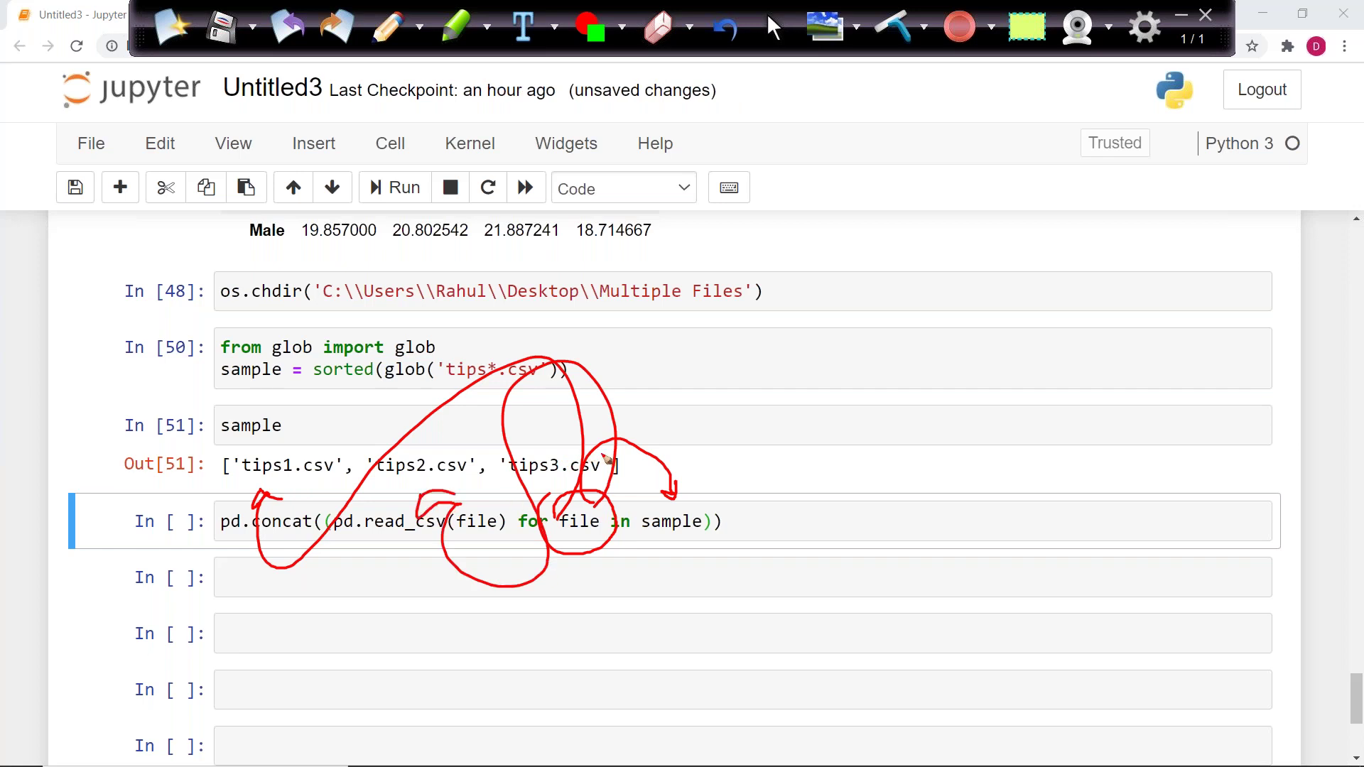
pyautogui.moveTo(619, 493)
pyautogui.mouseDown()
pyautogui.moveTo(563, 368)
pyautogui.moveTo(571, 498)
pyautogui.moveTo(591, 481)
pyautogui.mouseUp()
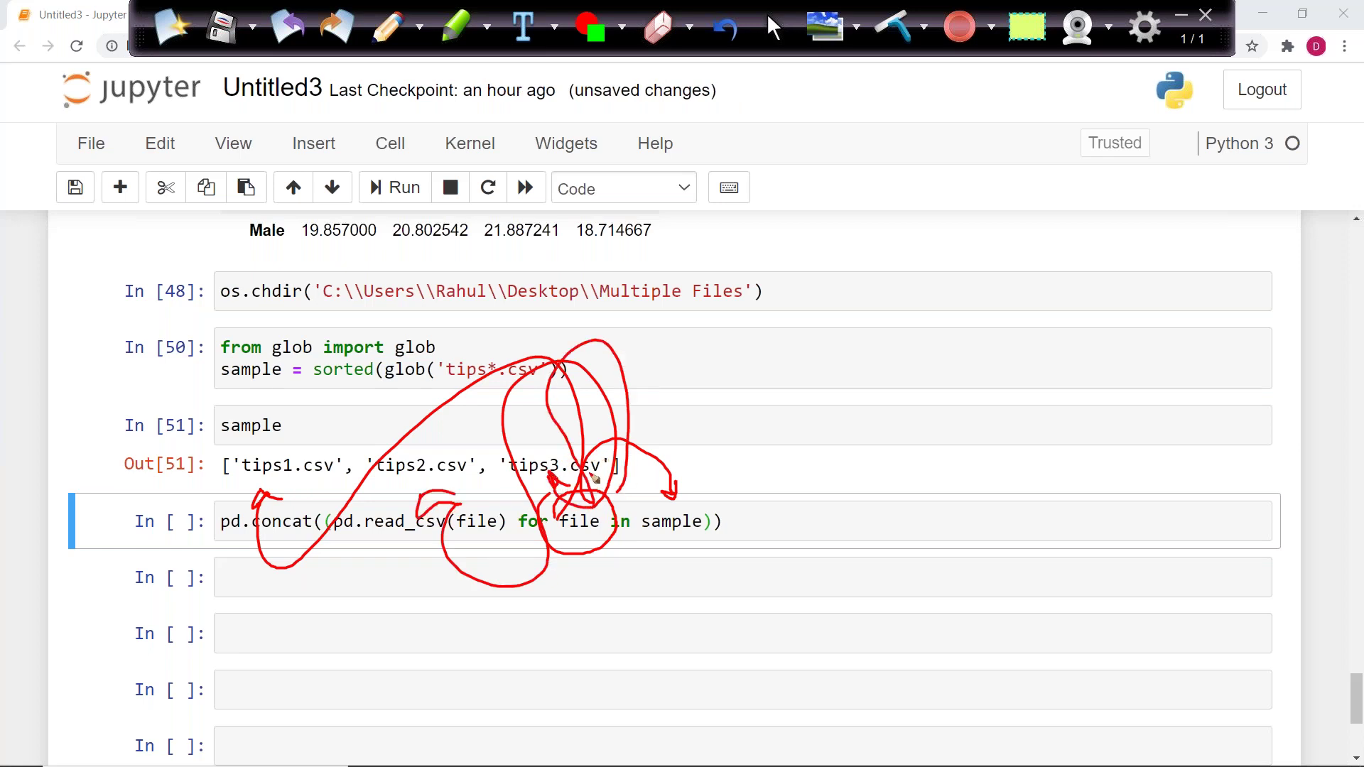
# Step: Underline the read_csv expression, jot tips file names below it and circle pd.concat, clearing all the pen drawings at the end
pyautogui.moveTo(671, 499); pyautogui.dragTo(699, 516)
pyautogui.moveTo(331, 547)
pyautogui.mouseDown()
pyautogui.moveTo(534, 513)
pyautogui.moveTo(510, 547)
pyautogui.moveTo(784, 593)
pyautogui.moveTo(790, 561)
pyautogui.mouseUp()
pyautogui.moveTo(721, 632)
pyautogui.mouseDown()
pyautogui.moveTo(812, 641)
pyautogui.moveTo(770, 718)
pyautogui.moveTo(837, 687)
pyautogui.mouseUp()
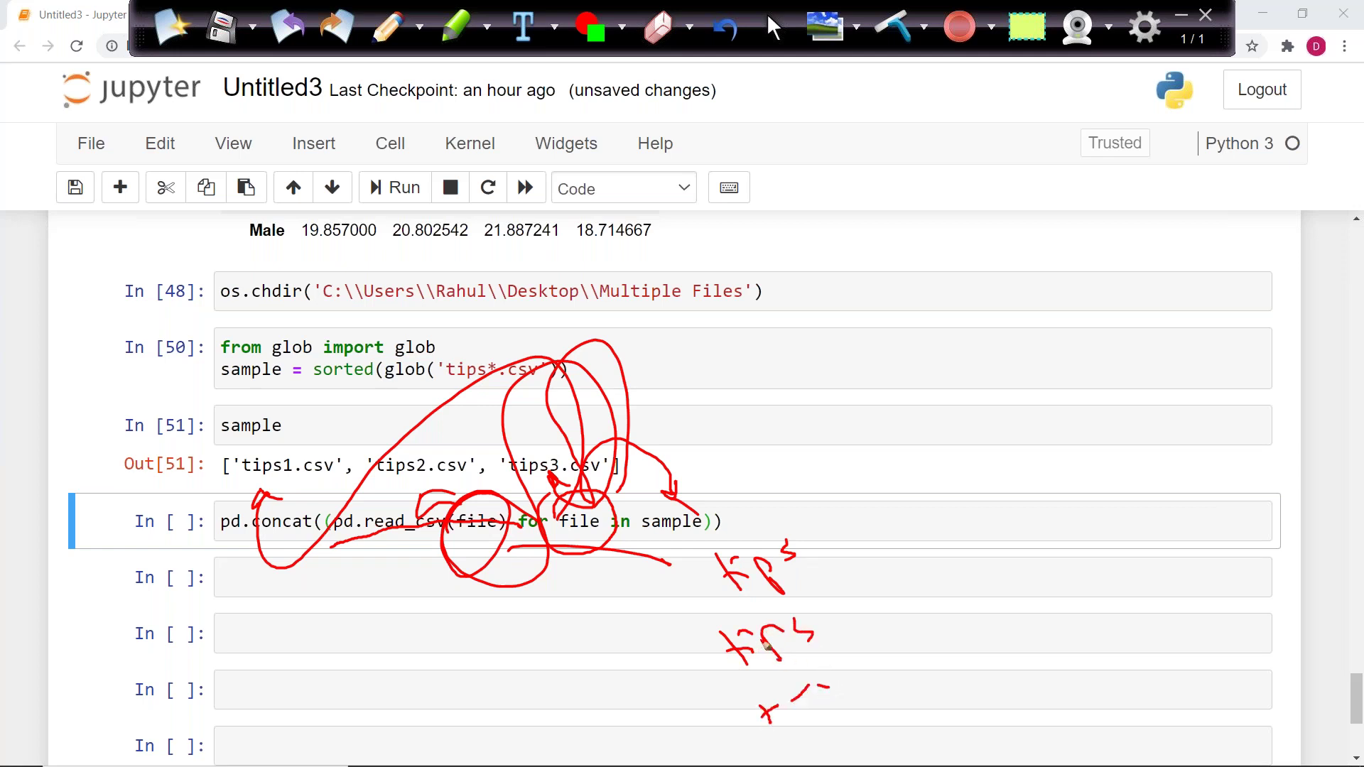
pyautogui.moveTo(192, 565)
pyautogui.mouseDown()
pyautogui.moveTo(303, 603)
pyautogui.moveTo(355, 476)
pyautogui.mouseUp()
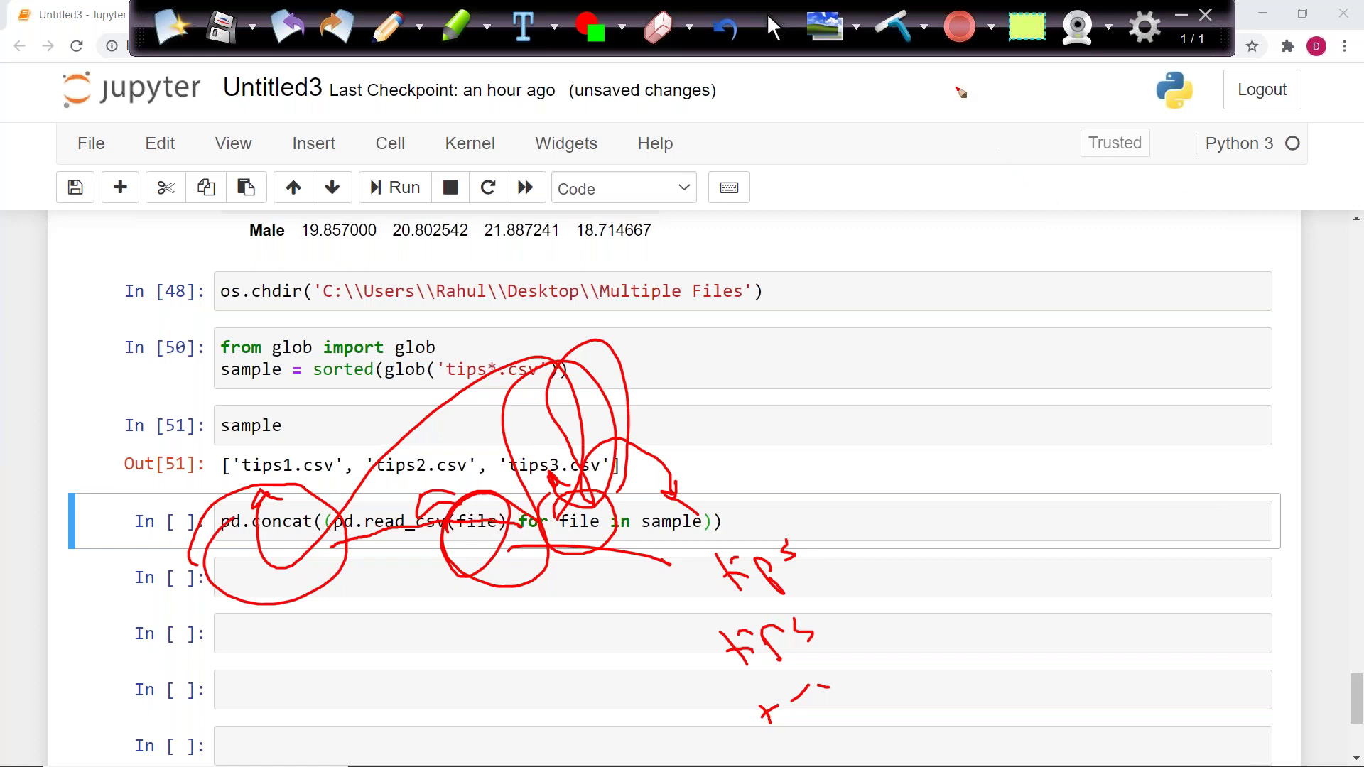
pyautogui.click(892, 26)
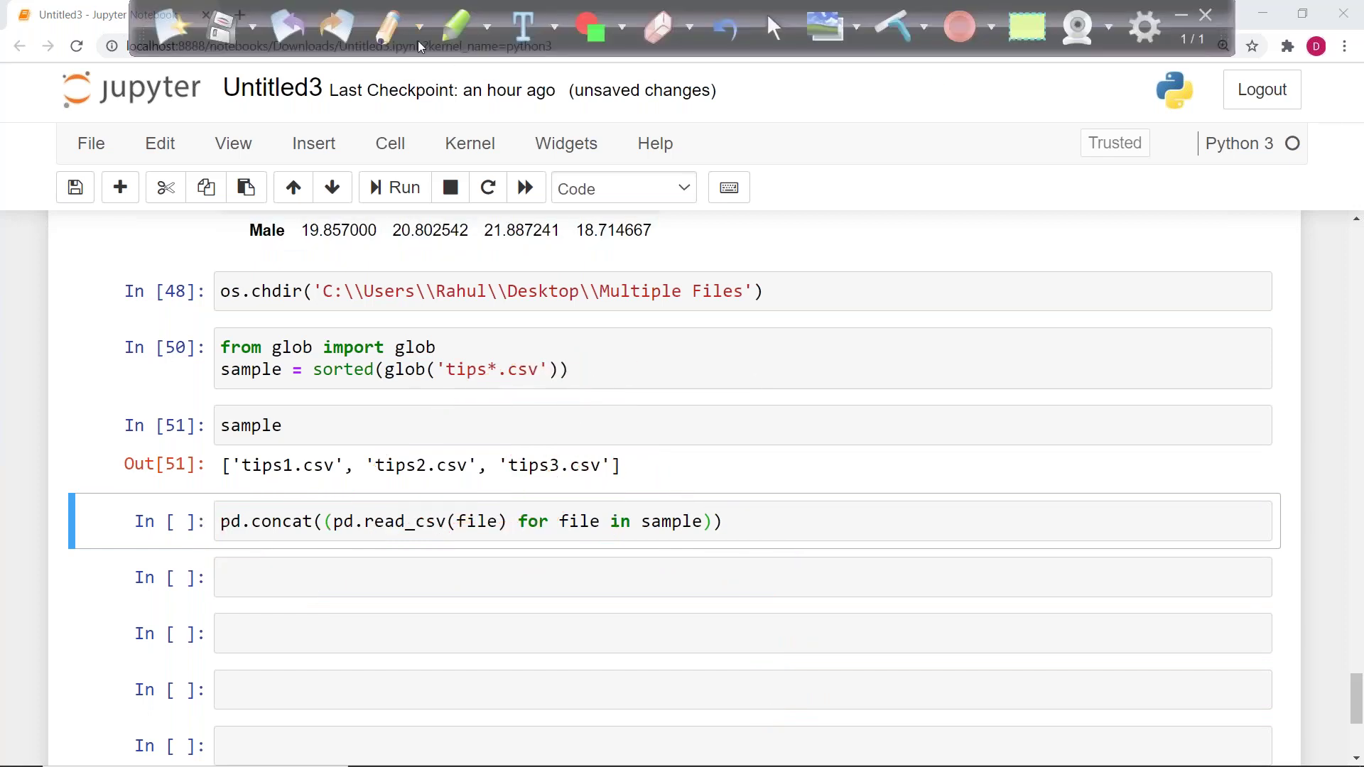
# Step: Write 244 times 3 with the annotation pen, circle the product 732, write 732 again underlined above, and clear all the drawings
pyautogui.click(404, 23)
pyautogui.moveTo(1009, 269)
pyautogui.mouseDown()
pyautogui.moveTo(1037, 296)
pyautogui.moveTo(1091, 301)
pyautogui.moveTo(1086, 324)
pyautogui.moveTo(1012, 346)
pyautogui.mouseUp()
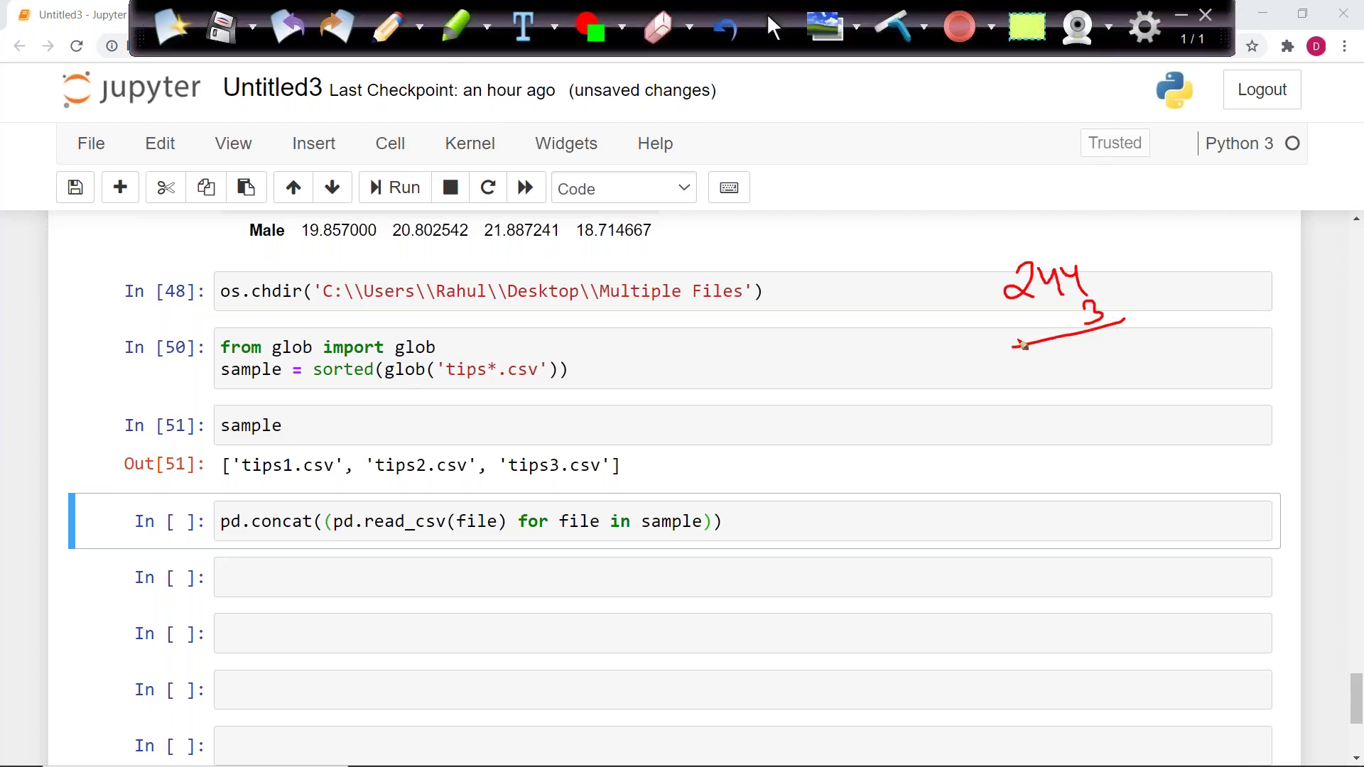
pyautogui.moveTo(1099, 334); pyautogui.dragTo(1122, 353)
pyautogui.moveTo(988, 232); pyautogui.dragTo(1000, 244)
pyautogui.moveTo(1079, 340)
pyautogui.mouseDown()
pyautogui.moveTo(1094, 348)
pyautogui.moveTo(1070, 365)
pyautogui.mouseUp()
pyautogui.moveTo(988, 228)
pyautogui.mouseDown()
pyautogui.moveTo(1048, 355)
pyautogui.moveTo(1144, 355)
pyautogui.moveTo(1068, 334)
pyautogui.mouseUp()
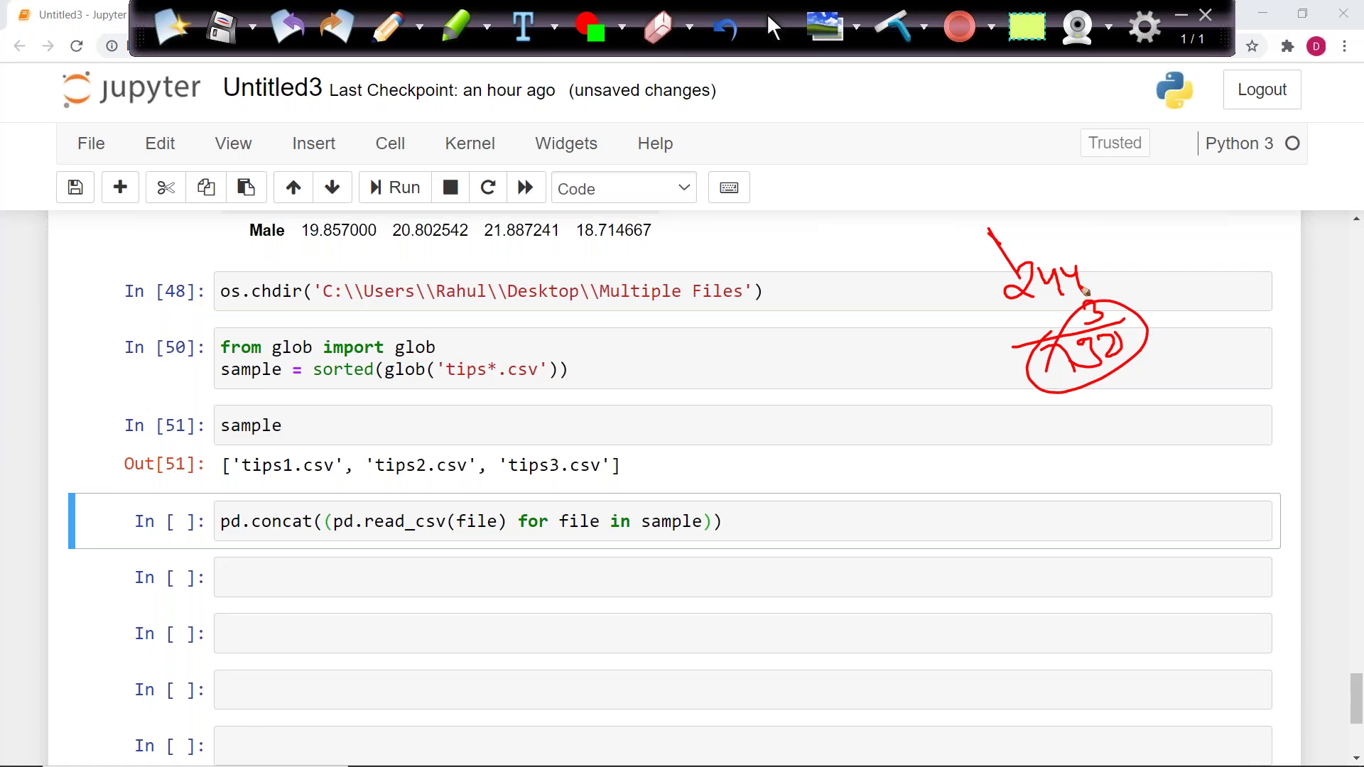
pyautogui.moveTo(977, 111)
pyautogui.mouseDown()
pyautogui.moveTo(999, 139)
pyautogui.moveTo(1037, 136)
pyautogui.mouseUp()
pyautogui.moveTo(1037, 112); pyautogui.dragTo(1069, 130)
pyautogui.moveTo(1068, 146); pyautogui.dragTo(942, 169)
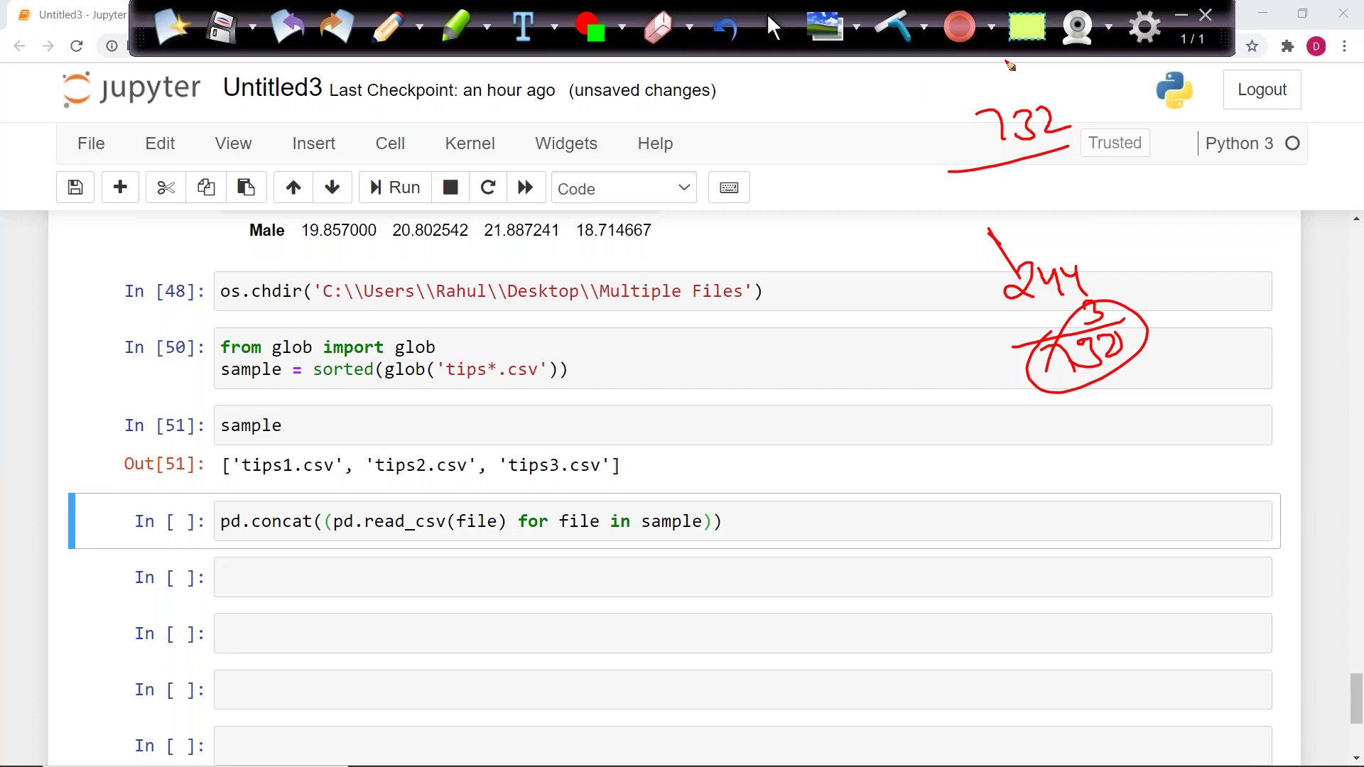
pyautogui.click(908, 44)
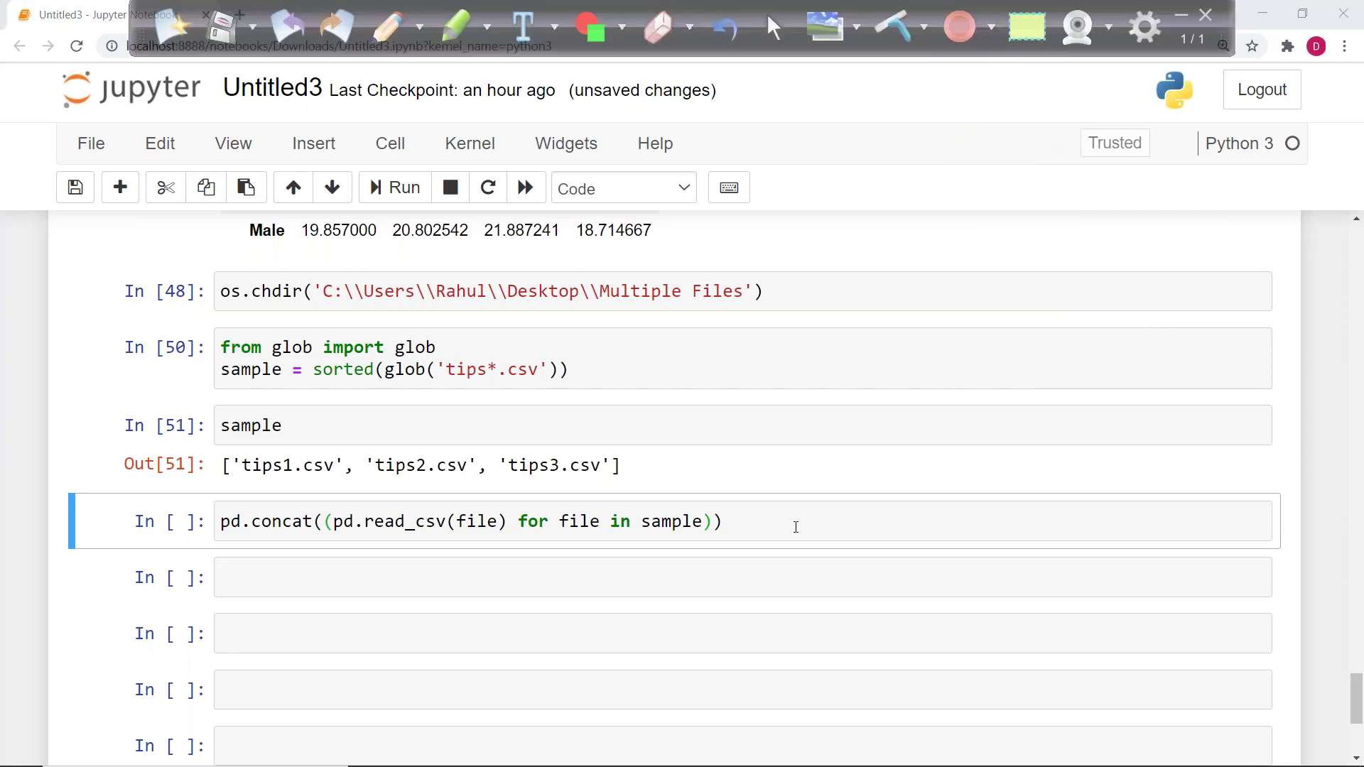
# Step: Run the pd.concat cell and look over the combined dataframe and its row count
pyautogui.hotkey('ctrl', 'Return')
pyautogui.scroll(-10, 743, 565)
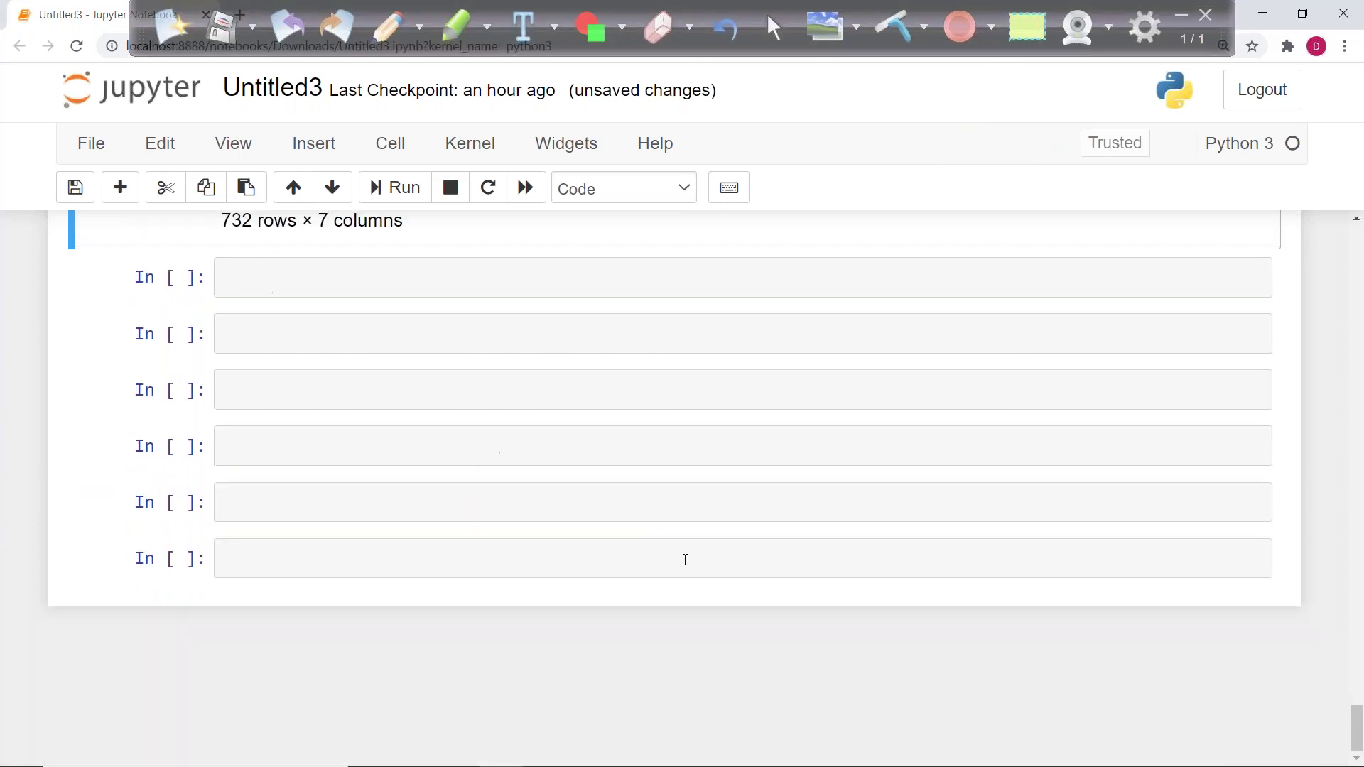
pyautogui.scroll(5, 685, 559)
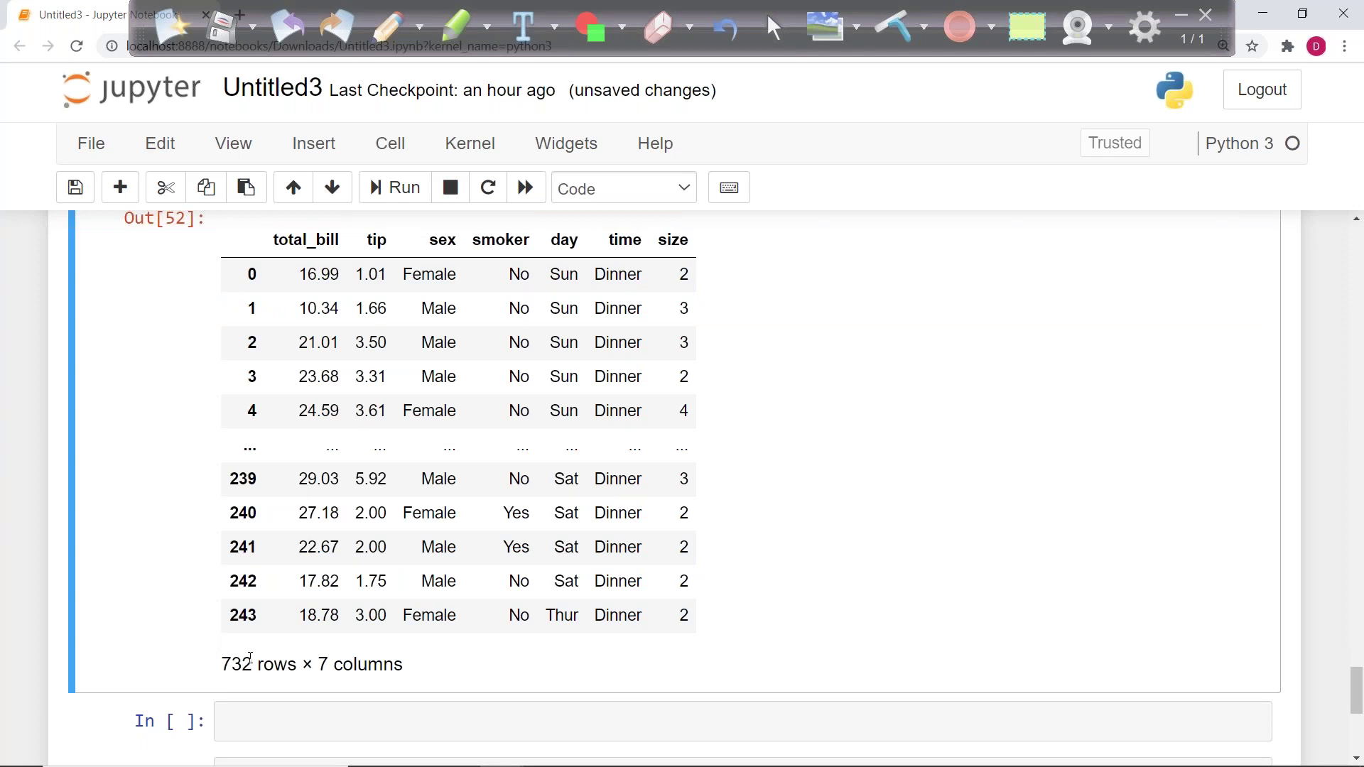
pyautogui.scroll(4, 266, 639)
pyautogui.scroll(-3, 279, 605)
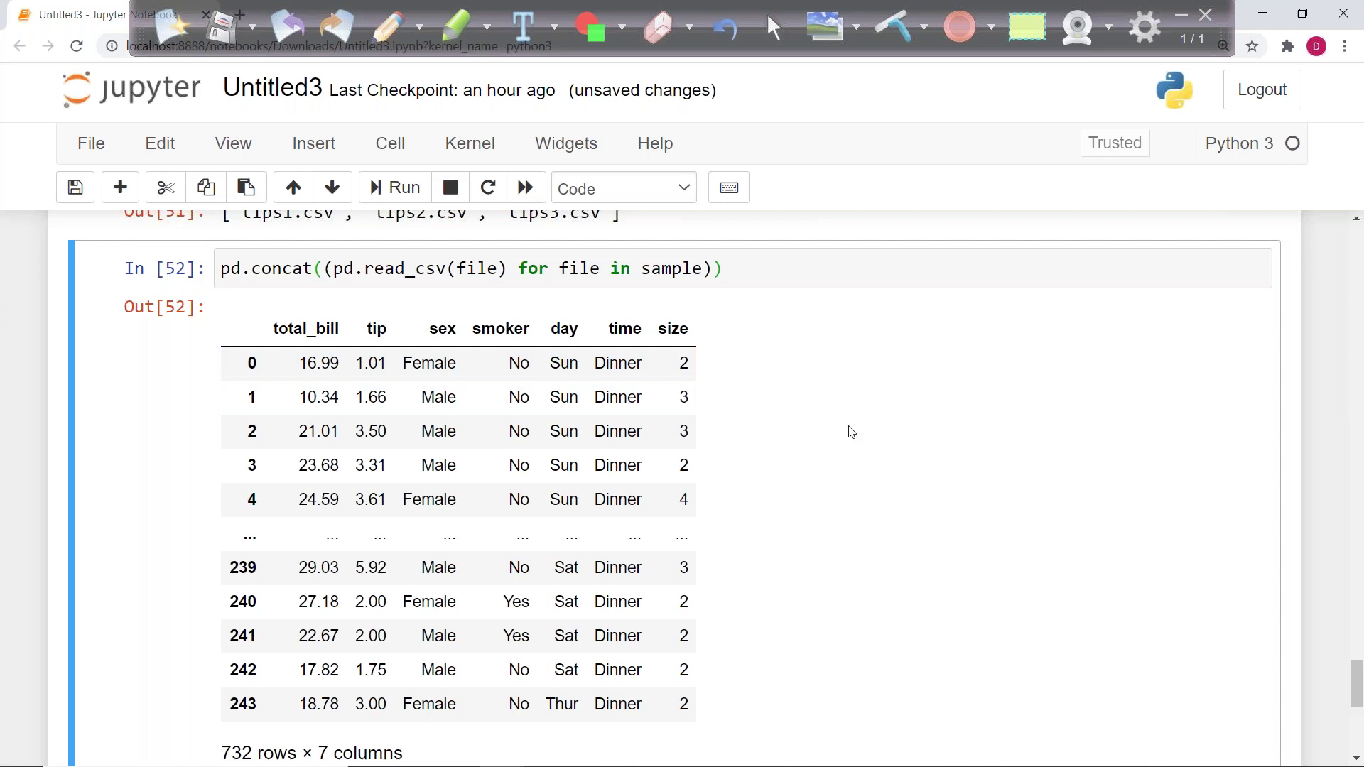
# Step: Examine the glob pattern tips*.csv, the list of matched file names and the concatenated output
pyautogui.scroll(5, 850, 431)
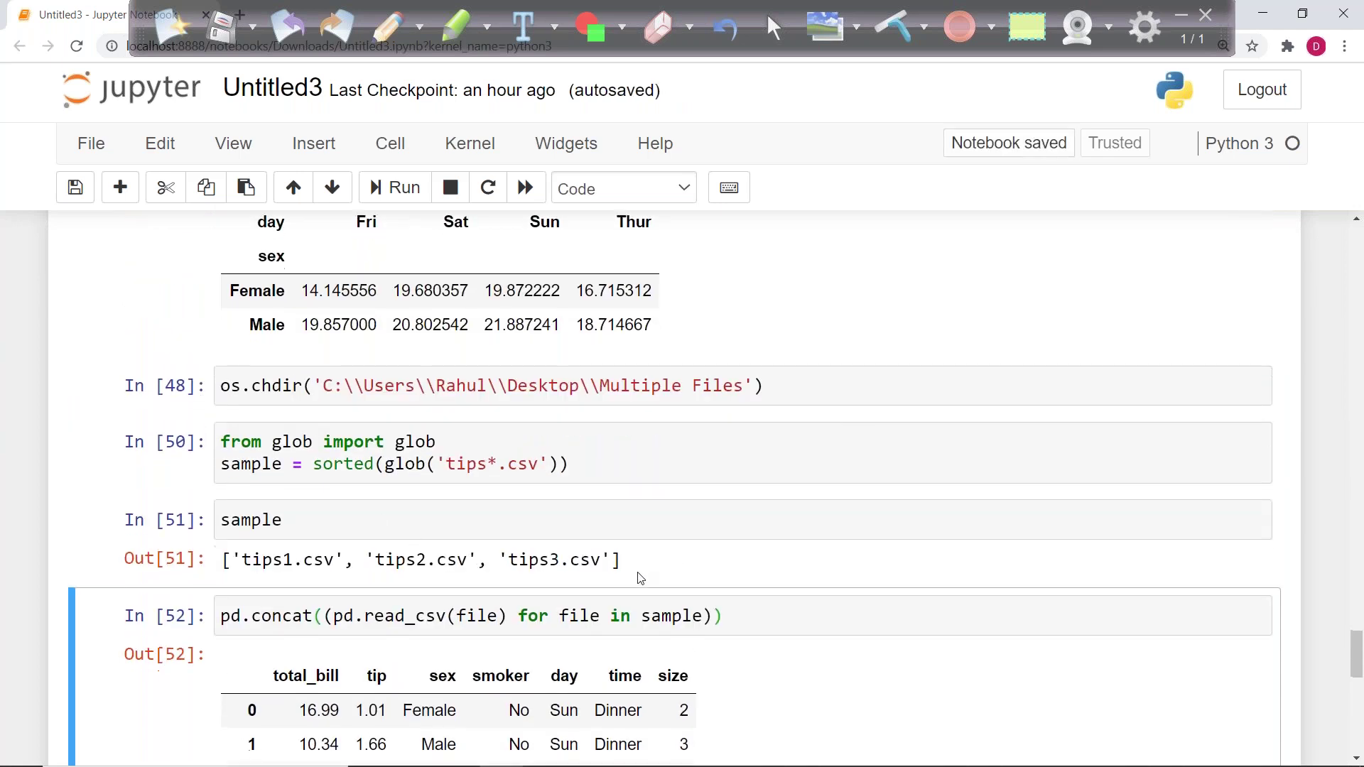
pyautogui.scroll(1, 415, 524)
pyautogui.scroll(-1, 415, 524)
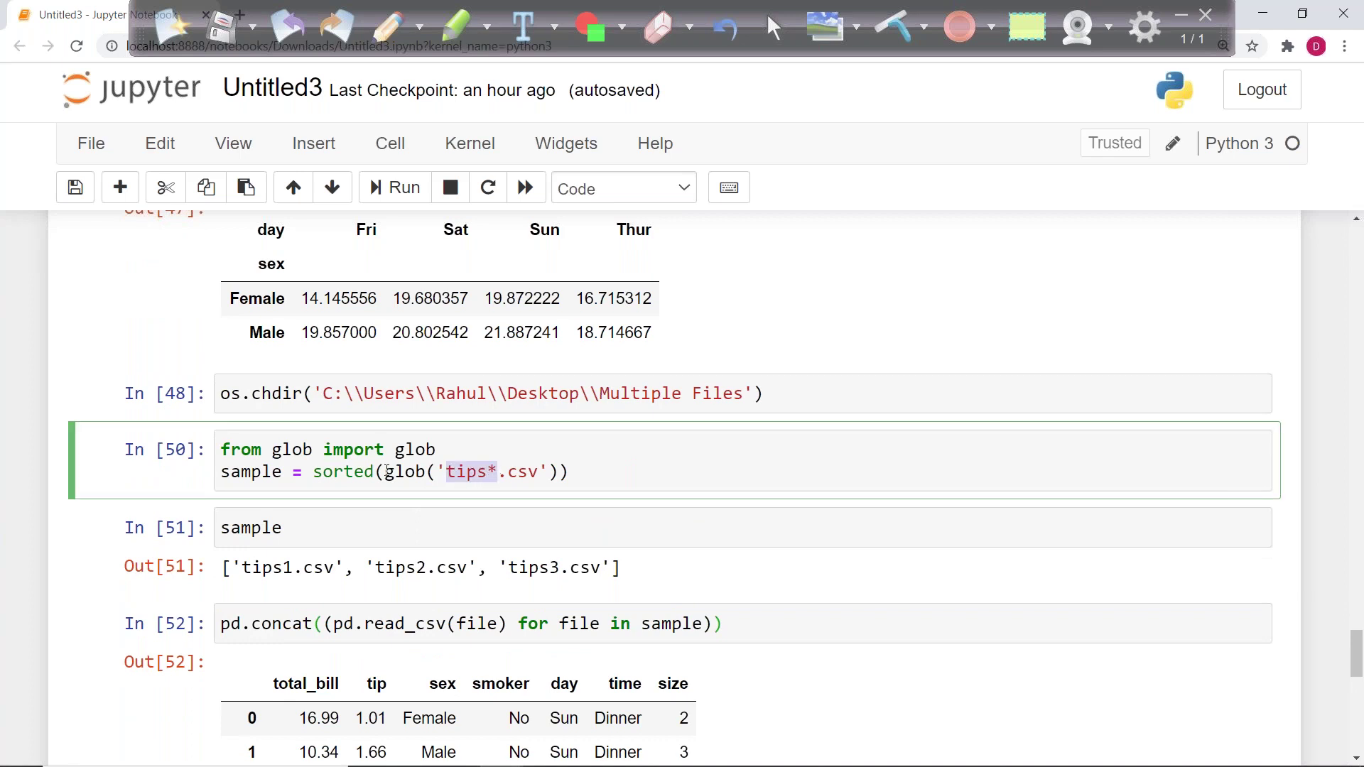
pyautogui.moveTo(235, 567); pyautogui.dragTo(634, 597)
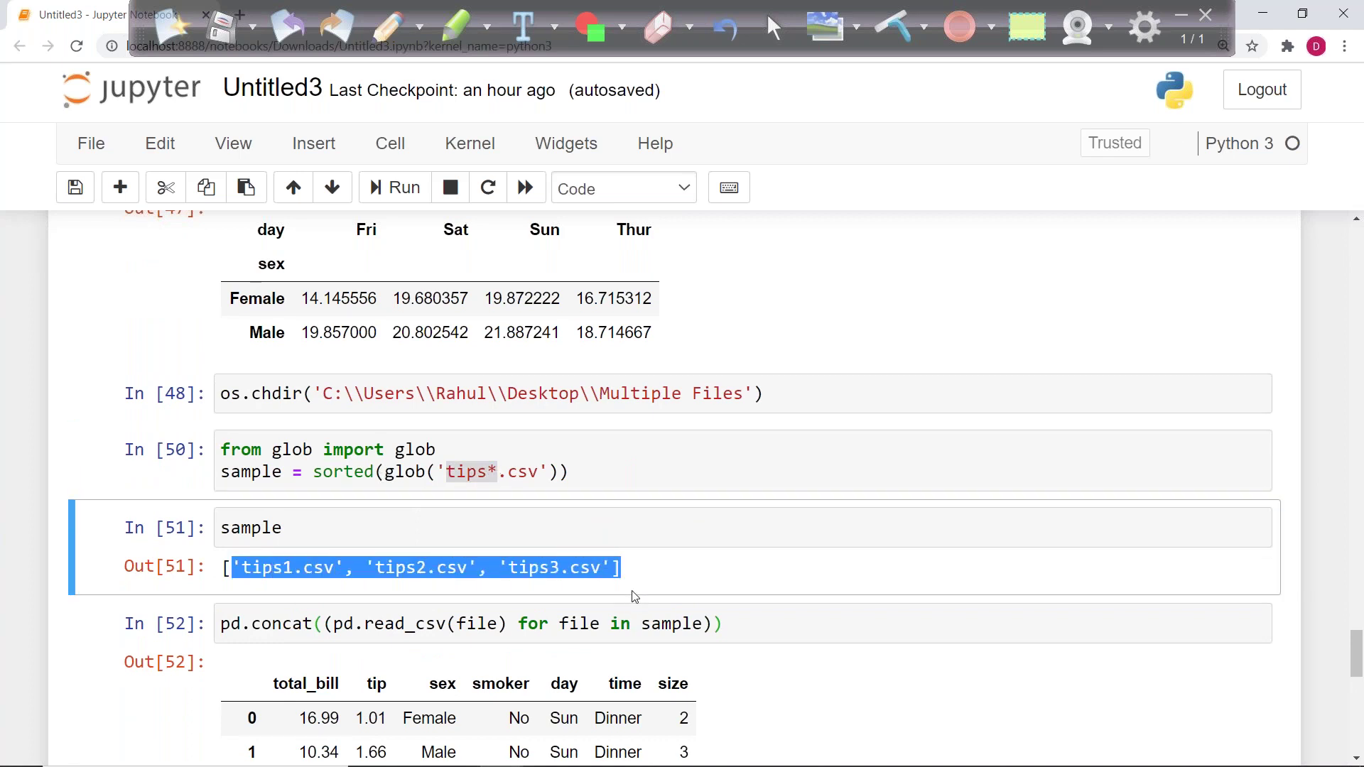
pyautogui.click(498, 472)
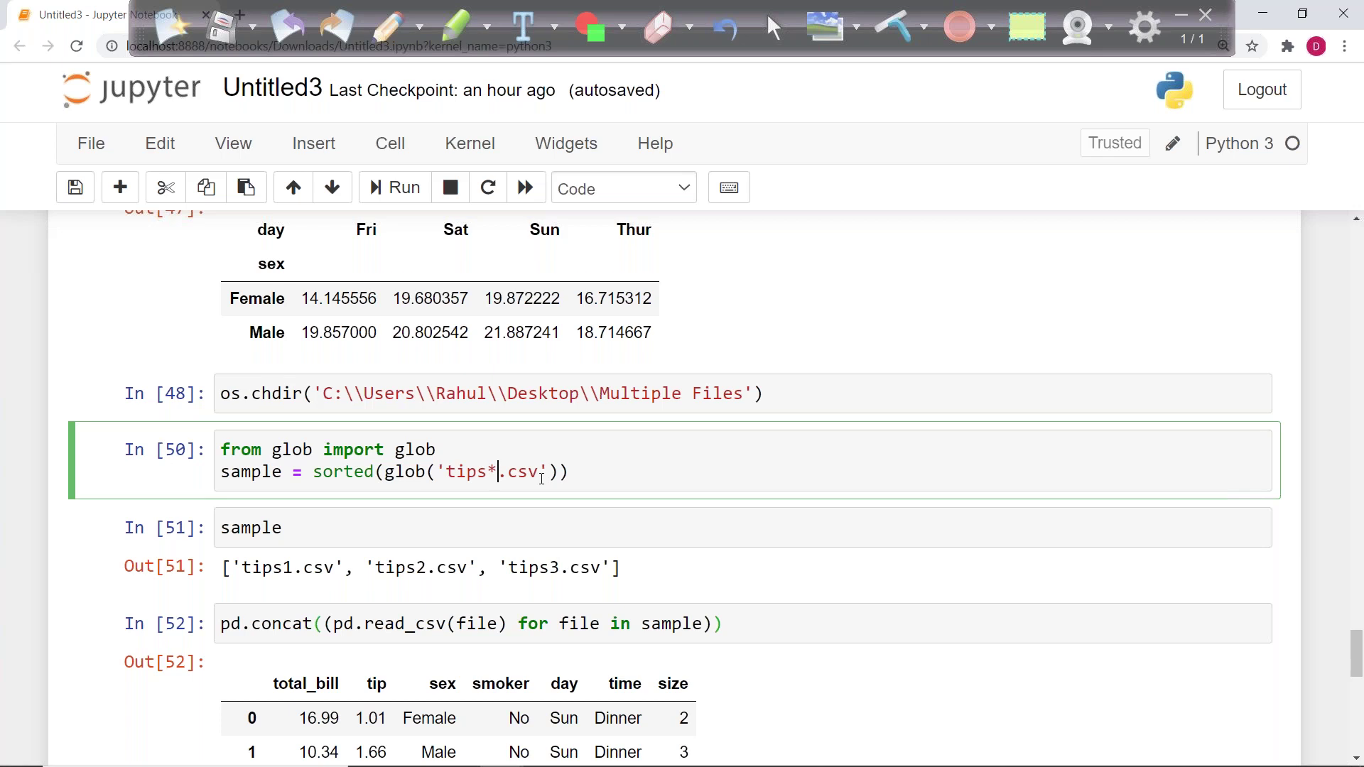
pyautogui.scroll(-4, 541, 478)
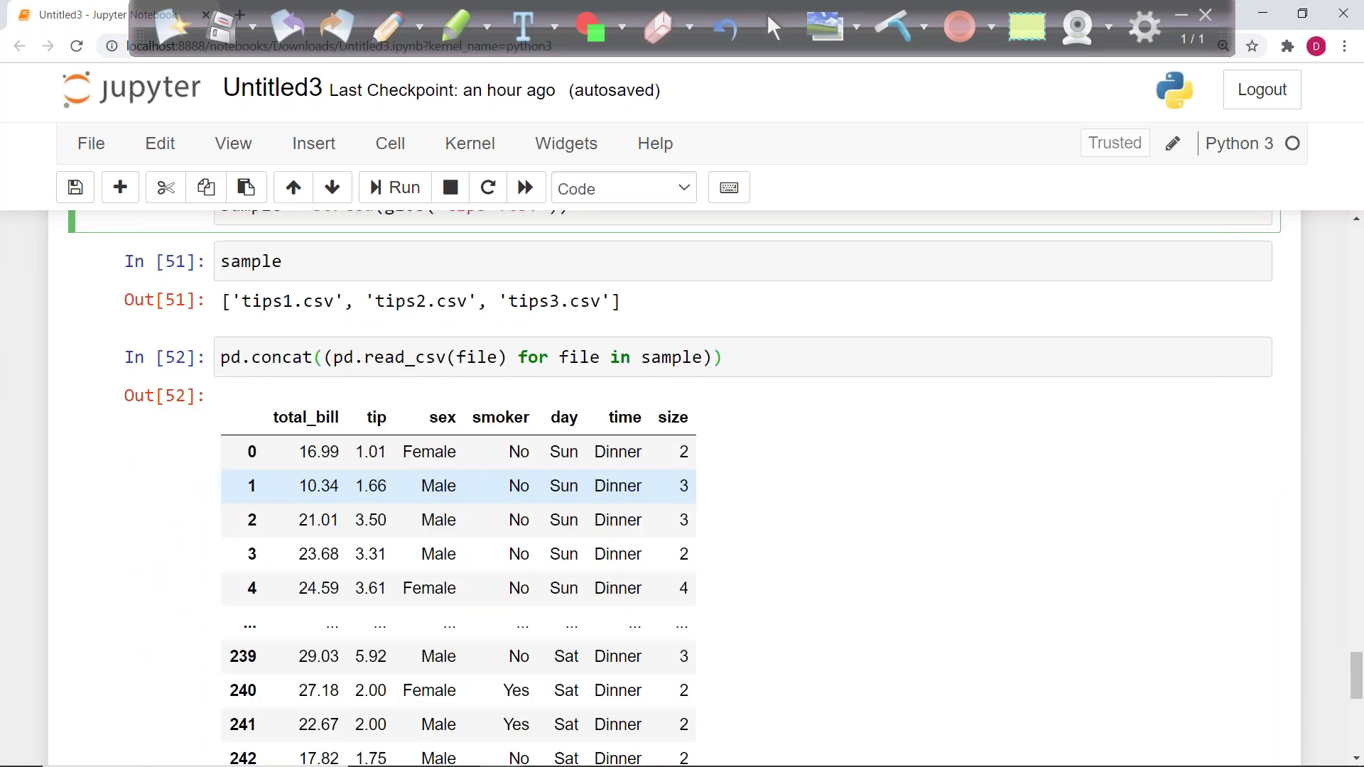
pyautogui.scroll(-3, 541, 483)
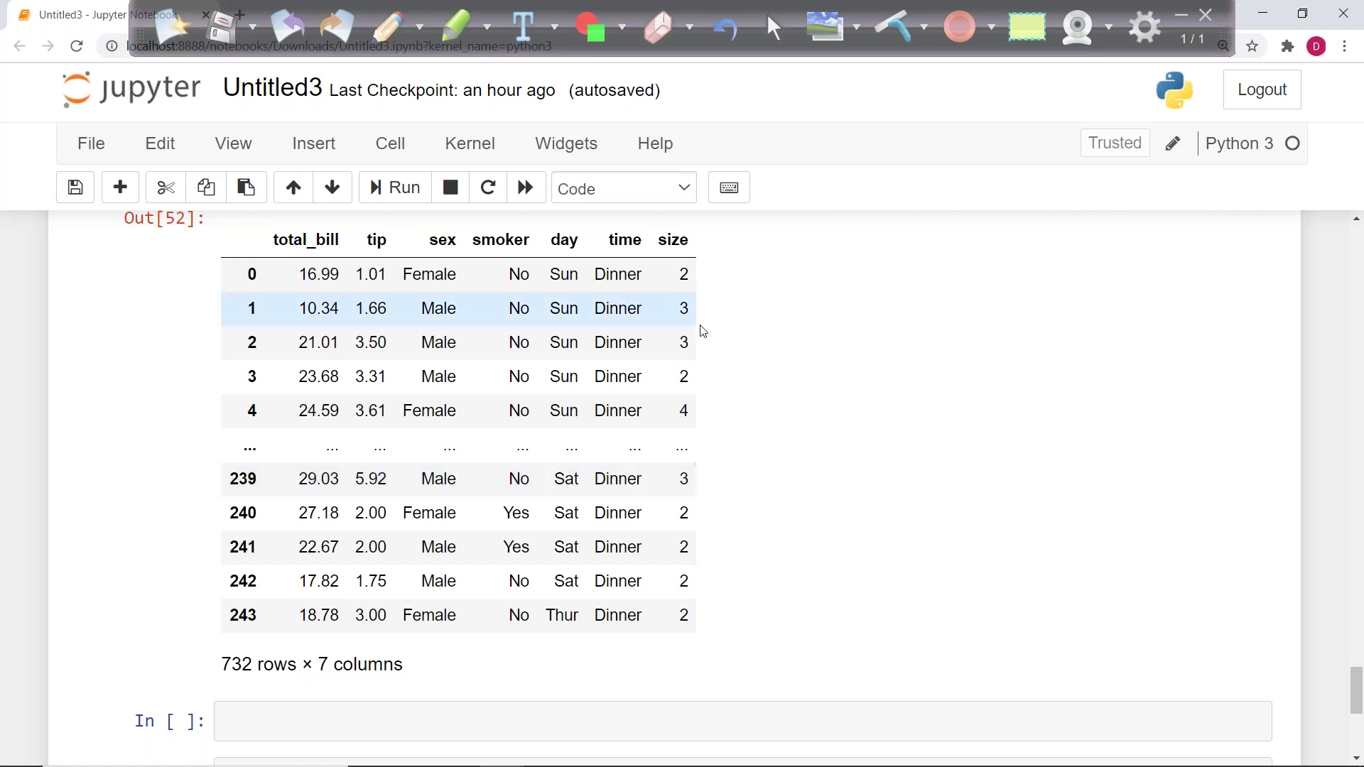
pyautogui.scroll(1, 732, 382)
pyautogui.scroll(2, 732, 382)
pyautogui.scroll(-1, 703, 366)
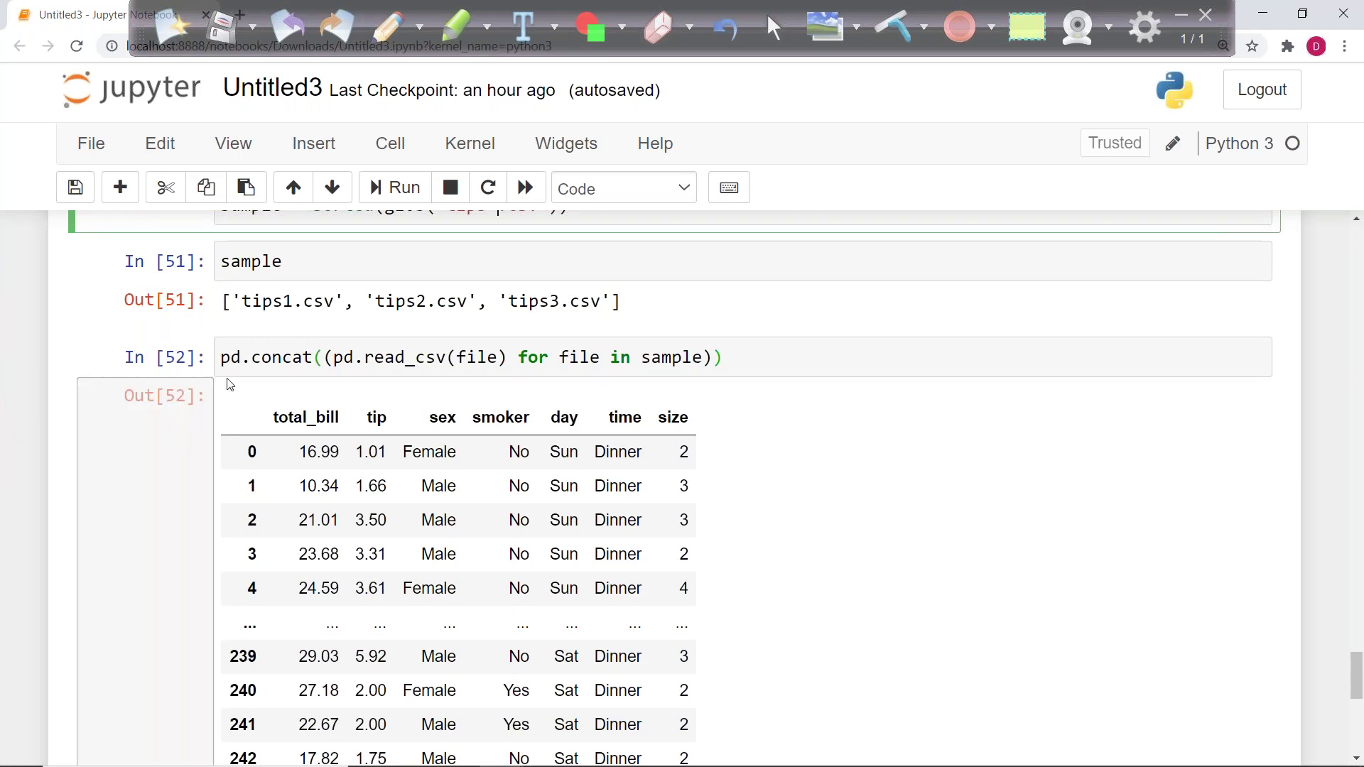
# Step: Assign the pd.concat result to df, run the cell, and display df in the next cell
pyautogui.click(222, 357)
pyautogui.write('df  =')
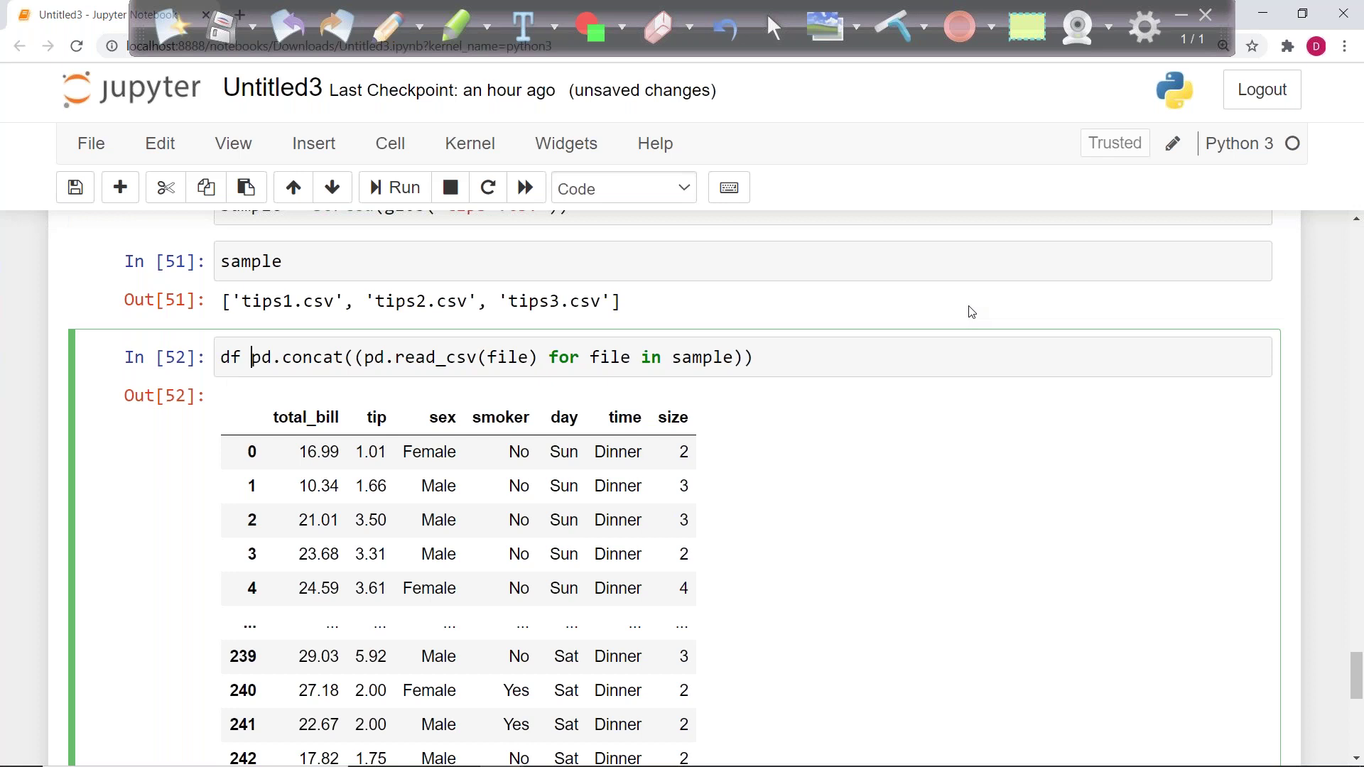
pyautogui.hotkey('ctrl', 'Return')
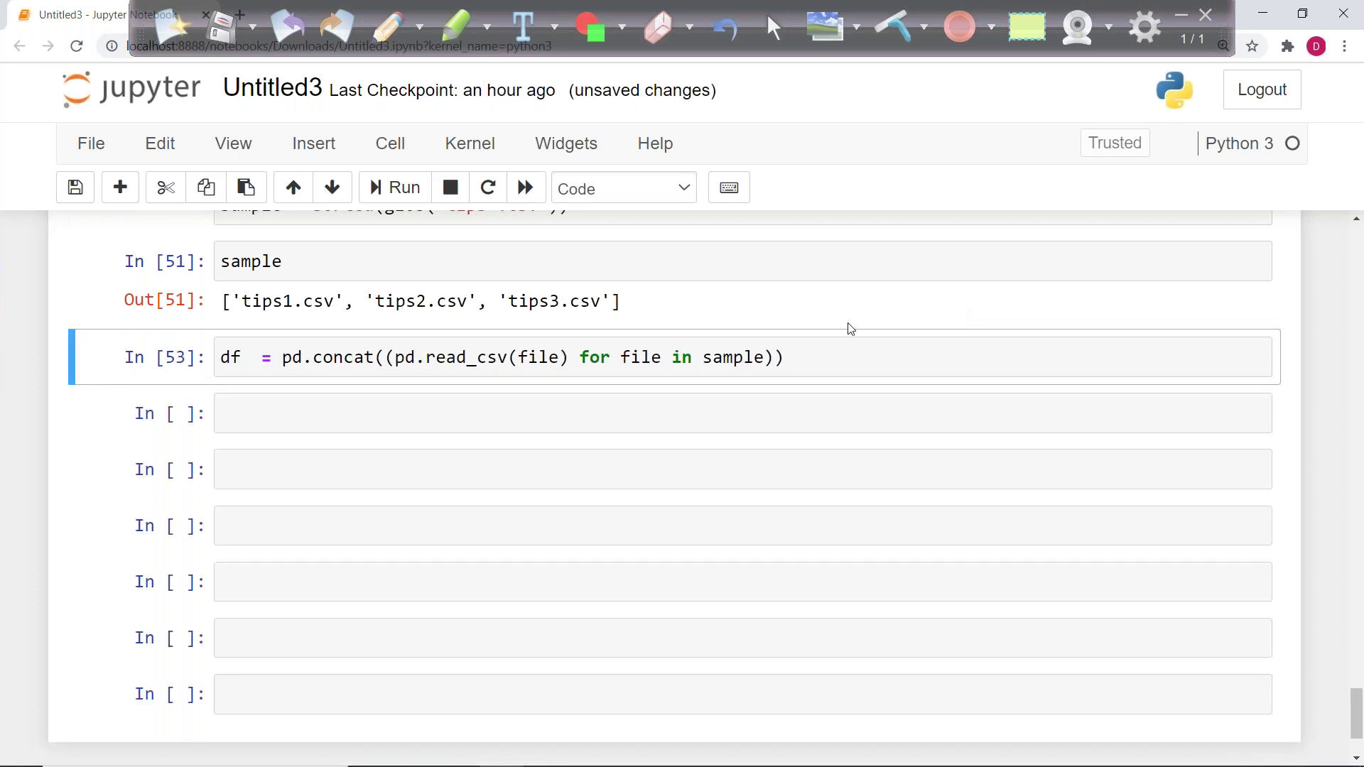
pyautogui.click(326, 406)
pyautogui.write('df')
pyautogui.hotkey('ctrl', 'Return')
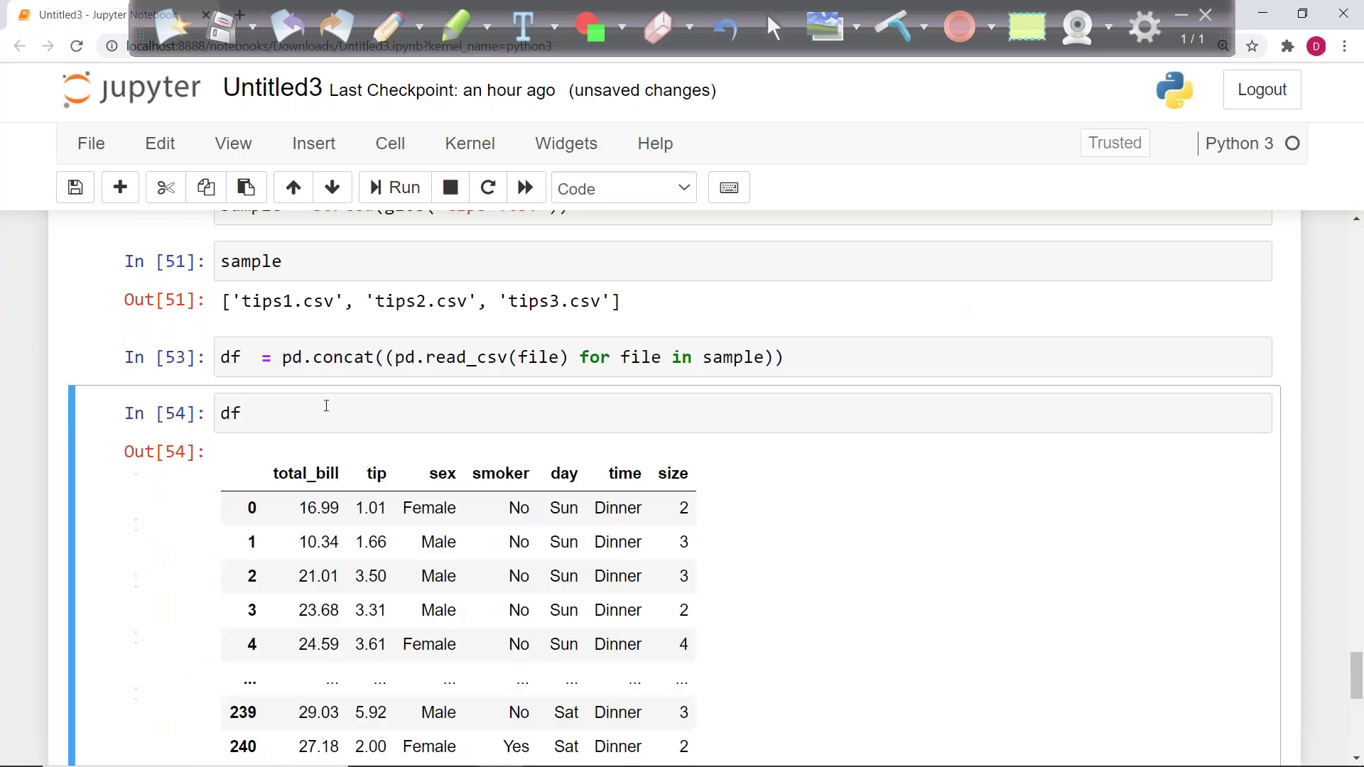
# Step: Copy the earlier totalsales = df.groupby('sex').total_bill.transform('sum') line into the empty cell below the df output and run it
pyautogui.scroll(7, 710, 536)
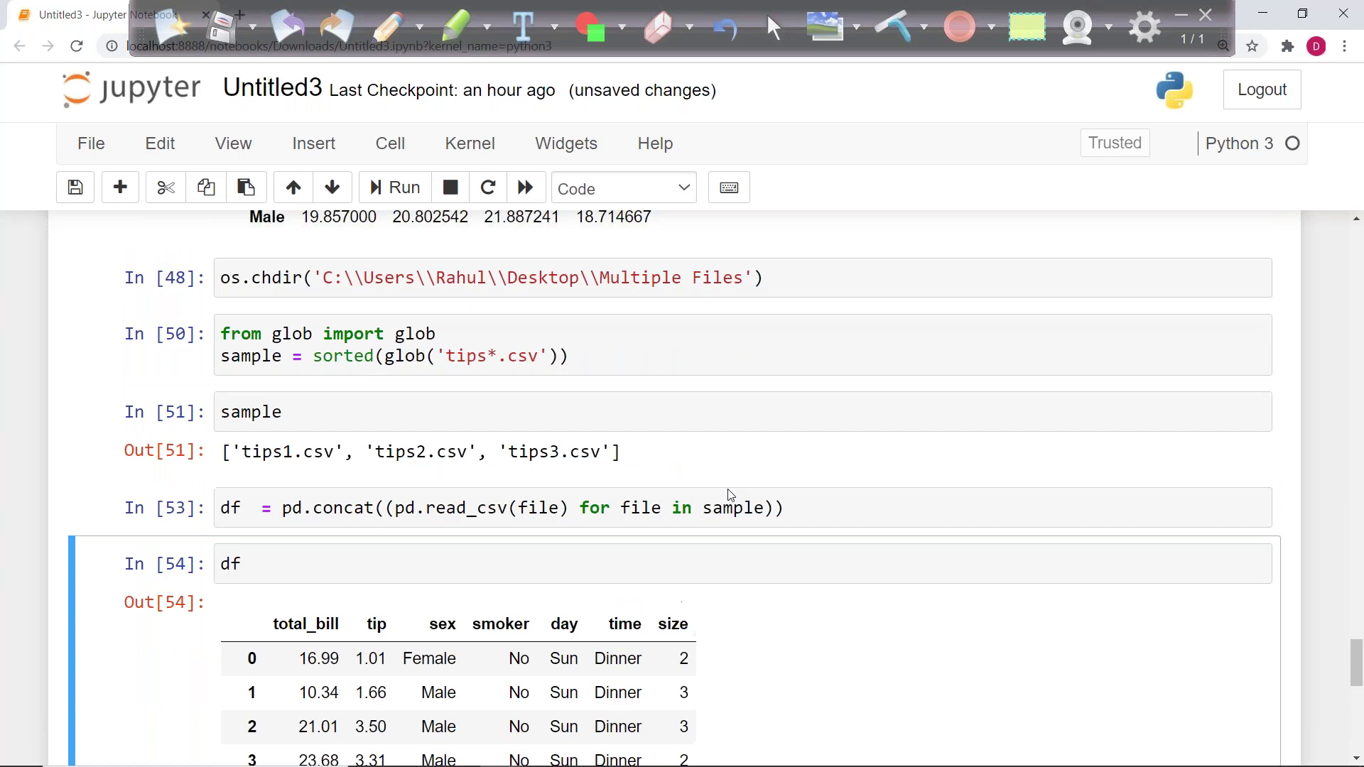
pyautogui.scroll(11, 730, 495)
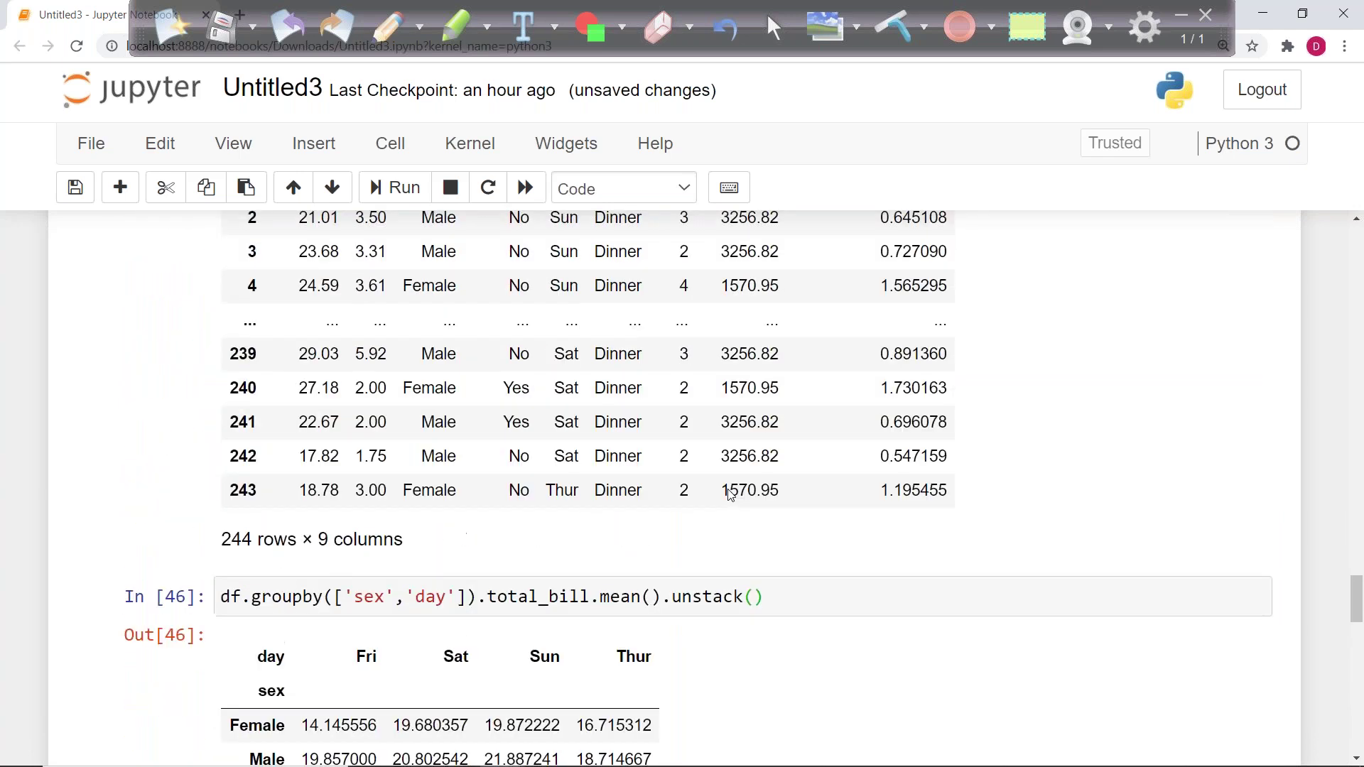
pyautogui.scroll(5, 534, 338)
pyautogui.click(708, 297)
pyautogui.hotkey('ctrl', 'a')
pyautogui.hotkey('ctrl', 'c')
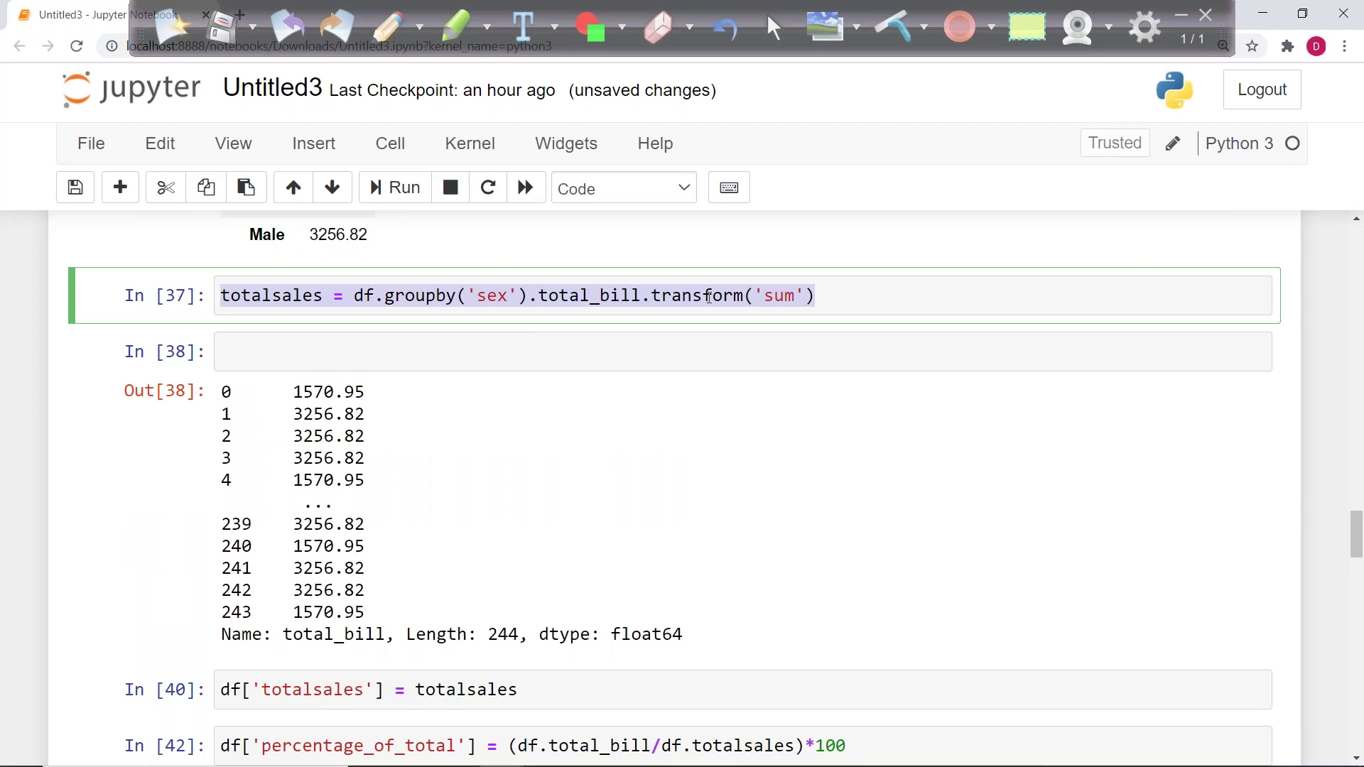
pyautogui.scroll(-20, 709, 359)
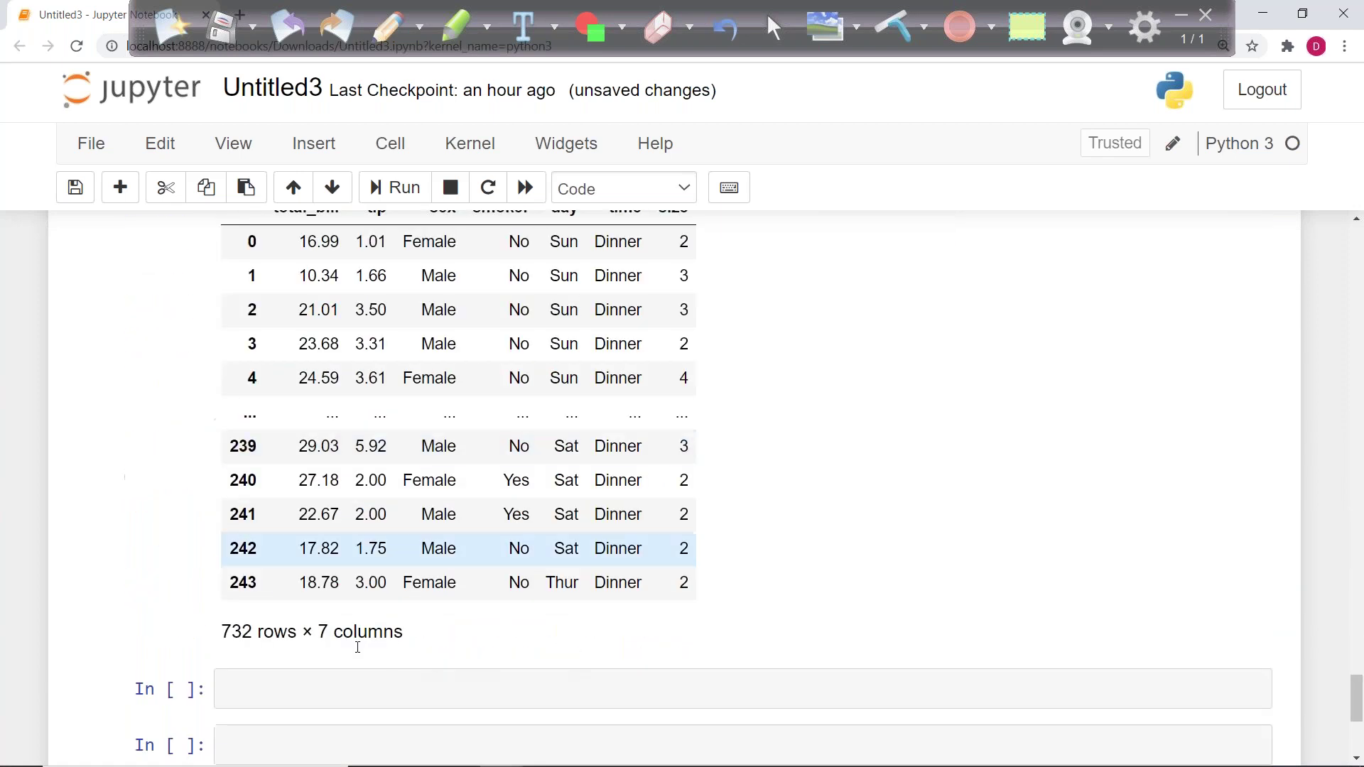
pyautogui.scroll(-3, 357, 647)
pyautogui.click(347, 505)
pyautogui.hotkey('ctrl', 'v')
pyautogui.hotkey('ctrl', 'Return')
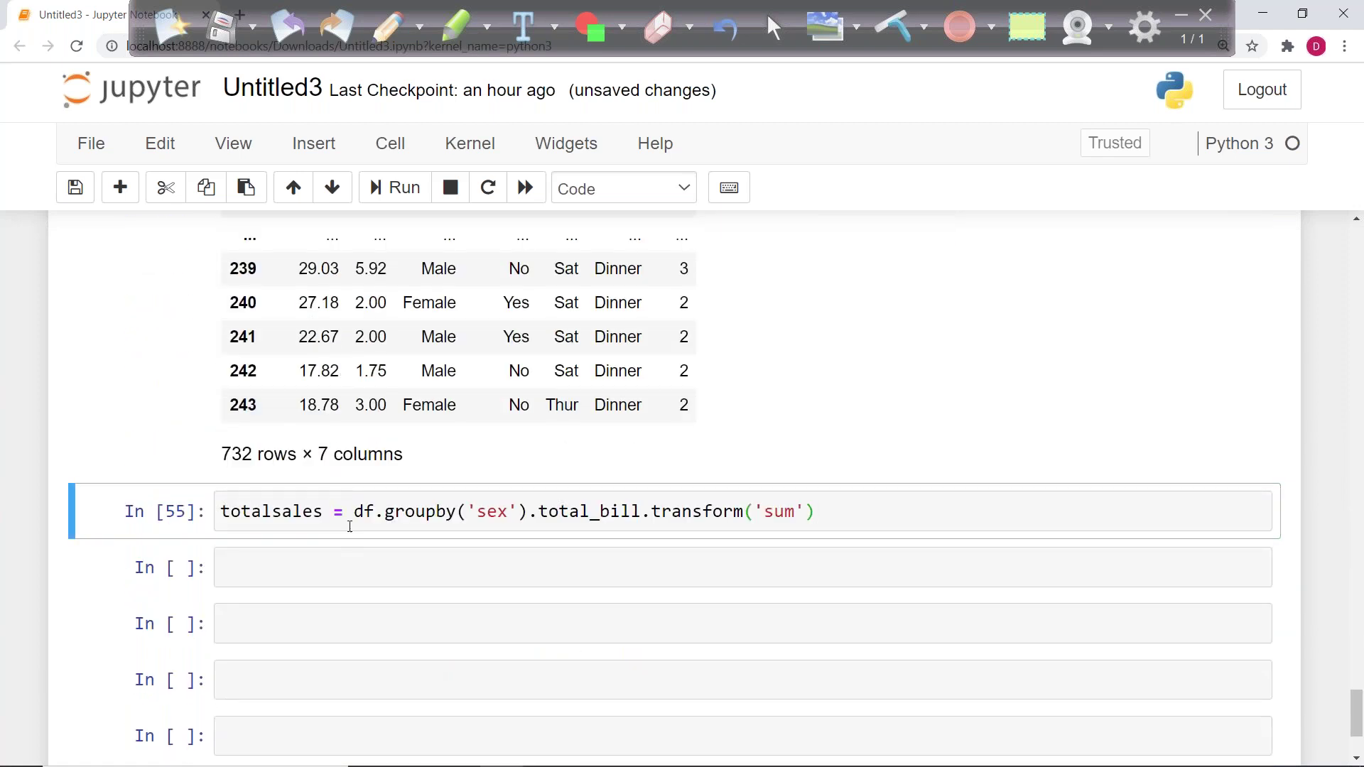
# Step: Reuse the earlier line df['totalsales'] = totalsales in the cell below the groupby transform and run it
pyautogui.scroll(11, 427, 490)
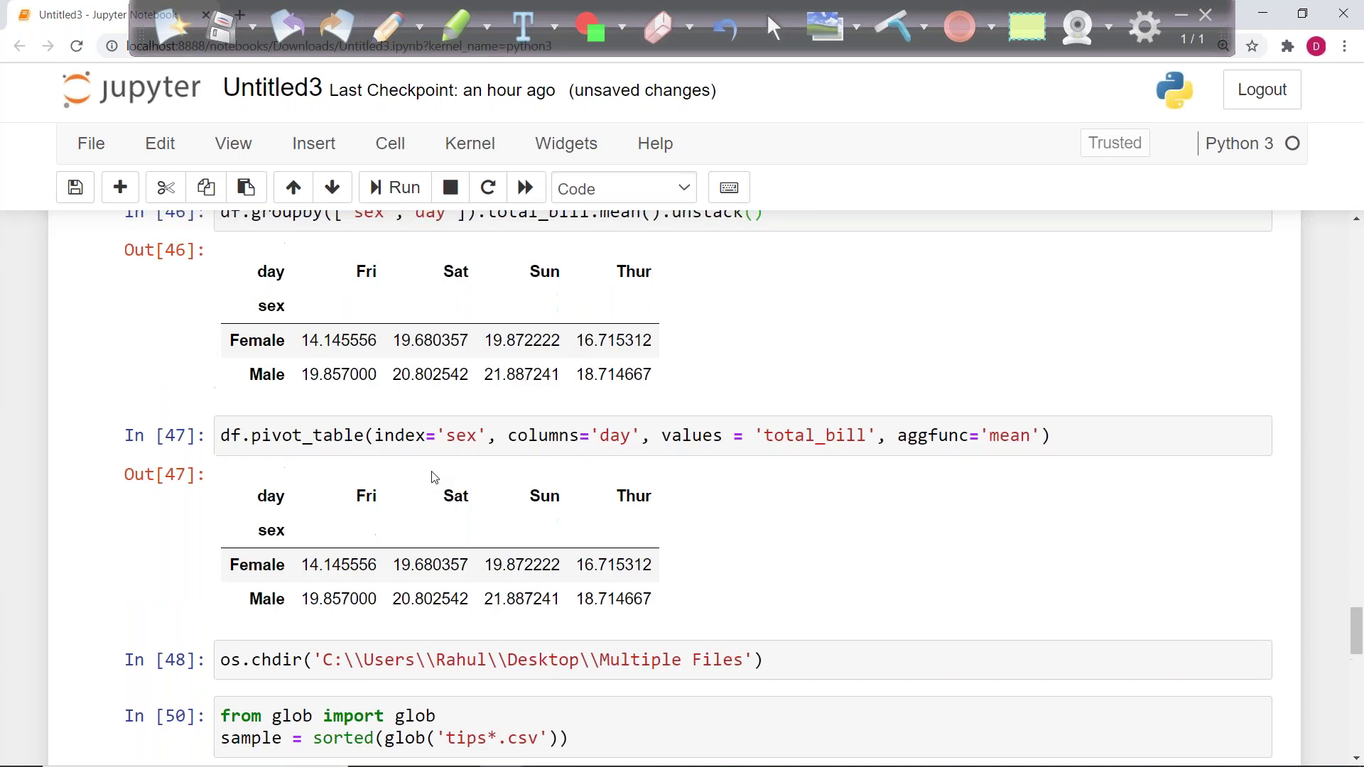
pyautogui.scroll(5, 434, 477)
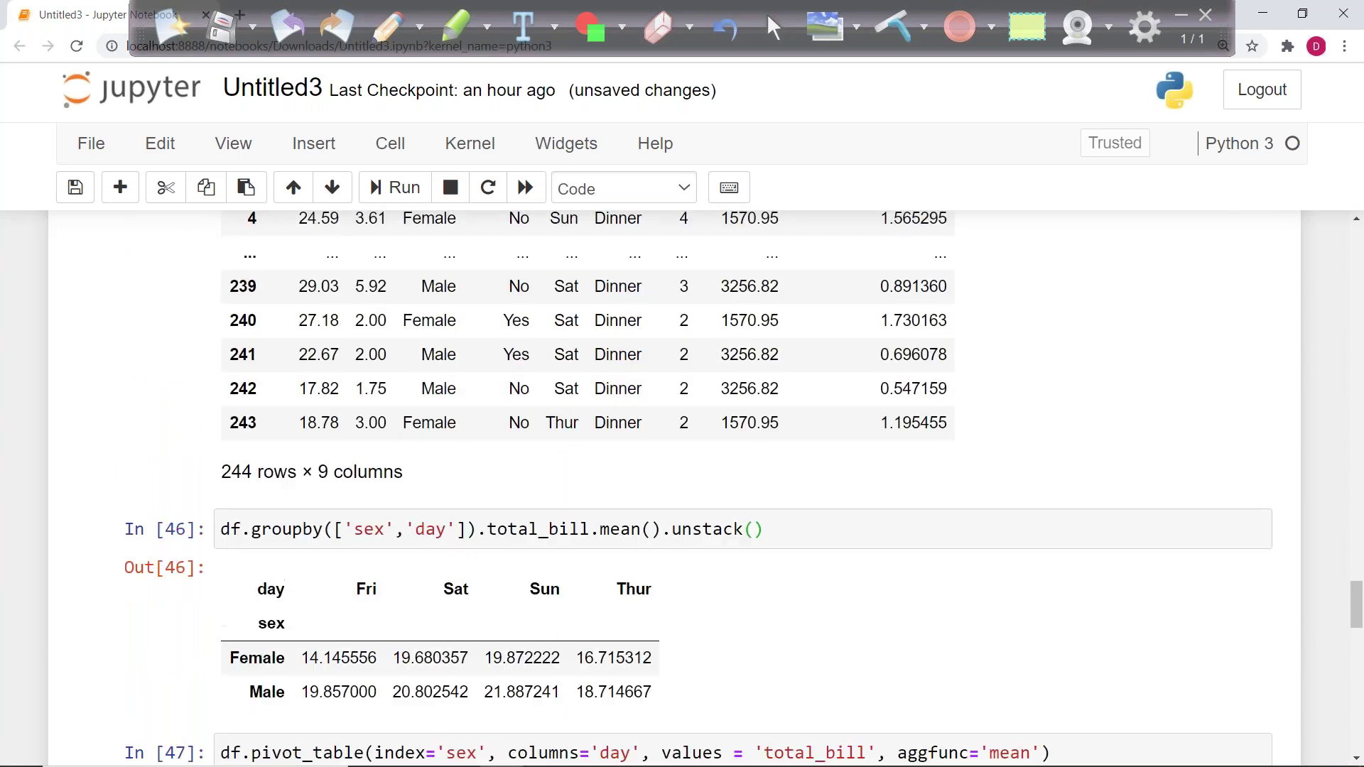
pyautogui.scroll(6, 434, 476)
pyautogui.click(547, 344)
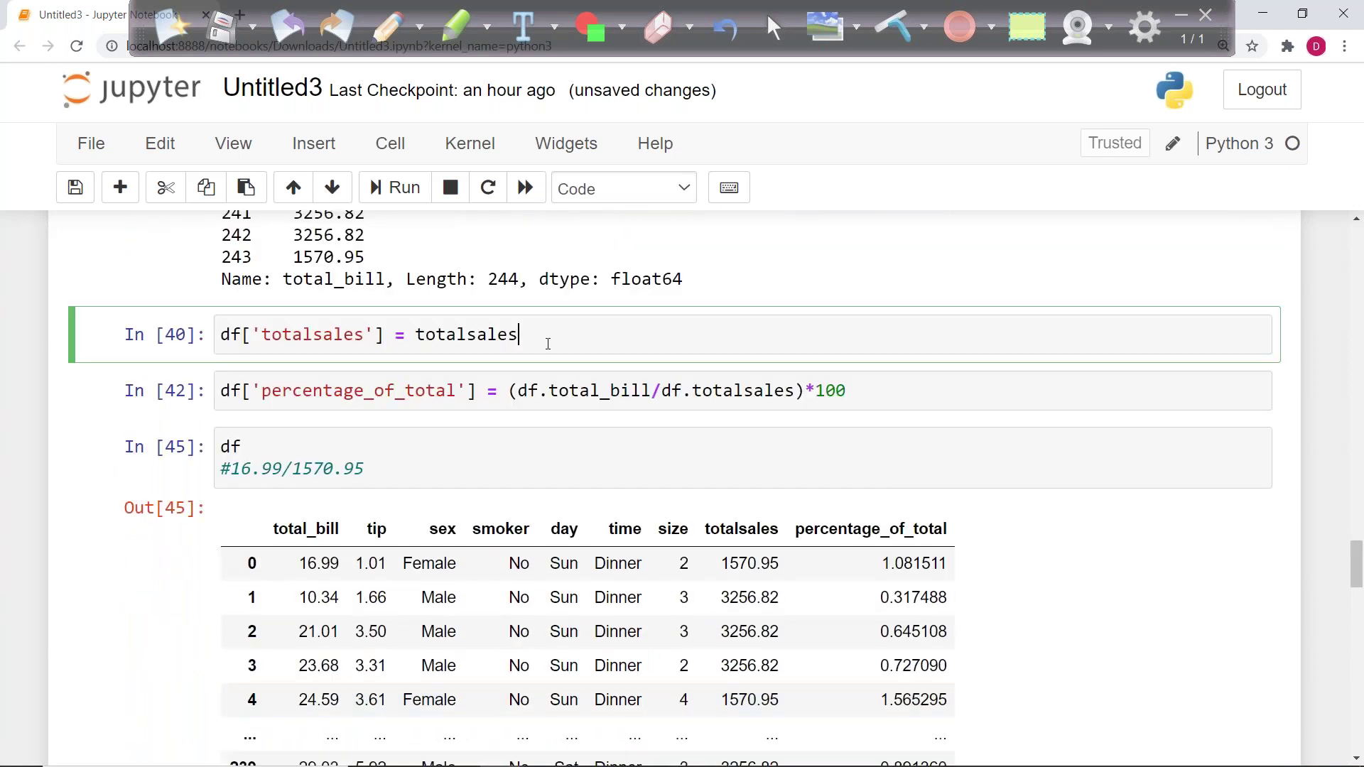
pyautogui.scroll(-15, 544, 382)
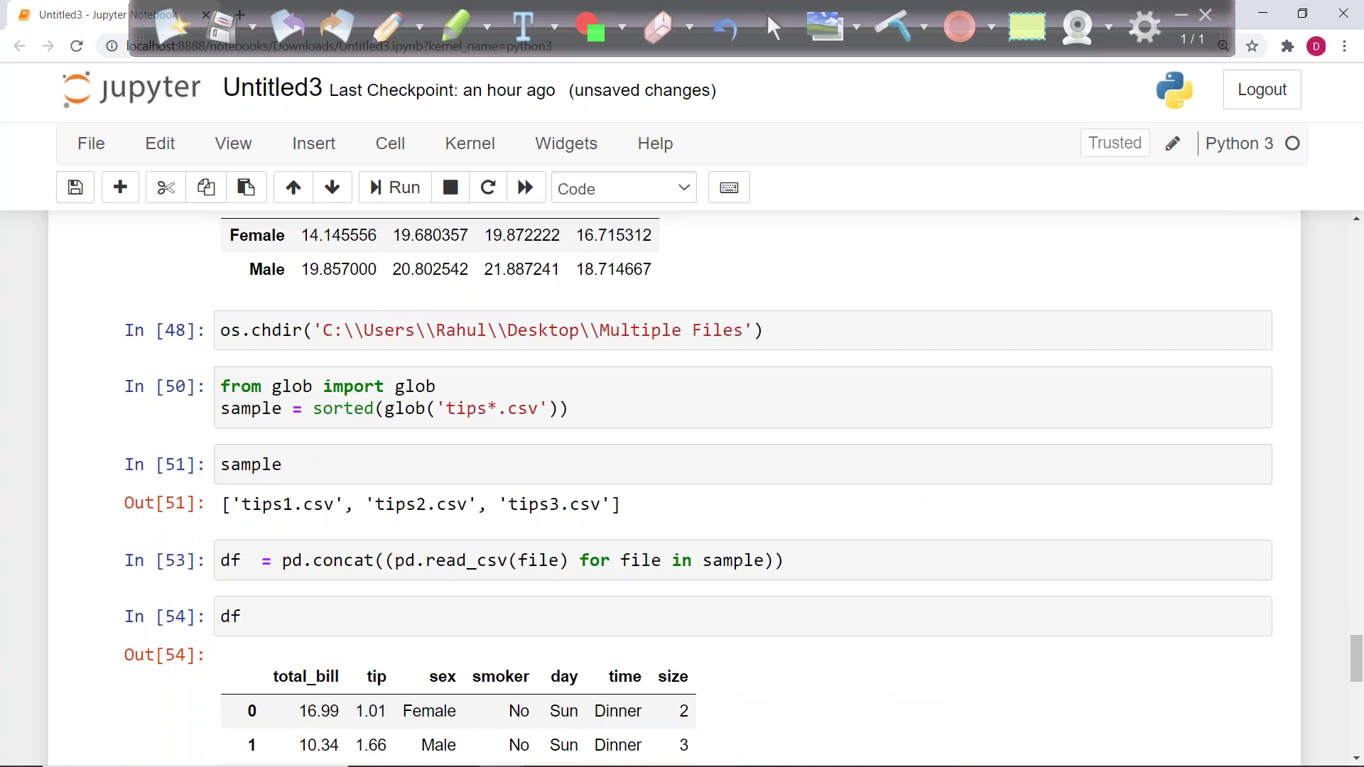
pyautogui.click(323, 394)
pyautogui.write("df['totalsales'] = totalsales")
pyautogui.hotkey('ctrl', 'Return')
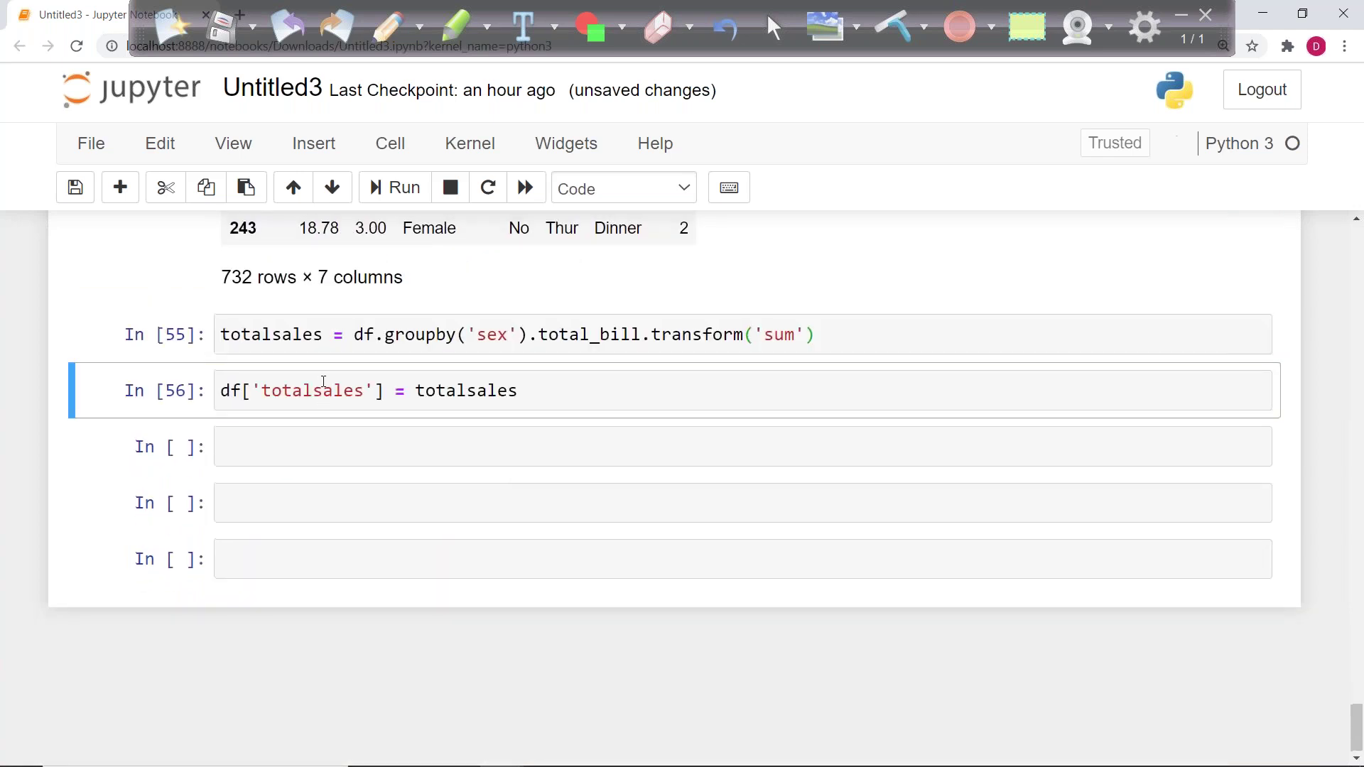
# Step: Display df in the cell below the totalsales assignment and look through its rows
pyautogui.click(305, 450)
pyautogui.write('df')
pyautogui.hotkey('ctrl', 'Return')
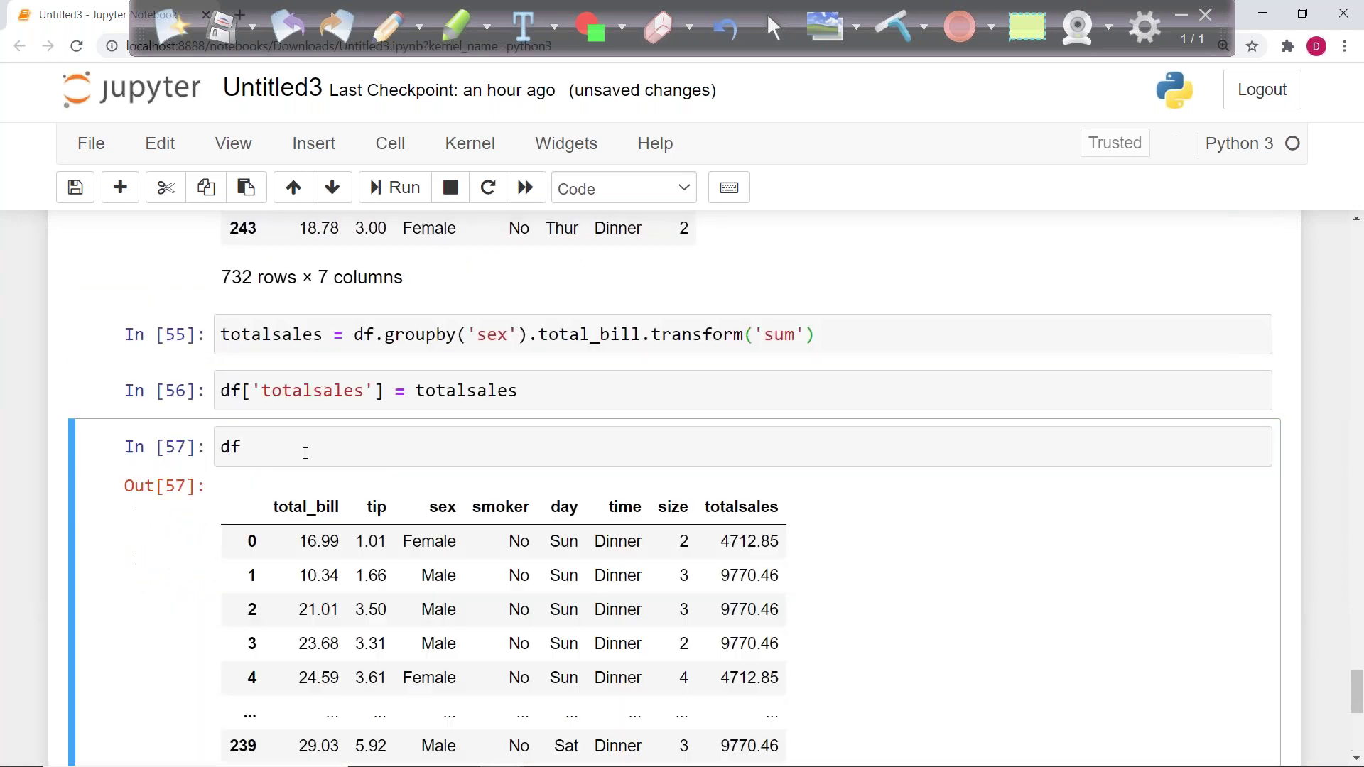
pyautogui.scroll(-5, 806, 548)
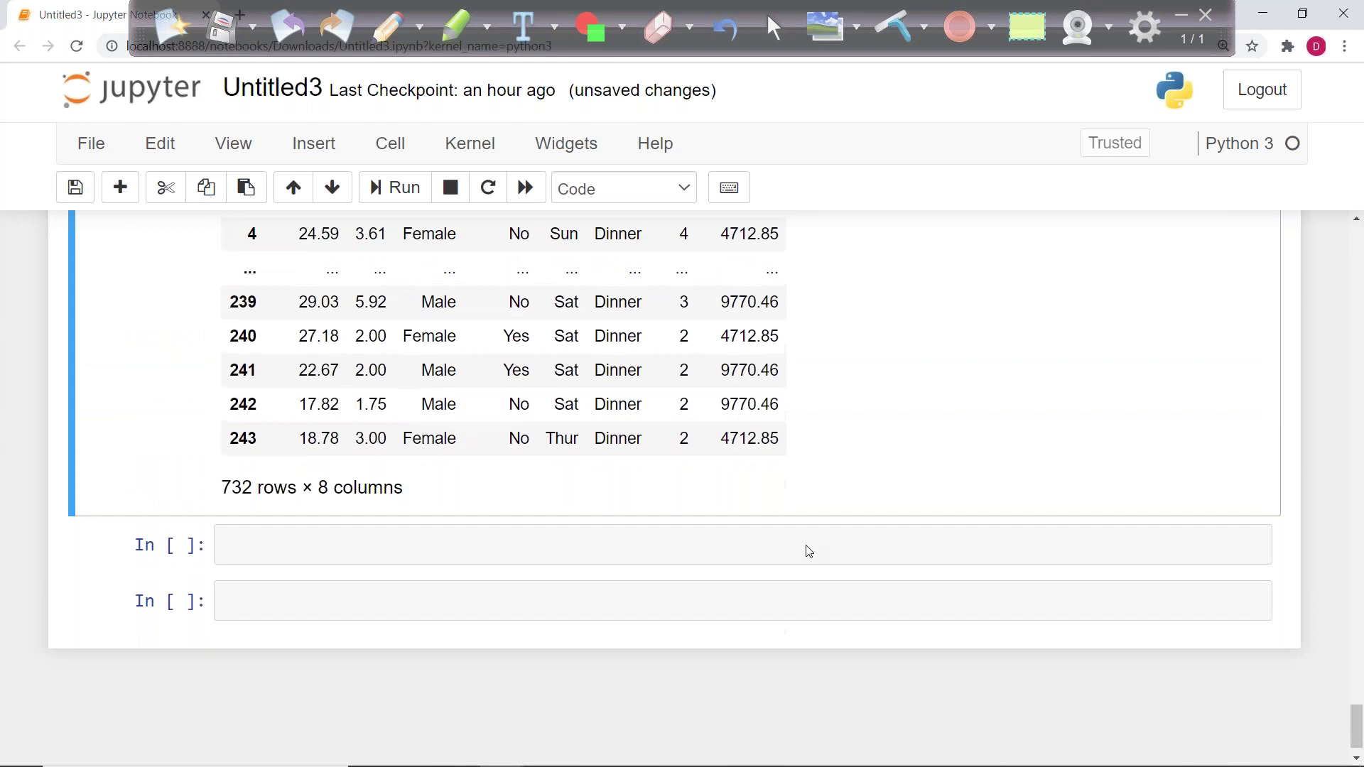
# Step: Copy the earlier df['percentage_of_total'] = (df.total_bill/df.totalsales)*100 line into the first empty cell after the latest df output and run it
pyautogui.scroll(20, 809, 554)
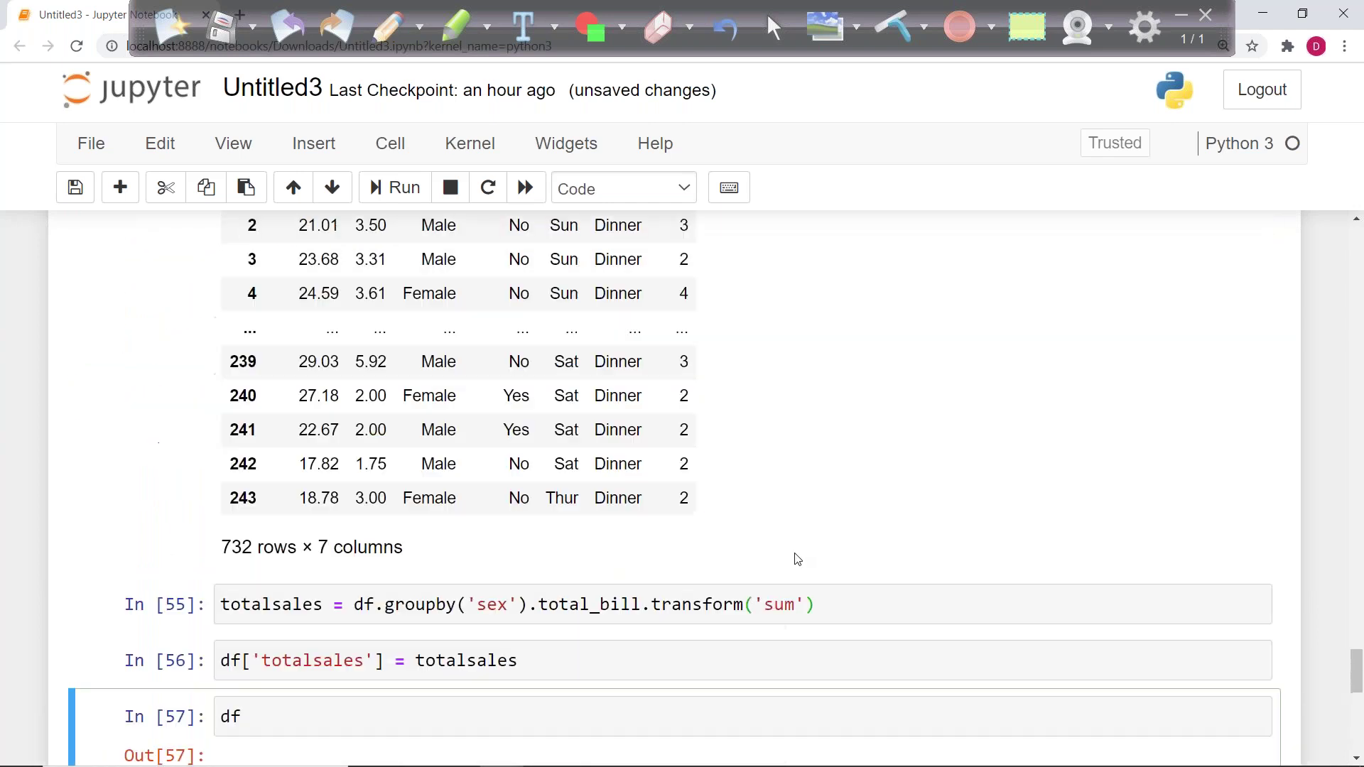
pyautogui.scroll(12, 710, 531)
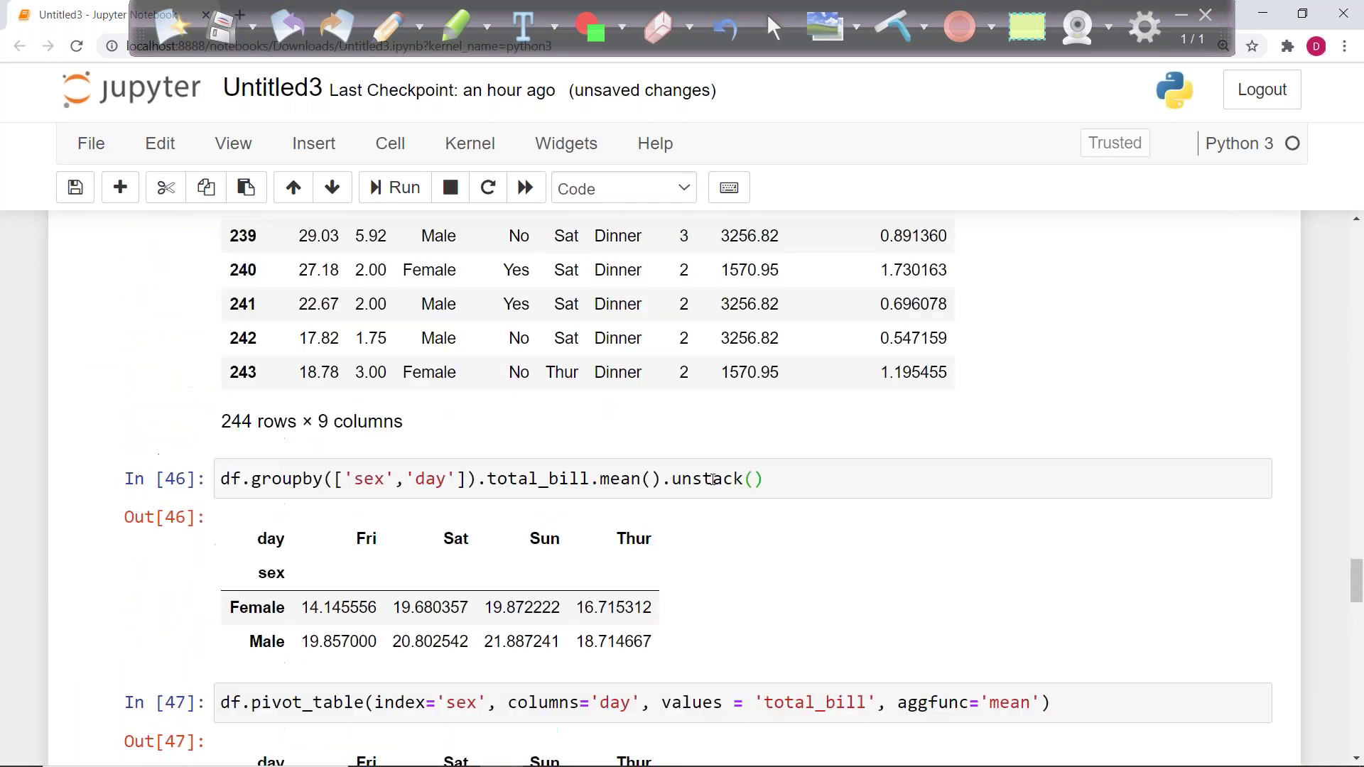
pyautogui.scroll(10, 713, 478)
pyautogui.click(864, 557)
pyautogui.hotkey('ctrl', 'a')
pyautogui.hotkey('ctrl', 'c')
pyautogui.scroll(-20, 863, 557)
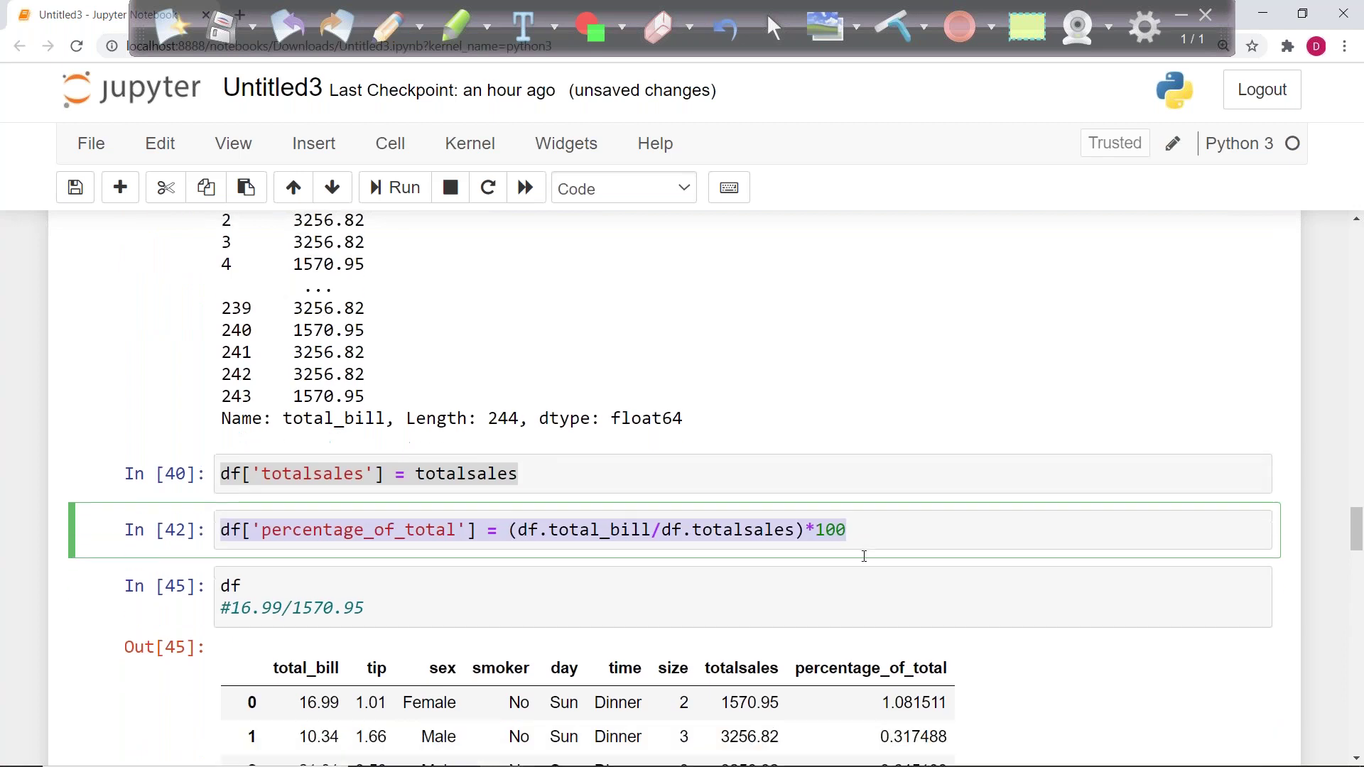
pyautogui.click(389, 509)
pyautogui.hotkey('ctrl', 'v')
pyautogui.hotkey('ctrl', 'Return')
# Step: Display df below the percentage_of_total assignment and look over the new column
pyautogui.click(306, 549)
pyautogui.write('df')
pyautogui.hotkey('ctrl', 'Return')
pyautogui.scroll(-4, 828, 543)
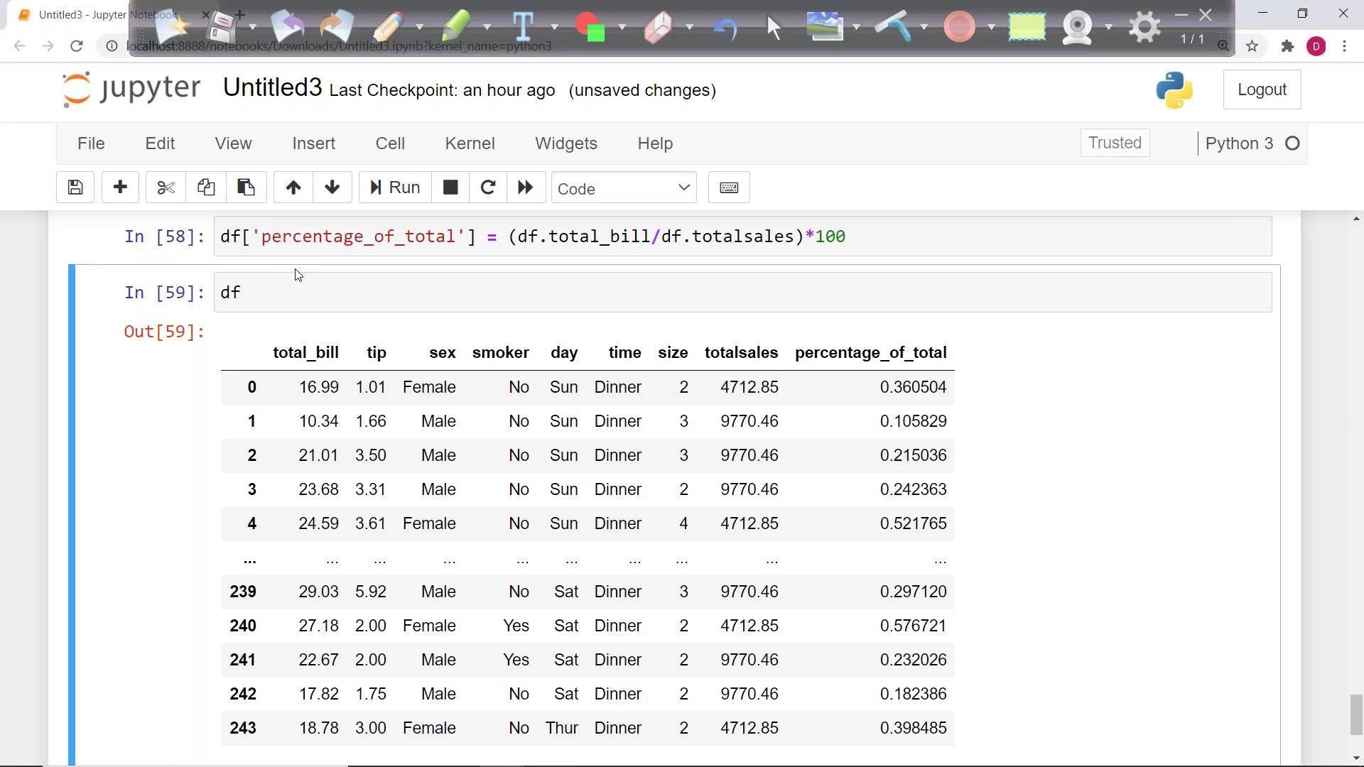
# Step: Change the last df cell to df.to_excel('tips_final.xlsx') and run it to export the dataframe
pyautogui.click(281, 301)
pyautogui.write('.to')
pyautogui.press('Tab')
pyautogui.press('Down')
pyautogui.press('Down')
pyautogui.press('Down')
pyautogui.press('Return')
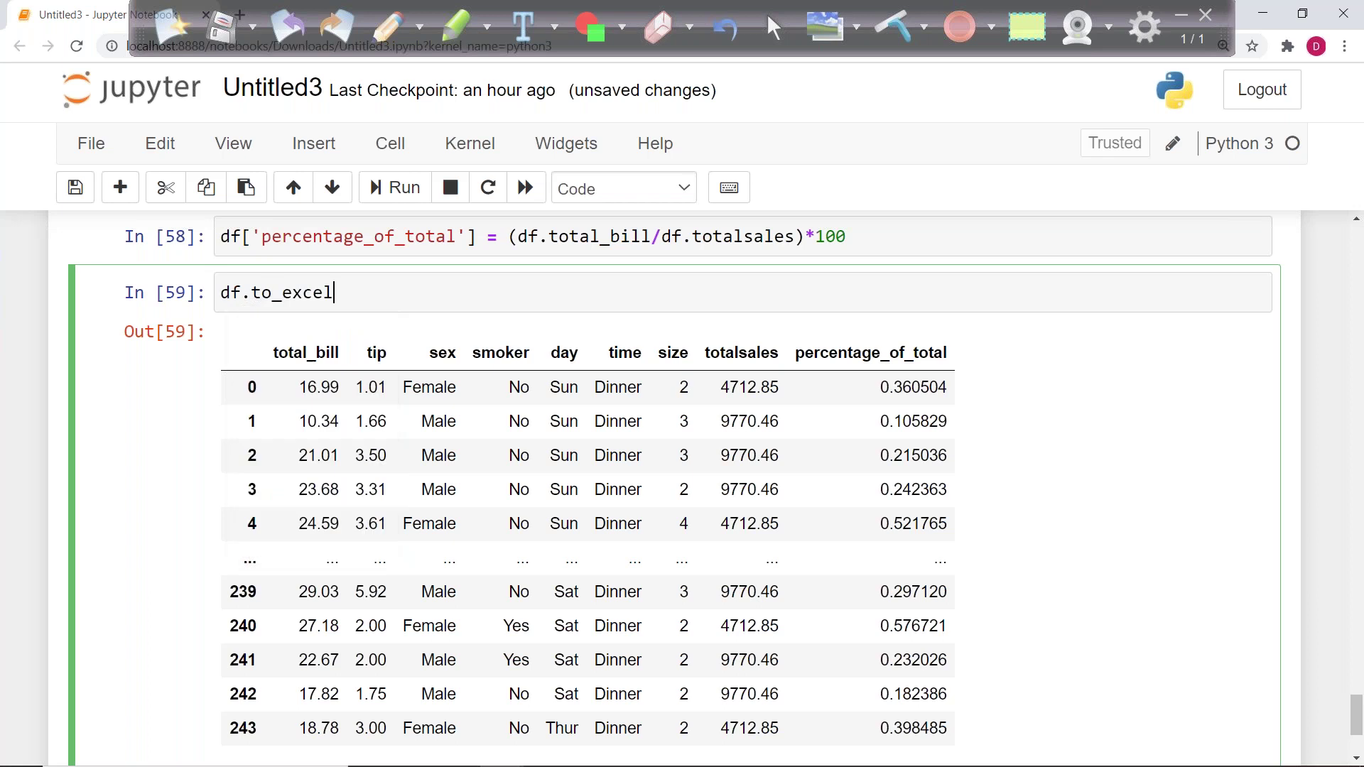
pyautogui.write("('")
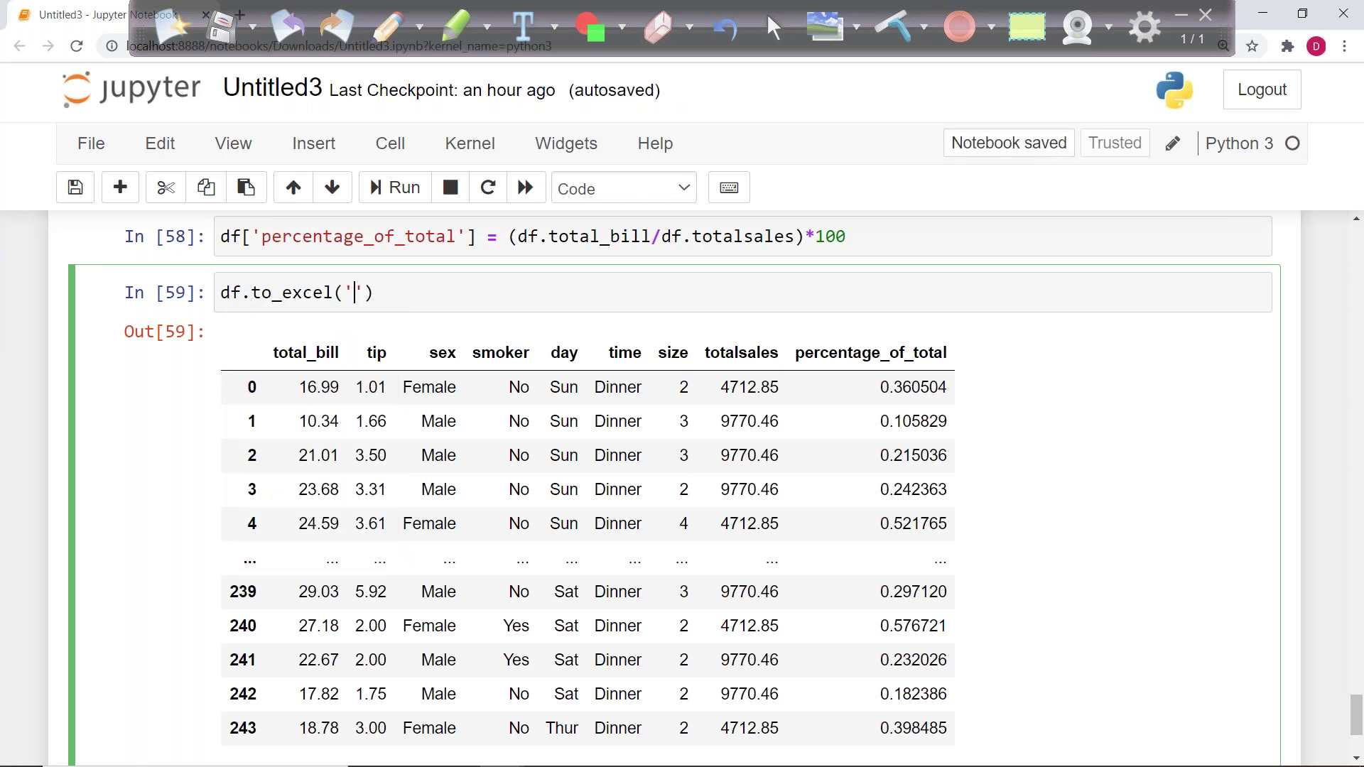
pyautogui.write('tips_fina')
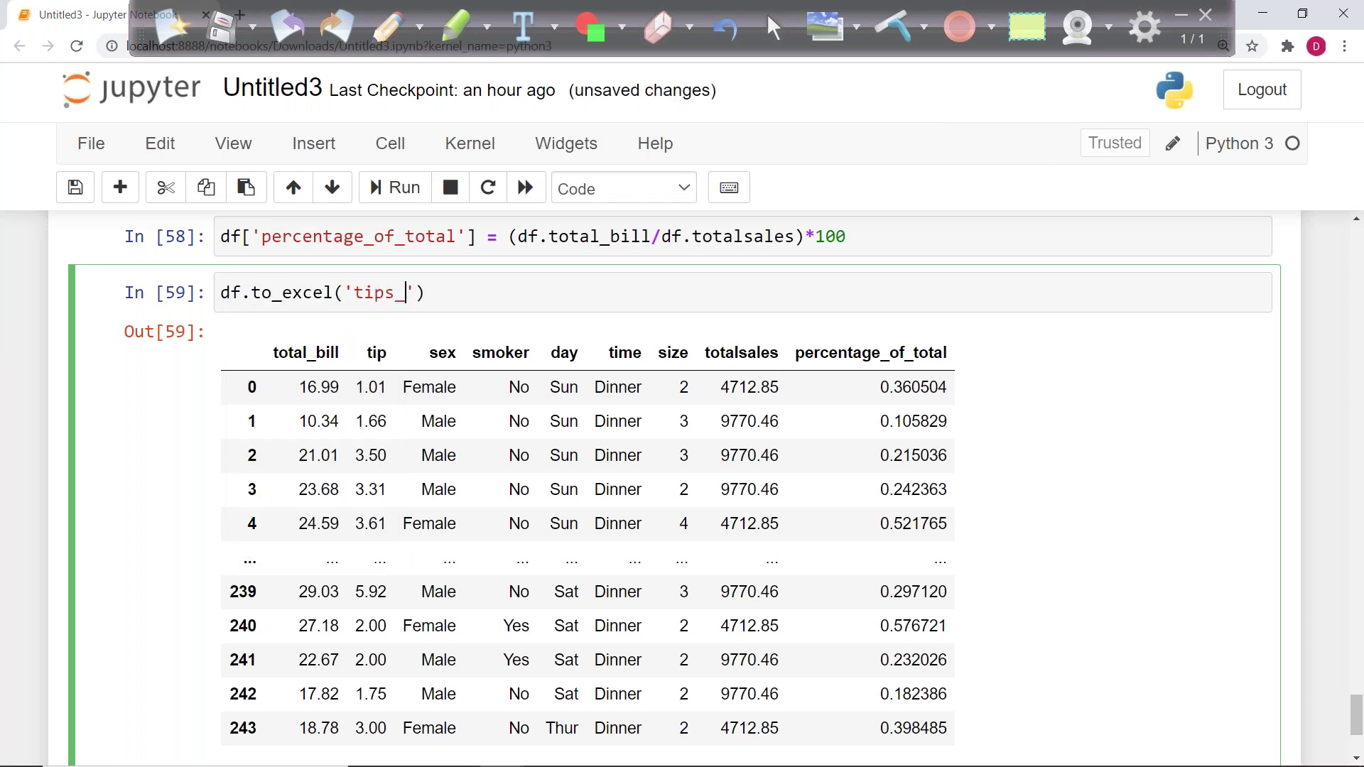
pyautogui.write('l.xlsx')
pyautogui.hotkey('ctrl', 'Return')
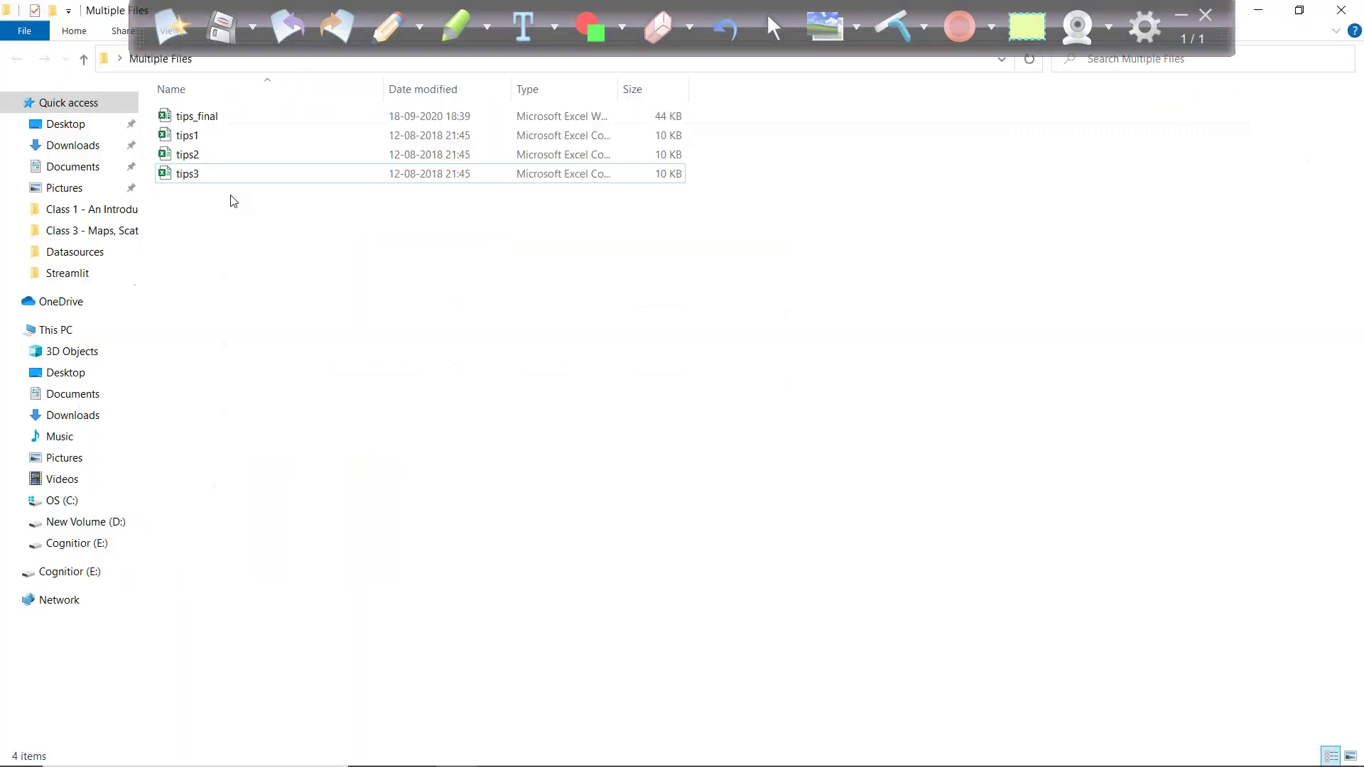
# Step: Open tips_final from the Multiple Files folder in Excel and auto-fit the width of all columns
pyautogui.click(203, 116)
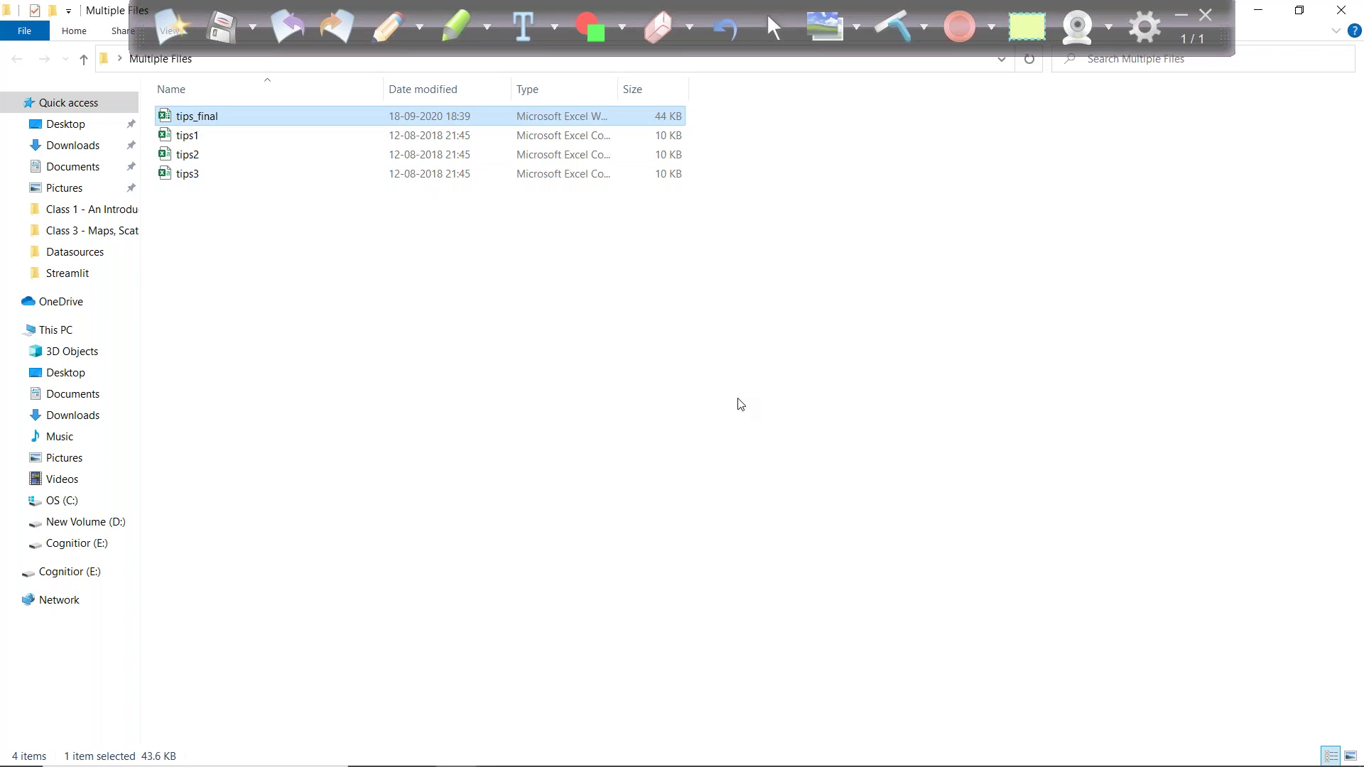
pyautogui.doubleClick(185, 119)
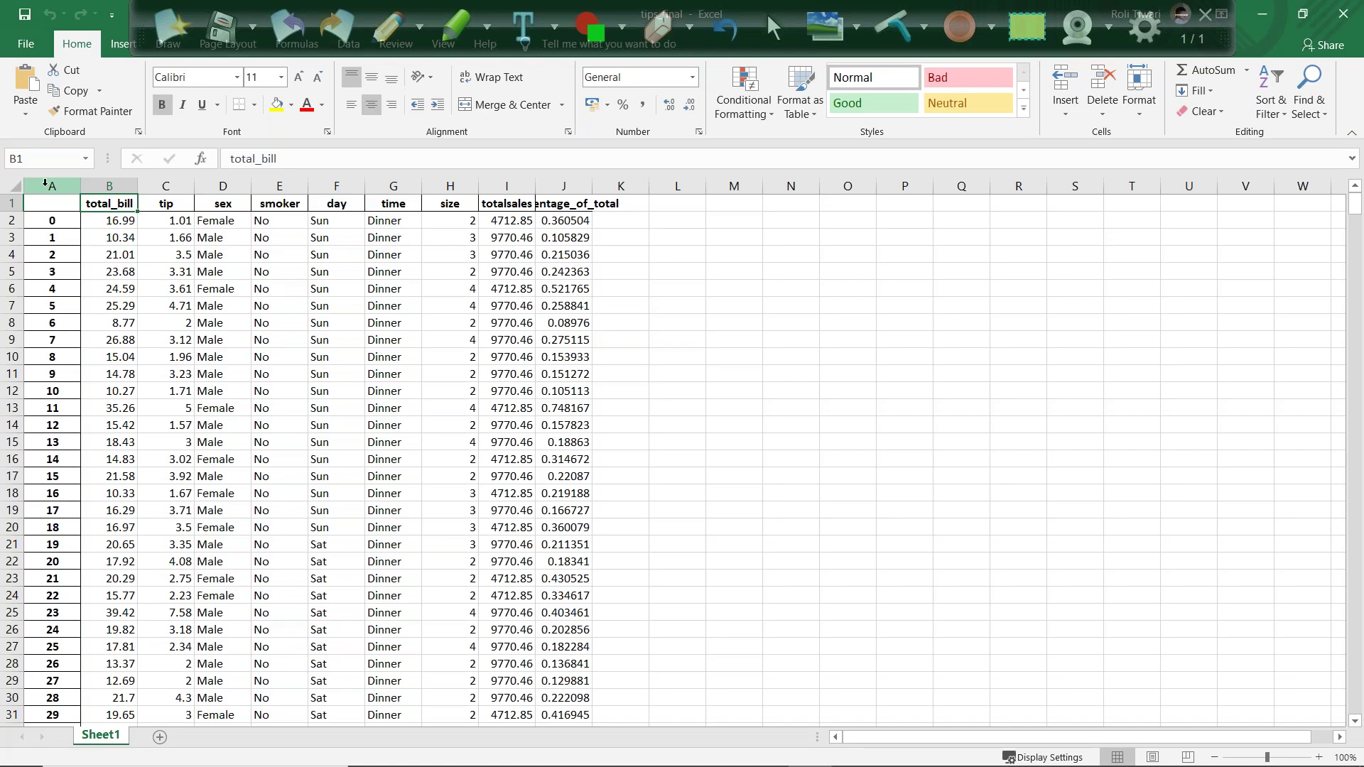
pyautogui.click(15, 185)
pyautogui.doubleClick(80, 185)
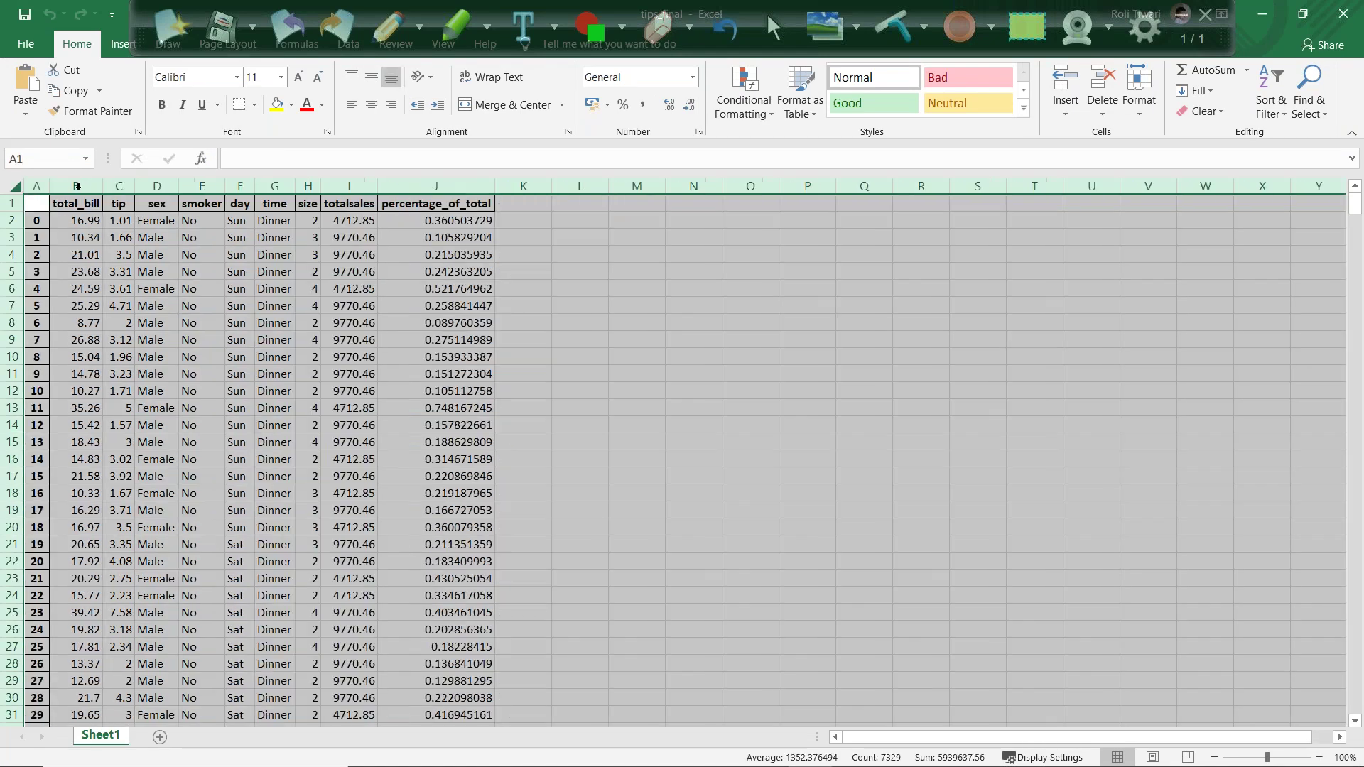
pyautogui.click(483, 357)
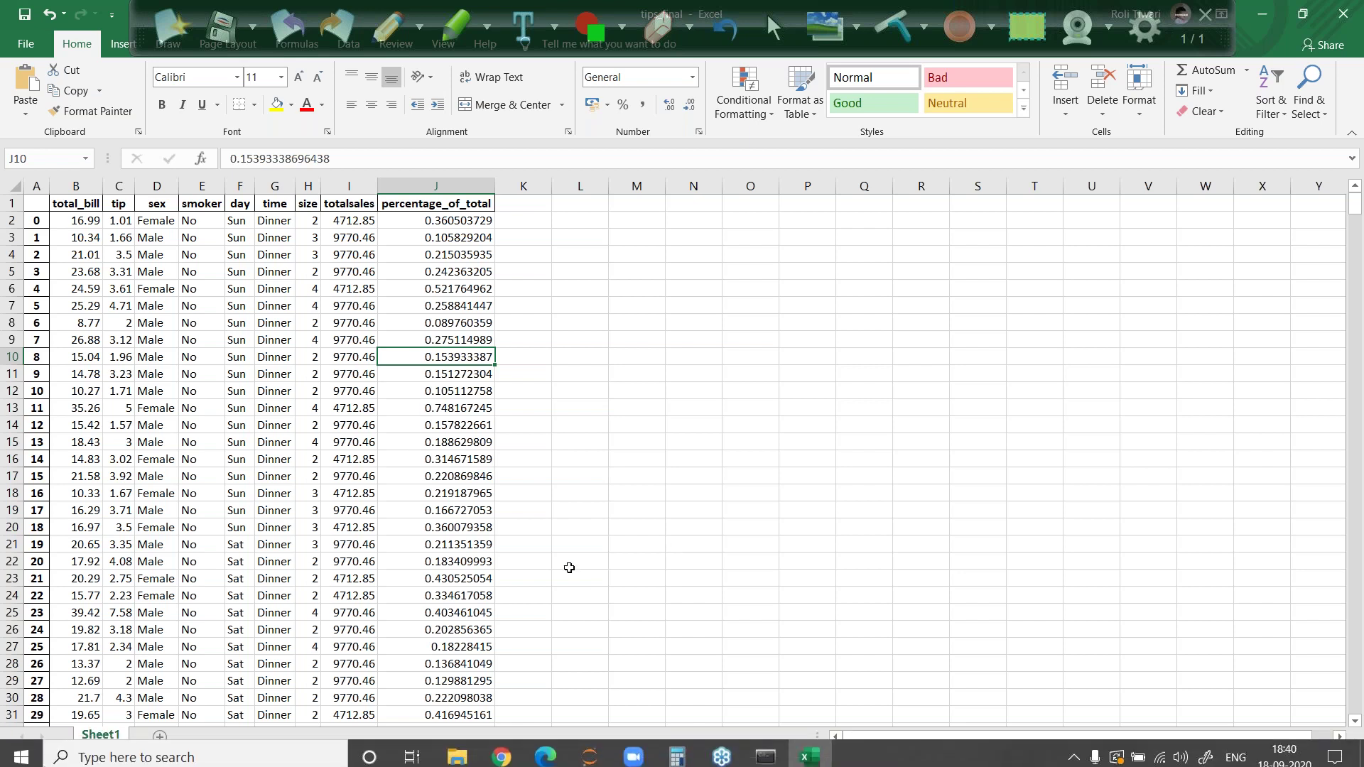
# Step: Look through the exported rows down to the last one, select row 733, and close the tips_final workbook
pyautogui.scroll(-20, 569, 568)
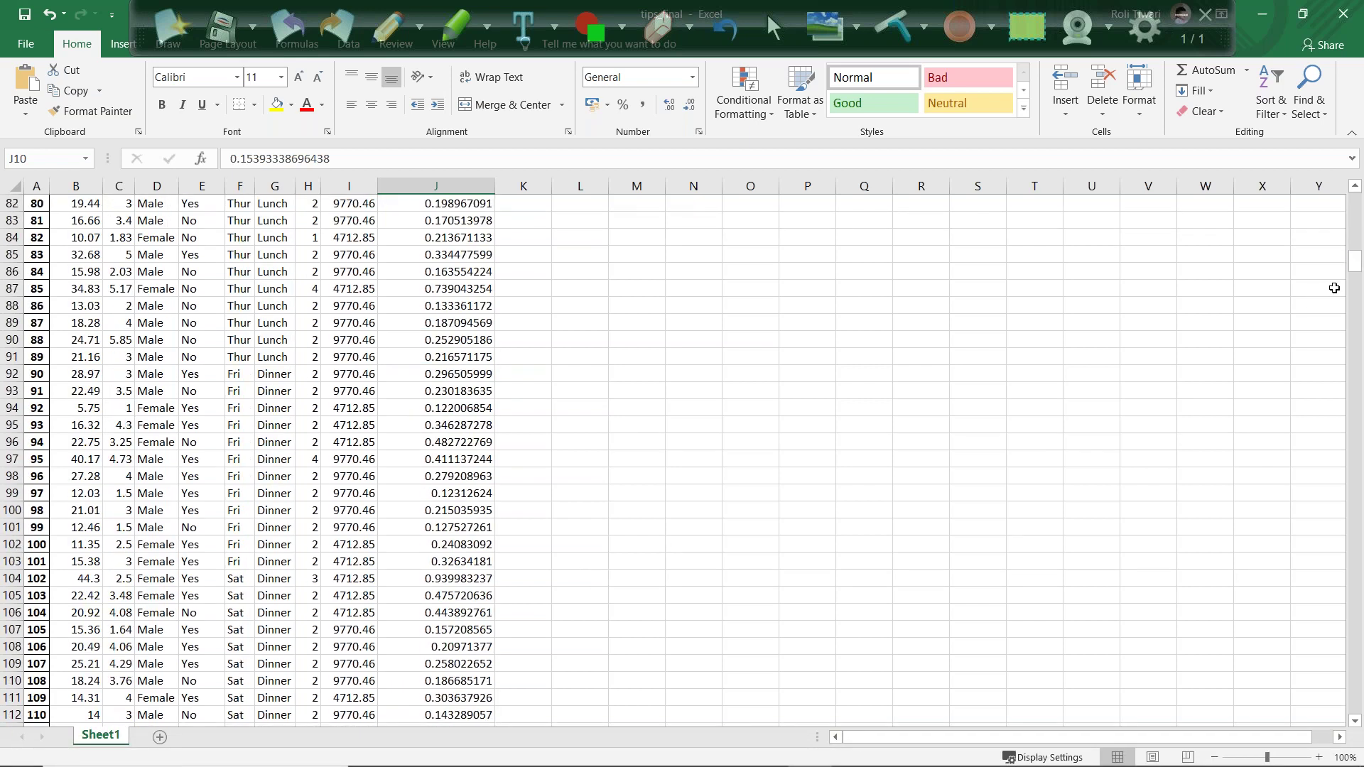
pyautogui.moveTo(1356, 267); pyautogui.dragTo(1331, 716)
pyautogui.scroll(-7, 1063, 600)
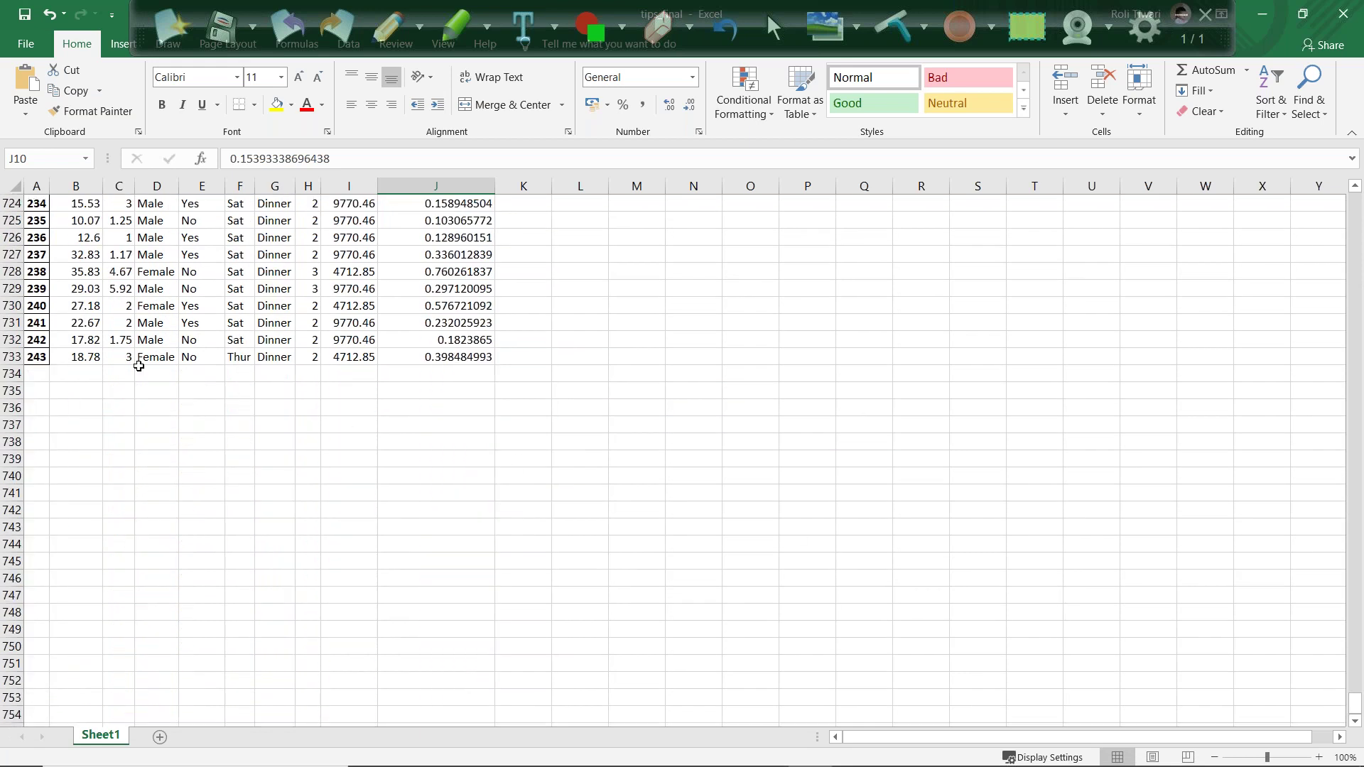
pyautogui.click(33, 356)
pyautogui.hotkey('shift', 'space')
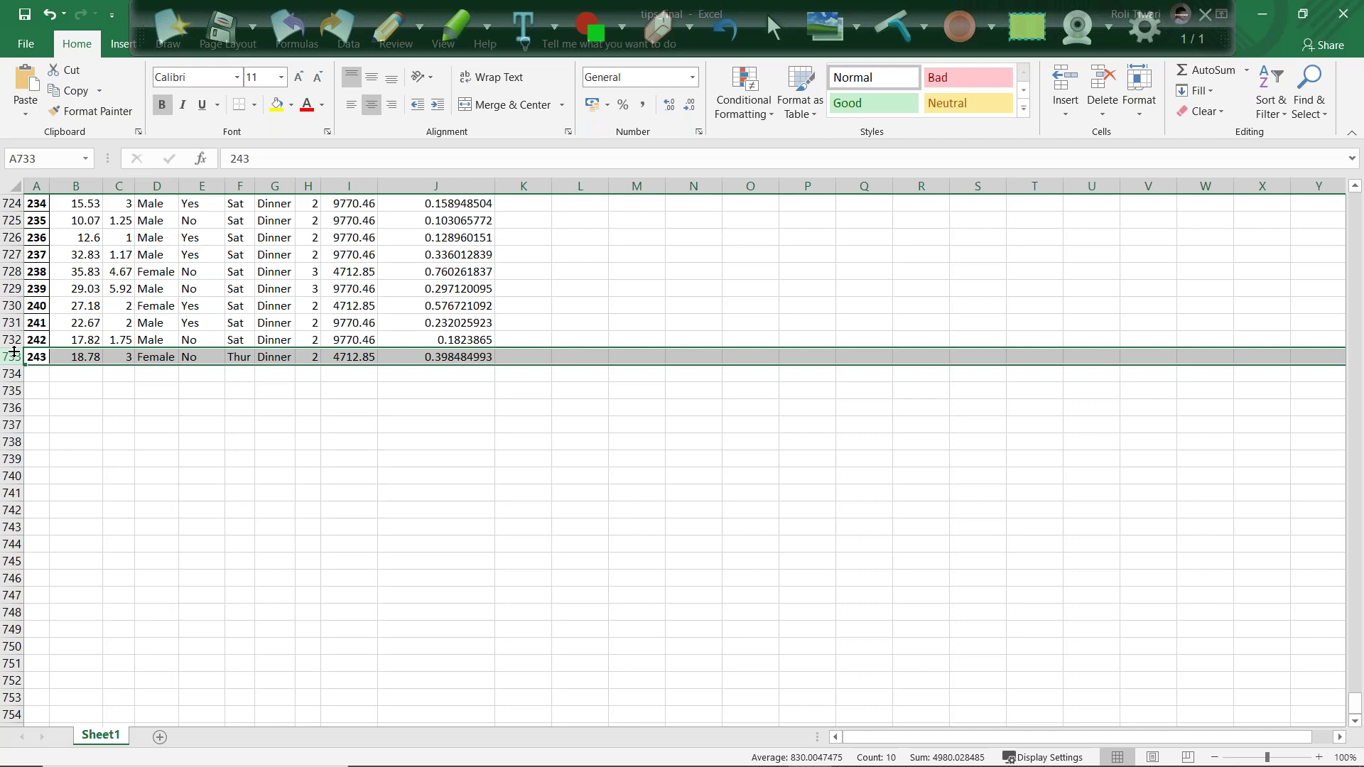
pyautogui.click(1095, 284)
pyautogui.click(1339, 28)
pyautogui.click(682, 414)
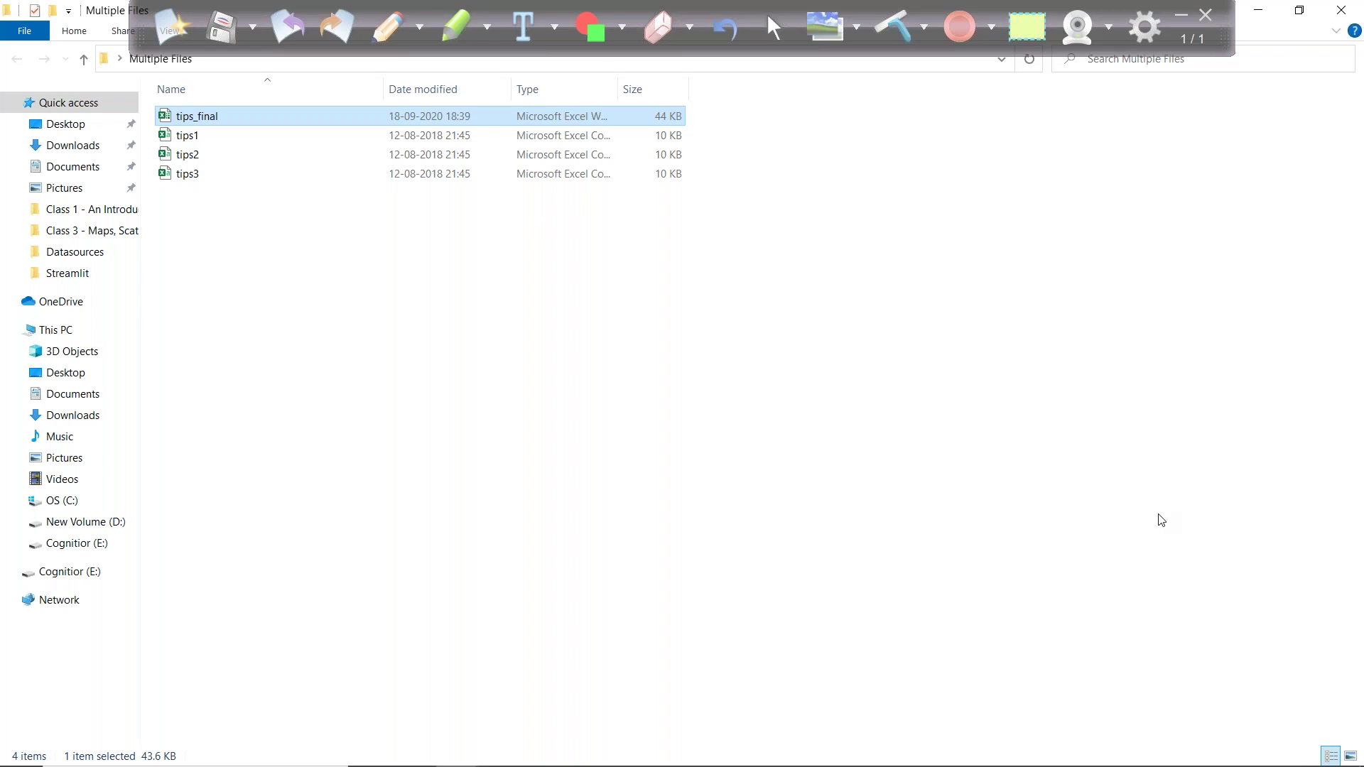
# Step: Return to the Jupyter notebook and add an empty cell below the df.to_excel cell
pyautogui.click(1267, 18)
pyautogui.click(547, 552)
pyautogui.press('Escape')
pyautogui.press('b')
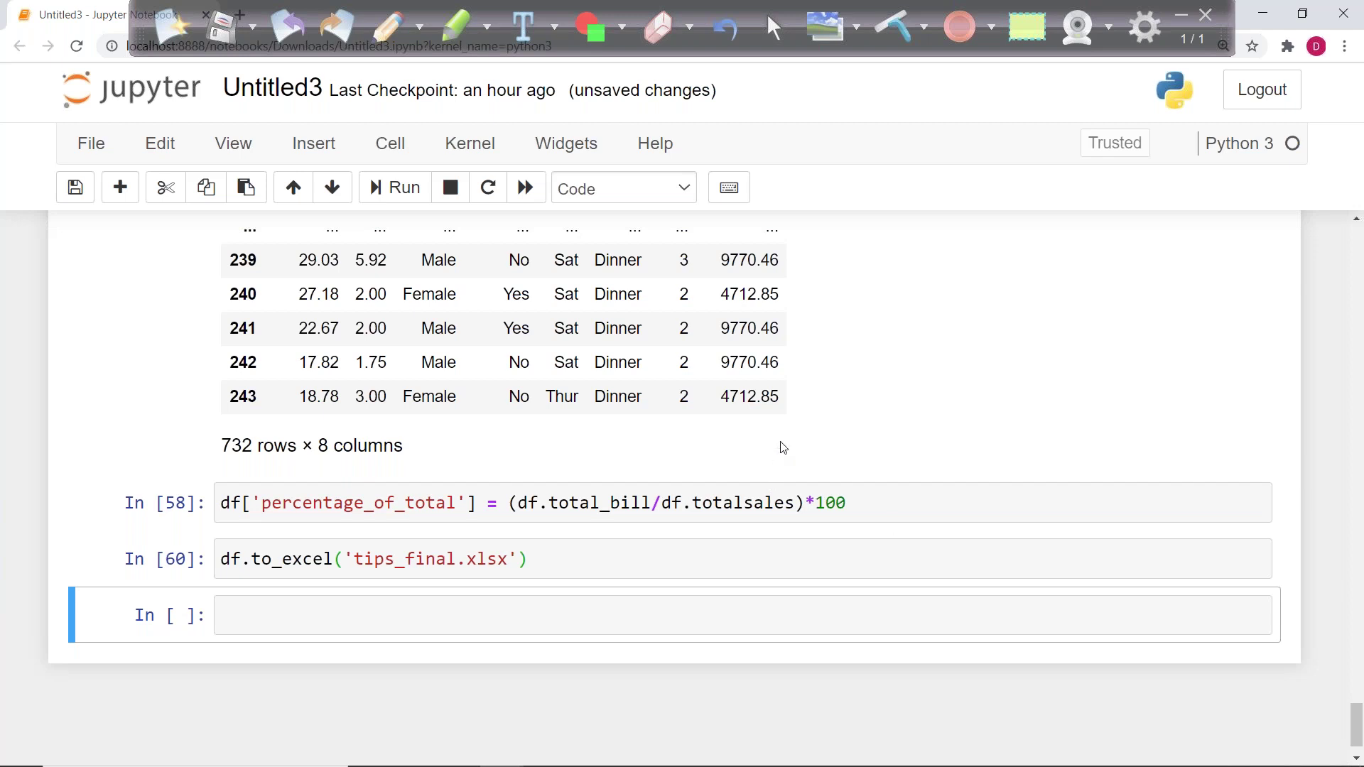
# Step: Open tips1 from the Multiple Files folder in Excel and dismiss the possible data loss notice
pyautogui.moveTo(645, 763)
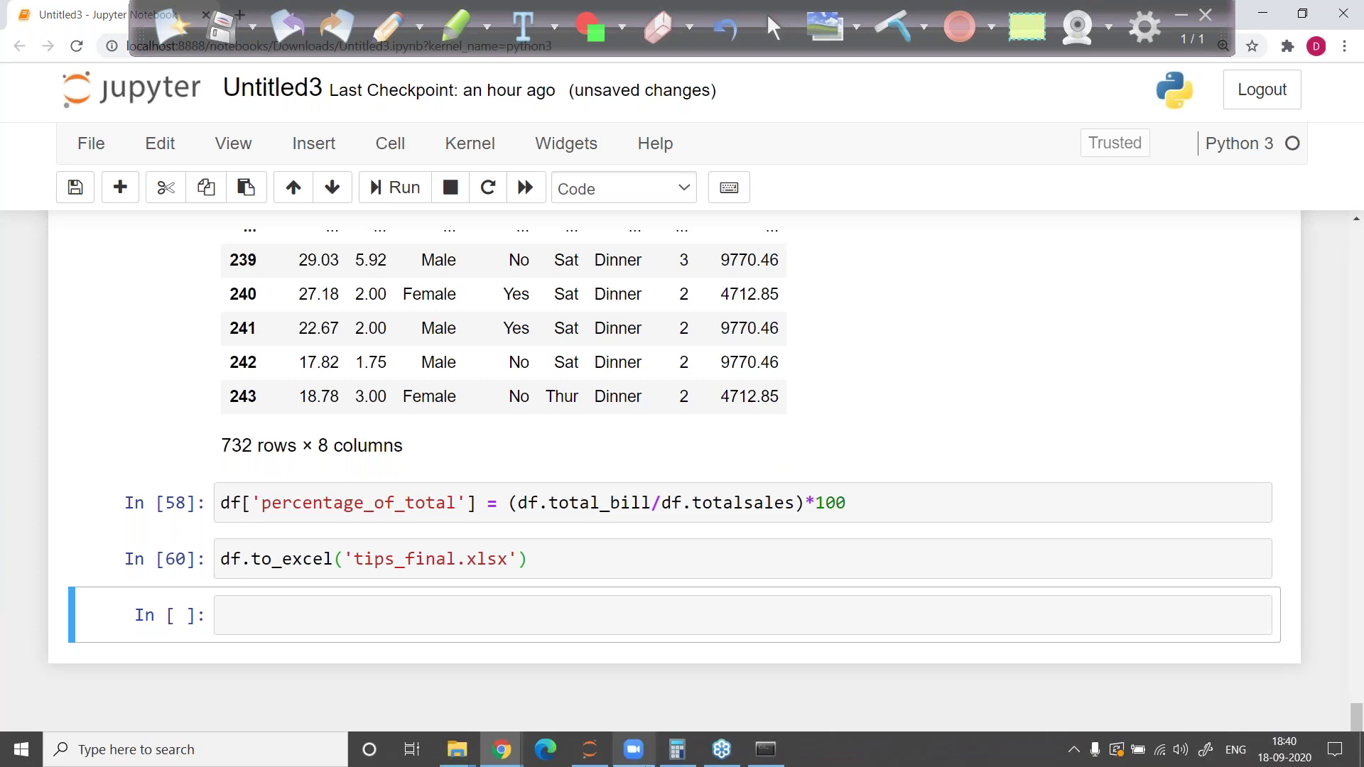
pyautogui.moveTo(457, 750)
pyautogui.click(502, 716)
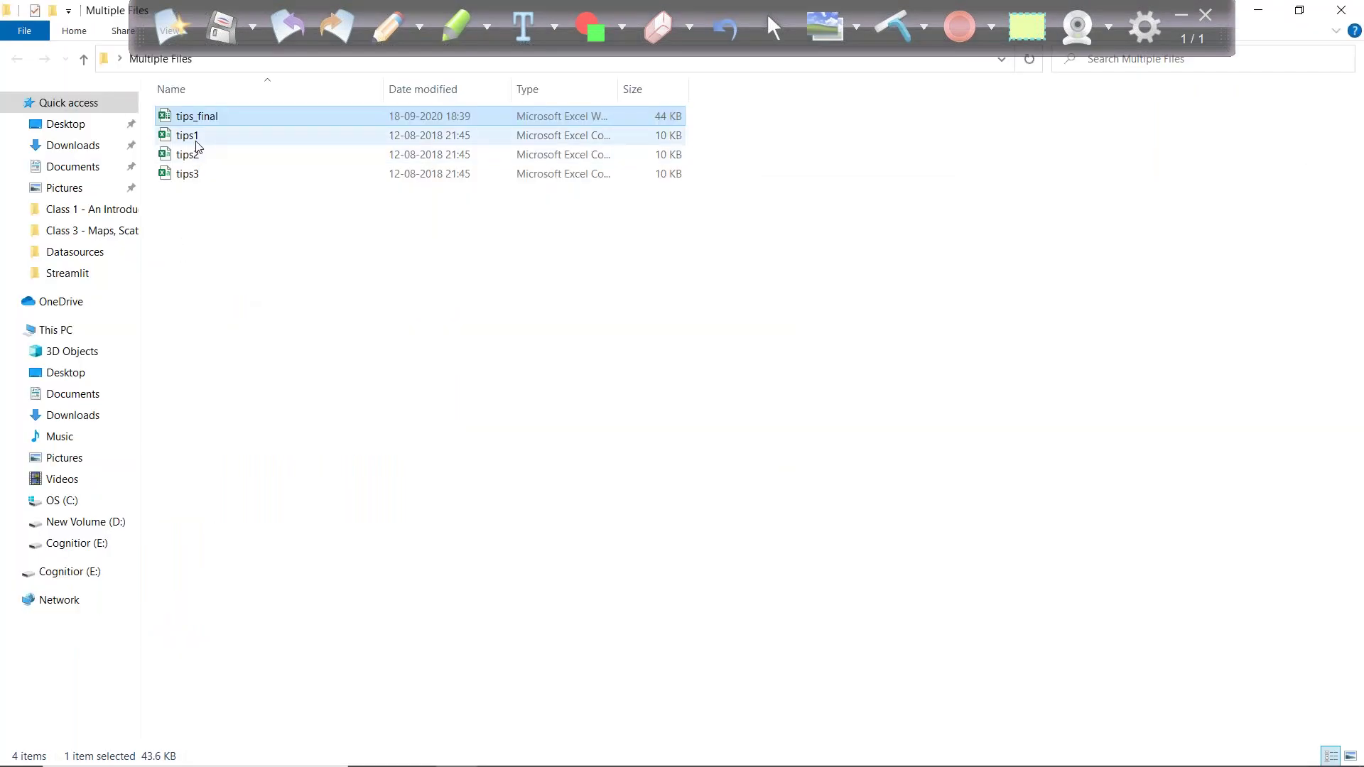
pyautogui.doubleClick(198, 145)
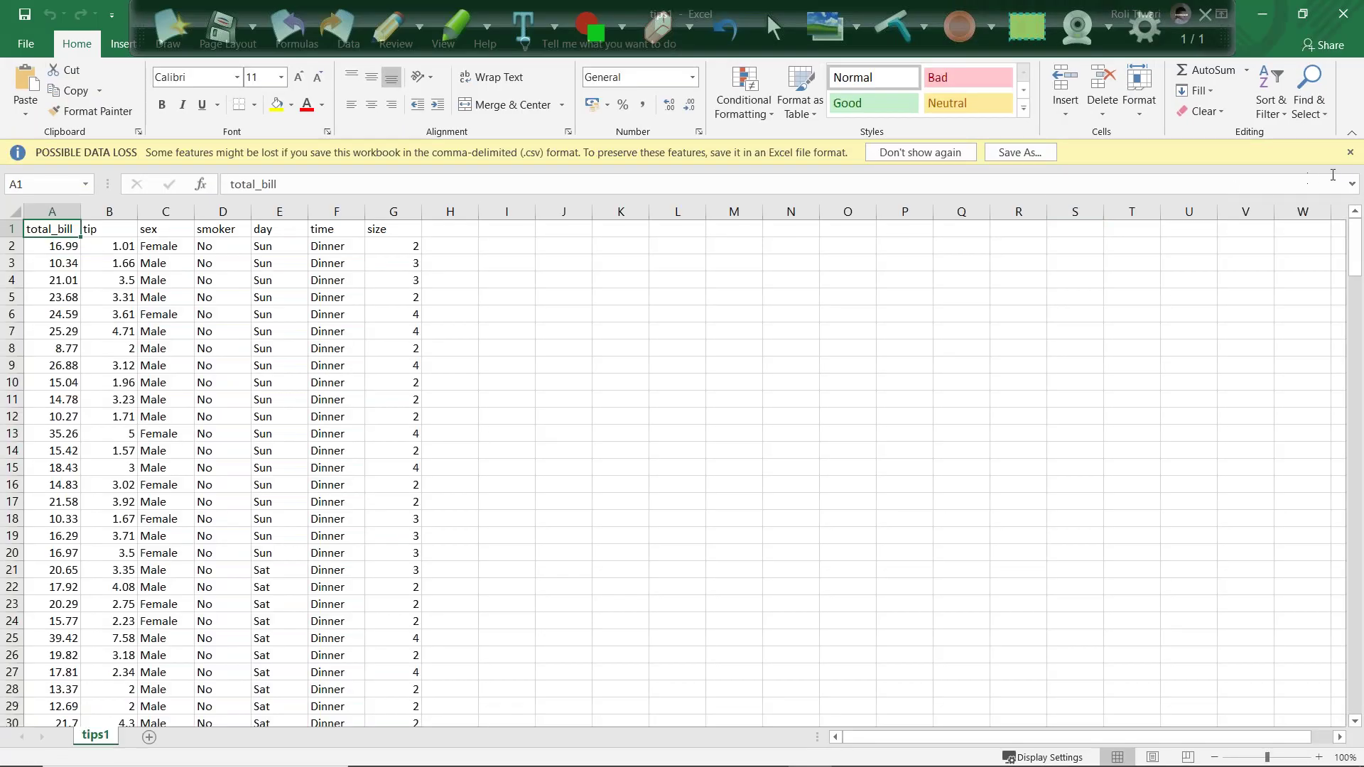
pyautogui.click(1350, 153)
pyautogui.click(872, 459)
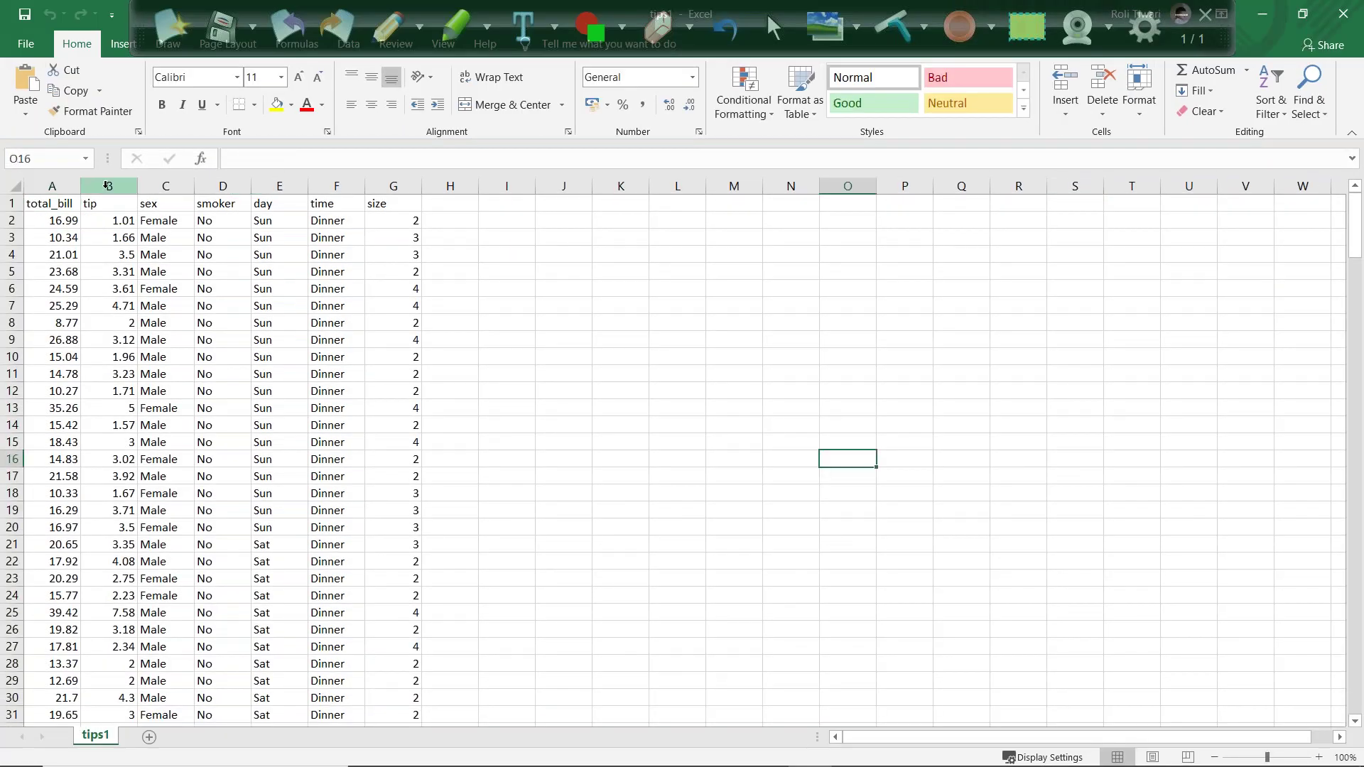
# Step: Copy the range A1:G12 of the tips1 sheet, including the header row, to the clipboard
pyautogui.click(62, 204)
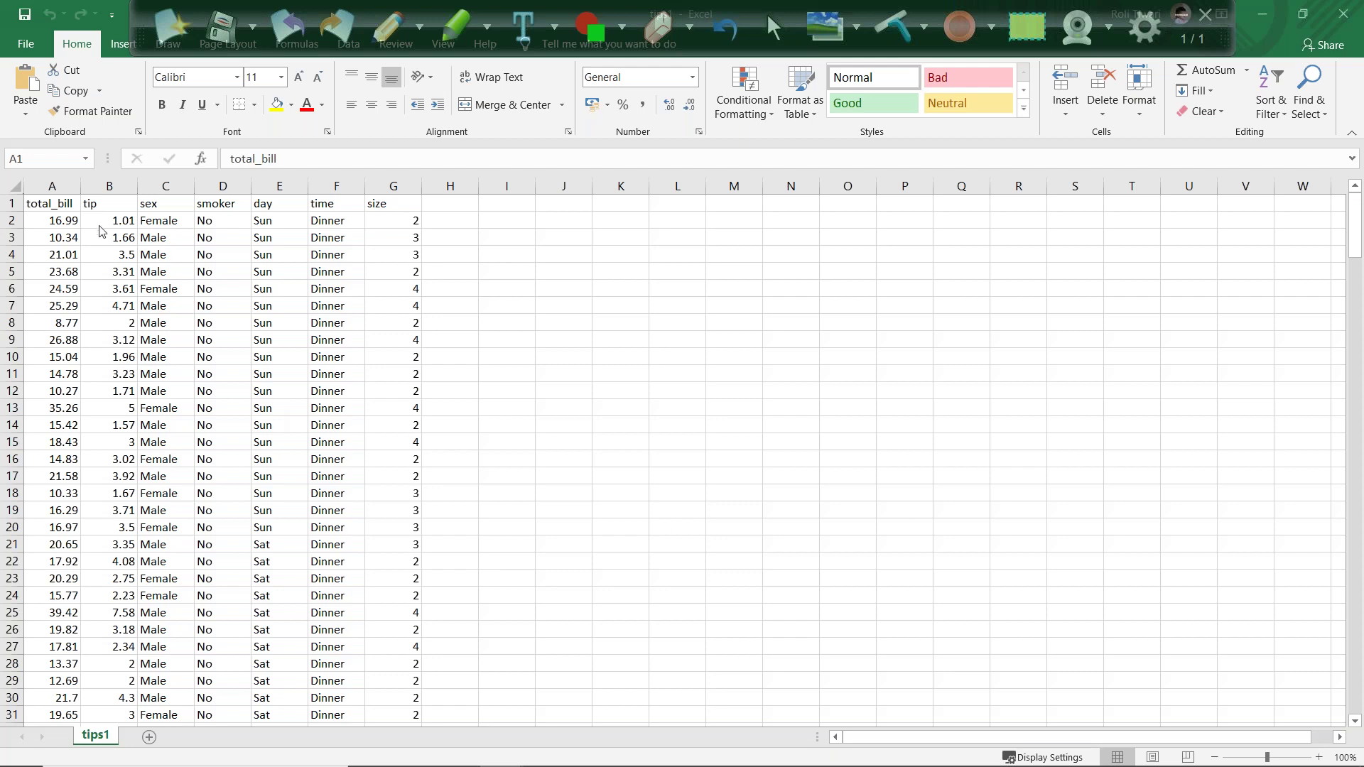
pyautogui.click(73, 210)
pyautogui.keyDown('shift'); pyautogui.click(377, 390); pyautogui.keyUp('shift')
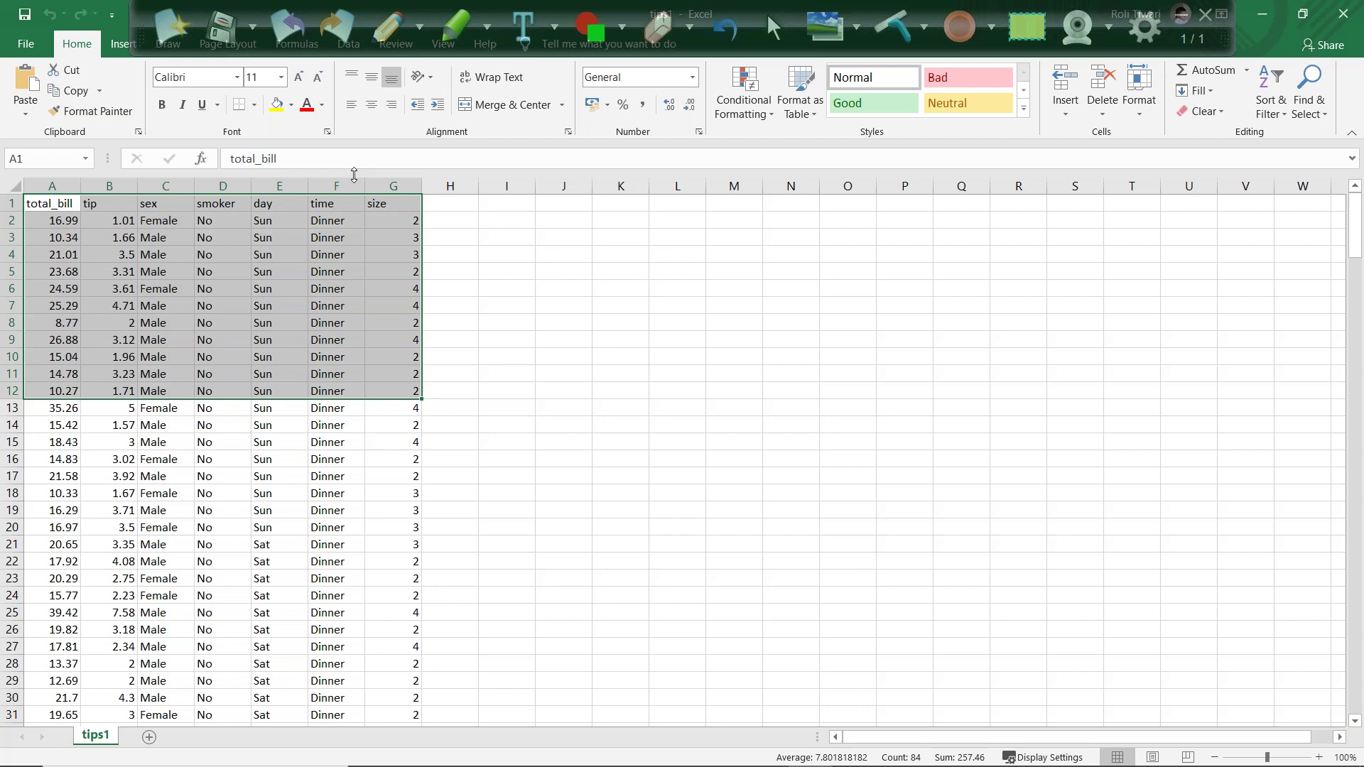
pyautogui.hotkey('ctrl', 'c')
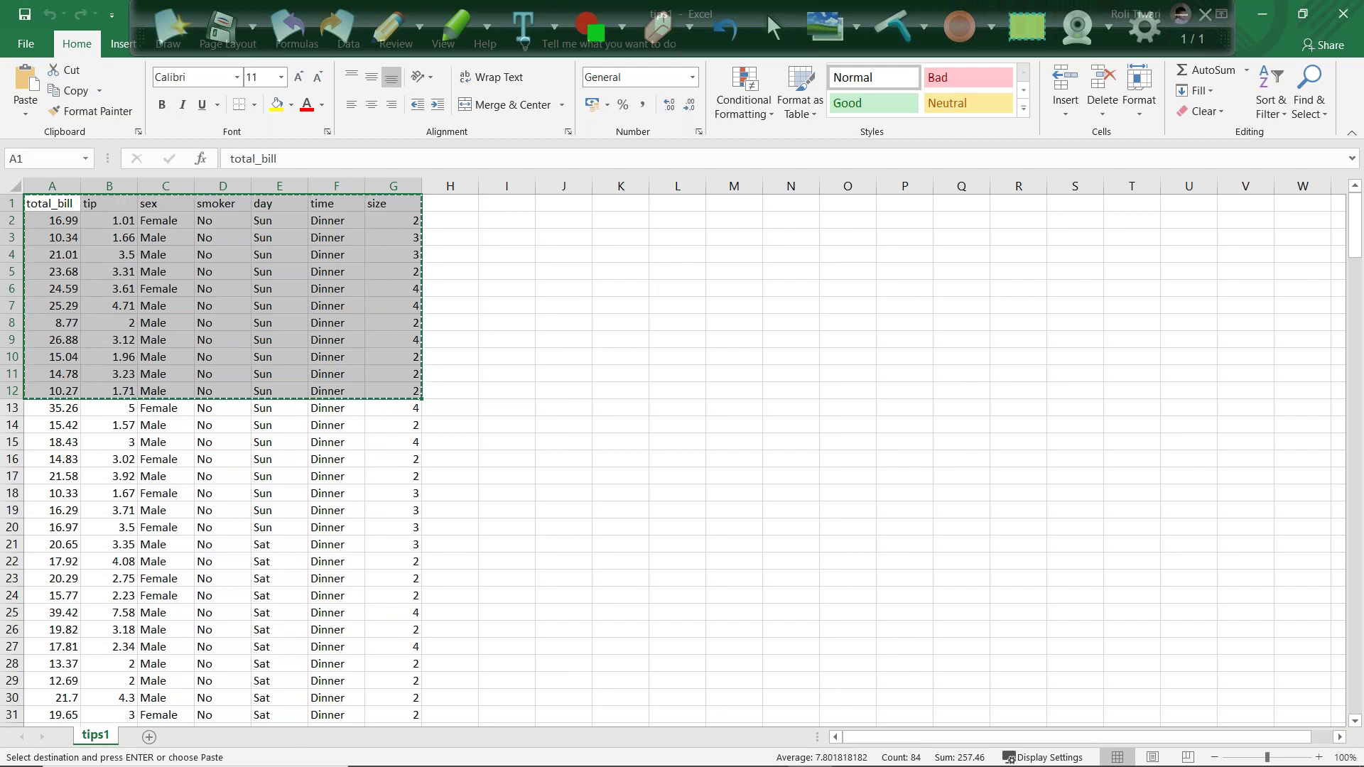
# Step: Switch to the Jupyter notebook, run pd.read_clipboard() in the empty last cell, and look through its output
pyautogui.hotkey('alt', 'Tab')
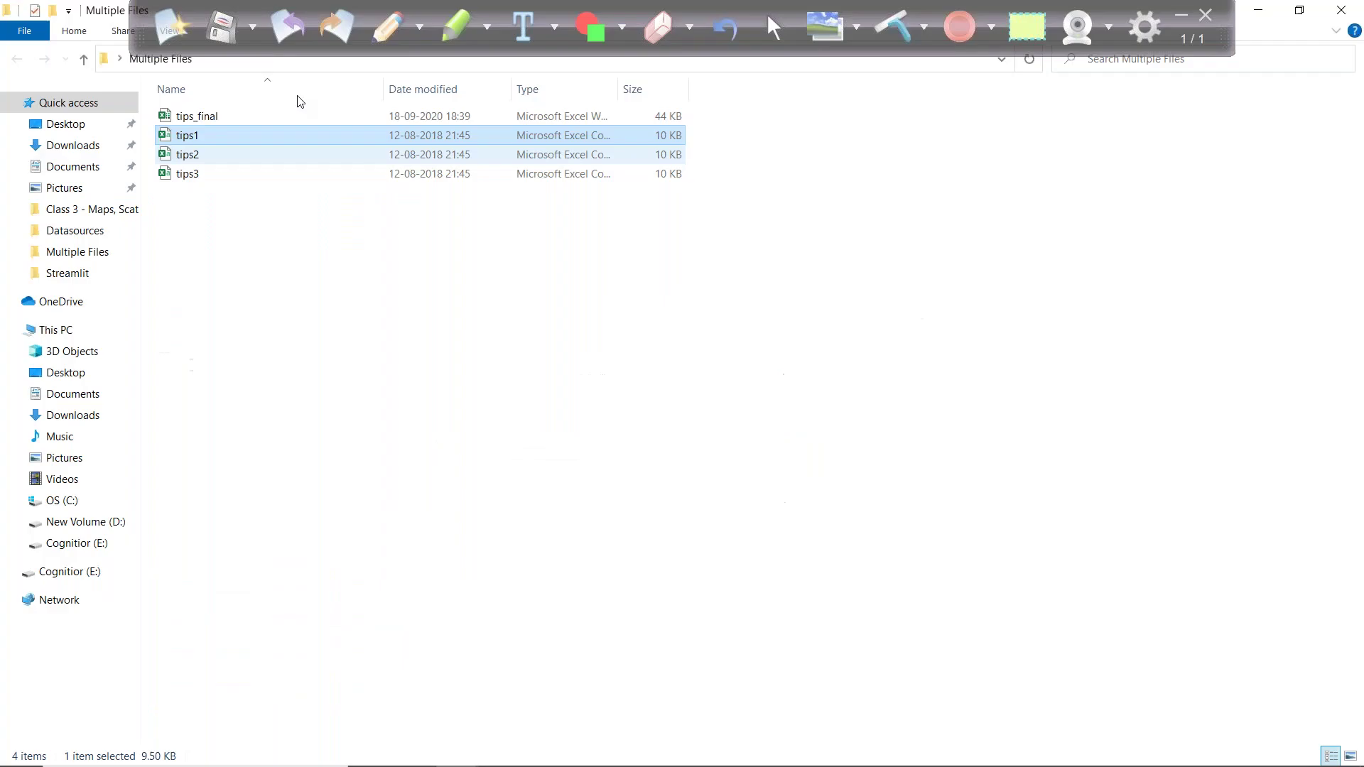
pyautogui.hotkey('alt', 'Tab')
pyautogui.hotkey('alt', 'Tab')
pyautogui.hotkey('alt', 'Tab')
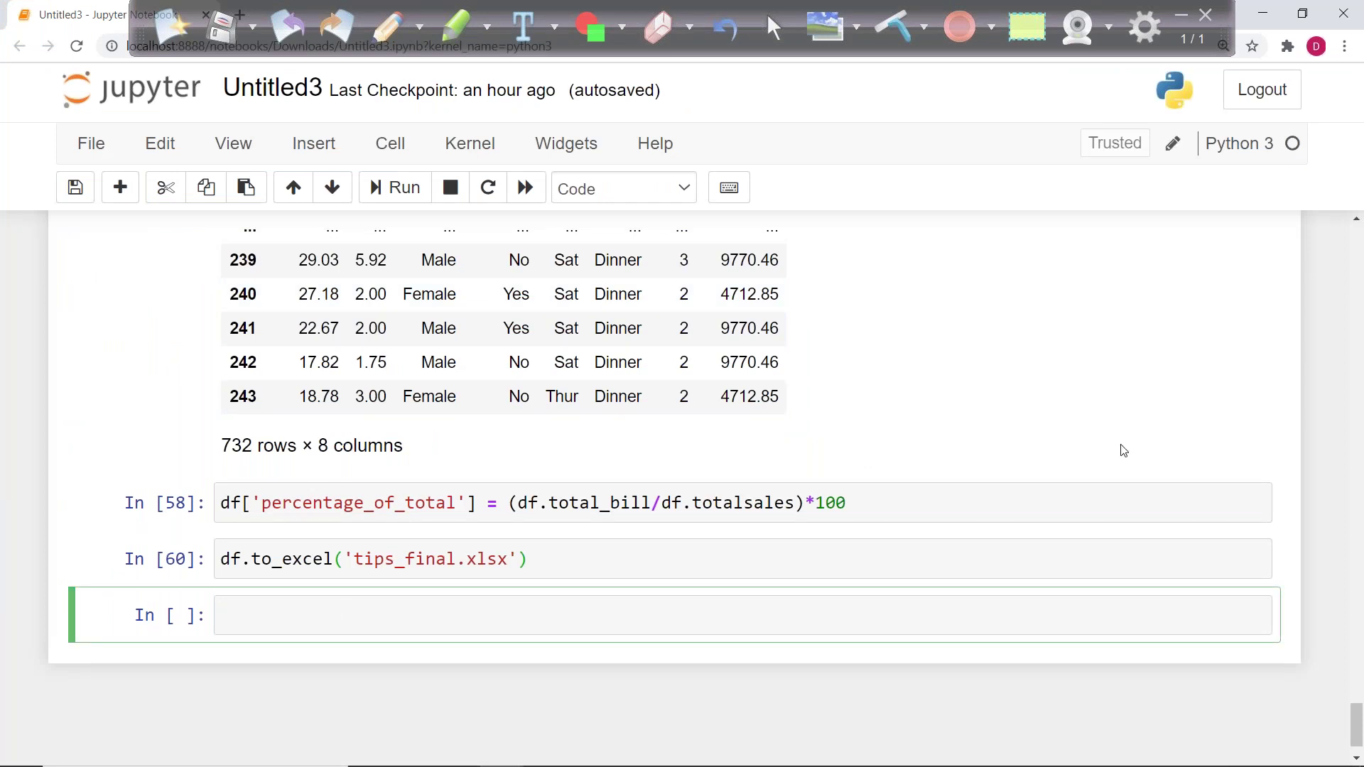
pyautogui.write('pd.')
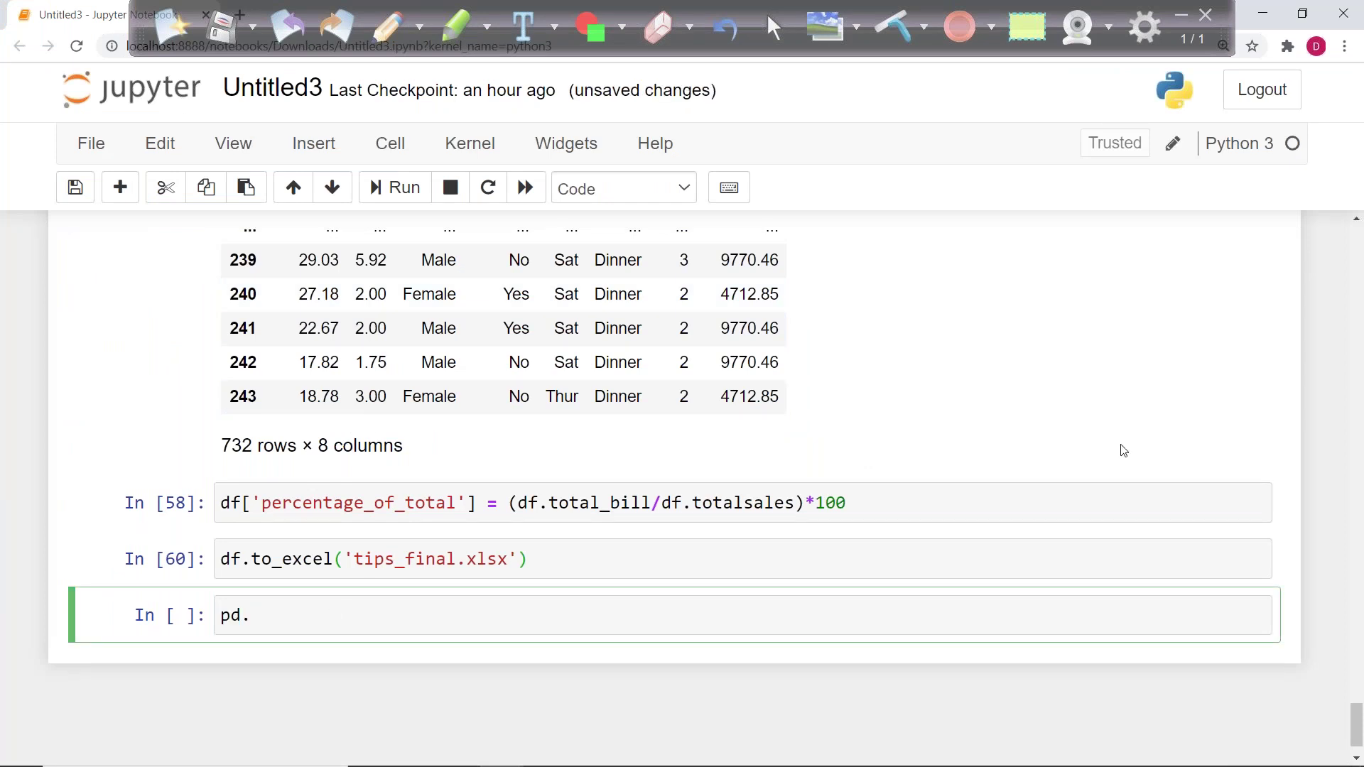
pyautogui.write('re')
pyautogui.press('Tab')
pyautogui.press('Return')
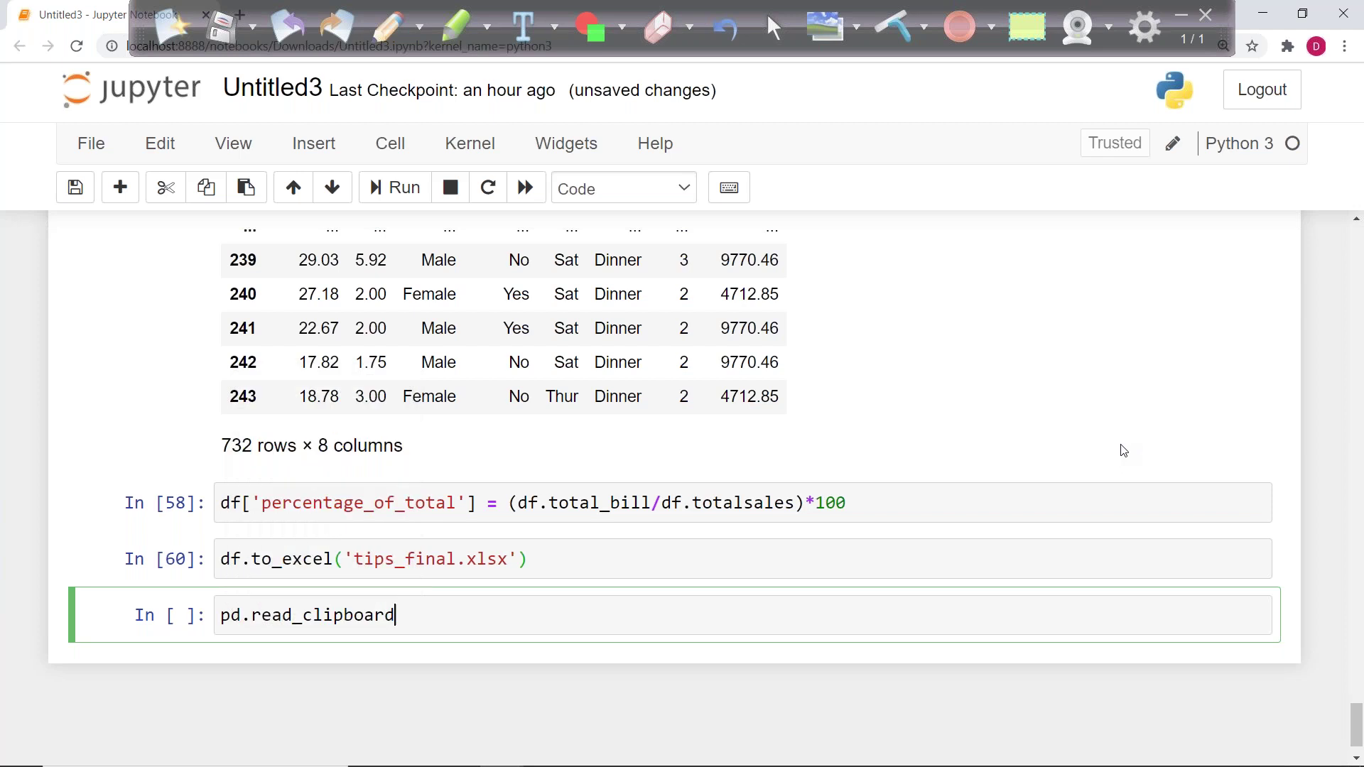
pyautogui.write('(')
pyautogui.hotkey('ctrl', 'Return')
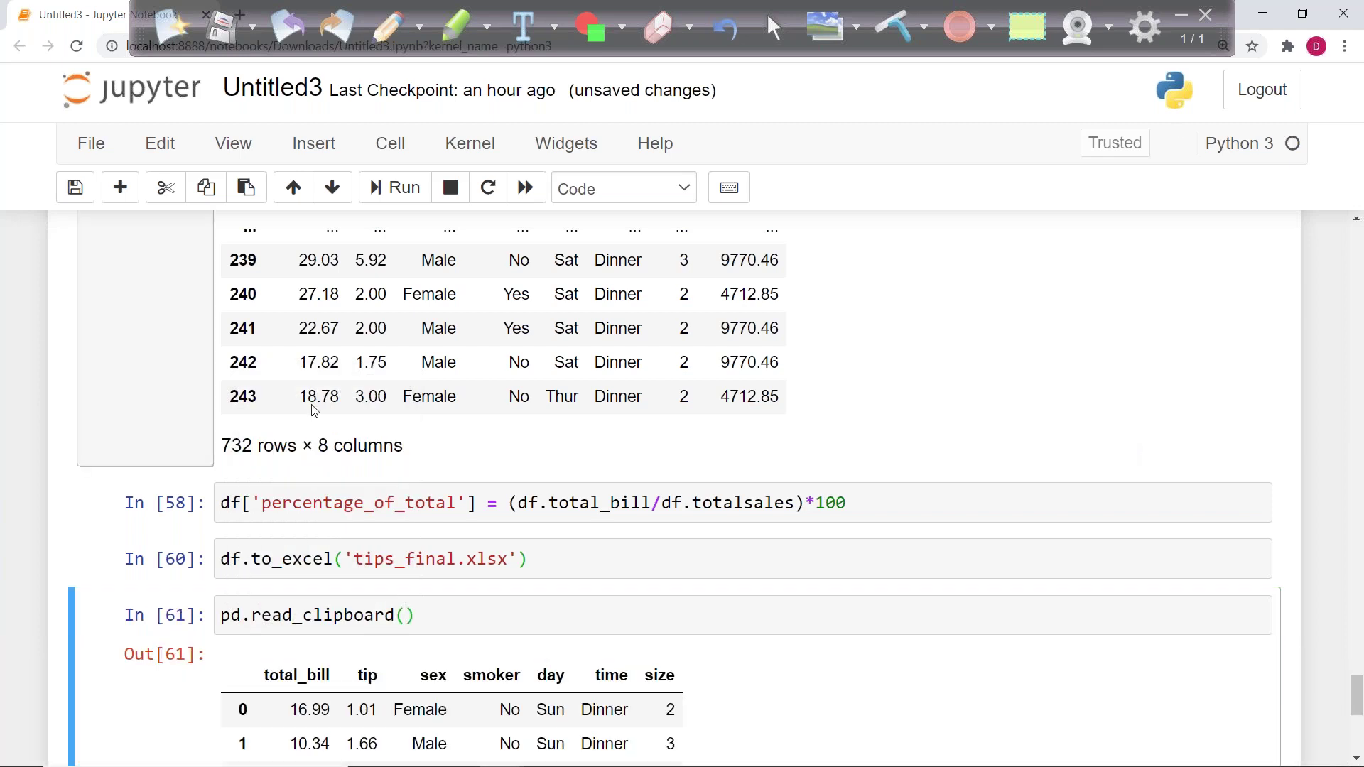
pyautogui.scroll(-6, 495, 441)
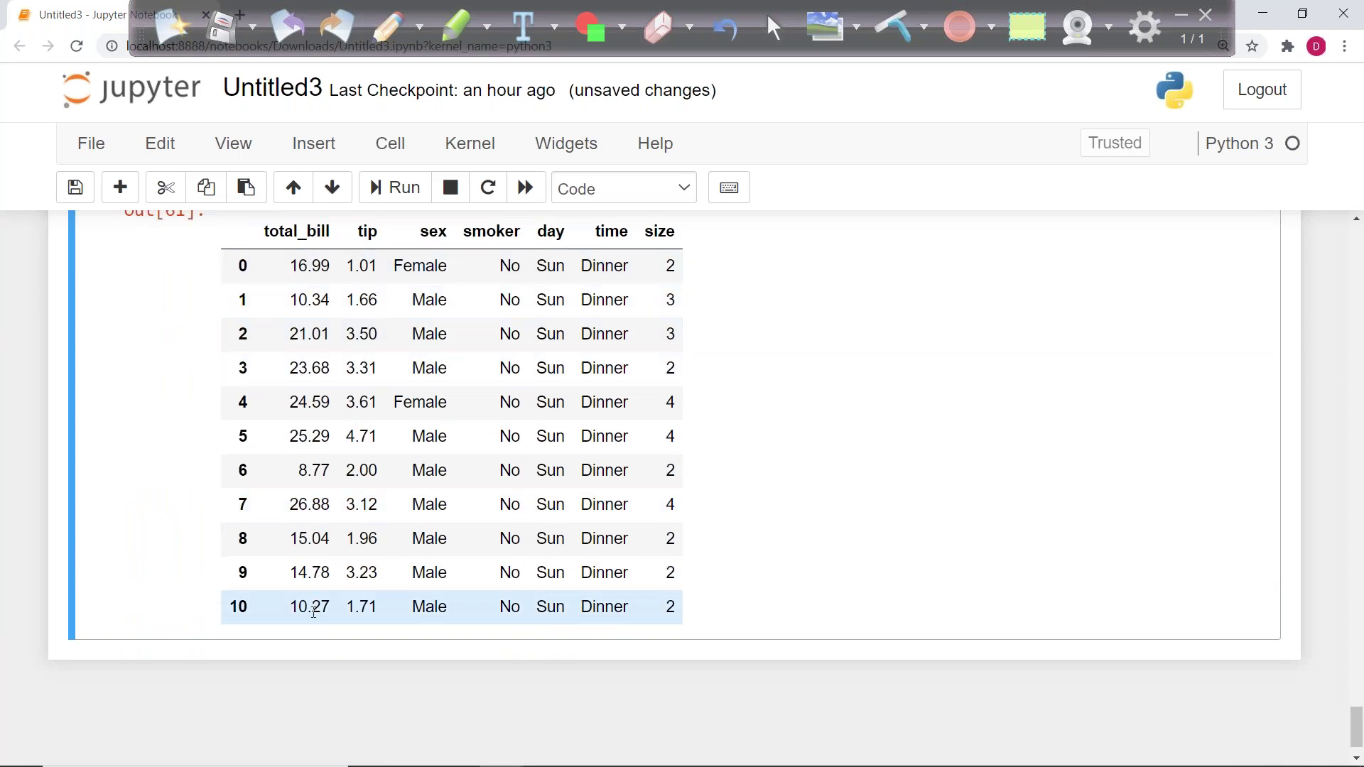
# Step: Switch back to the tips1 sheet in Excel and copy the range A7:G13, without the header row
pyautogui.hotkey('alt', 'Tab')
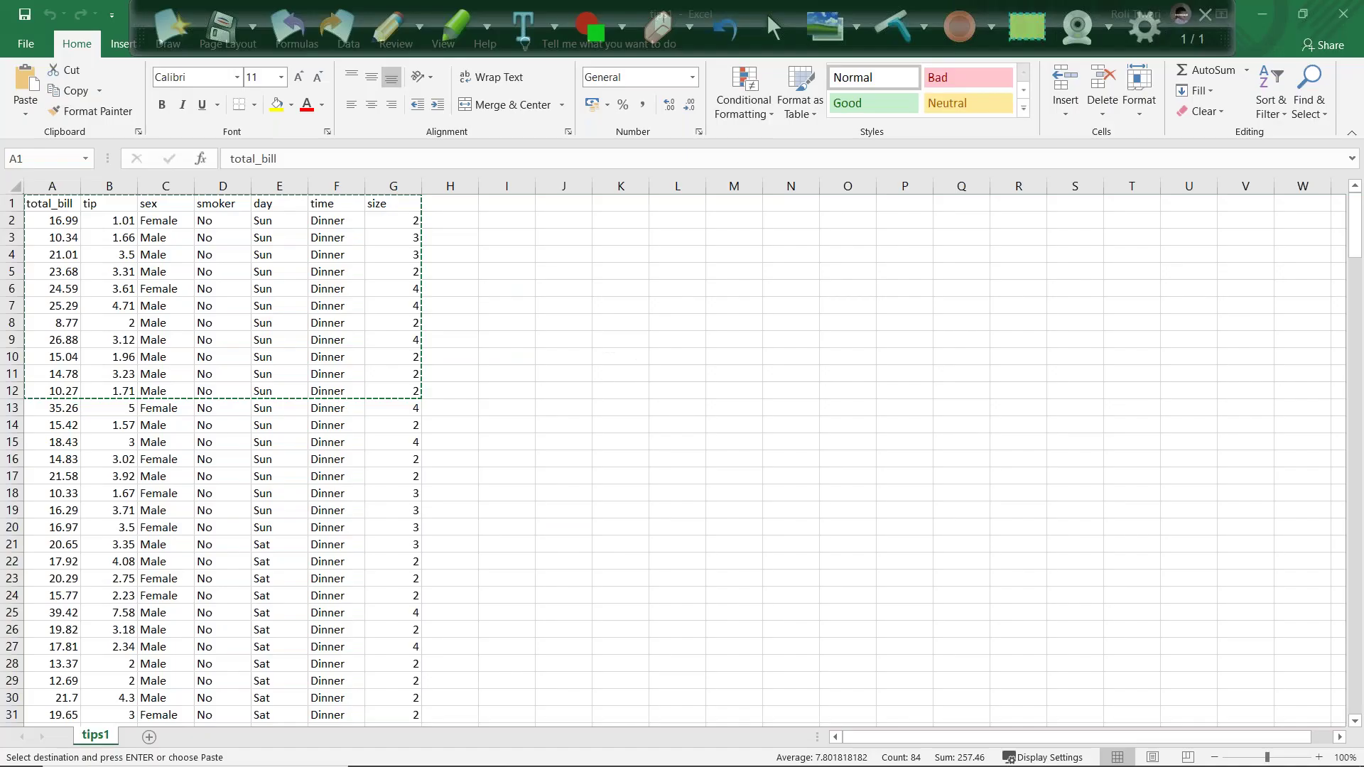
pyautogui.click(51, 220)
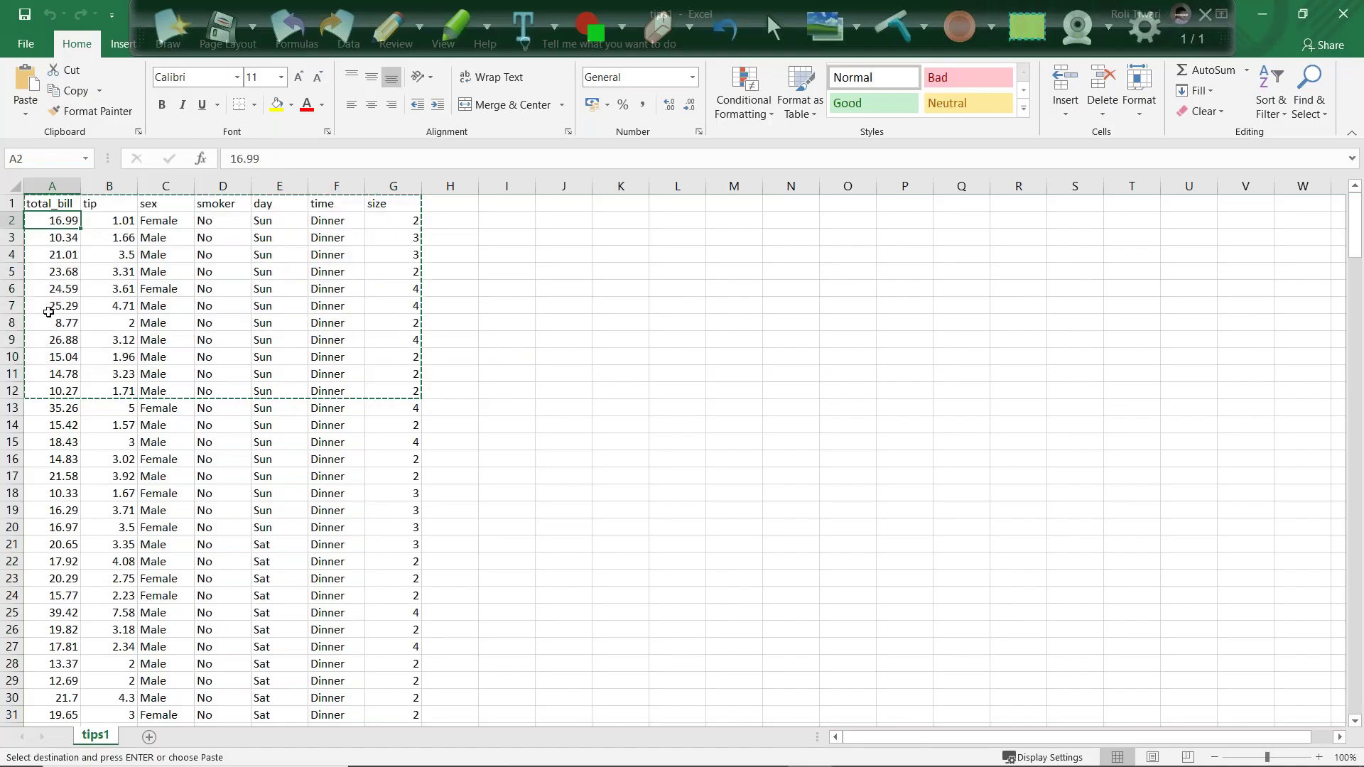
pyautogui.click(46, 387)
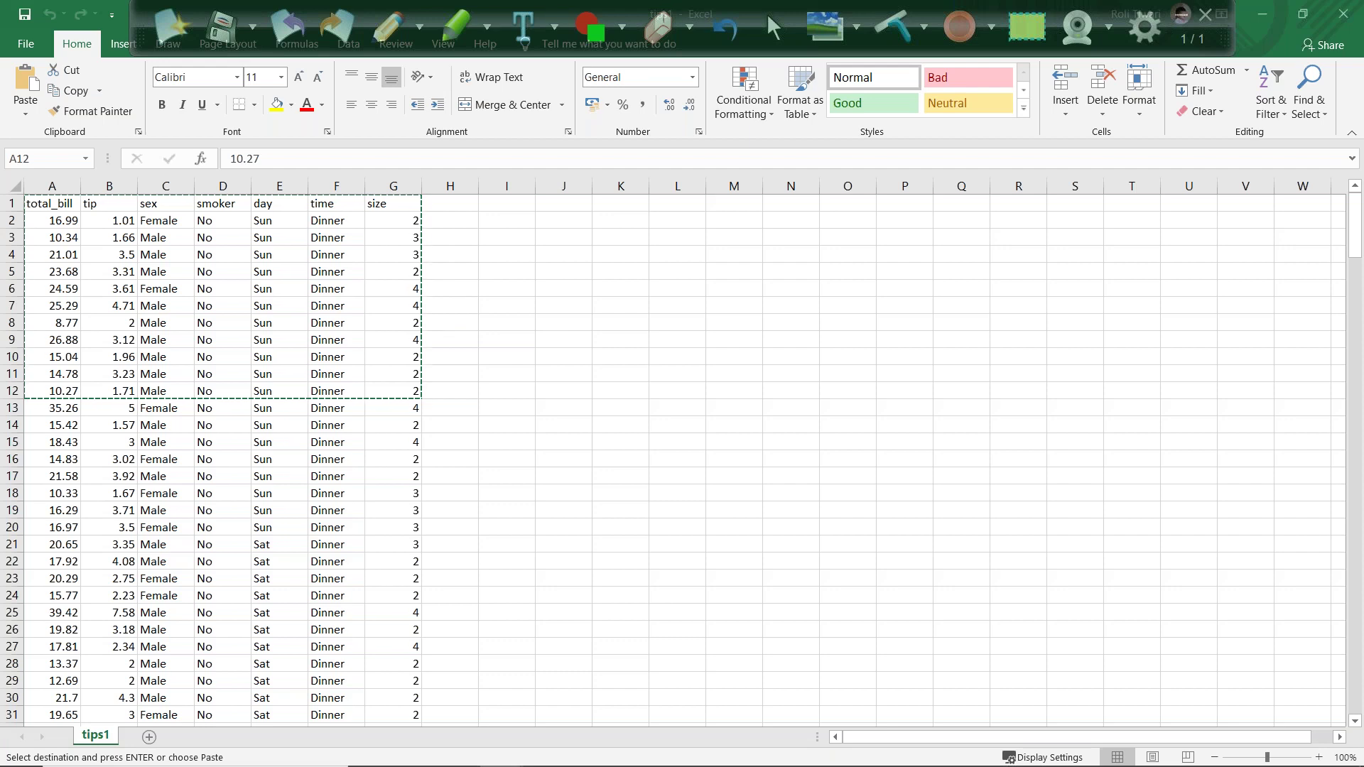
pyautogui.hotkey('alt', 'Tab')
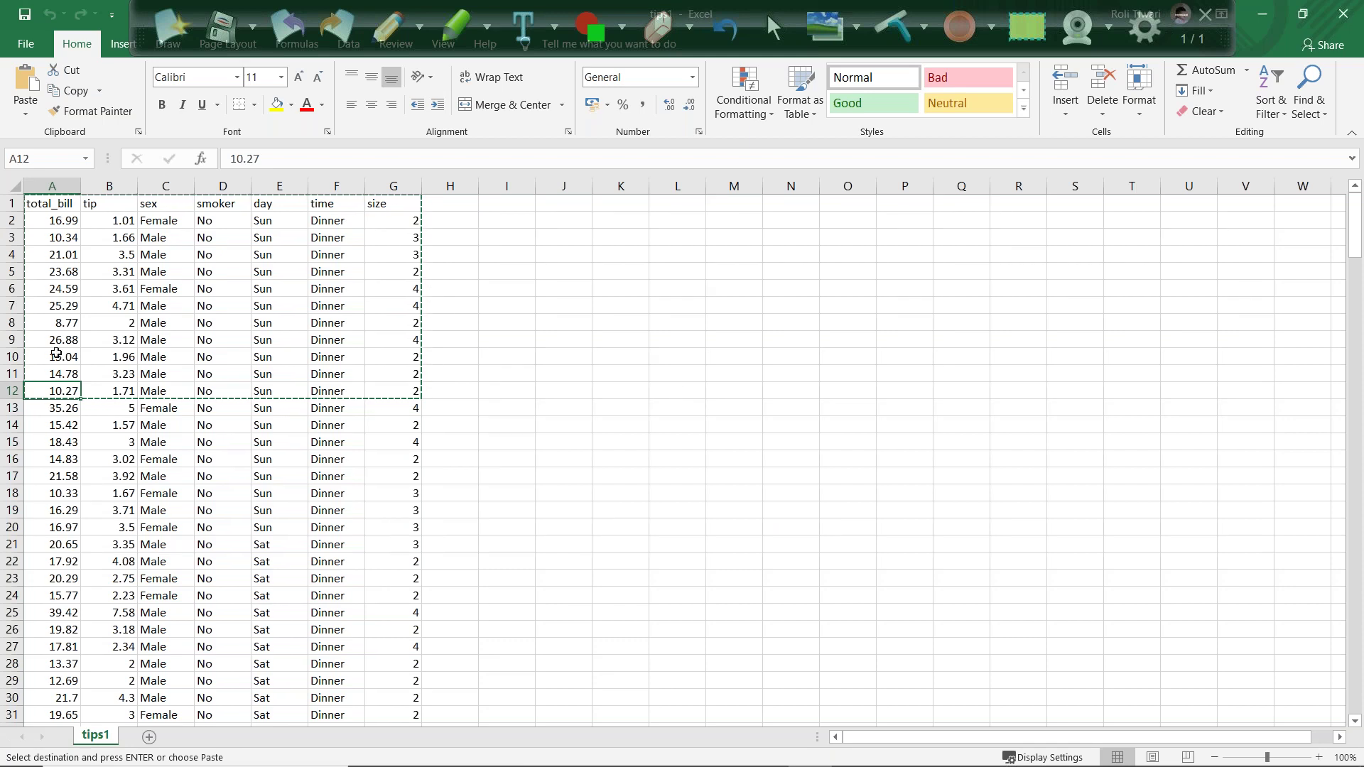
pyautogui.click(55, 304)
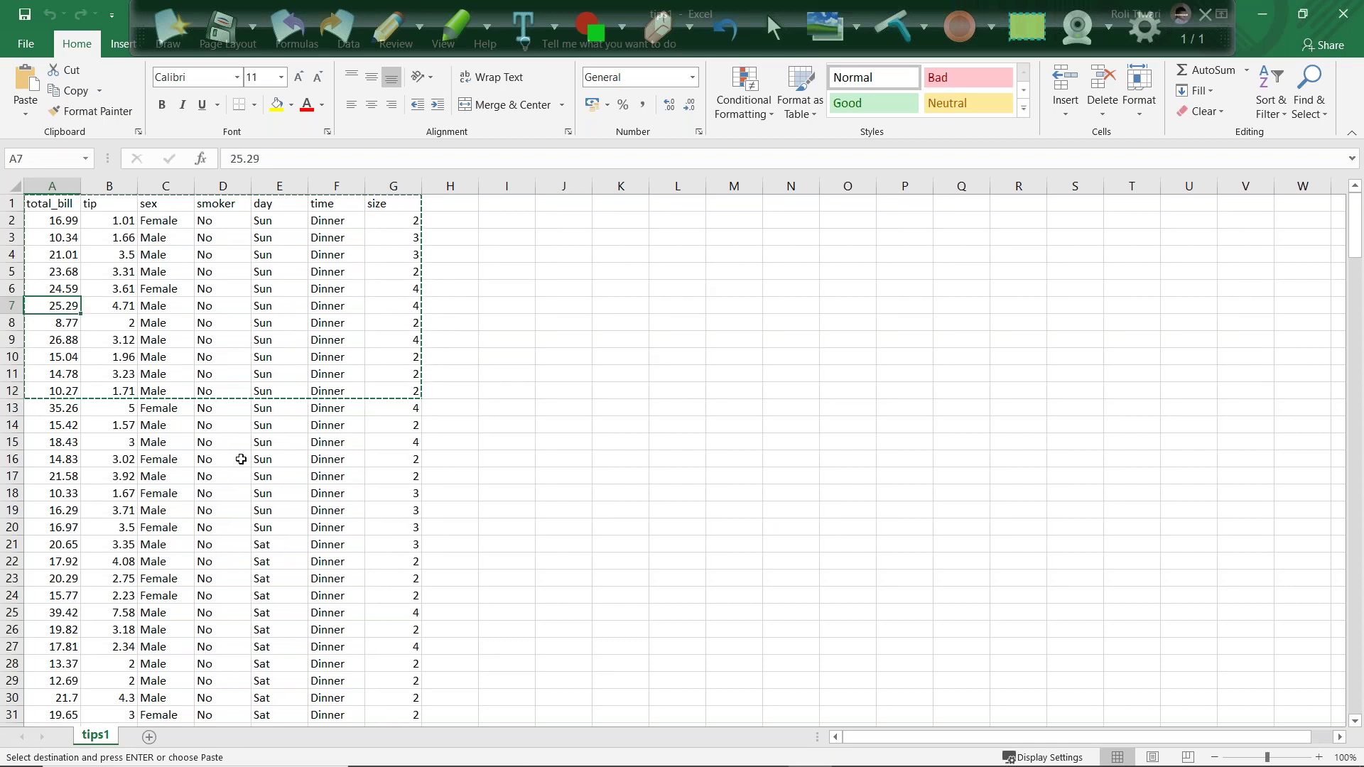
pyautogui.keyDown('shift'); pyautogui.click(399, 402); pyautogui.keyUp('shift')
pyautogui.hotkey('ctrl', 'c')
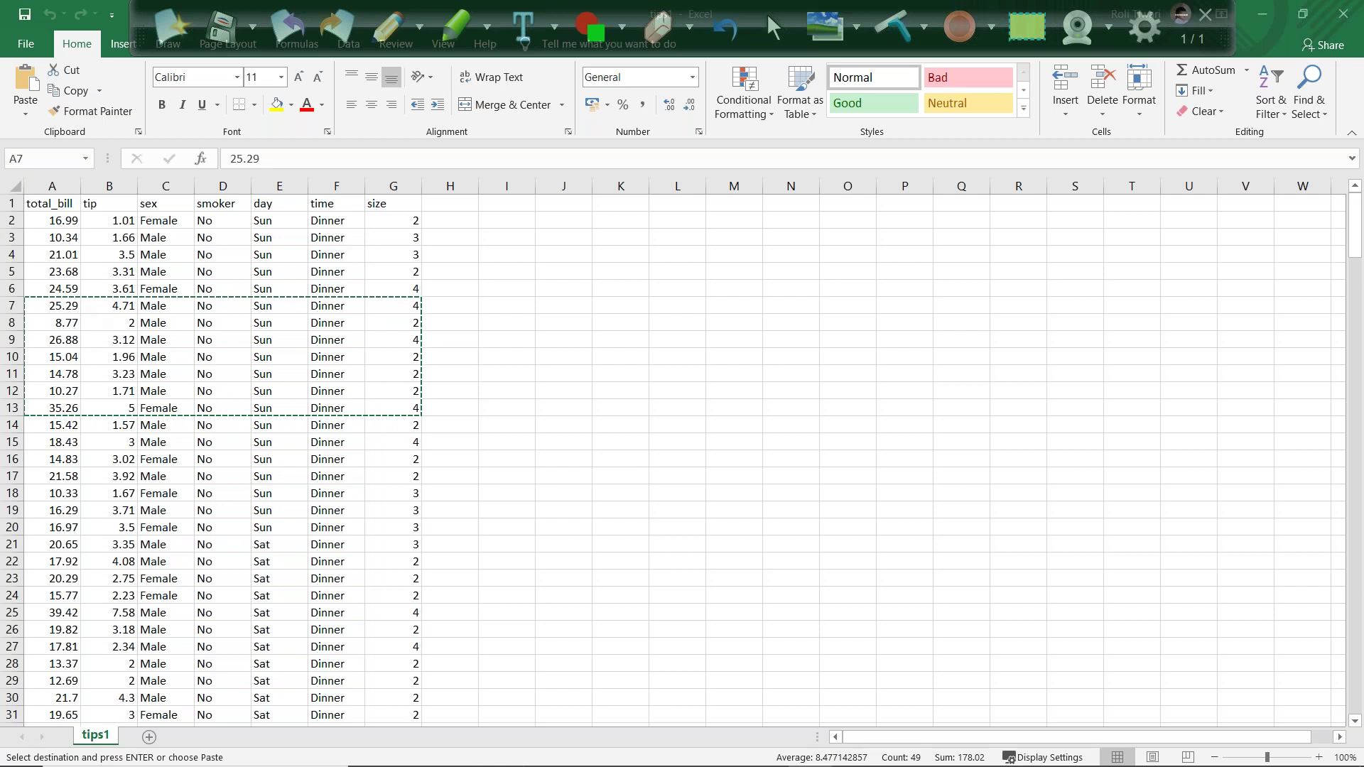
pyautogui.moveTo(80, 307); pyautogui.dragTo(397, 408)
# Step: Return to the Jupyter notebook, rerun the pd.read_clipboard() cell with the newly copied rows, and view its output
pyautogui.hotkey('alt', 'Tab')
pyautogui.scroll(2, 649, 634)
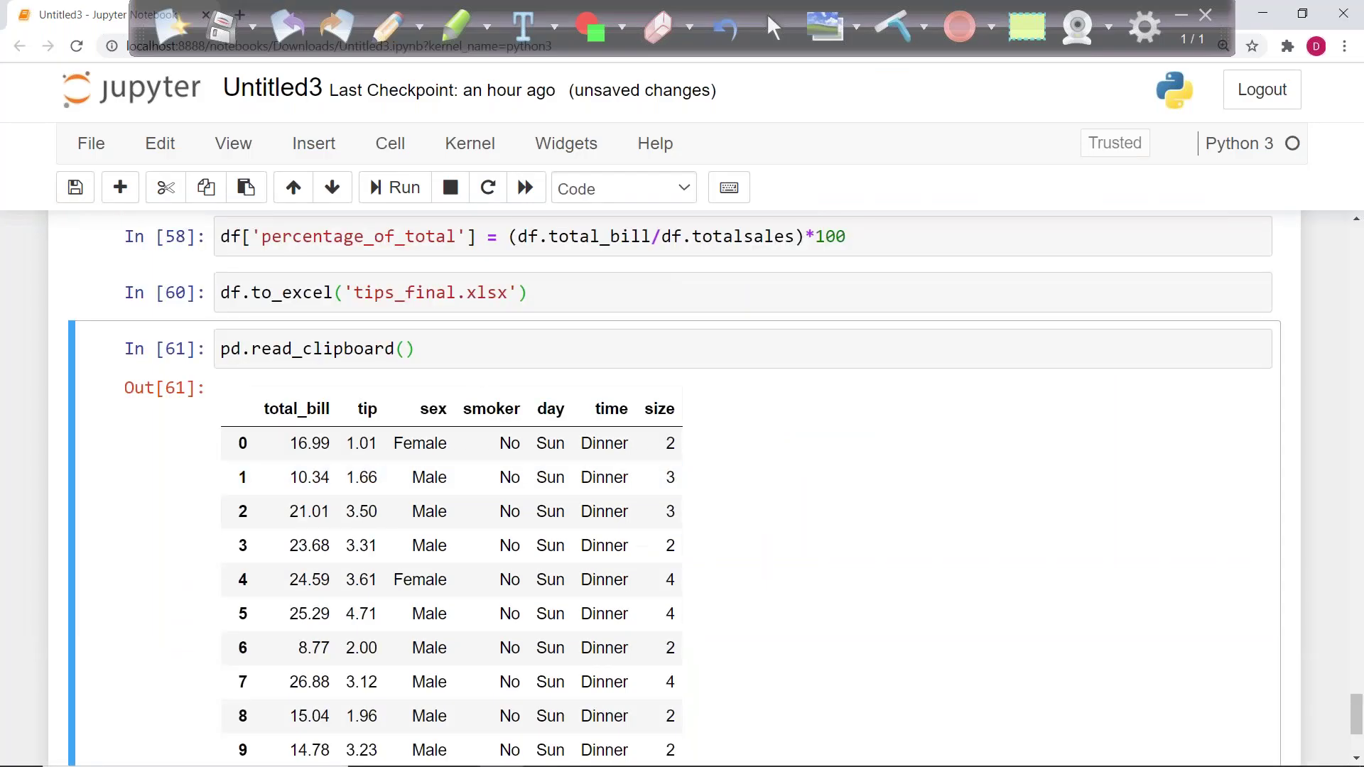
pyautogui.click(490, 352)
pyautogui.hotkey('ctrl', 'Return')
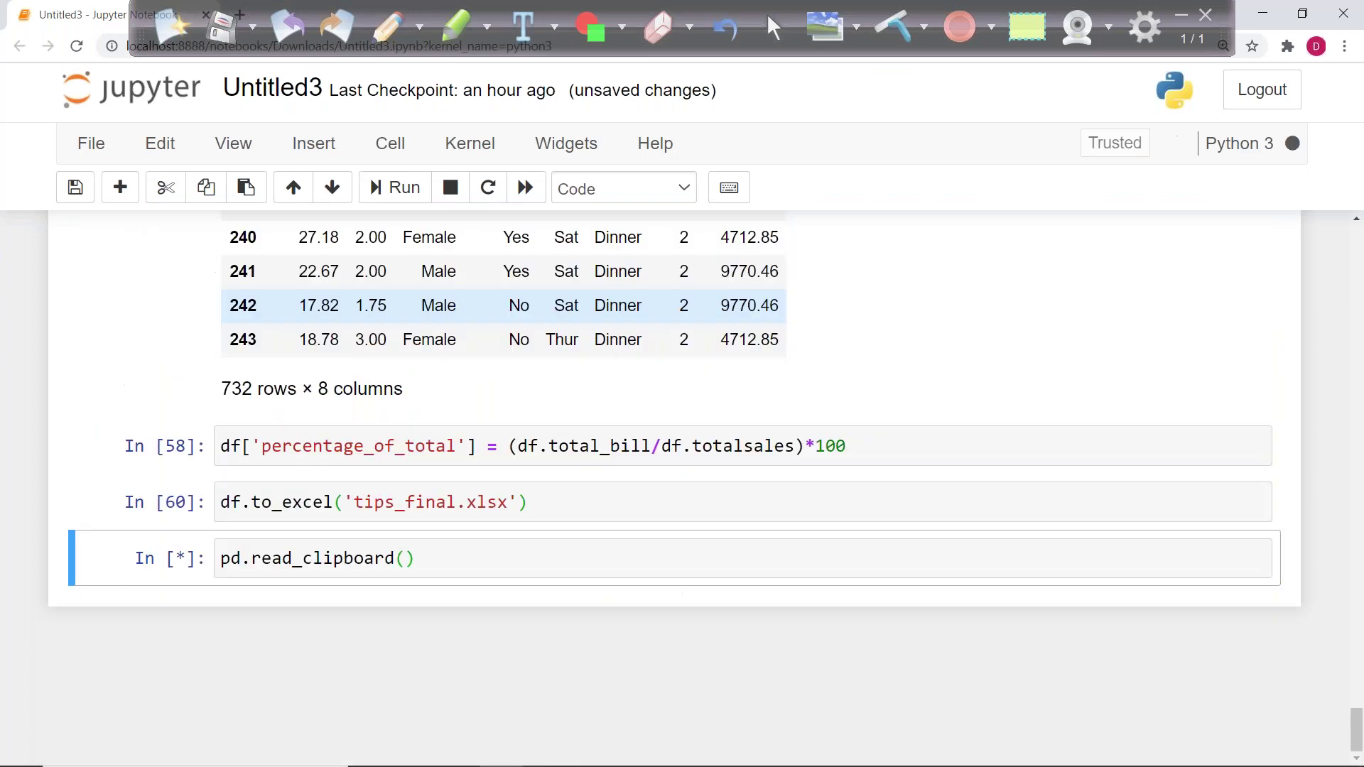
pyautogui.scroll(-3, 408, 421)
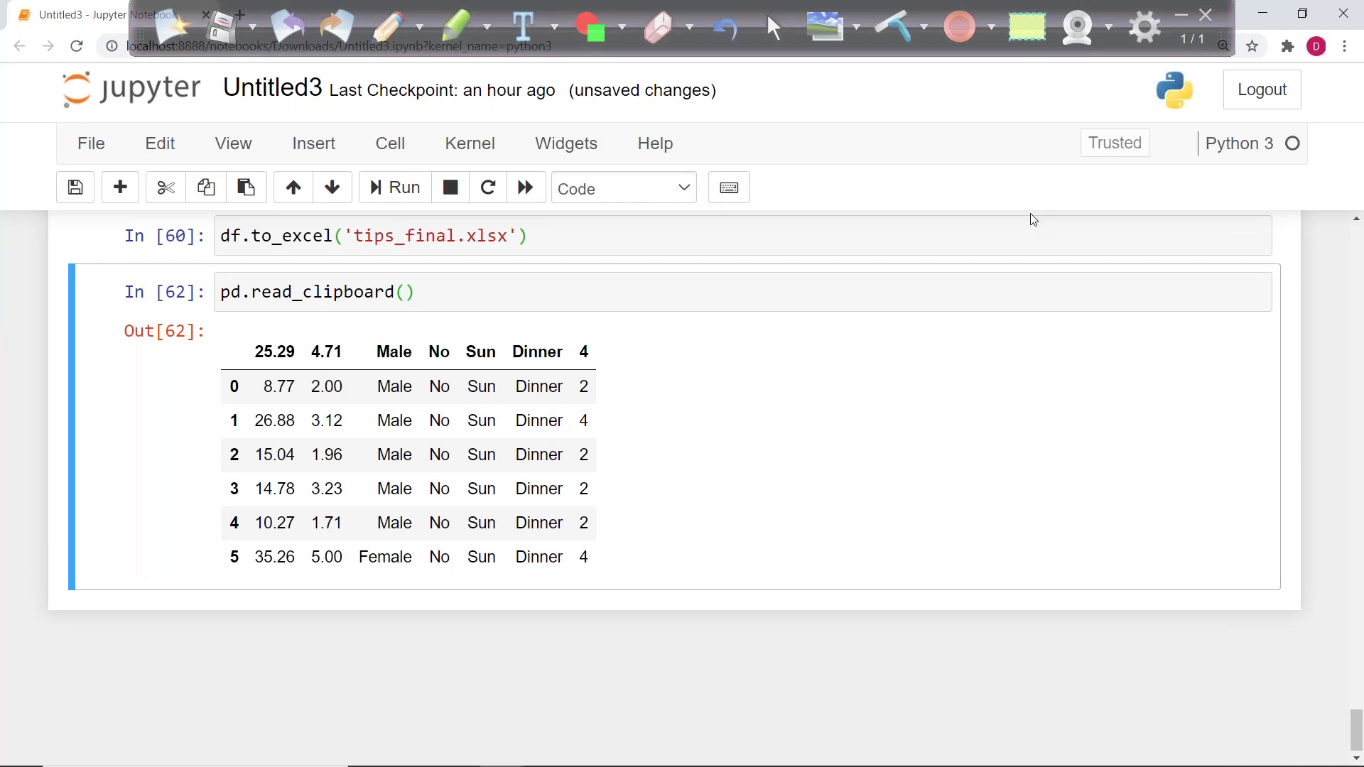
# Step: Add the separator argument sep=',' to the pd.read_clipboard() call in the last cell
pyautogui.hotkey('alt', 'Tab')
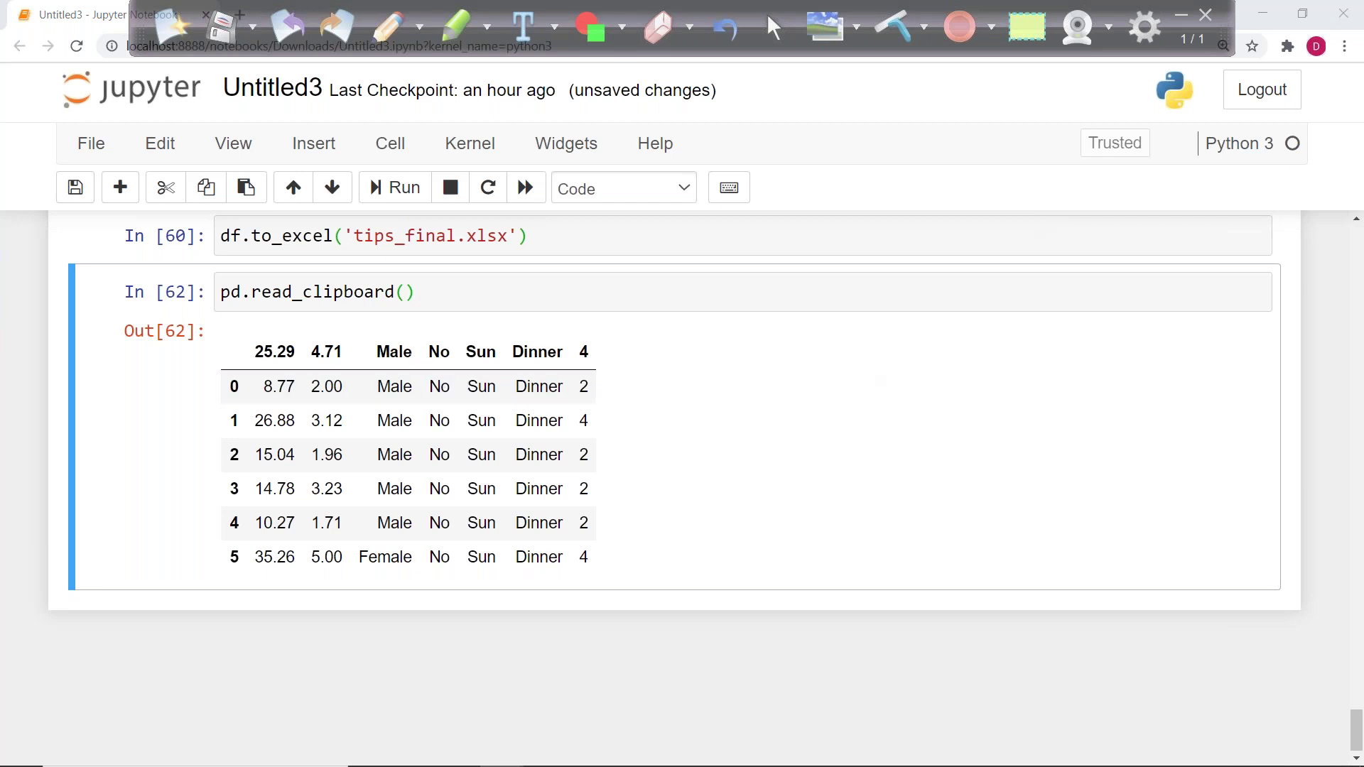
pyautogui.click(403, 291)
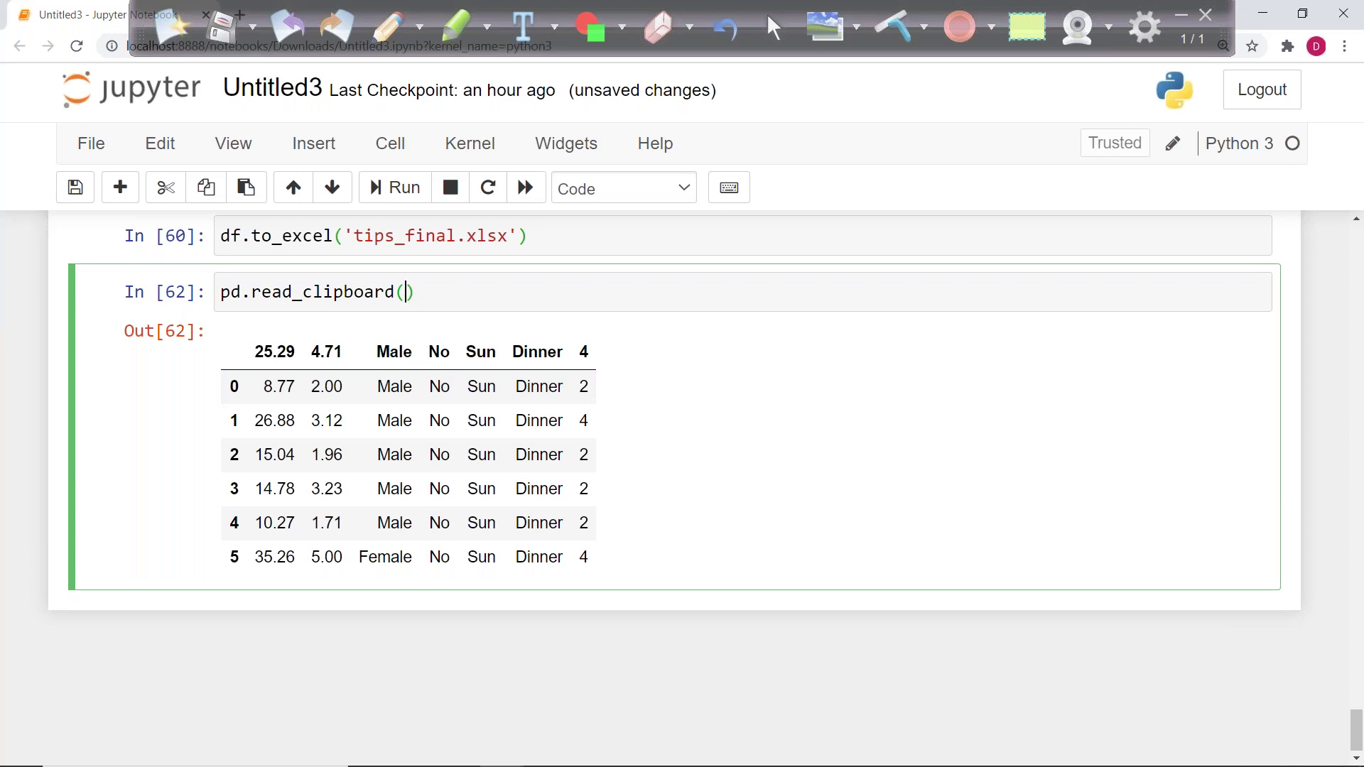
pyautogui.write('sep=')
pyautogui.write("','")
# Step: Add a name argument to the pd.read_clipboard() call with the list ['total_bill', 'tip','Sex','Smoker','Time']
pyautogui.write(', na')
pyautogui.write('me=')
pyautogui.write('[')
pyautogui.write("'t")
pyautogui.write('otal_bi')
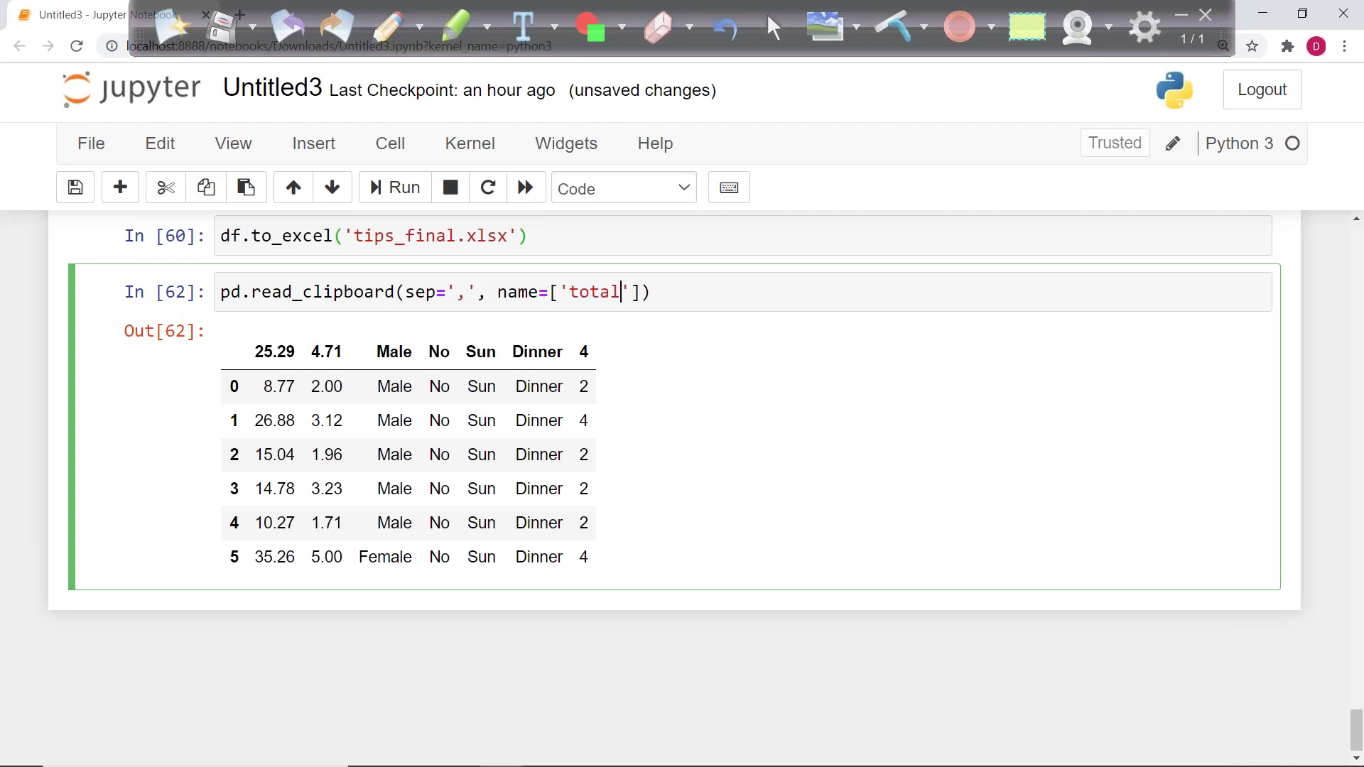
pyautogui.write("ll', 'tip',")
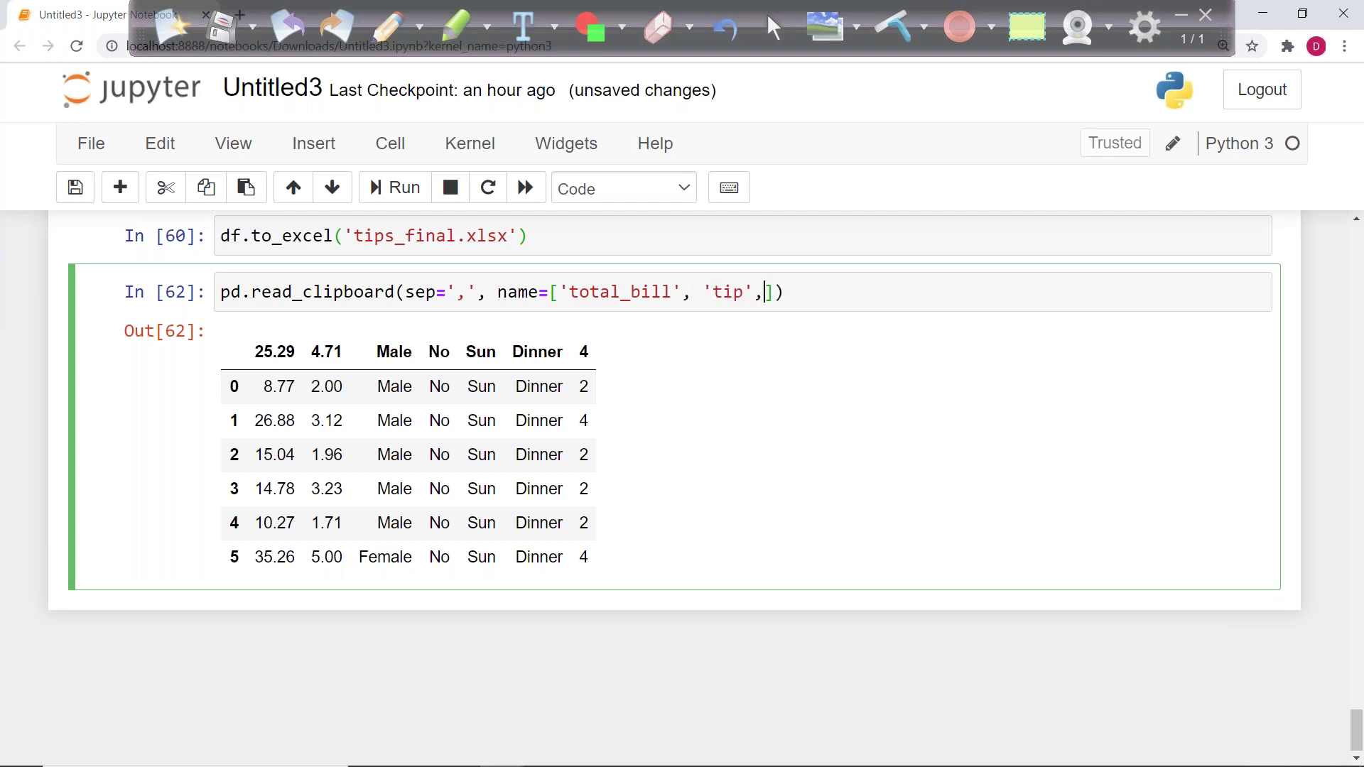
pyautogui.write("'")
pyautogui.write("Sex'")
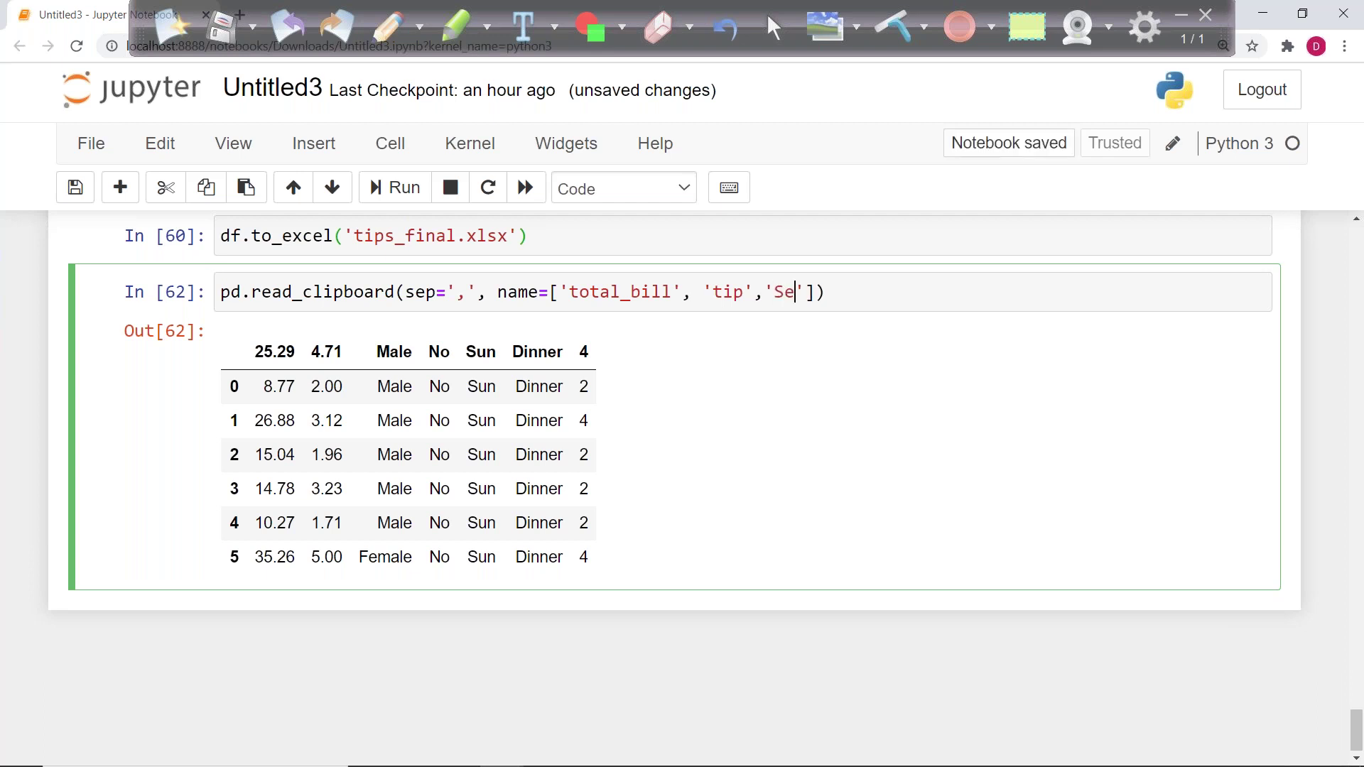
pyautogui.write(",'")
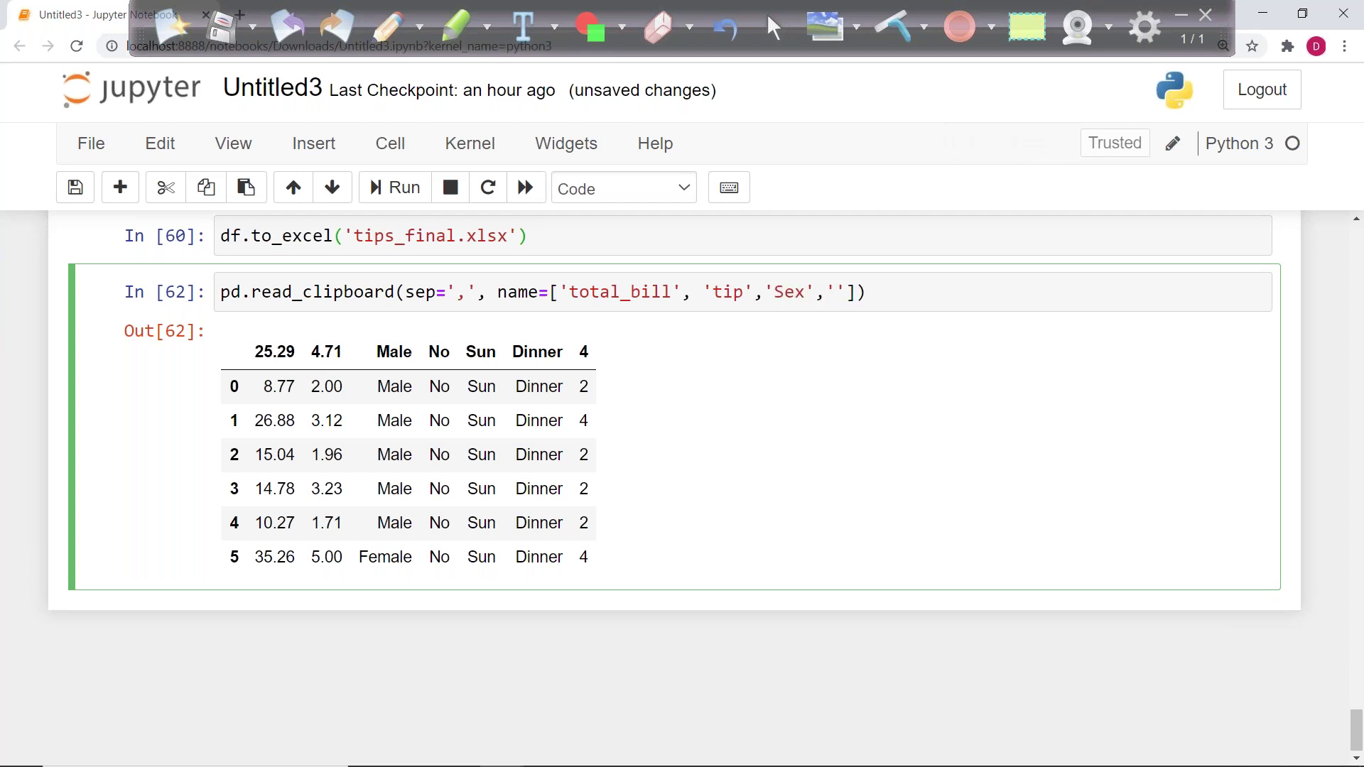
pyautogui.write("Smoker','Time'")
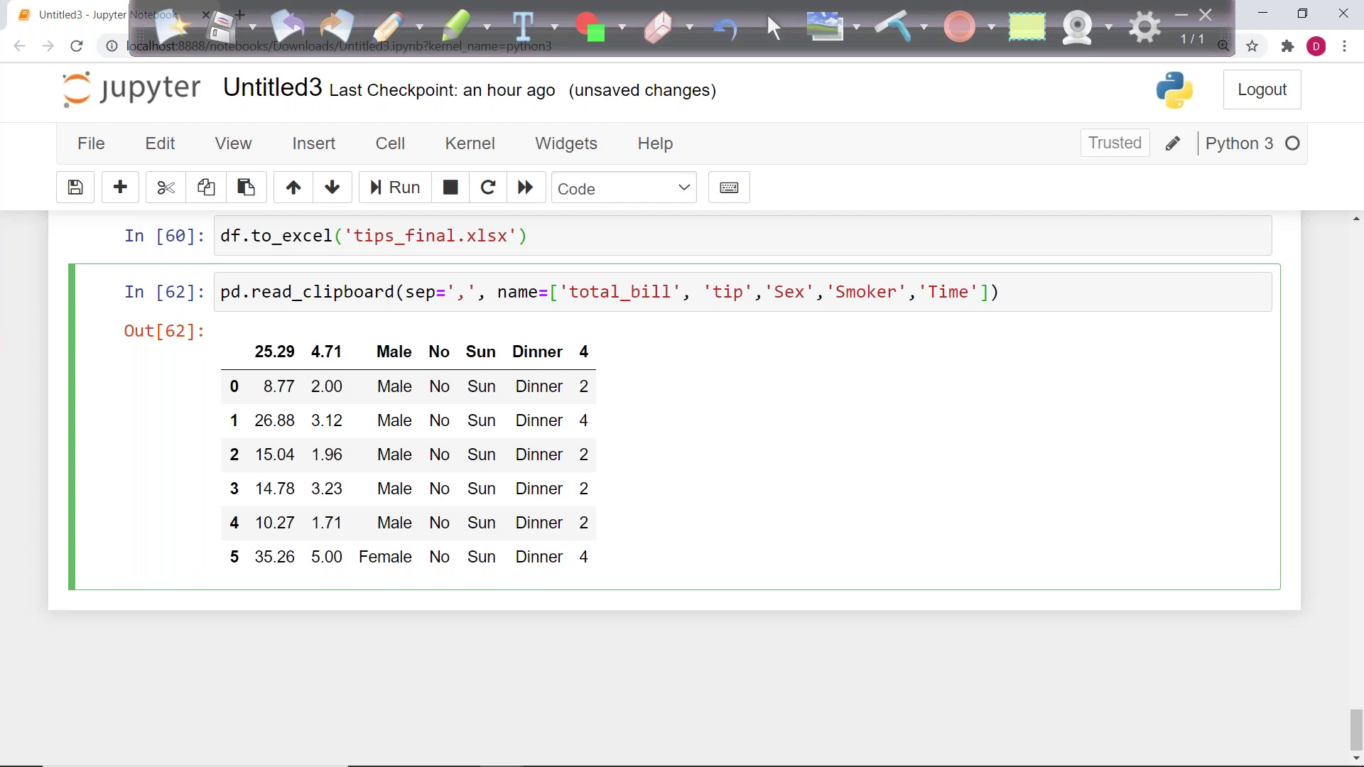
# Step: Replace 'Time' in the name list with 'day','time','size' and run the cell
pyautogui.press('Left')
pyautogui.hotkey('shift', 'Left')
pyautogui.hotkey('shift', 'Left')
pyautogui.hotkey('shift', 'Left')
pyautogui.hotkey('shift', 'Left')
pyautogui.hotkey('shift', 'Left')
pyautogui.hotkey('shift', 'Right')
pyautogui.write("day','time'")
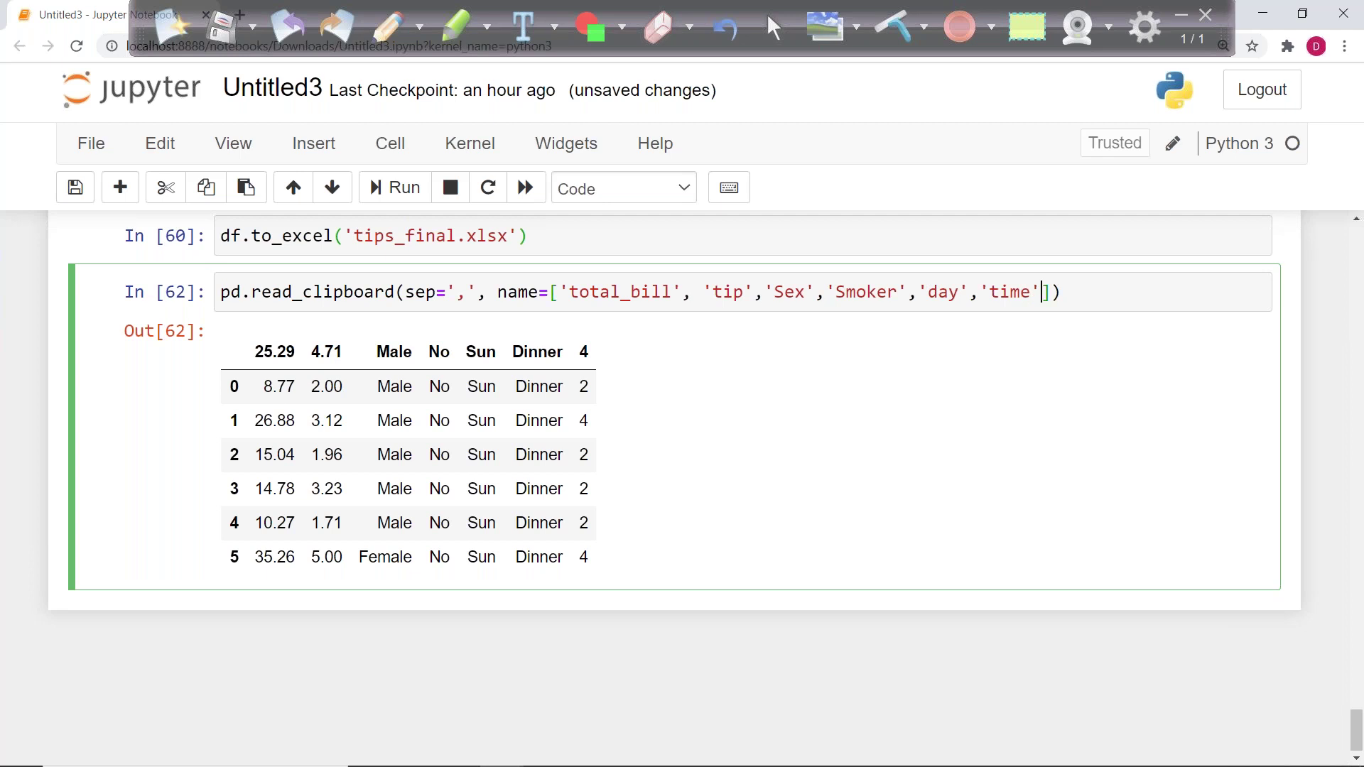
pyautogui.write(",'size")
pyautogui.hotkey('ctrl', 'Return')
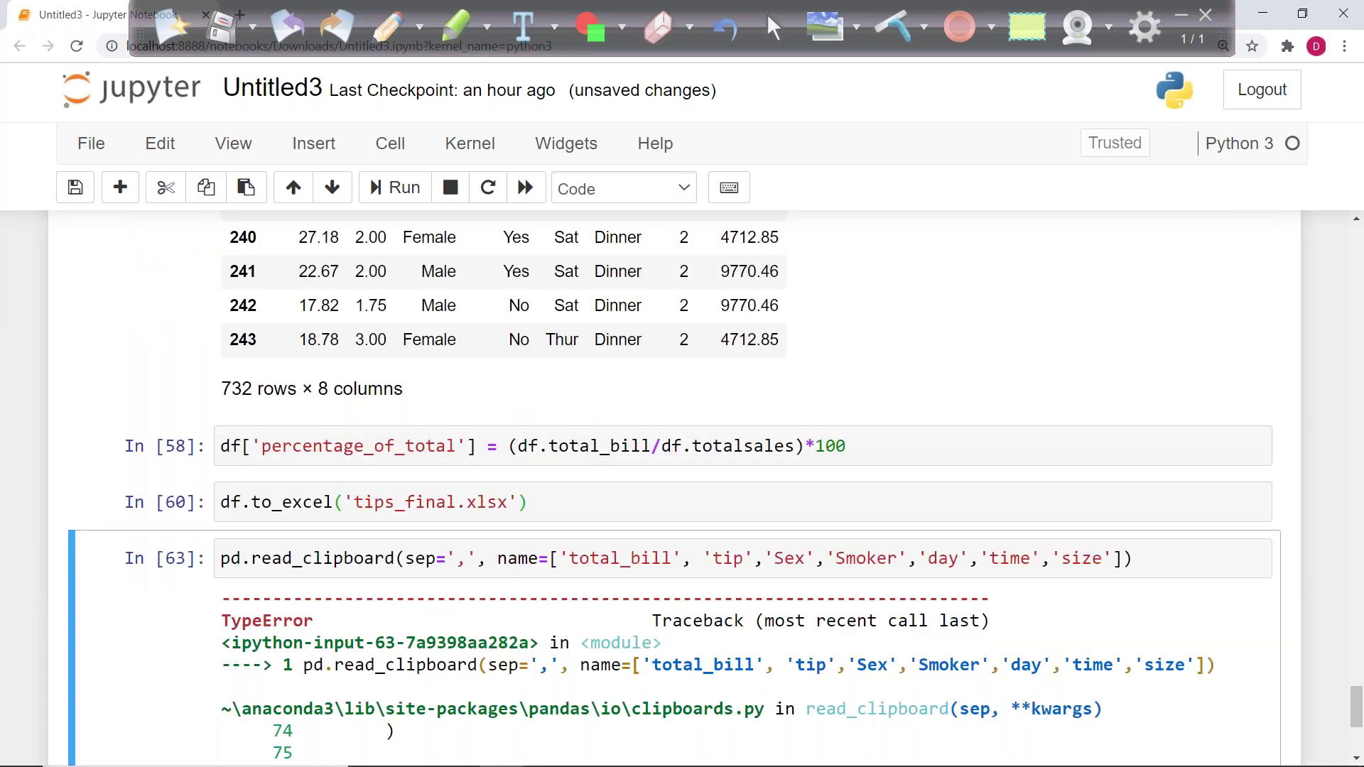
# Step: Switch to Excel, reselect the range A7:G13 on the tips1 sheet, and rerun the pd.read_clipboard() cell in the Jupyter notebook
pyautogui.hotkey('alt', 'Tab')
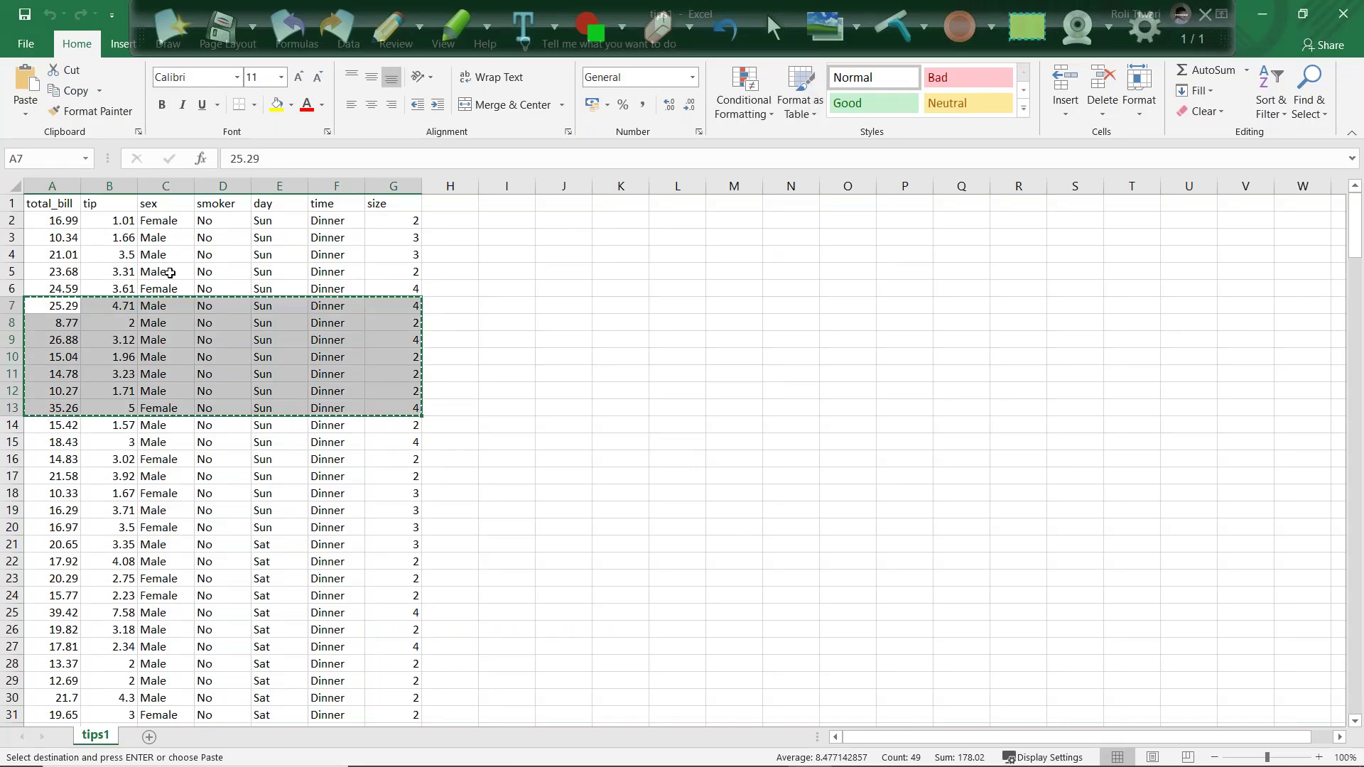
pyautogui.click(57, 303)
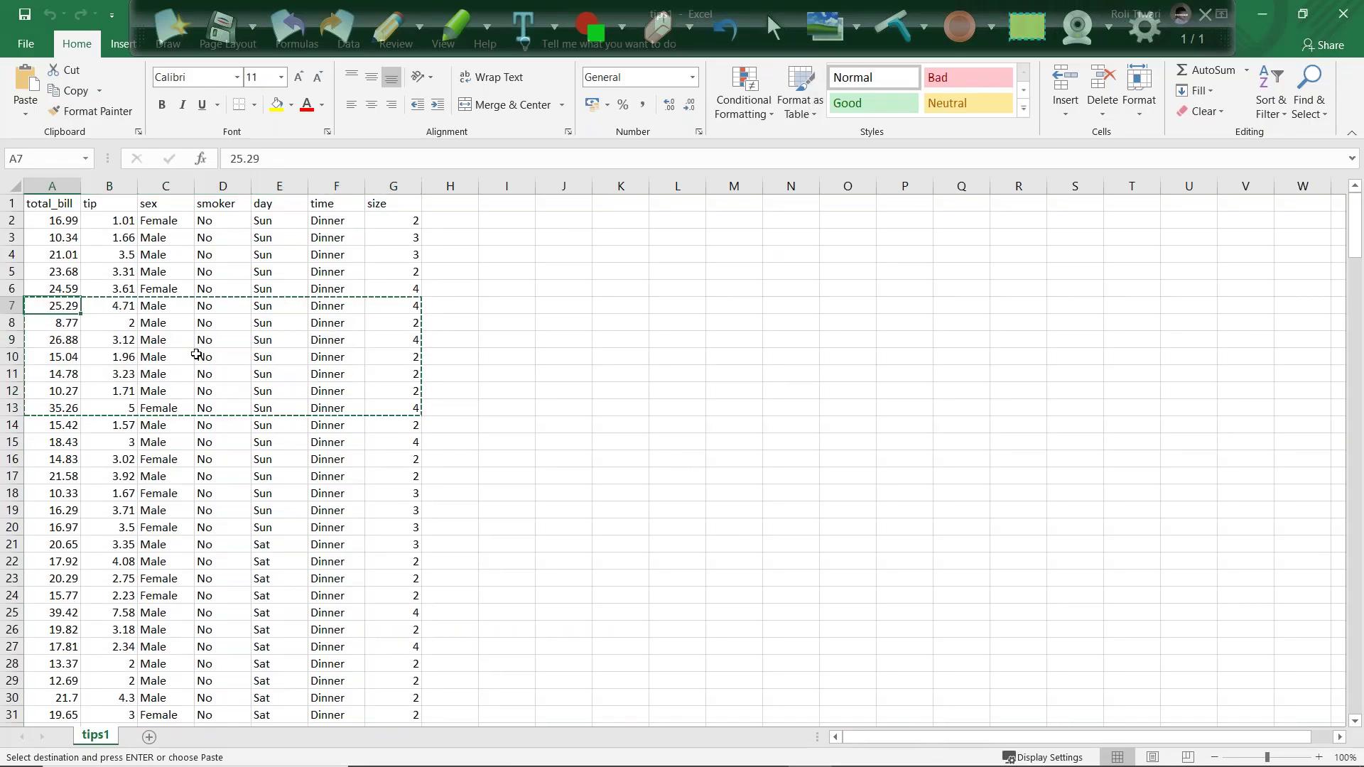
pyautogui.keyDown('shift'); pyautogui.click(398, 410); pyautogui.keyUp('shift')
pyautogui.hotkey('alt', 'Tab')
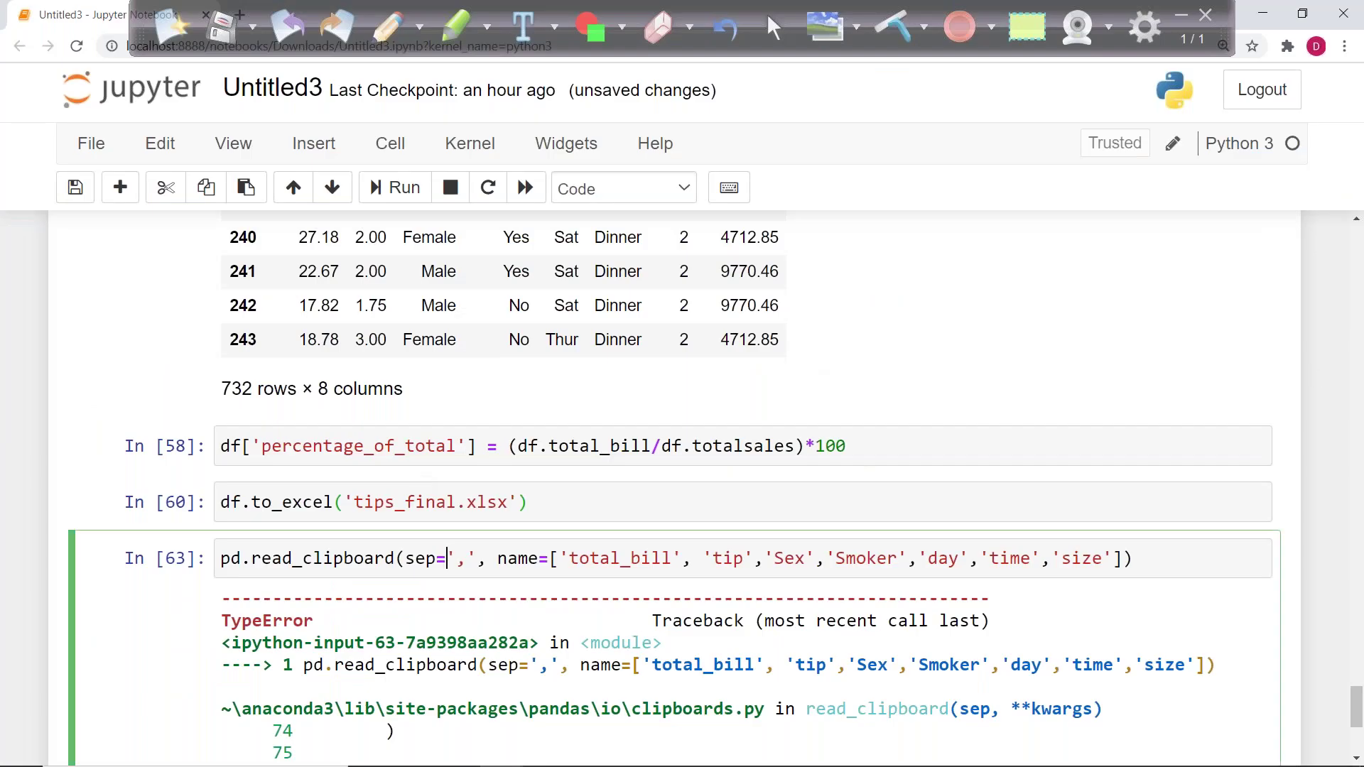
pyautogui.hotkey('ctrl', 'Return')
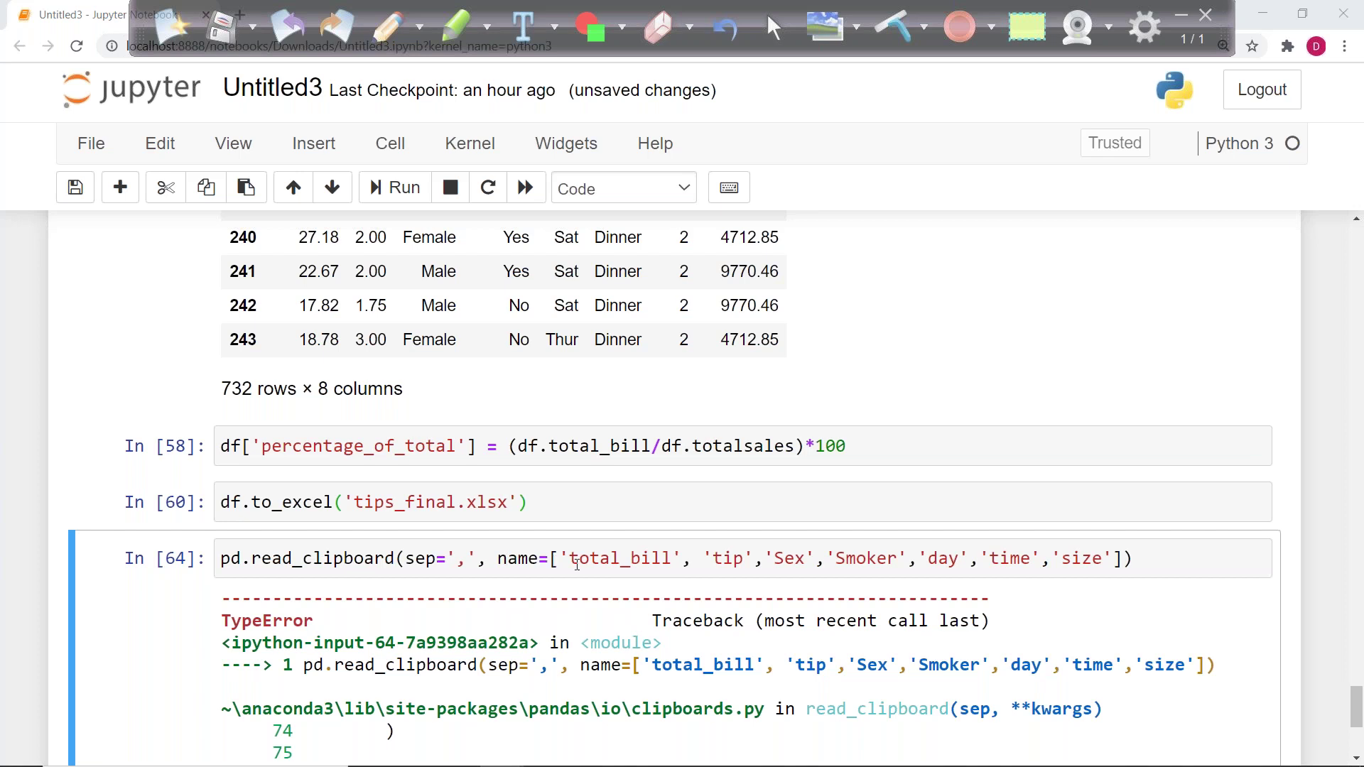
# Step: Correct the name argument to names in the pd.read_clipboard() call, rerun the cell, and view its output
pyautogui.click(538, 564)
pyautogui.write('s')
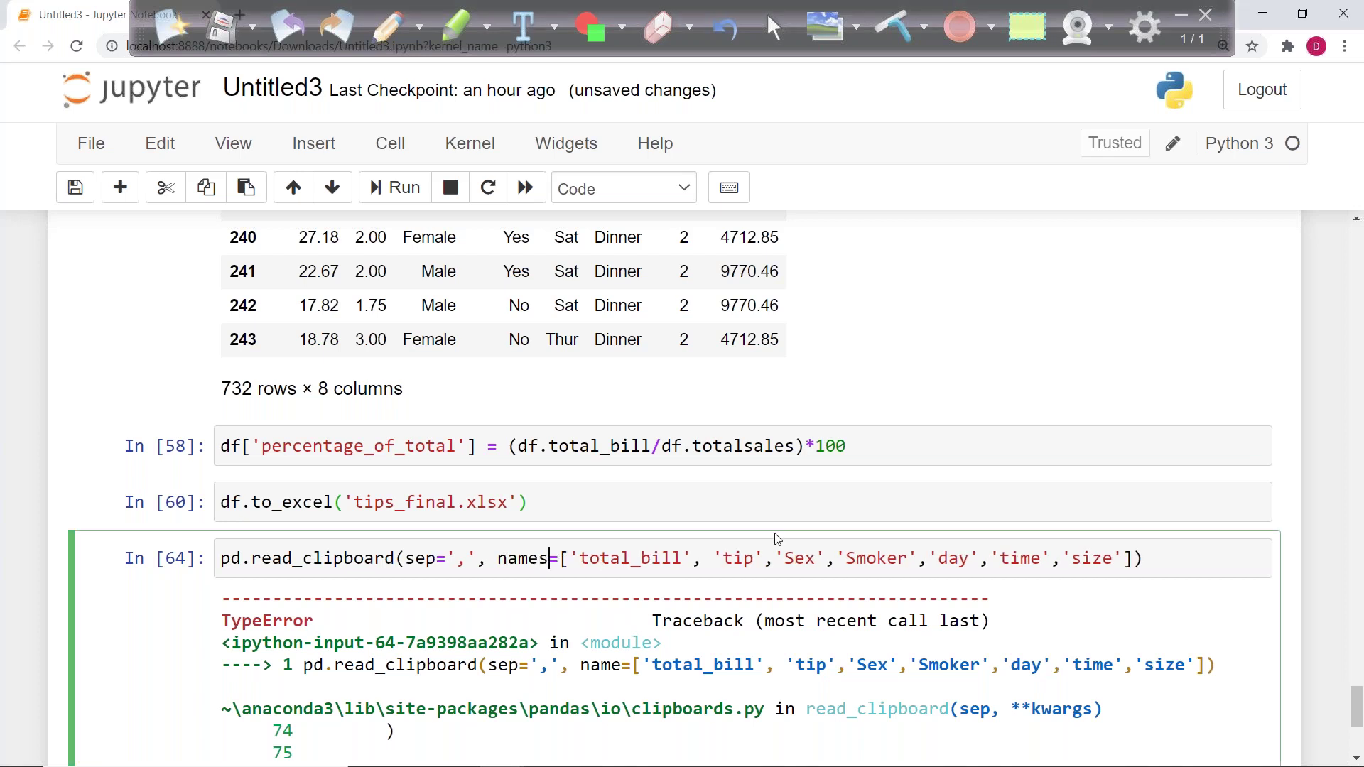
pyautogui.hotkey('ctrl', 'Return')
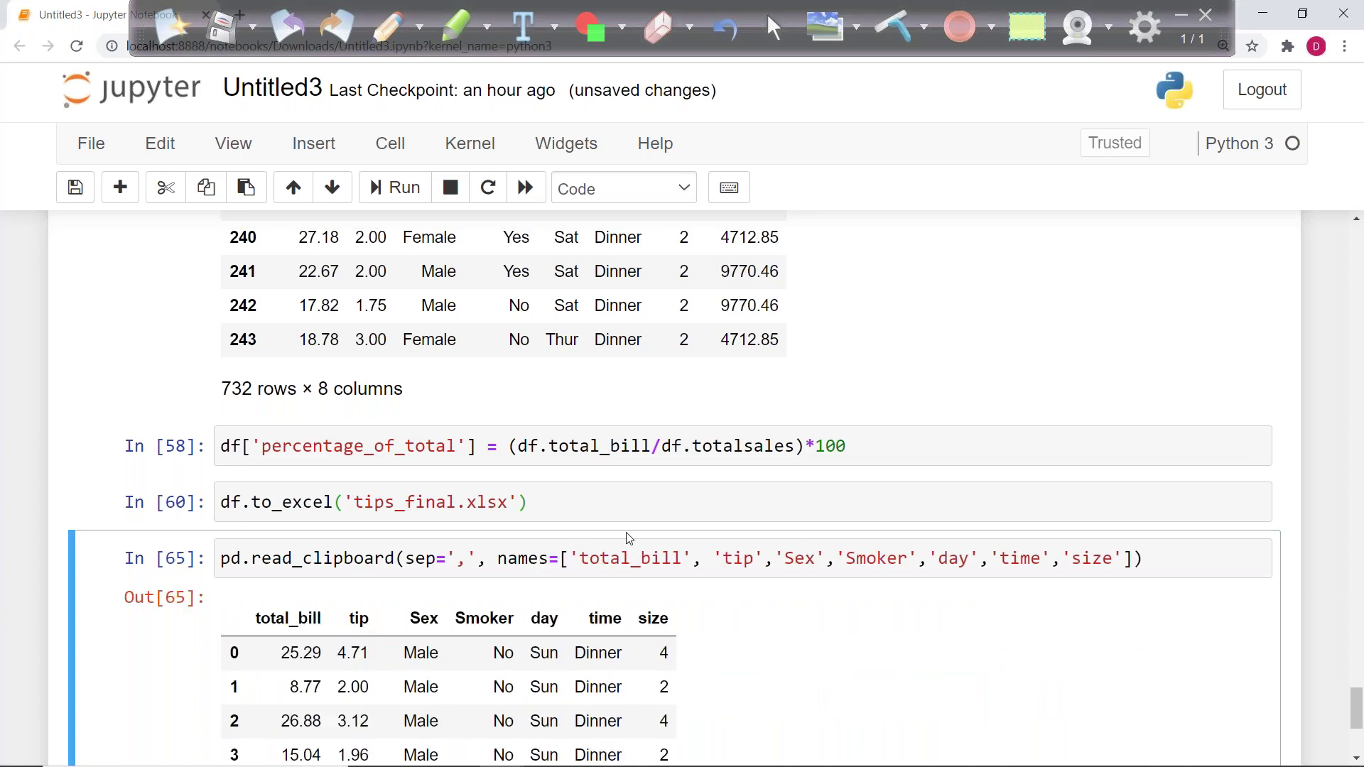
pyautogui.scroll(-3, 629, 538)
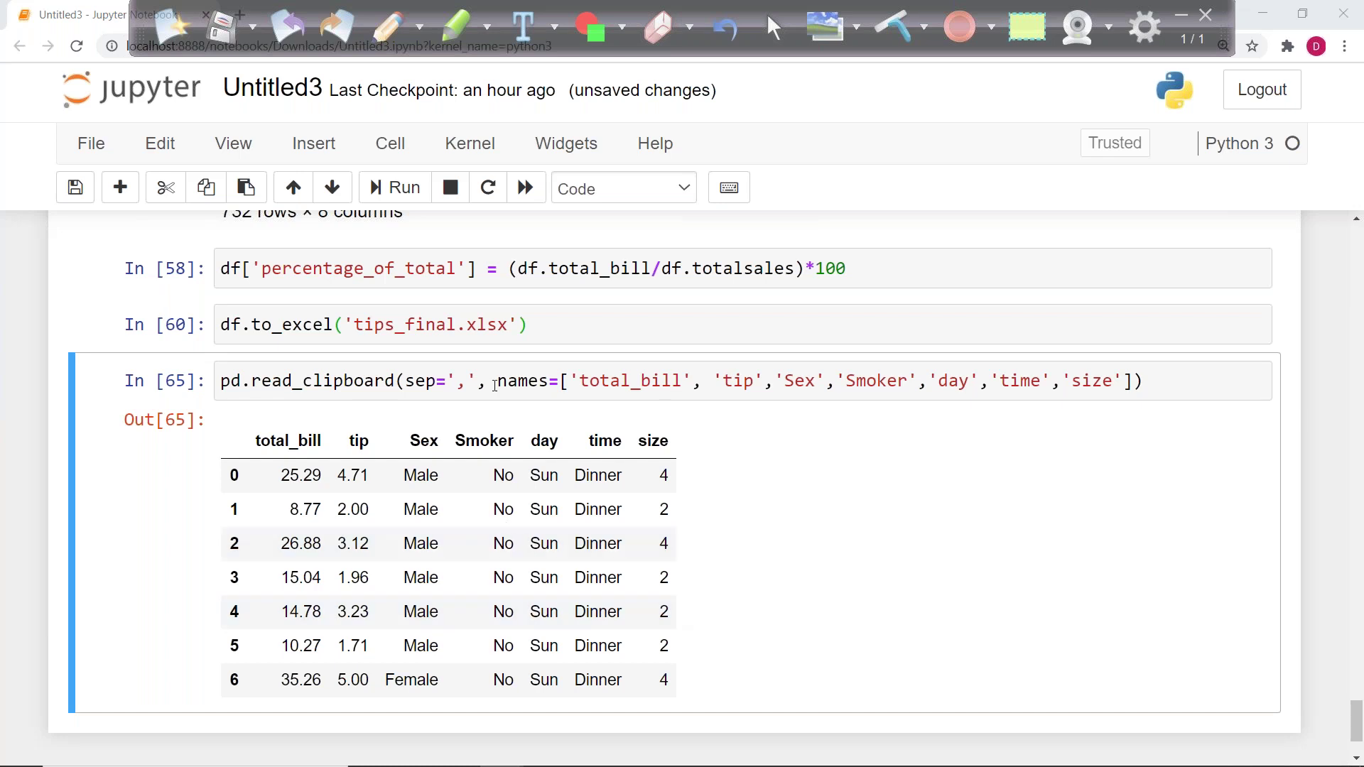
# Step: Insert three cells below and, in the first, paste and run the pd.DataFrame definition of df with Order_id, Furniture, Office Supplies and Technology columns
pyautogui.press('b')
pyautogui.press('b')
pyautogui.press('b')
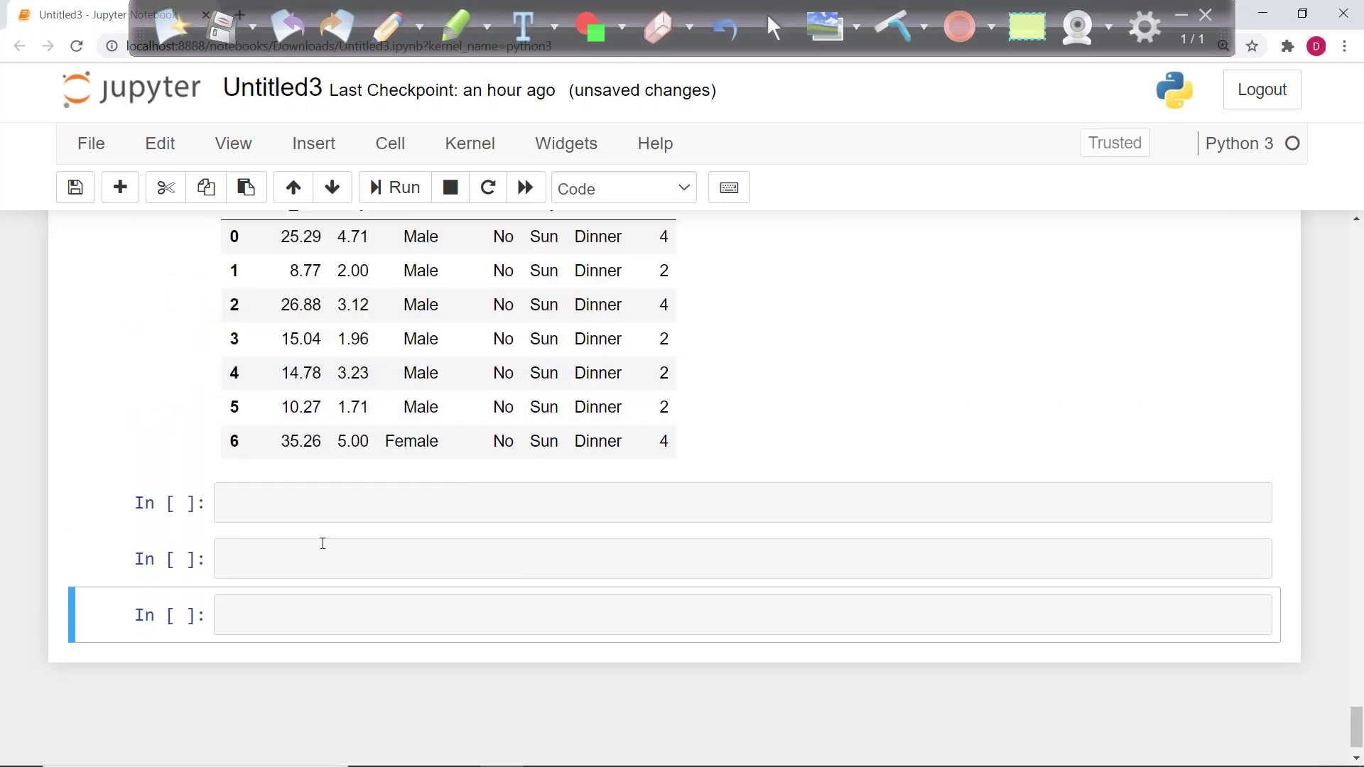
pyautogui.click(334, 514)
pyautogui.hotkey('ctrl', 'v')
pyautogui.hotkey('ctrl', 'Return')
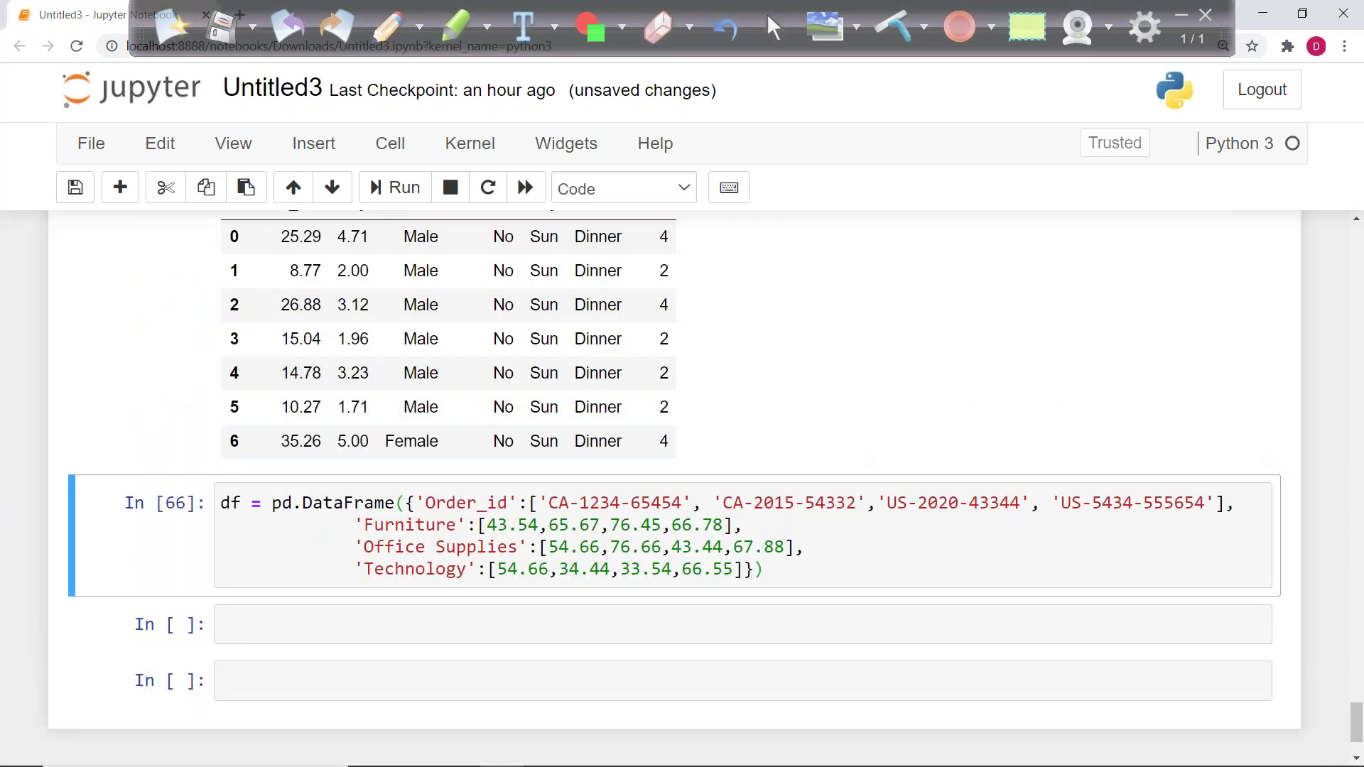
# Step: Display df in the next empty cell and view the resulting table
pyautogui.click(287, 622)
pyautogui.write('df')
pyautogui.hotkey('ctrl', 'Return')
pyautogui.scroll(-5, 952, 302)
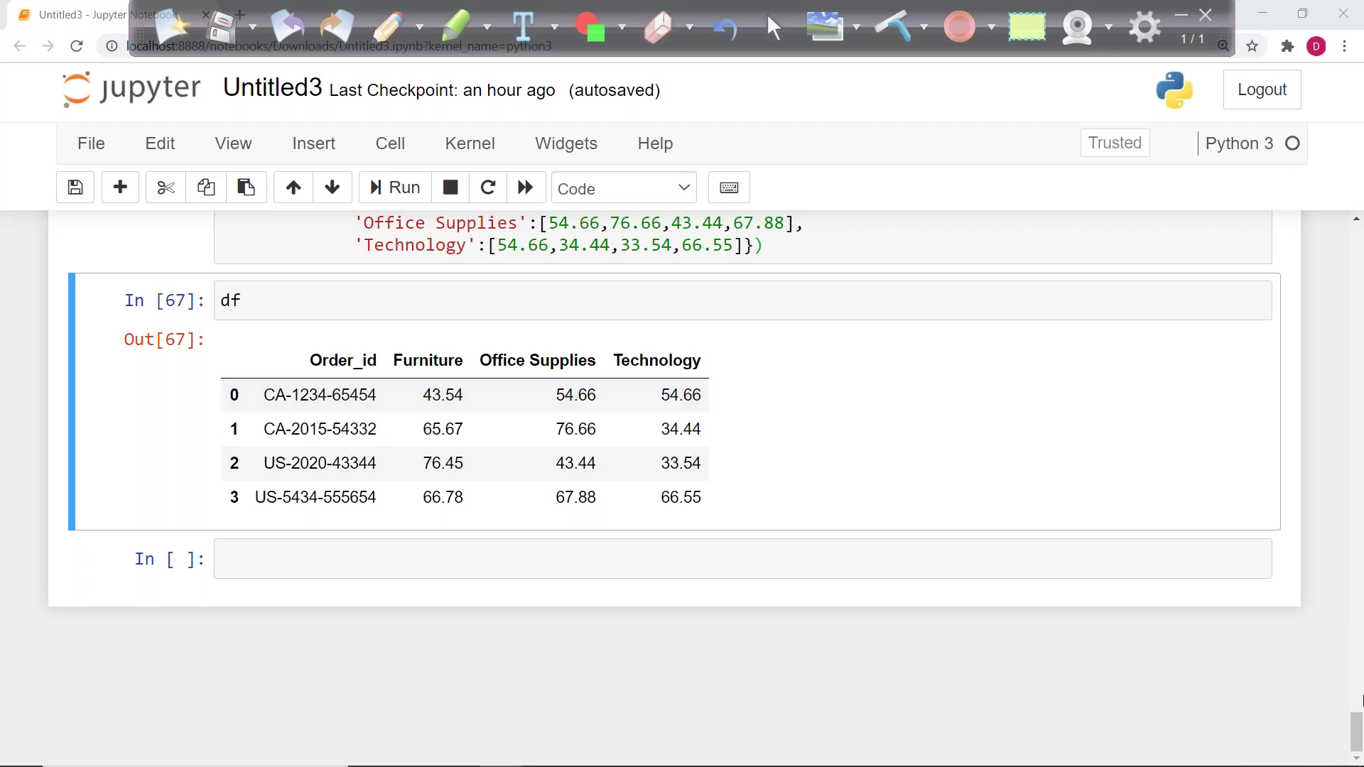
# Step: Handwrite the headings Order id, Category and Sales with the annotation pen in the space beside the df table
pyautogui.click(380, 19)
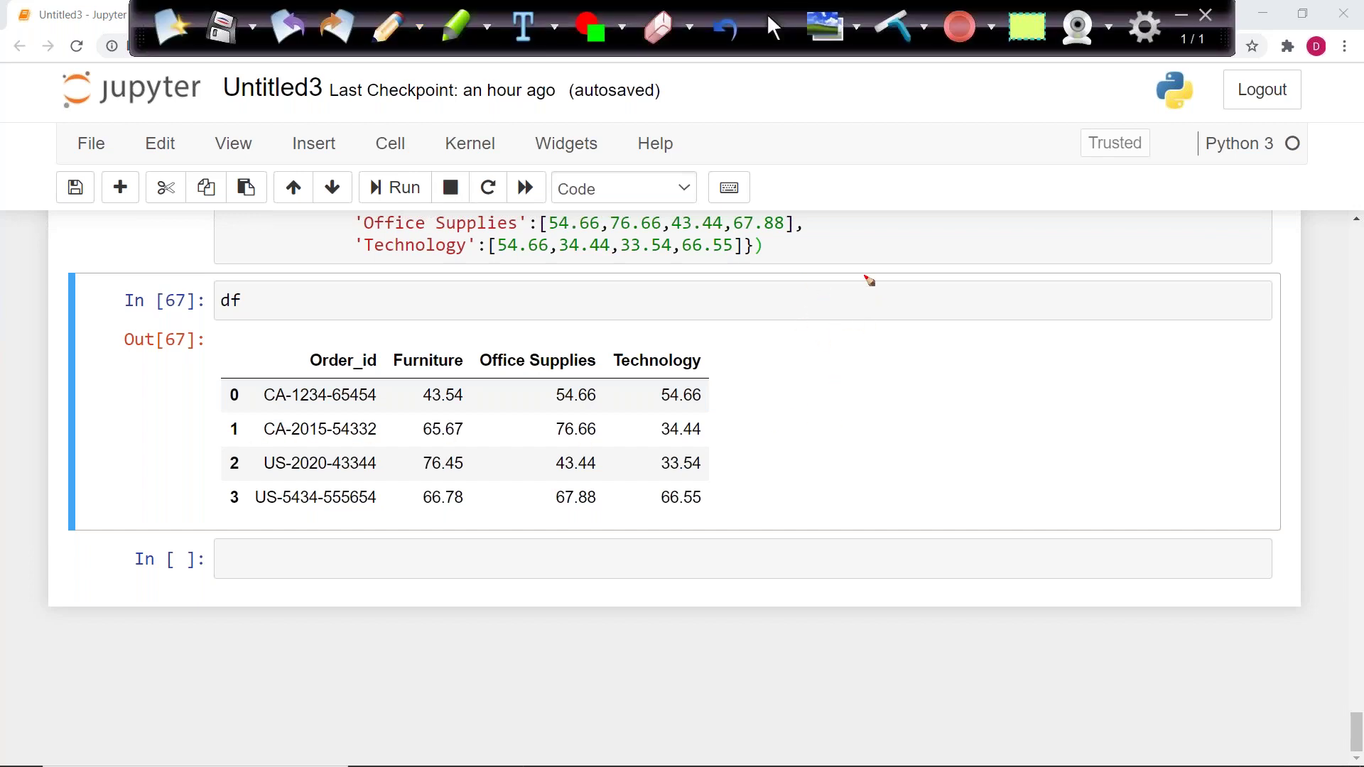
pyautogui.moveTo(870, 262)
pyautogui.mouseDown()
pyautogui.moveTo(971, 275)
pyautogui.moveTo(960, 270)
pyautogui.mouseUp()
pyautogui.moveTo(1048, 254)
pyautogui.mouseDown()
pyautogui.moveTo(1097, 283)
pyautogui.moveTo(1130, 269)
pyautogui.moveTo(1159, 295)
pyautogui.mouseUp()
pyautogui.moveTo(1224, 254); pyautogui.dragTo(1279, 273)
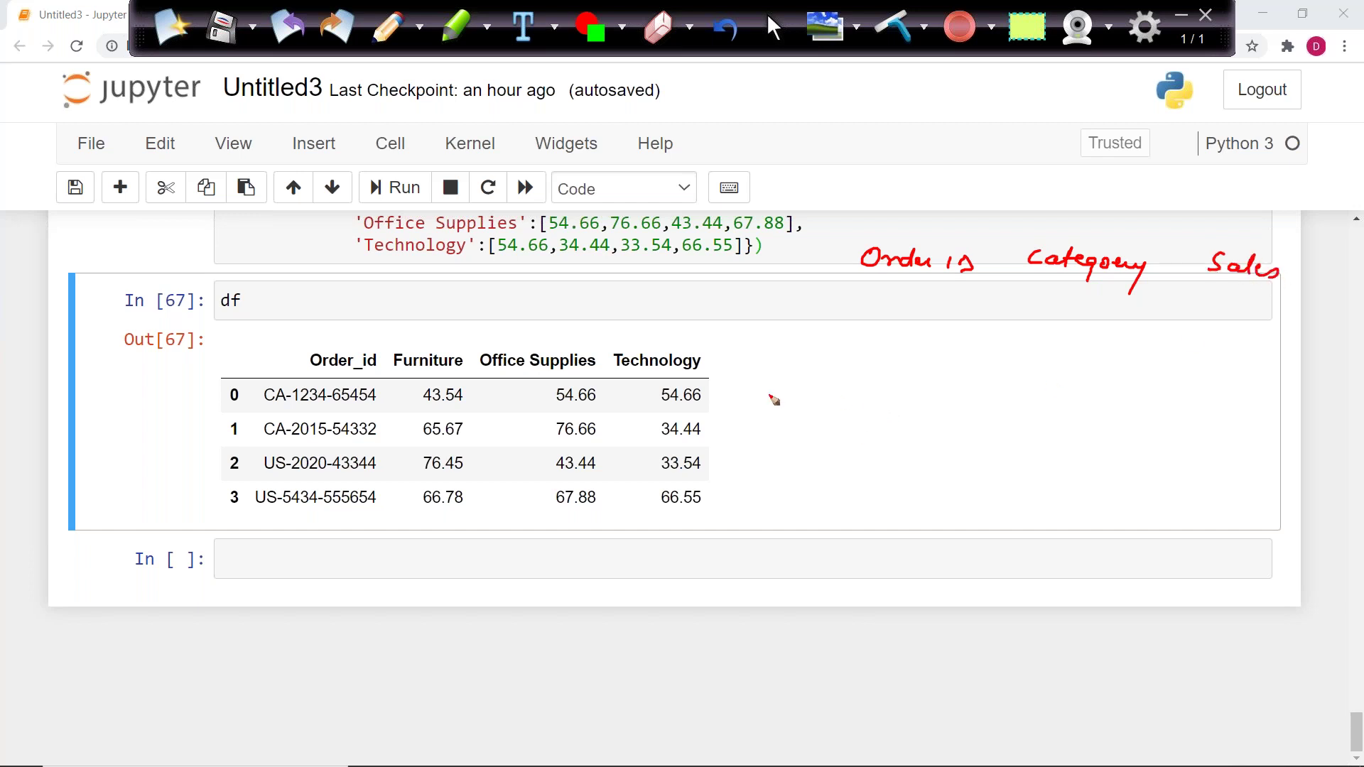
# Step: Circle the first order ID and the Furniture, Office Supplies and Technology headers, and write 1 under the handwritten Order id heading
pyautogui.moveTo(302, 377)
pyautogui.mouseDown()
pyautogui.moveTo(306, 364)
pyautogui.moveTo(245, 373)
pyautogui.moveTo(320, 357)
pyautogui.mouseUp()
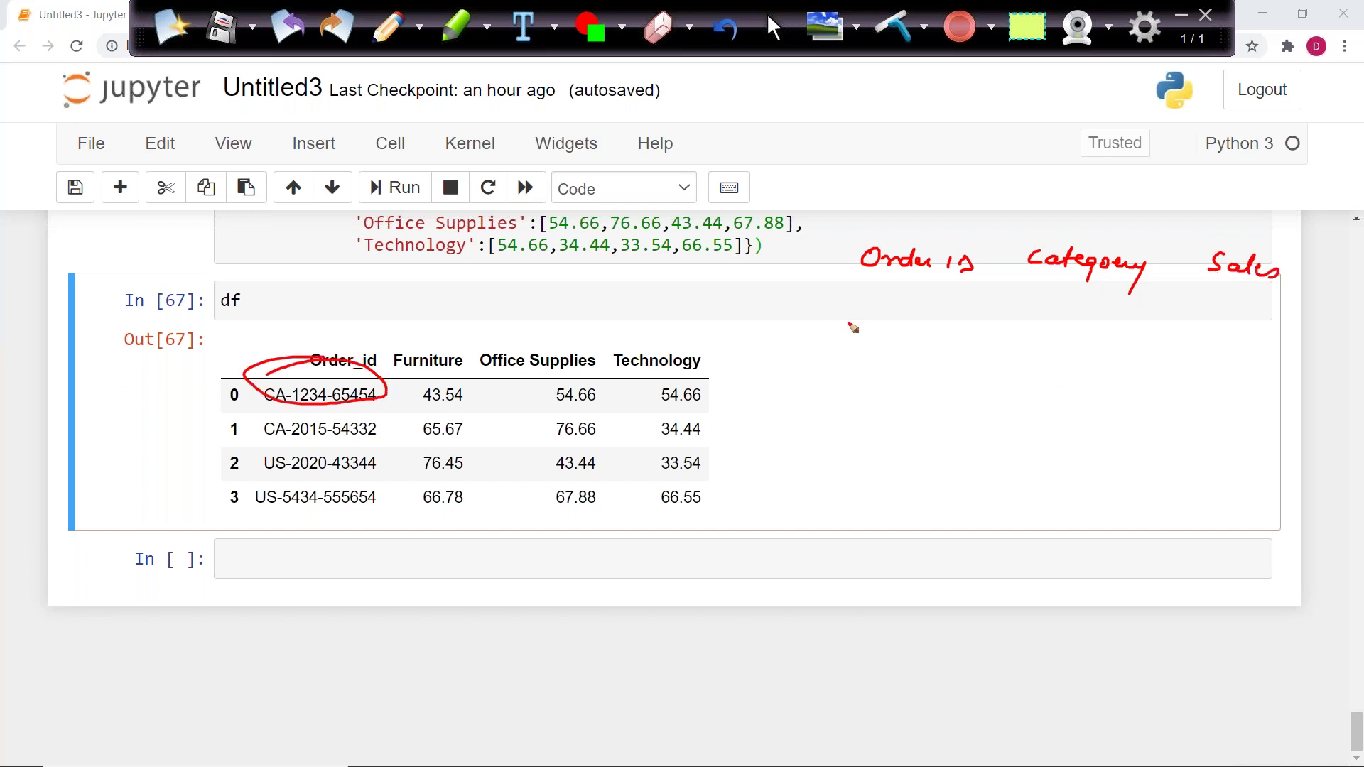
pyautogui.moveTo(896, 296); pyautogui.dragTo(893, 313)
pyautogui.moveTo(428, 344); pyautogui.dragTo(387, 352)
pyautogui.moveTo(481, 346)
pyautogui.mouseDown()
pyautogui.moveTo(570, 335)
pyautogui.moveTo(603, 368)
pyautogui.moveTo(661, 324)
pyautogui.mouseUp()
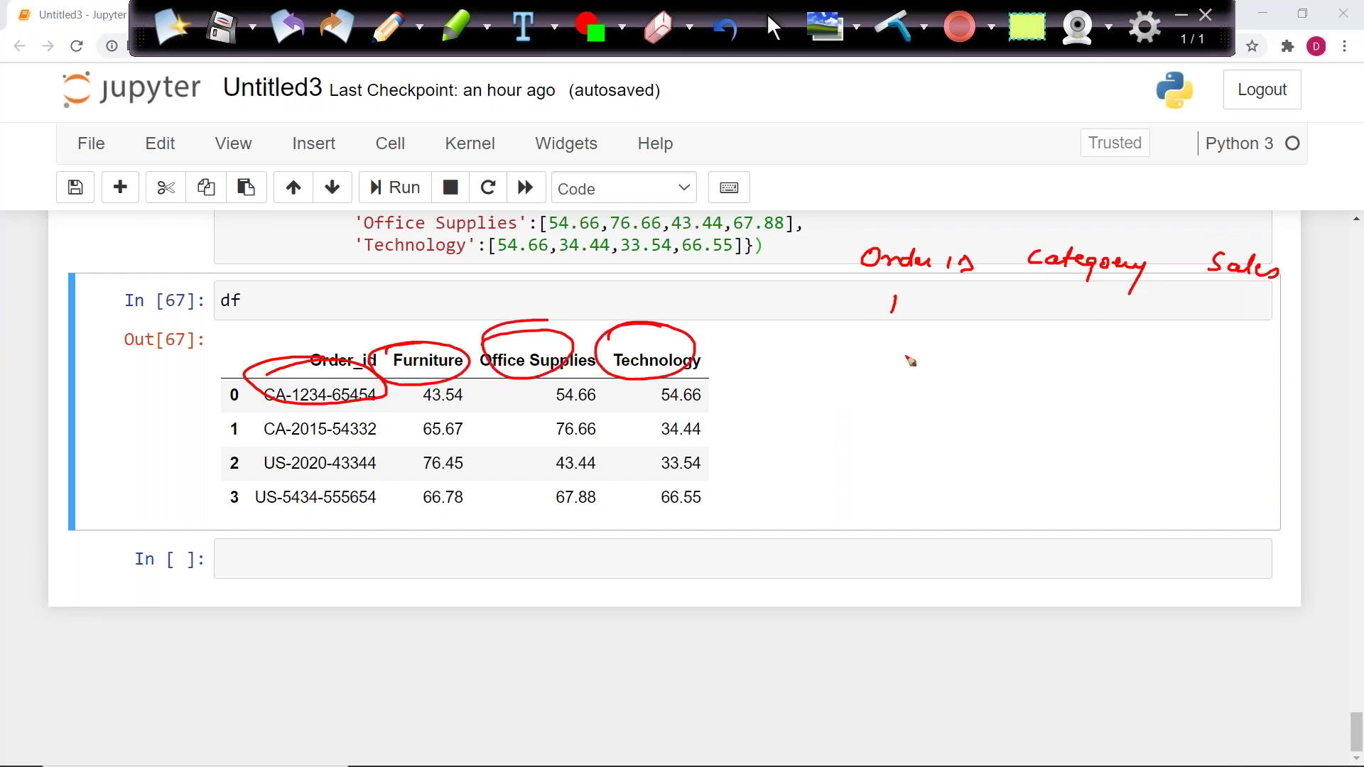
# Step: Write two more 1s under Order id and the entries Fur, Ofc sup and Tech under Category in the handwritten table
pyautogui.moveTo(894, 329); pyautogui.dragTo(892, 396)
pyautogui.moveTo(1031, 297)
pyautogui.mouseDown()
pyautogui.moveTo(1028, 313)
pyautogui.moveTo(1084, 311)
pyautogui.mouseUp()
pyautogui.moveTo(1017, 340)
pyautogui.mouseDown()
pyautogui.moveTo(1088, 355)
pyautogui.moveTo(1115, 341)
pyautogui.mouseUp()
pyautogui.moveTo(1029, 376)
pyautogui.mouseDown()
pyautogui.moveTo(1023, 403)
pyautogui.moveTo(1042, 375)
pyautogui.moveTo(1072, 404)
pyautogui.mouseUp()
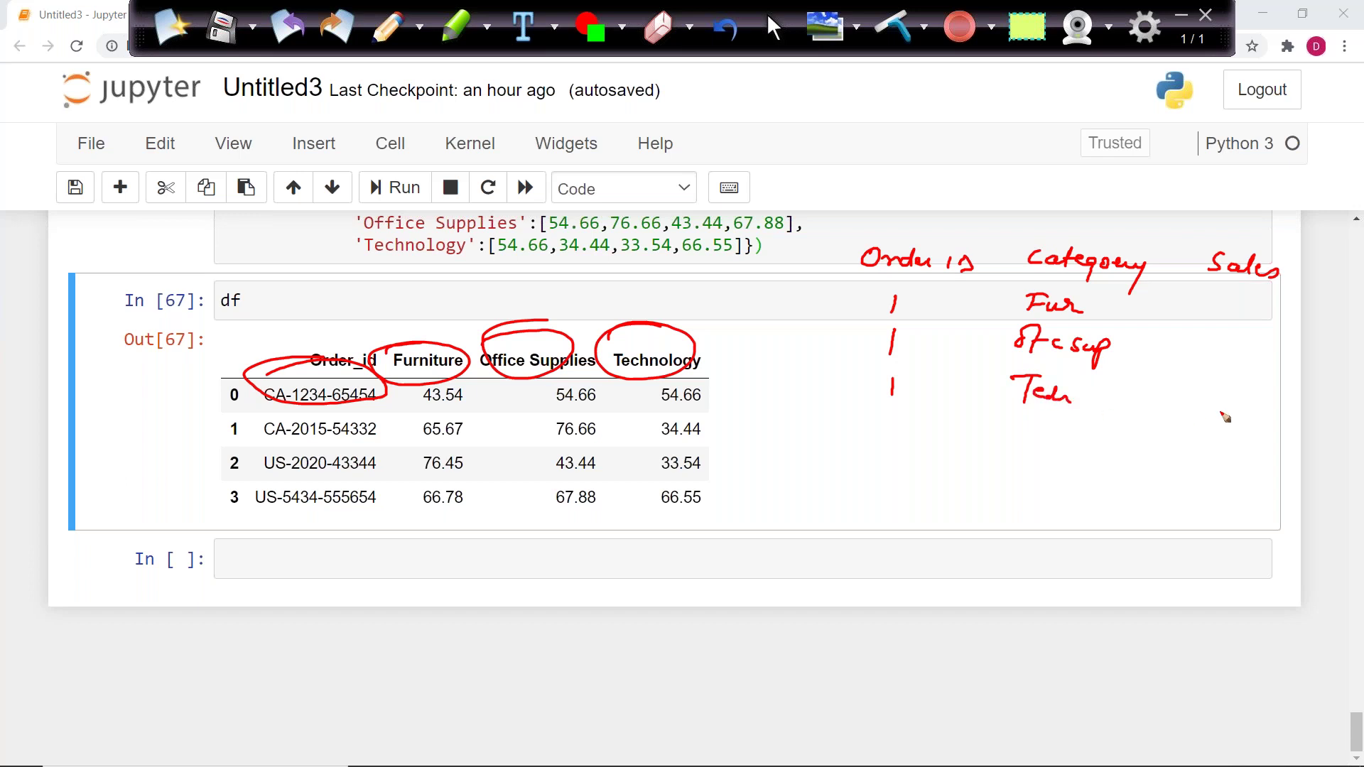
# Step: Circle the first row's three amounts and write 43.54, 54.66 and 54.66 under the handwritten Sales heading
pyautogui.moveTo(423, 380); pyautogui.dragTo(415, 392)
pyautogui.moveTo(568, 387)
pyautogui.mouseDown()
pyautogui.moveTo(547, 408)
pyautogui.moveTo(597, 380)
pyautogui.moveTo(692, 376)
pyautogui.mouseUp()
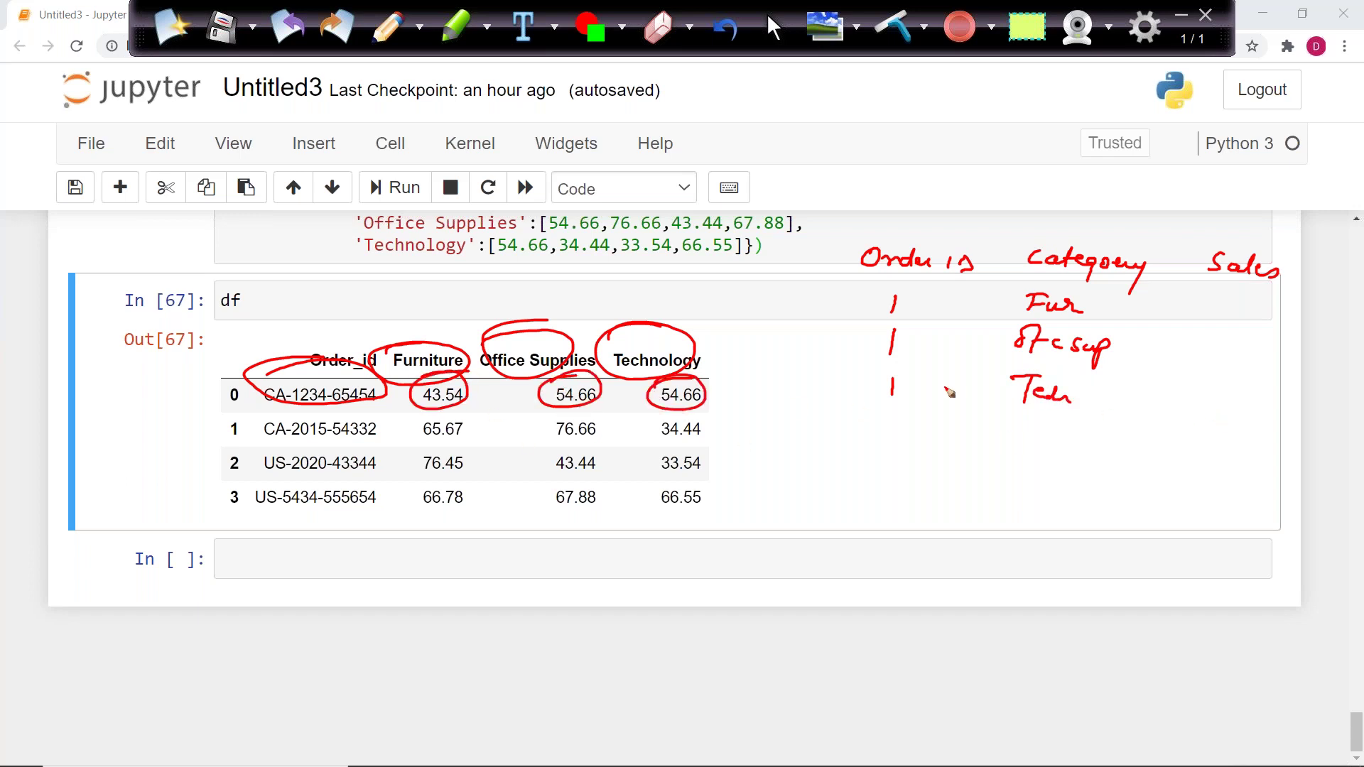
pyautogui.moveTo(1215, 299)
pyautogui.mouseDown()
pyautogui.moveTo(1223, 317)
pyautogui.moveTo(1279, 318)
pyautogui.mouseUp()
pyautogui.click(1237, 315)
pyautogui.moveTo(1277, 307); pyautogui.dragTo(1282, 328)
pyautogui.moveTo(1210, 352); pyautogui.dragTo(1270, 370)
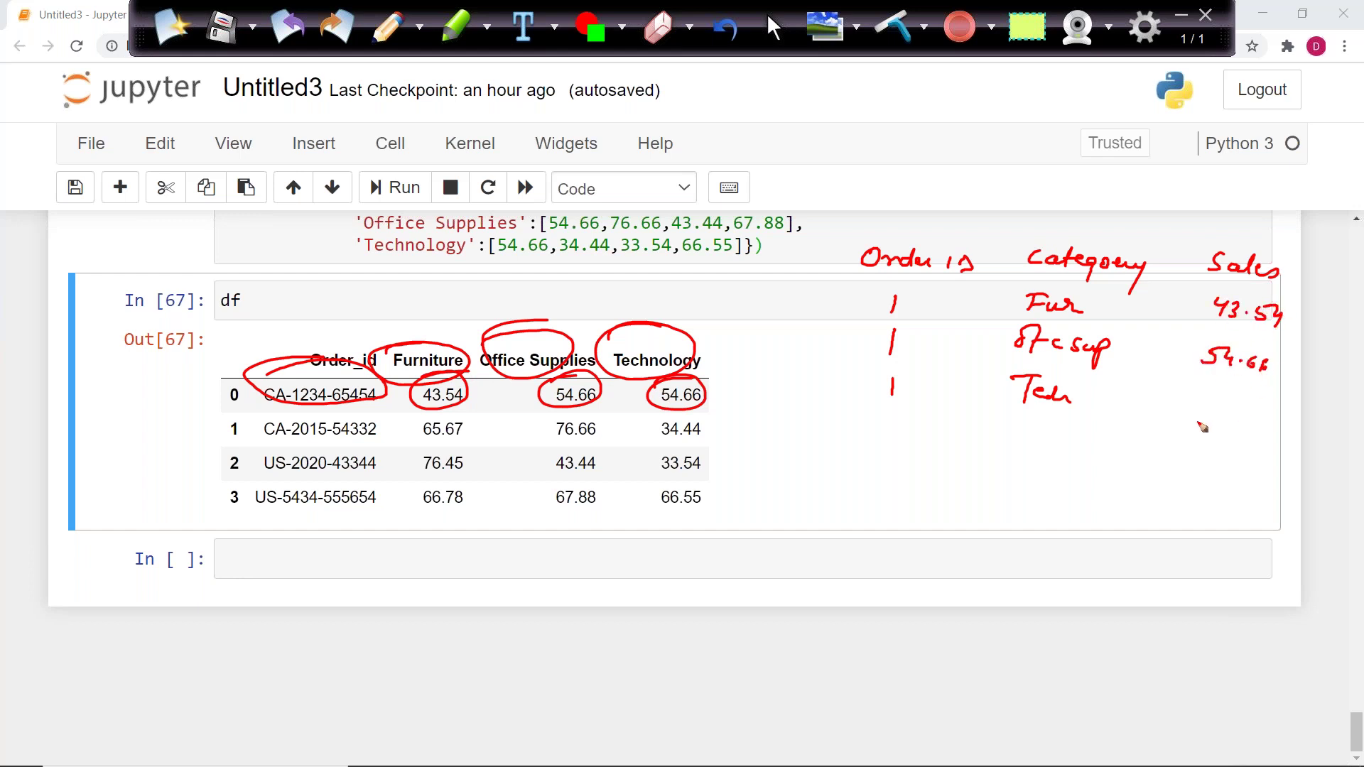
pyautogui.moveTo(1189, 398); pyautogui.dragTo(1250, 423)
pyautogui.click(1227, 412)
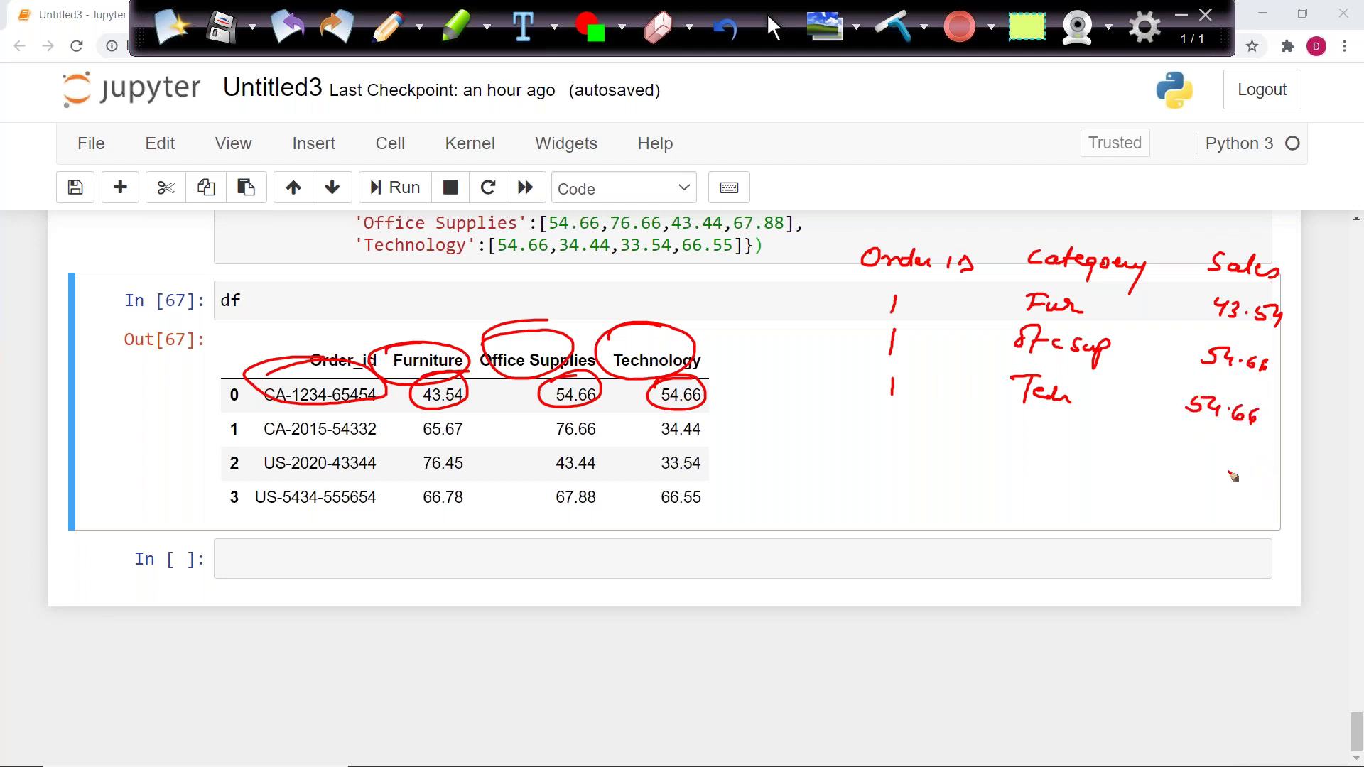
# Step: Draw an arrow from the table to the empty cell, mark each of the four rows, and write an underlined "12 Rows"
pyautogui.moveTo(740, 373)
pyautogui.mouseDown()
pyautogui.moveTo(745, 512)
pyautogui.moveTo(601, 562)
pyautogui.moveTo(618, 582)
pyautogui.mouseUp()
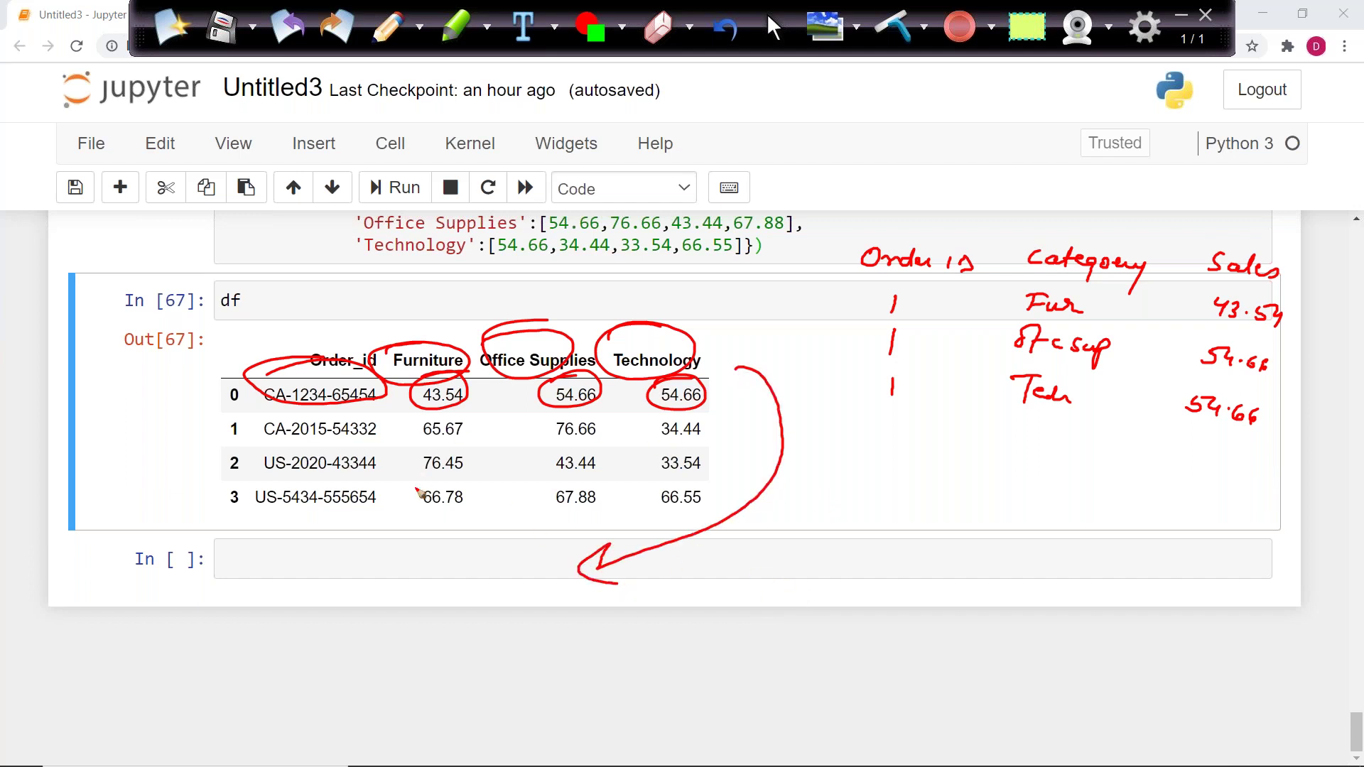
pyautogui.moveTo(191, 391); pyautogui.dragTo(216, 392)
pyautogui.moveTo(201, 424)
pyautogui.mouseDown()
pyautogui.moveTo(218, 426)
pyautogui.moveTo(216, 453)
pyautogui.mouseUp()
pyautogui.moveTo(196, 499); pyautogui.dragTo(214, 501)
pyautogui.moveTo(809, 478); pyautogui.dragTo(809, 503)
pyautogui.moveTo(815, 486); pyautogui.dragTo(849, 500)
pyautogui.moveTo(869, 507)
pyautogui.mouseDown()
pyautogui.moveTo(870, 496)
pyautogui.moveTo(944, 507)
pyautogui.mouseUp()
pyautogui.moveTo(938, 525); pyautogui.dragTo(820, 499)
# Step: Underline the first order ID and draw lines to the three category headers, and clear all the annotations
pyautogui.moveTo(237, 409)
pyautogui.mouseDown()
pyautogui.moveTo(362, 412)
pyautogui.moveTo(264, 419)
pyautogui.mouseUp()
pyautogui.moveTo(398, 378); pyautogui.dragTo(547, 376)
pyautogui.moveTo(350, 285); pyautogui.dragTo(423, 375)
pyautogui.moveTo(435, 287); pyautogui.dragTo(534, 375)
pyautogui.moveTo(638, 367); pyautogui.dragTo(560, 291)
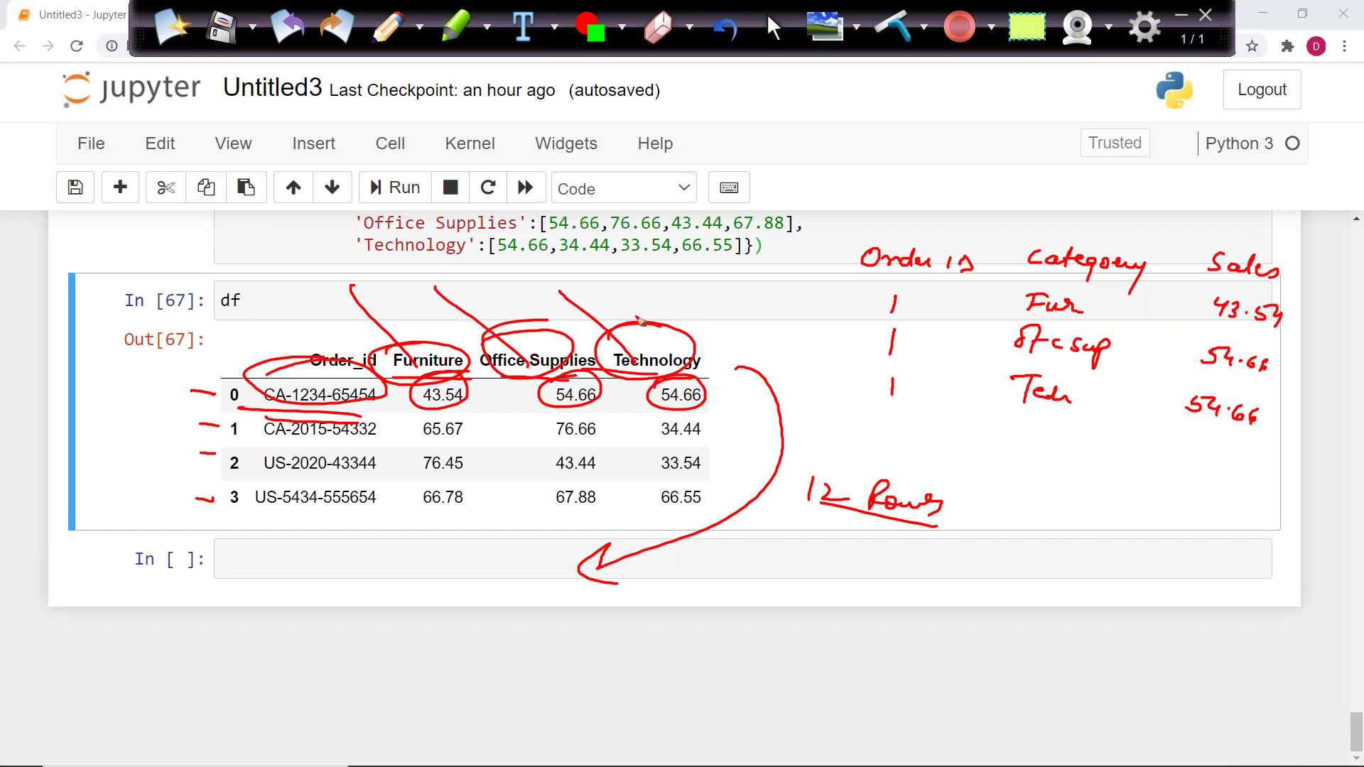
pyautogui.click(904, 30)
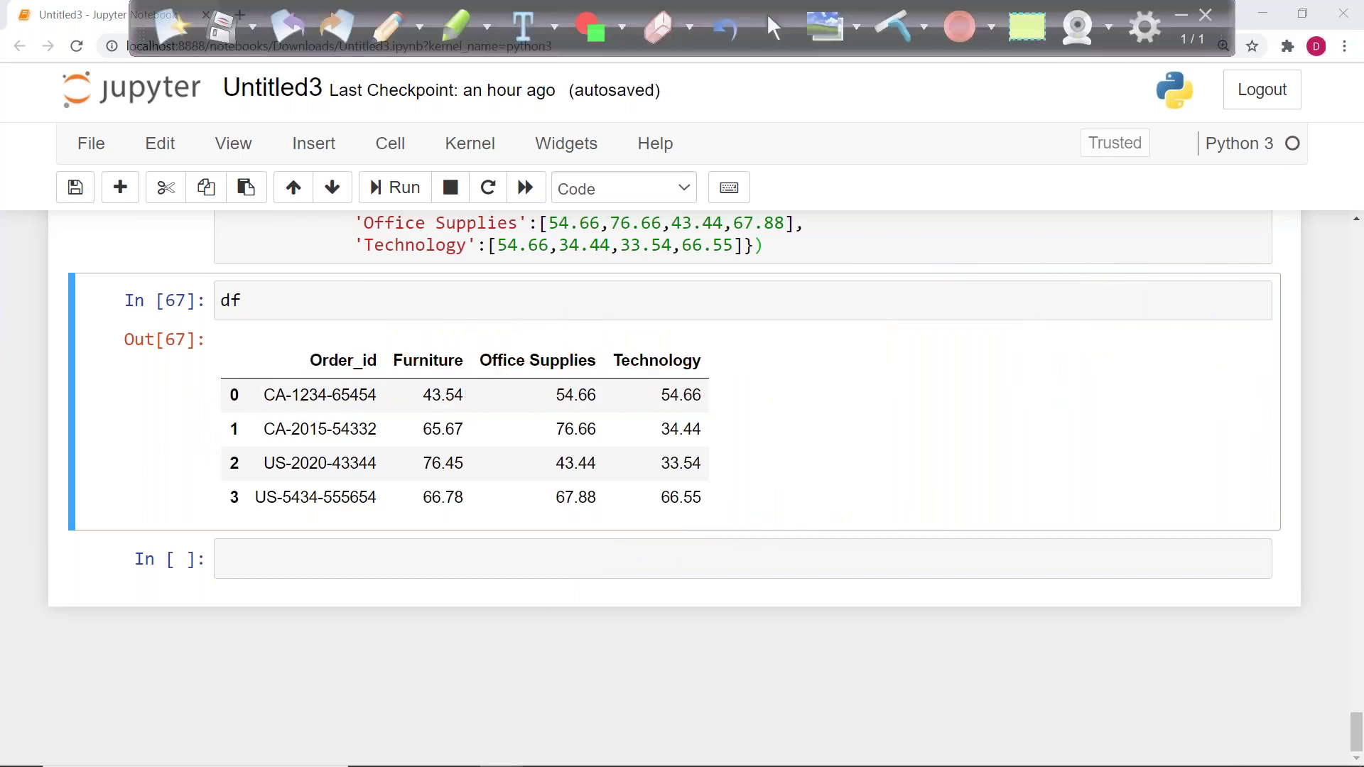
# Step: Start a df.melt call in the empty last cell, using code completion for the method name
pyautogui.click(305, 561)
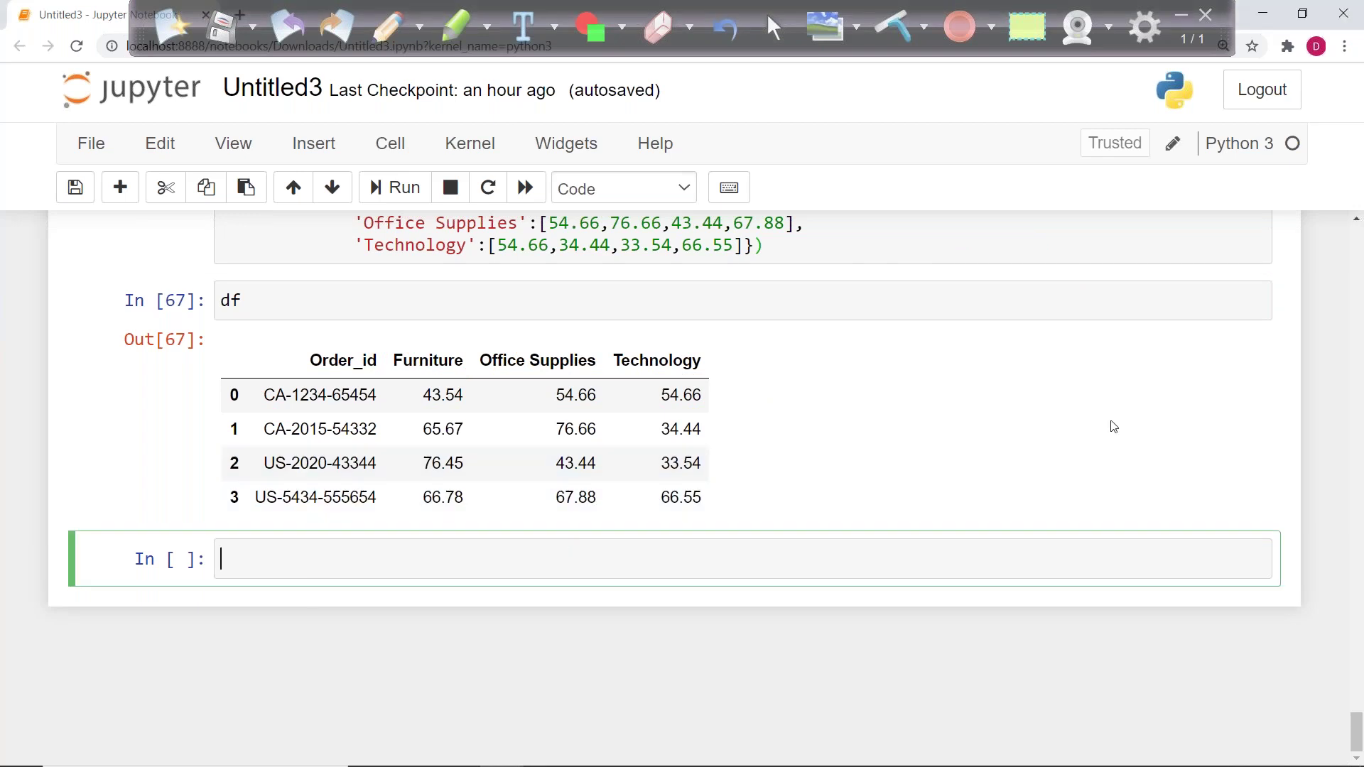
pyautogui.write('df.me')
pyautogui.press('Tab')
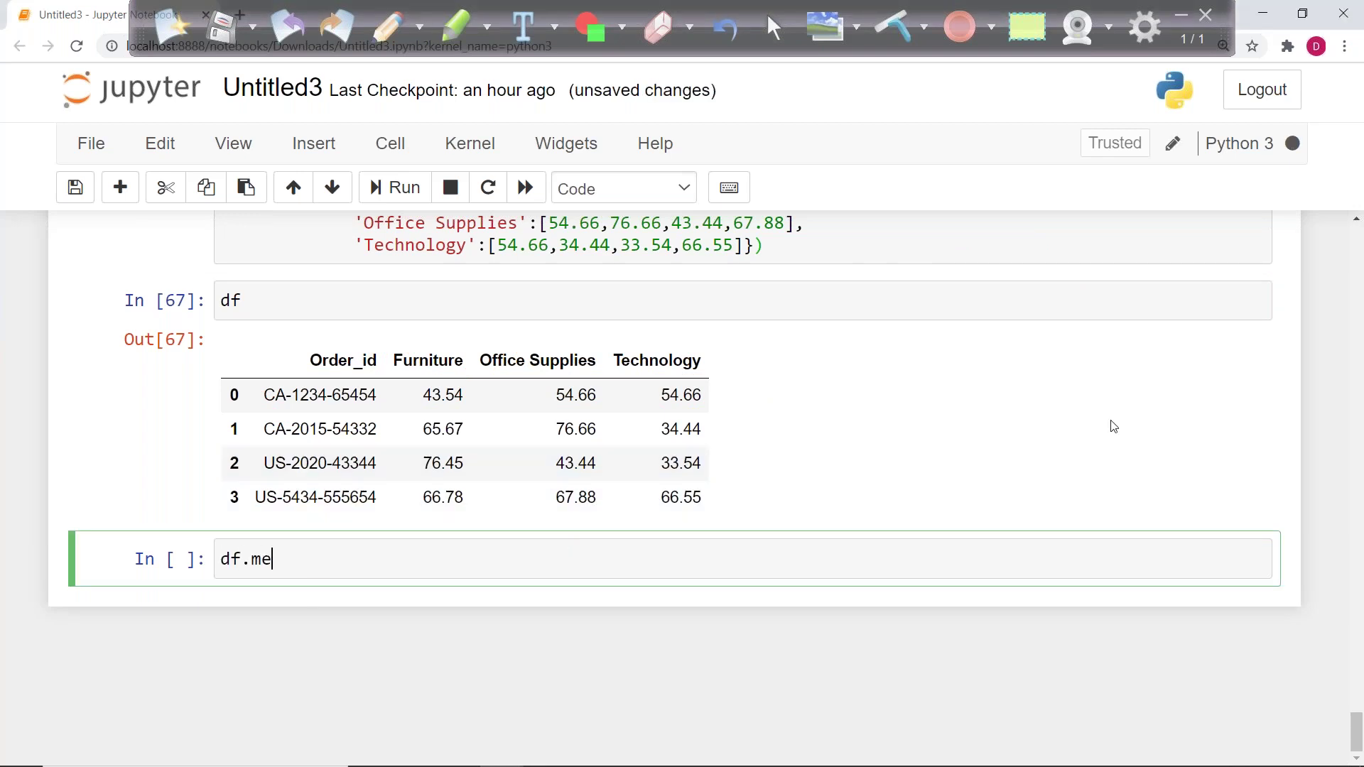
pyautogui.press('Down')
pyautogui.press('Down')
pyautogui.press('Return')
# Step: Set the melt call's id_vars argument to 'Order_id'
pyautogui.write('(id')
pyautogui.press('Tab')
pyautogui.press('Down')
pyautogui.press('Return')
pyautogui.write("'or")
pyautogui.press('BackSpace')
pyautogui.press('BackSpace')
pyautogui.write('Order_id')
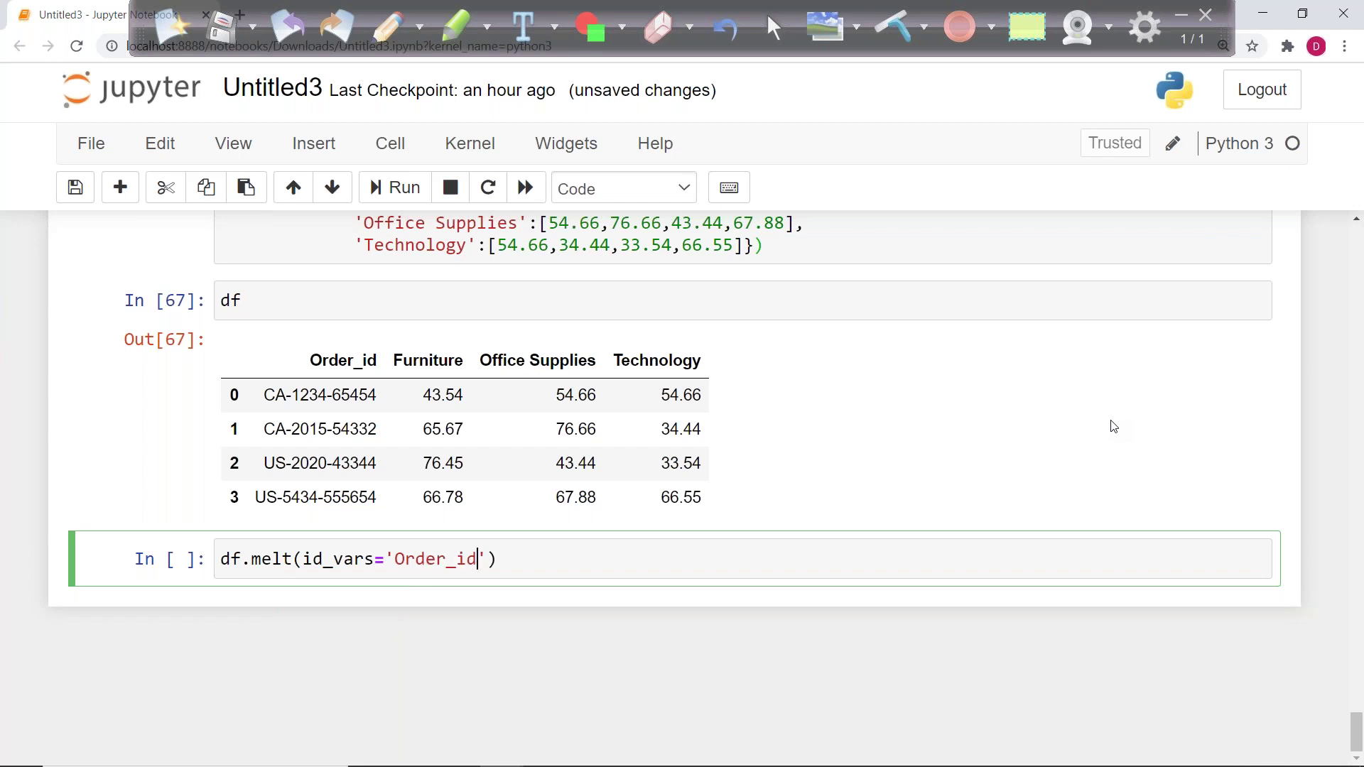
# Step: Add the arguments var_name='Category' and value_name='Sales' to the df.melt call
pyautogui.press('Right')
pyautogui.write(", var_name='Category', ")
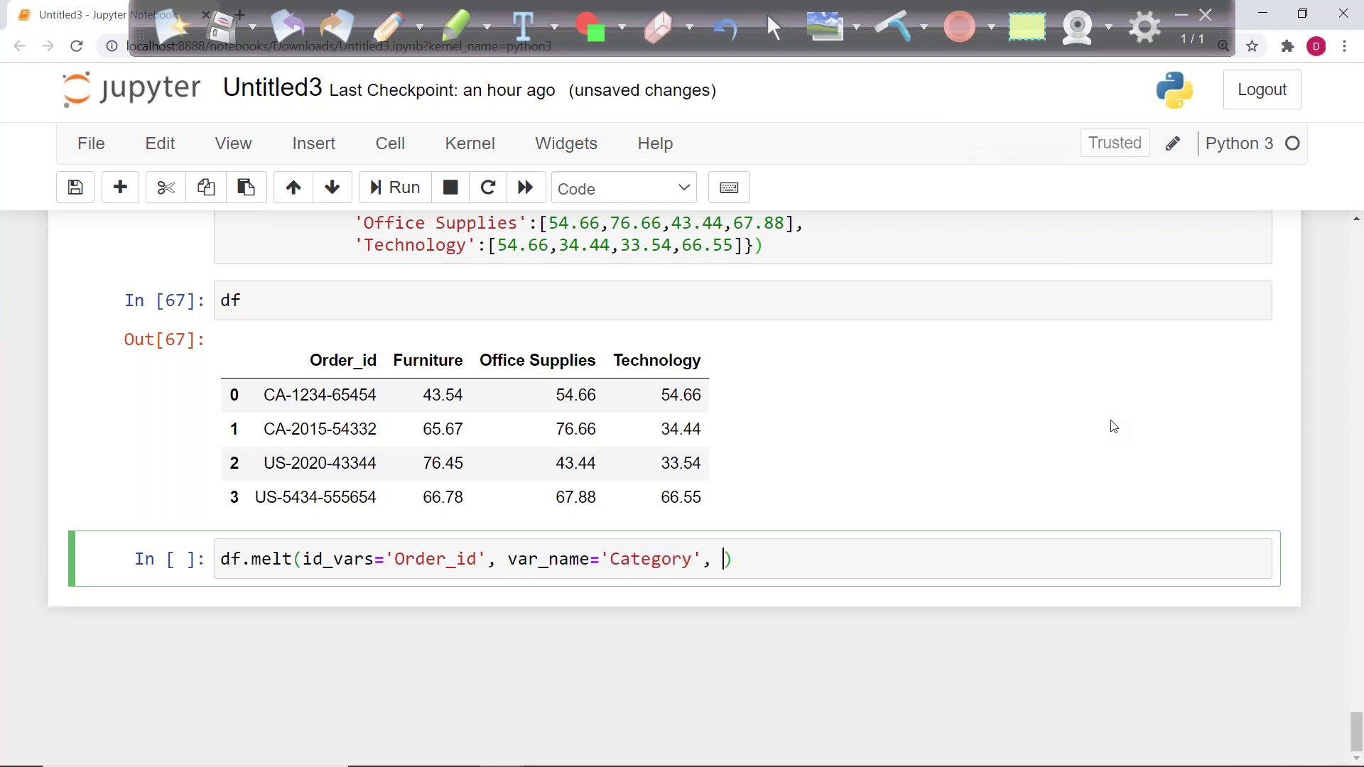
pyautogui.write('vsl')
pyautogui.press('BackSpace')
pyautogui.press('BackSpace')
pyautogui.write('alue_name=')
pyautogui.write("'Sales")
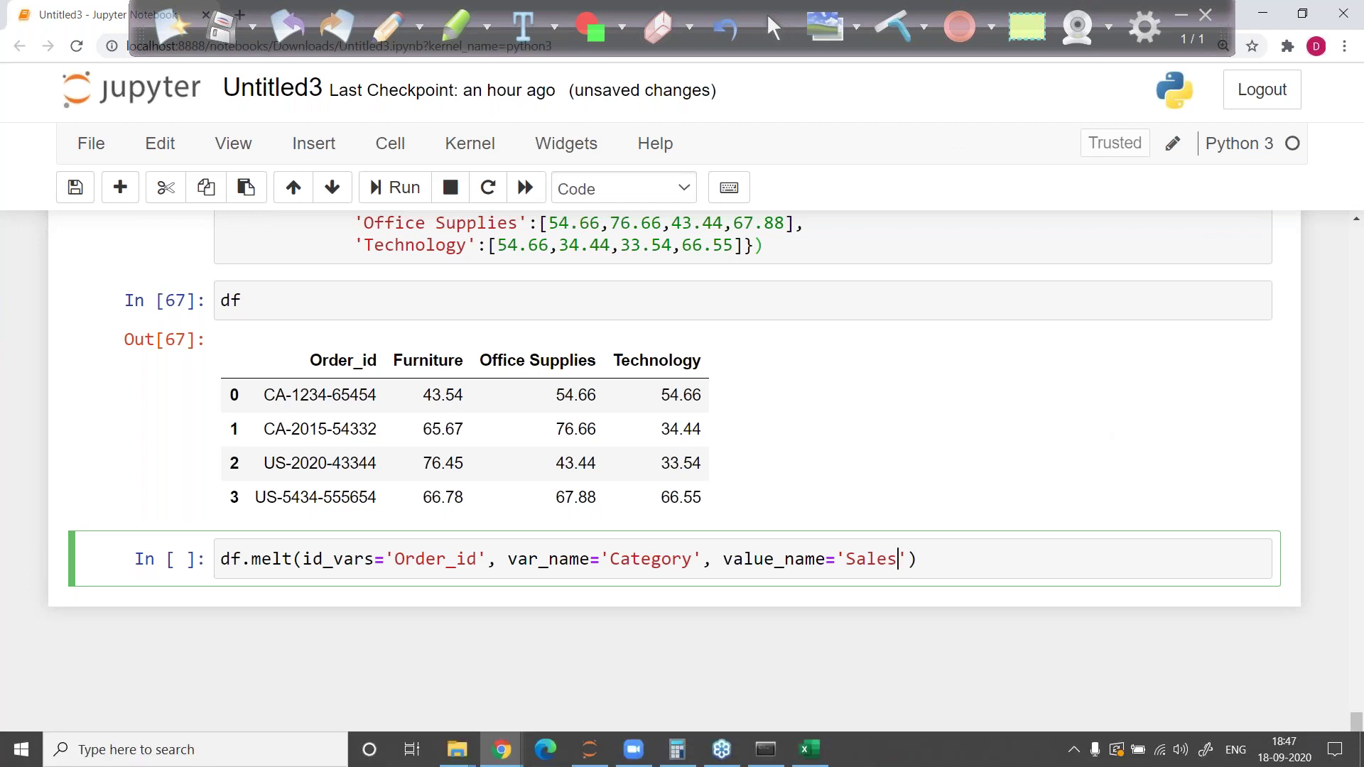
# Step: Run the df.melt cell to output the dataframe in long form
pyautogui.press('Escape')
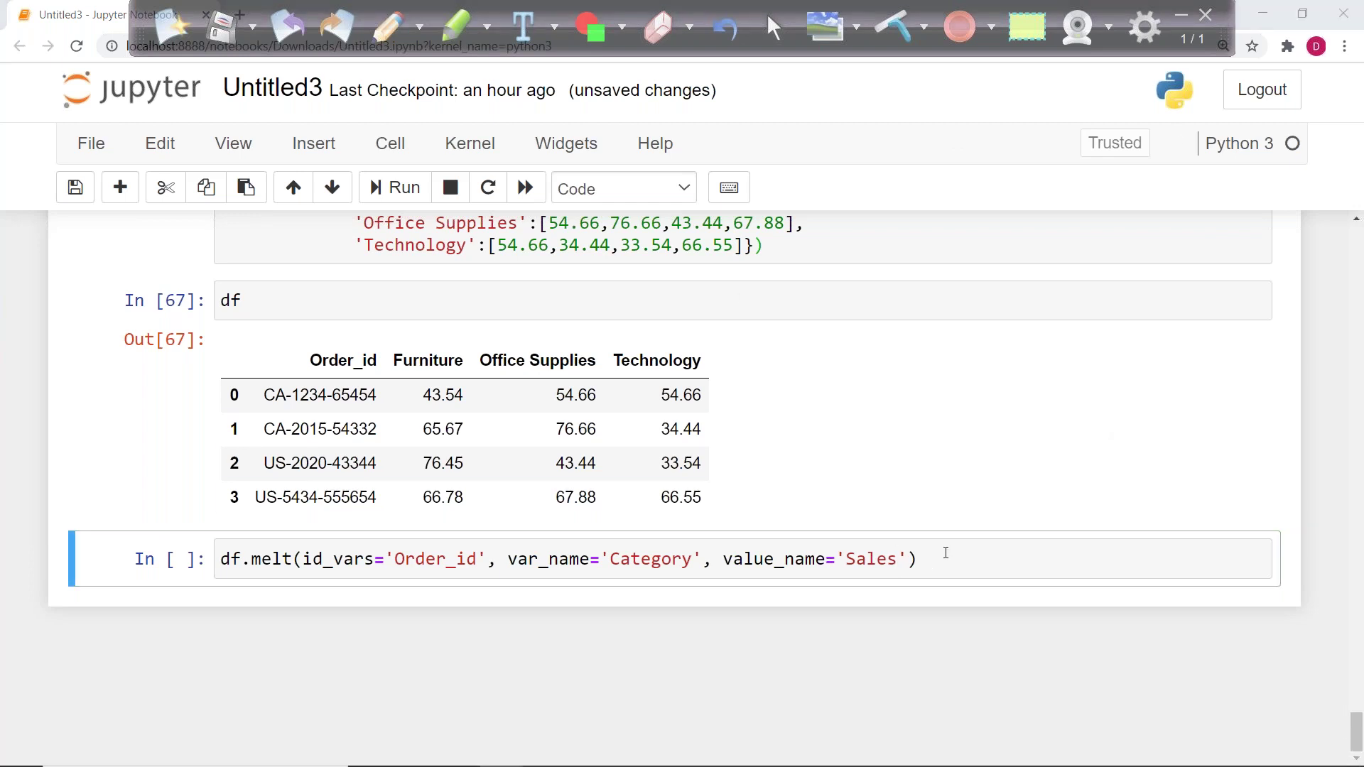
pyautogui.hotkey('ctrl', 'Return')
pyautogui.scroll(-2, 568, 497)
pyautogui.scroll(-4, 671, 503)
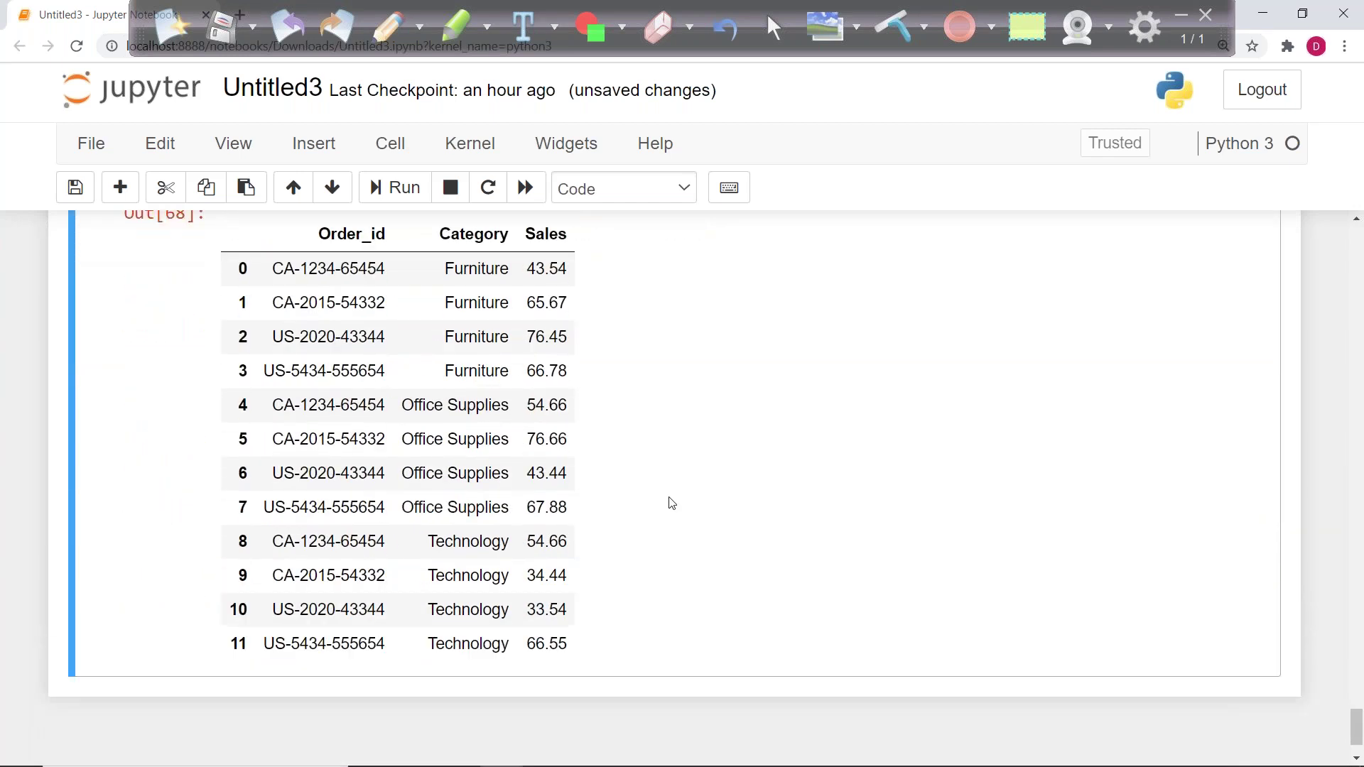
pyautogui.scroll(1, 671, 503)
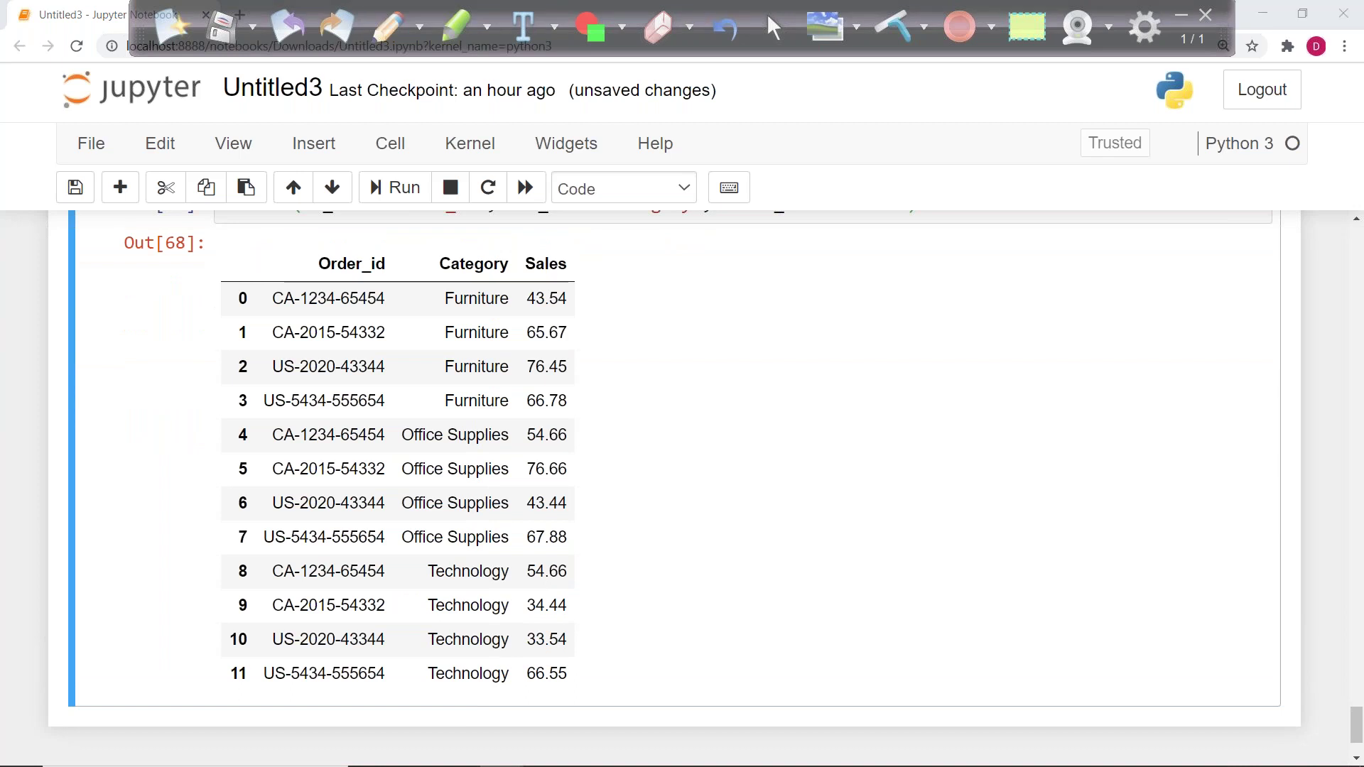
# Step: Compare where the first two order IDs repeat under each category in the melted output, highlighting each occurrence
pyautogui.doubleClick(330, 298)
pyautogui.doubleClick(353, 299)
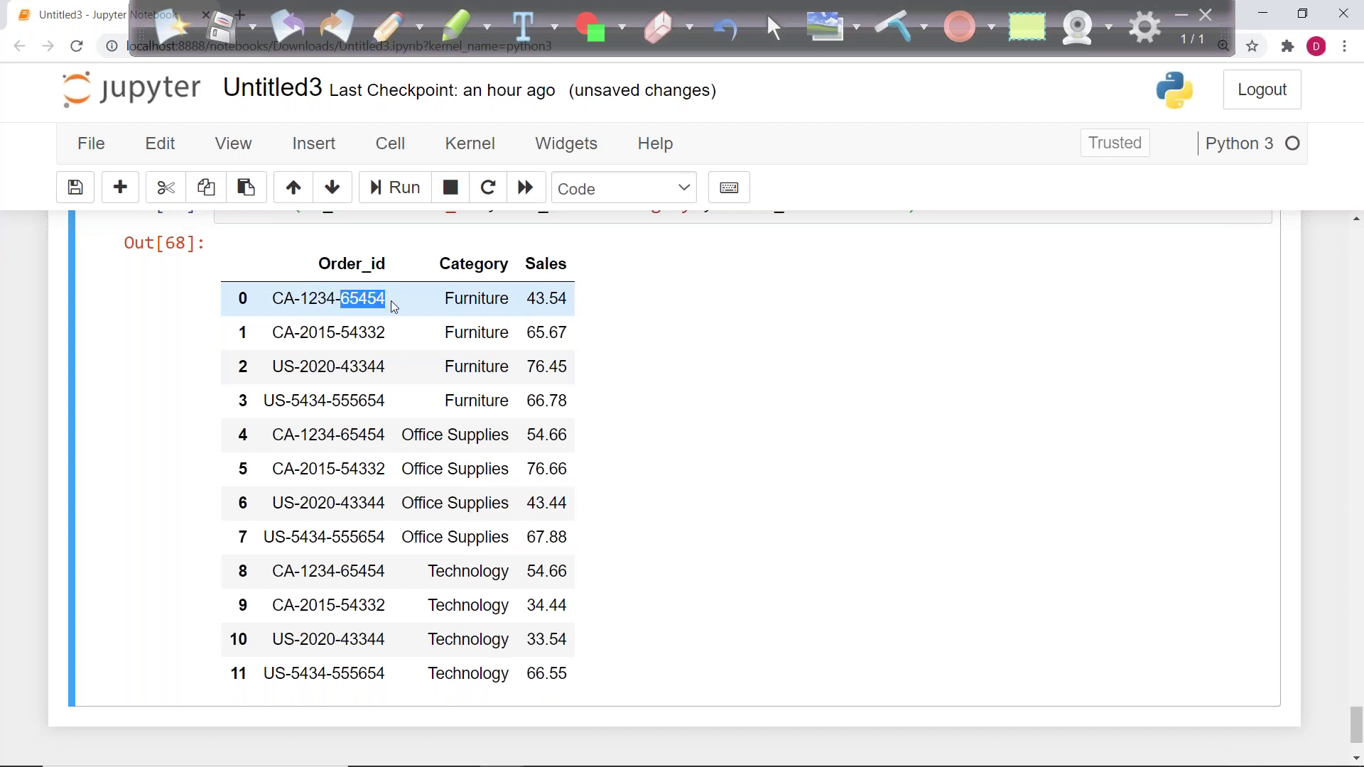
pyautogui.doubleClick(355, 436)
pyautogui.doubleClick(361, 572)
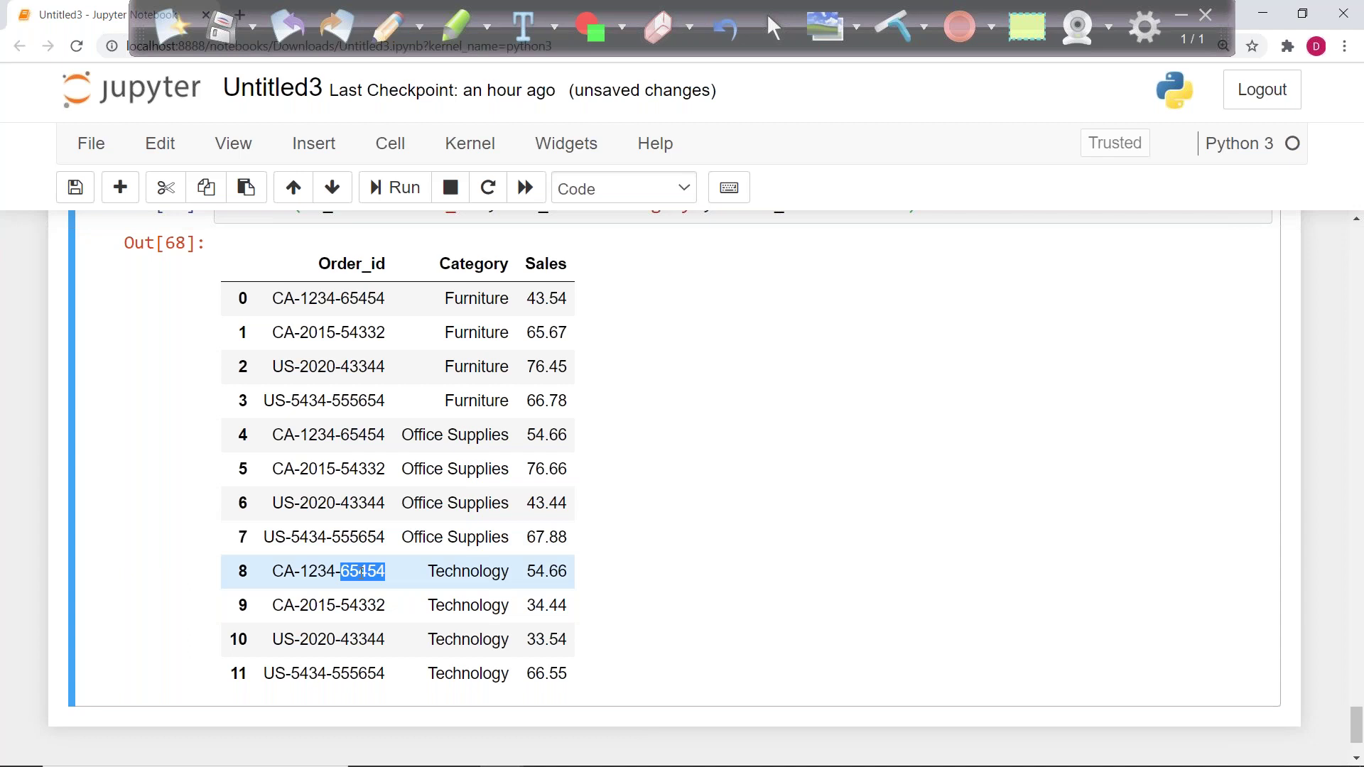
pyautogui.doubleClick(362, 332)
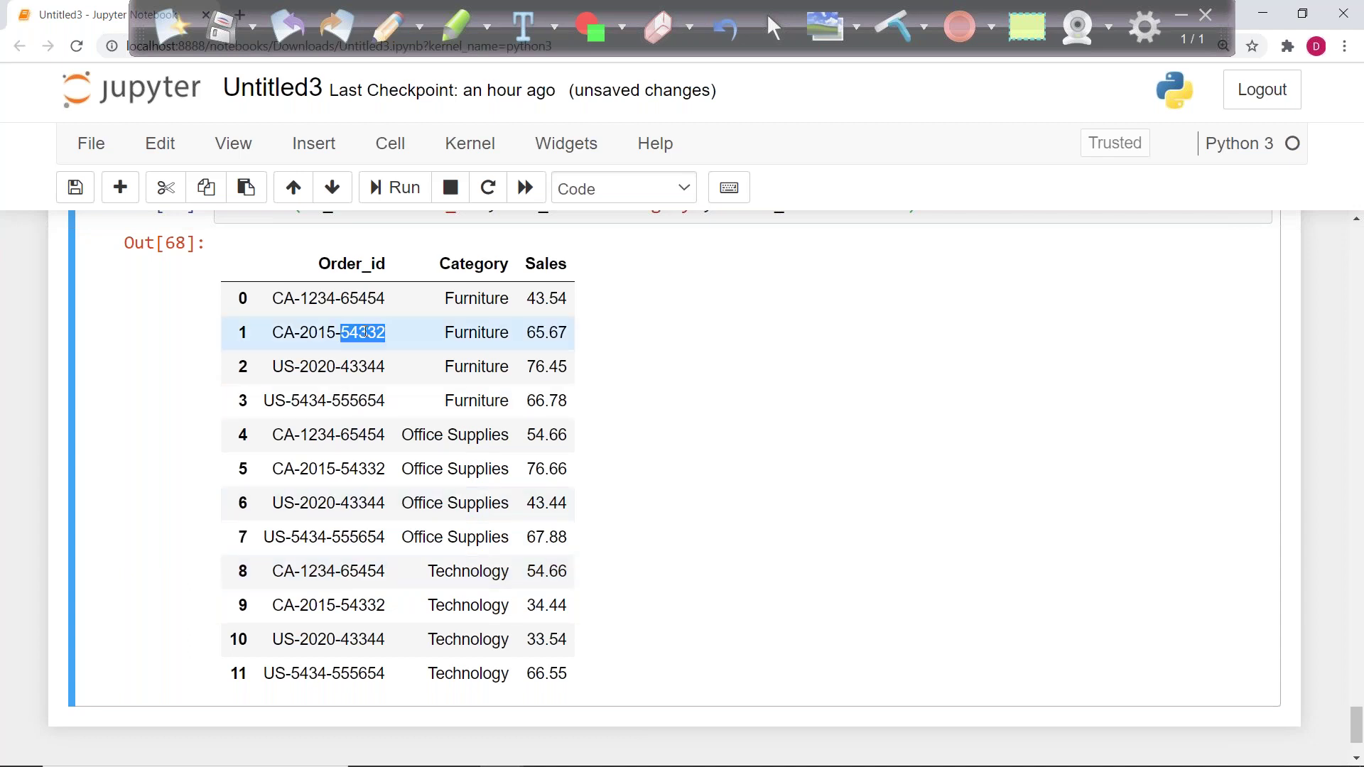
pyautogui.doubleClick(360, 470)
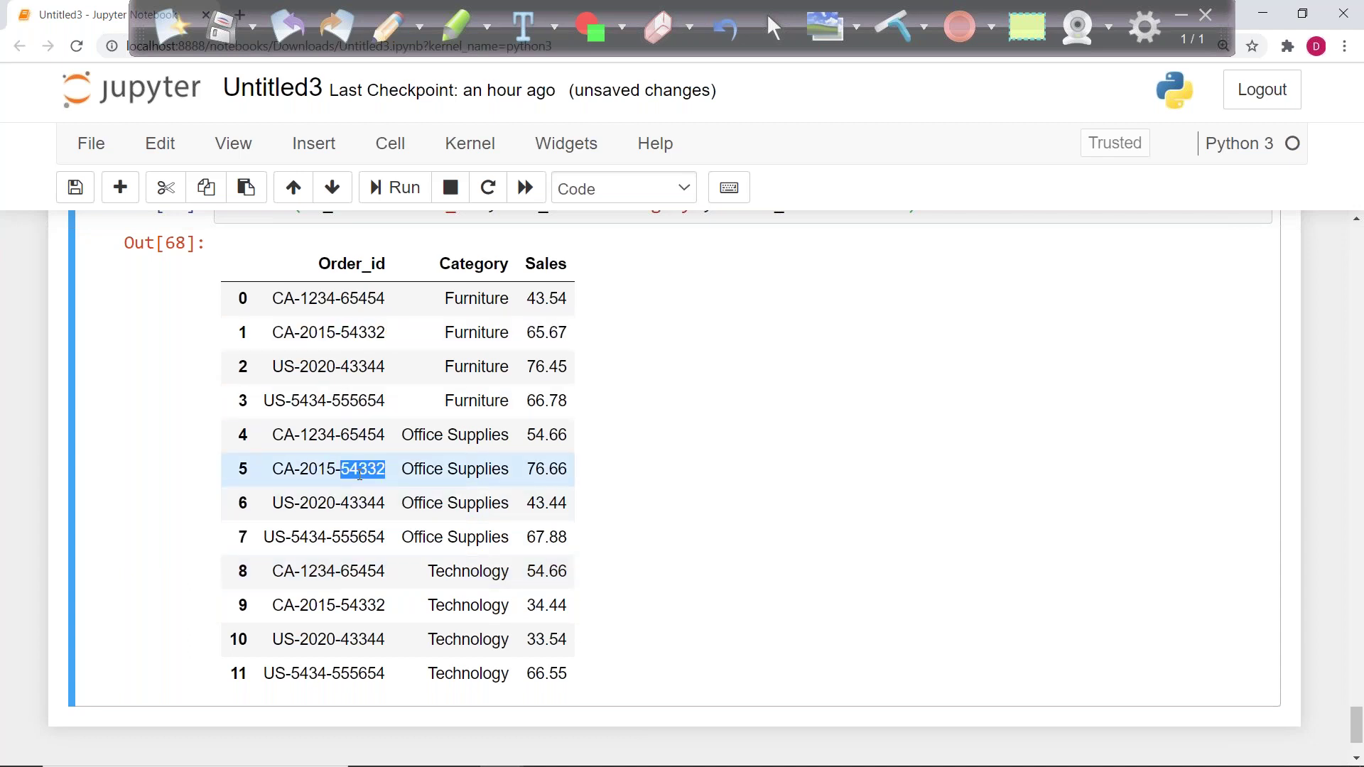
pyautogui.doubleClick(355, 606)
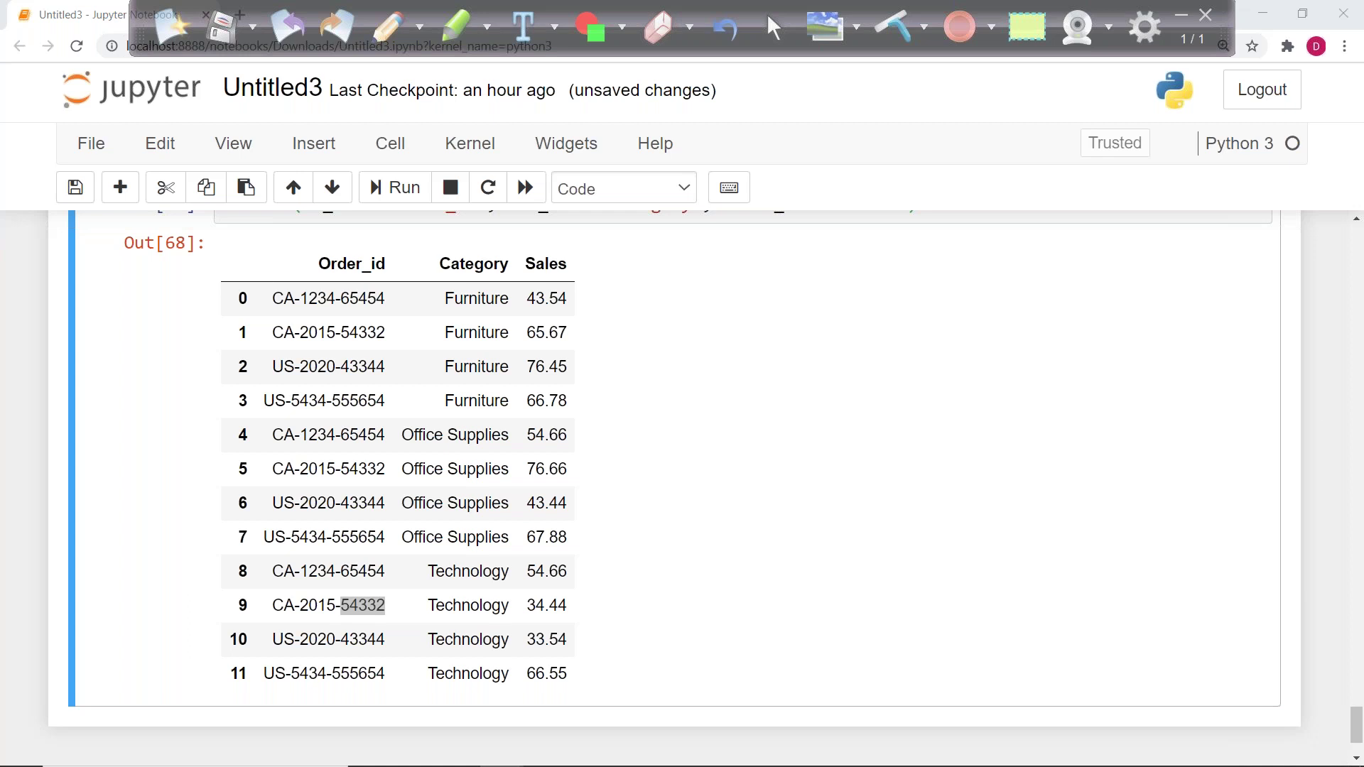
# Step: Insert three empty cells below the df.melt cell
pyautogui.scroll(3, 606, 469)
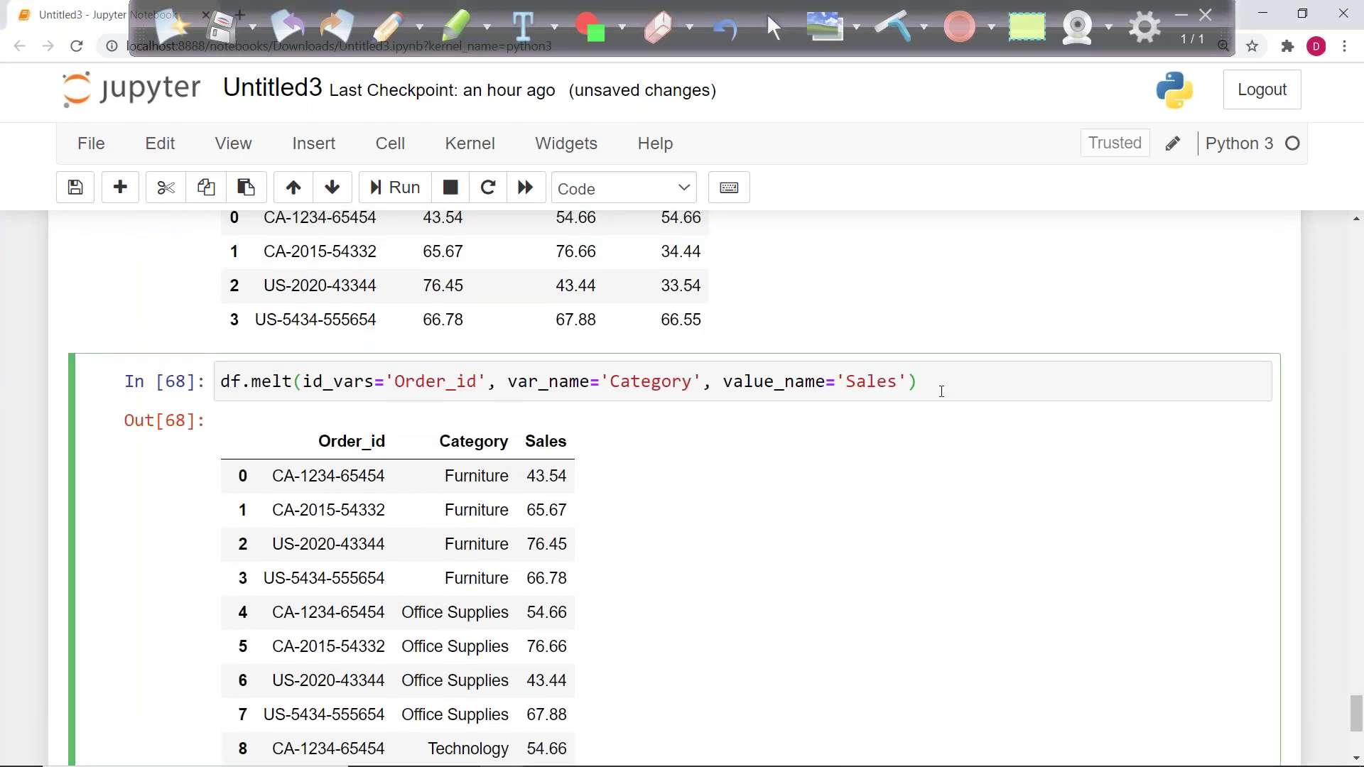
pyautogui.press('Down')
pyautogui.press('Down')
pyautogui.press('Down')
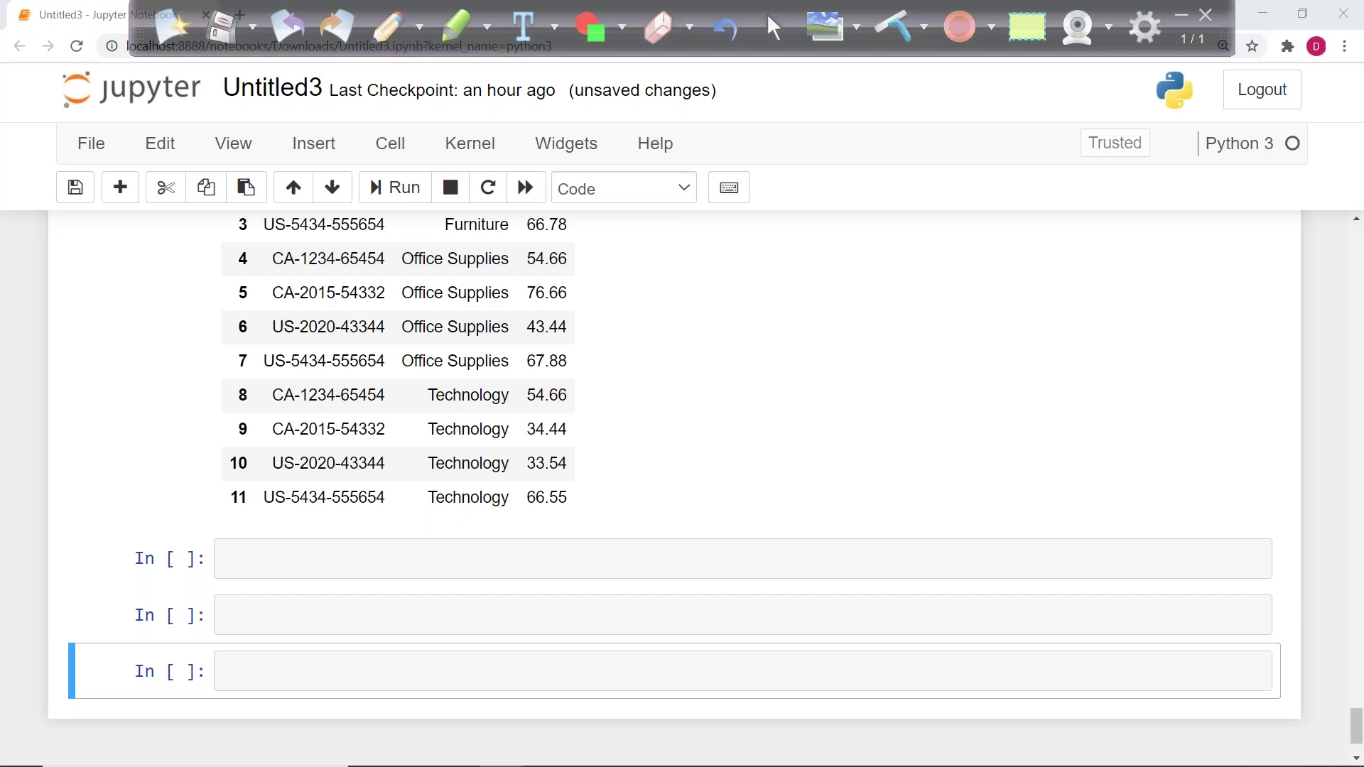
# Step: Define a new df with five-row Gender, Age and color columns in the first empty cell, storing ages as strings, and display it
pyautogui.click(399, 558)
pyautogui.write("df  = pd.DataFrame({'Gender':['male','female','male','female','female'],              'Age':['12','24','38','17','29'],              'color':['blue','green','red','yellow','blue']})  df")
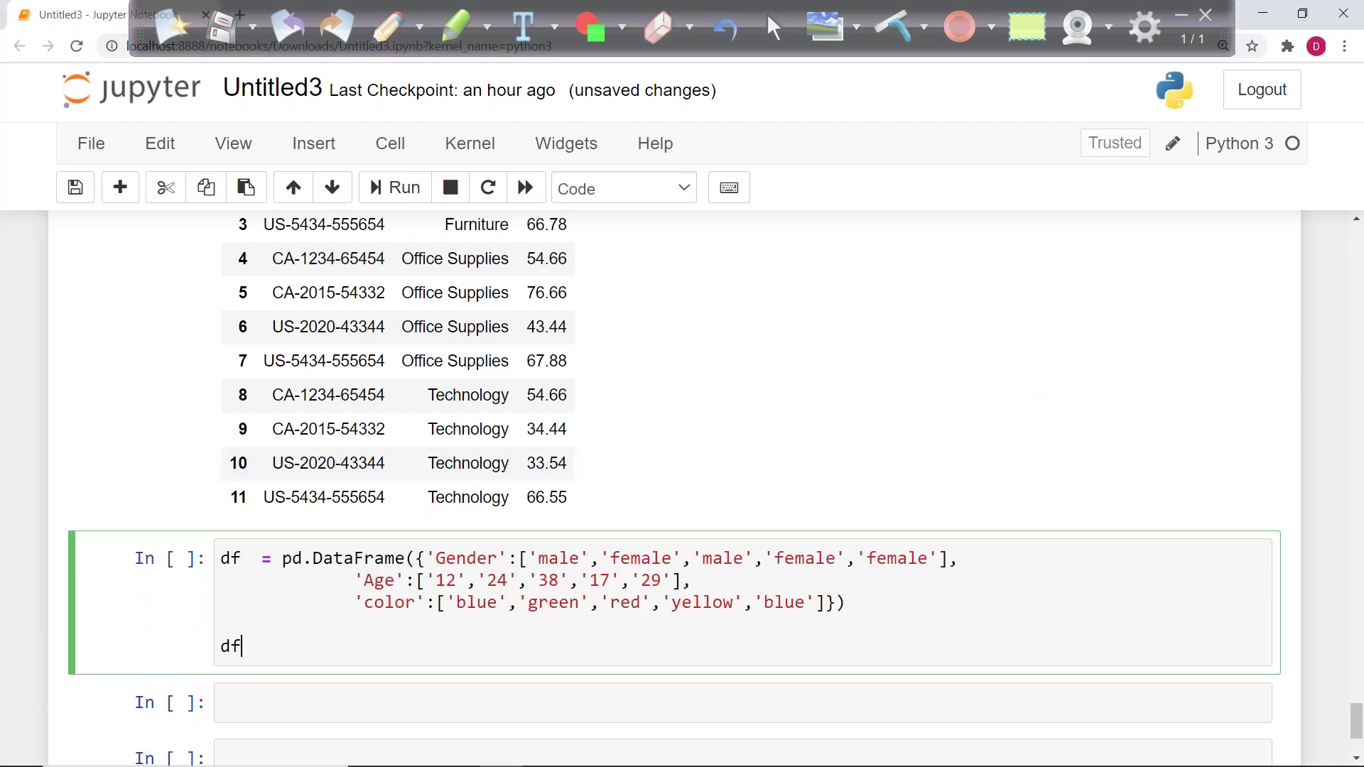
pyautogui.hotkey('ctrl', 'Return')
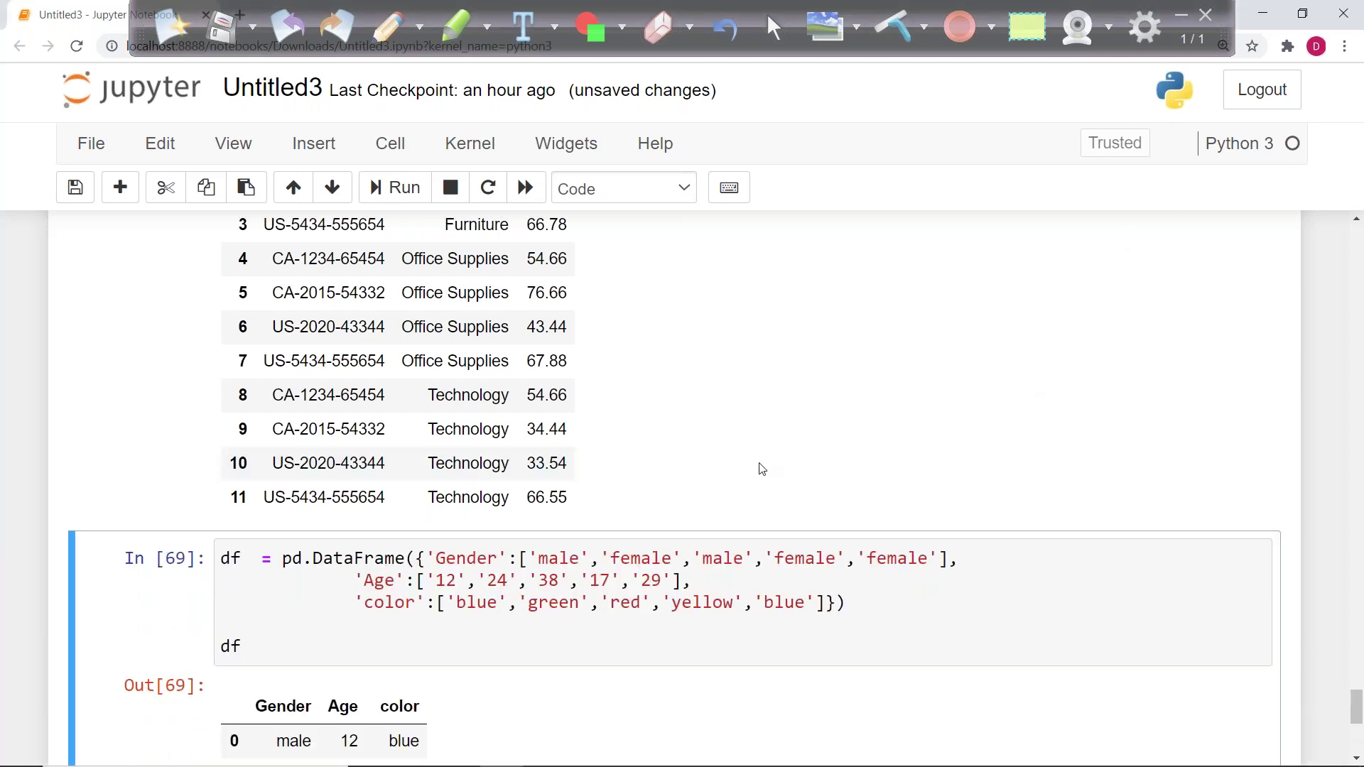
pyautogui.scroll(-3, 703, 425)
pyautogui.scroll(-3, 702, 425)
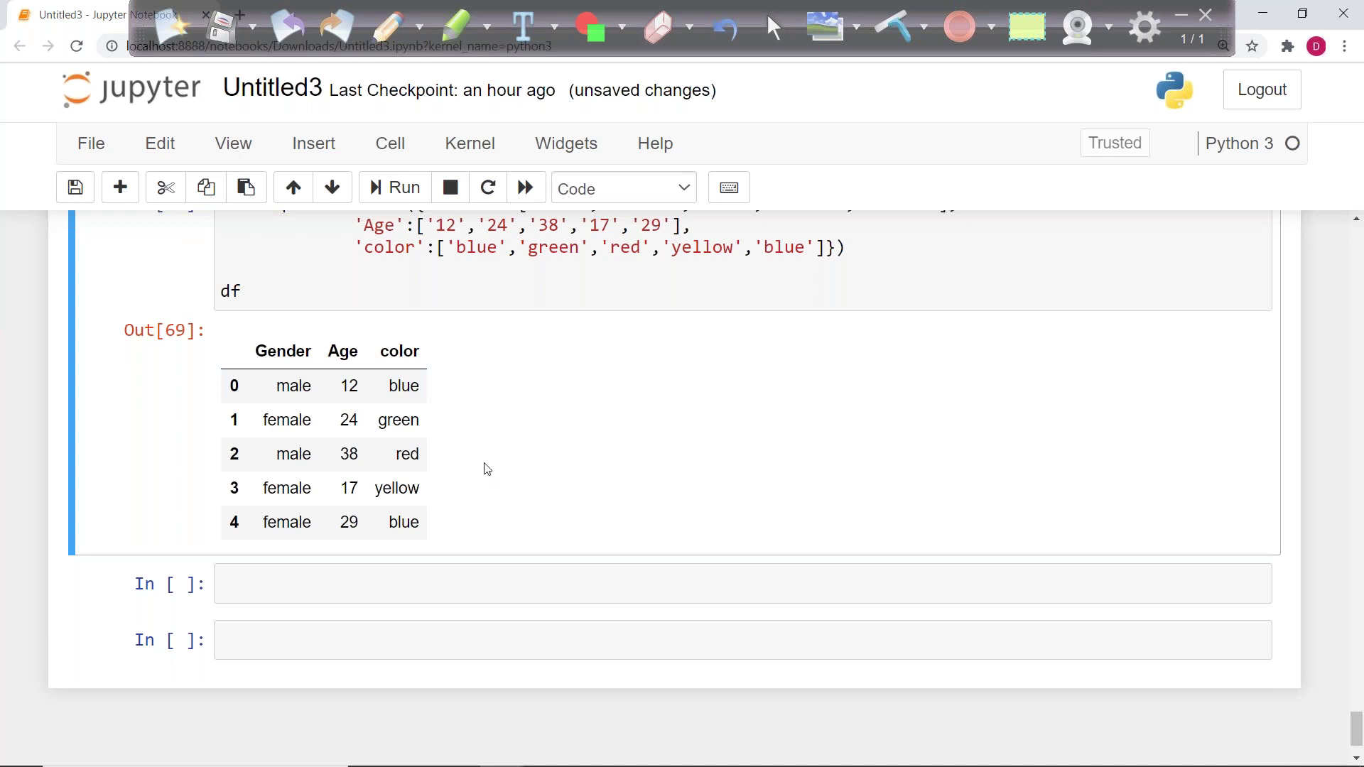
# Step: Add a Gender_Letter column to df by mapping Gender with {'male':'M', 'female':'F'}, and run the cell
pyautogui.doubleClick(293, 386)
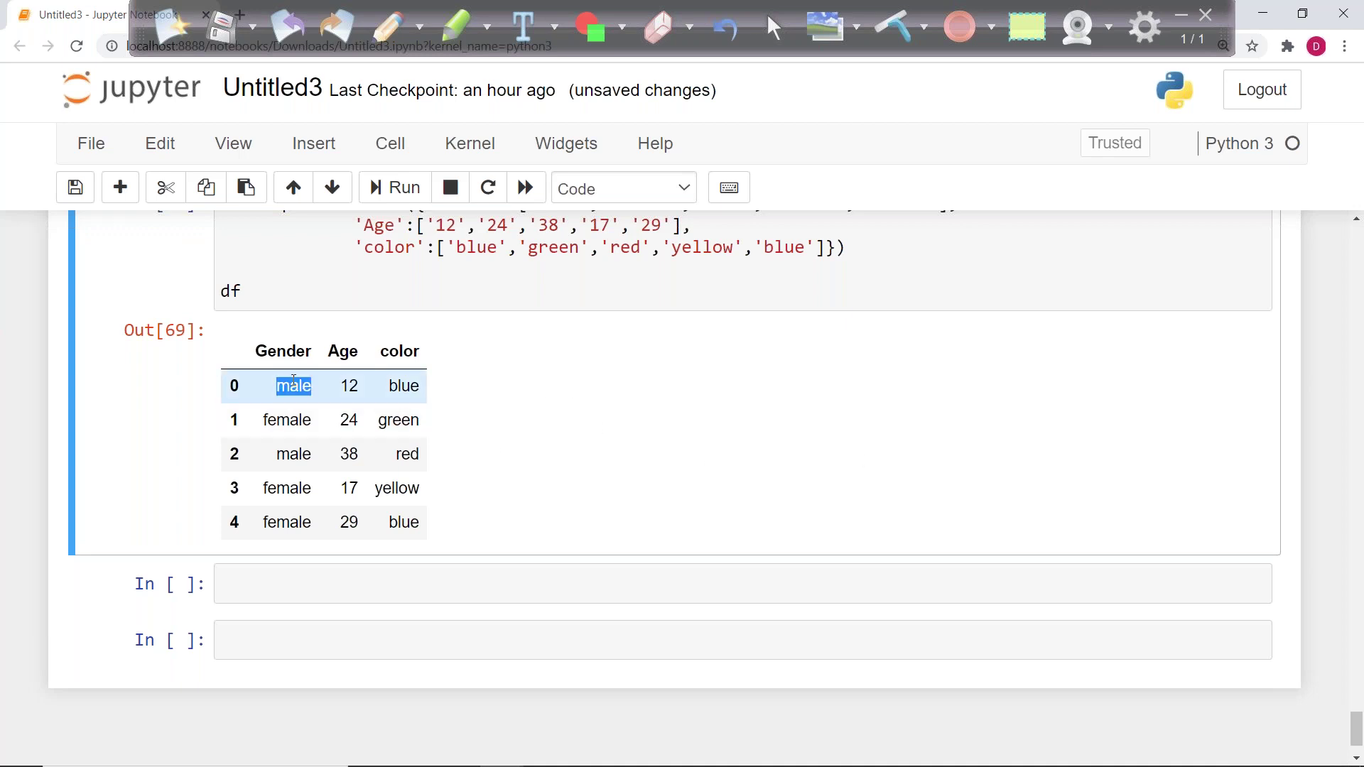
pyautogui.doubleClick(291, 422)
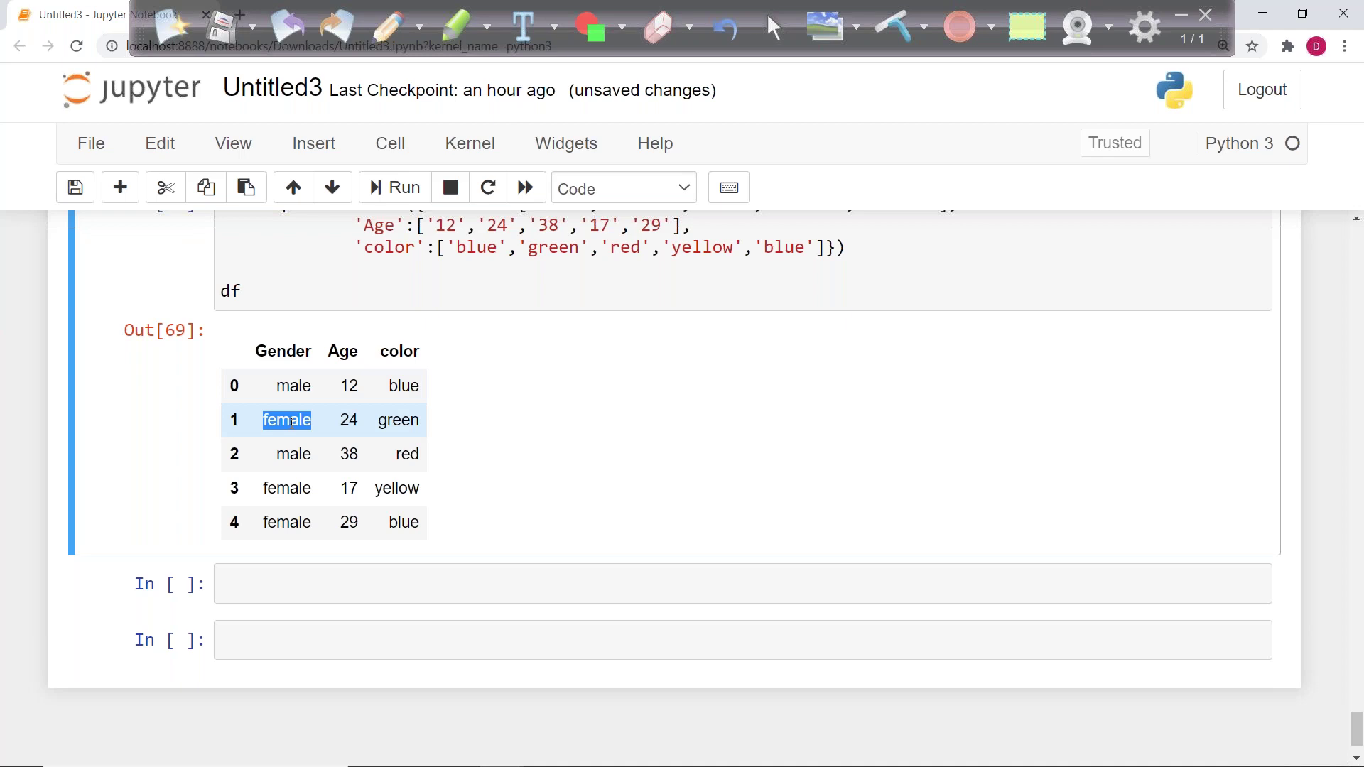
pyautogui.click(274, 592)
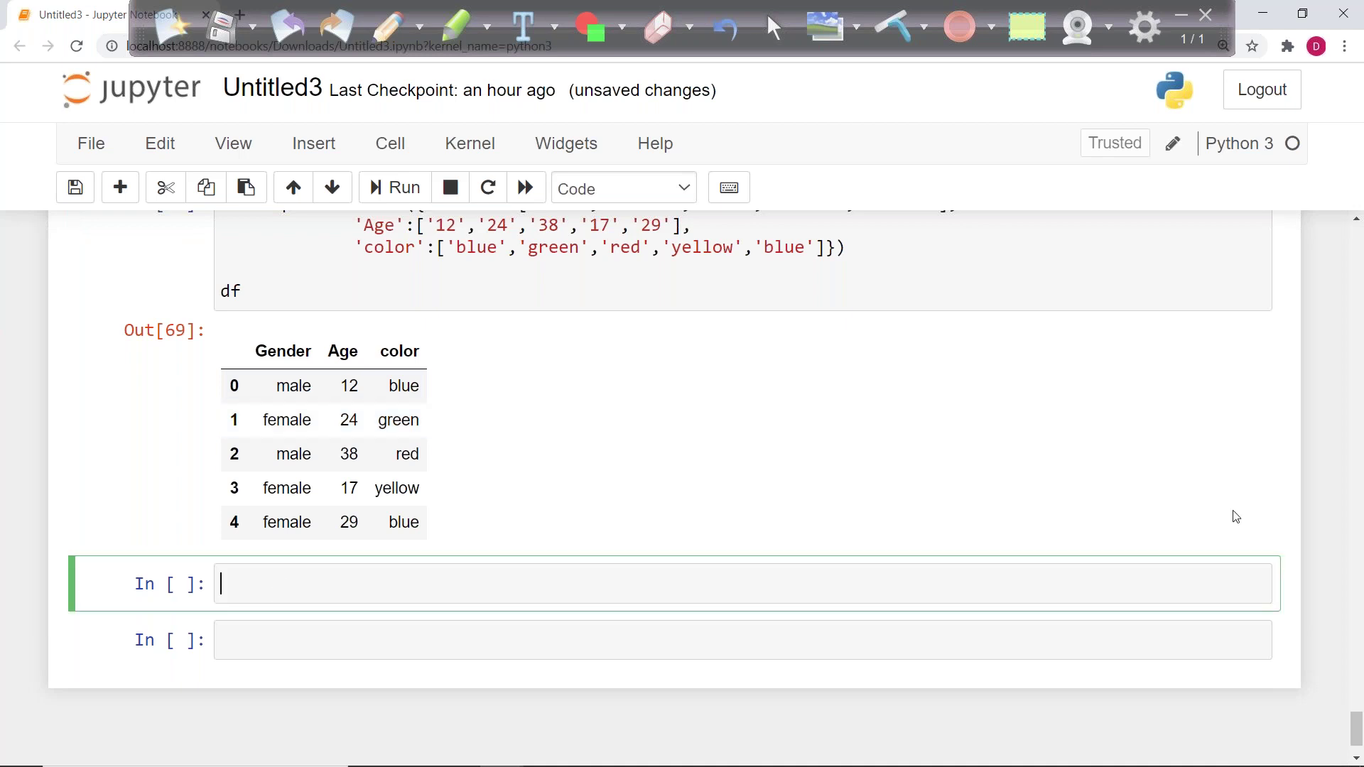
pyautogui.write("df['Gender_Letter")
pyautogui.press('End')
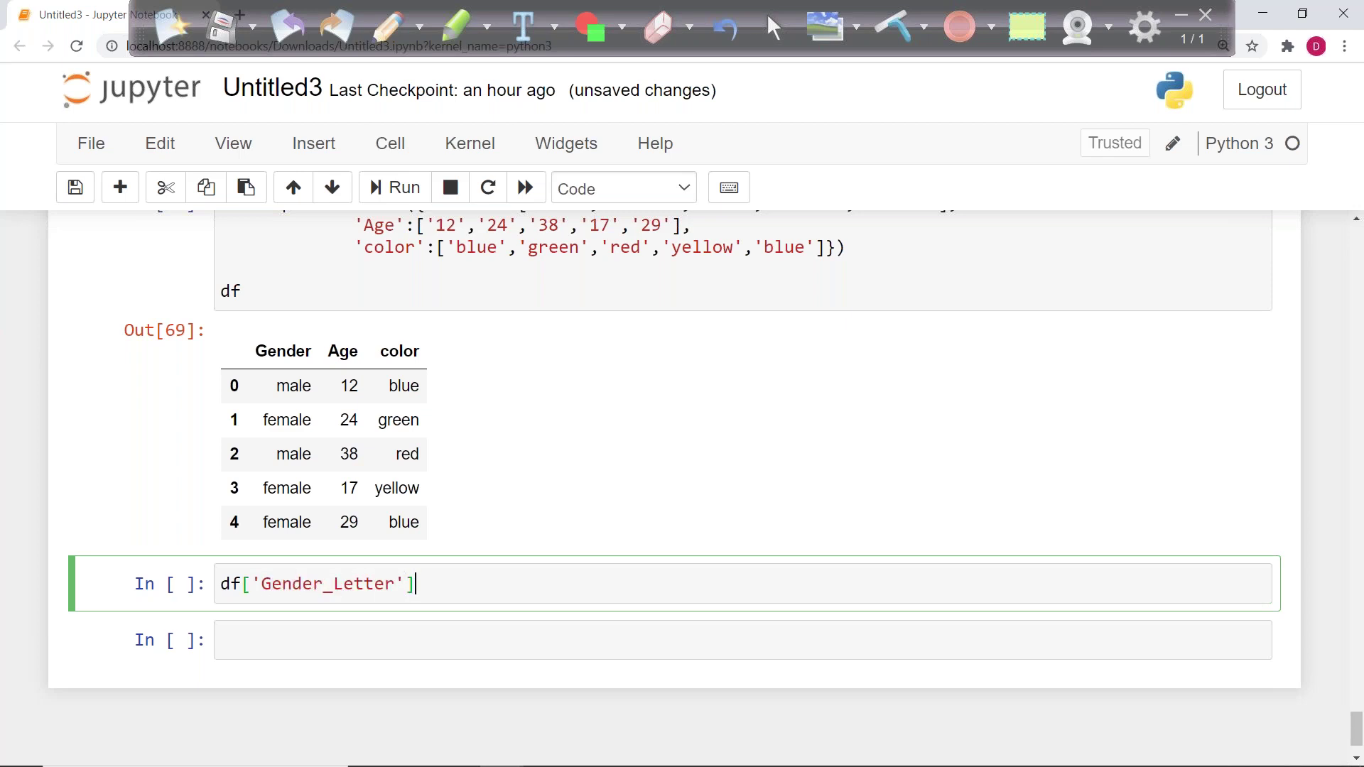
pyautogui.write('= df.Gender.map')
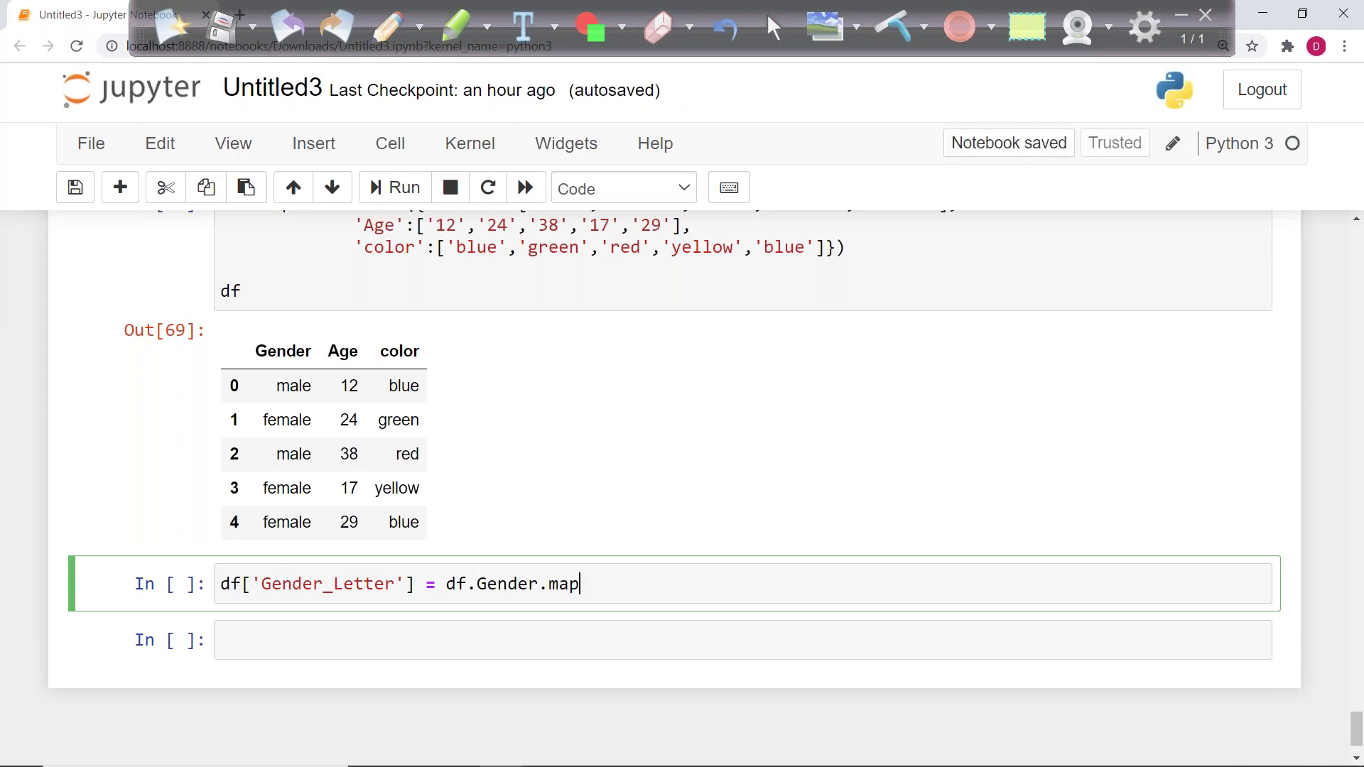
pyautogui.write('({')
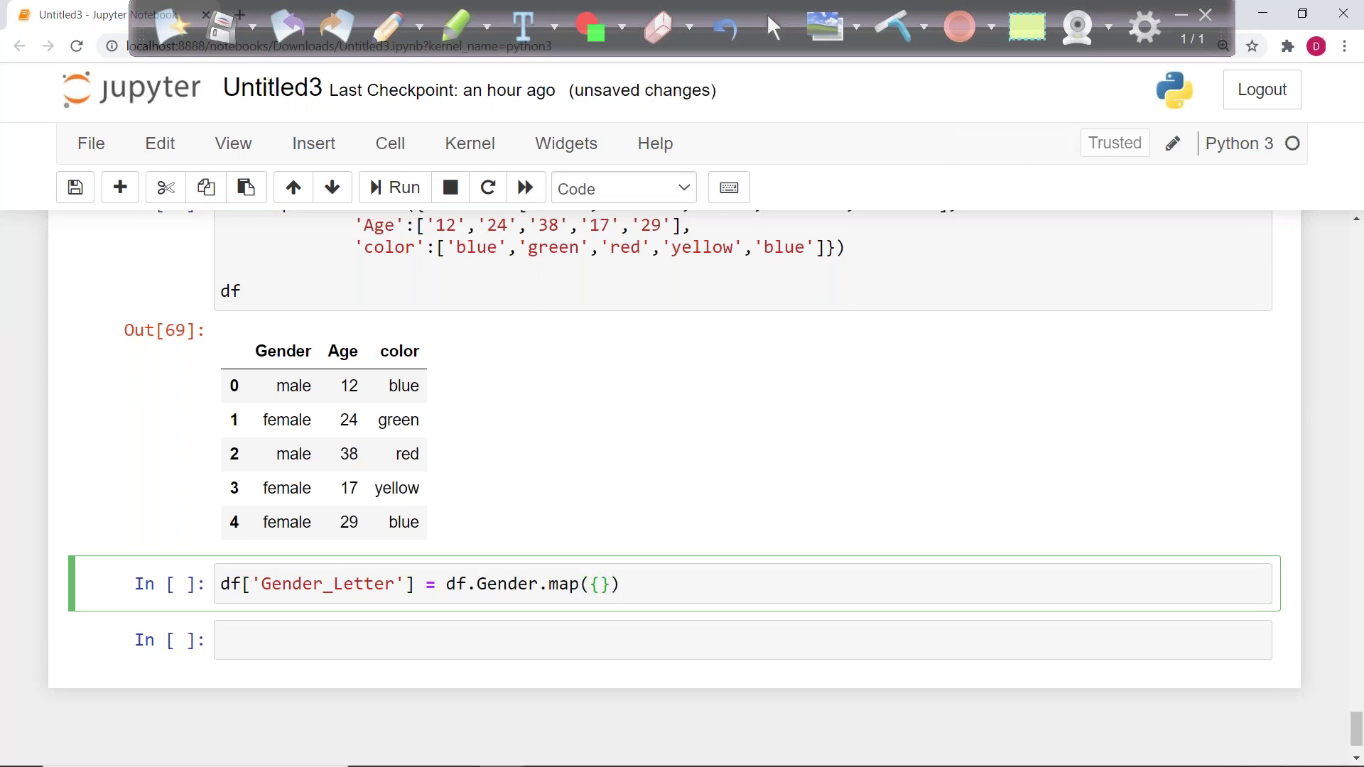
pyautogui.write("'male':'M', 'fema")
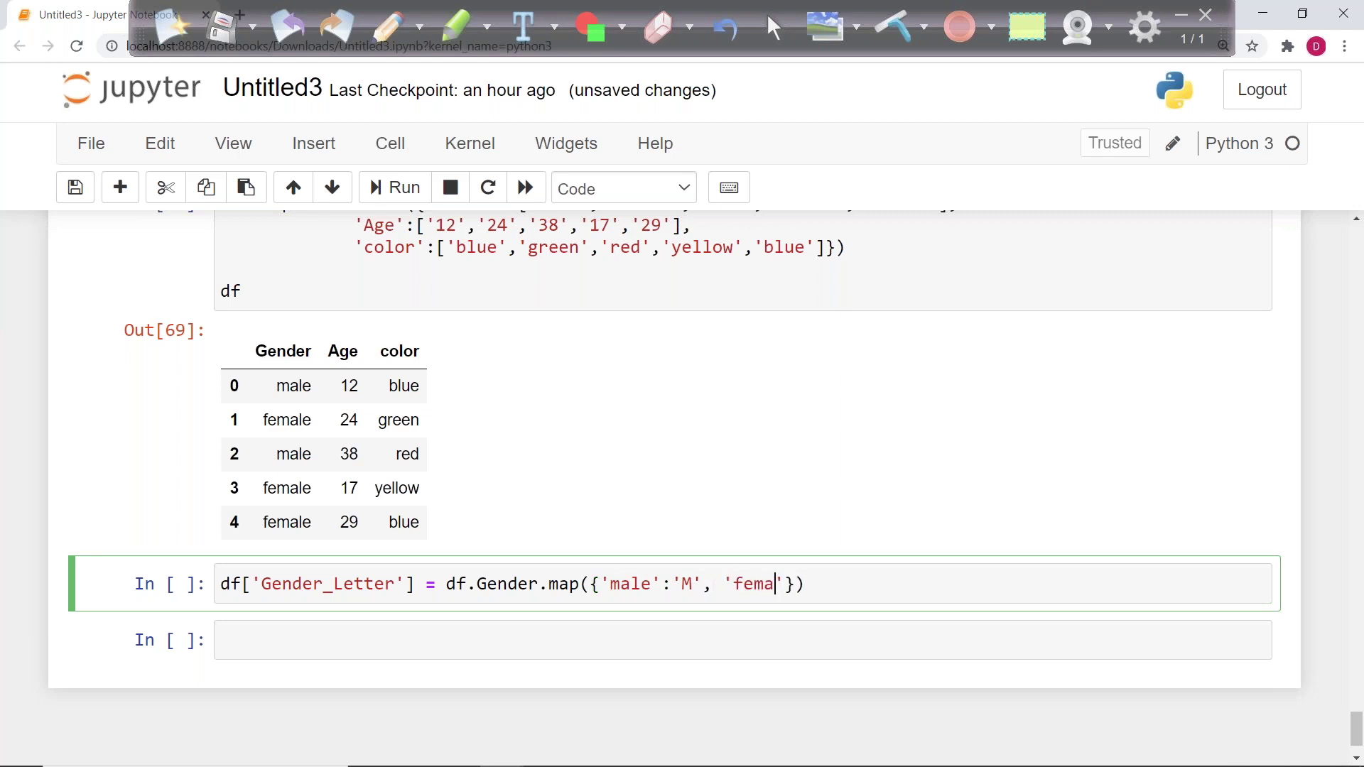
pyautogui.write("le':'F")
pyautogui.hotkey('ctrl', 'Return')
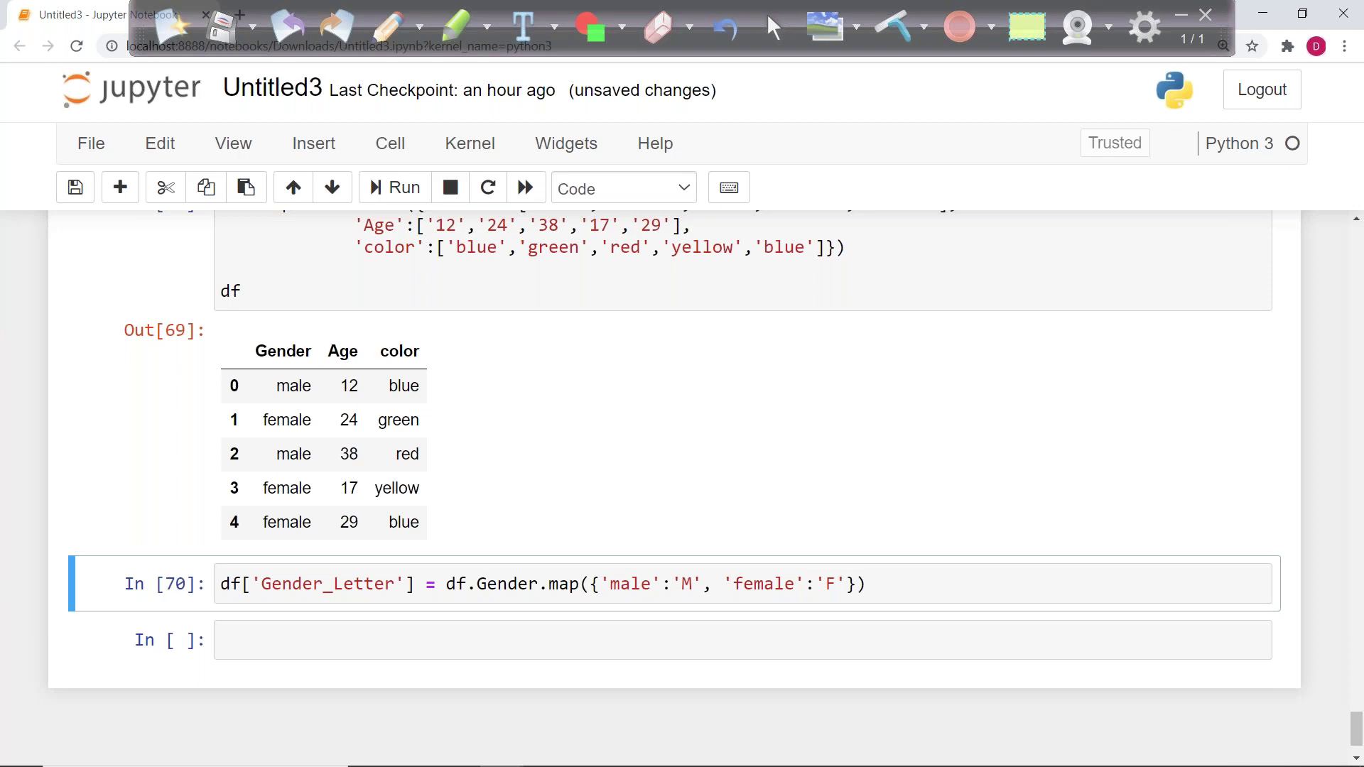
# Step: Output df in the cell below the Gender_Letter mapping
pyautogui.click(382, 631)
pyautogui.write('df')
pyautogui.hotkey('ctrl', 'Return')
pyautogui.scroll(-5, 639, 345)
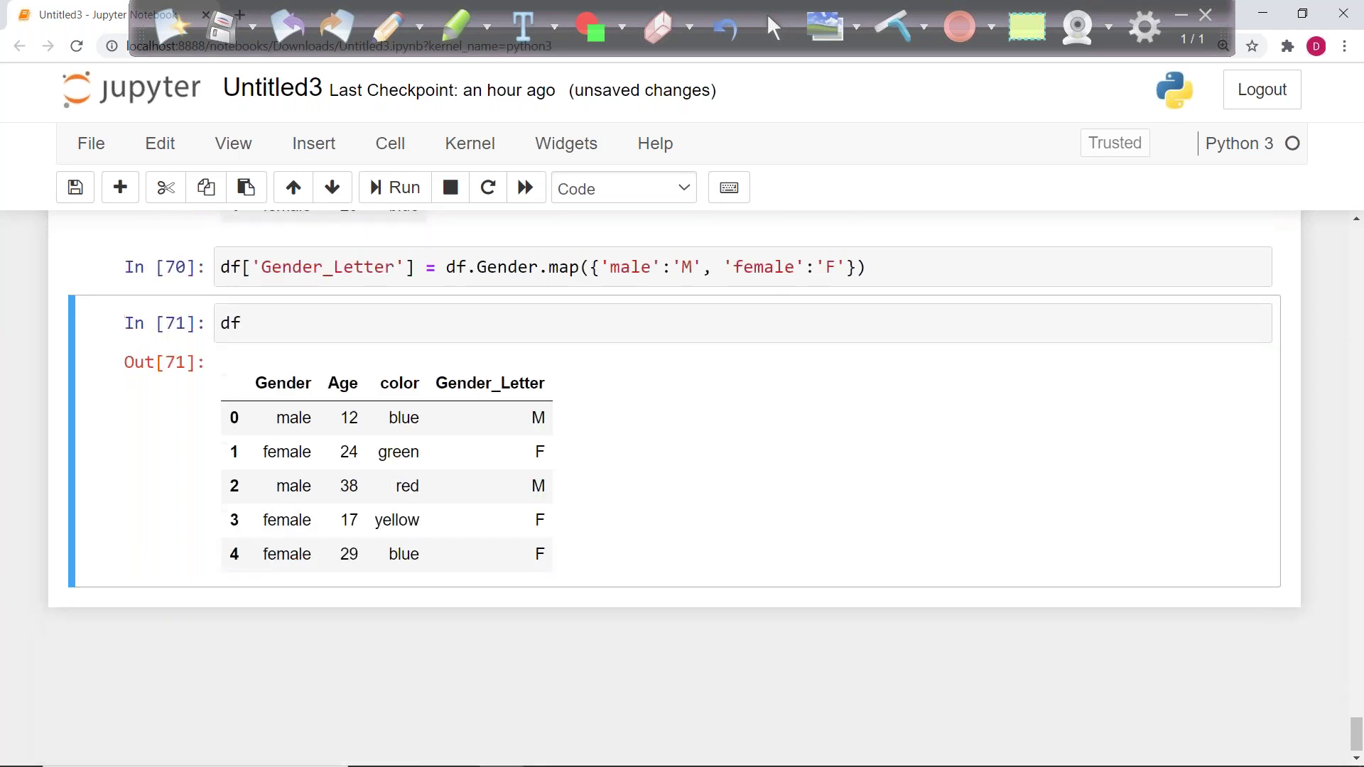
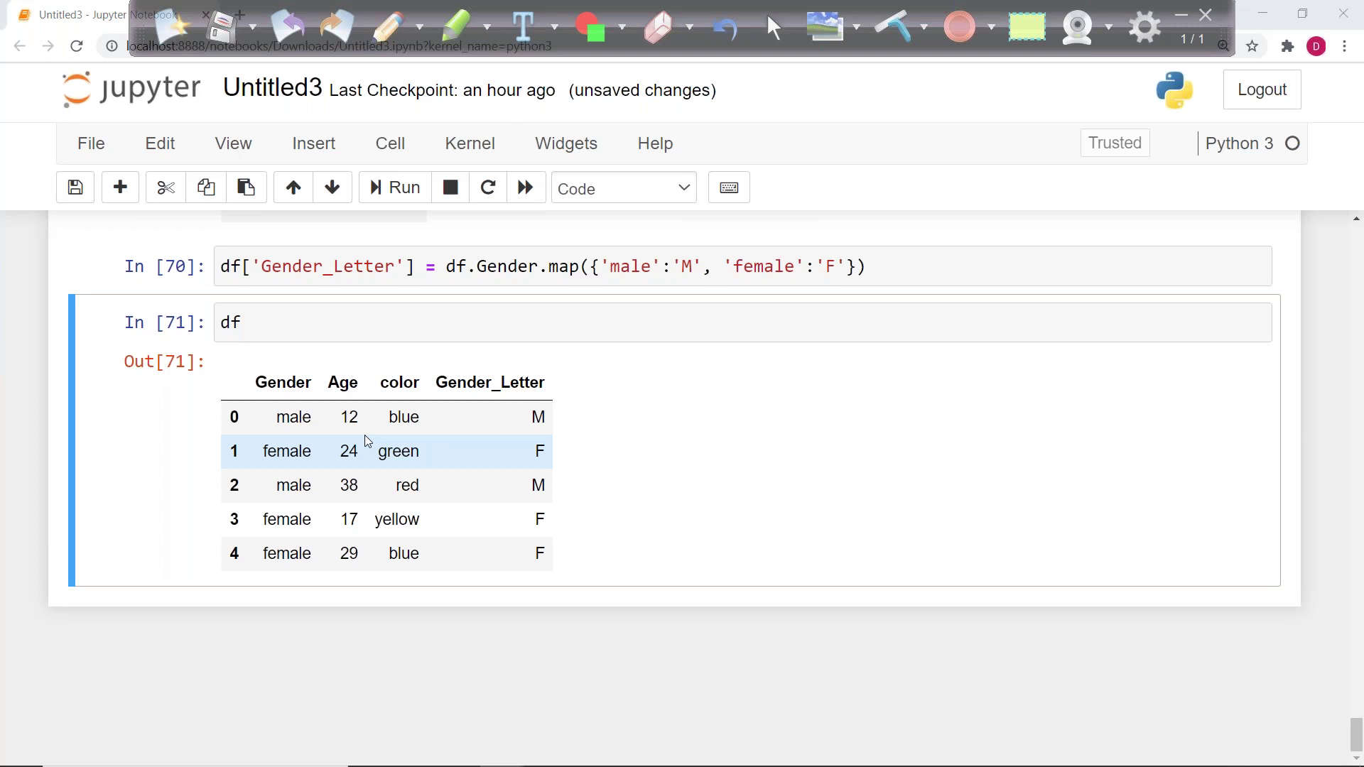
# Step: Extend the last df cell into df['can_vote'] = df.Age.astype('int'), using code completion for astype
pyautogui.click(355, 323)
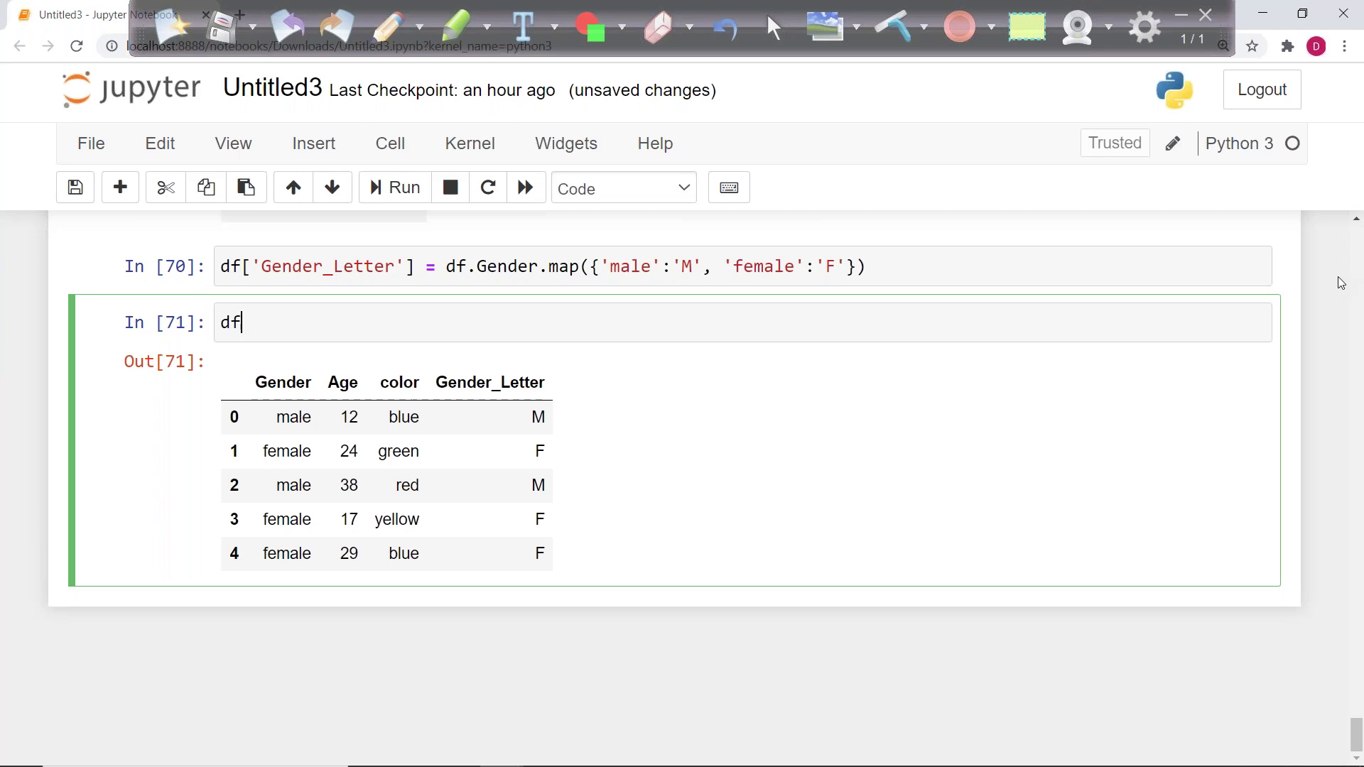
pyautogui.write("['can_vote'] =")
pyautogui.write('df.A')
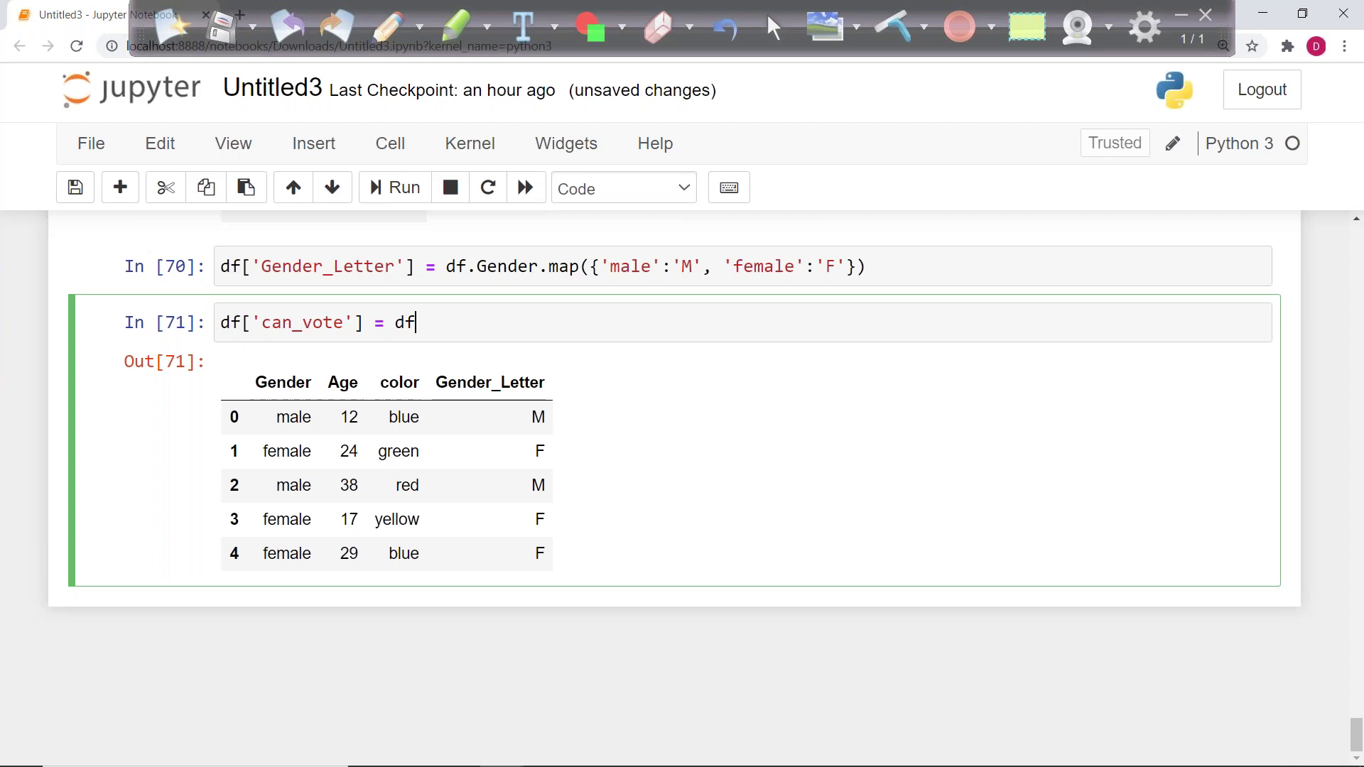
pyautogui.write('ge')
pyautogui.write('.as')
pyautogui.press('Tab')
pyautogui.press('Down')
pyautogui.press('Down')
pyautogui.press('Return')
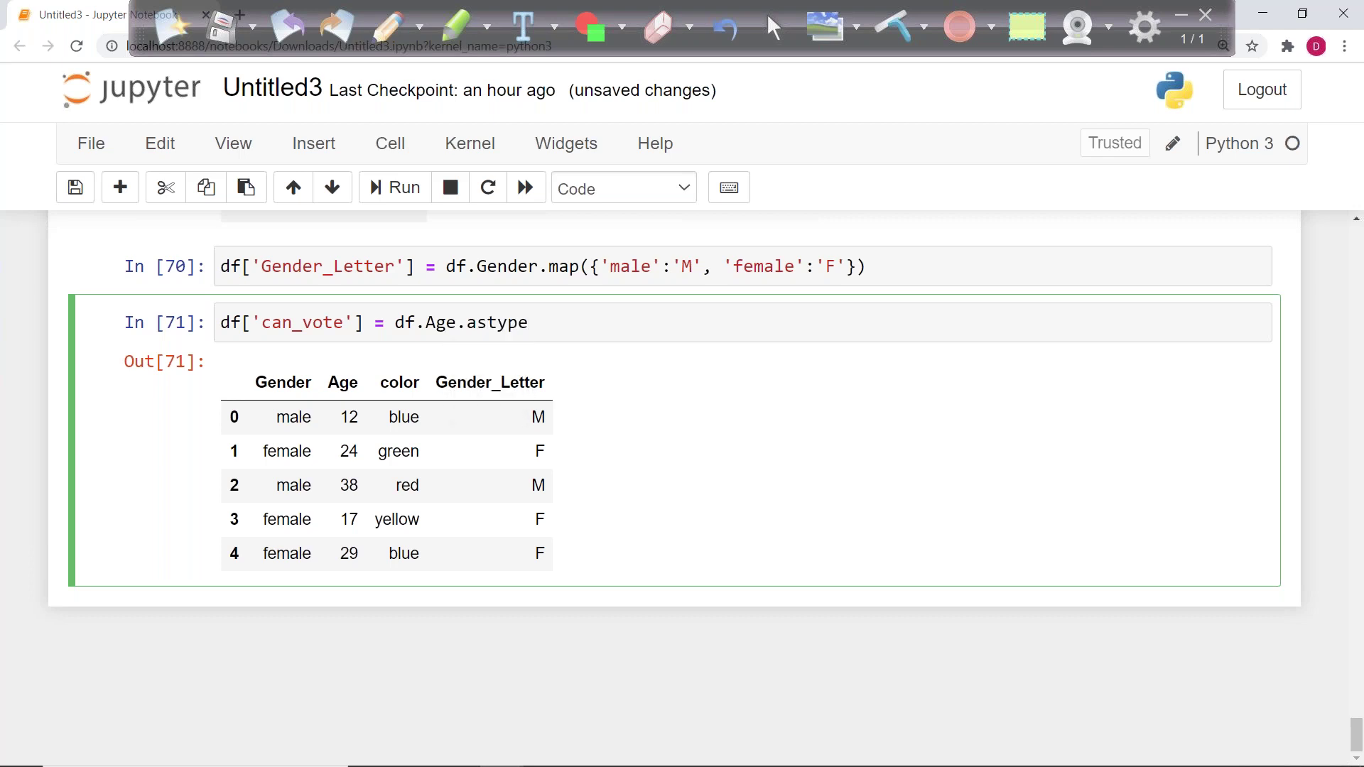
pyautogui.write("('int")
# Step: Highlight the quoted Age values in the DataFrame definition to check their data type
pyautogui.scroll(1, 899, 464)
pyautogui.scroll(6, 898, 464)
pyautogui.moveTo(436, 440); pyautogui.dragTo(654, 440)
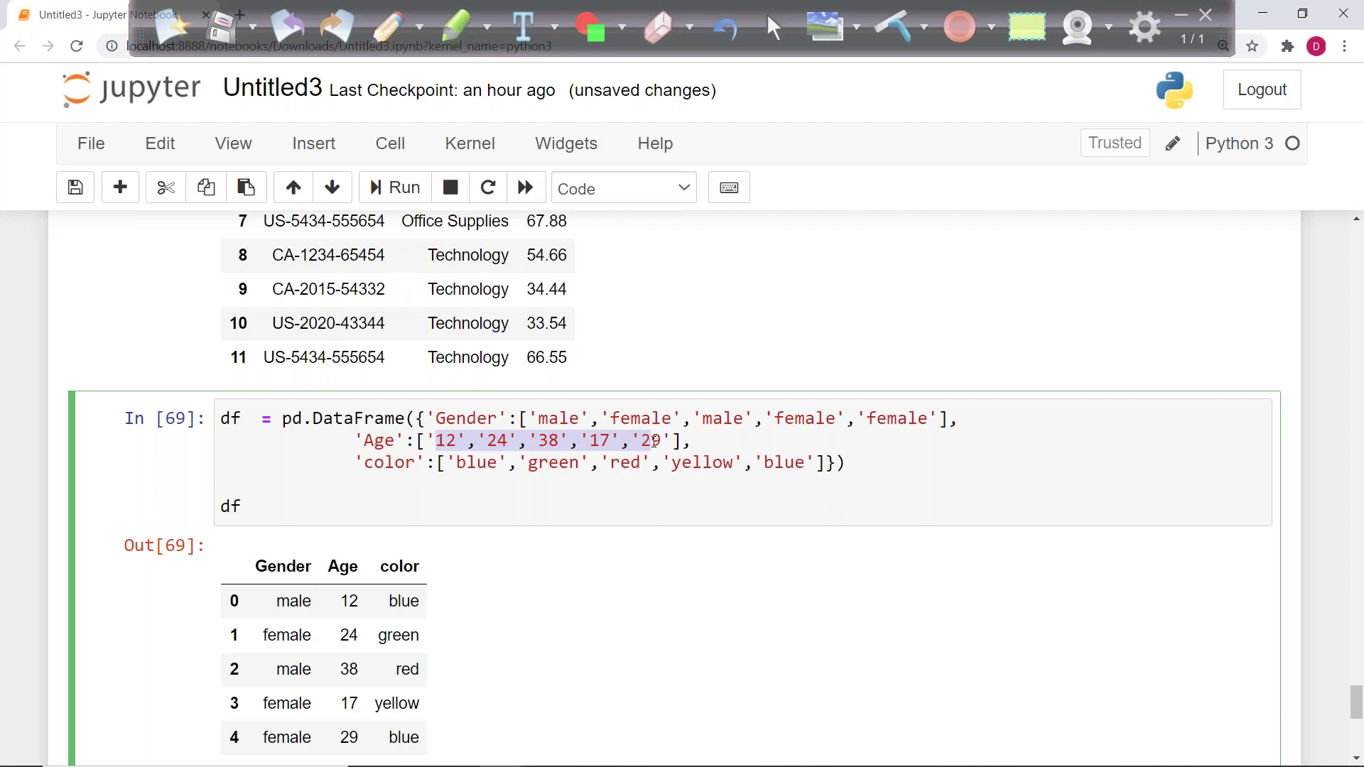
# Step: Complete the can_vote assignment with the condition >=18 and run the cell
pyautogui.scroll(-6, 654, 440)
pyautogui.click(625, 406)
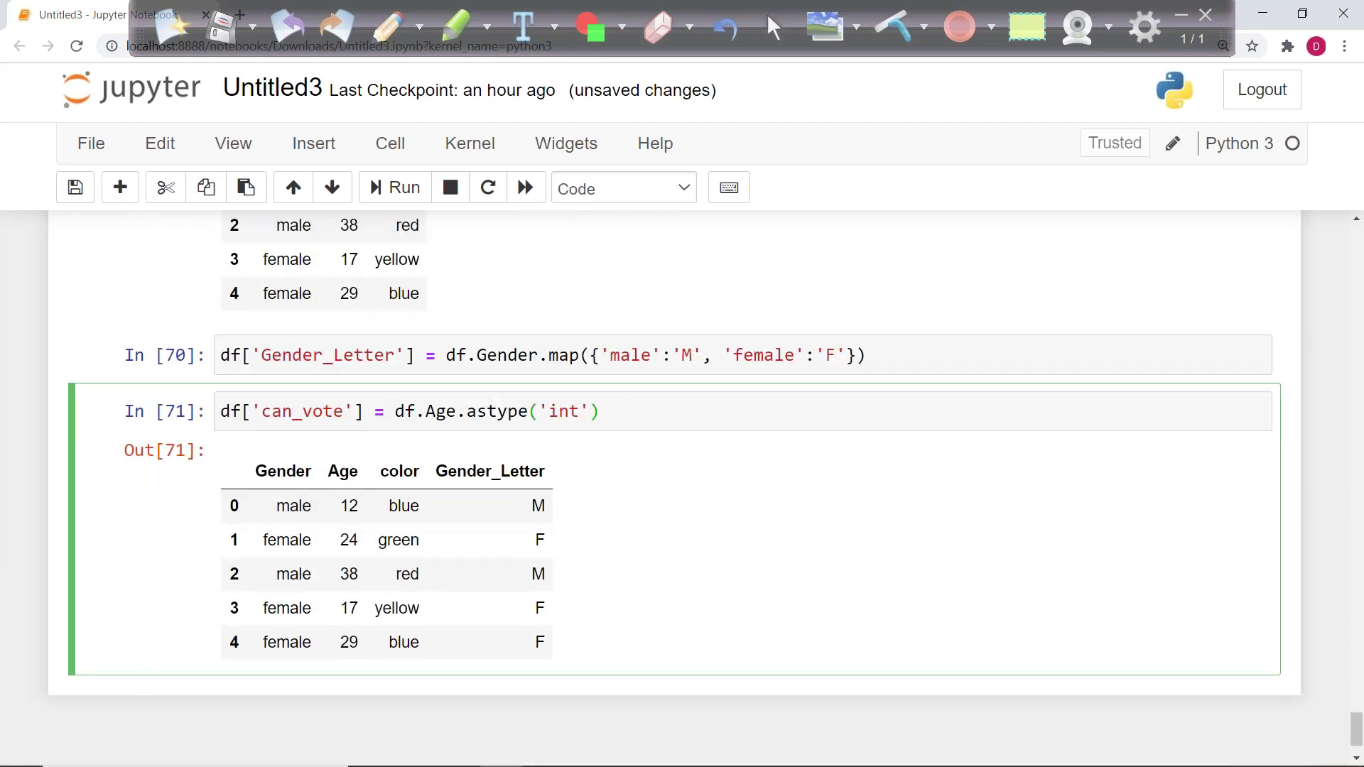
pyautogui.write('>=18')
pyautogui.hotkey('shift', 'Return')
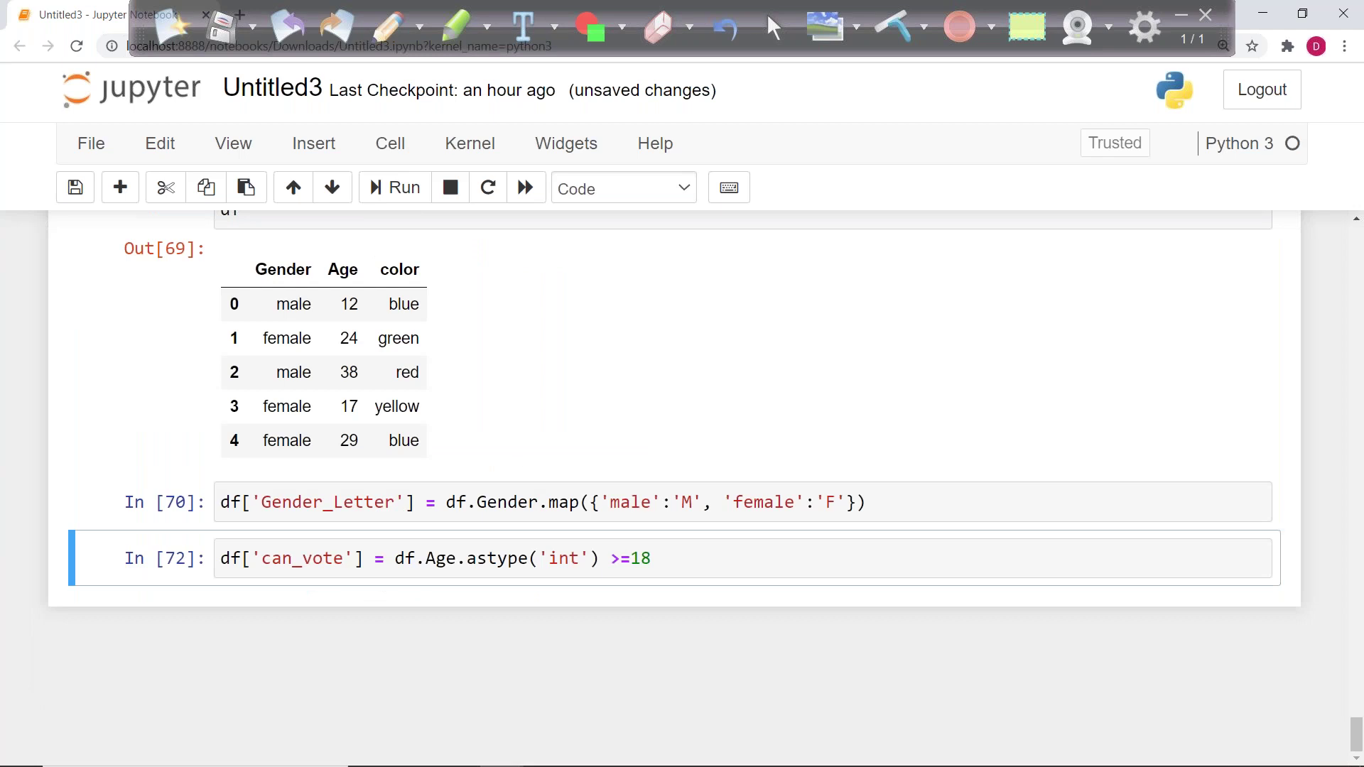
# Step: Output df in a cell below the can_vote assignment
pyautogui.click(381, 628)
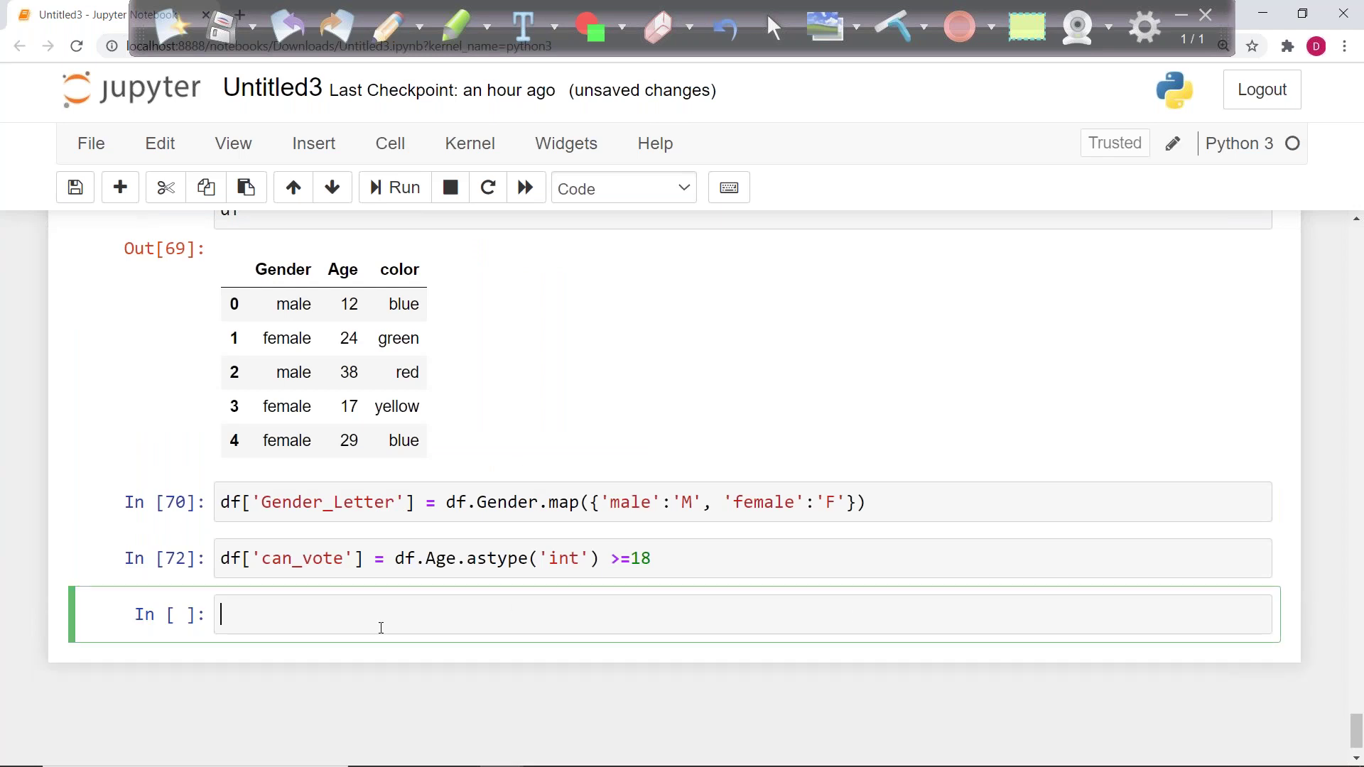
pyautogui.write('df')
pyautogui.hotkey('shift', 'Return')
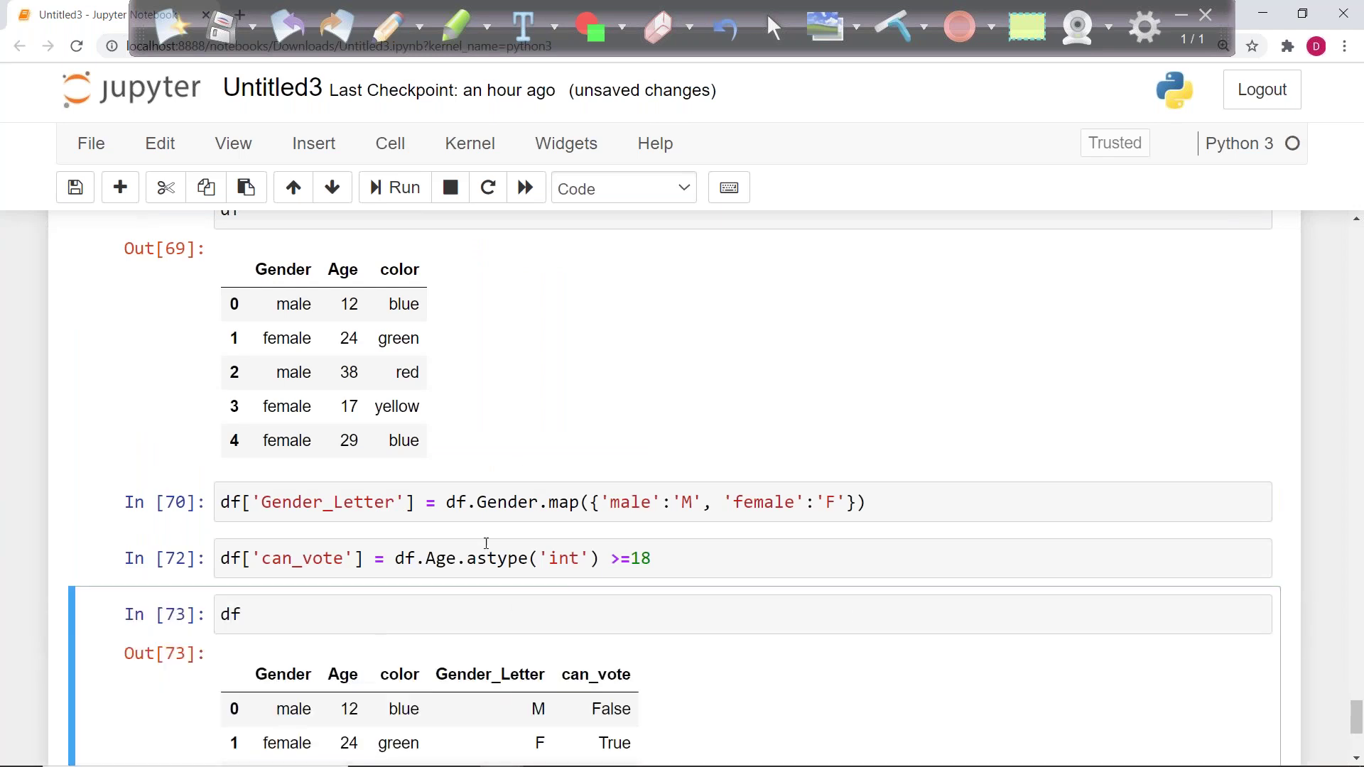
# Step: Insert five empty cells below the latest df output
pyautogui.press('b')
pyautogui.press('b')
pyautogui.press('b')
pyautogui.press('b')
pyautogui.press('b')
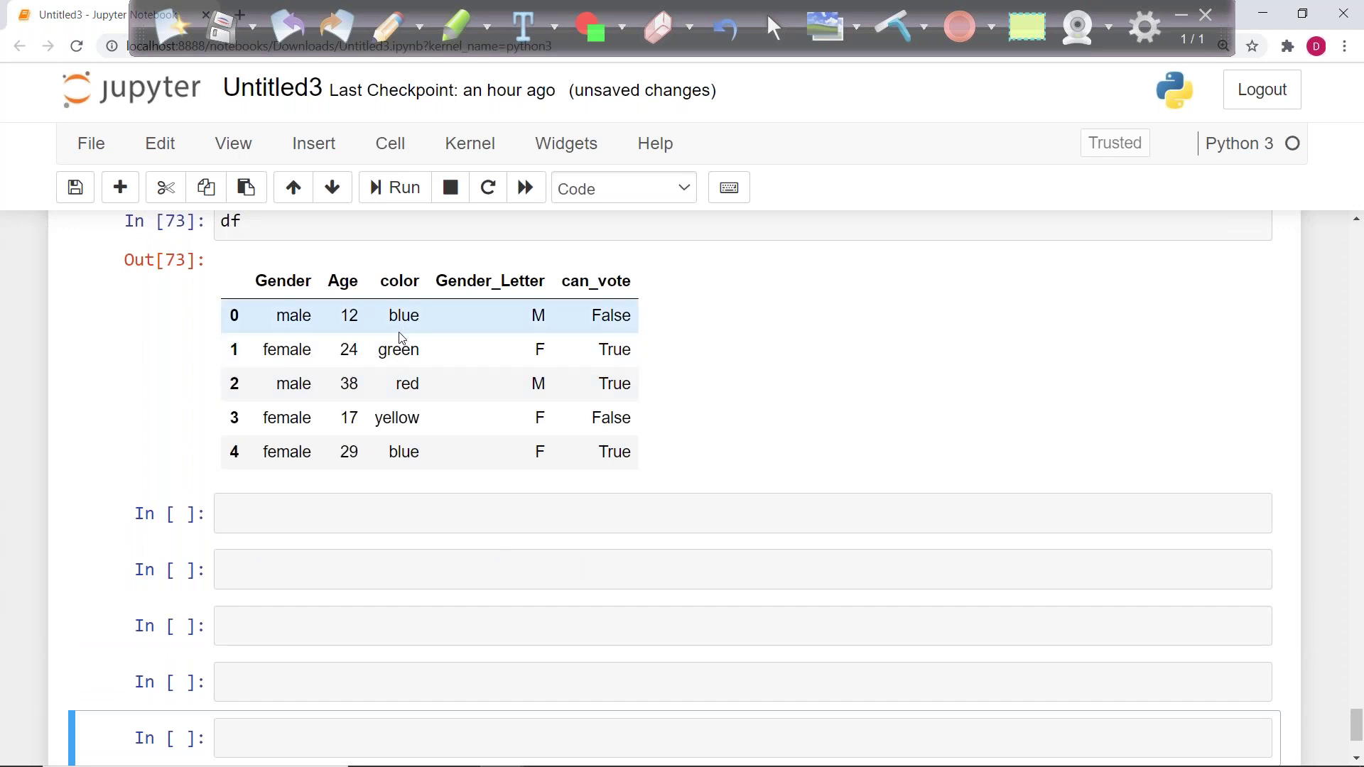
# Step: Highlight the first row's Age and the can_vote values of the first two rows to check the voting condition
pyautogui.doubleClick(348, 315)
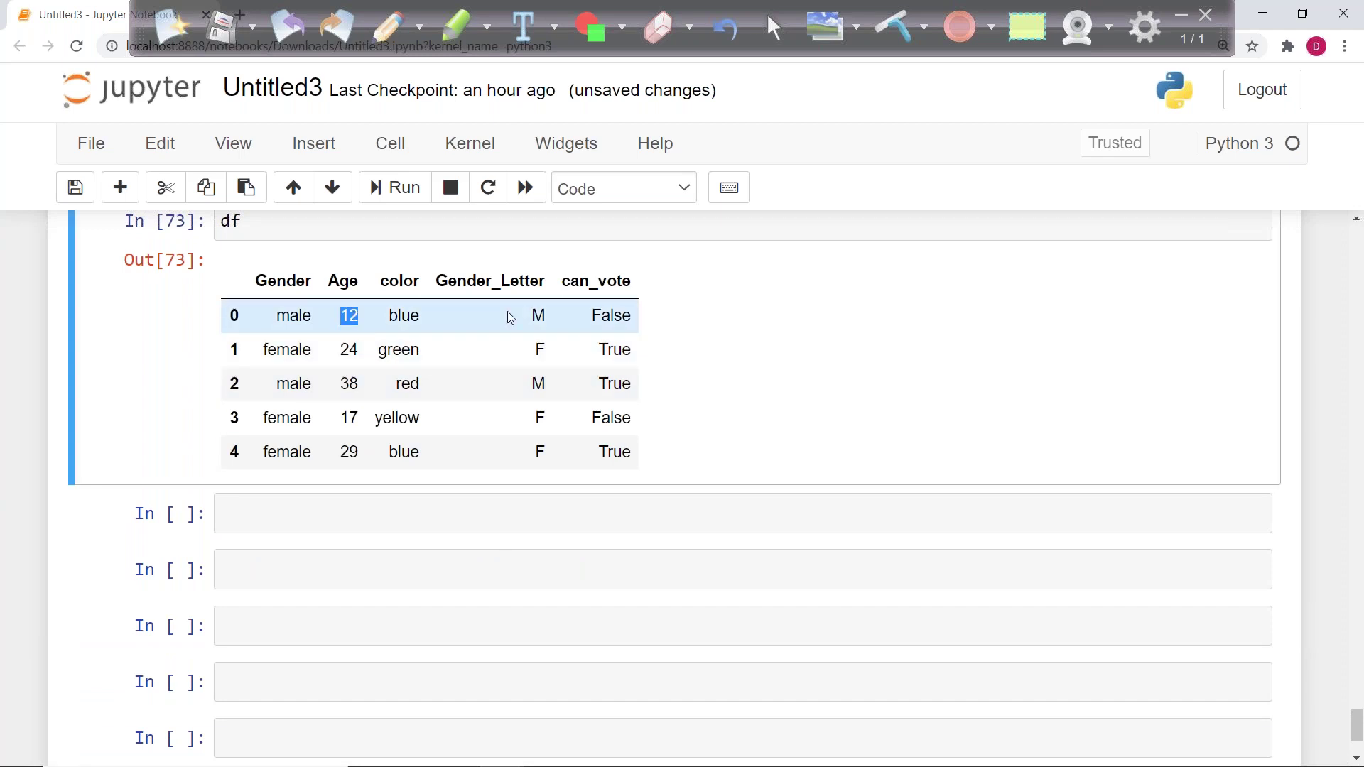
pyautogui.doubleClick(607, 315)
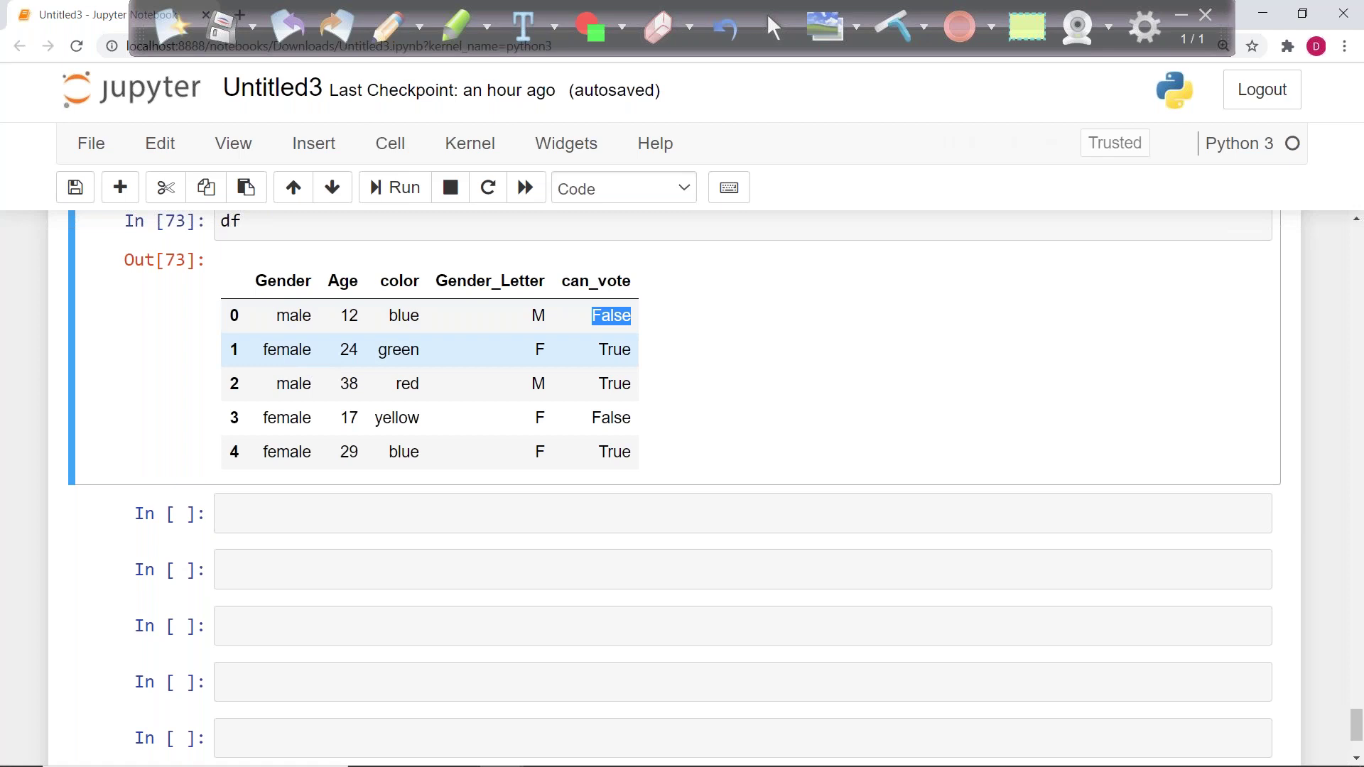
pyautogui.doubleClick(615, 350)
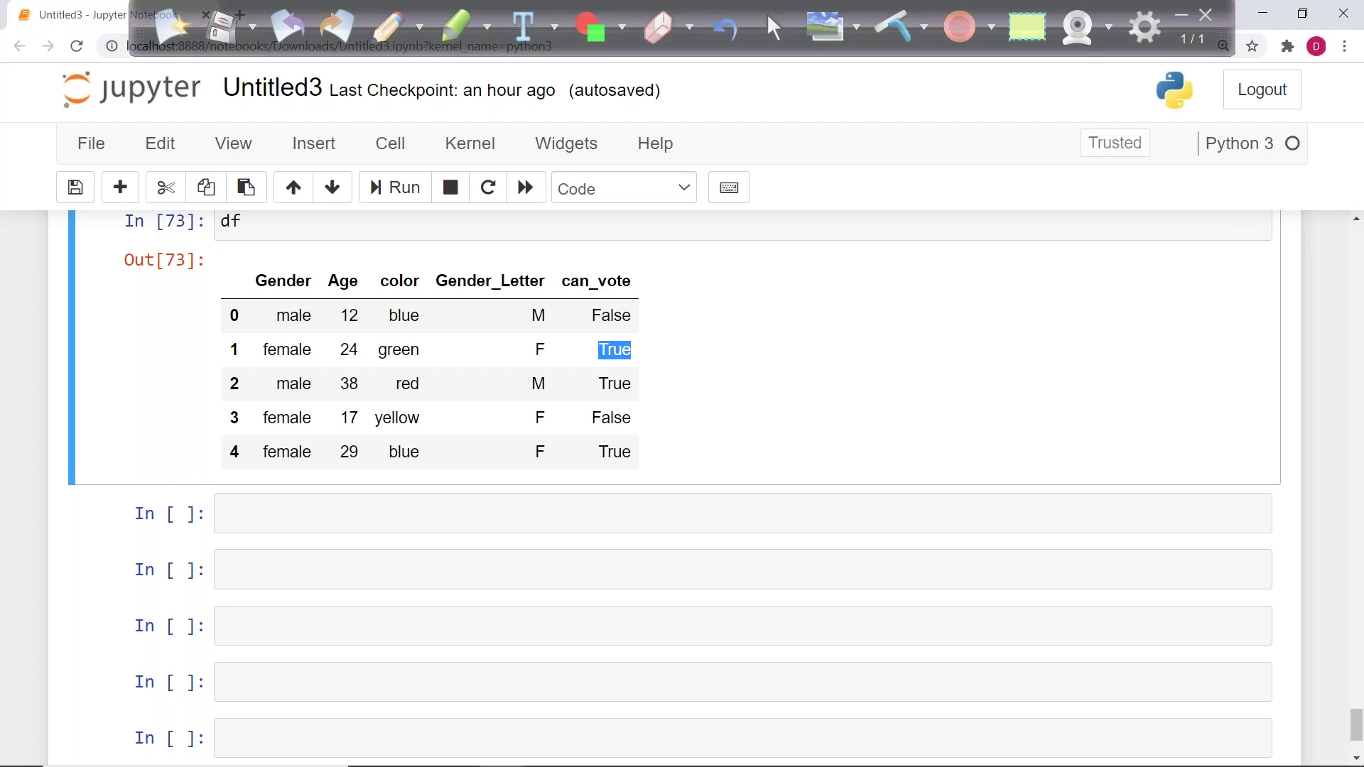
# Step: Try to output tips in the first empty cell below the df output
pyautogui.click(424, 519)
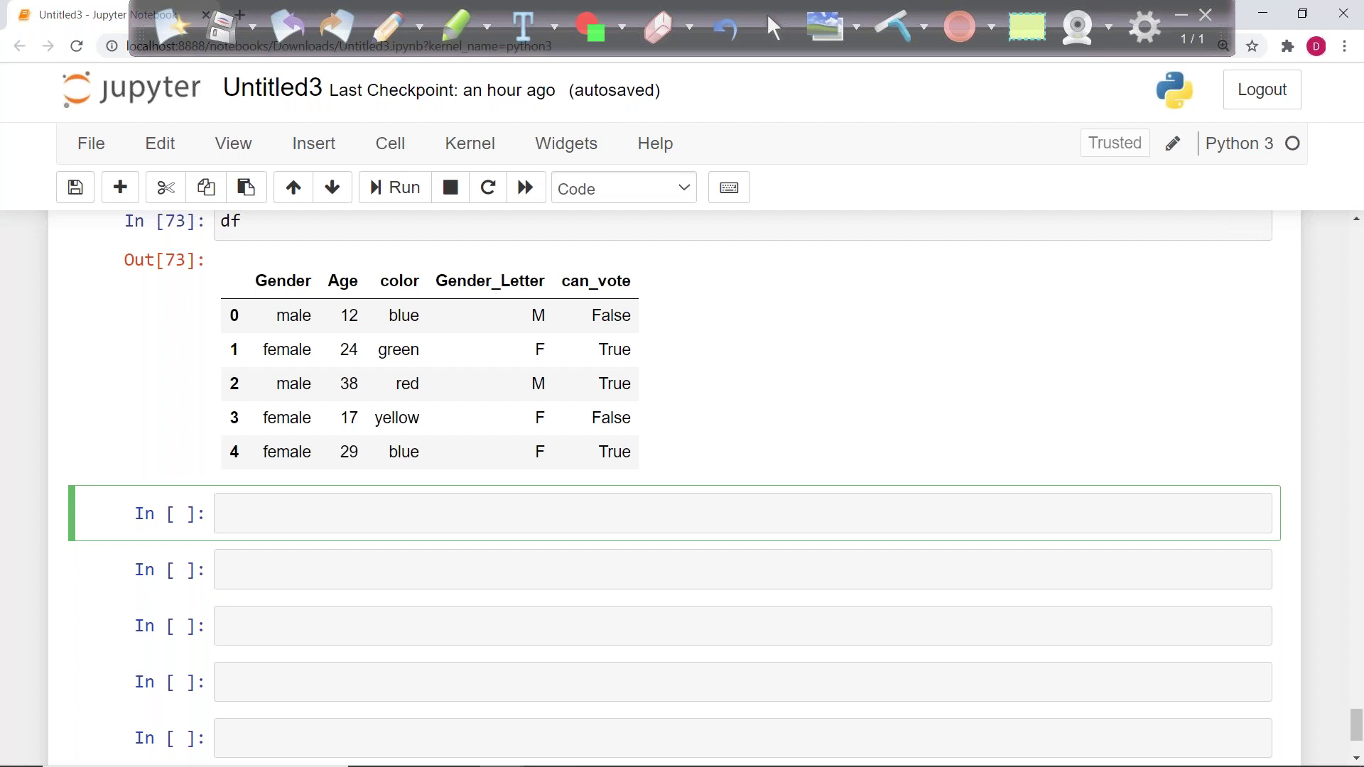
pyautogui.write('tips')
pyautogui.hotkey('ctrl', 'Return')
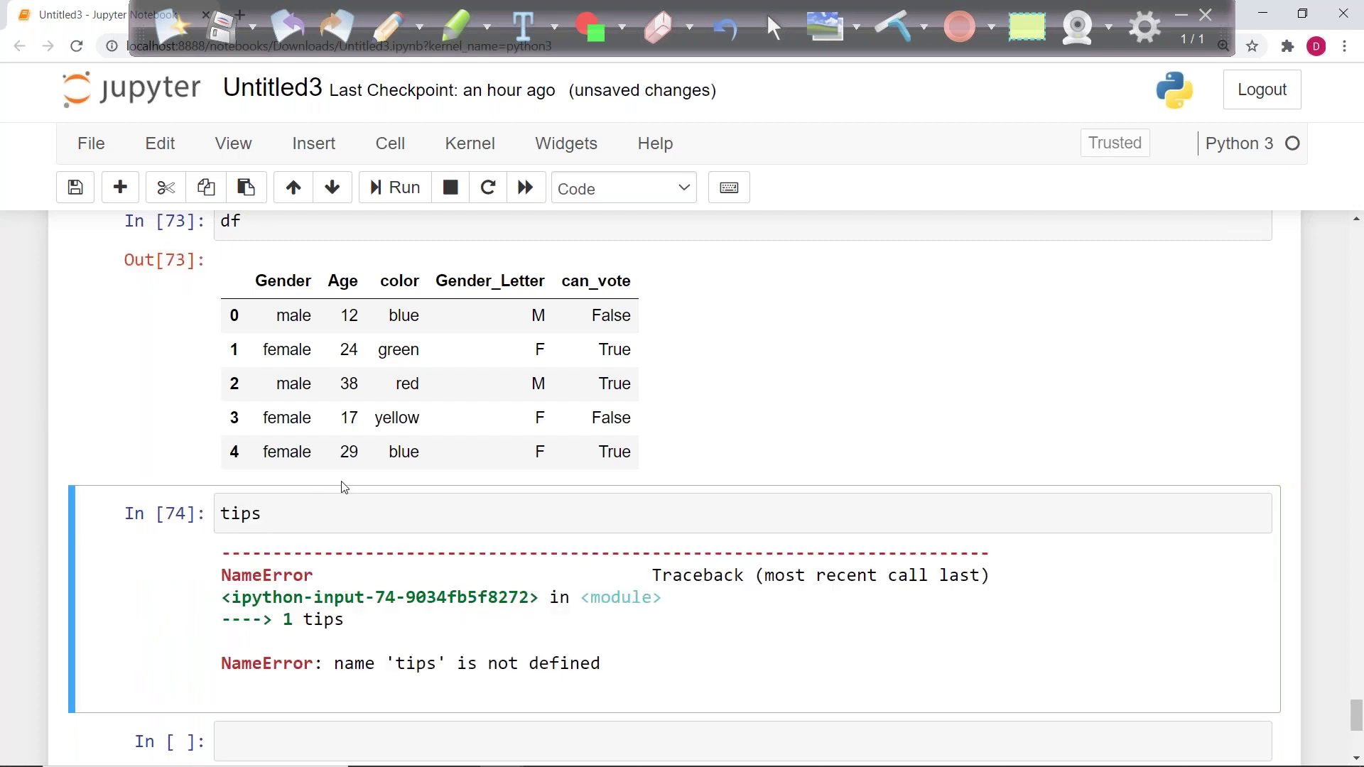
# Step: Replace the cell's code with pd.read_csv('tips1.csv') and run it
pyautogui.doubleClick(325, 515)
pyautogui.write('pd.read')
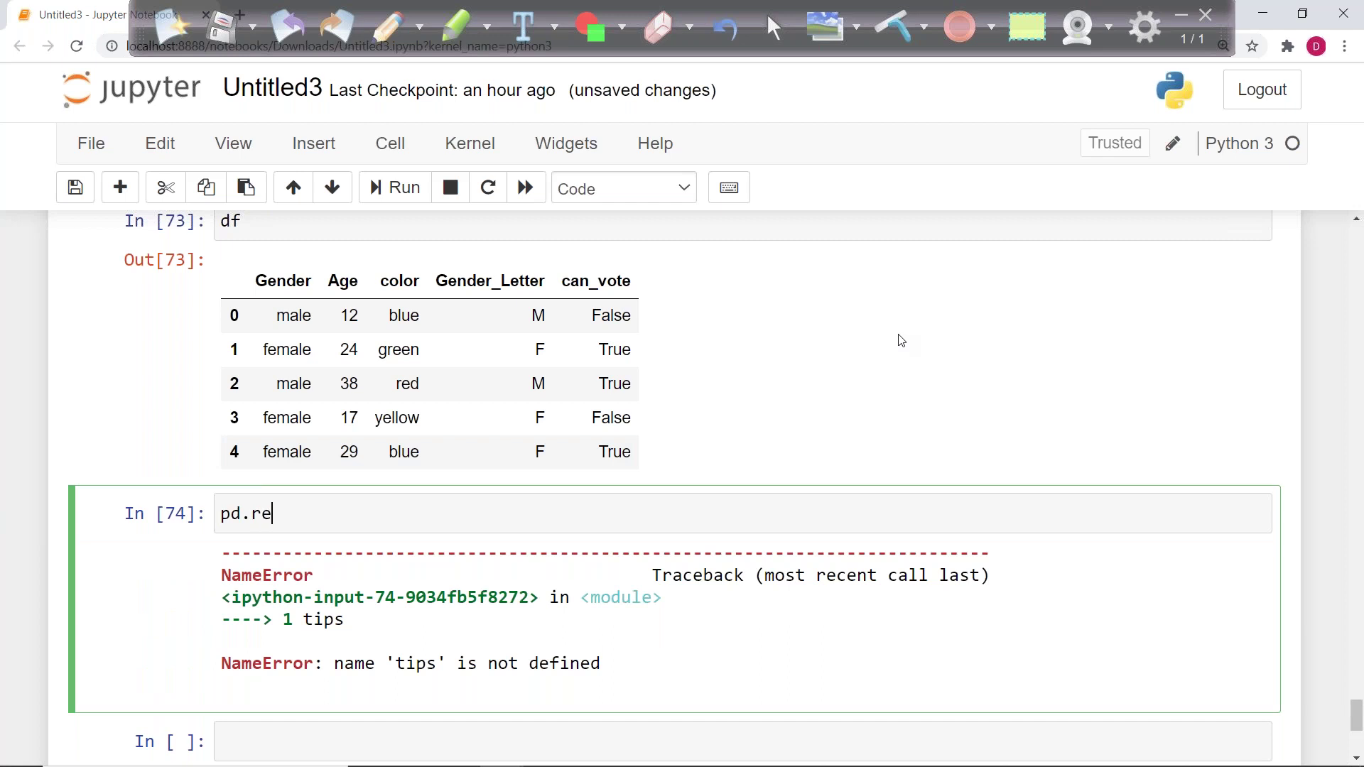
pyautogui.press('Tab')
pyautogui.press('Return')
pyautogui.write("('ti")
pyautogui.press('Tab')
pyautogui.press('Down')
pyautogui.press('Down')
pyautogui.press('Down')
pyautogui.press('Down')
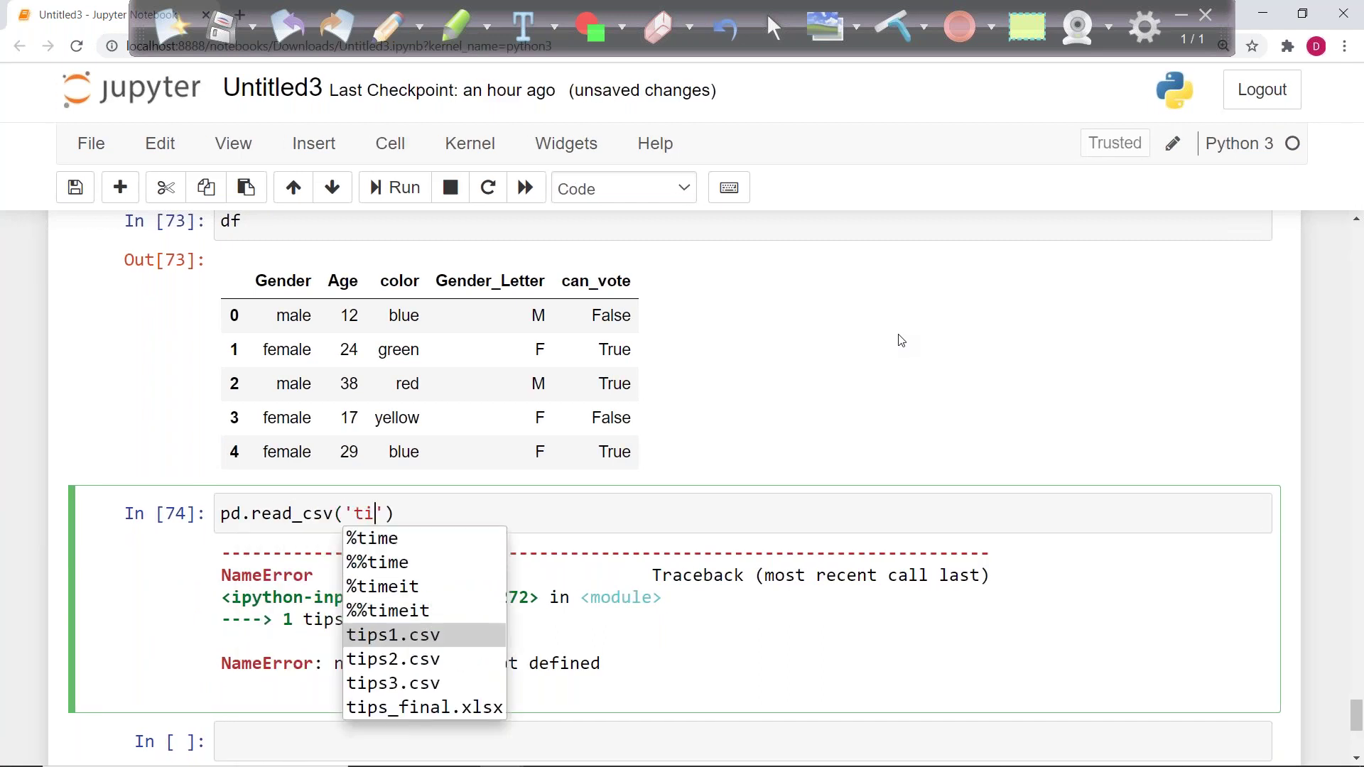
pyautogui.press('Return')
pyautogui.hotkey('shift', 'Return')
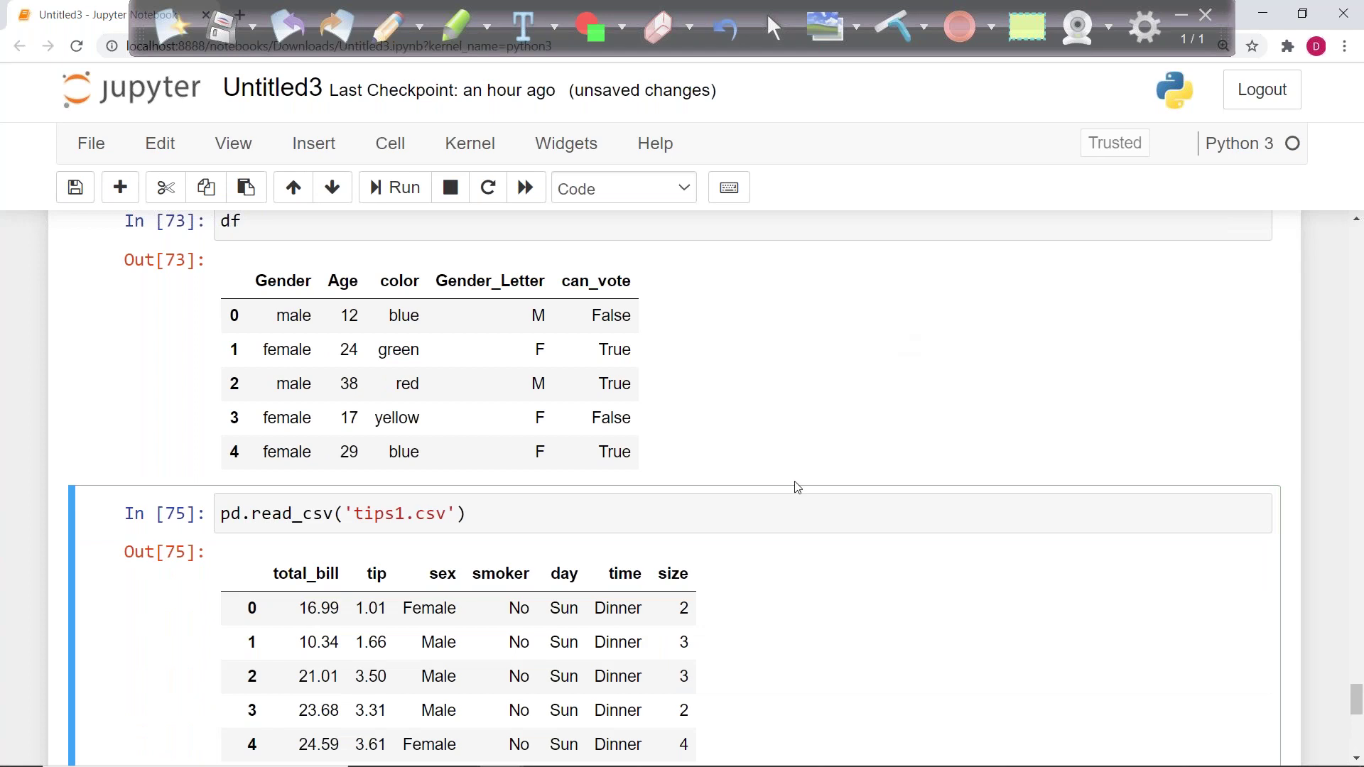
# Step: Assign the tips1.csv read_csv result to a variable named tips and rerun the cell
pyautogui.click(743, 495)
pyautogui.press('Home')
pyautogui.write('tips =')
pyautogui.hotkey('ctrl', 'Return')
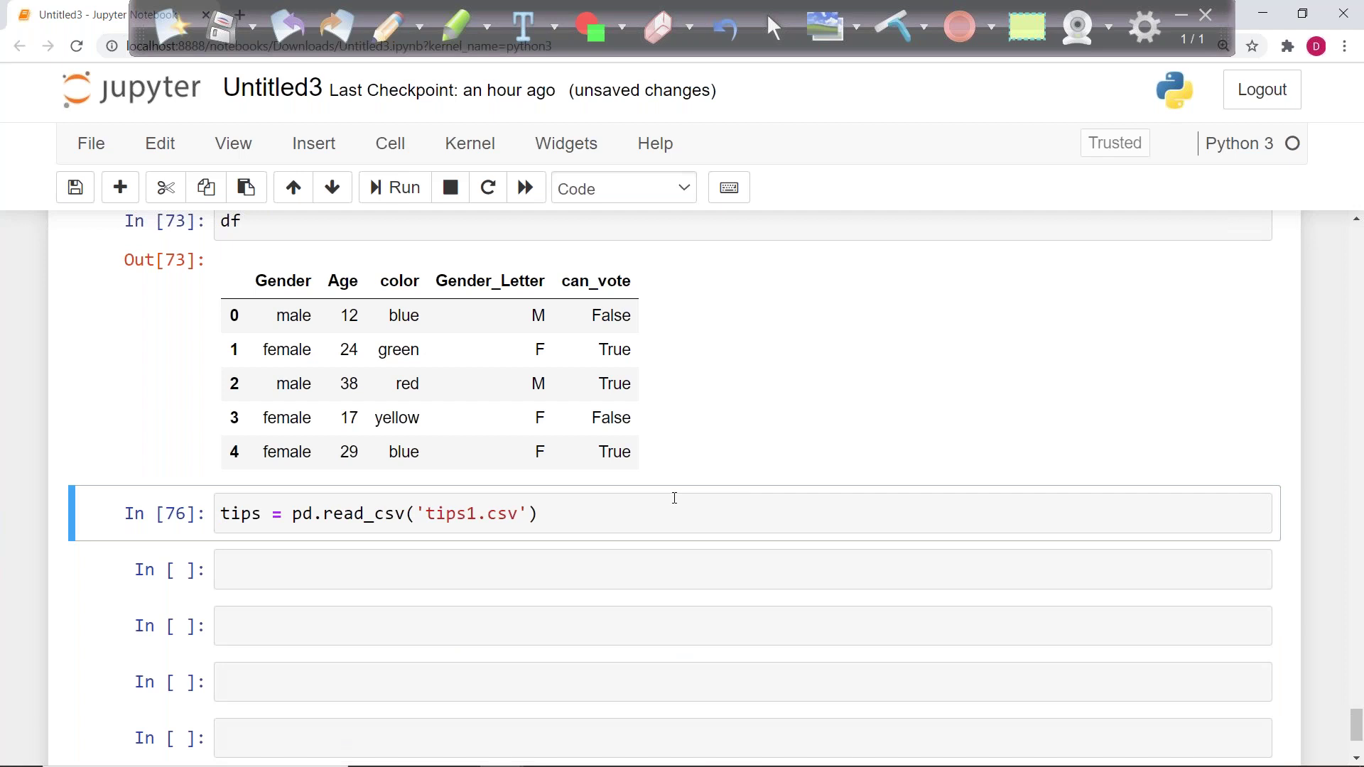
# Step: Output the tips DataFrame in the cell below the read_csv assignment
pyautogui.click(272, 574)
pyautogui.write('tips')
pyautogui.hotkey('ctrl', 'Return')
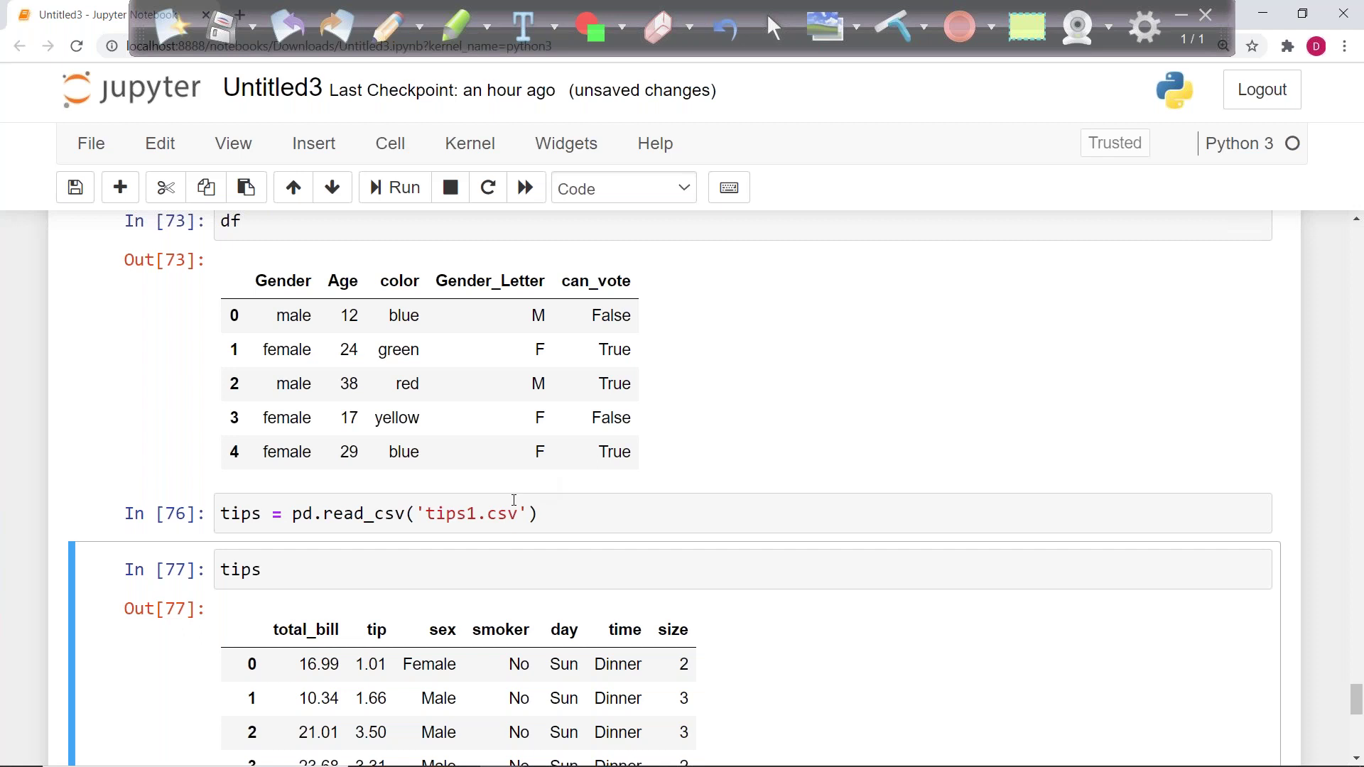
# Step: Examine the total_bill values in the first four rows of tips to illustrate how a running total accumulates
pyautogui.scroll(3, 514, 499)
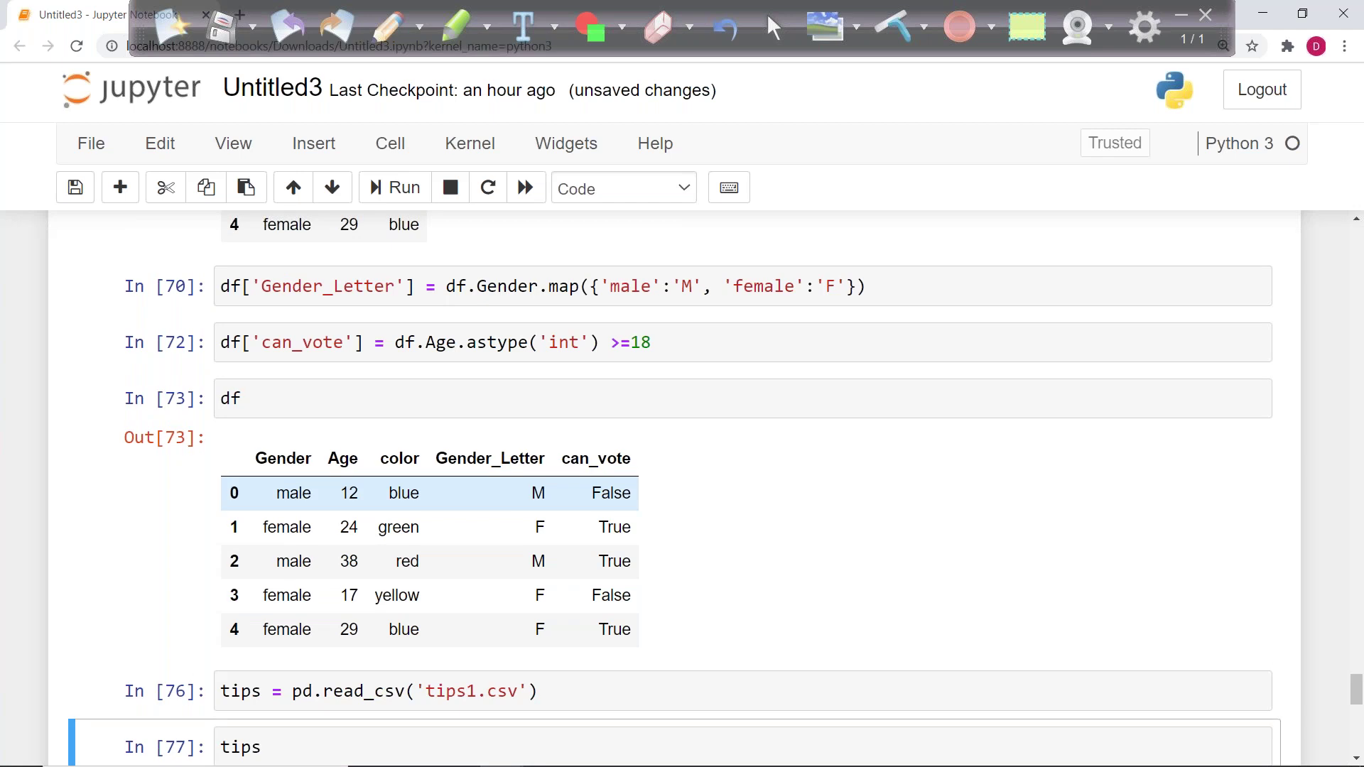
pyautogui.scroll(-5, 298, 491)
pyautogui.doubleClick(314, 487)
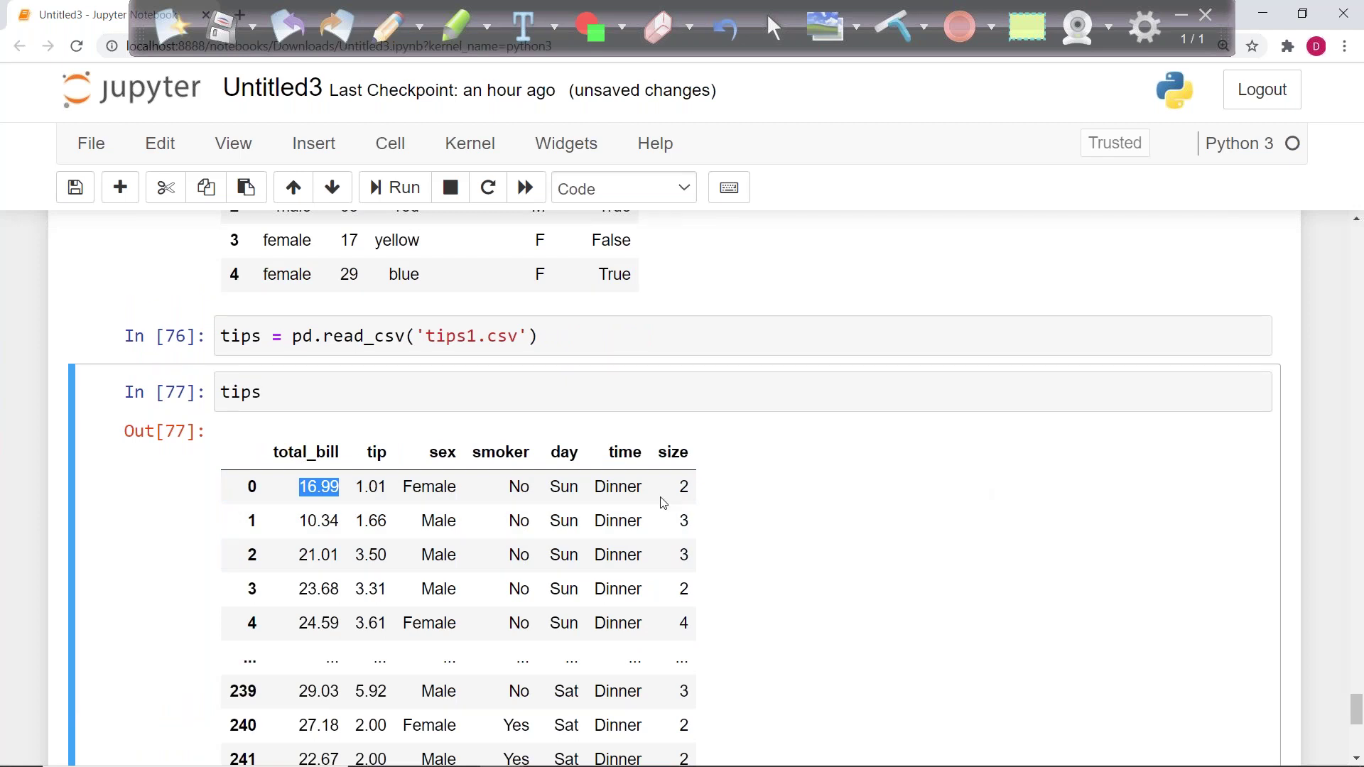
pyautogui.doubleClick(317, 520)
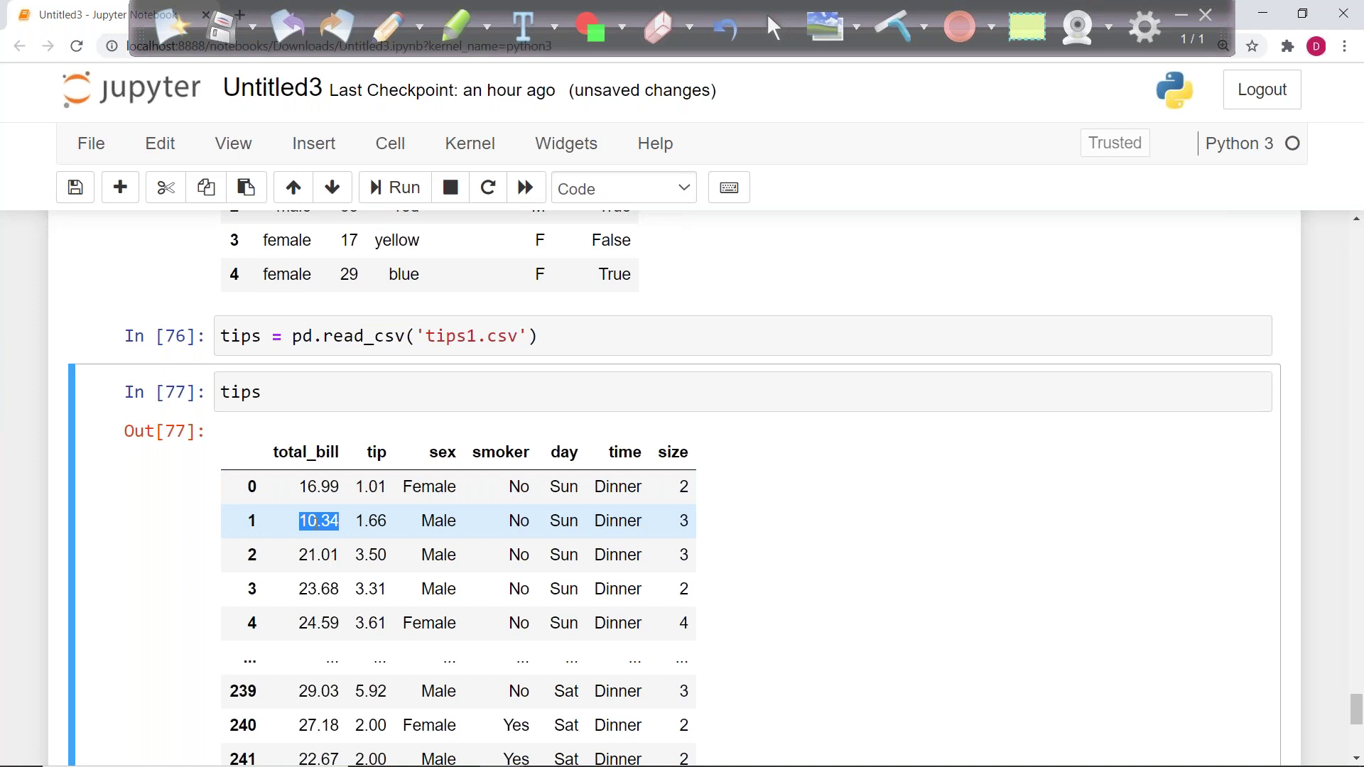
pyautogui.doubleClick(318, 487)
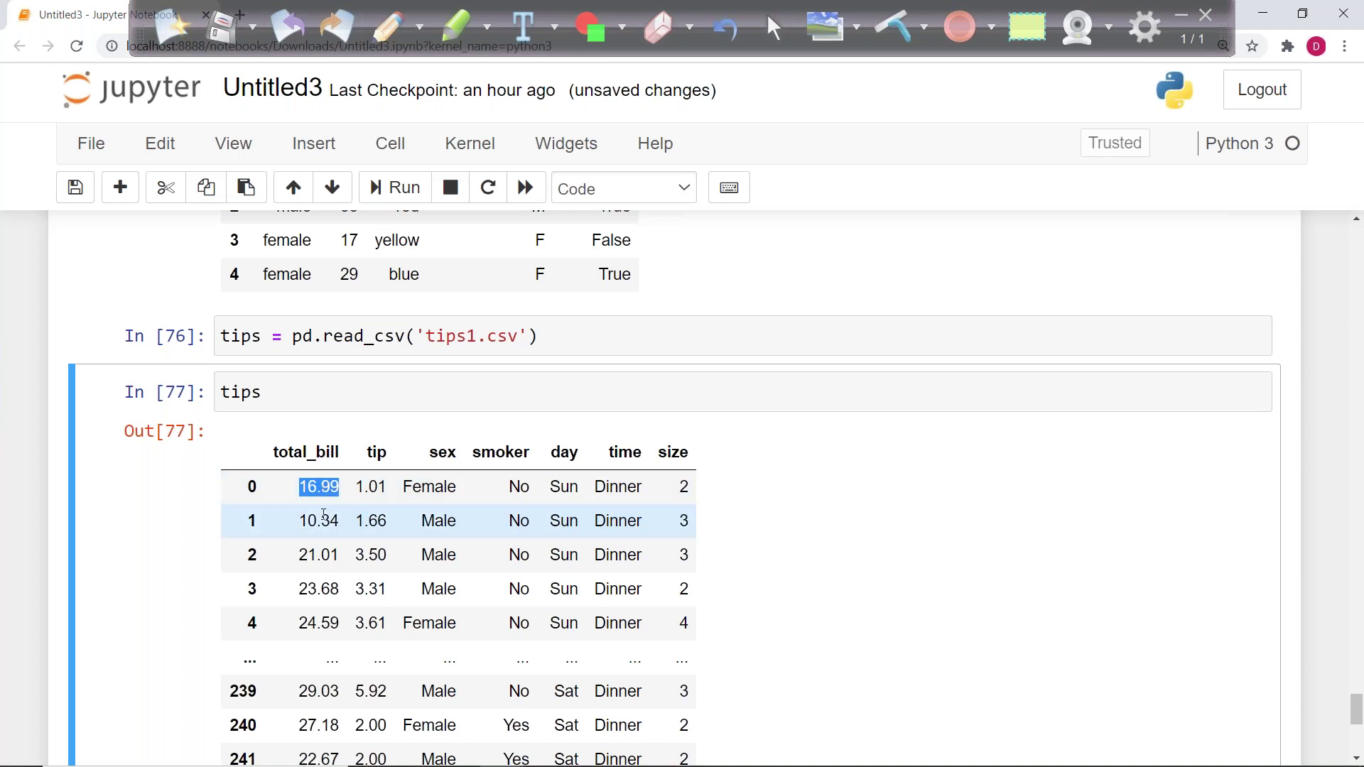
pyautogui.doubleClick(323, 519)
pyautogui.doubleClick(321, 555)
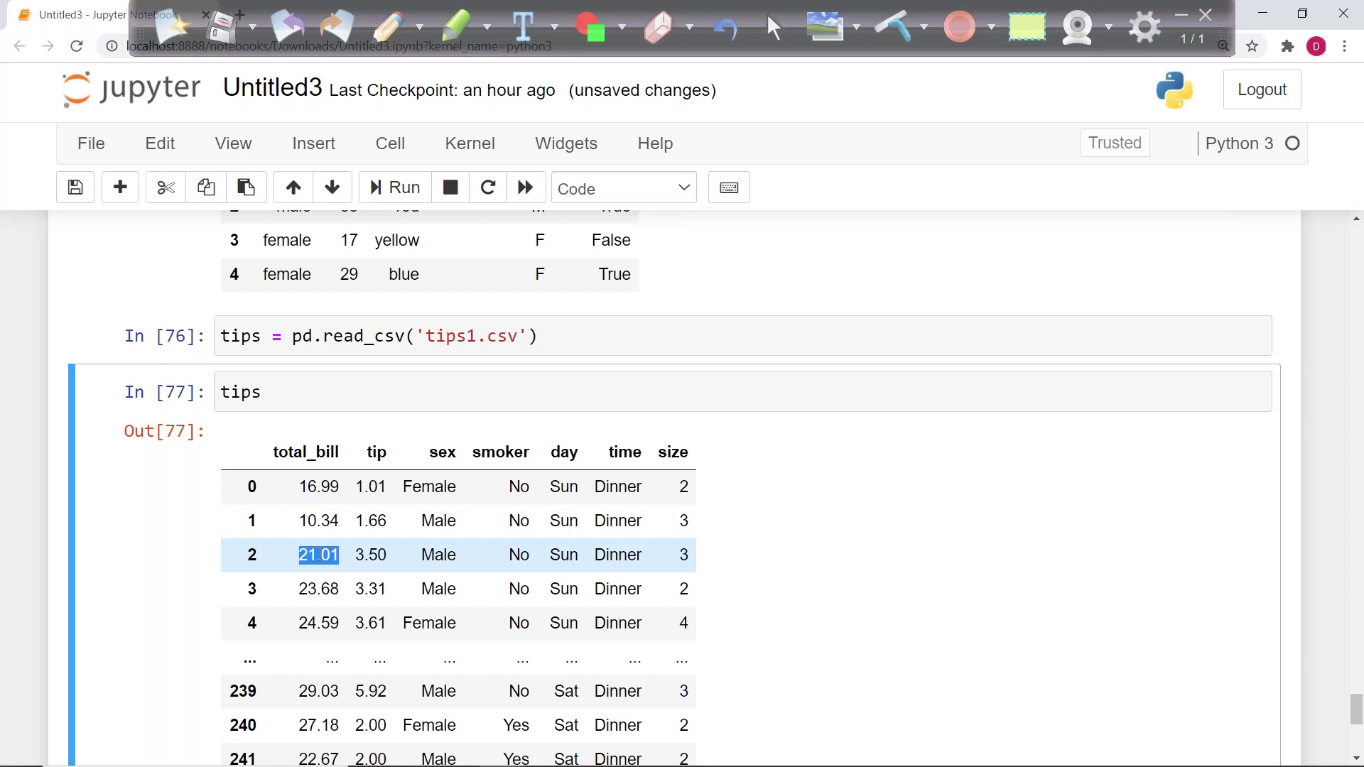
pyautogui.doubleClick(318, 487)
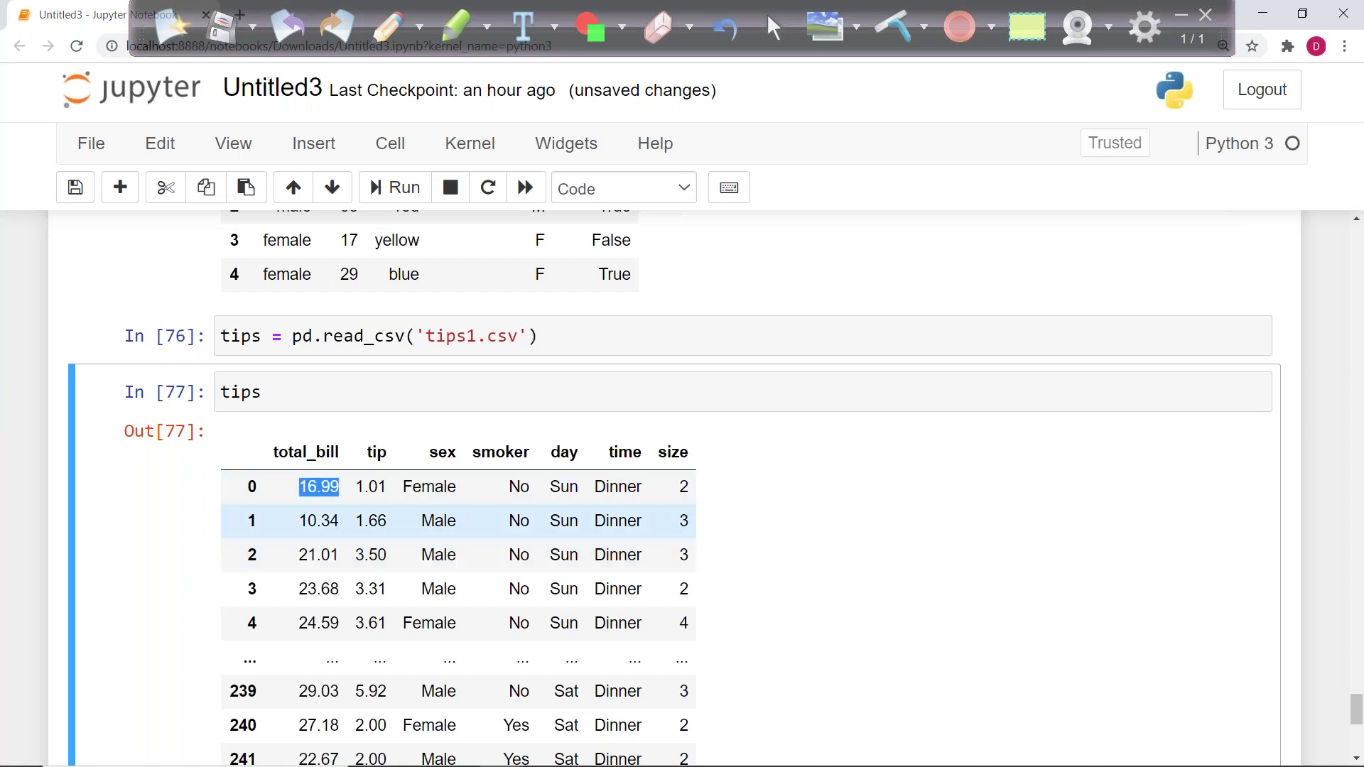
pyautogui.doubleClick(318, 520)
pyautogui.doubleClick(318, 554)
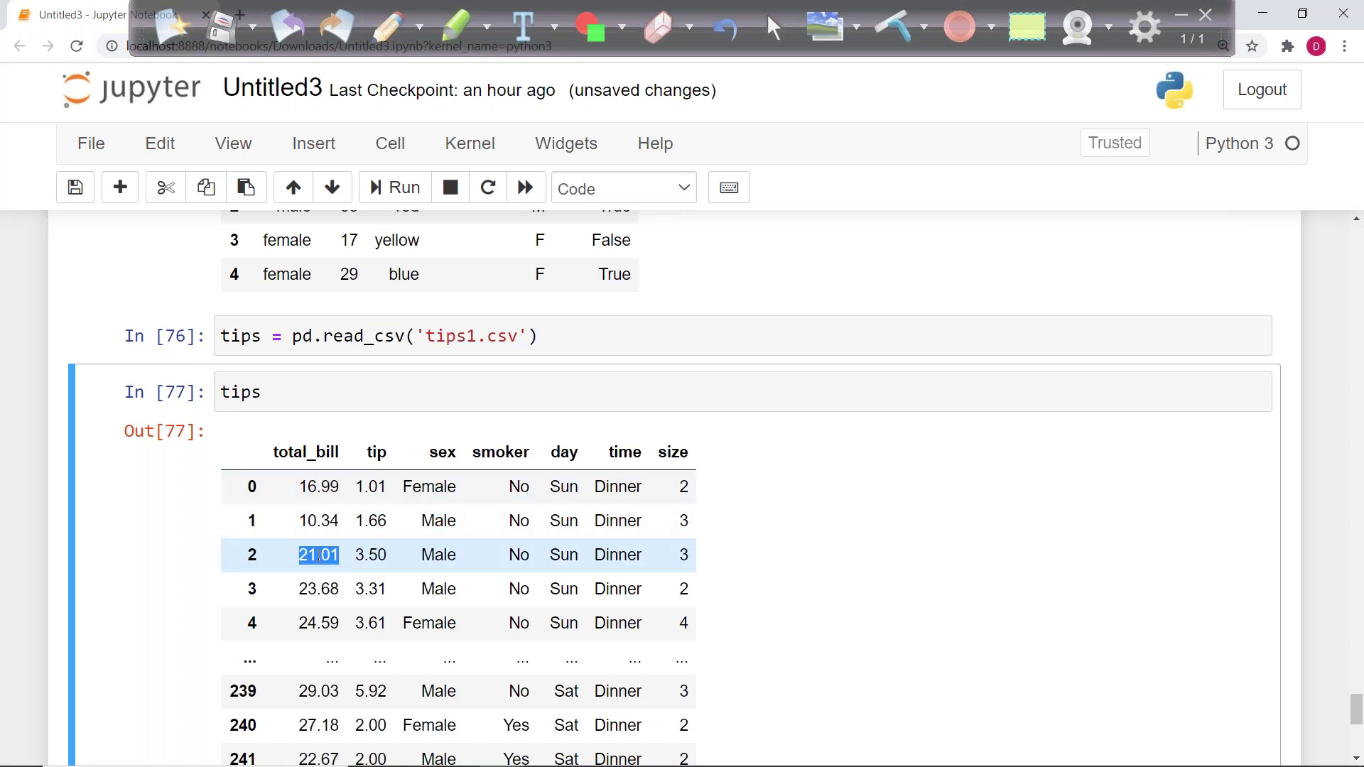
pyautogui.doubleClick(312, 589)
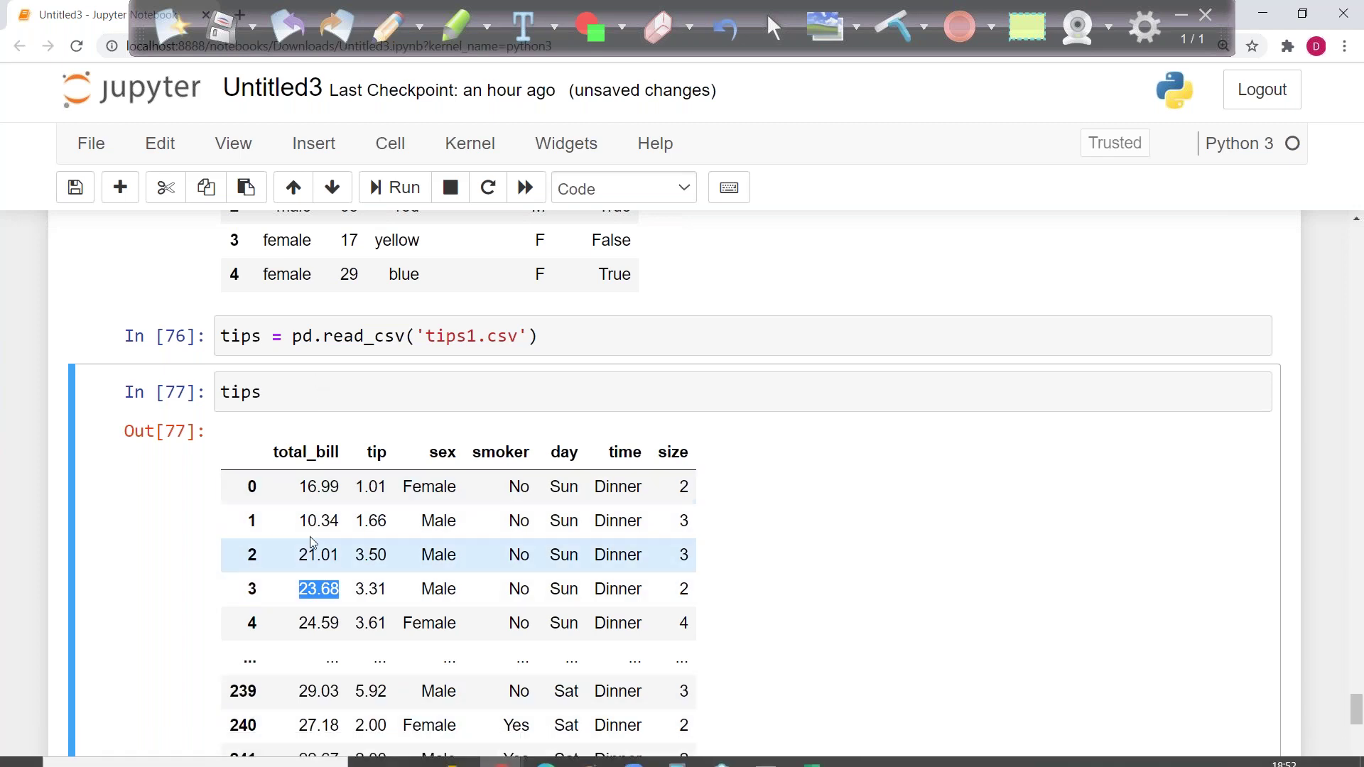
# Step: Change the tips output cell to tips['running_total'] = tips.total_bill.cumsum() and run it
pyautogui.click(408, 403)
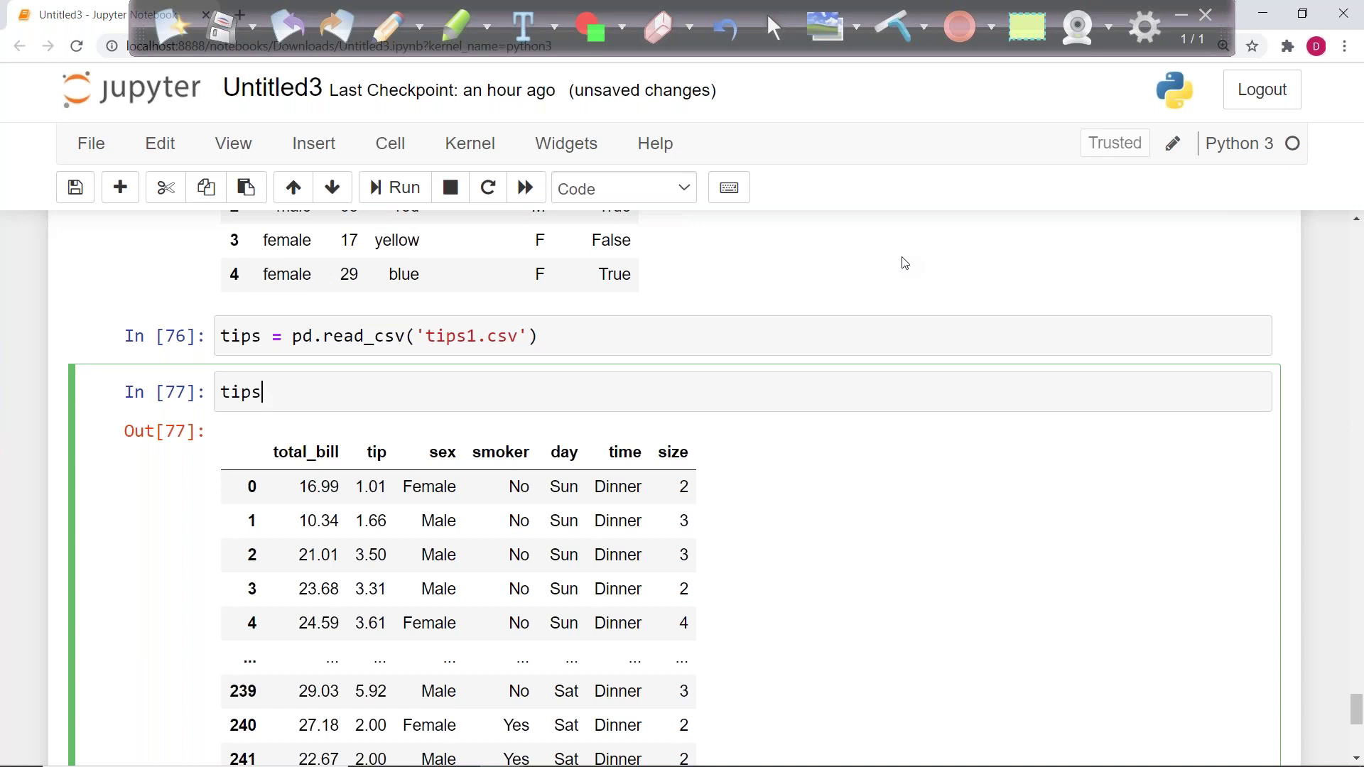
pyautogui.write("['running_total'] = tips.to")
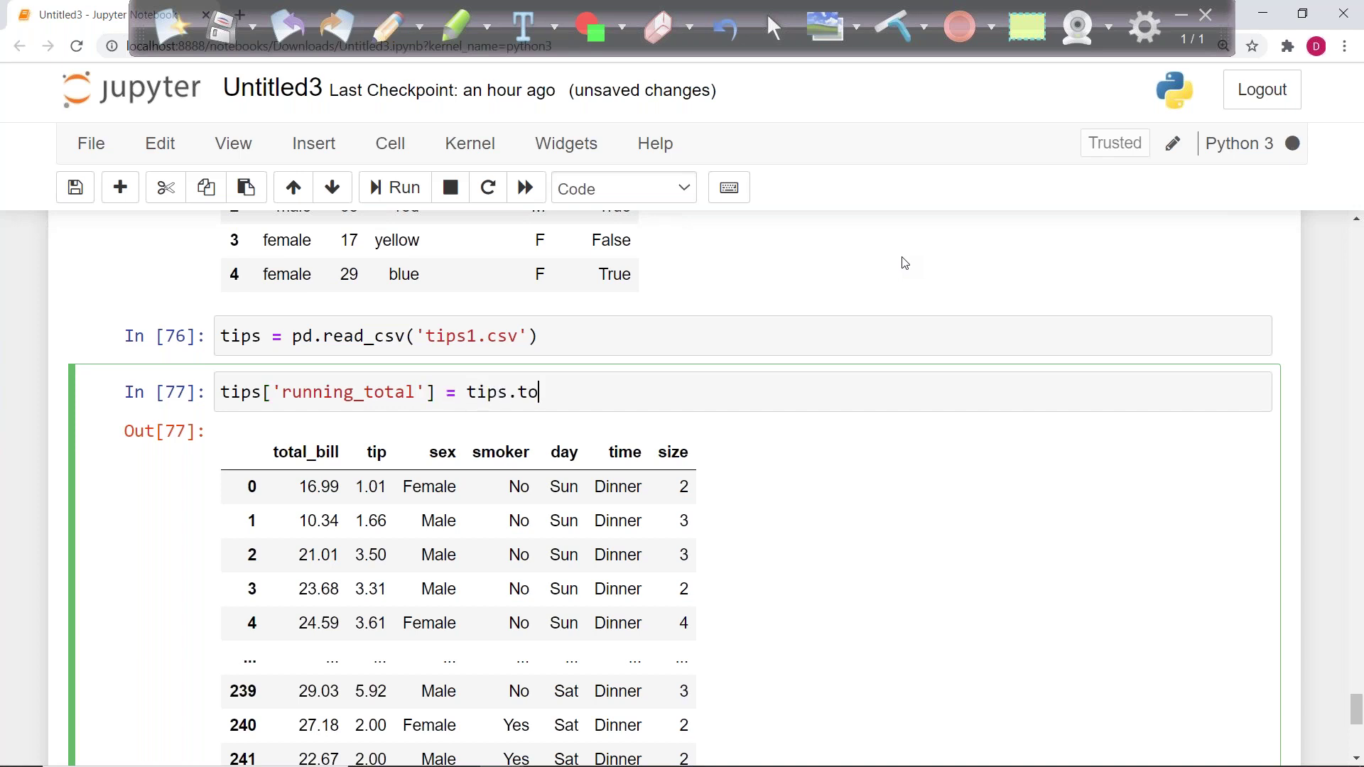
pyautogui.press('Tab')
pyautogui.press('Down')
pyautogui.write('t')
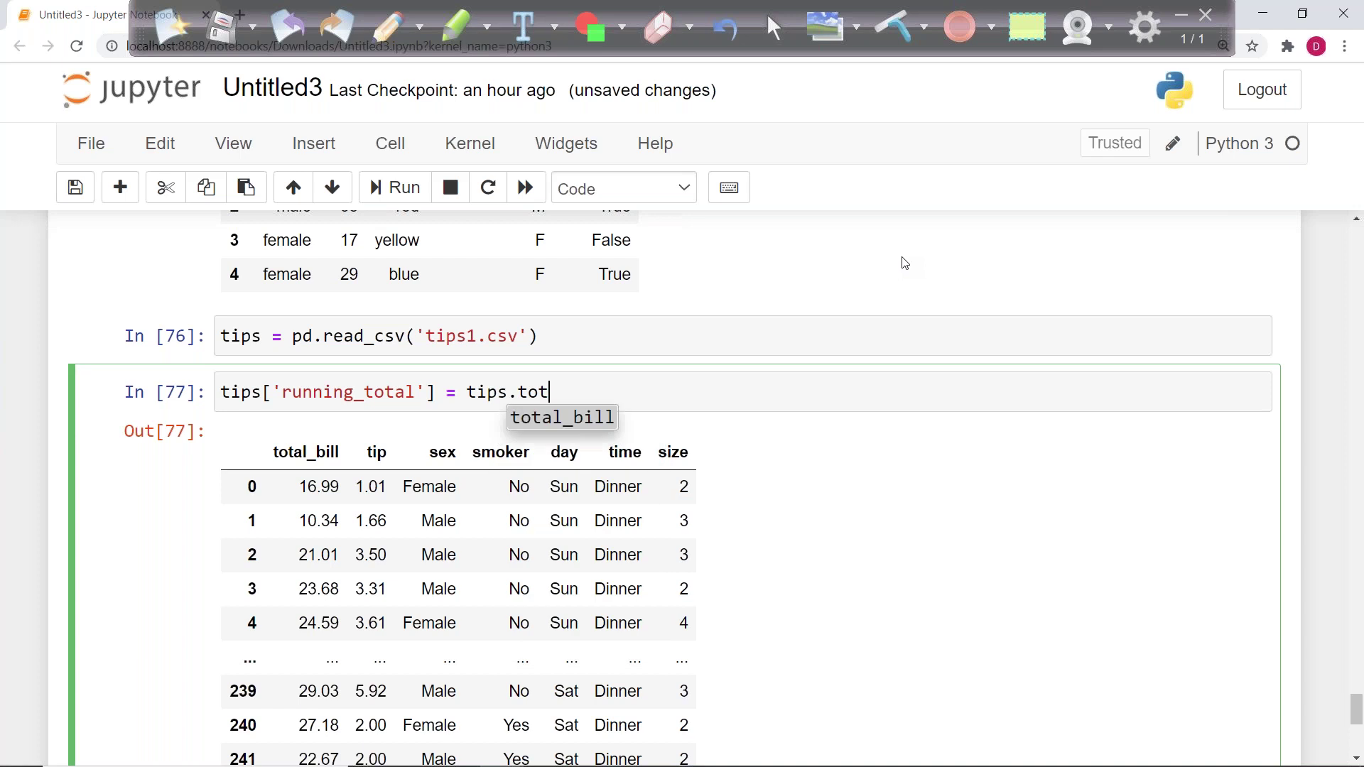
pyautogui.press('Return')
pyautogui.write('.cum')
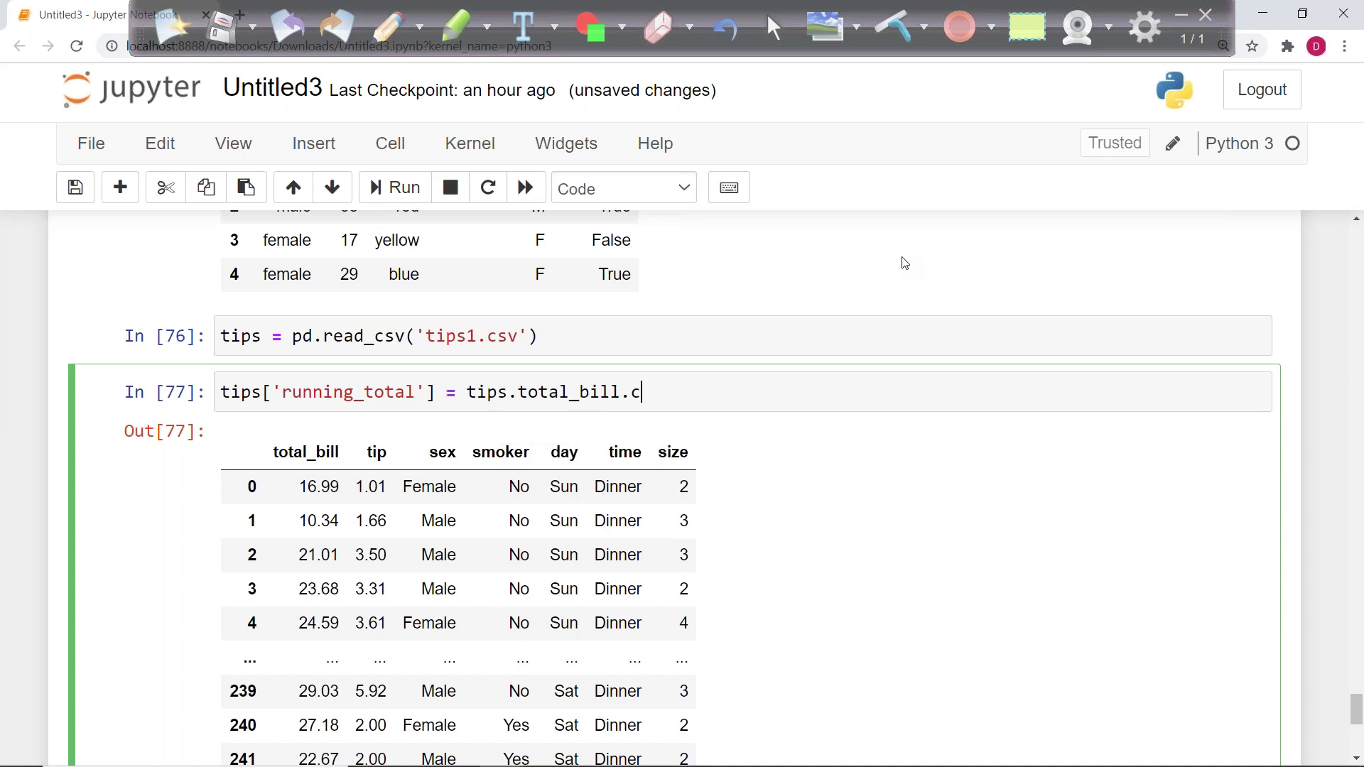
pyautogui.press('Tab')
pyautogui.press('Down')
pyautogui.press('Down')
pyautogui.press('Down')
pyautogui.press('Return')
pyautogui.write('()')
pyautogui.hotkey('ctrl', 'Return')
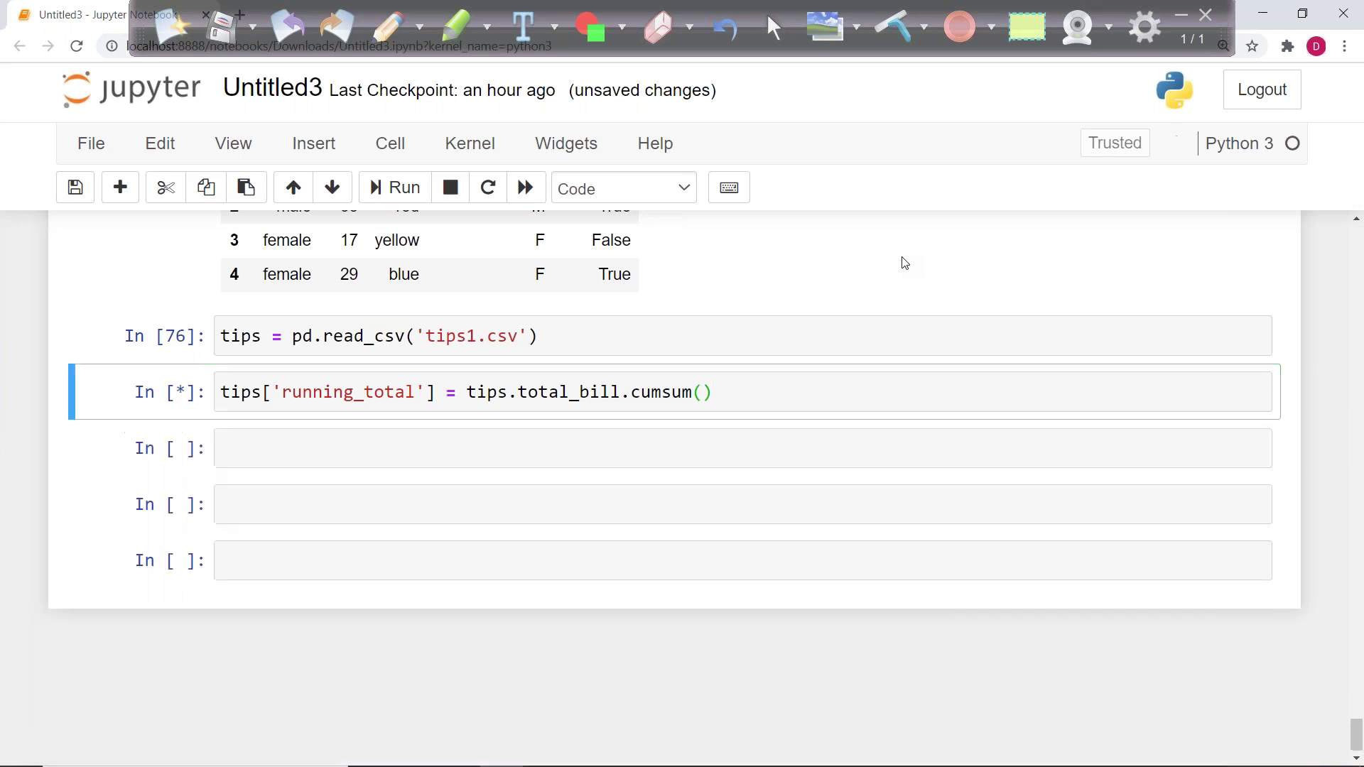
# Step: Output tips in the cell below the running_total assignment
pyautogui.click(229, 451)
pyautogui.write('tips')
pyautogui.hotkey('ctrl', 'Return')
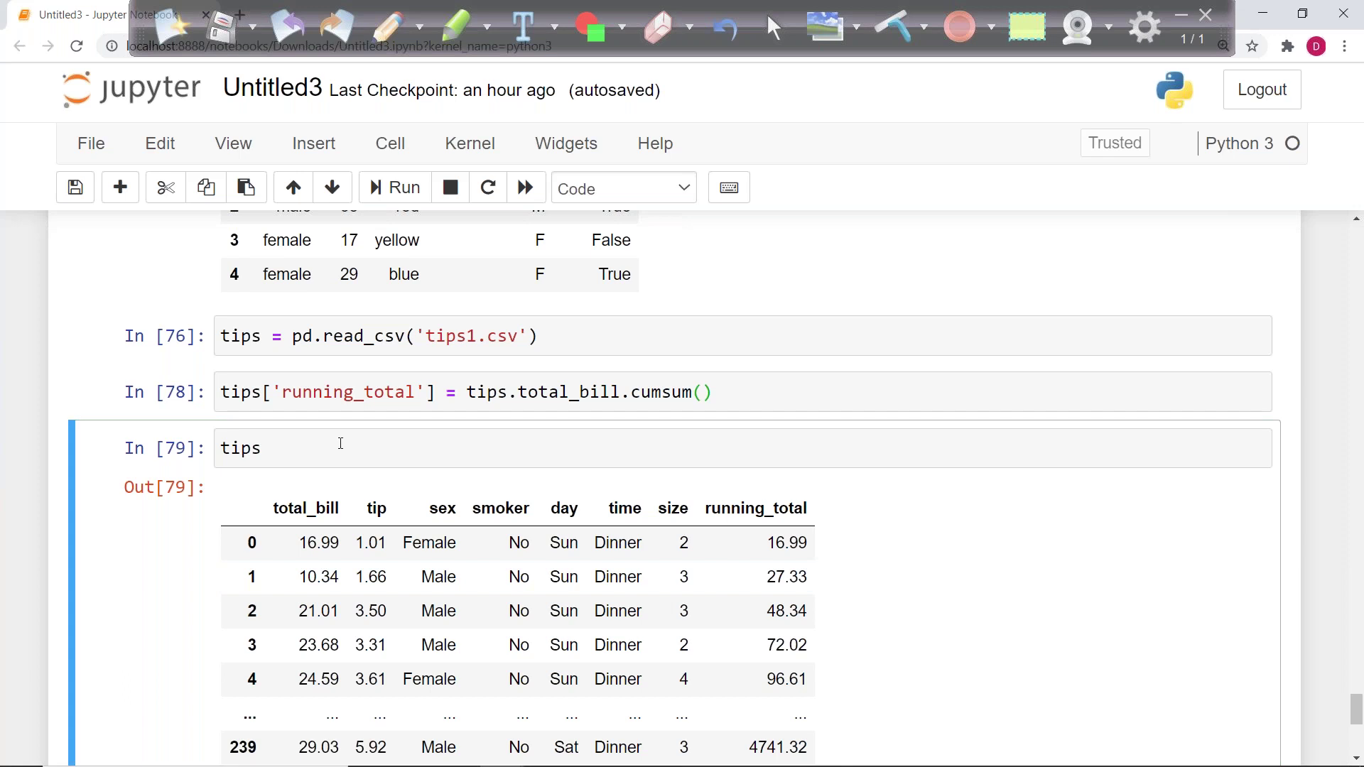
# Step: Insert five empty cells below the latest tips output
pyautogui.press('b')
pyautogui.press('b')
pyautogui.press('b')
pyautogui.press('b')
pyautogui.press('b')
# Step: Create DataFrame df from orderid 1–6, Manufacturer A, A, B, C, D, E and shipmode Same Day, 1st Class, 2nd Class, Standard Class, Same Day, 2nd Class
pyautogui.click(288, 490)
pyautogui.write("df = pd.DataFrame({'orderid':[1,2,3,4,5,6],              'Manufacturer':['A','A','B','C','D','E'],              'shipmode':['Same Day', '1st Class', '2nd Class', 'Standard Class', 'Same Day','2nd Class']})")
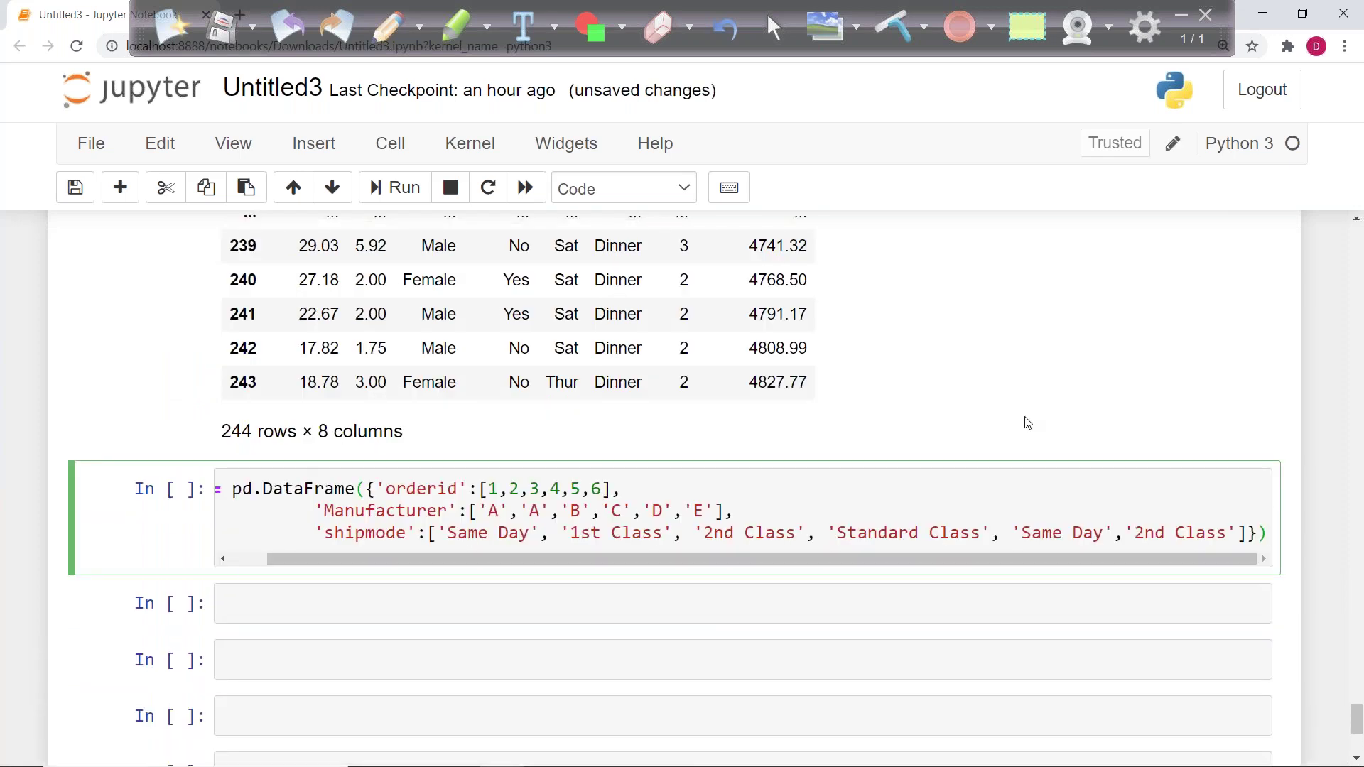
pyautogui.hotkey('ctrl', 'Return')
# Step: Output df in the cell below the orders DataFrame definition
pyautogui.click(332, 613)
pyautogui.write('df')
pyautogui.hotkey('ctrl', 'Return')
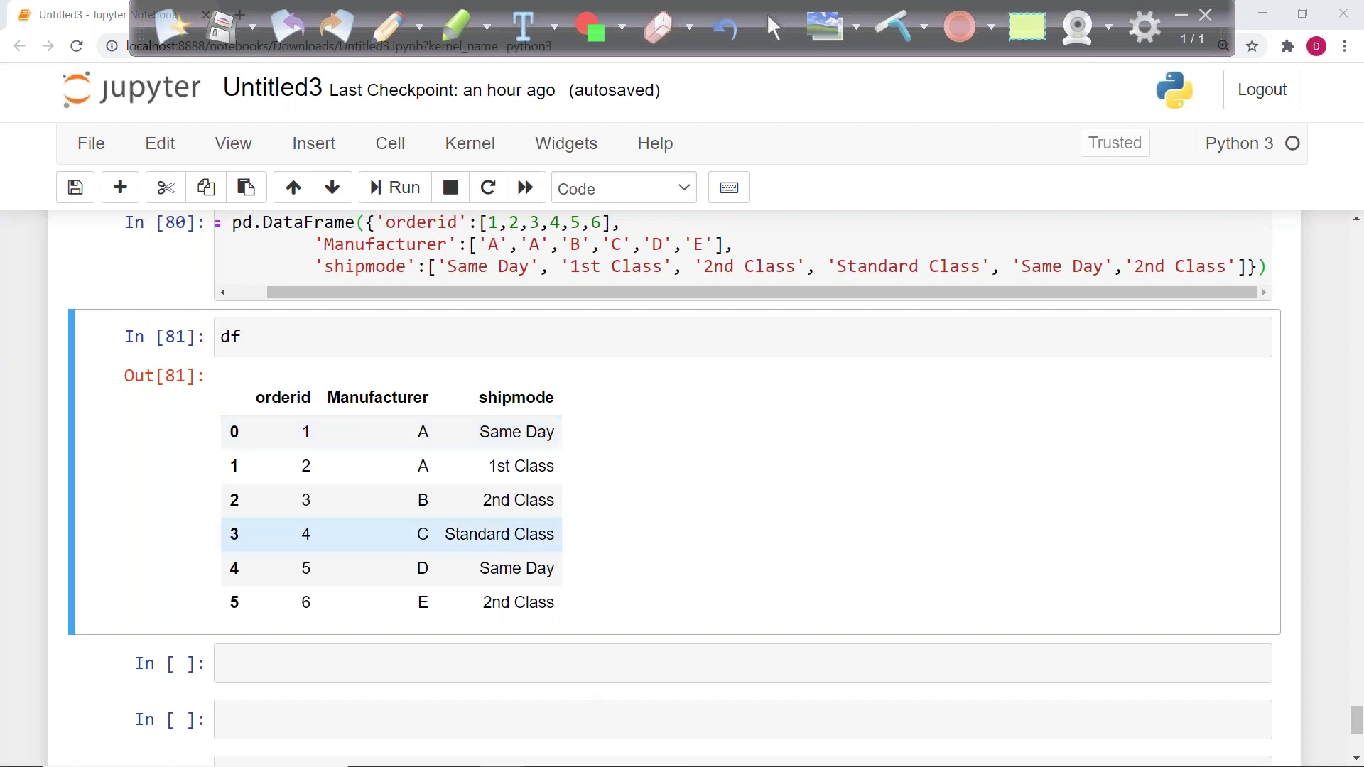
# Step: Highlight the 2nd Class, Standard Class and Same Day entries in the shipmode column to compare their order
pyautogui.moveTo(482, 501); pyautogui.dragTo(561, 509)
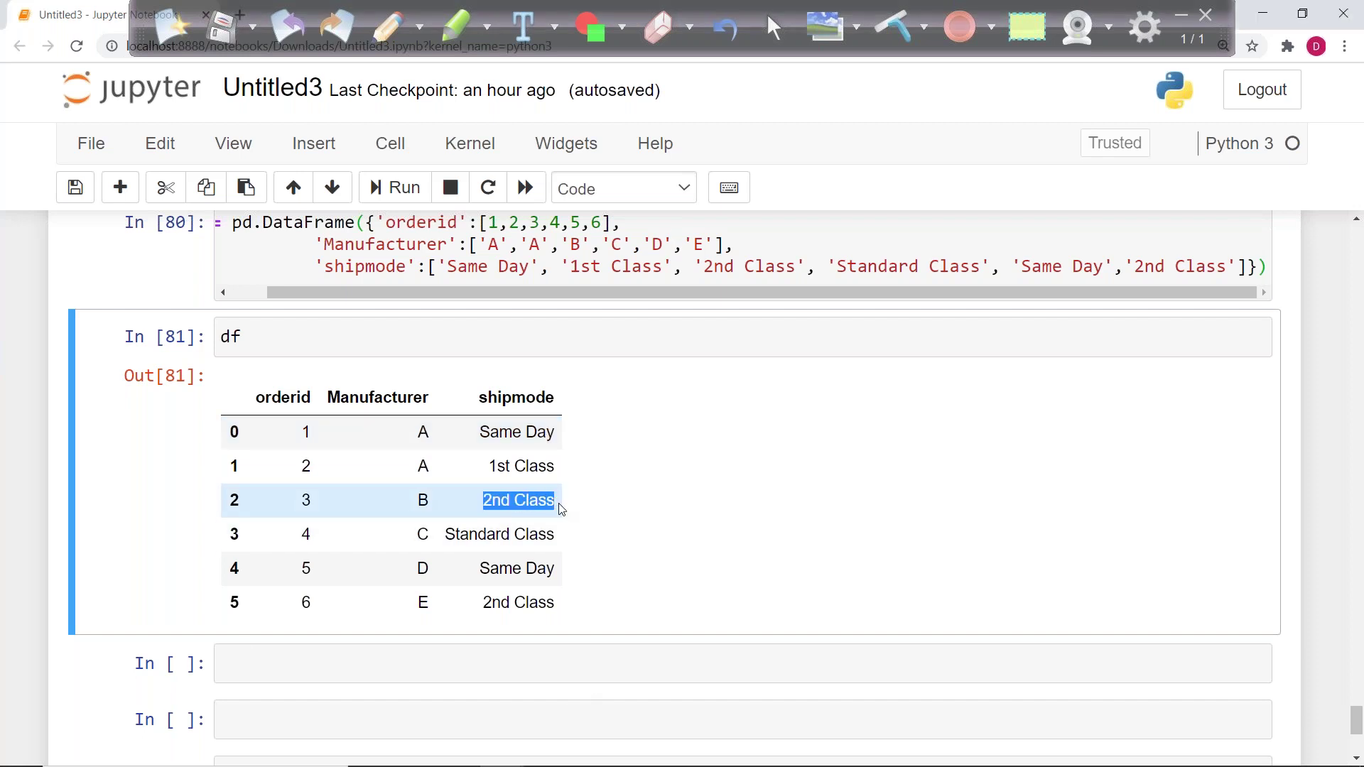
pyautogui.moveTo(445, 534); pyautogui.dragTo(557, 553)
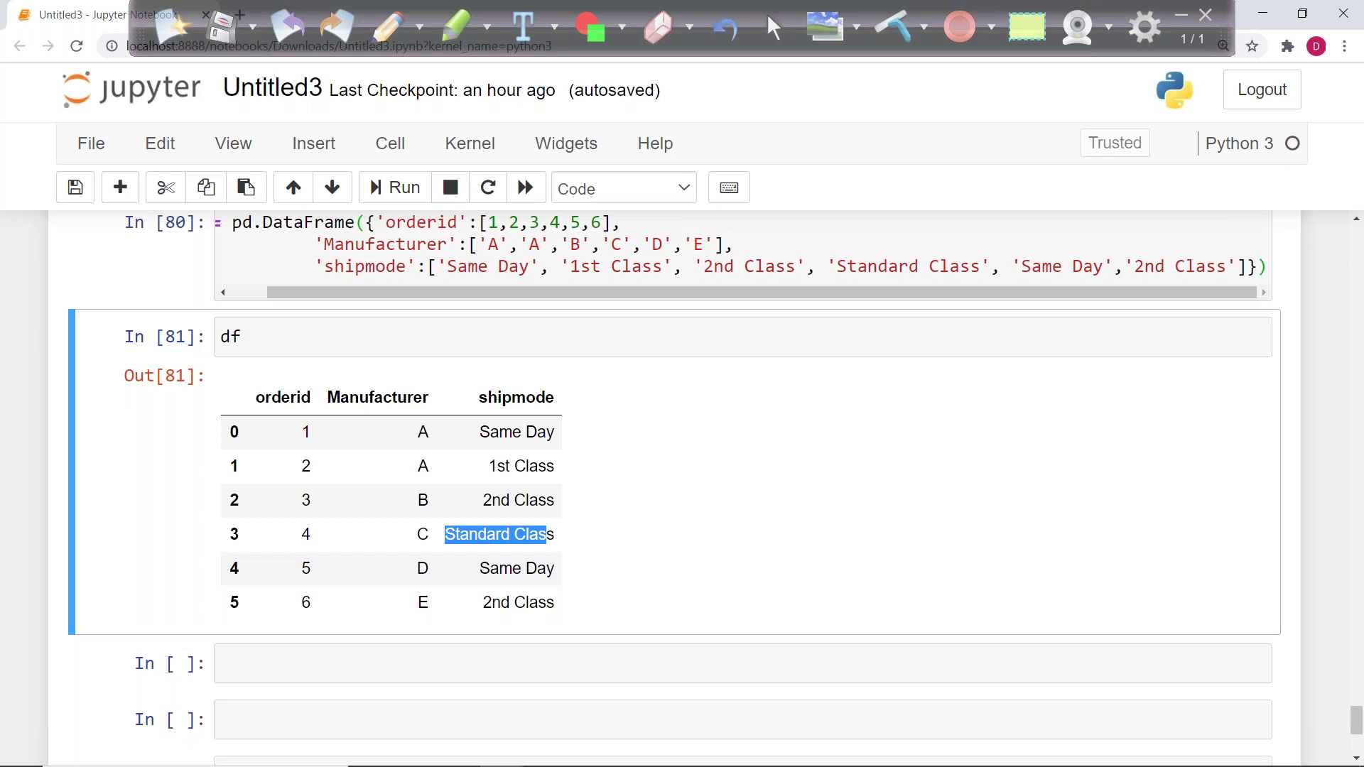
pyautogui.moveTo(478, 432); pyautogui.dragTo(566, 431)
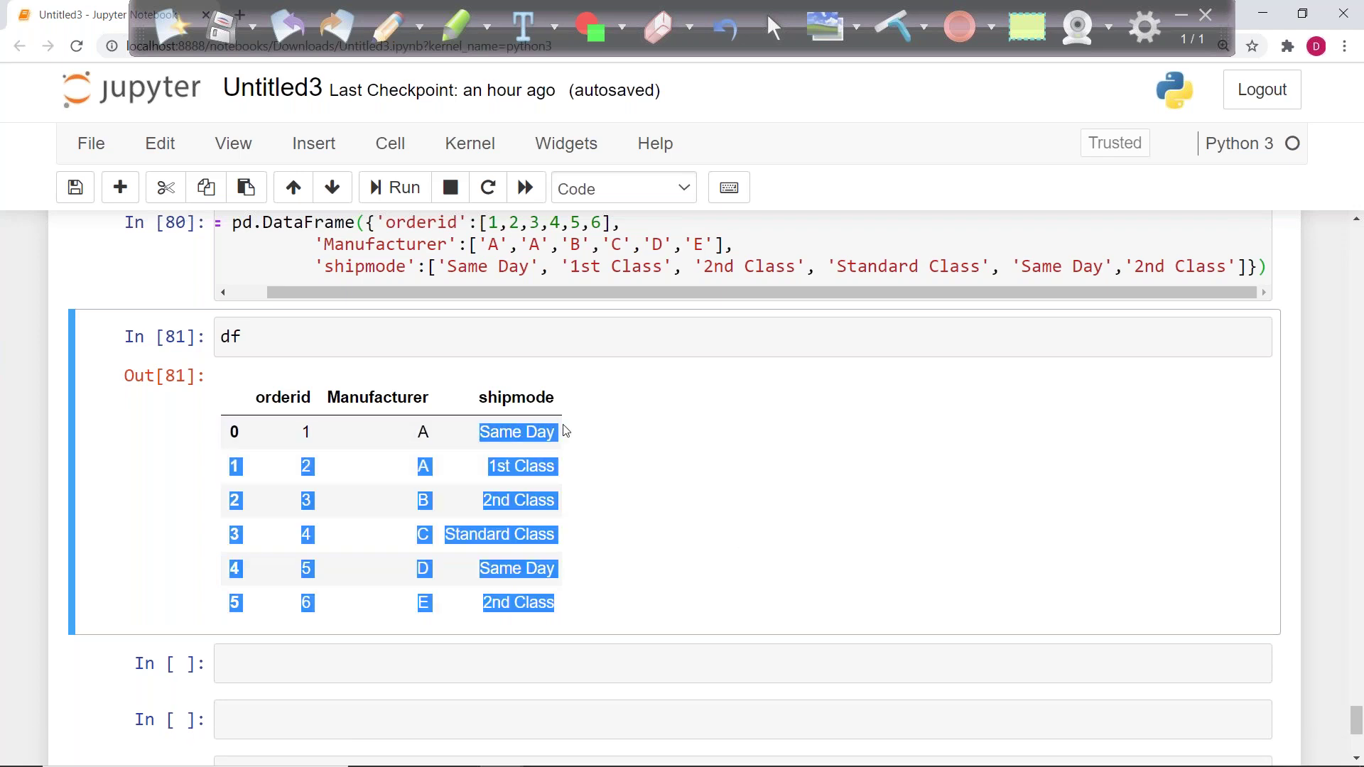
pyautogui.moveTo(468, 534); pyautogui.dragTo(596, 538)
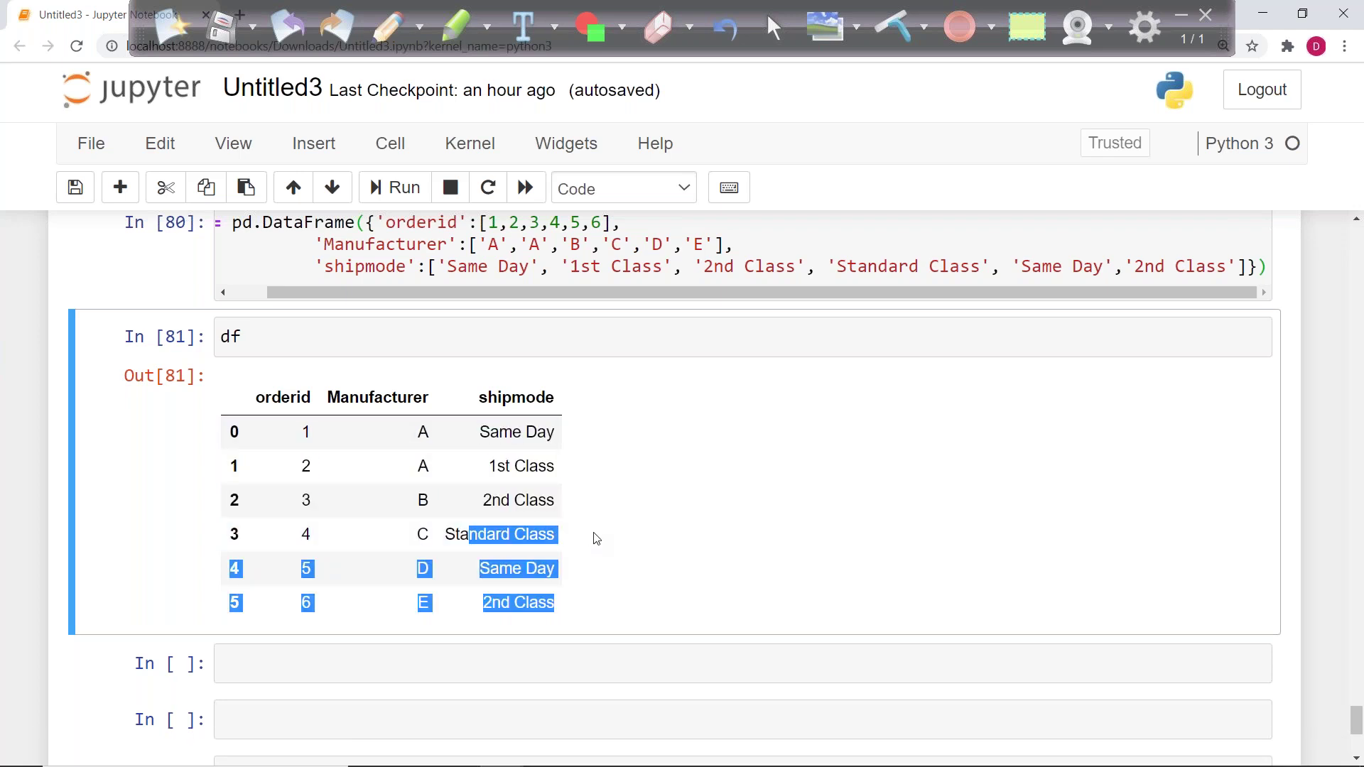
pyautogui.click(648, 512)
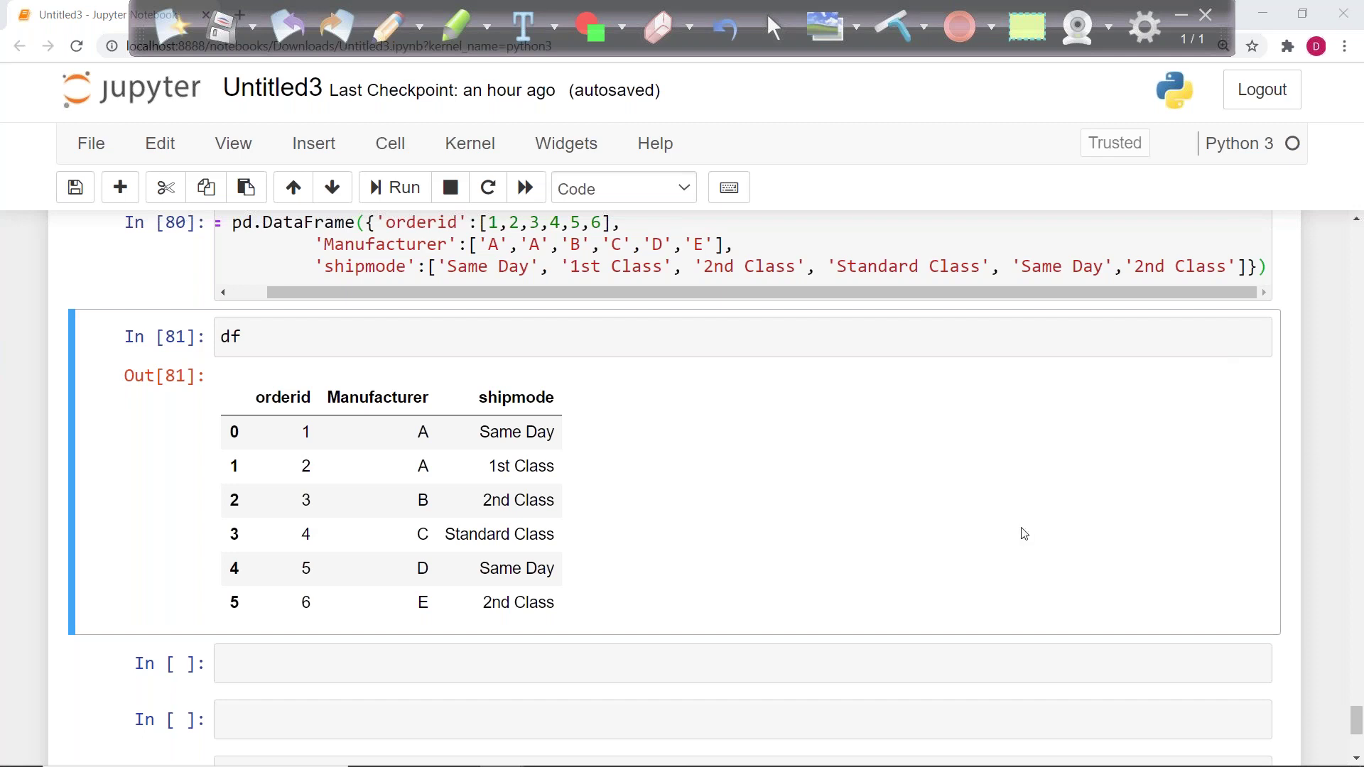
# Step: Import CategoricalDtype from pandas.api.types in the cell below the df output and run it
pyautogui.click(458, 640)
pyautogui.click(429, 661)
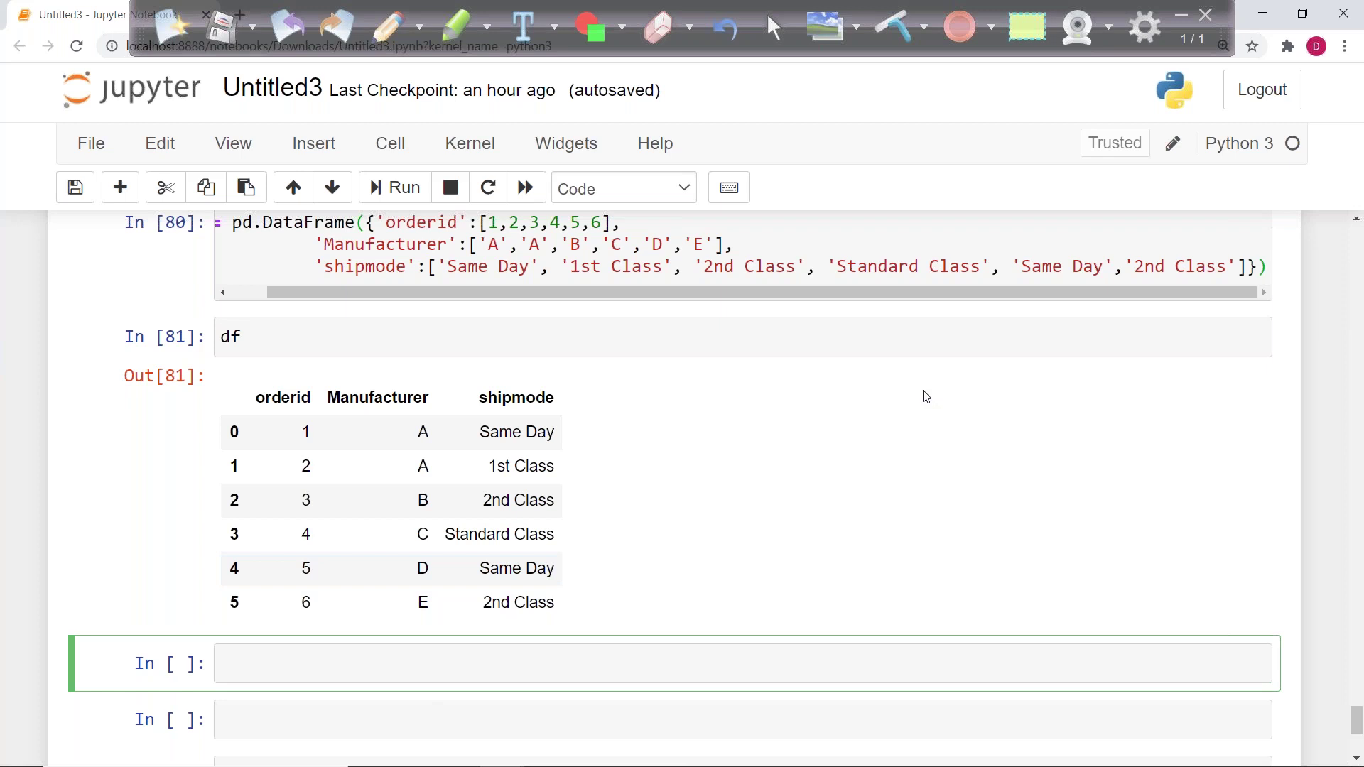
pyautogui.write('from pand')
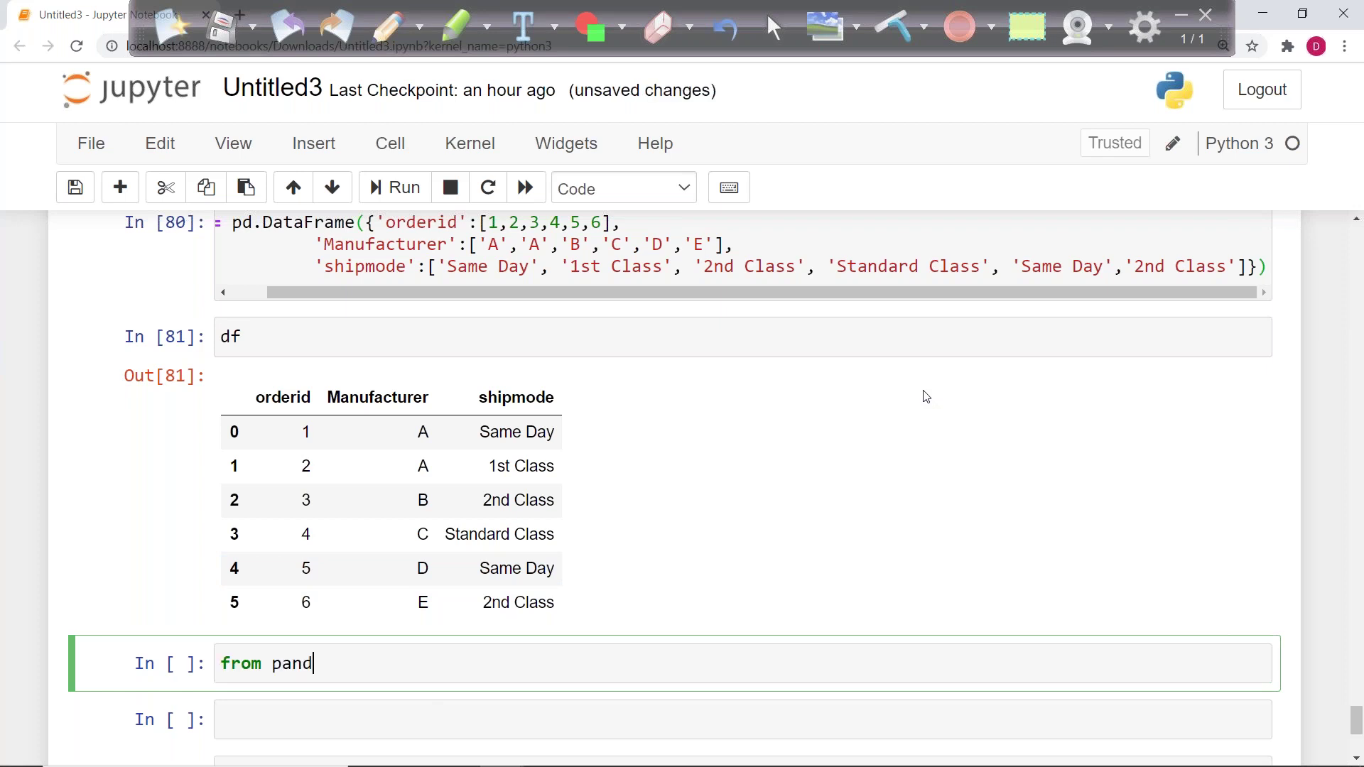
pyautogui.write('as.api.types import CategoricalDtype')
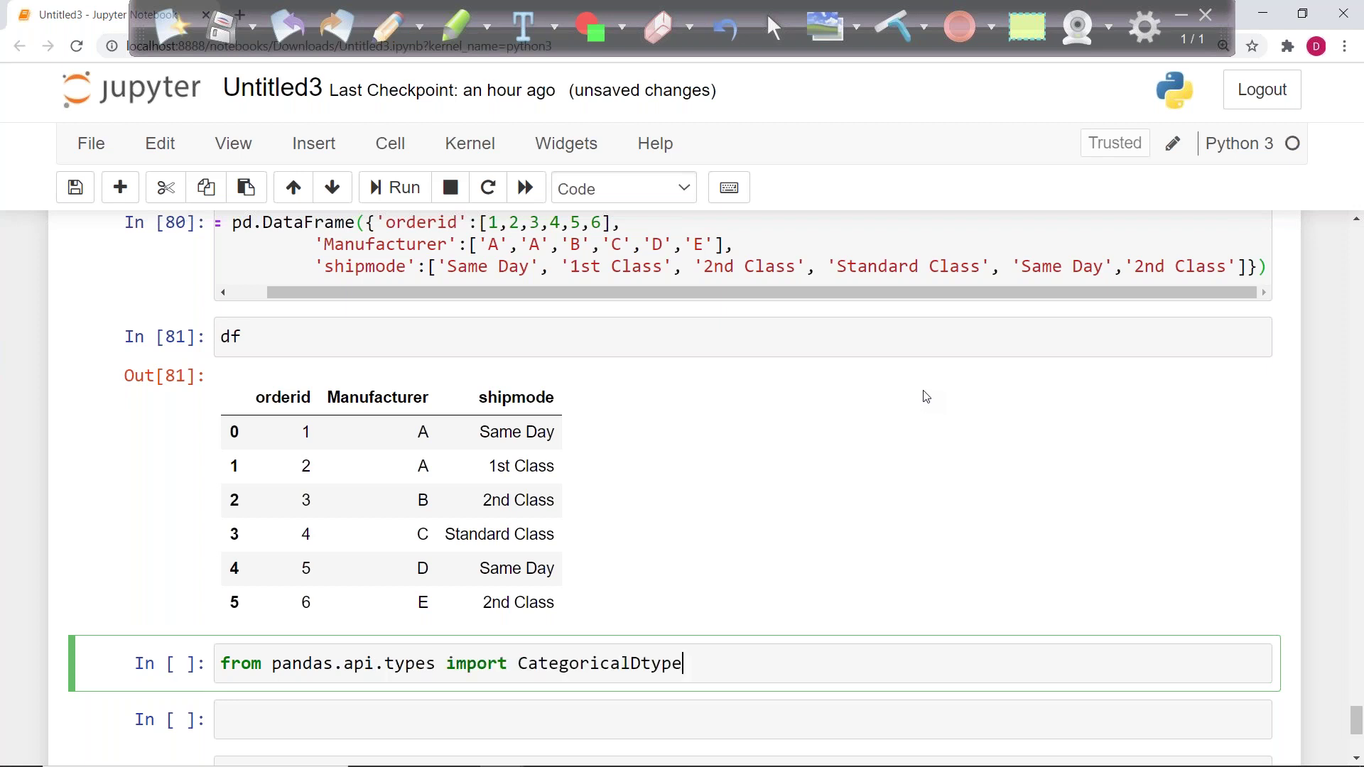
pyautogui.hotkey('shift', 'Return')
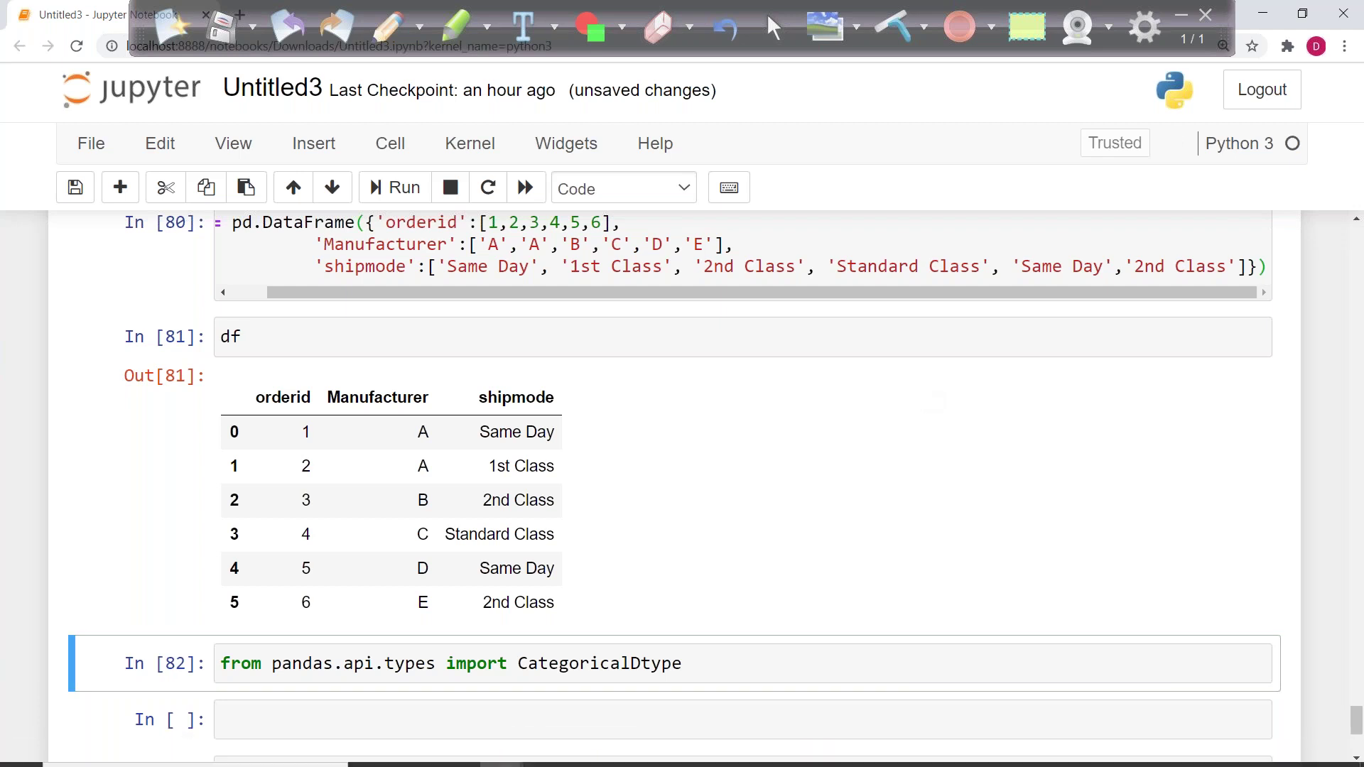
# Step: Start assigning CategoricalDtype() to a variable named type in the cell below the import
pyautogui.click(260, 716)
pyautogui.scroll(-5, 589, 551)
pyautogui.write('type =')
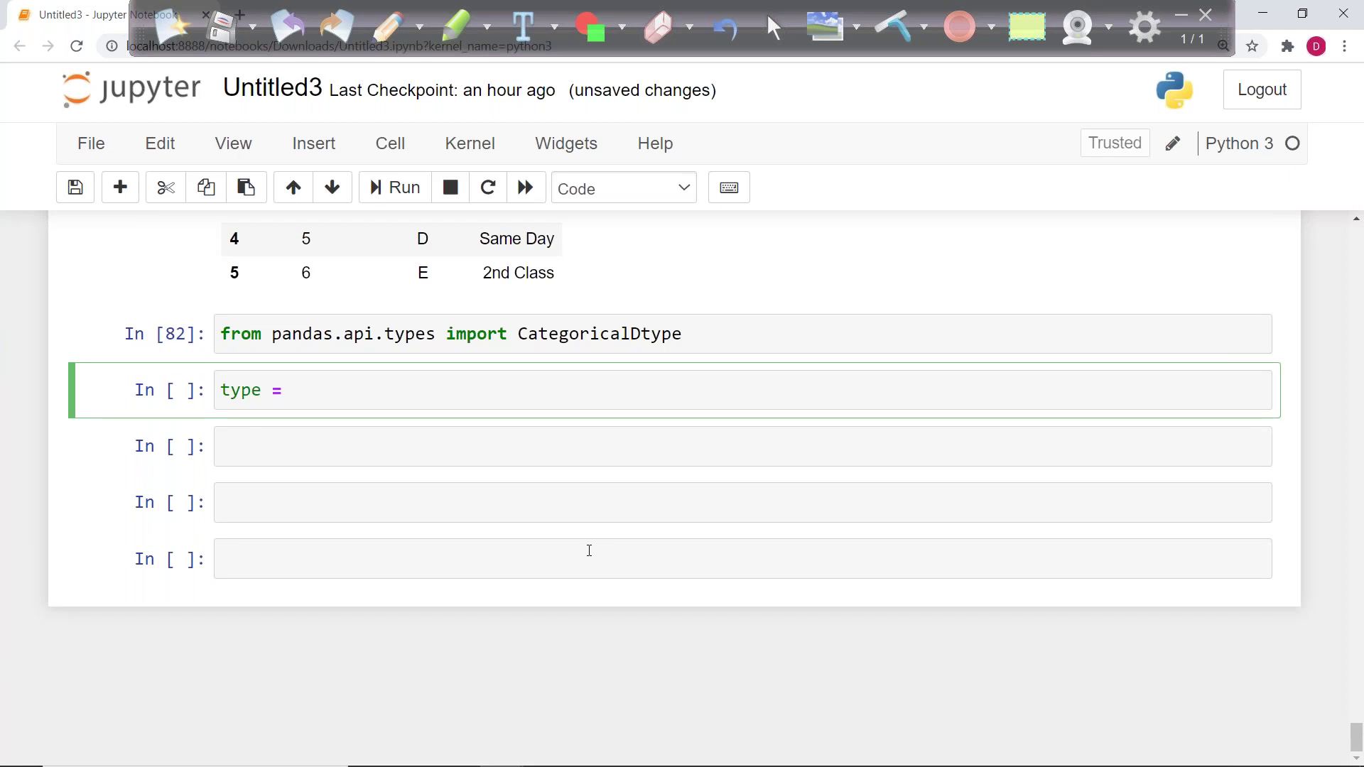
pyautogui.write(' CategoricalDtype()')
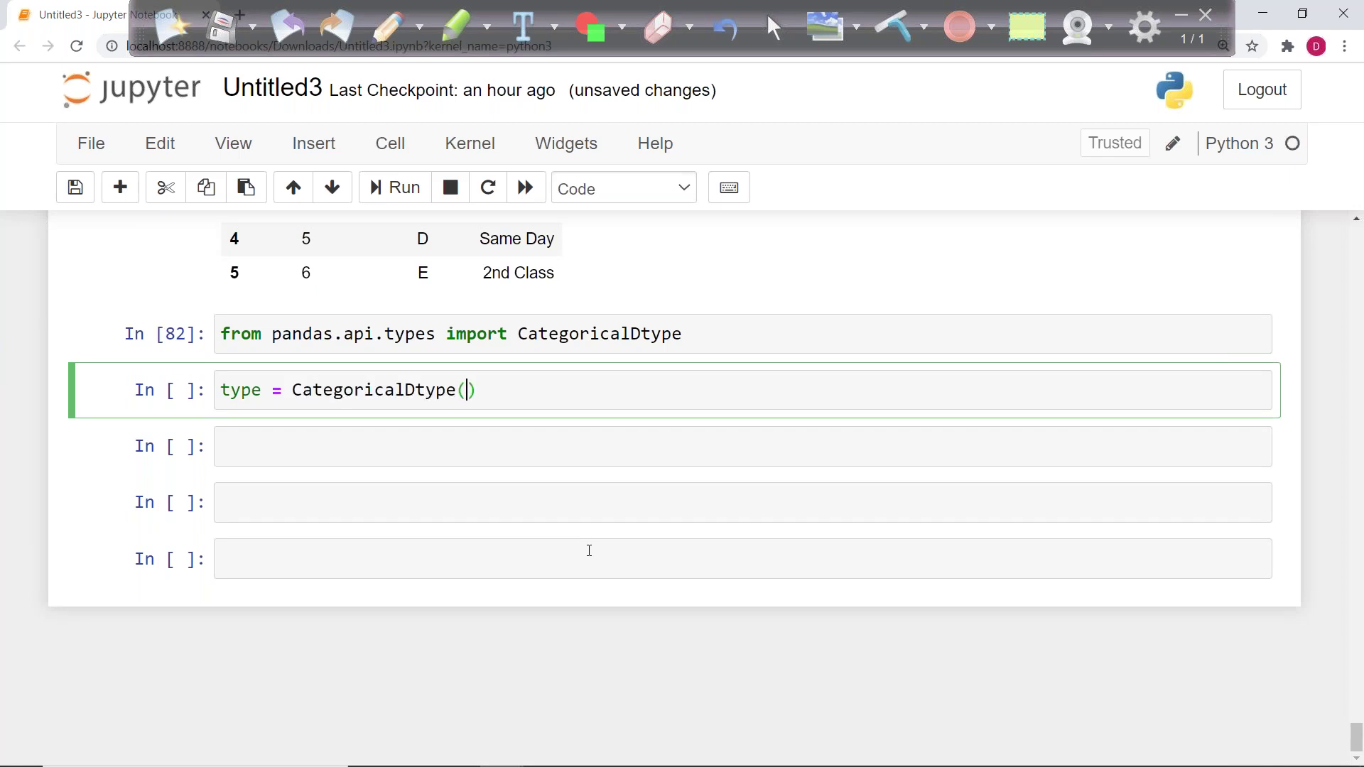
# Step: Complete the CategoricalDtype definition with the ordered list 'Standard Class', '2nd Class', '1st Class', 'Same Day' and run the cell
pyautogui.write("['Star")
pyautogui.press('BackSpace')
pyautogui.write('ndard Class')
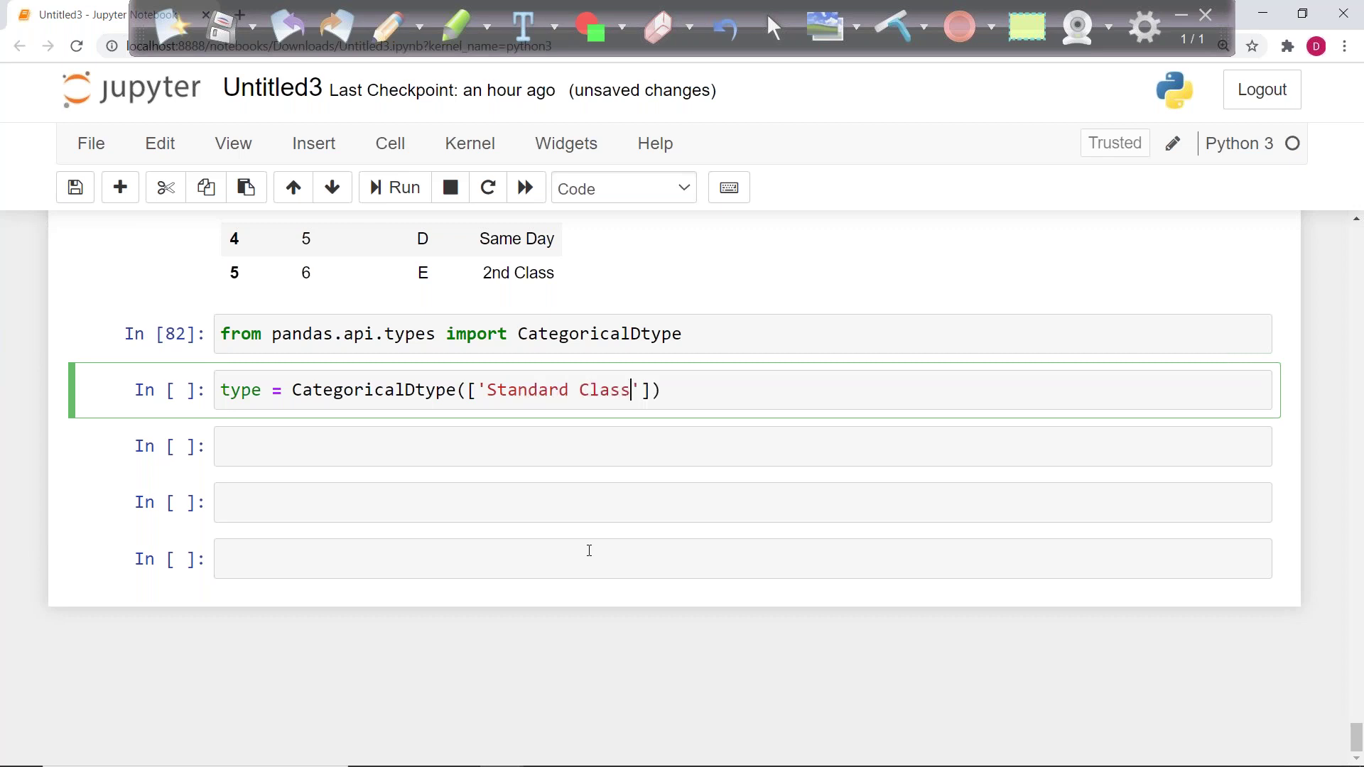
pyautogui.write("', '2nd Class'")
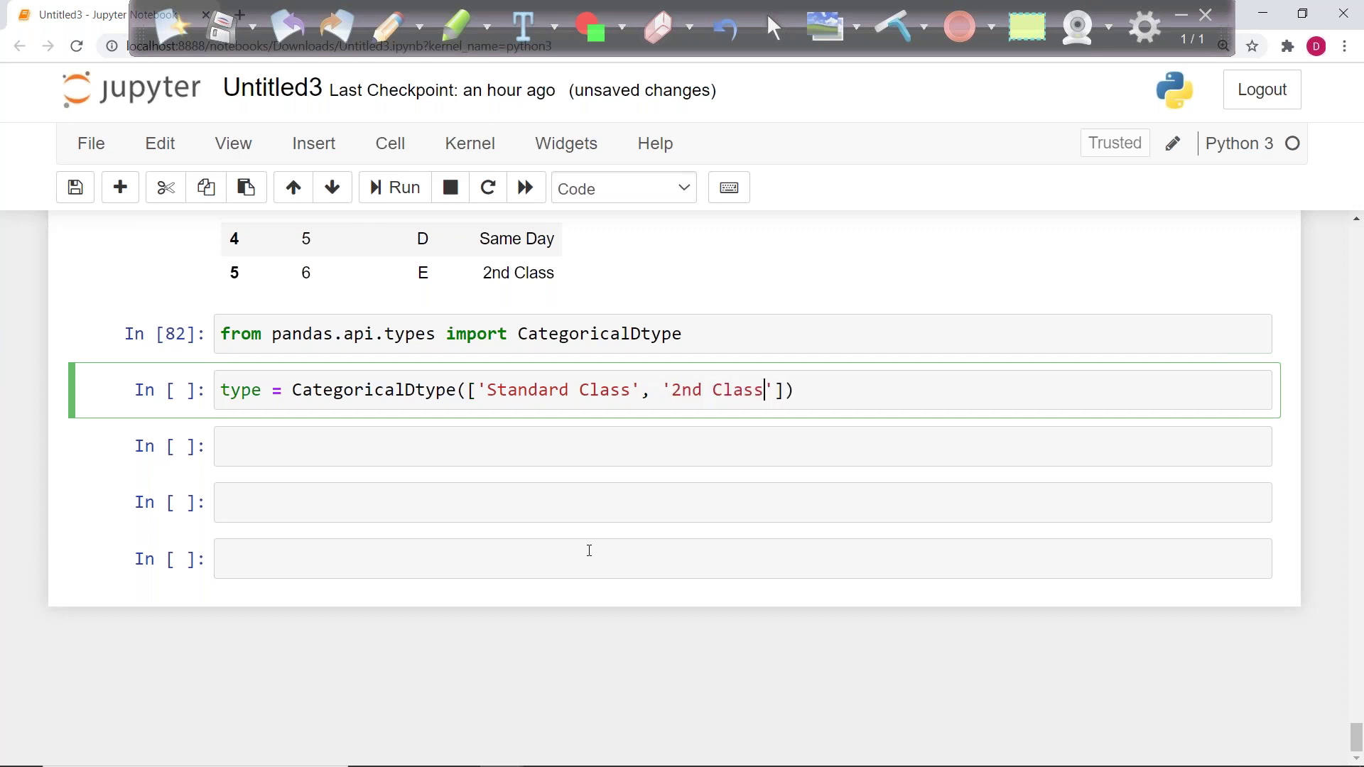
pyautogui.write(", '1st Class', ")
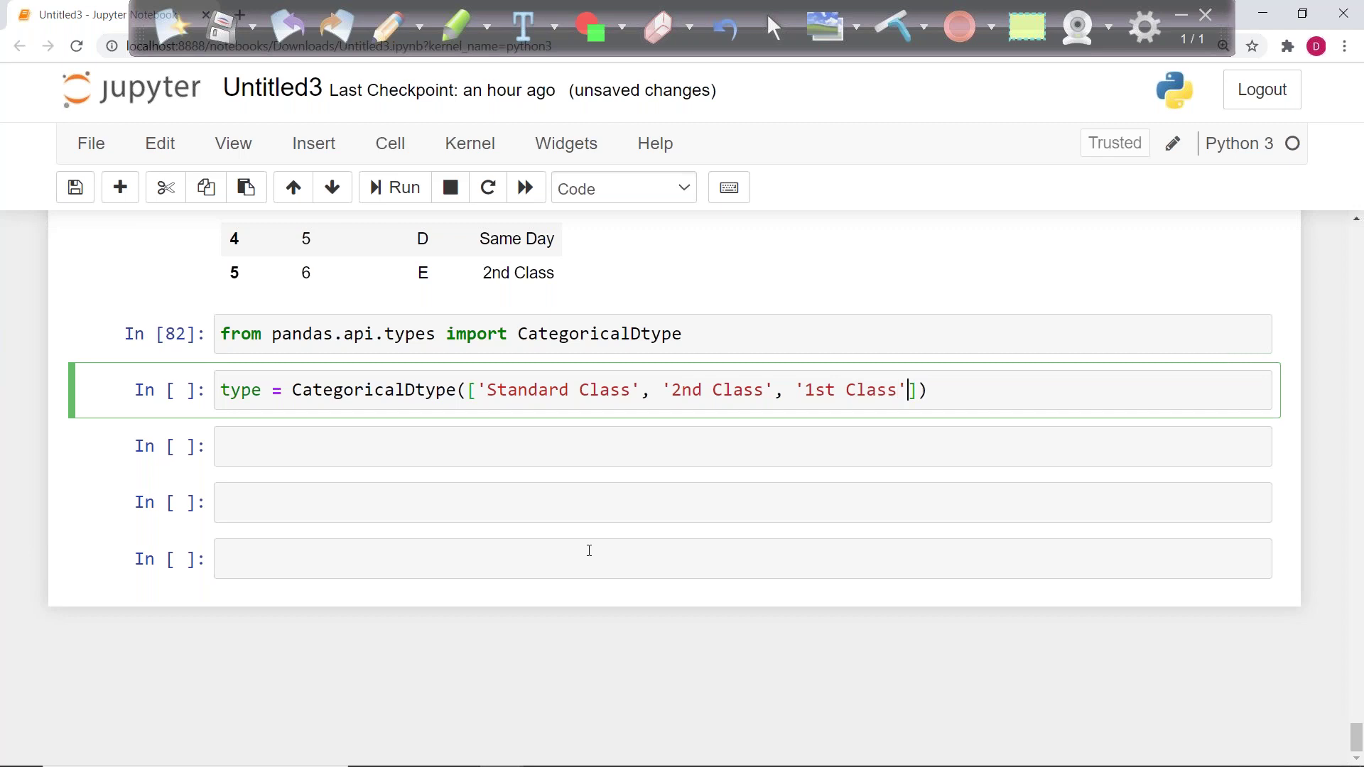
pyautogui.write("'Same ")
pyautogui.write('Day')
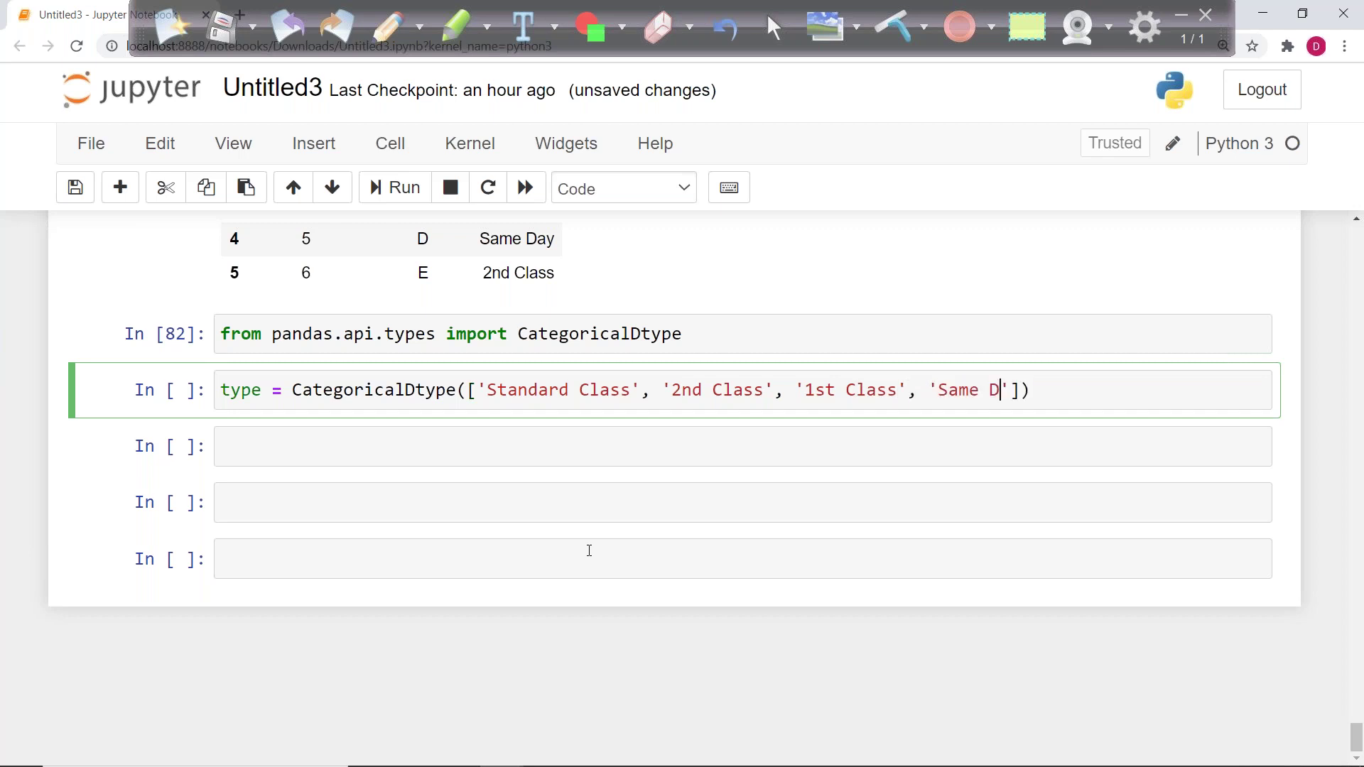
pyautogui.hotkey('ctrl', 'Return')
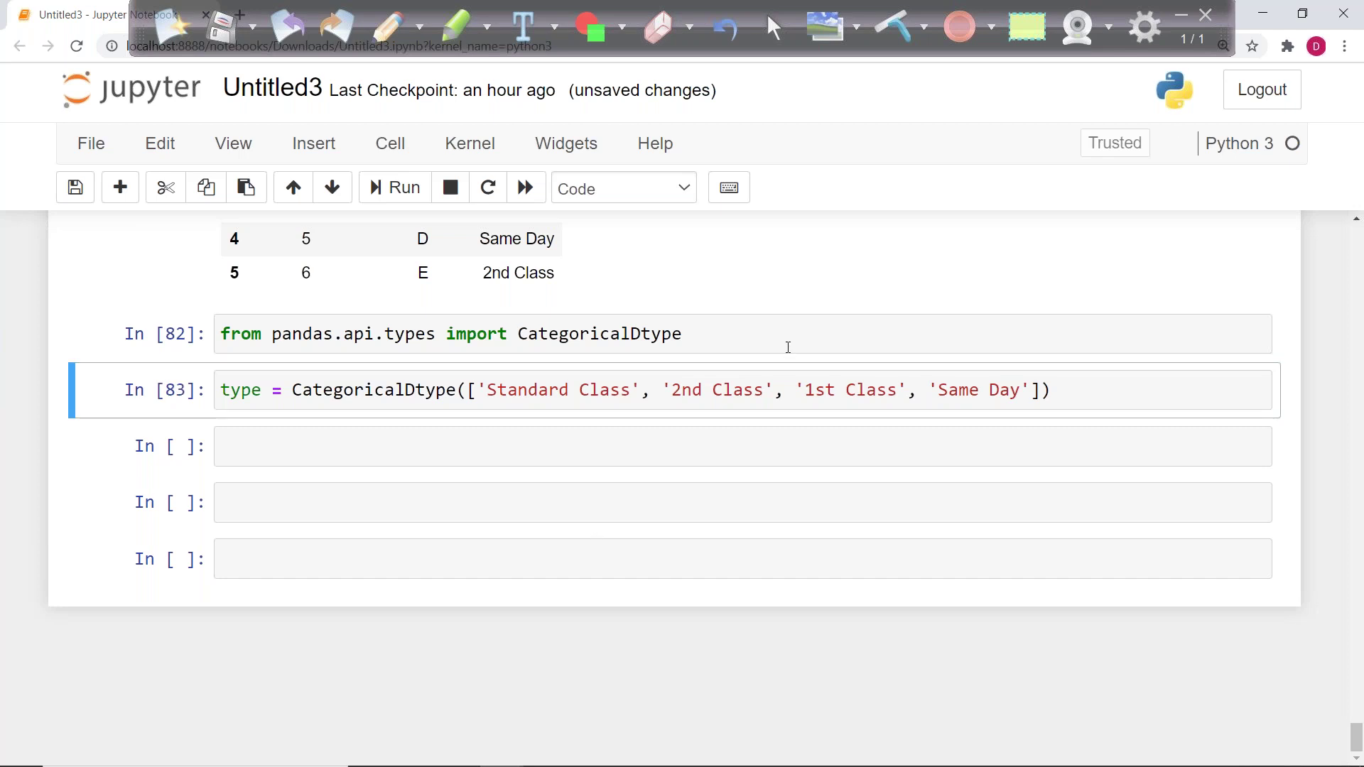
# Step: Convert the shipmode column to the custom type by running df['shipmode'] = df.shipmode.astype(type) in the next cell
pyautogui.click(320, 462)
pyautogui.write("df['Sh")
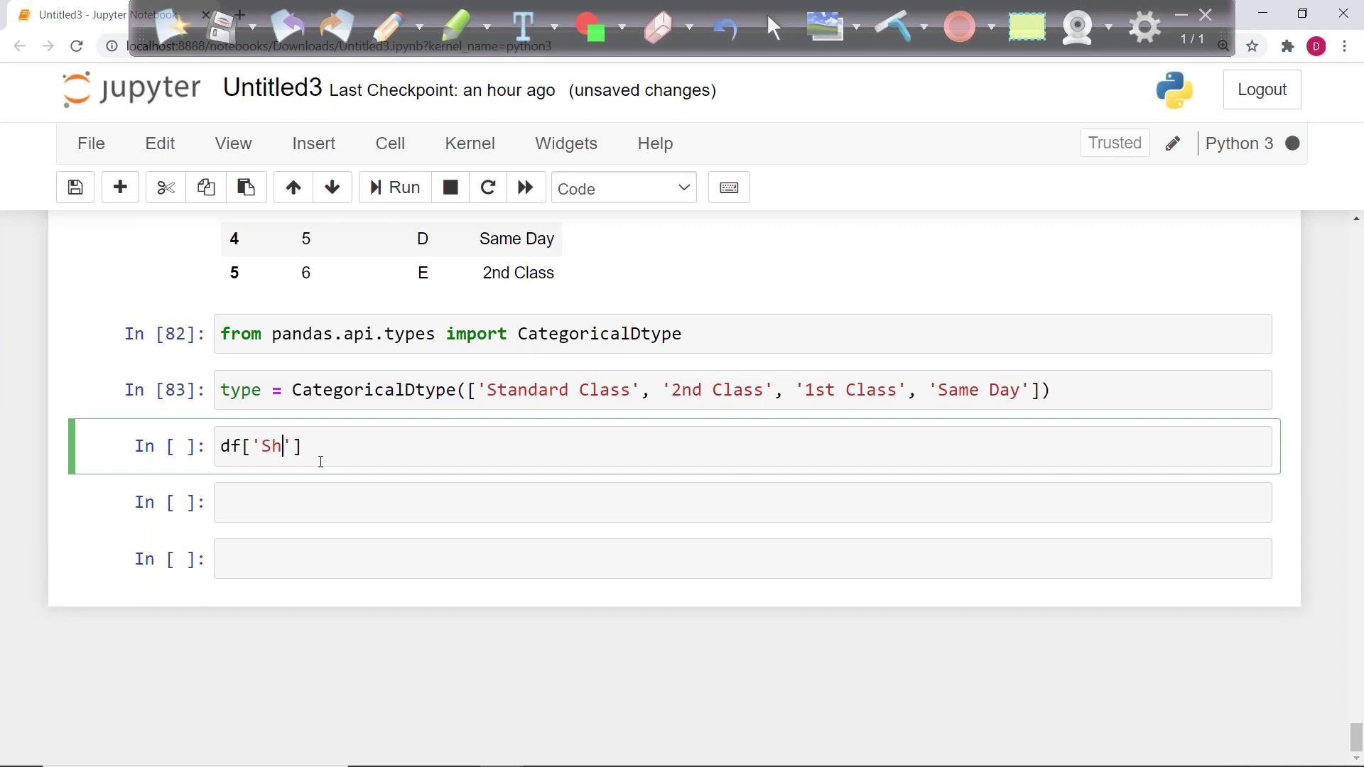
pyautogui.press('BackSpace')
pyautogui.press('BackSpace')
pyautogui.write("shipmode'] = df.shi")
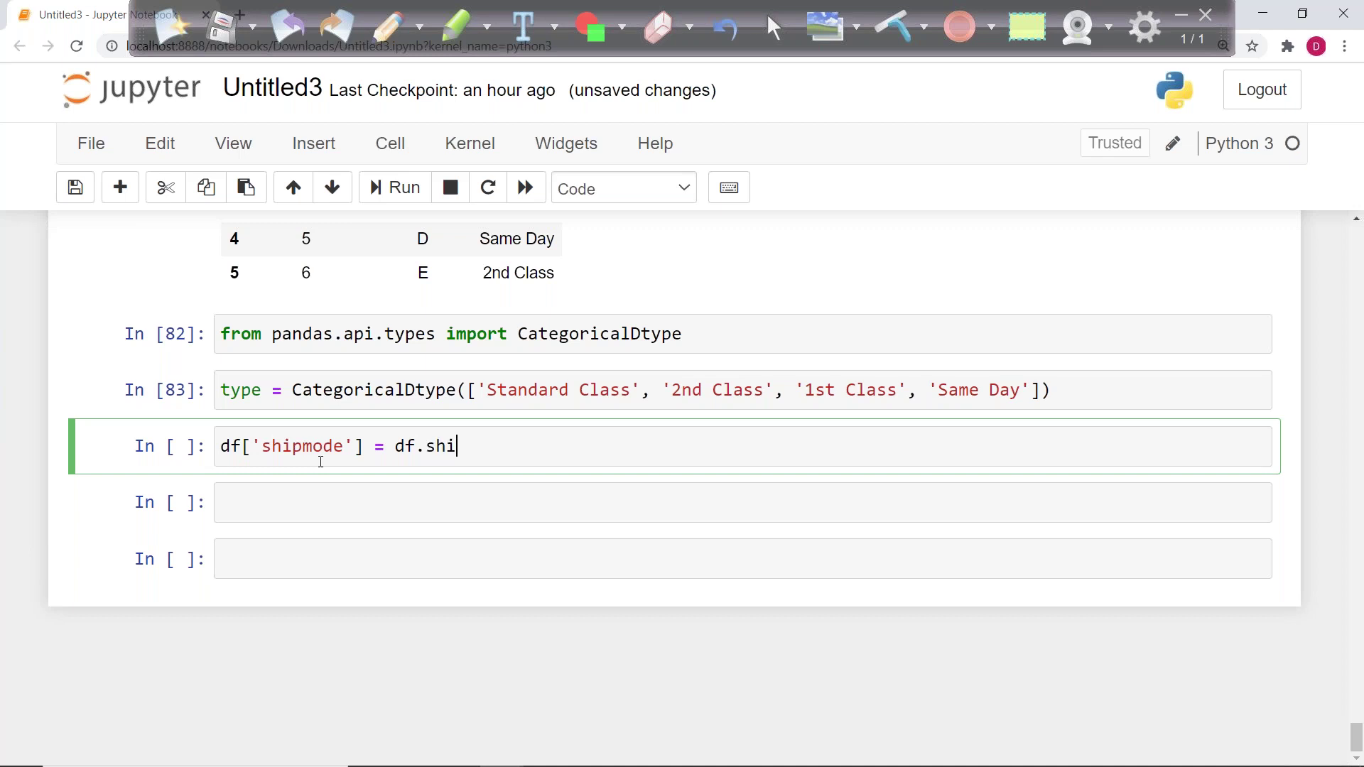
pyautogui.press('Tab')
pyautogui.press('Down')
pyautogui.press('Return')
pyautogui.write('.astype(type')
pyautogui.hotkey('ctrl', 'Return')
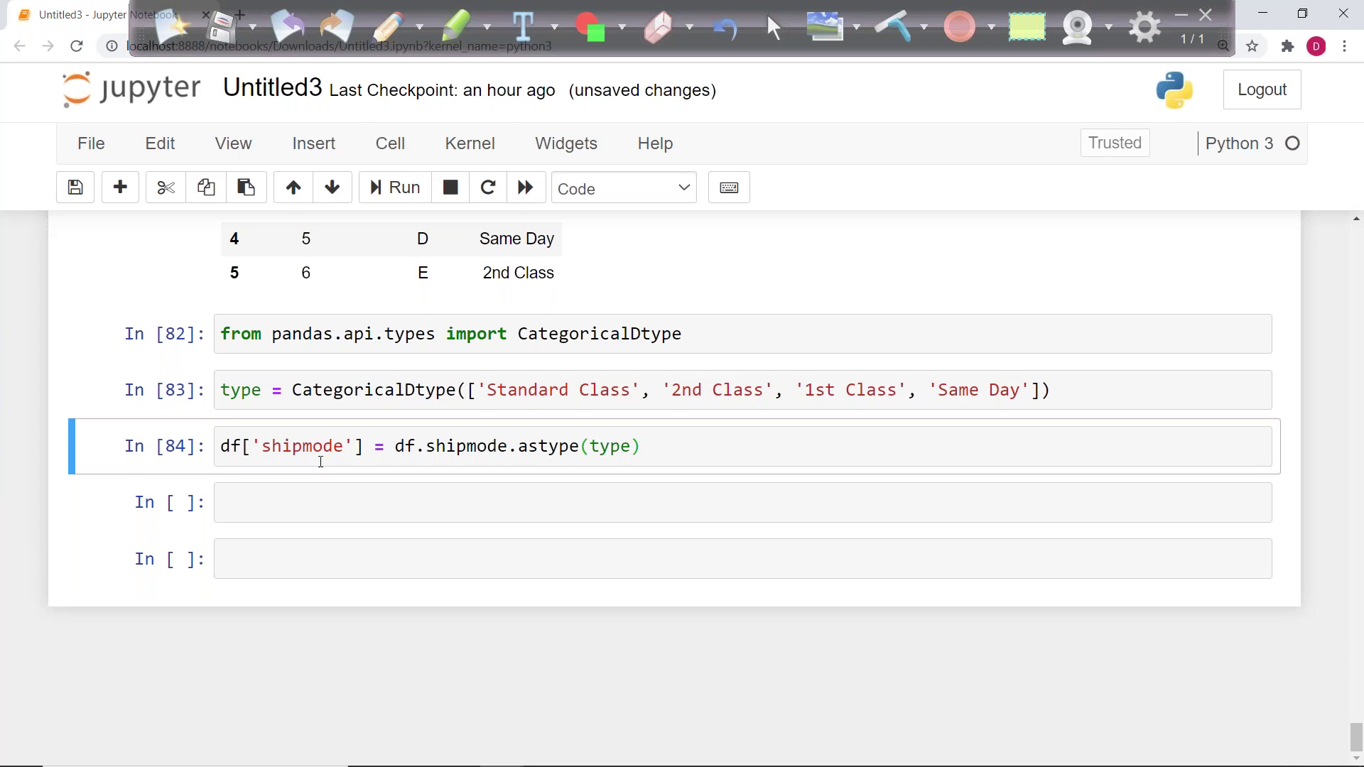
# Step: Output df in the next empty cell, then change that cell to df.info() and run it to check shipmode's data type
pyautogui.click(239, 502)
pyautogui.write('df')
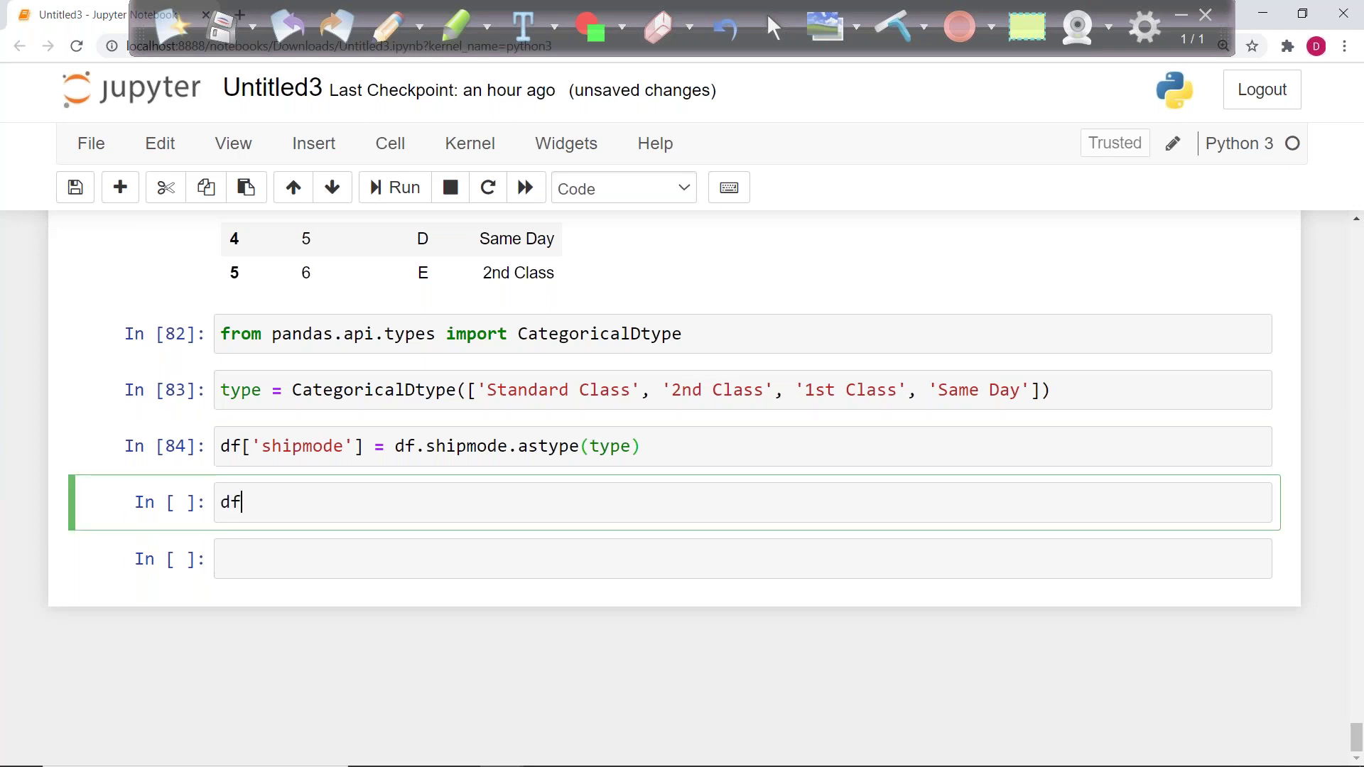
pyautogui.hotkey('shift', 'Return')
pyautogui.scroll(-2, 343, 427)
pyautogui.click(280, 324)
pyautogui.write('.ino')
pyautogui.press('BackSpace')
pyautogui.write('fo()')
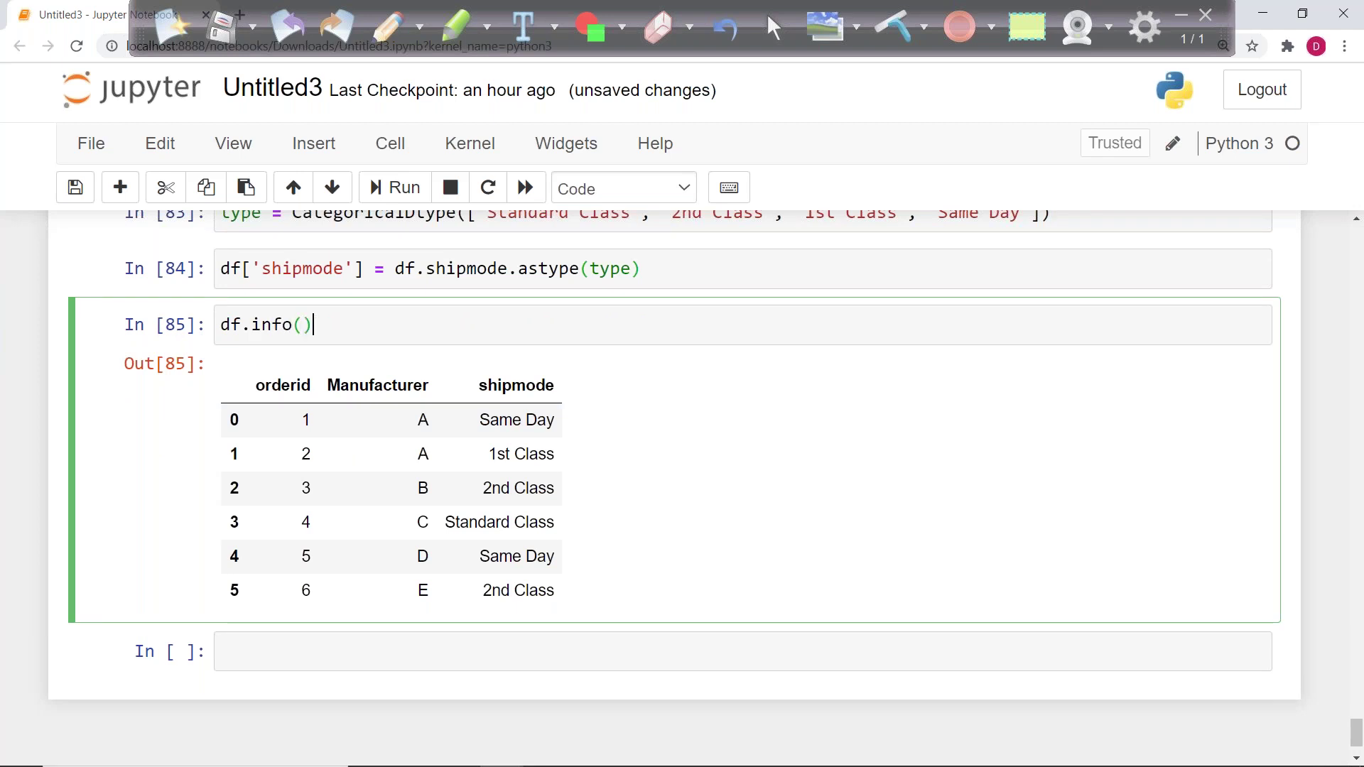
pyautogui.hotkey('ctrl', 'Return')
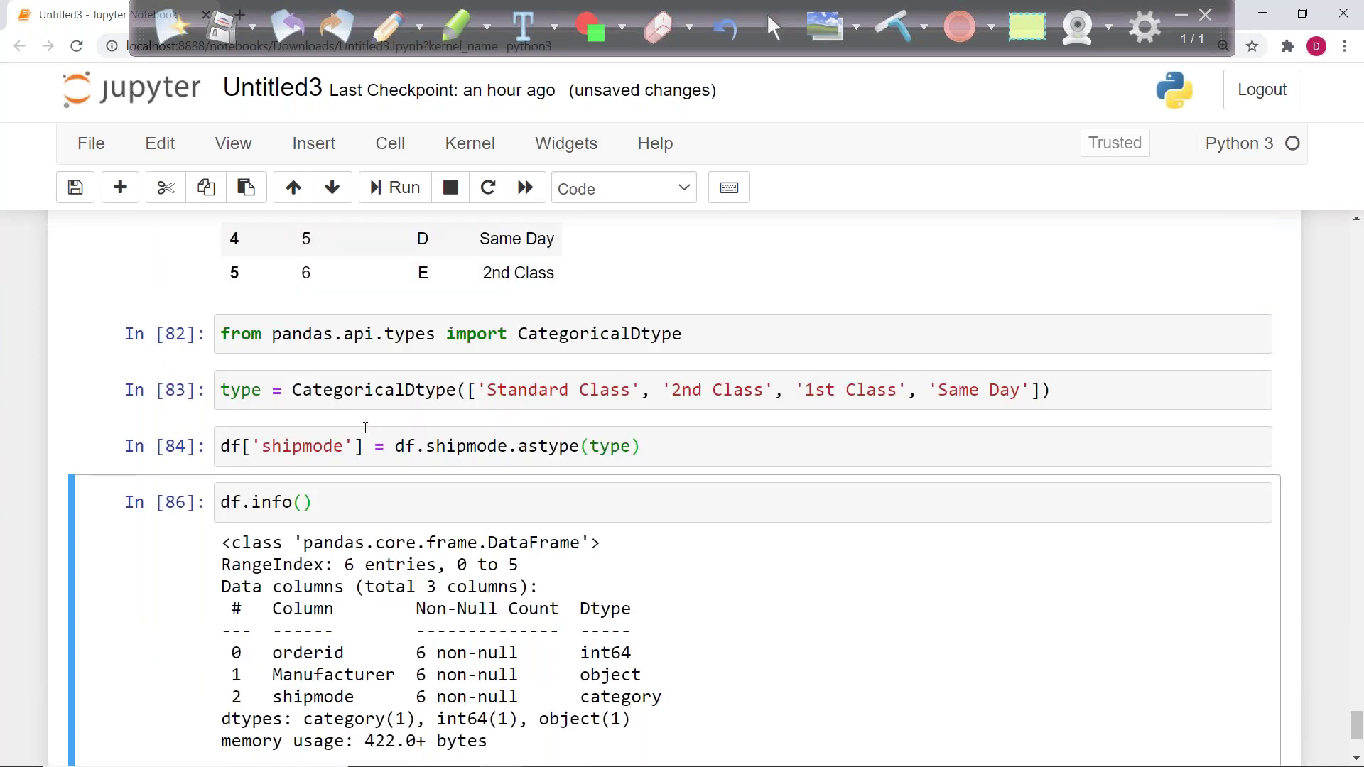
pyautogui.scroll(-3, 682, 515)
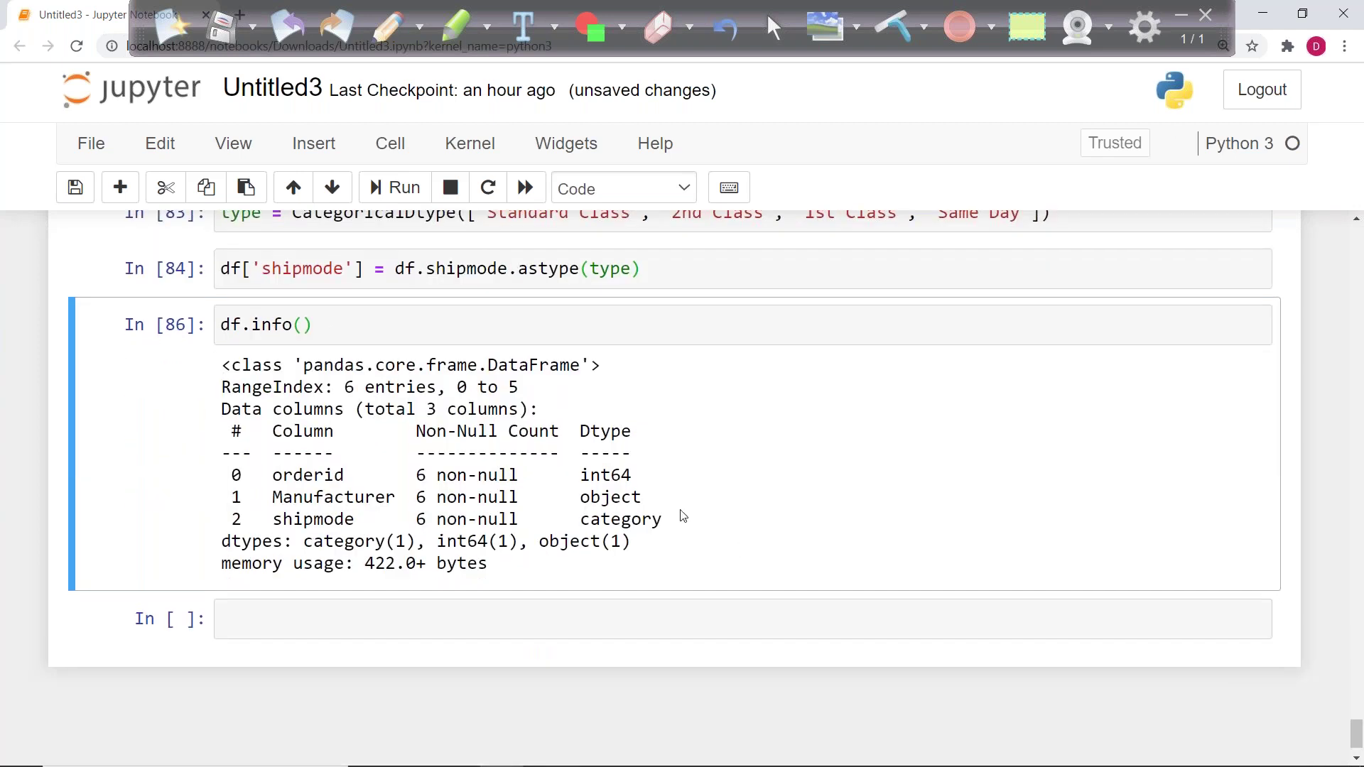
pyautogui.doubleClick(621, 519)
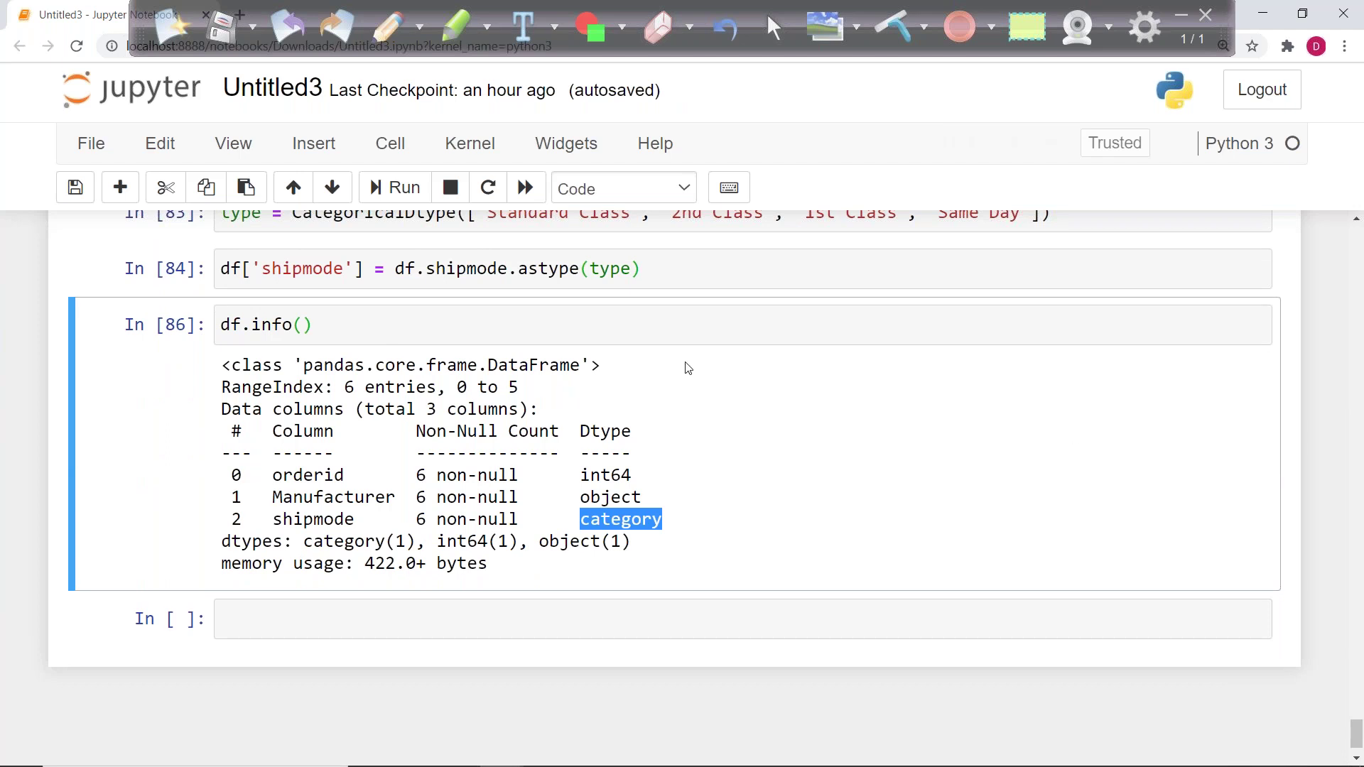
# Step: Output the shipmode column by running df.shipmode in the last empty cell
pyautogui.click(298, 618)
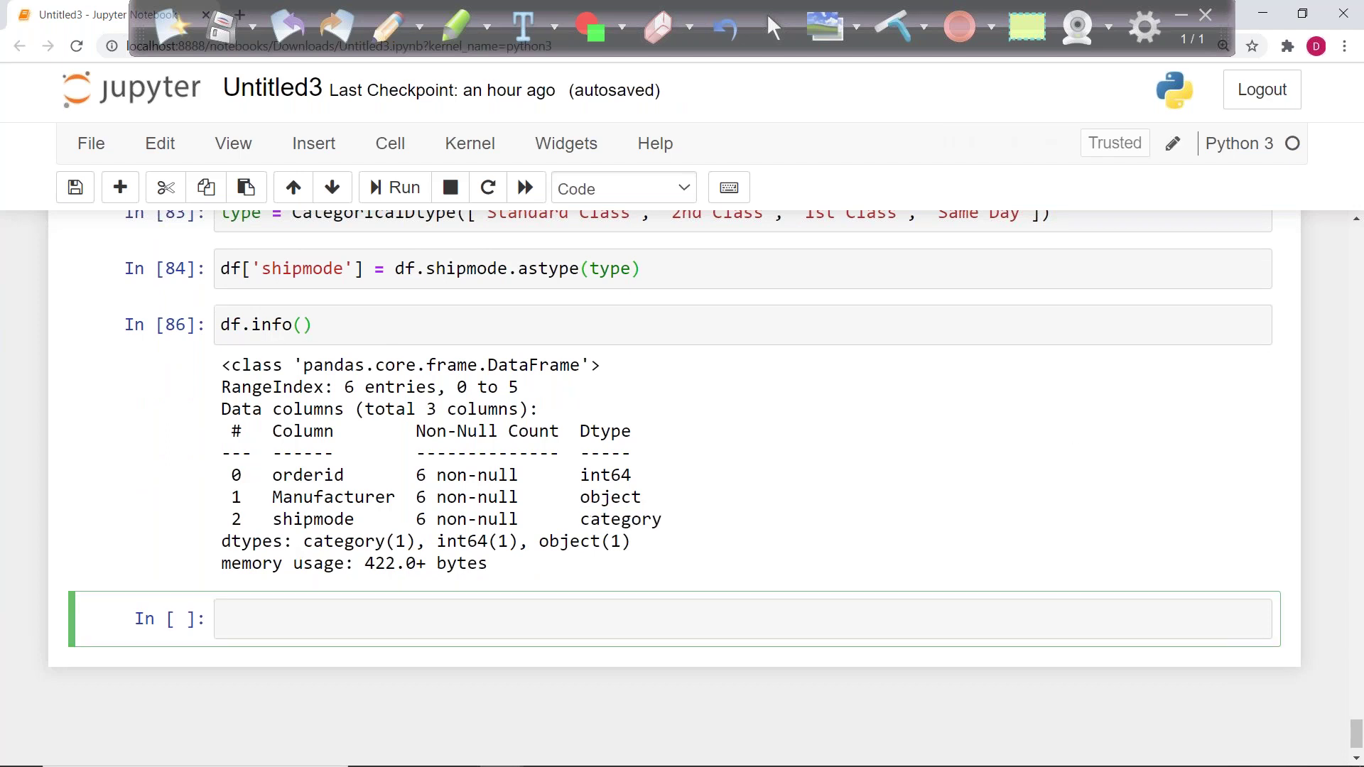
pyautogui.write('df.sh')
pyautogui.press('Tab')
pyautogui.press('Down')
pyautogui.press('Down')
pyautogui.press('Return')
pyautogui.hotkey('ctrl', 'Return')
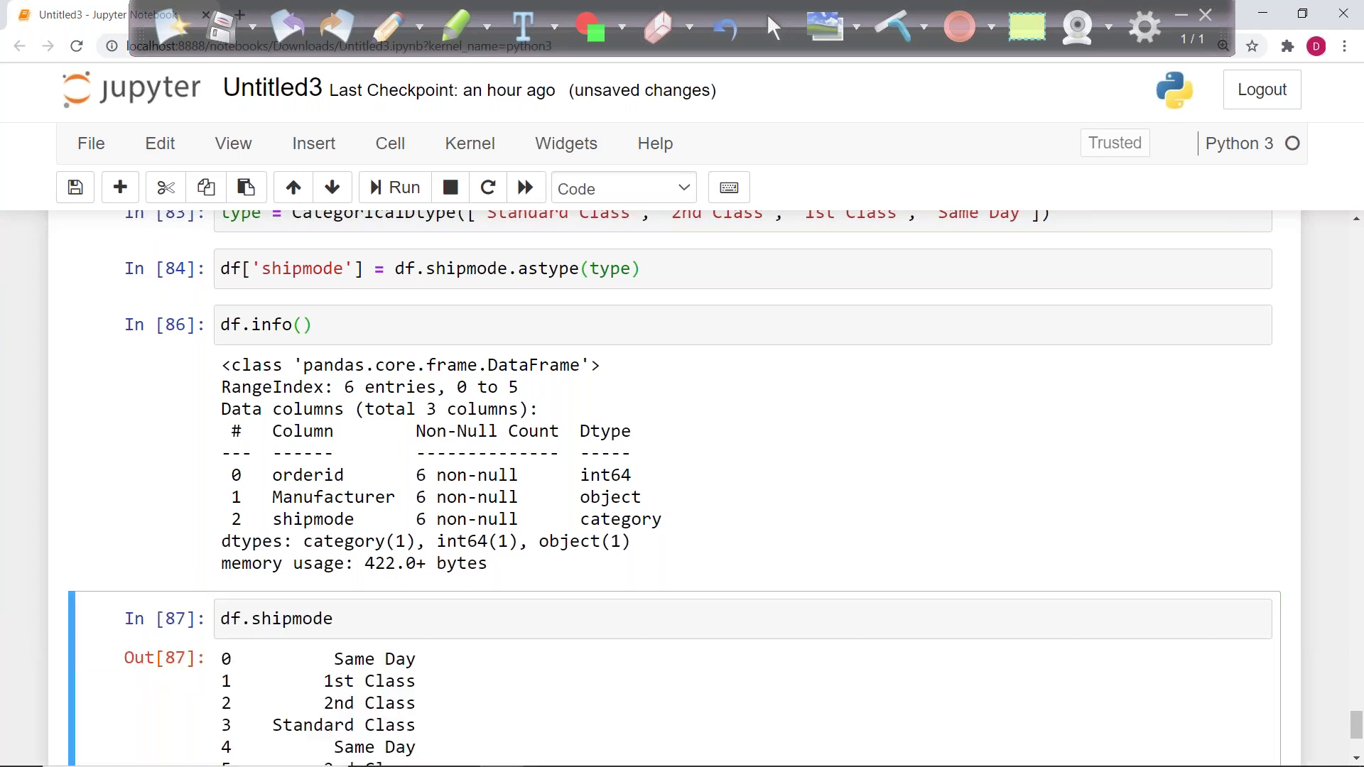
pyautogui.scroll(-4, 508, 612)
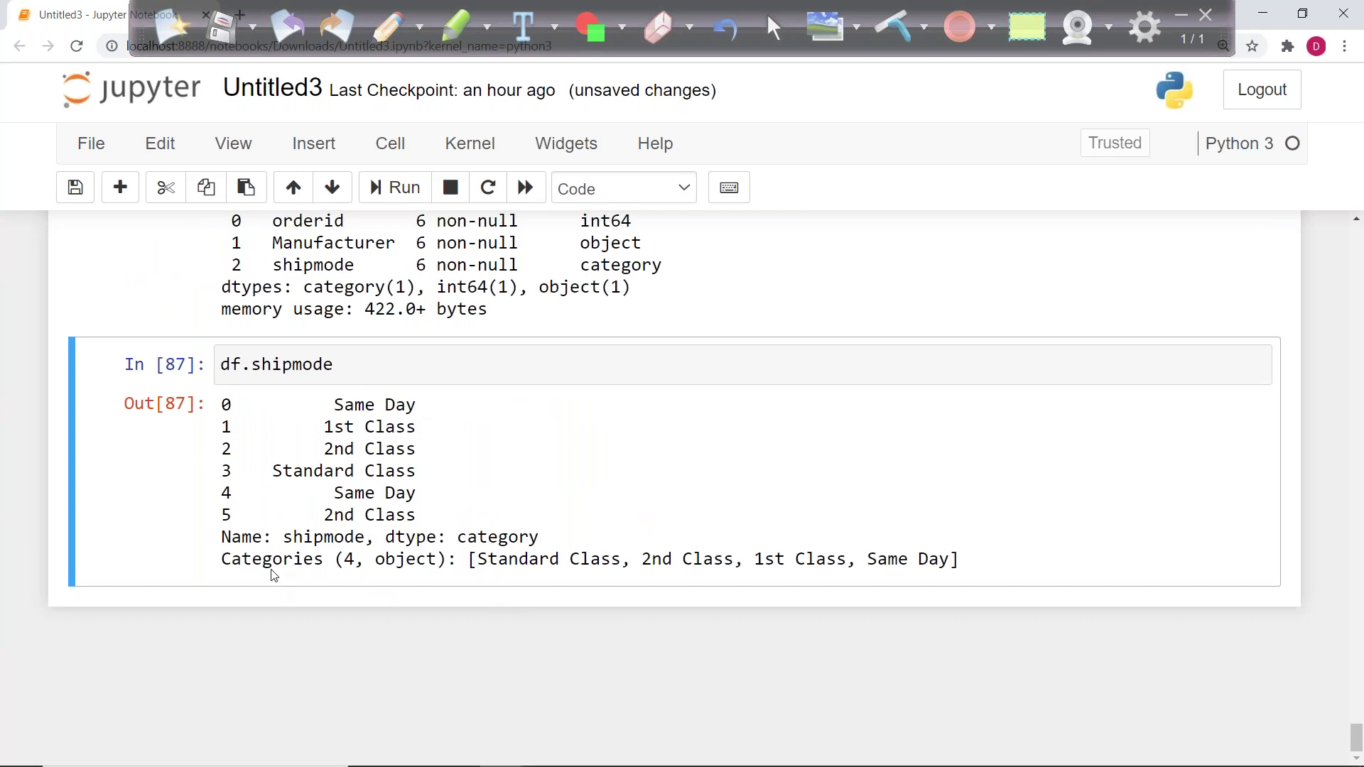
# Step: Compare the category order listed under the df.shipmode output with the order in the CategoricalDtype definition
pyautogui.moveTo(272, 561); pyautogui.dragTo(343, 560)
pyautogui.moveTo(477, 560); pyautogui.dragTo(611, 560)
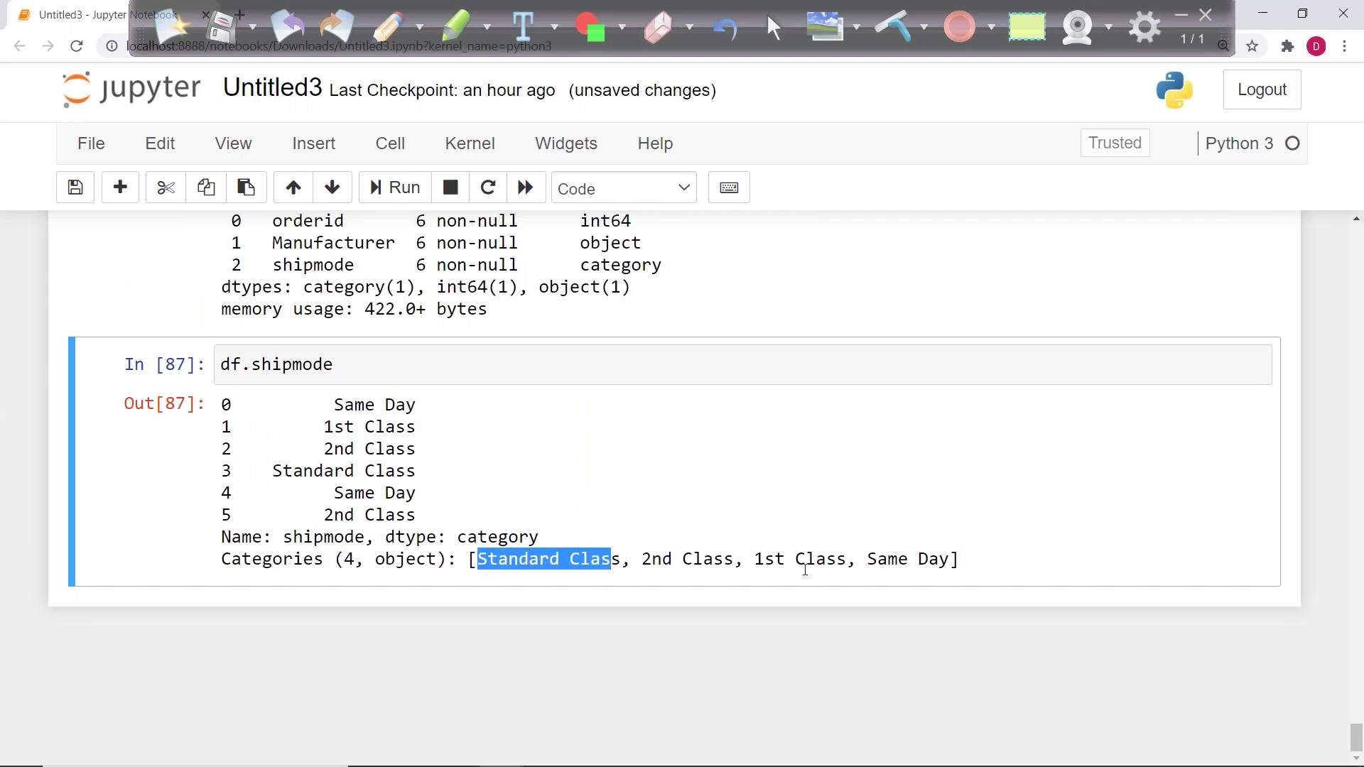
pyautogui.moveTo(651, 560); pyautogui.dragTo(946, 559)
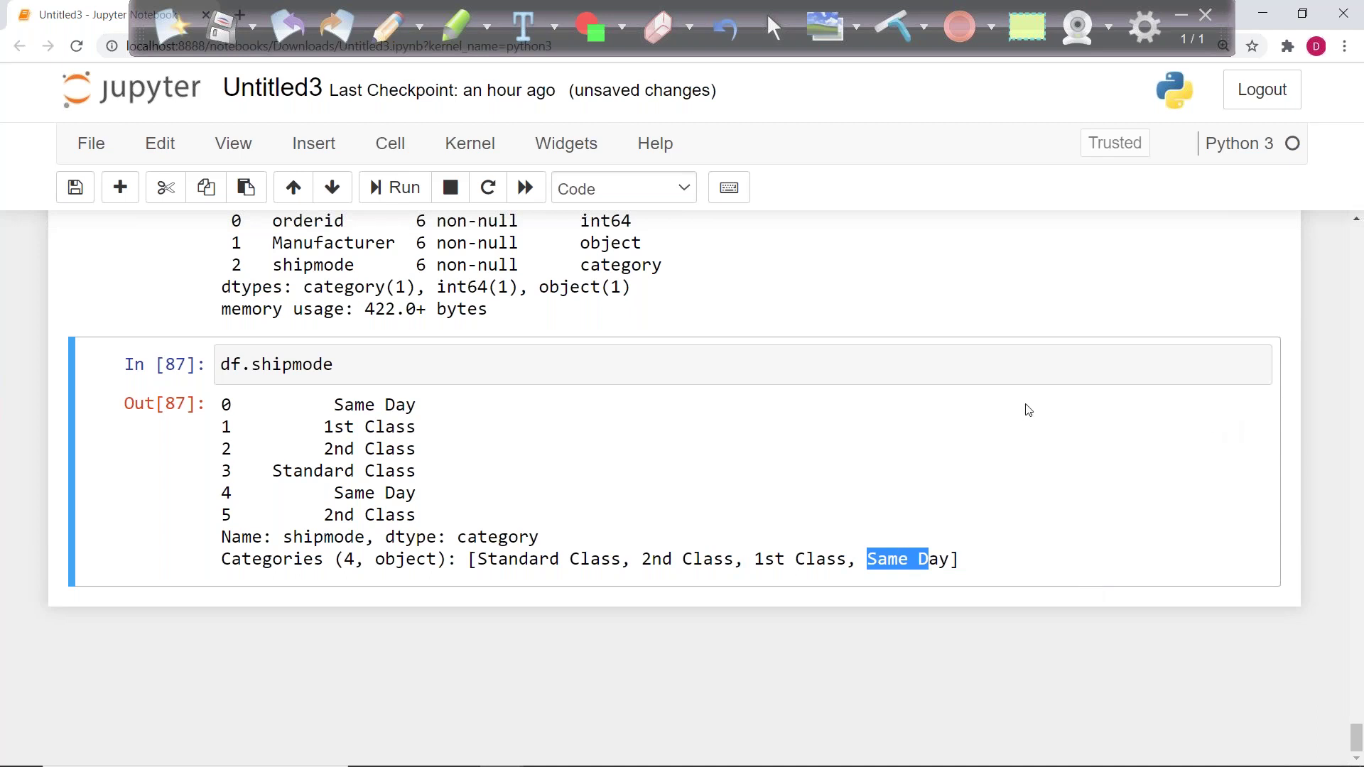
pyautogui.scroll(6, 1028, 410)
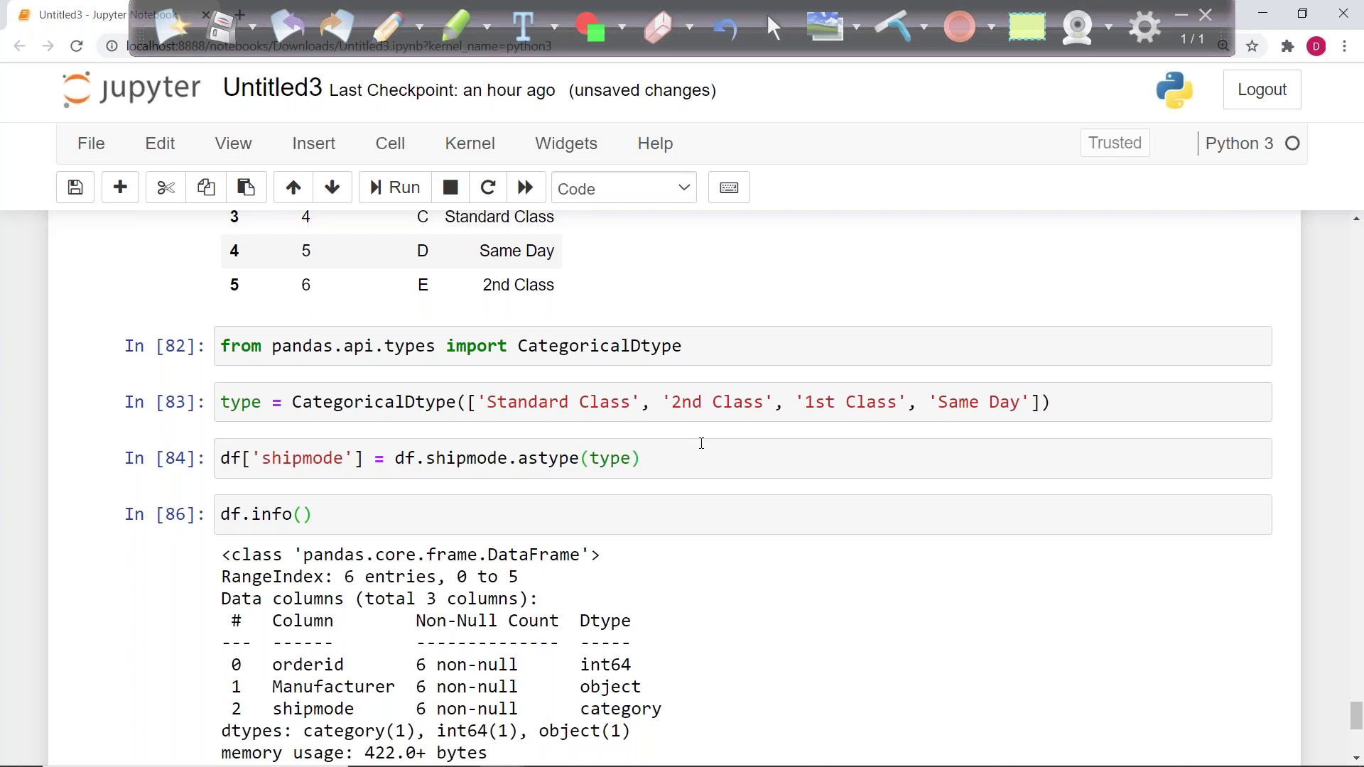
pyautogui.scroll(-6, 825, 403)
pyautogui.doubleClick(902, 557)
# Step: Add four empty cells below the df.shipmode cell
pyautogui.click(380, 371)
pyautogui.press('Escape')
pyautogui.press('b')
pyautogui.press('b')
pyautogui.press('b')
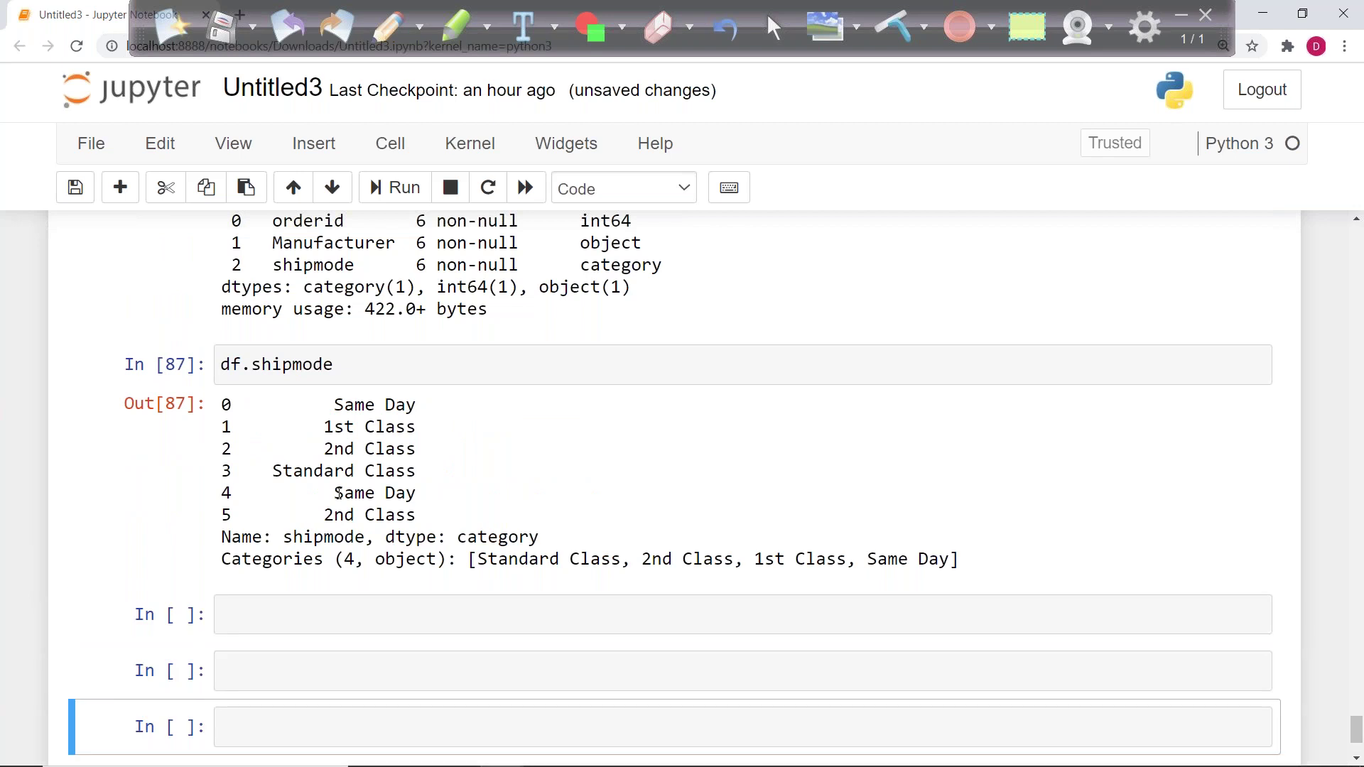
pyautogui.press('b')
# Step: Sort the DataFrame in ascending order by running df.sort_values('shipmode', ascending=True) in the first empty cell
pyautogui.click(298, 574)
pyautogui.write('df.so')
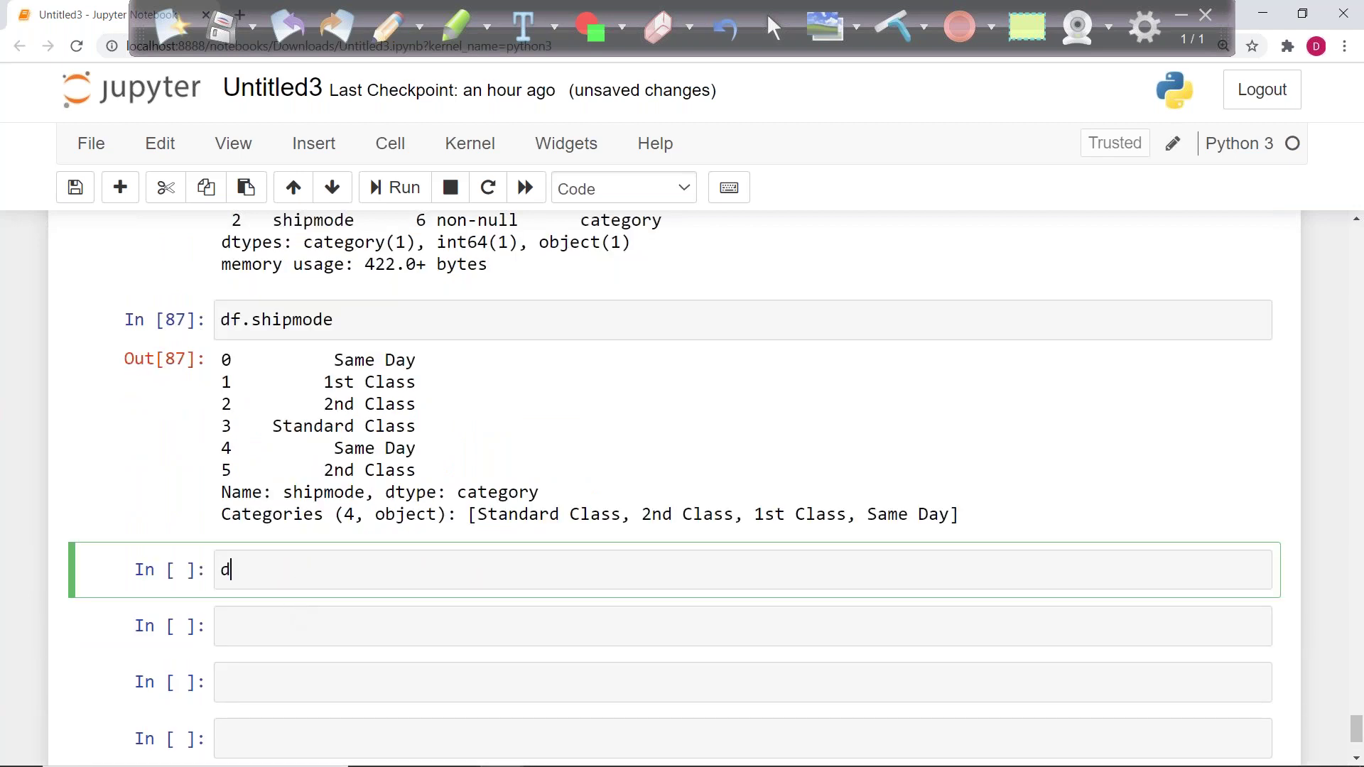
pyautogui.press('Tab')
pyautogui.press('Down')
pyautogui.press('Return')
pyautogui.write('(')
pyautogui.write("'shipmode")
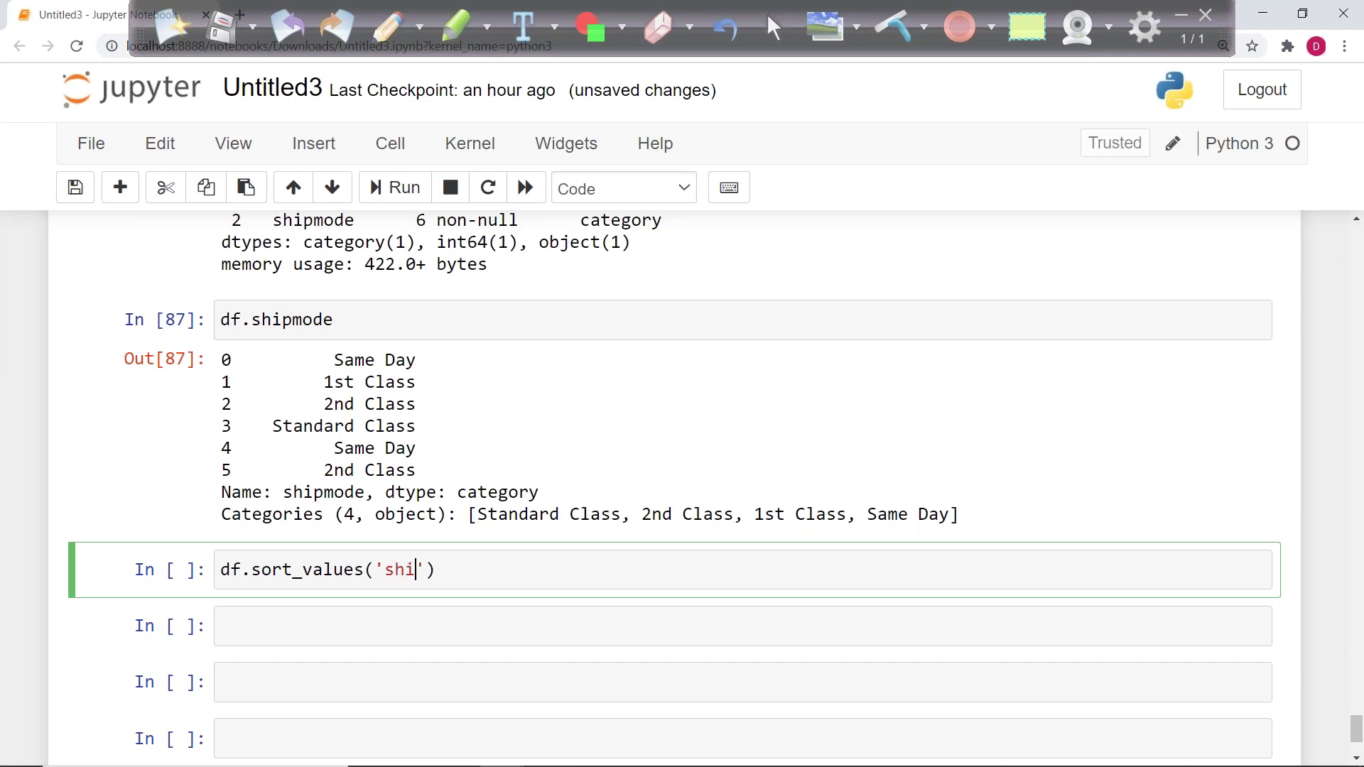
pyautogui.write("', as")
pyautogui.press('Tab')
pyautogui.press('Return')
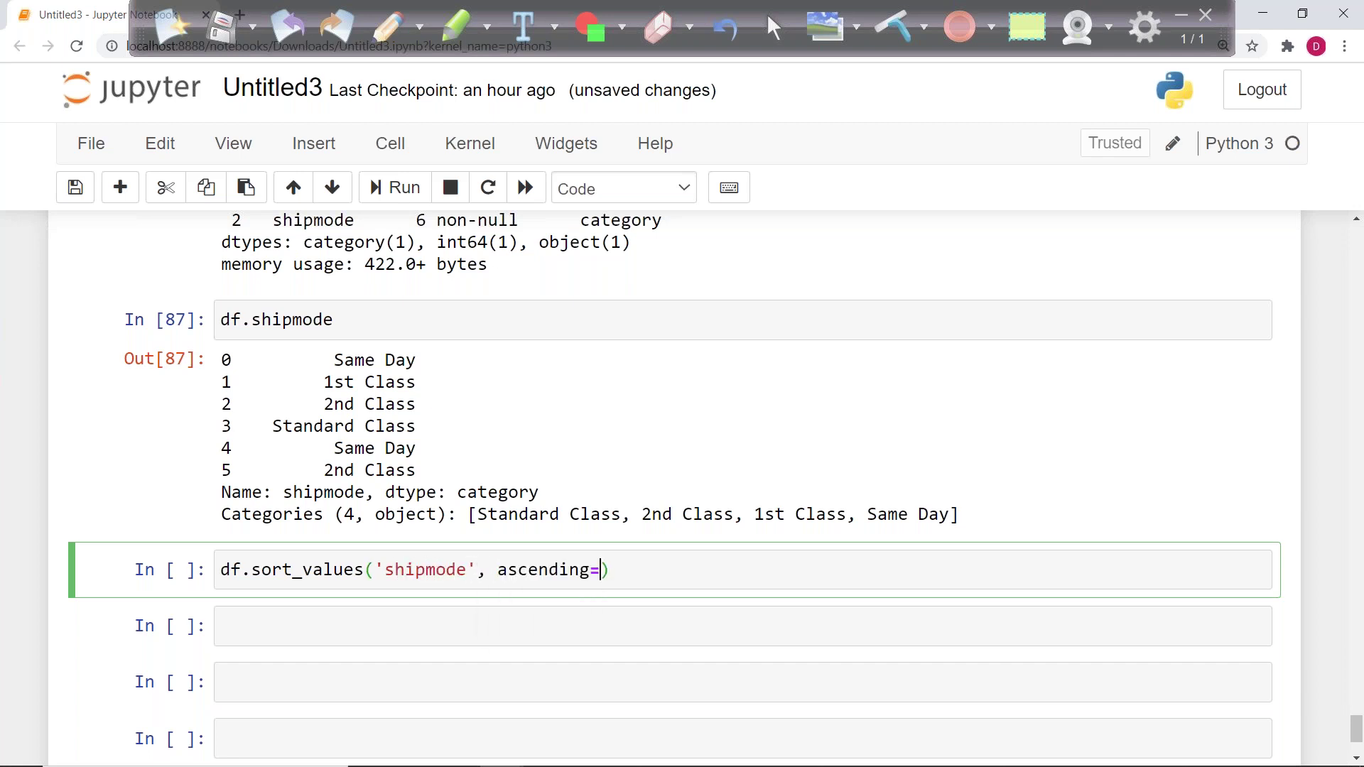
pyautogui.write('True')
pyautogui.hotkey('ctrl', 'Return')
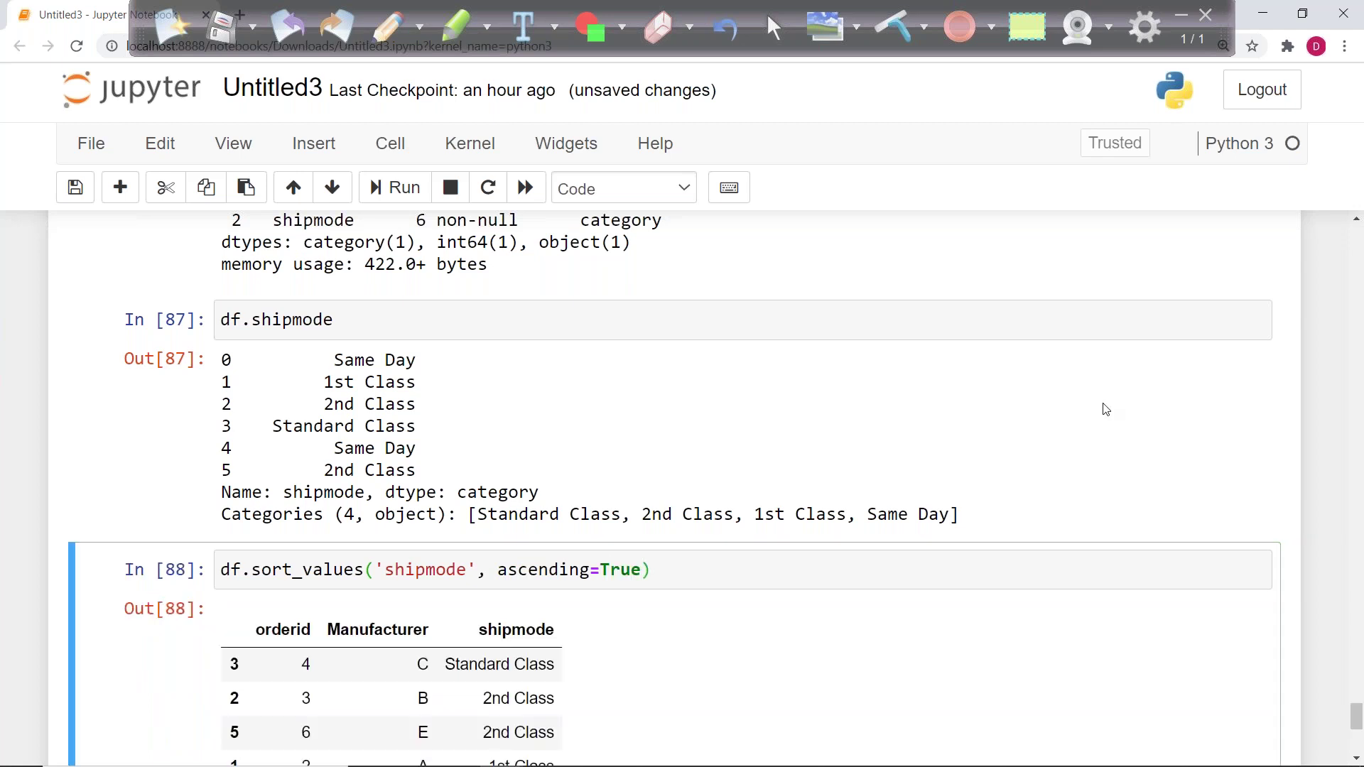
pyautogui.scroll(-2, 635, 526)
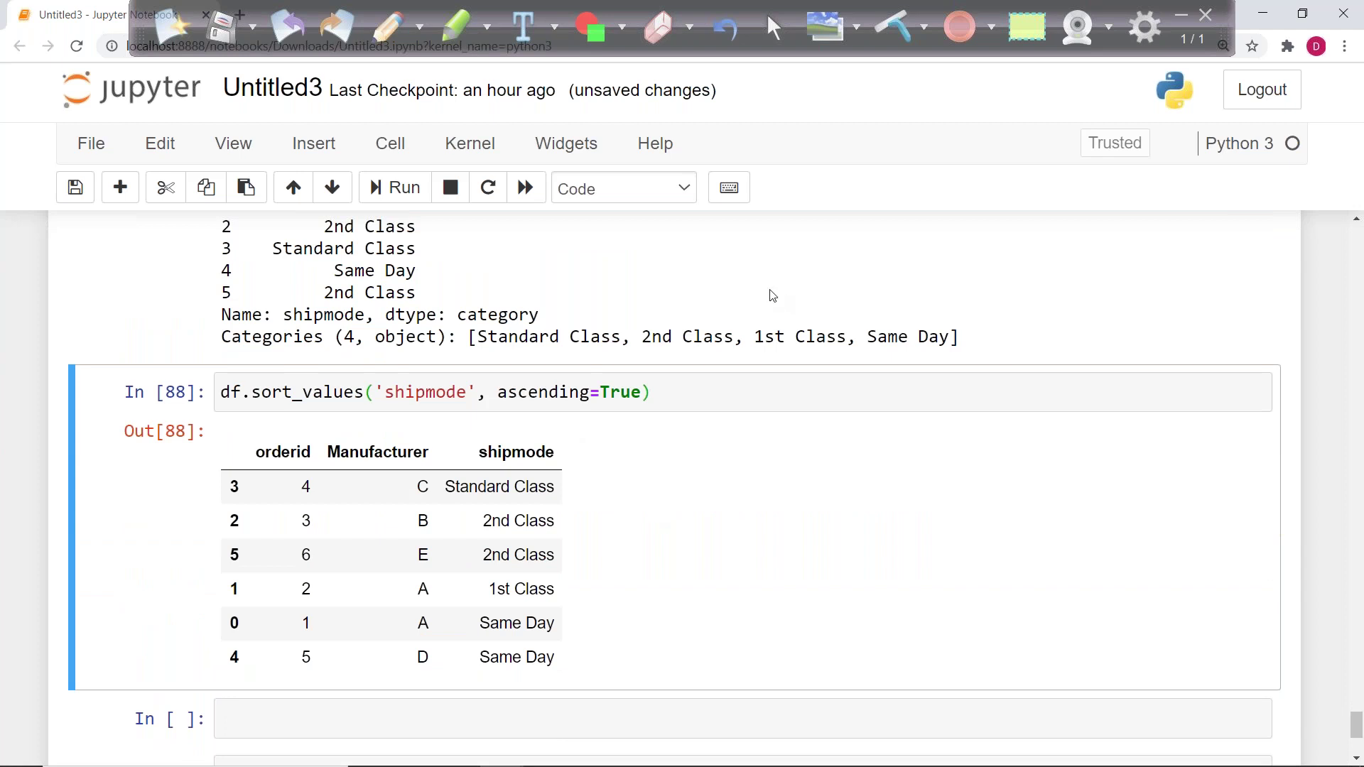
# Step: Compare the shipmode order in the sorted table with the category list in the output above
pyautogui.moveTo(455, 487); pyautogui.dragTo(551, 485)
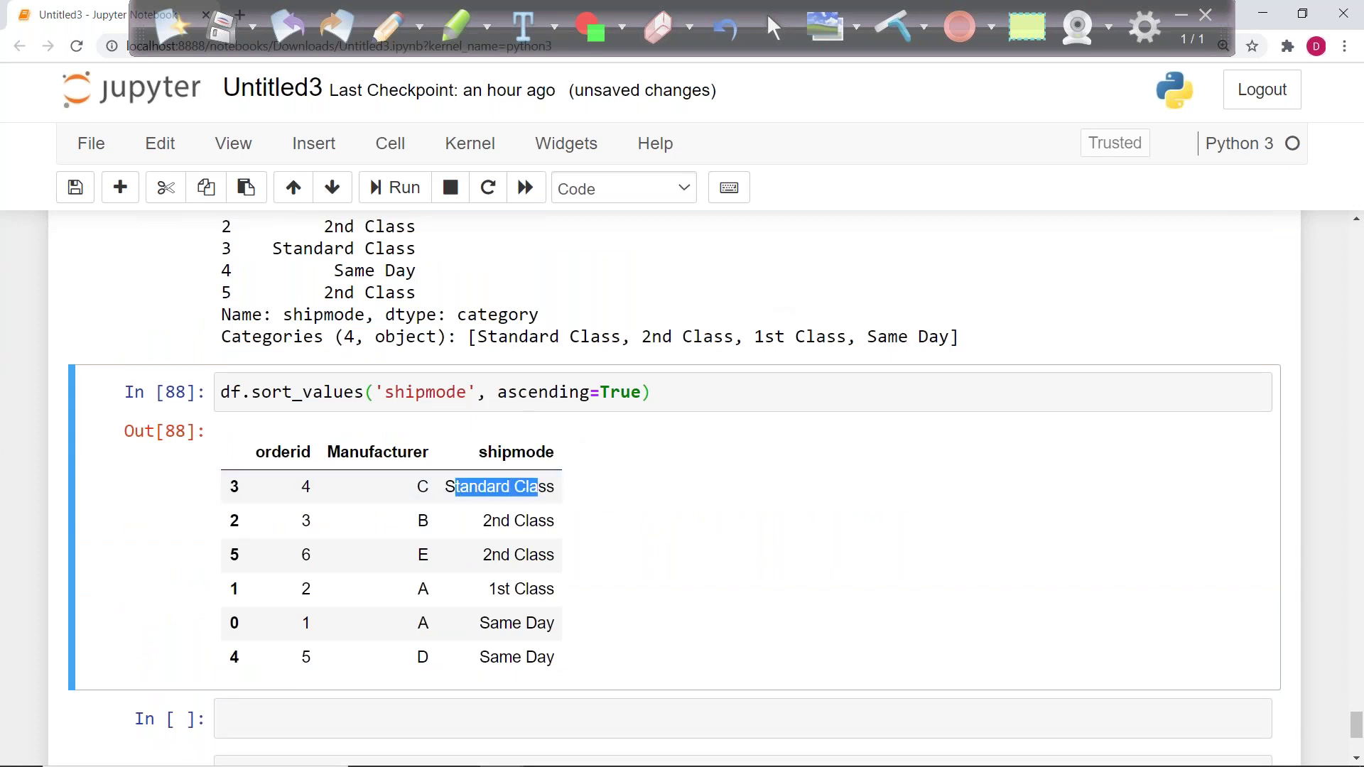
pyautogui.moveTo(488, 337); pyautogui.dragTo(593, 341)
pyautogui.moveTo(483, 520); pyautogui.dragTo(528, 521)
pyautogui.click(642, 339)
pyautogui.moveTo(642, 339); pyautogui.dragTo(703, 339)
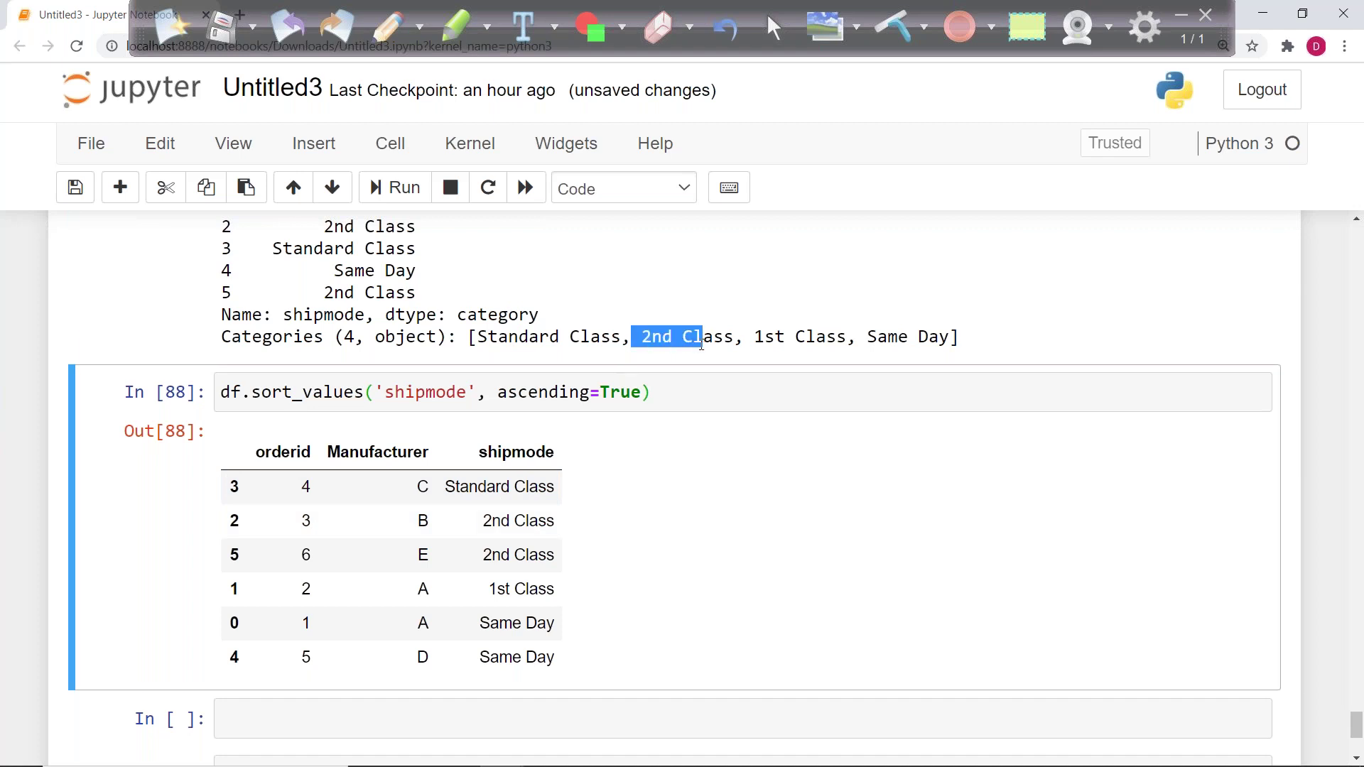
pyautogui.moveTo(488, 589); pyautogui.dragTo(527, 589)
pyautogui.moveTo(755, 336); pyautogui.dragTo(785, 337)
pyautogui.moveTo(490, 623); pyautogui.dragTo(521, 623)
pyautogui.moveTo(887, 336); pyautogui.dragTo(941, 343)
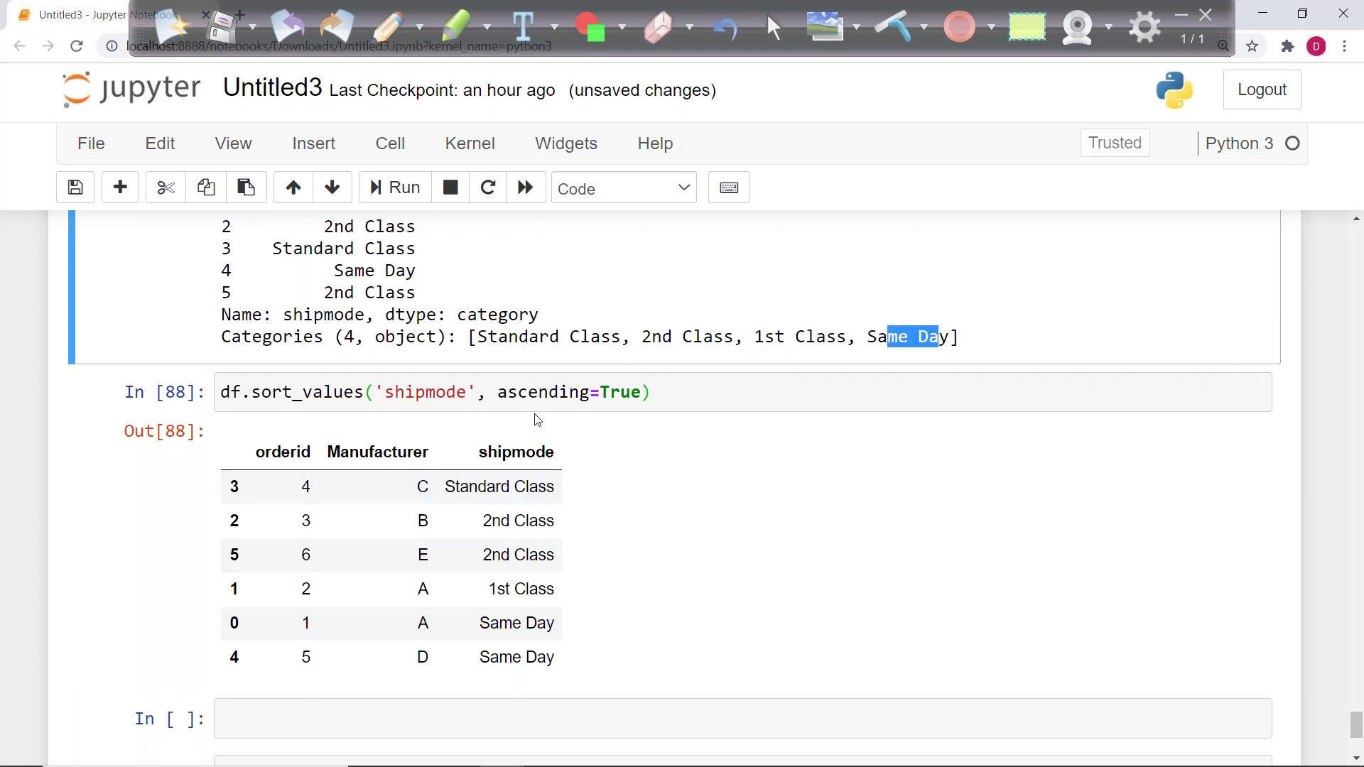
# Step: Change the sort's ascending argument to False, rerun the cell and check the order of the shipmode values
pyautogui.doubleClick(616, 402)
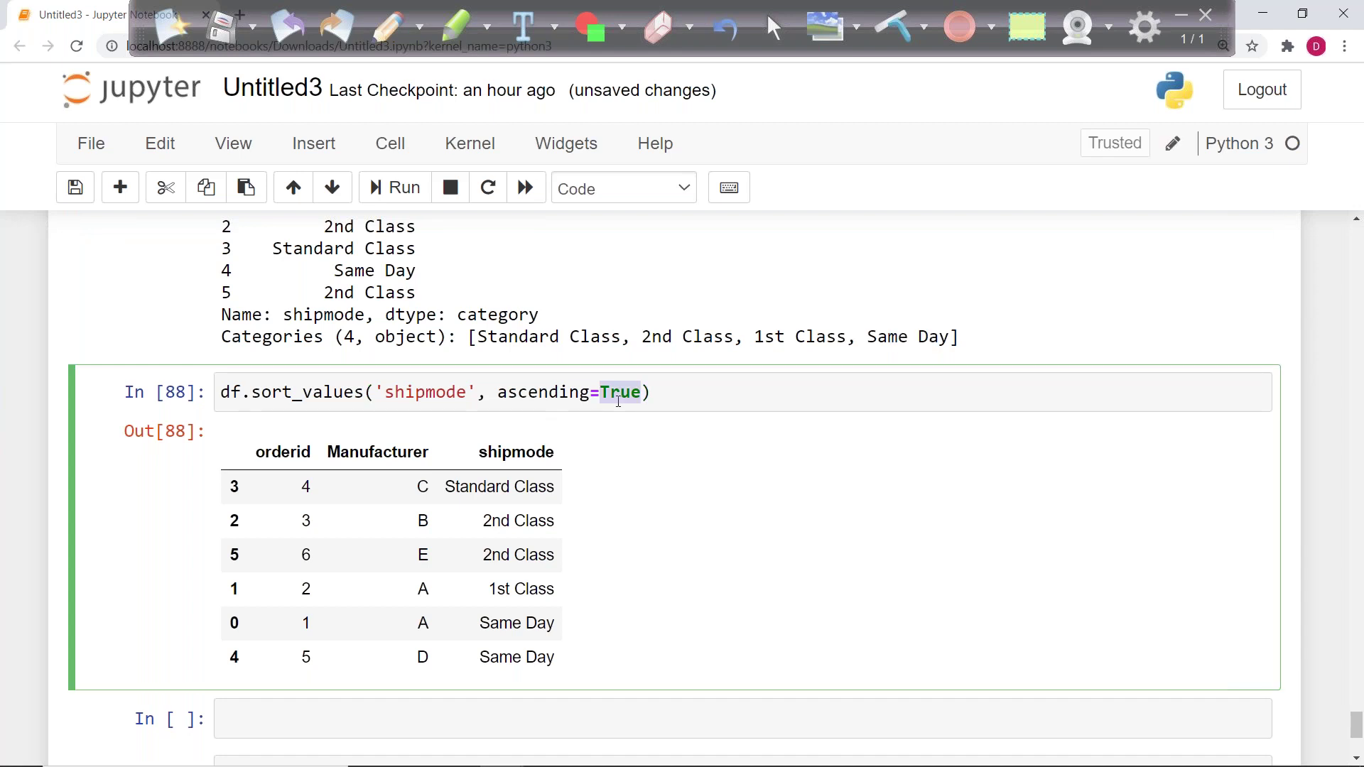
pyautogui.write('False')
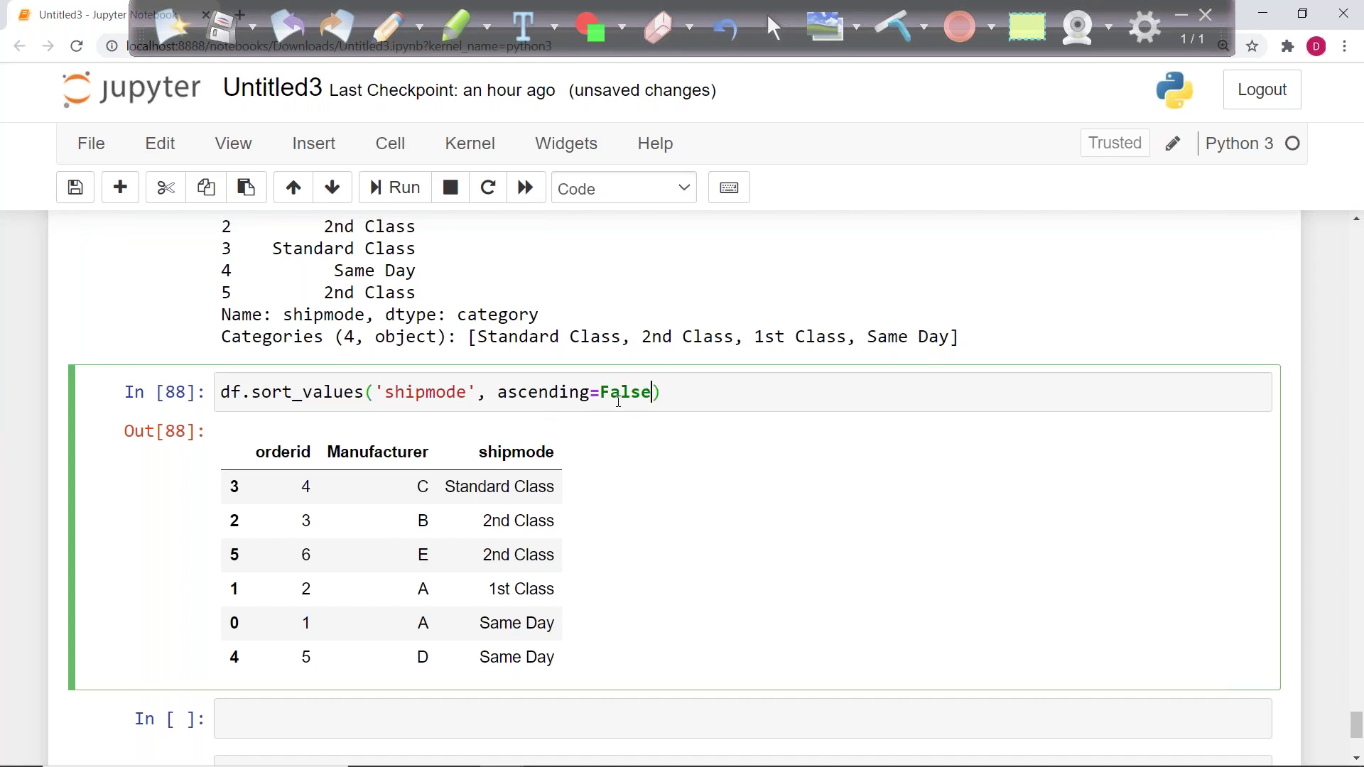
pyautogui.press('Return')
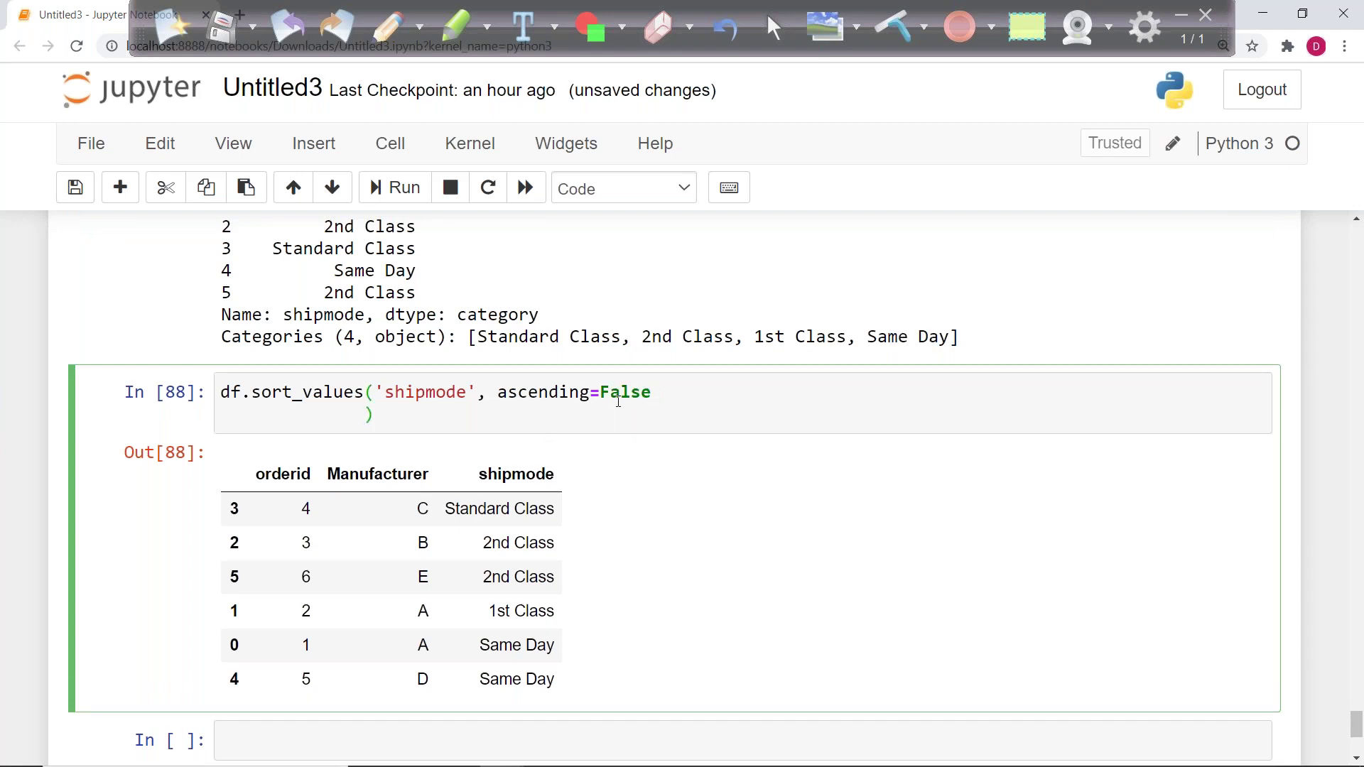
pyautogui.hotkey('ctrl', 'Return')
pyautogui.doubleClick(538, 509)
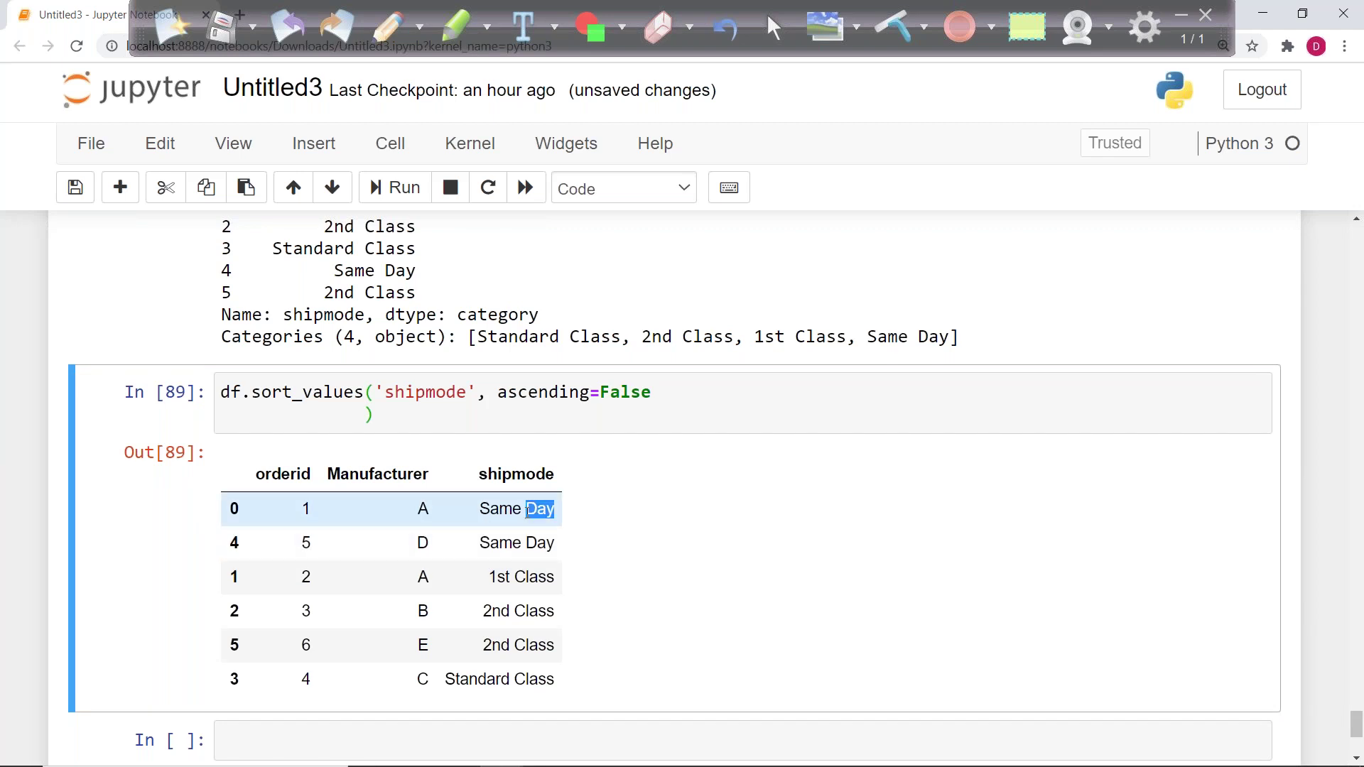
pyautogui.click(513, 576)
pyautogui.doubleClick(506, 611)
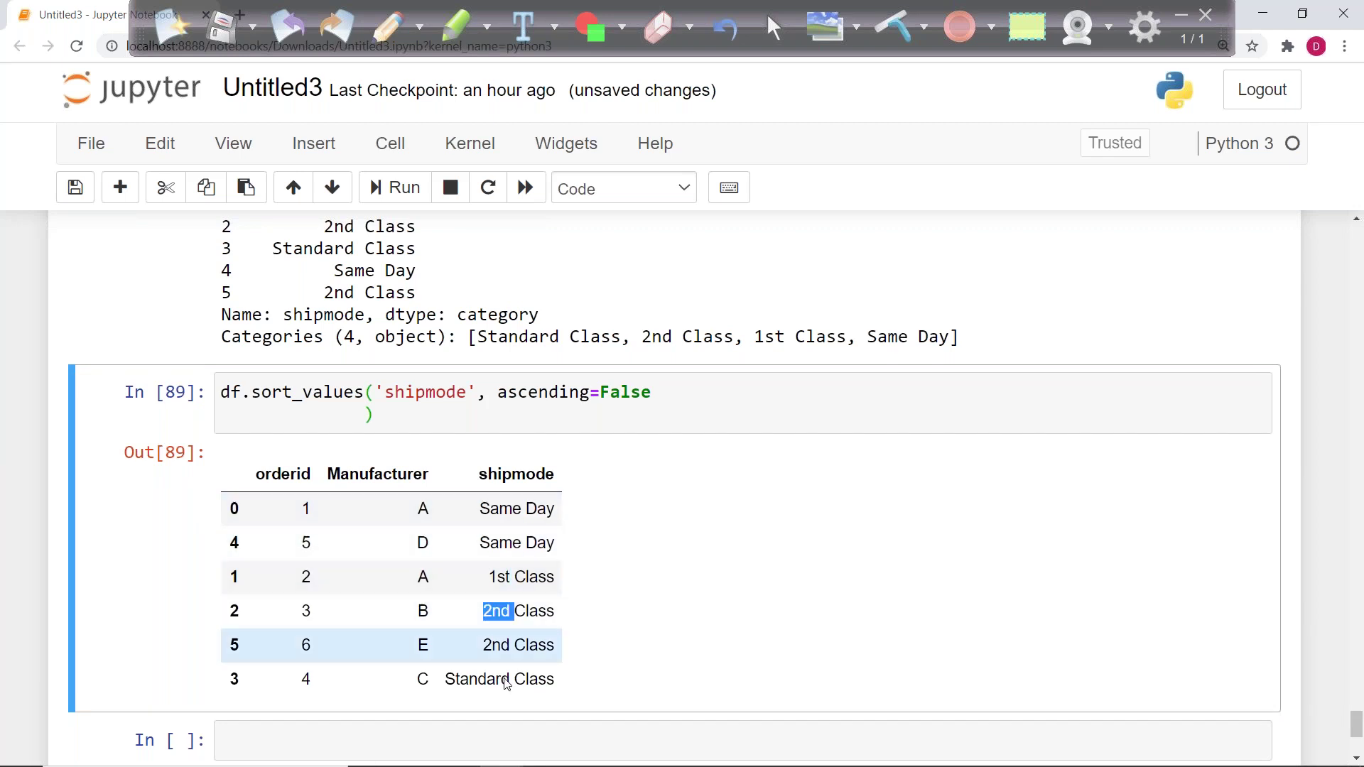
pyautogui.doubleClick(500, 680)
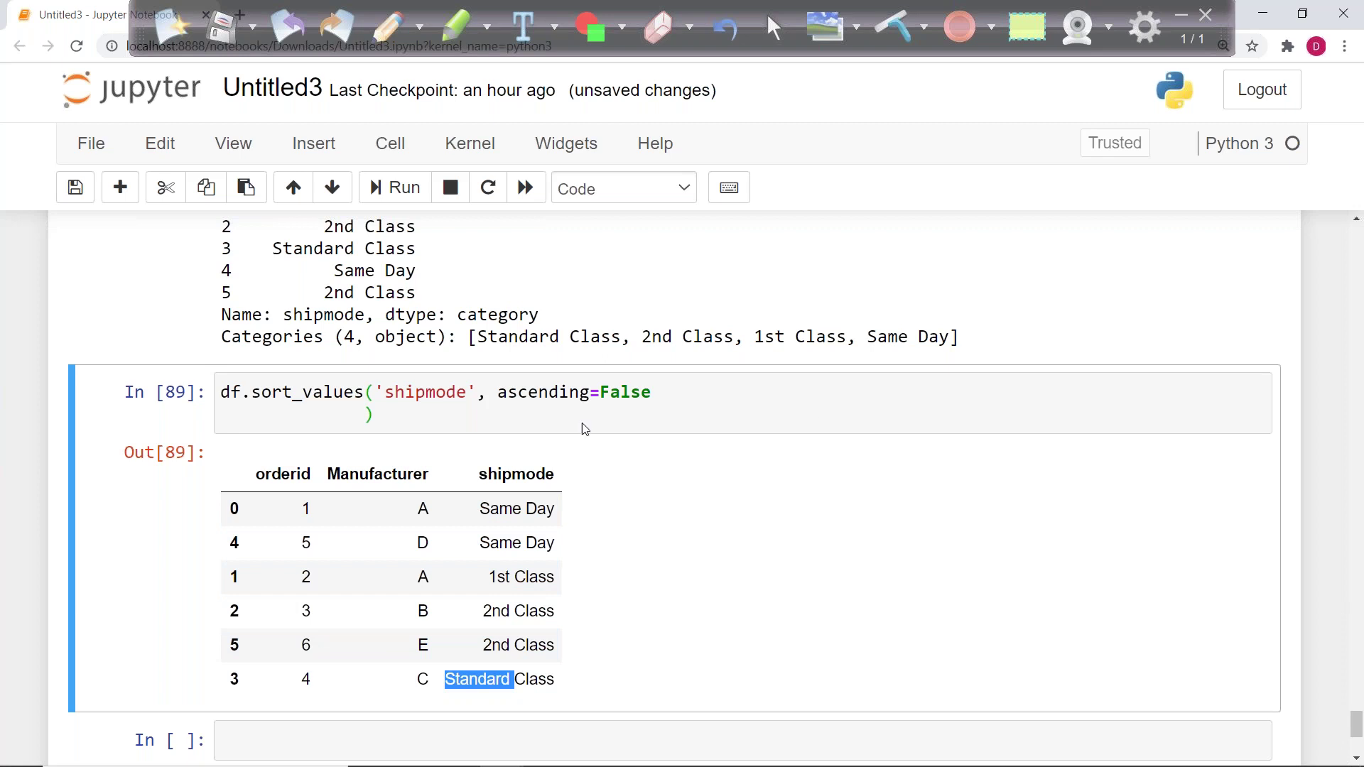
pyautogui.scroll(-1, 574, 417)
pyautogui.scroll(-1, 555, 345)
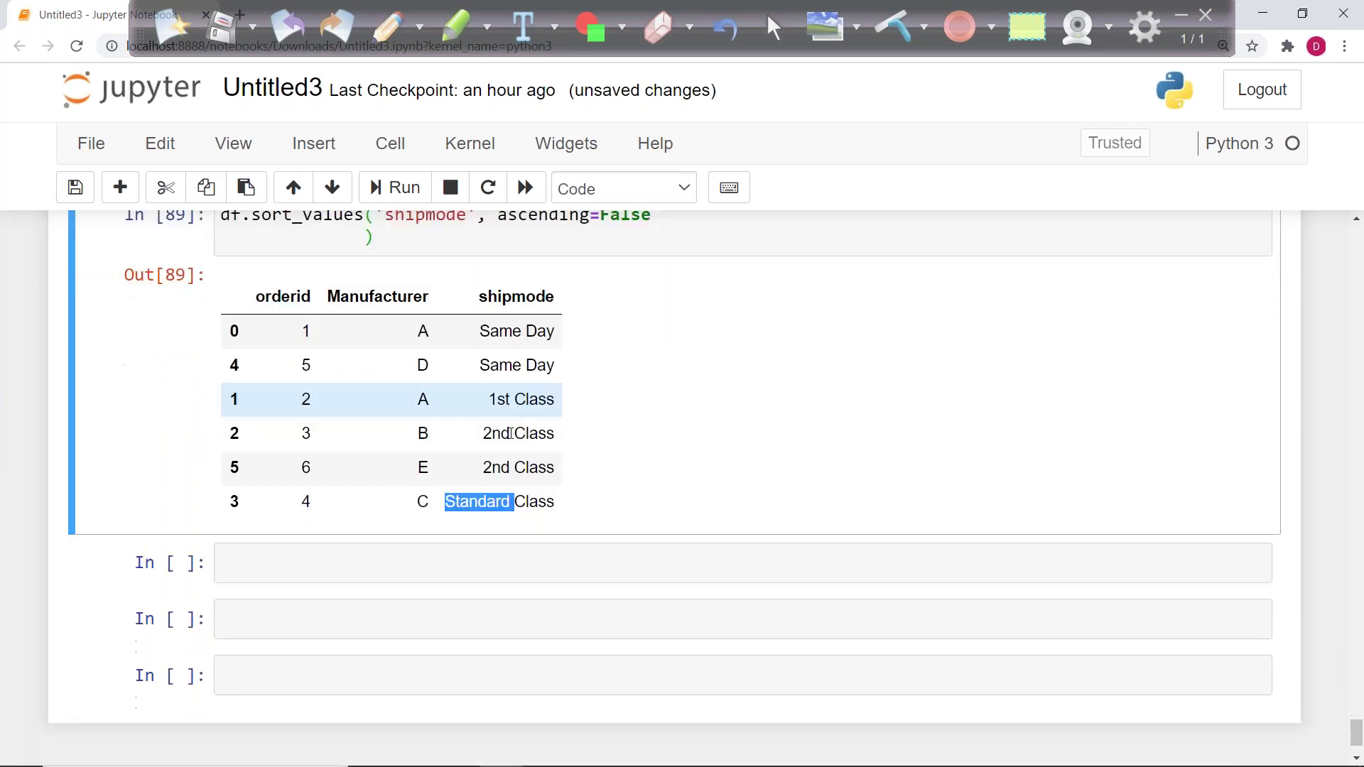
pyautogui.scroll(2, 512, 450)
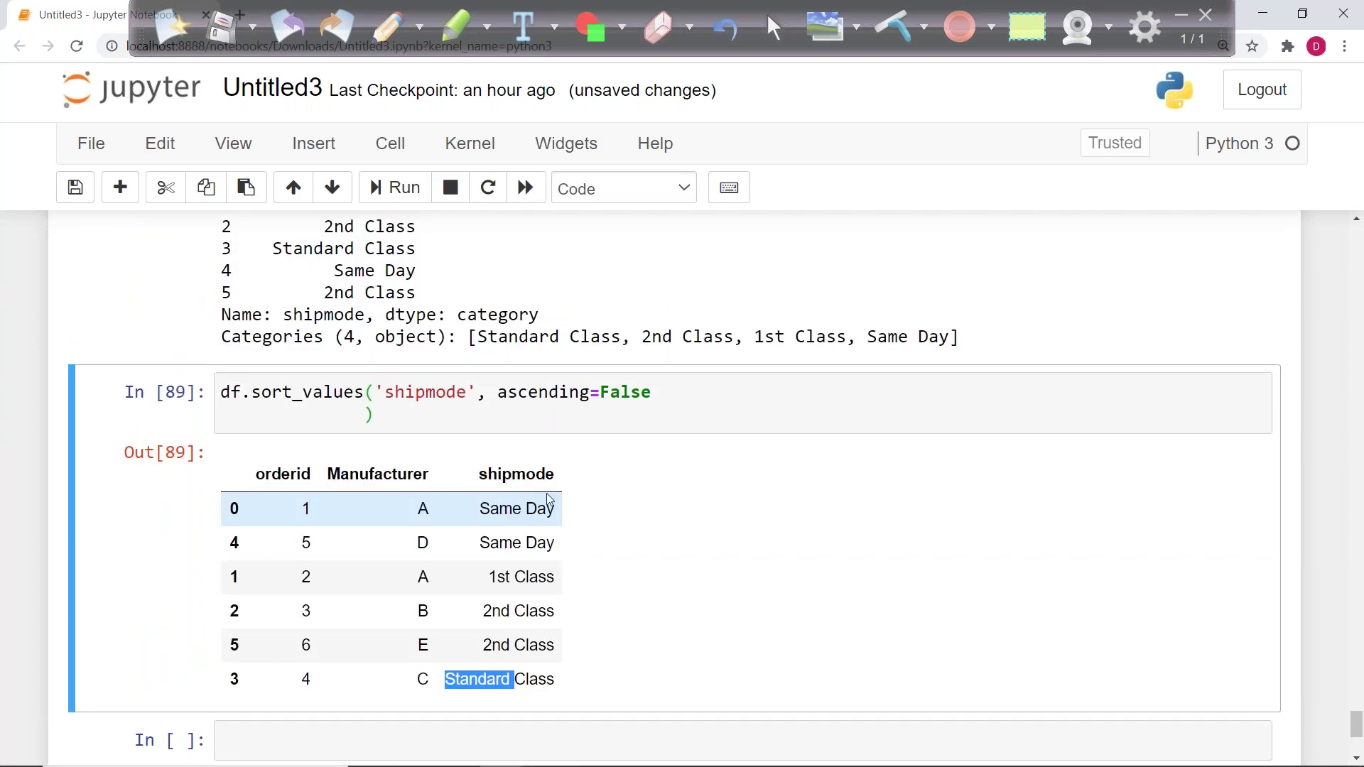
pyautogui.scroll(-1, 492, 525)
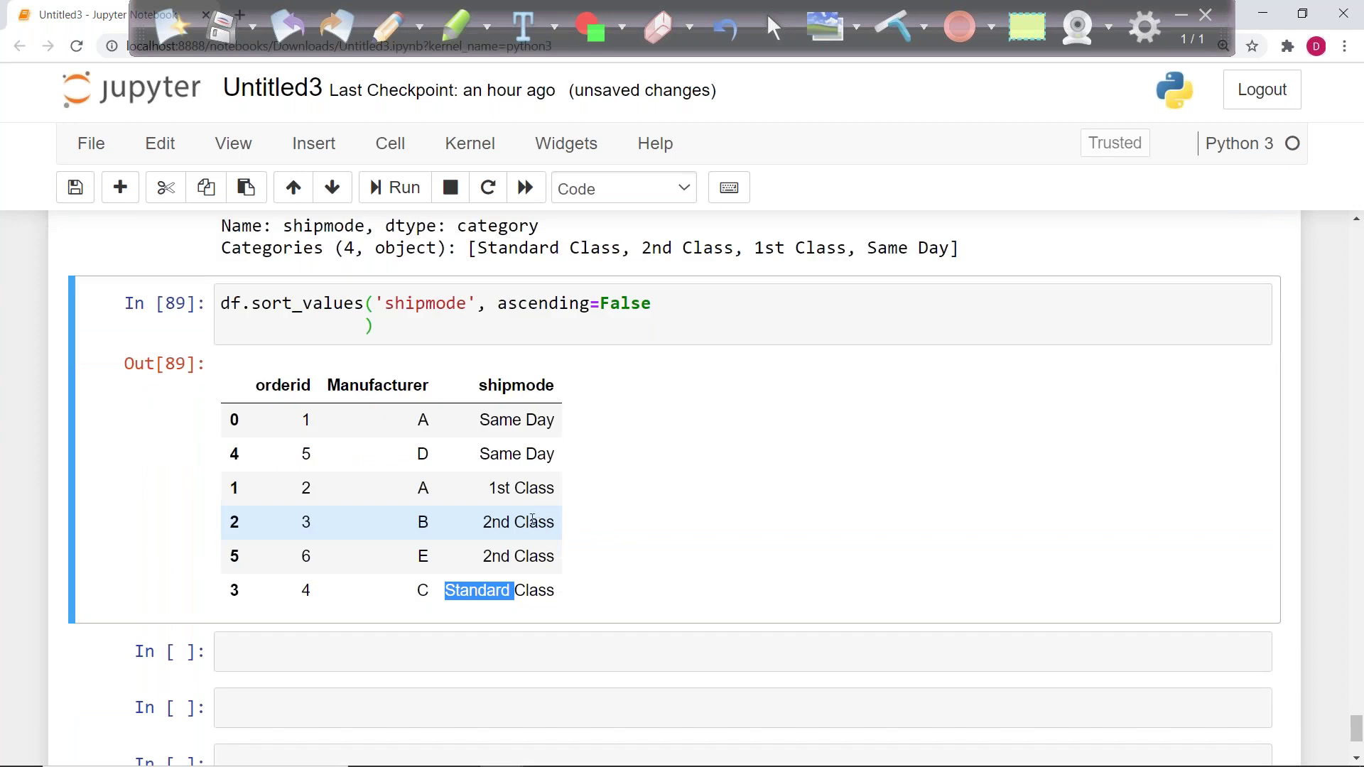
pyautogui.click(461, 647)
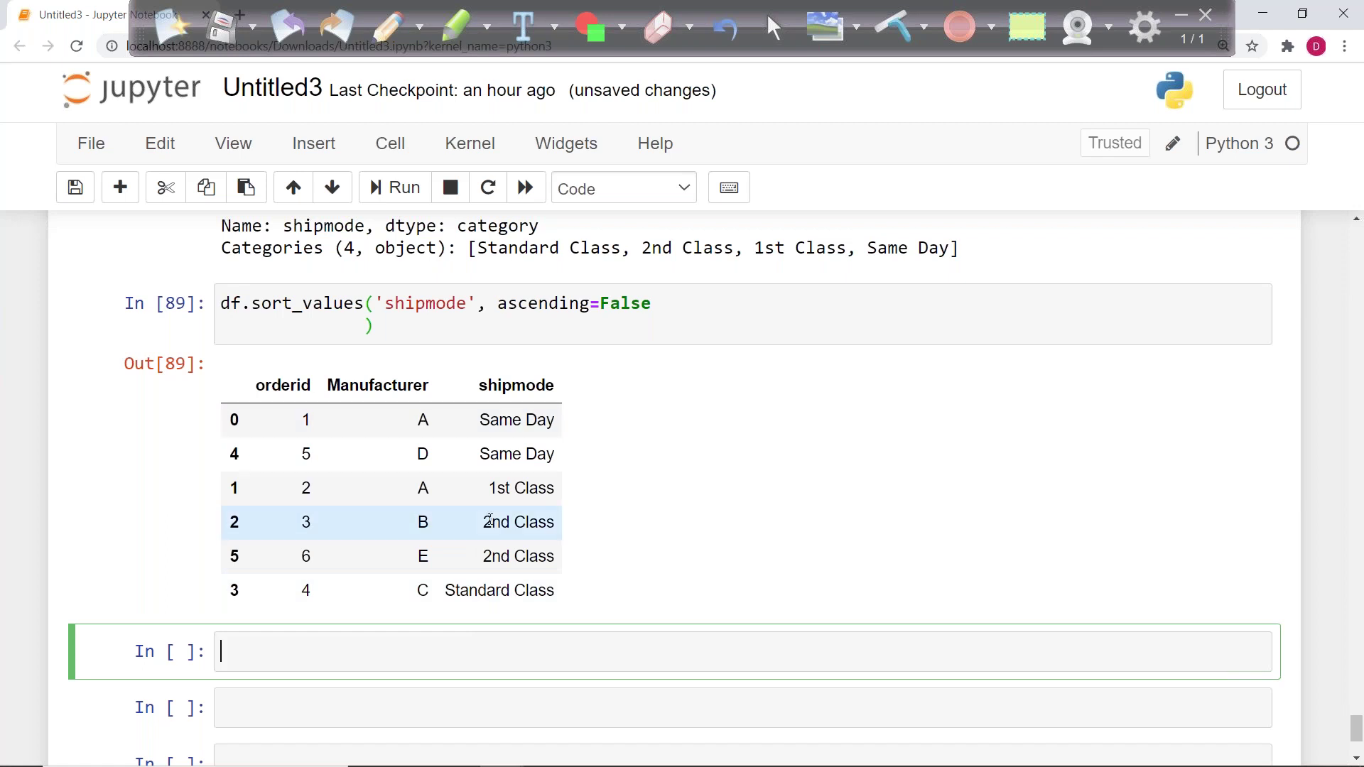
pyautogui.moveTo(491, 489); pyautogui.dragTo(558, 600)
pyautogui.click(568, 445)
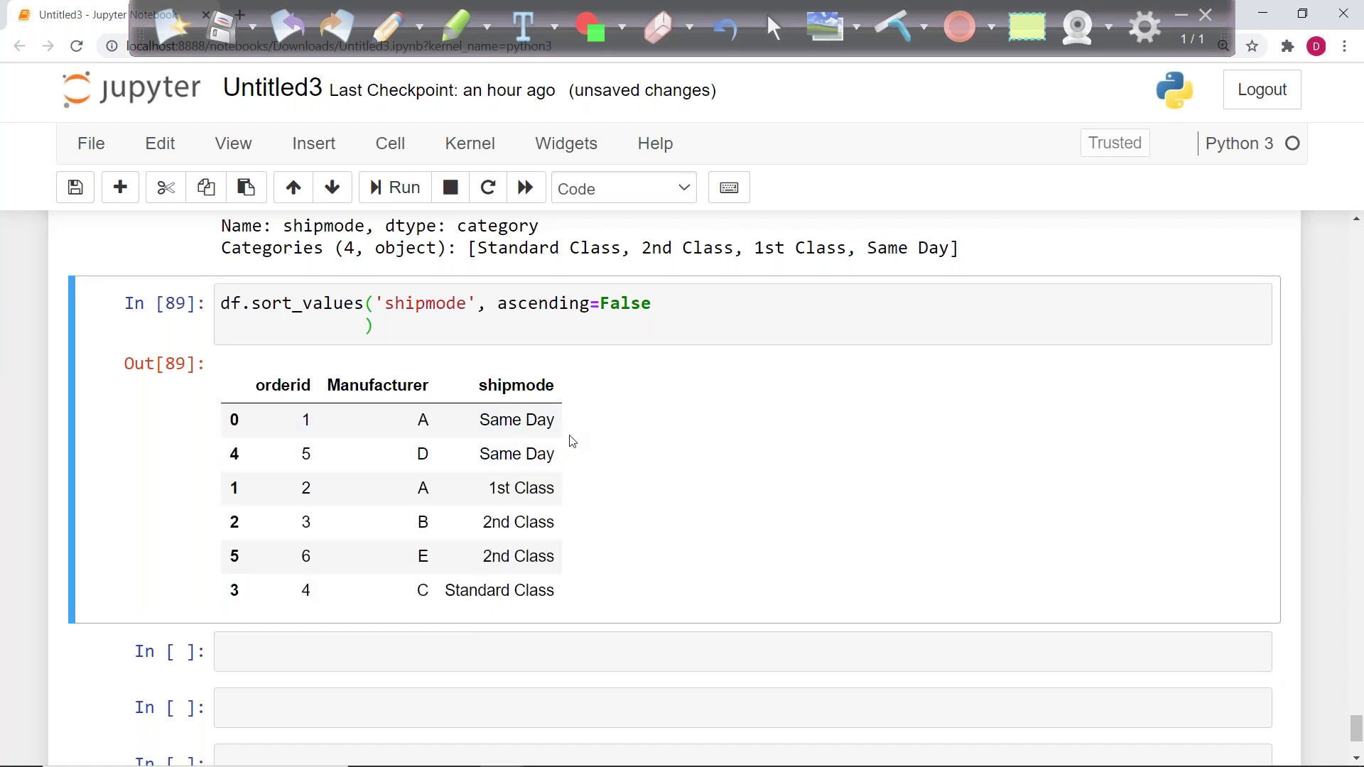
# Step: Try to filter the DataFrame by running df[df.shipmode>'2nd Class'] in the first empty cell, and read through the output
pyautogui.click(377, 651)
pyautogui.write('d')
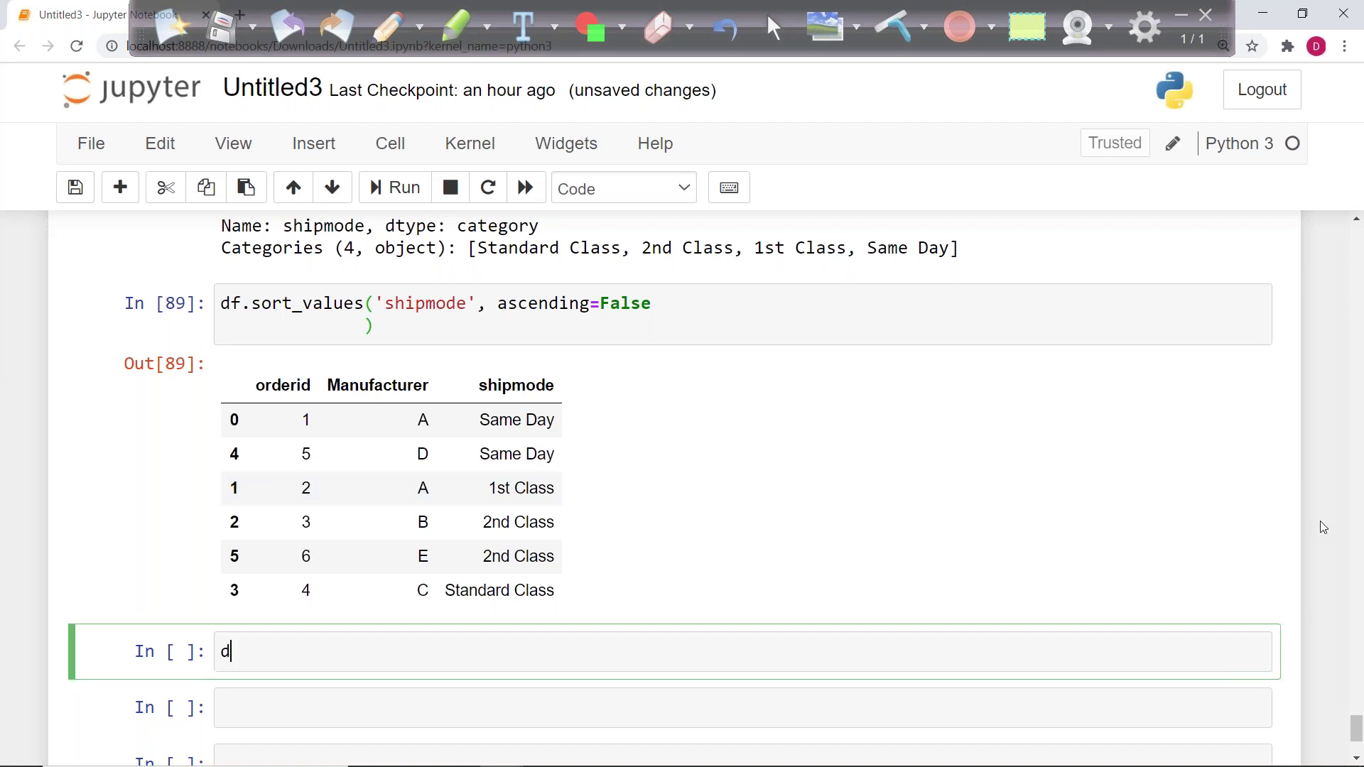
pyautogui.write('f[df.sh')
pyautogui.press('Tab')
pyautogui.press('Down')
pyautogui.press('Down')
pyautogui.press('Return')
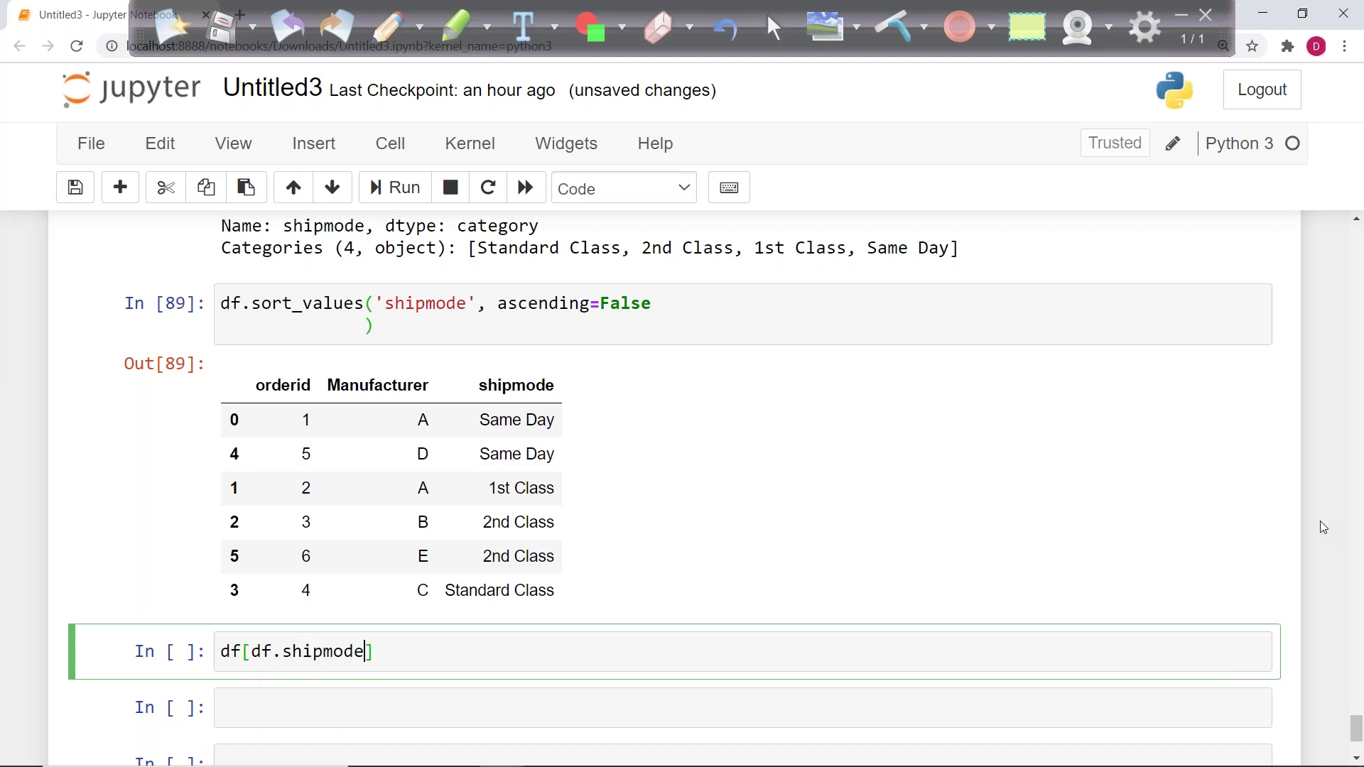
pyautogui.write(">'2nd Class")
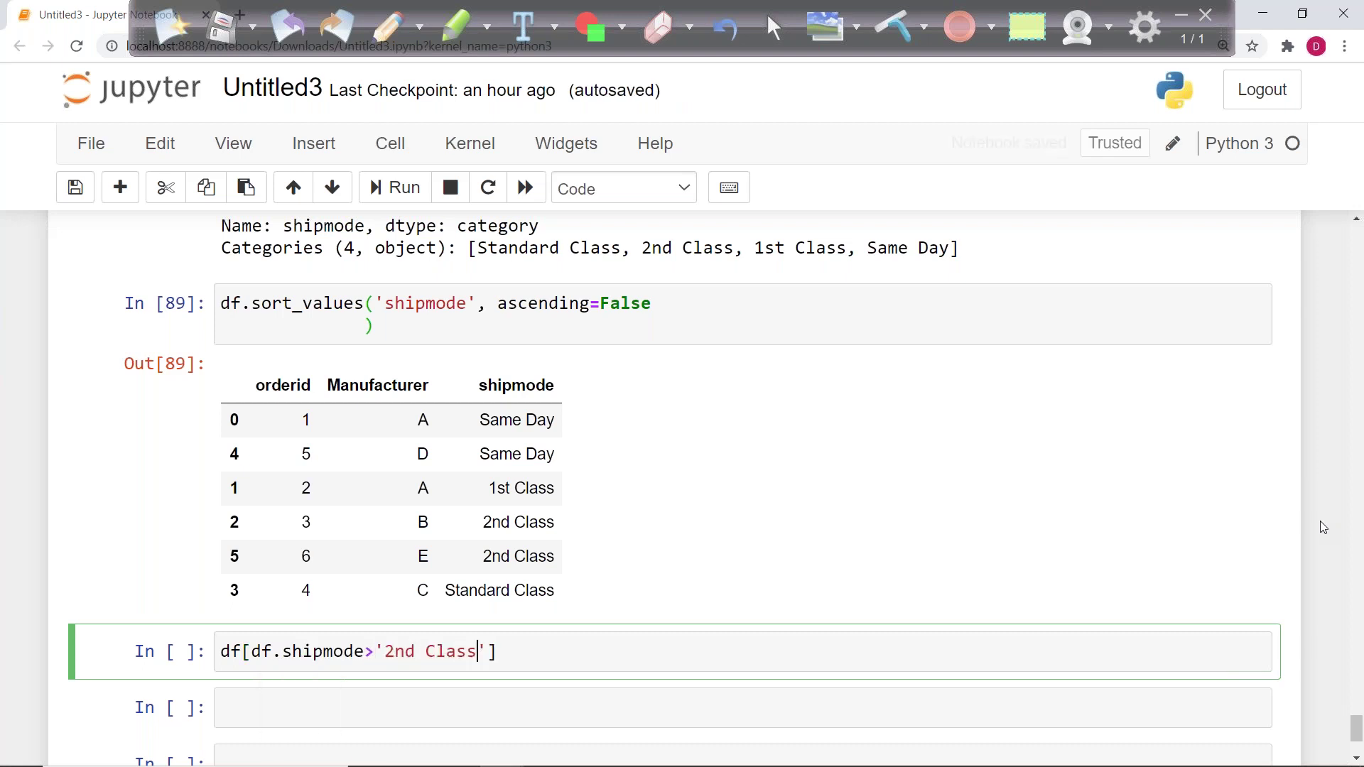
pyautogui.hotkey('ctrl', 'Return')
pyautogui.scroll(-4, 703, 486)
pyautogui.scroll(-10, 701, 487)
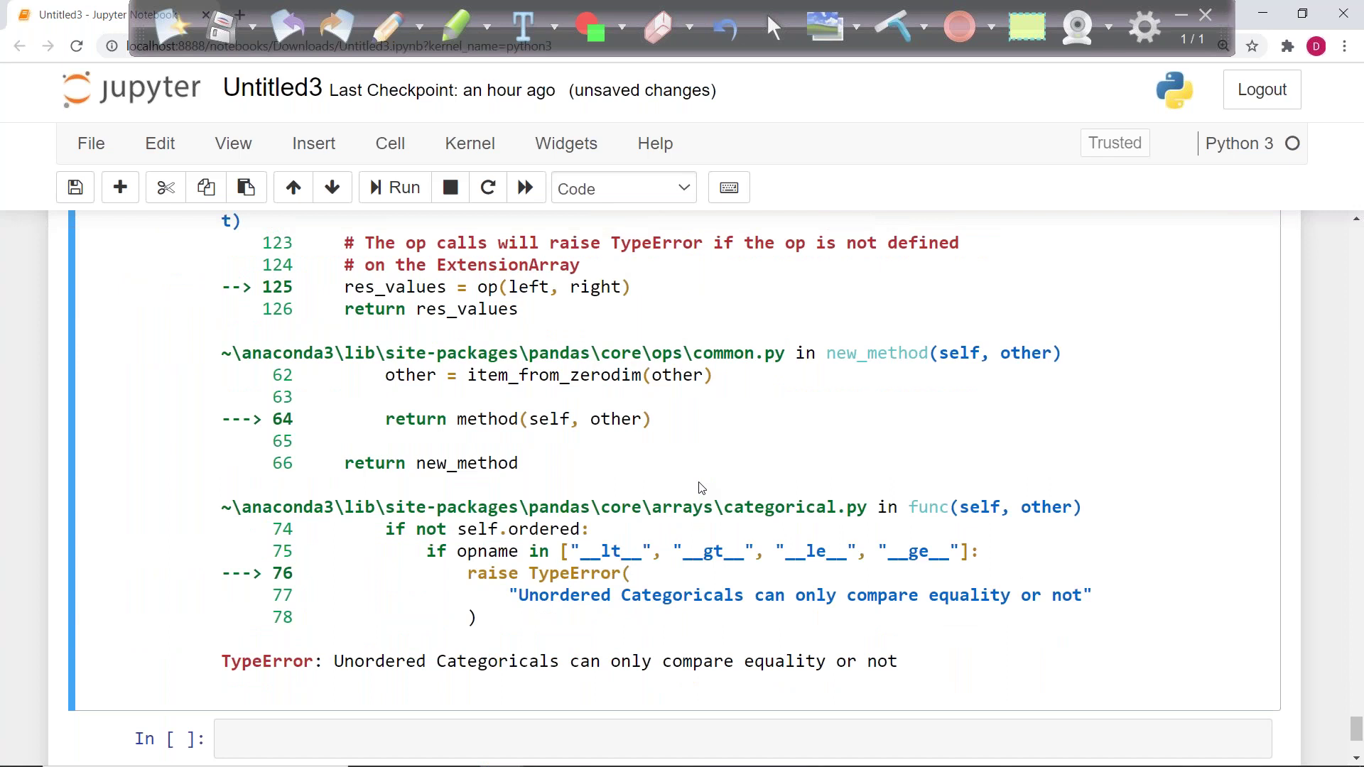
pyautogui.scroll(12, 702, 487)
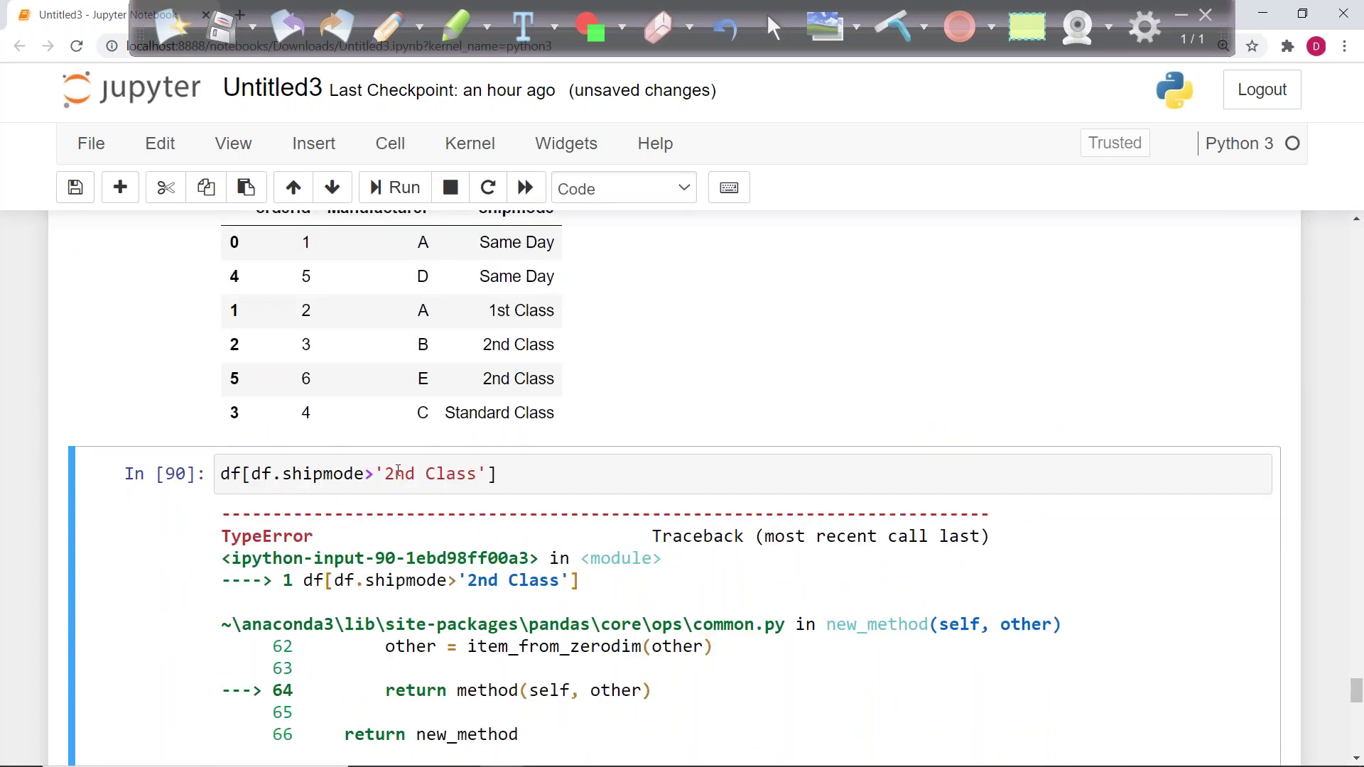
# Step: Add ordered=True to the CategoricalDtype definition after the category list and rerun that cell
pyautogui.scroll(5, 472, 472)
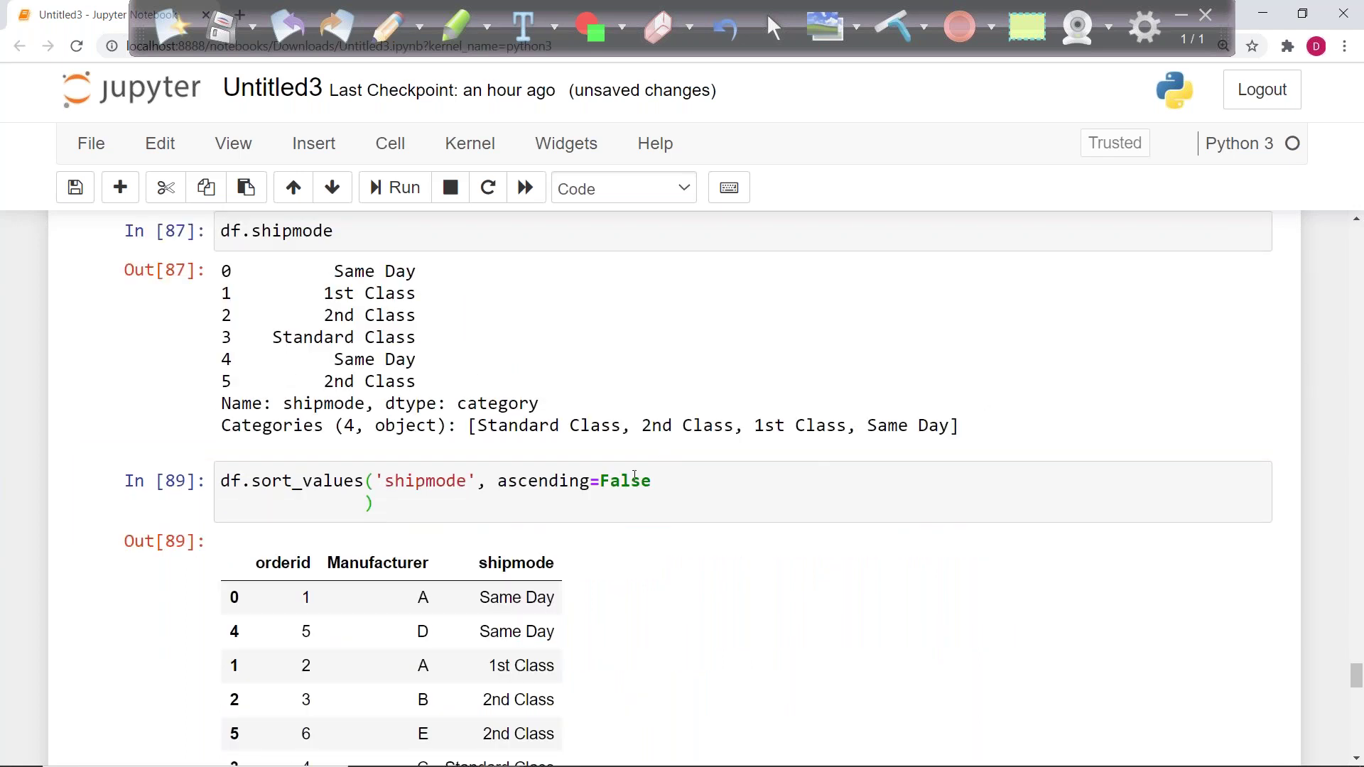
pyautogui.scroll(-4, 604, 463)
pyautogui.scroll(15, 604, 463)
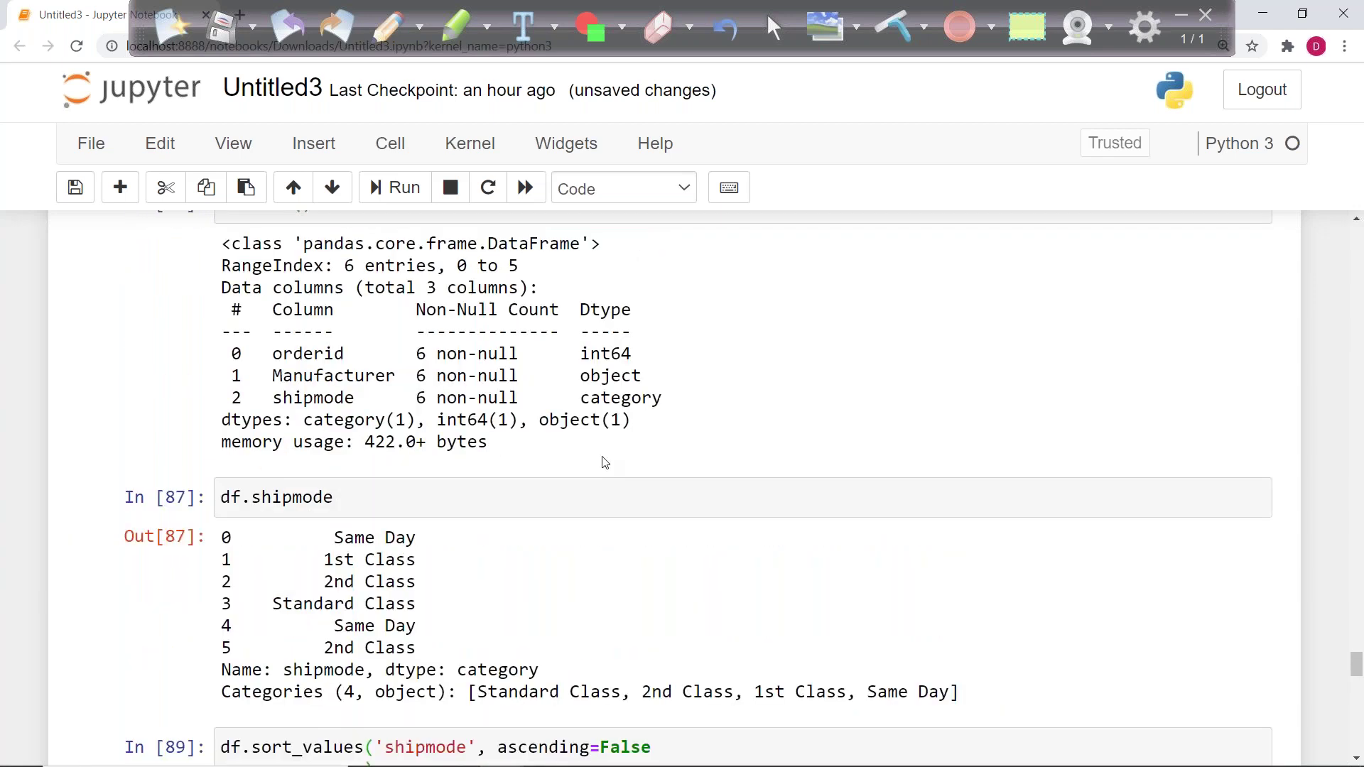
pyautogui.scroll(2, 604, 464)
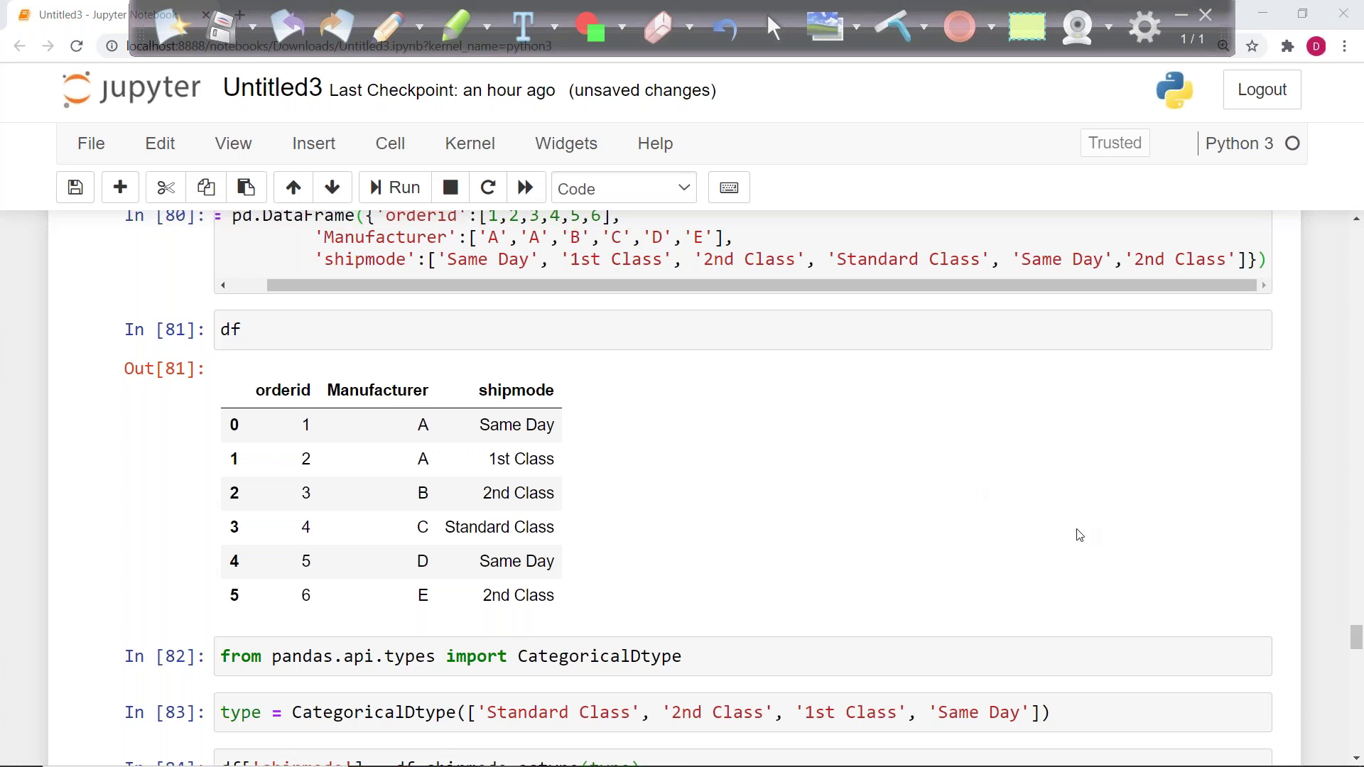
pyautogui.scroll(-2, 790, 637)
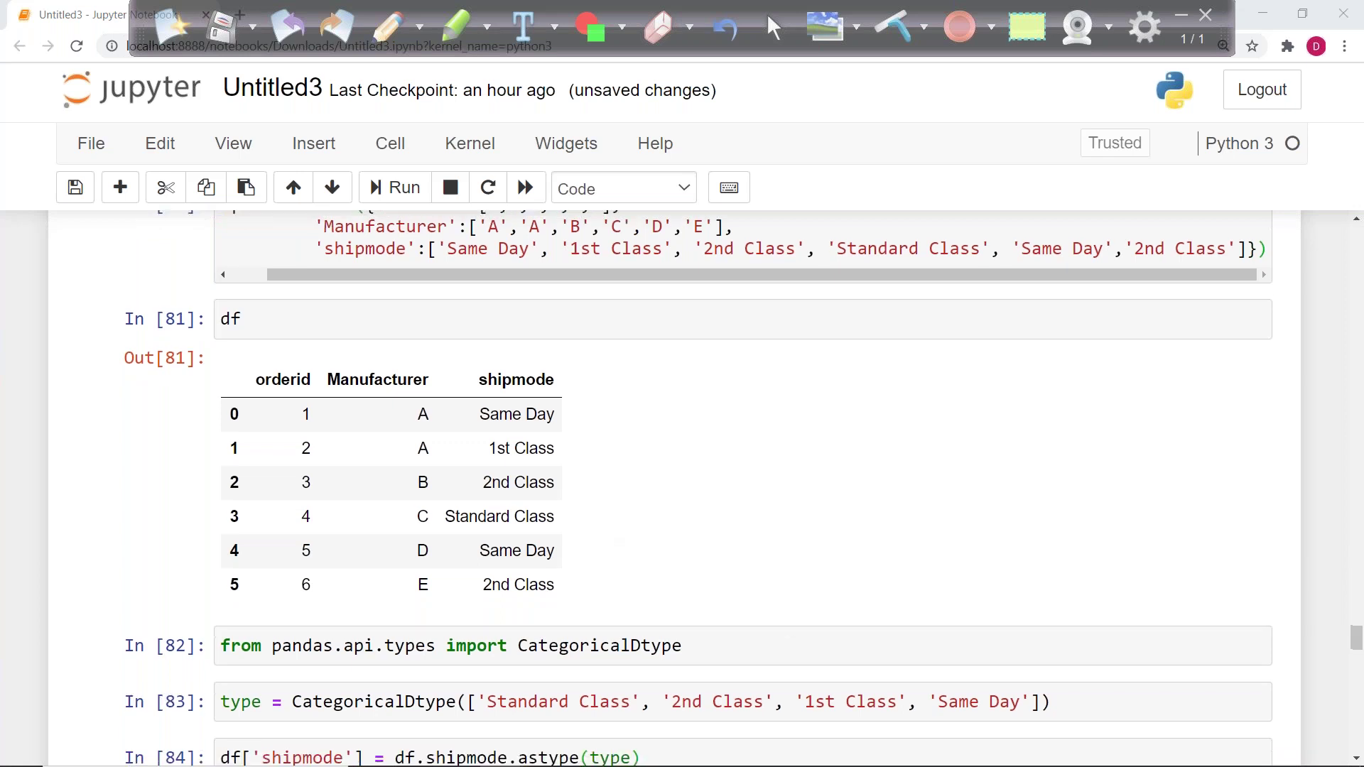
pyautogui.click(1032, 535)
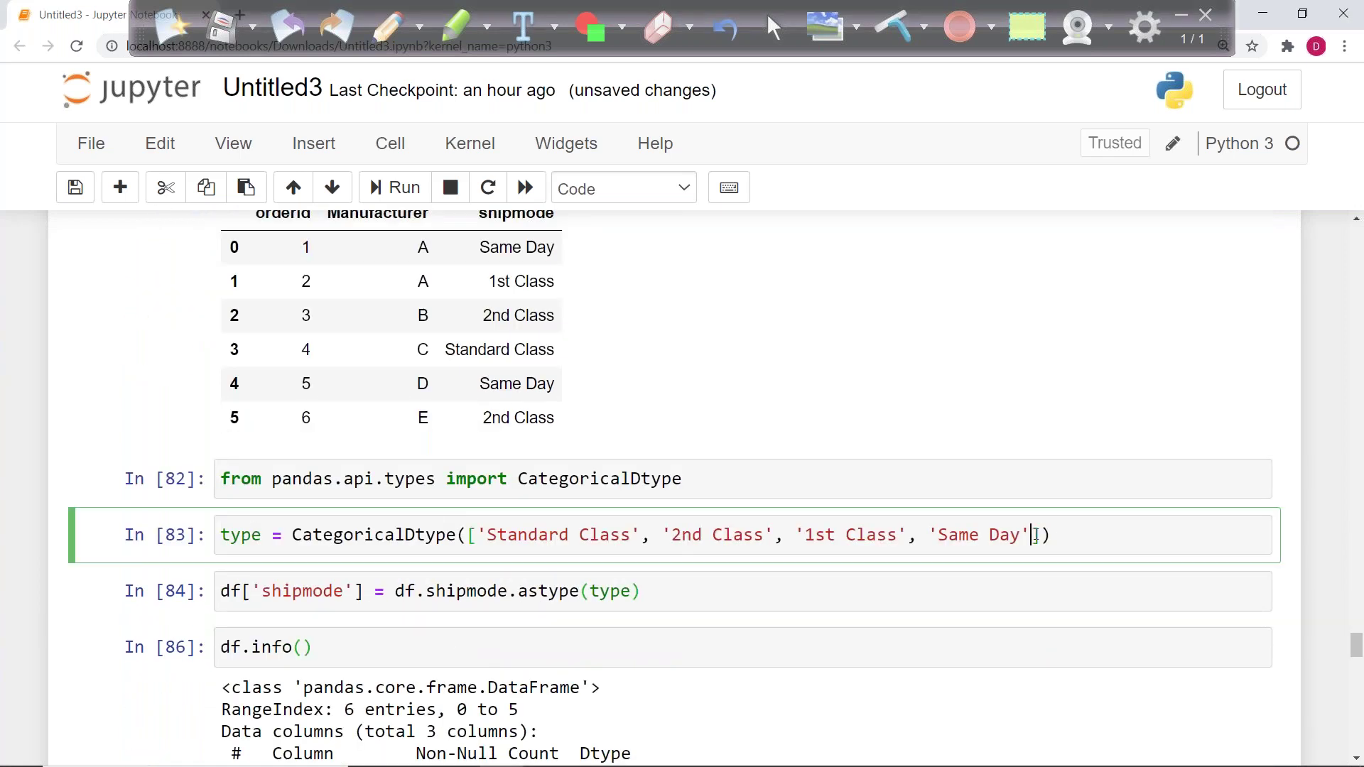
pyautogui.write(',ord')
pyautogui.press('Tab')
pyautogui.press('Down')
pyautogui.press('Return')
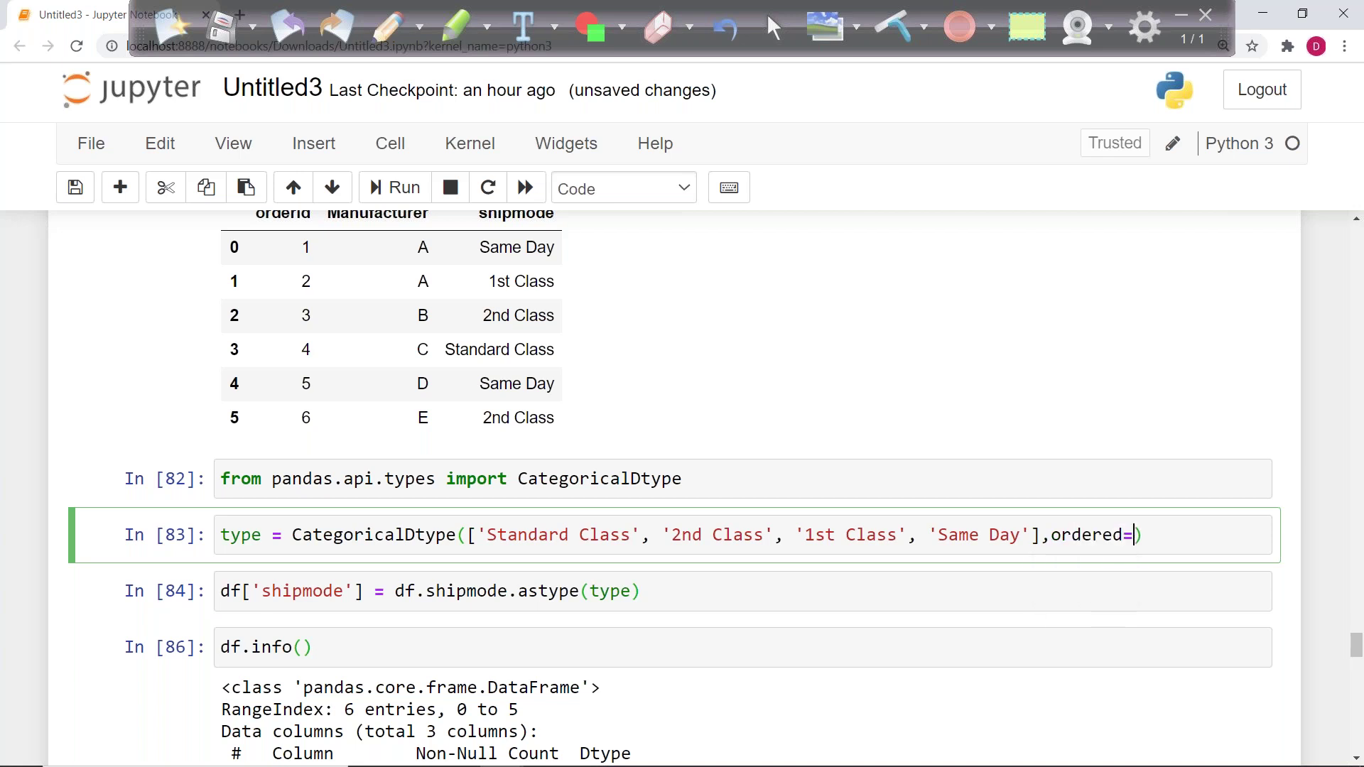
pyautogui.write('True')
pyautogui.hotkey('ctrl', 'Return')
# Step: Rerun the shipmode astype conversion, the df.info() cell and the descending sort_values cell
pyautogui.press('Down')
pyautogui.hotkey('ctrl', 'Return')
pyautogui.press('Down')
pyautogui.hotkey('ctrl', 'Return')
pyautogui.press('Down')
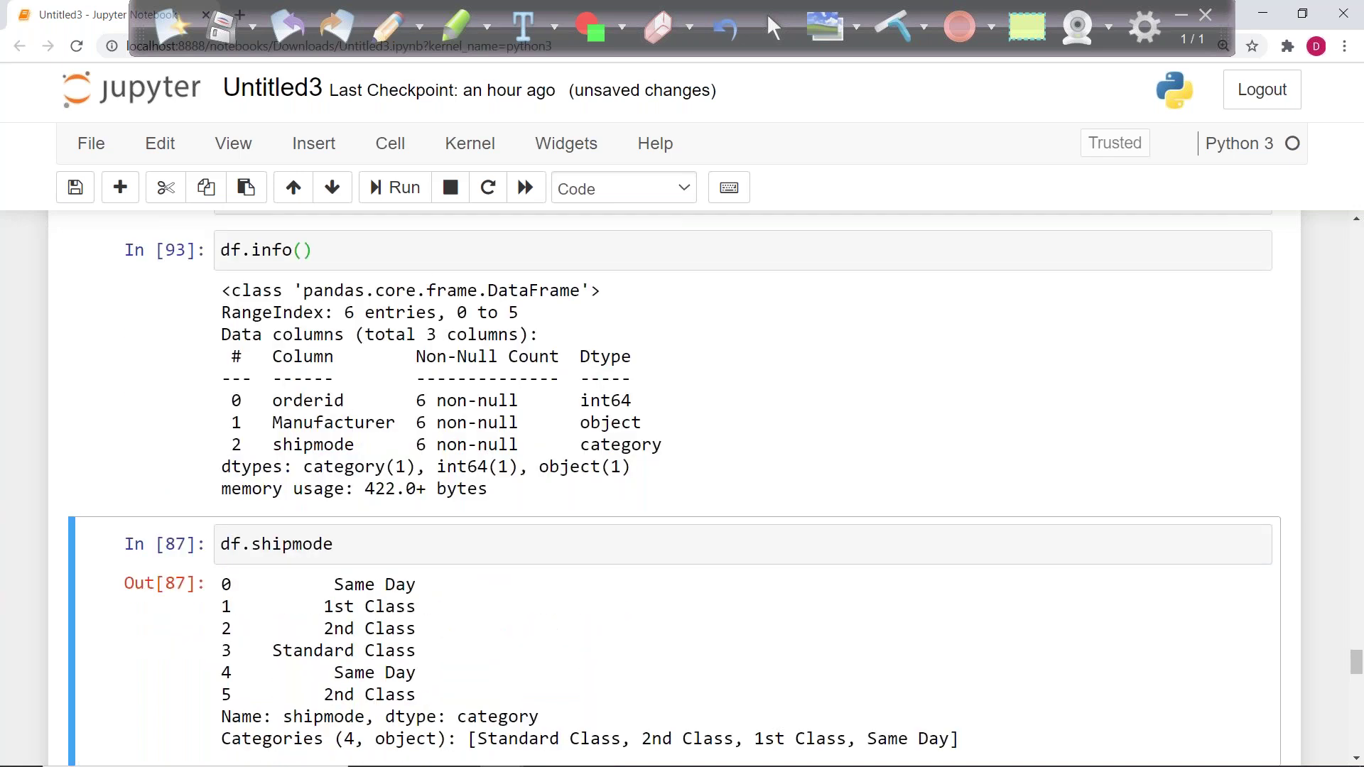
pyautogui.press('Down')
pyautogui.hotkey('ctrl', 'Return')
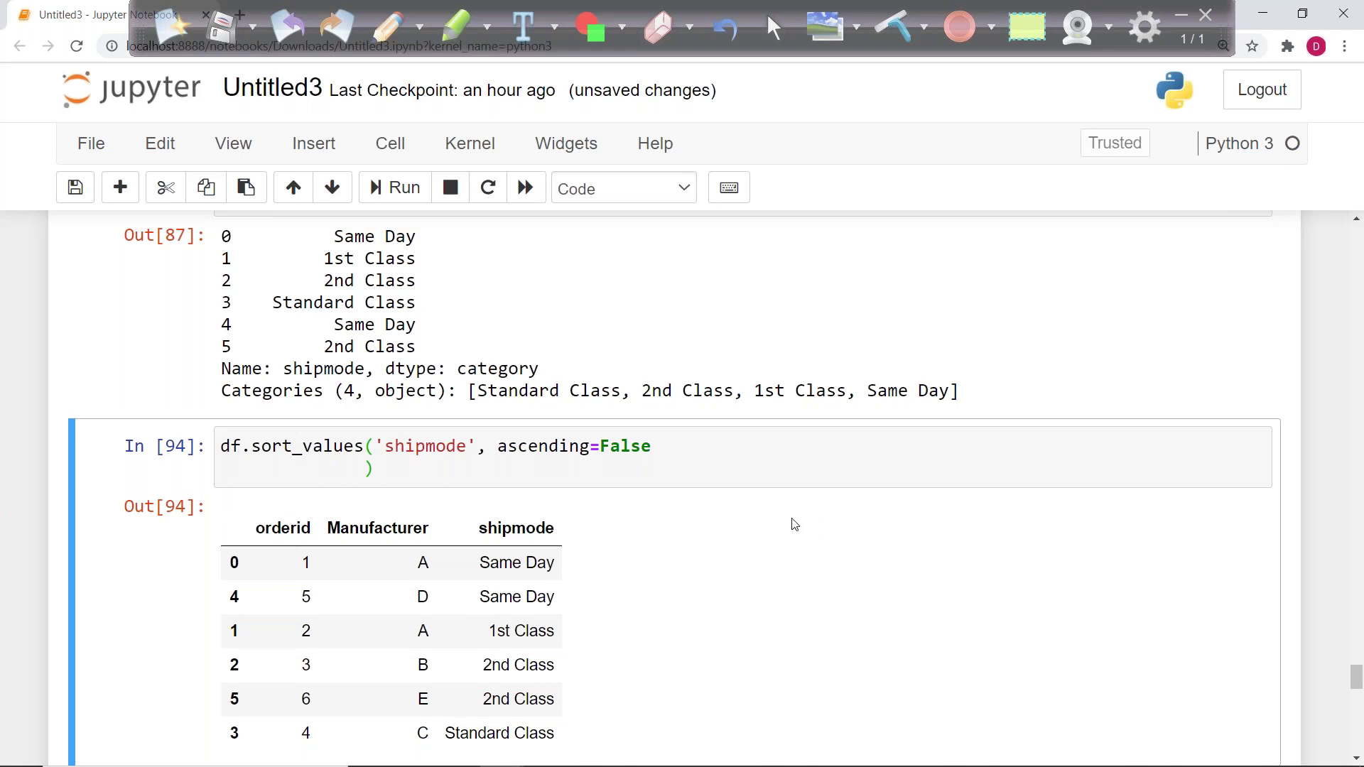
# Step: Rerun the df.shipmode cell and examine the comparison signs between the categories in its output
pyautogui.scroll(5, 776, 523)
pyautogui.click(461, 537)
pyautogui.hotkey('ctrl', 'Return')
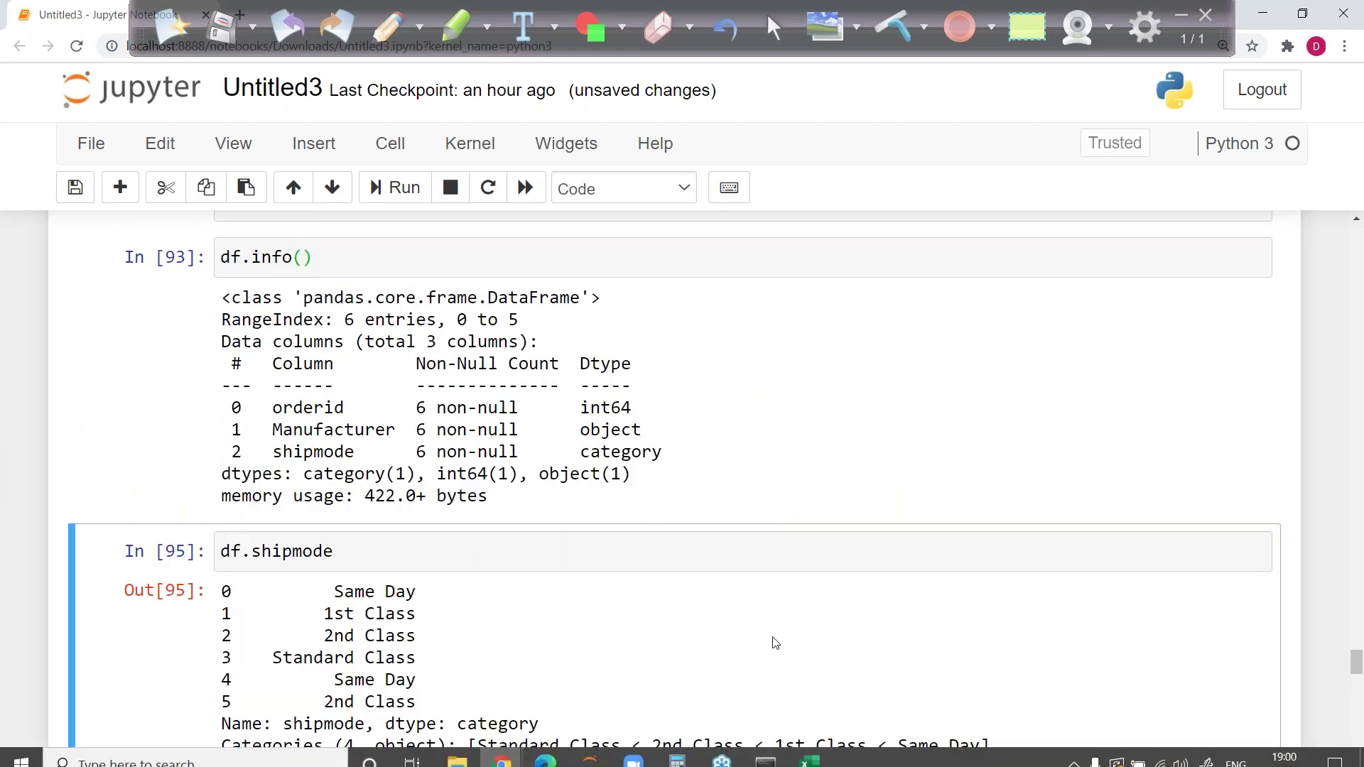
pyautogui.scroll(-4, 774, 643)
pyautogui.doubleClick(639, 480)
pyautogui.doubleClick(757, 479)
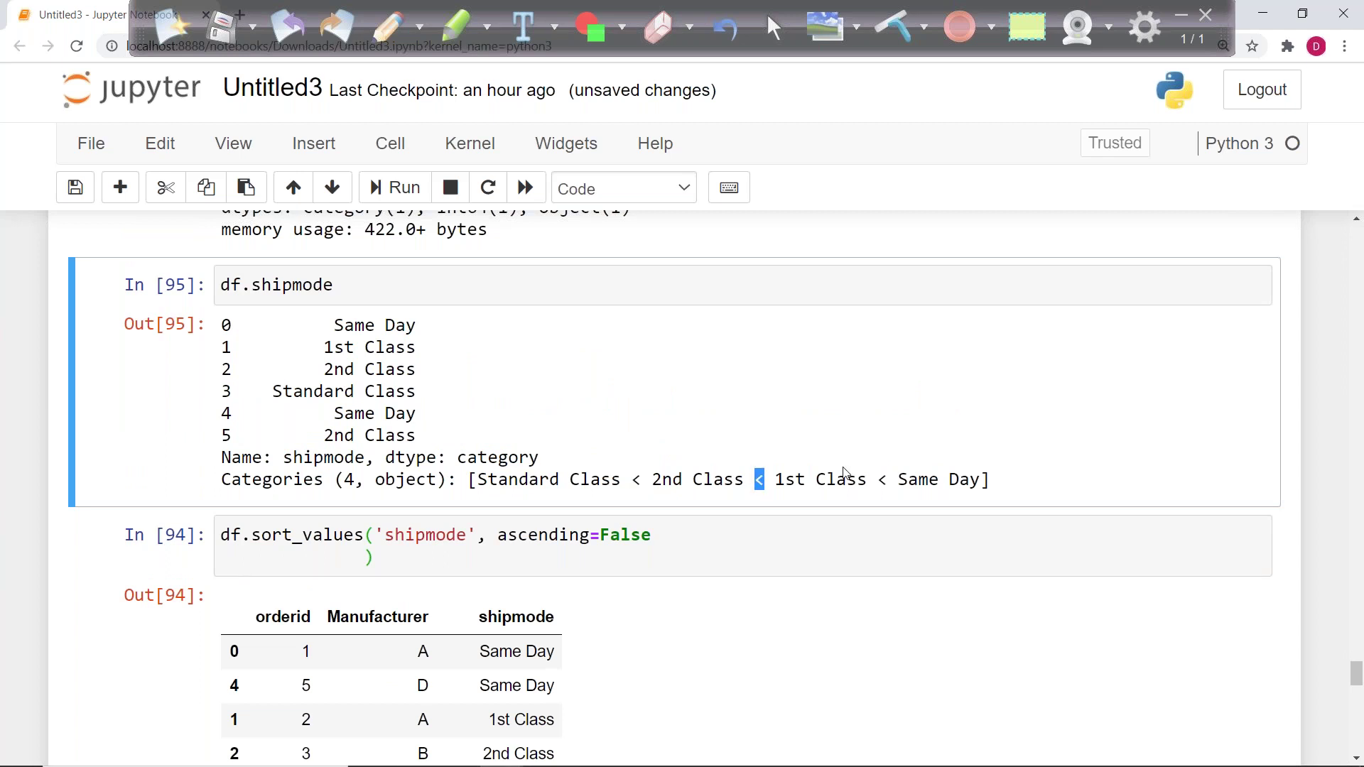
pyautogui.click(880, 480)
pyautogui.doubleClick(879, 481)
# Step: Rerun the df[df.shipmode>'2nd Class'] filter cell and compare its rows with the ordered category definition above
pyautogui.scroll(-8, 874, 480)
pyautogui.click(568, 351)
pyautogui.hotkey('ctrl', 'Return')
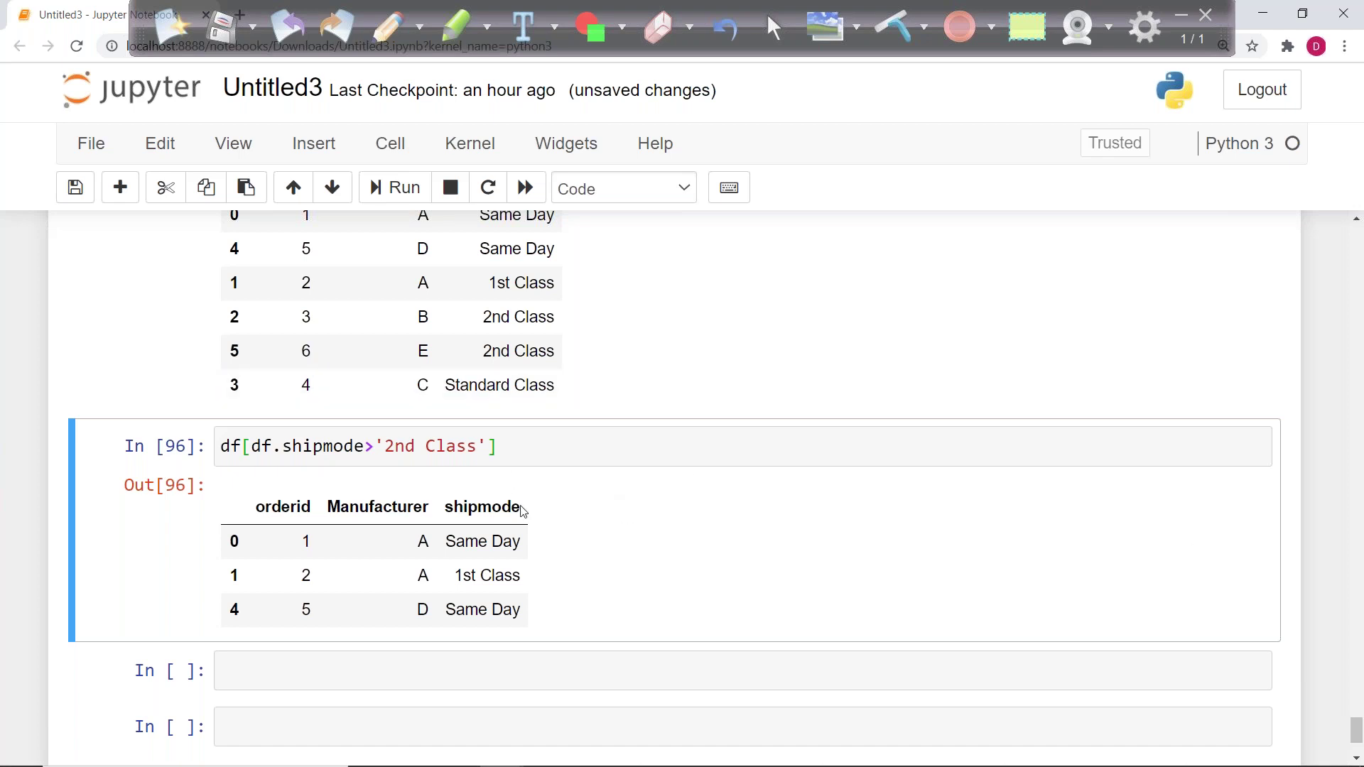
pyautogui.scroll(1, 525, 508)
pyautogui.scroll(12, 523, 511)
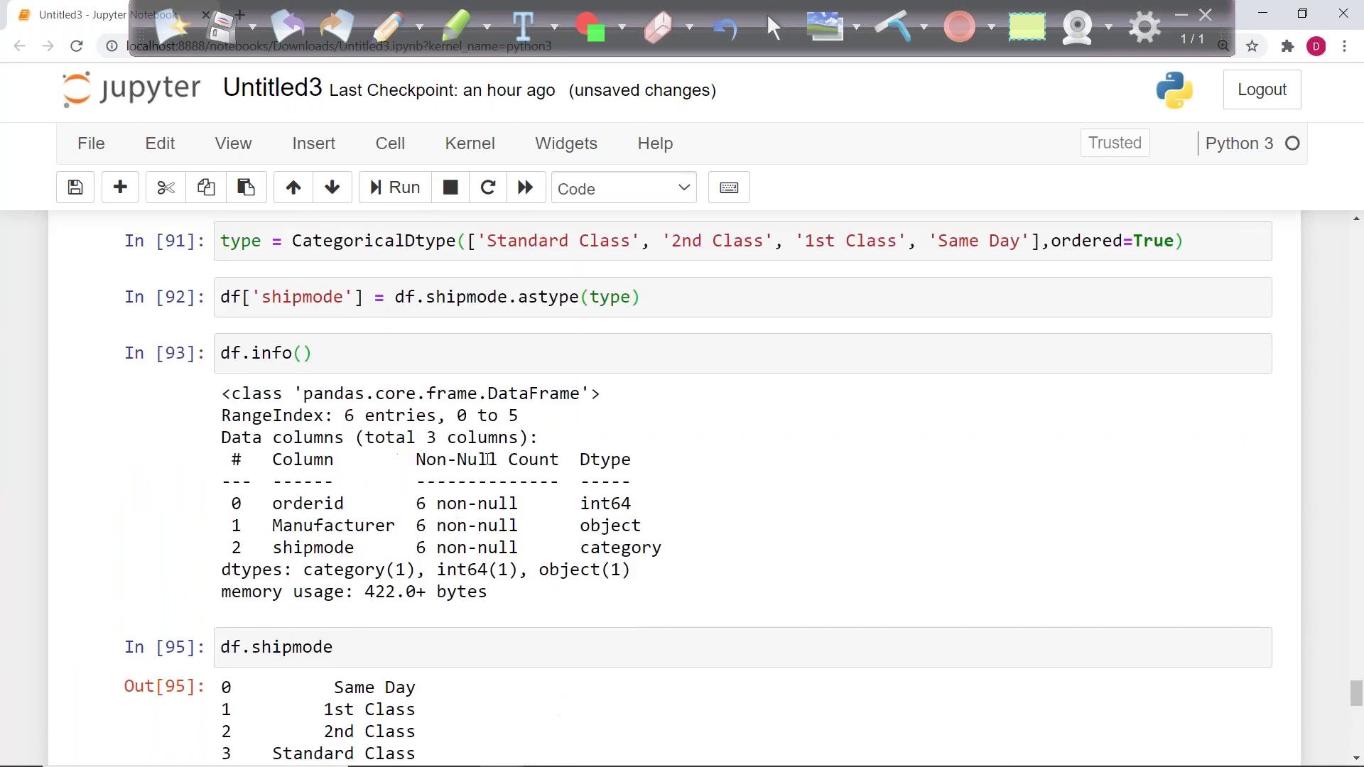
pyautogui.scroll(1, 637, 374)
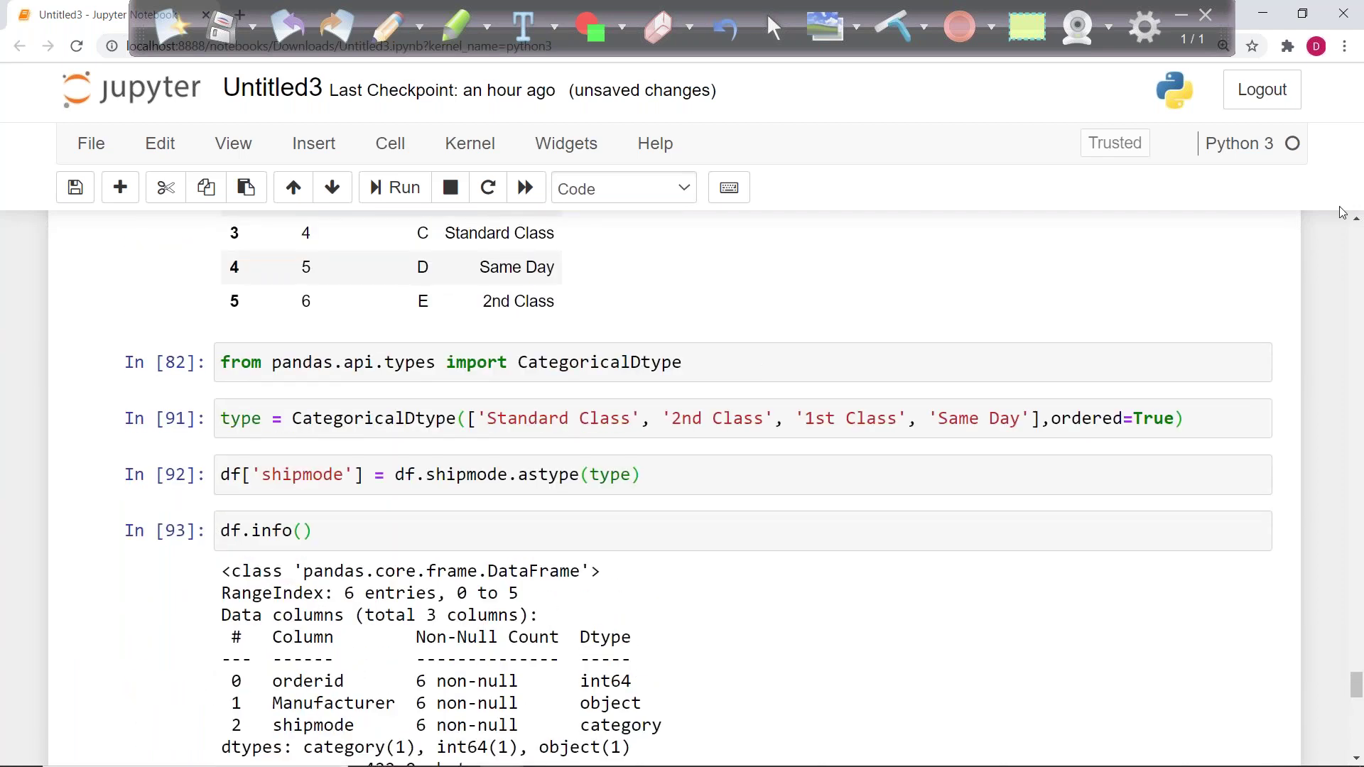
# Step: Display the tips DataFrame by running tips in the empty cell below the filter output, and look over its table
pyautogui.scroll(-15, 446, 341)
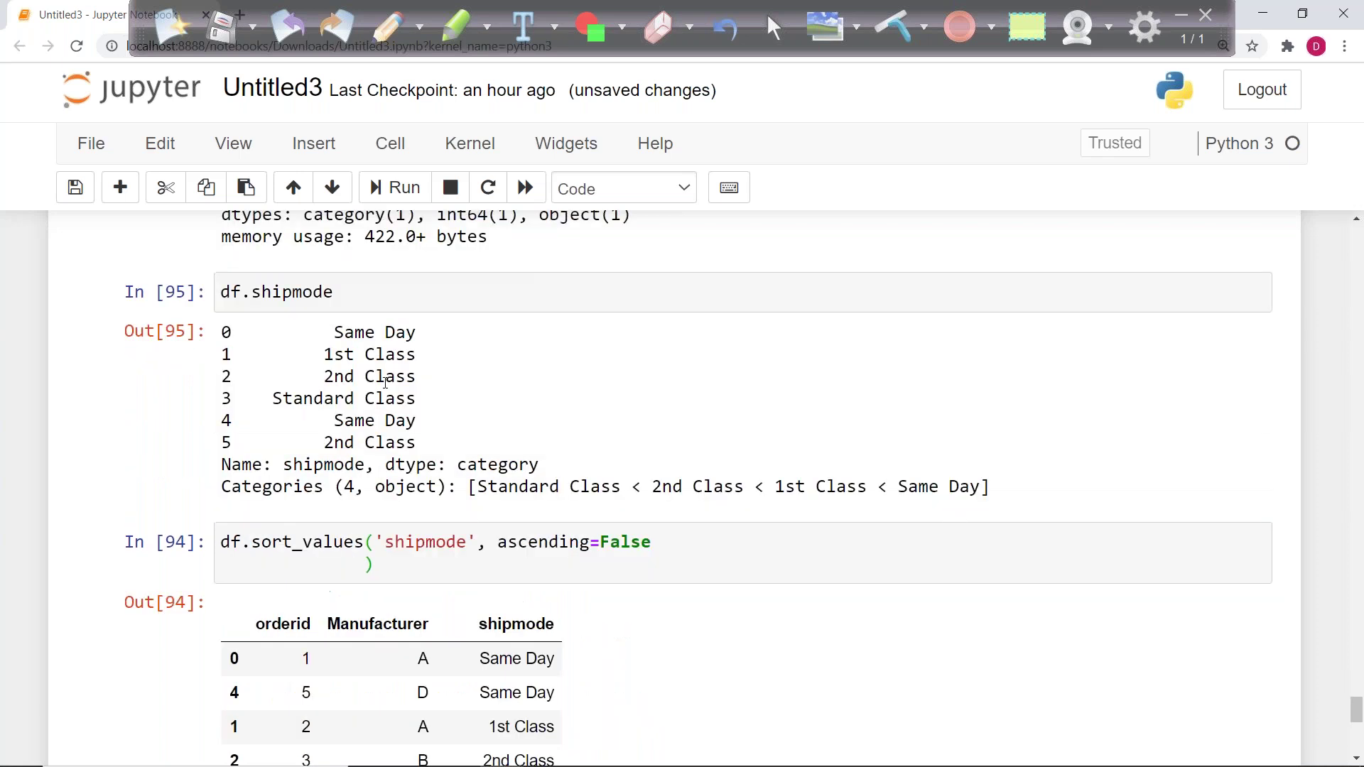
pyautogui.scroll(-1, 319, 593)
pyautogui.click(319, 593)
pyautogui.write('tips')
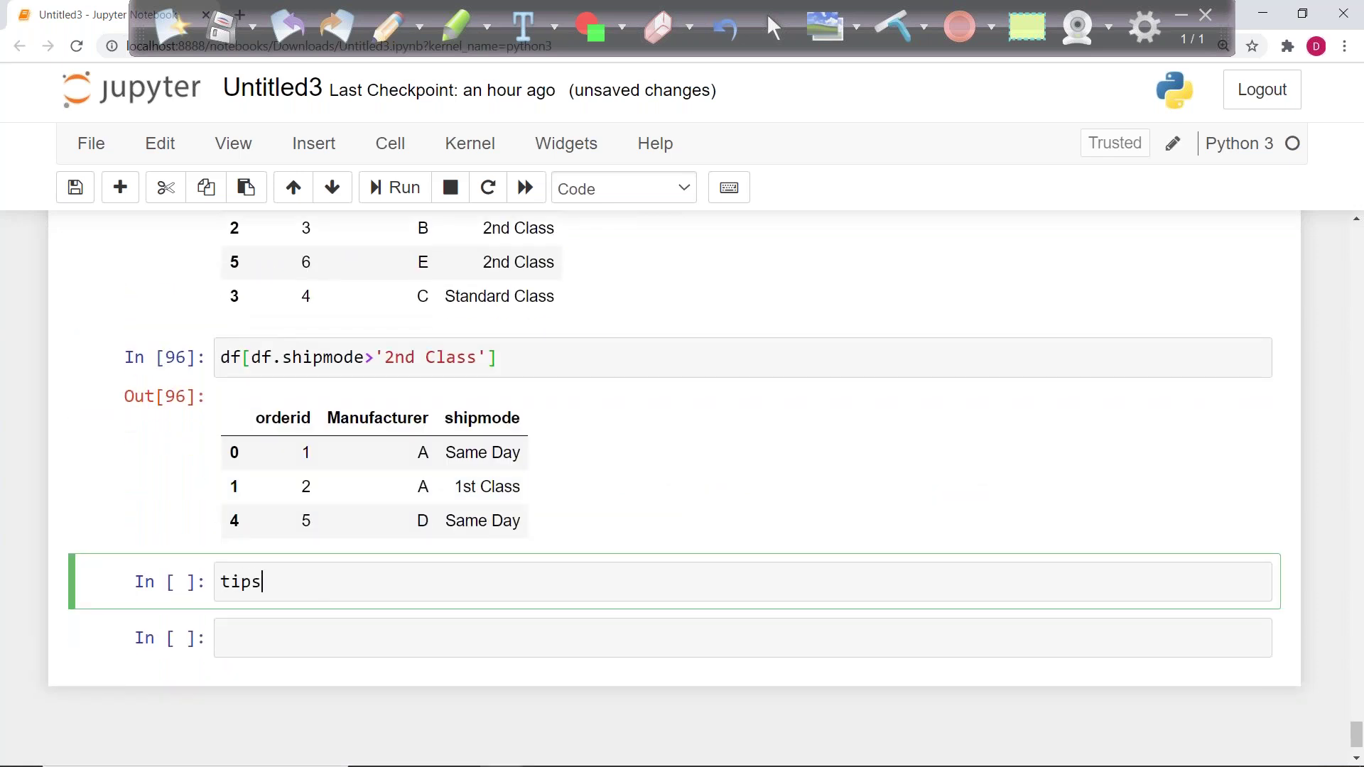
pyautogui.hotkey('ctrl', 'Return')
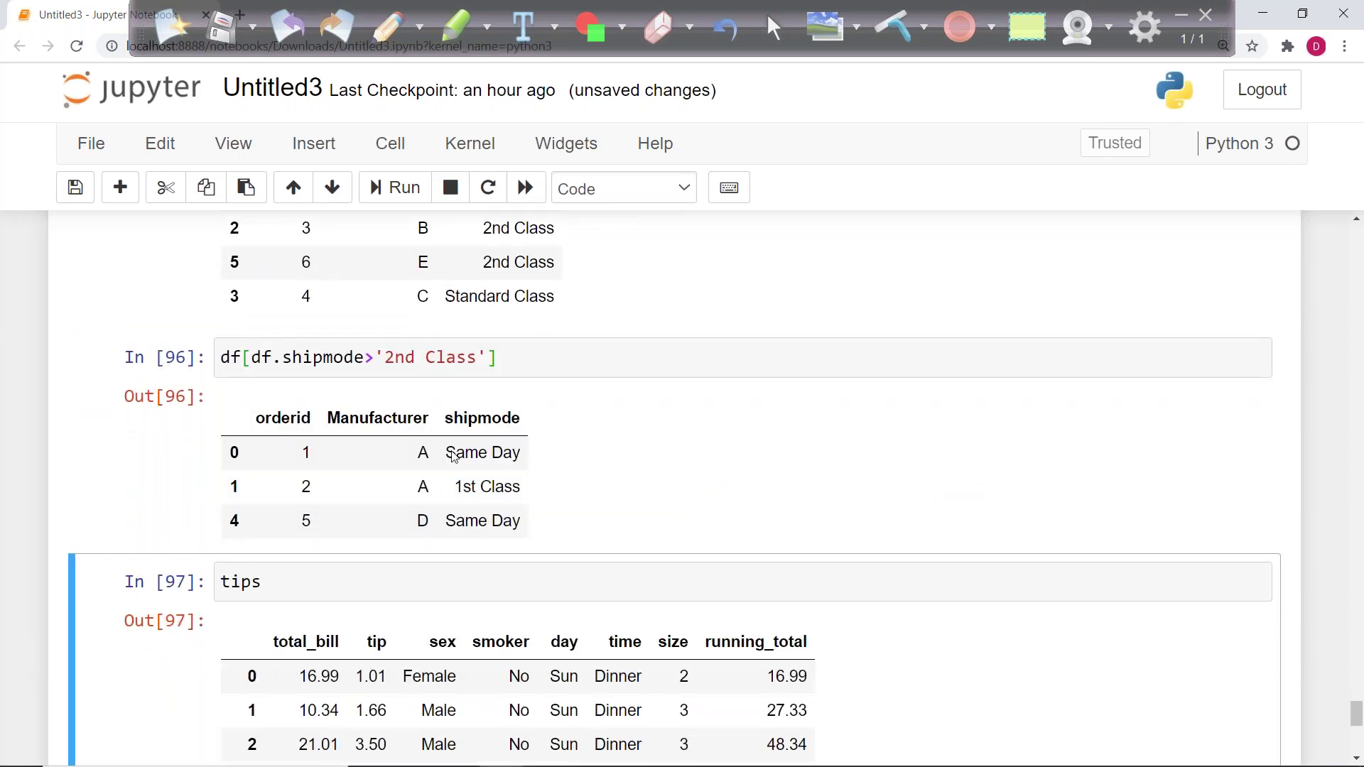
pyautogui.scroll(-3, 235, 454)
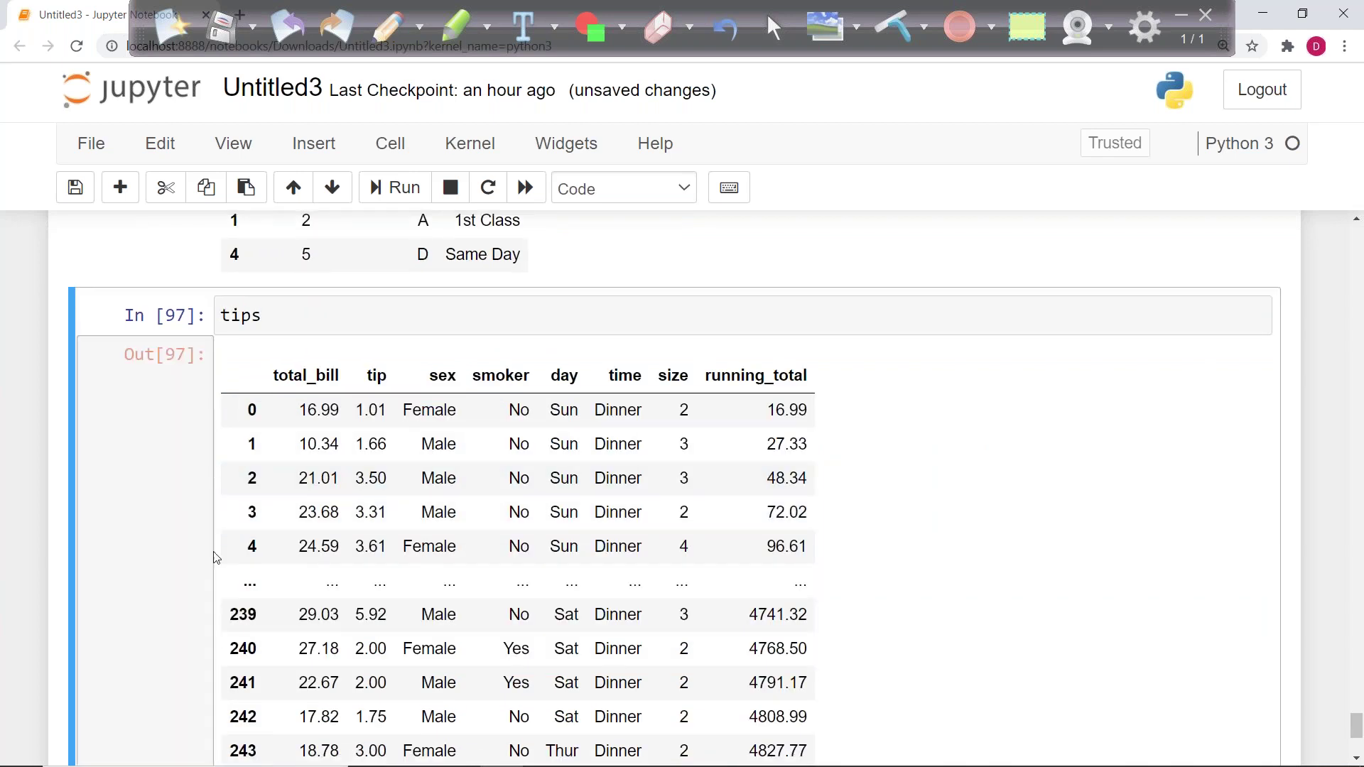
pyautogui.scroll(-1, 219, 514)
pyautogui.scroll(3, 242, 540)
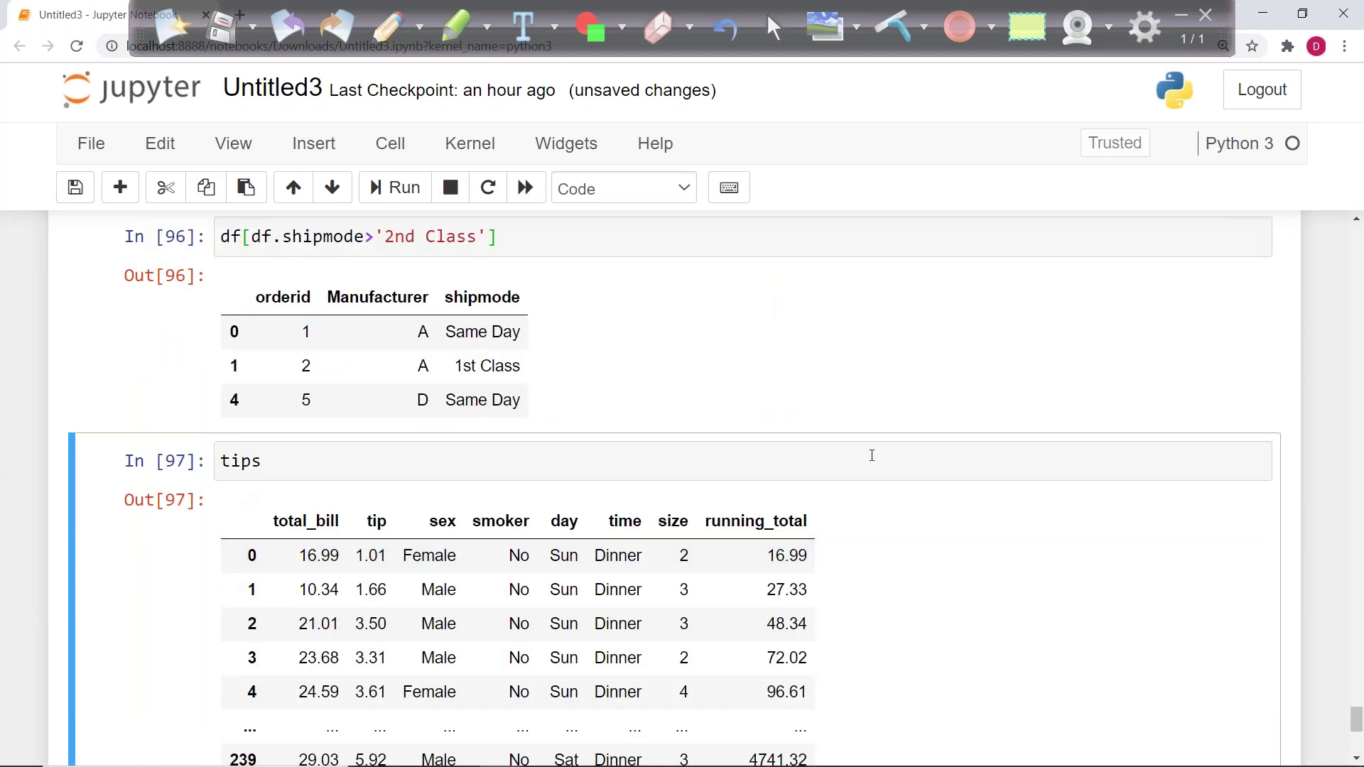
# Step: Hide the index of the tips table by extending the cell to tips.style.hide_index() and running it
pyautogui.click(319, 449)
pyautogui.write('.sty')
pyautogui.press('Tab')
pyautogui.press('Return')
pyautogui.write('.hi')
pyautogui.press('Tab')
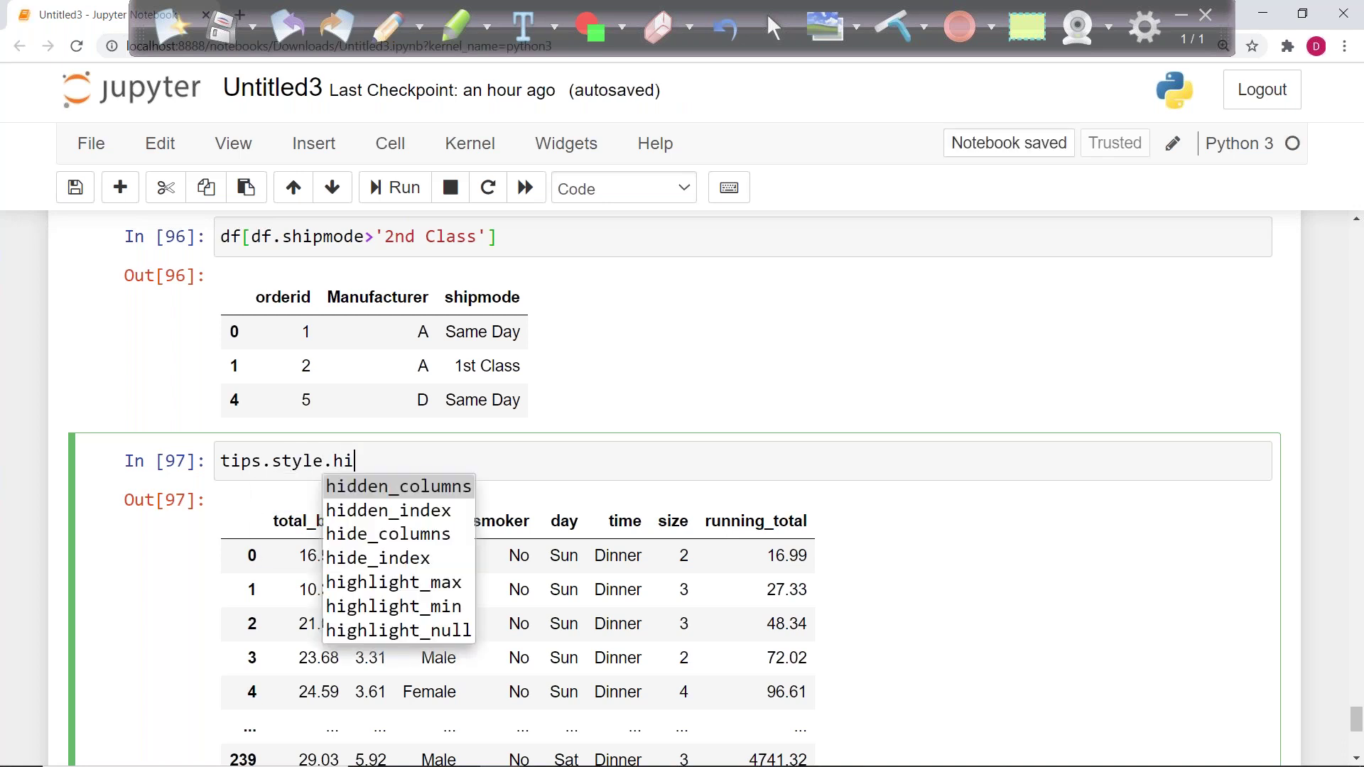
pyautogui.press('Down')
pyautogui.press('Down')
pyautogui.press('Down')
pyautogui.press('Return')
pyautogui.write('()')
pyautogui.hotkey('shift', 'Return')
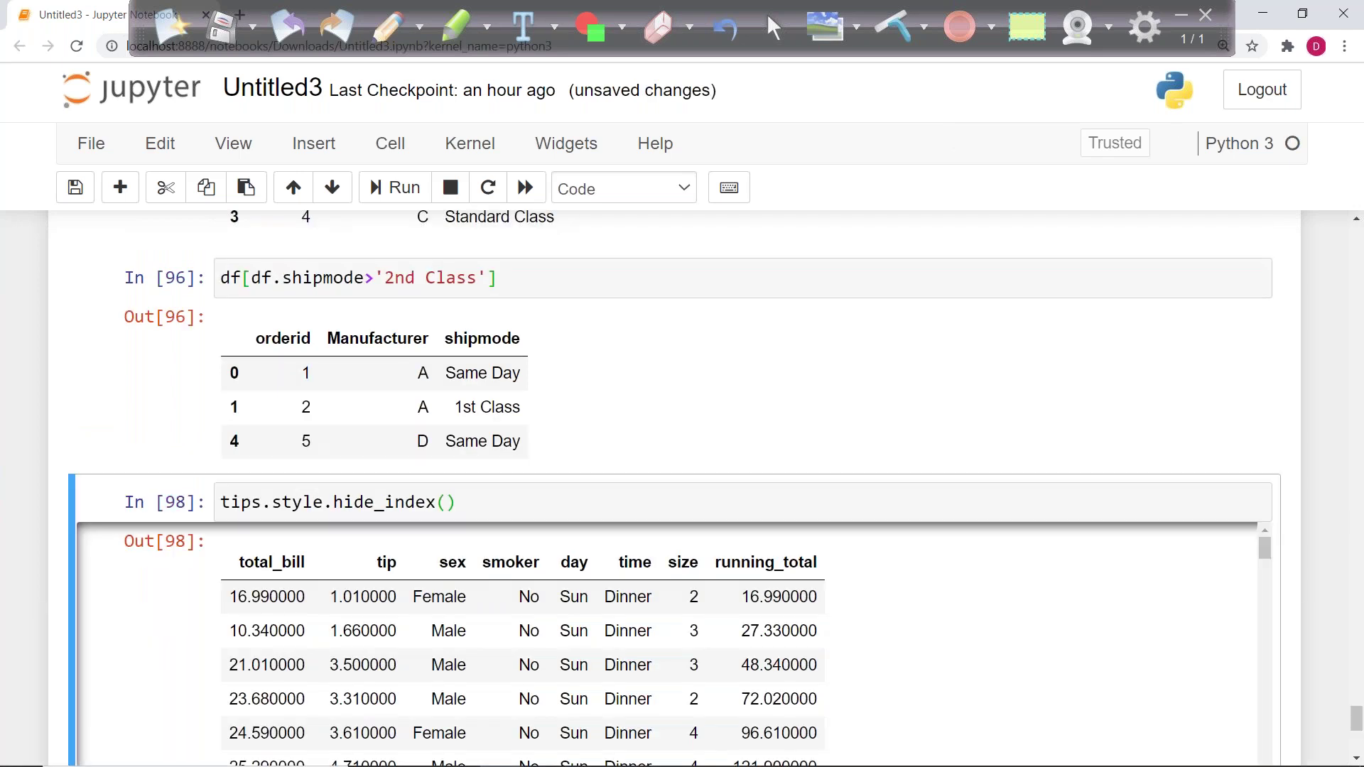
# Step: Append .set_caption('This is my tips data') to the styled tips expression, run it and check the caption above the table
pyautogui.scroll(-3, 114, 493)
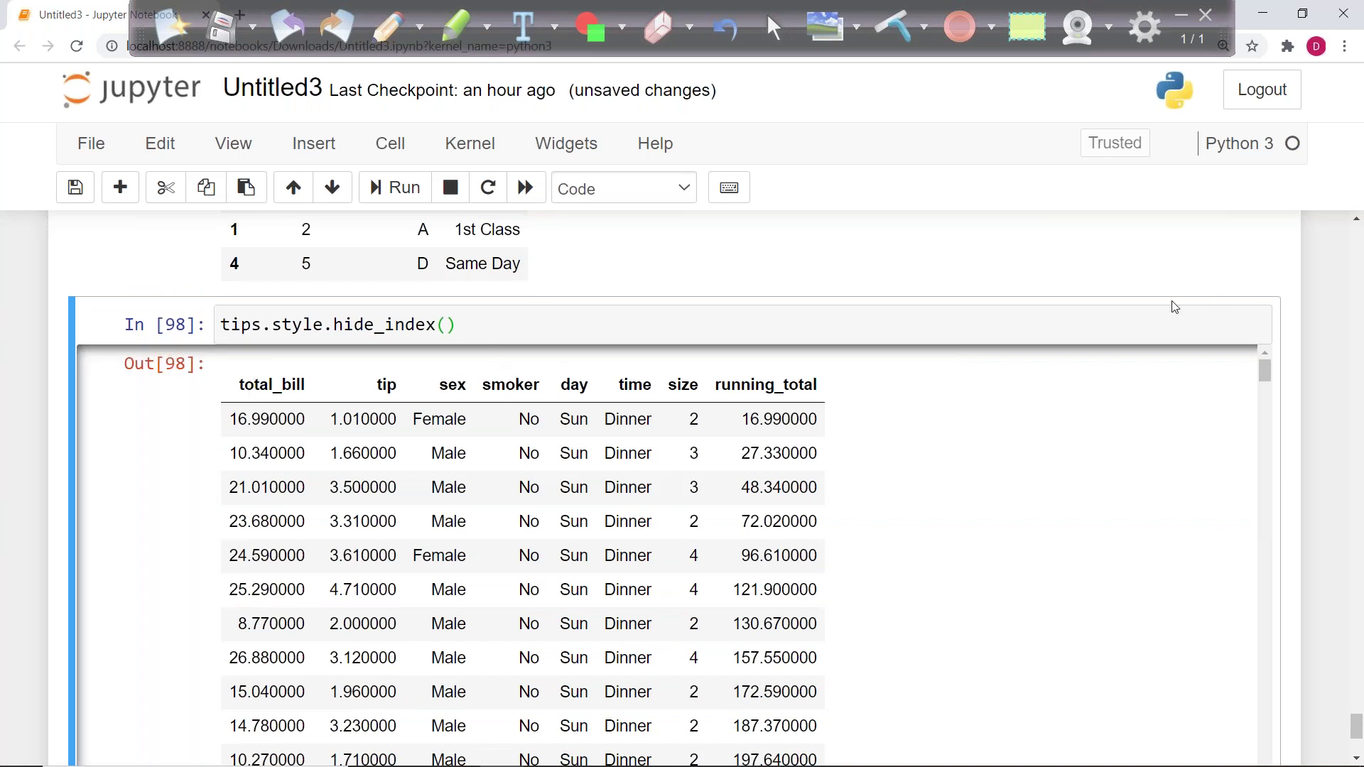
pyautogui.click(495, 327)
pyautogui.write('.se')
pyautogui.press('Tab')
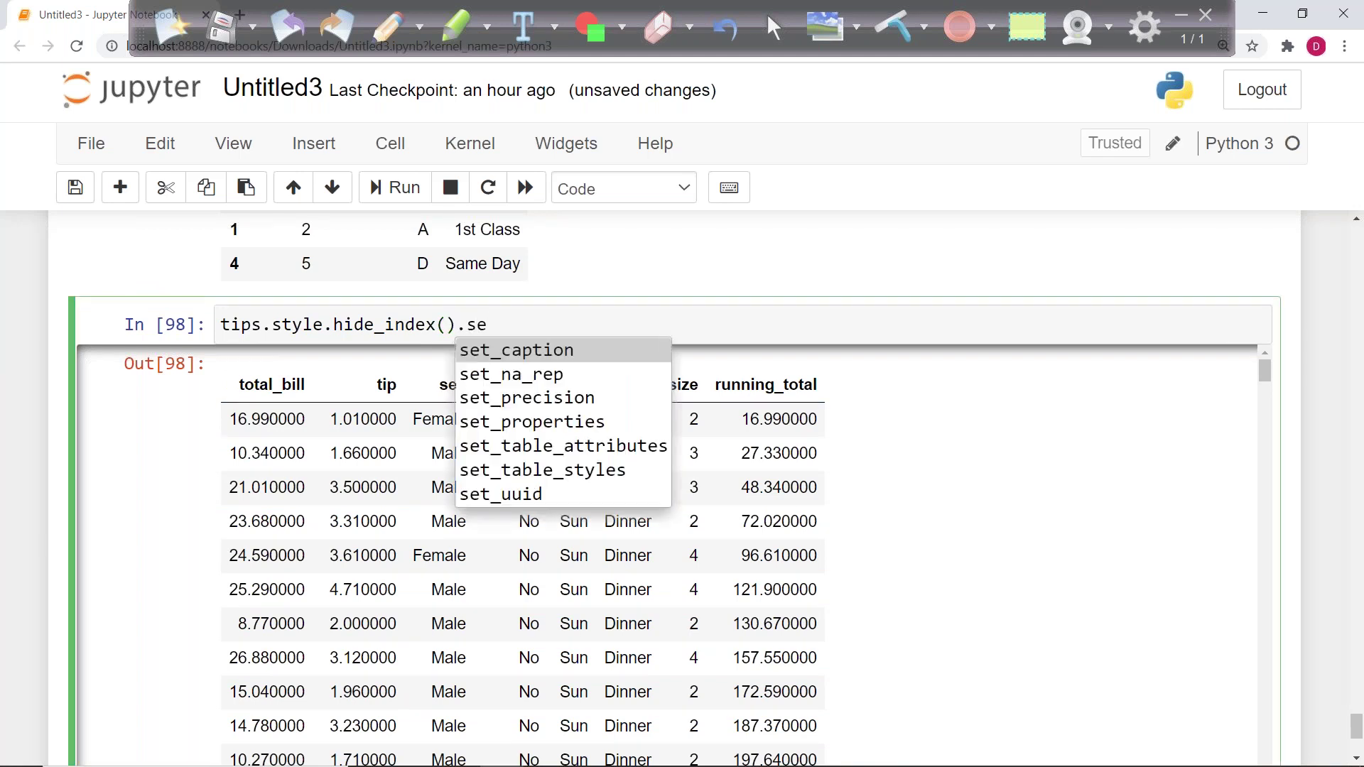
pyautogui.press('Return')
pyautogui.write("('")
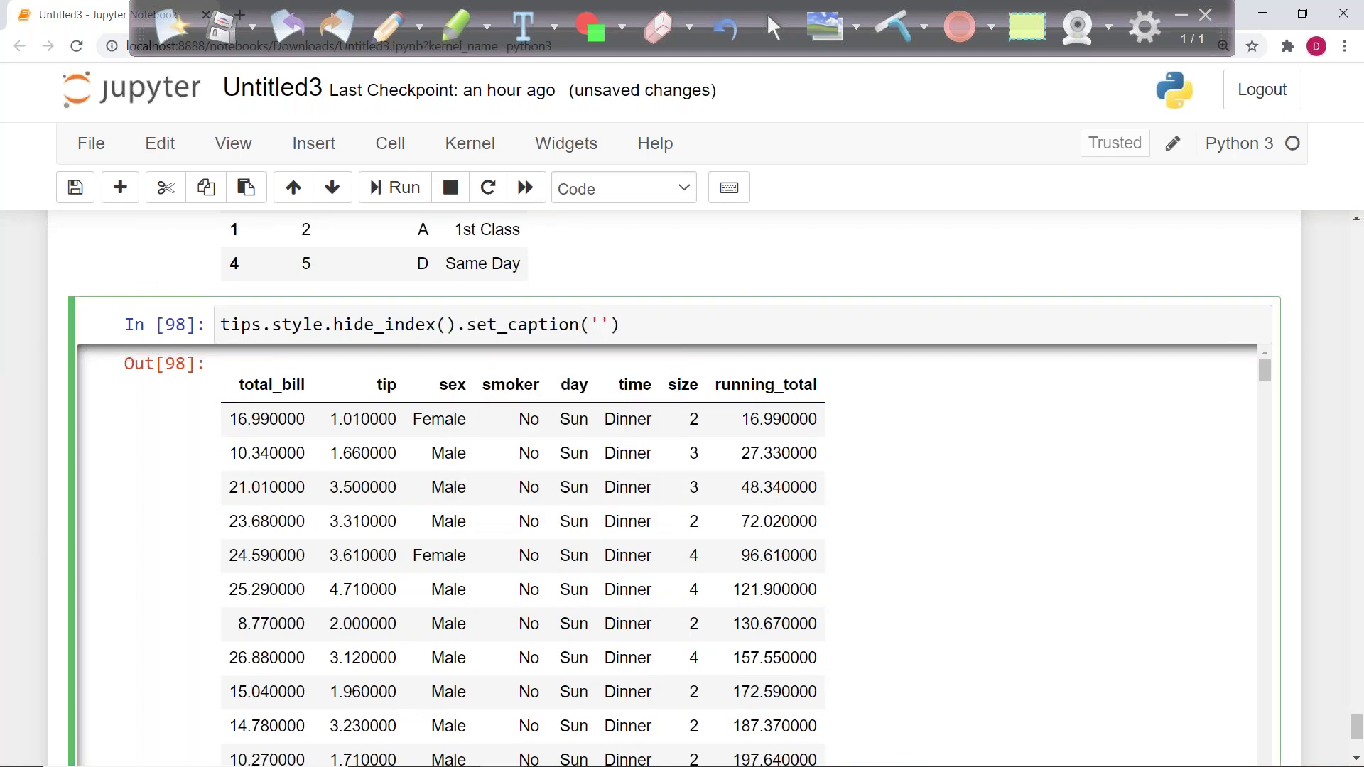
pyautogui.write('This s')
pyautogui.press('BackSpace')
pyautogui.write('is my tips a')
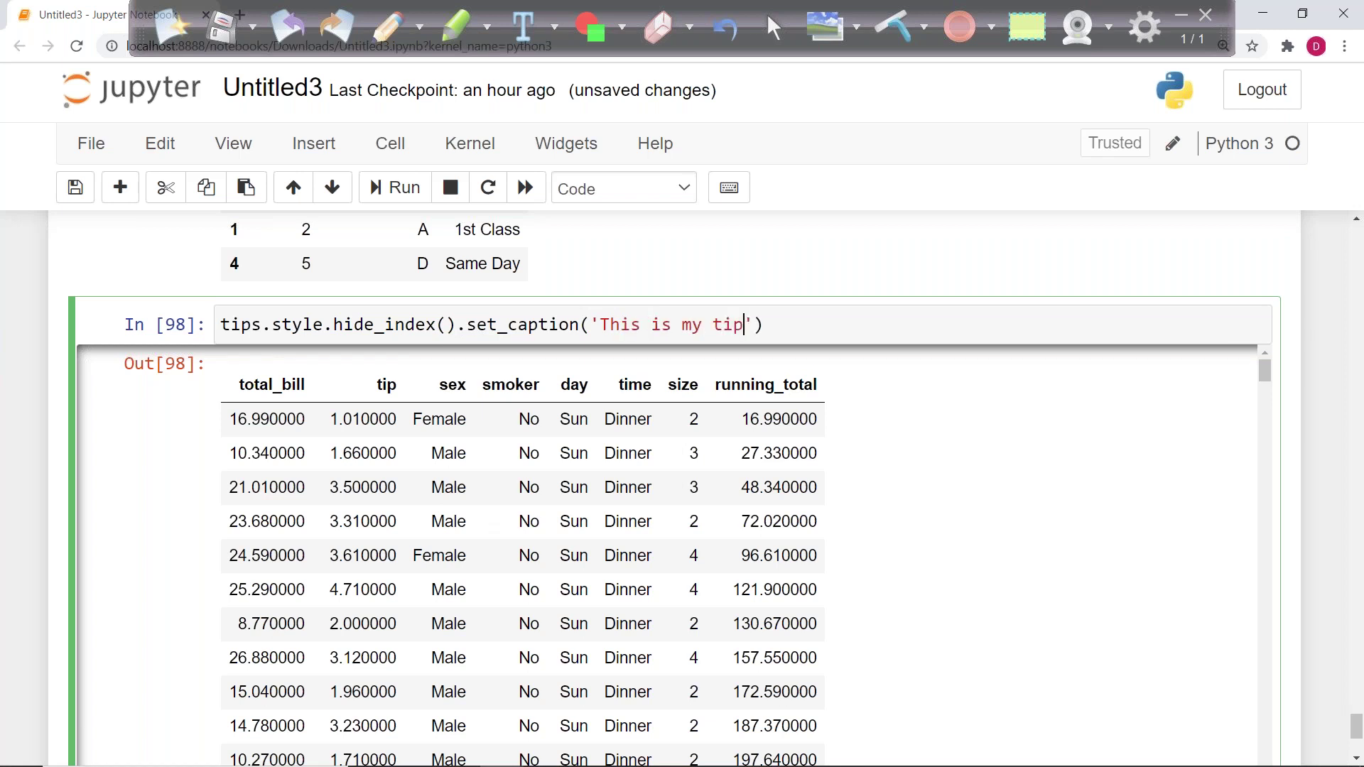
pyautogui.press('BackSpace')
pyautogui.write('data')
pyautogui.hotkey('ctrl', 'Return')
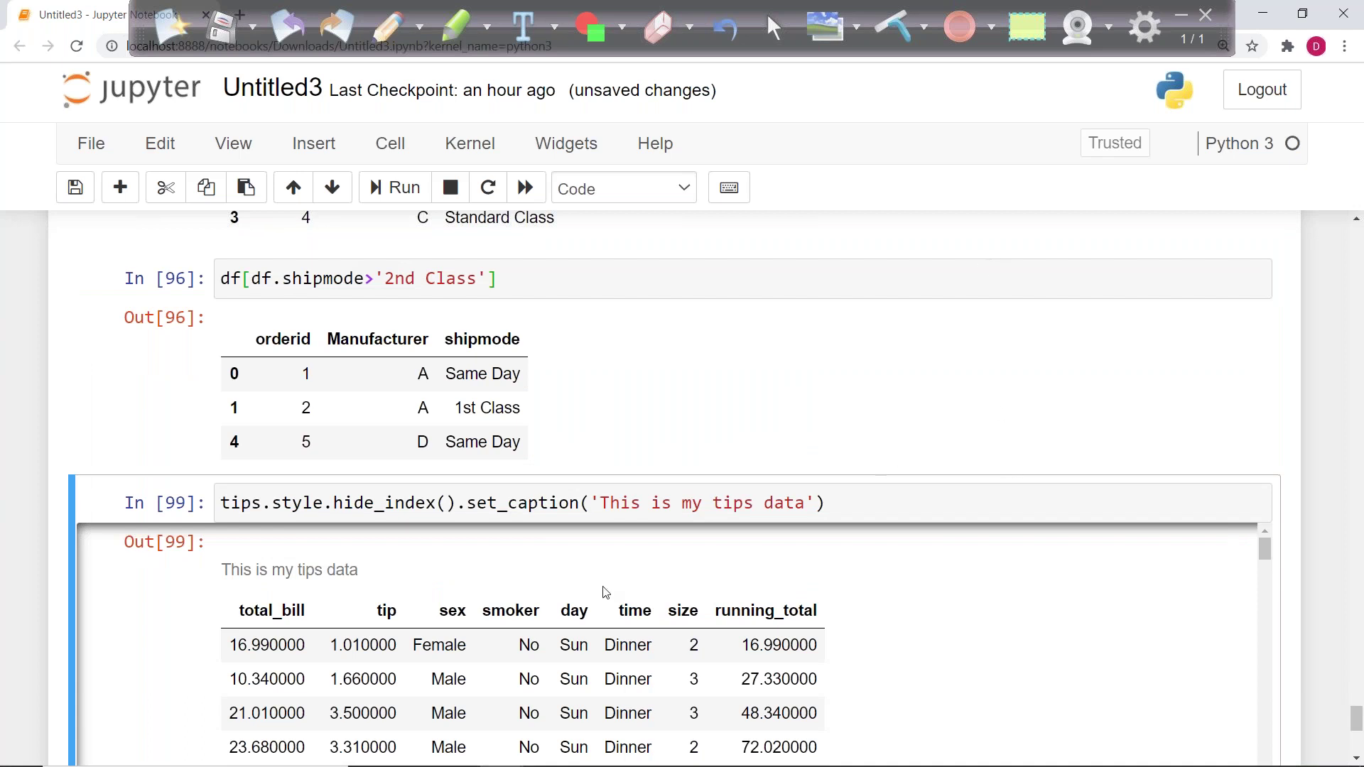
pyautogui.moveTo(353, 564); pyautogui.dragTo(259, 570)
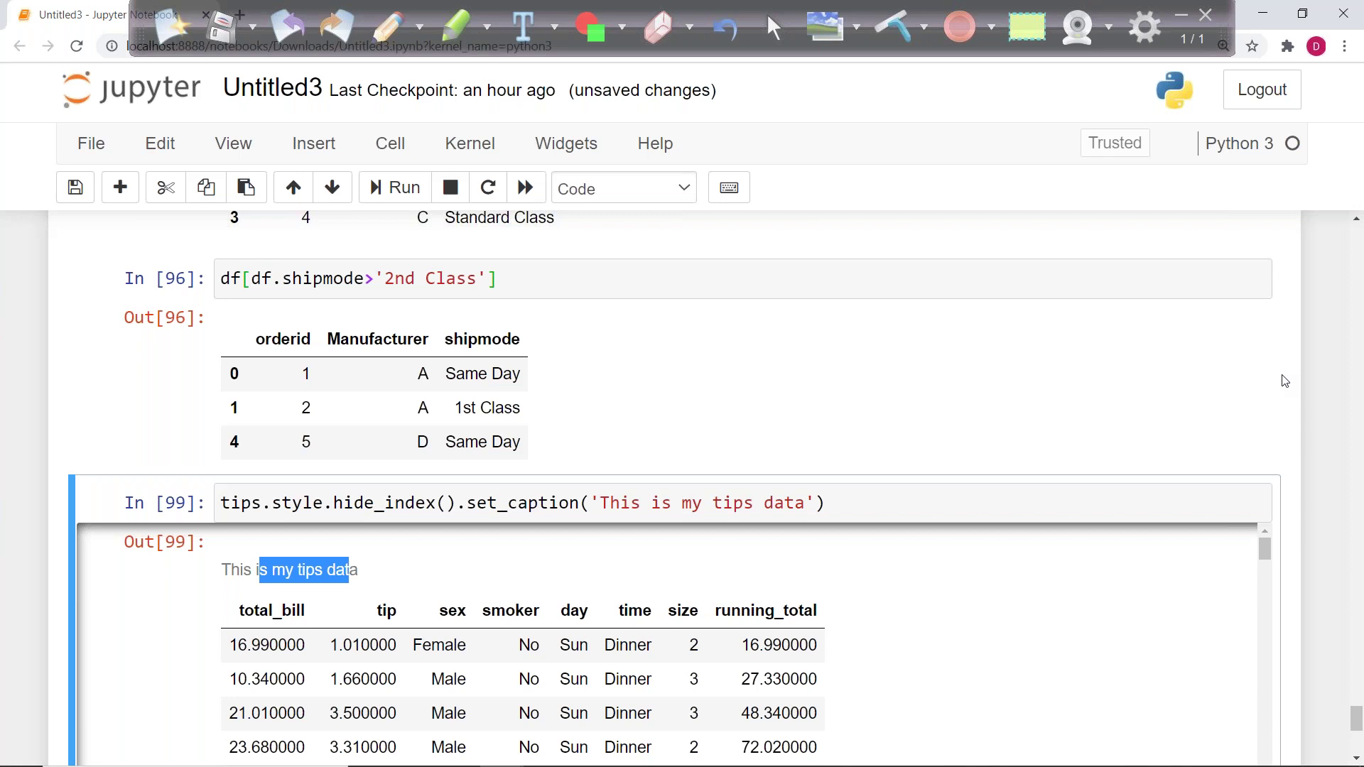
# Step: Display the unstyled tips DataFrame by running tips in the empty cell below the captioned table
pyautogui.click(598, 512)
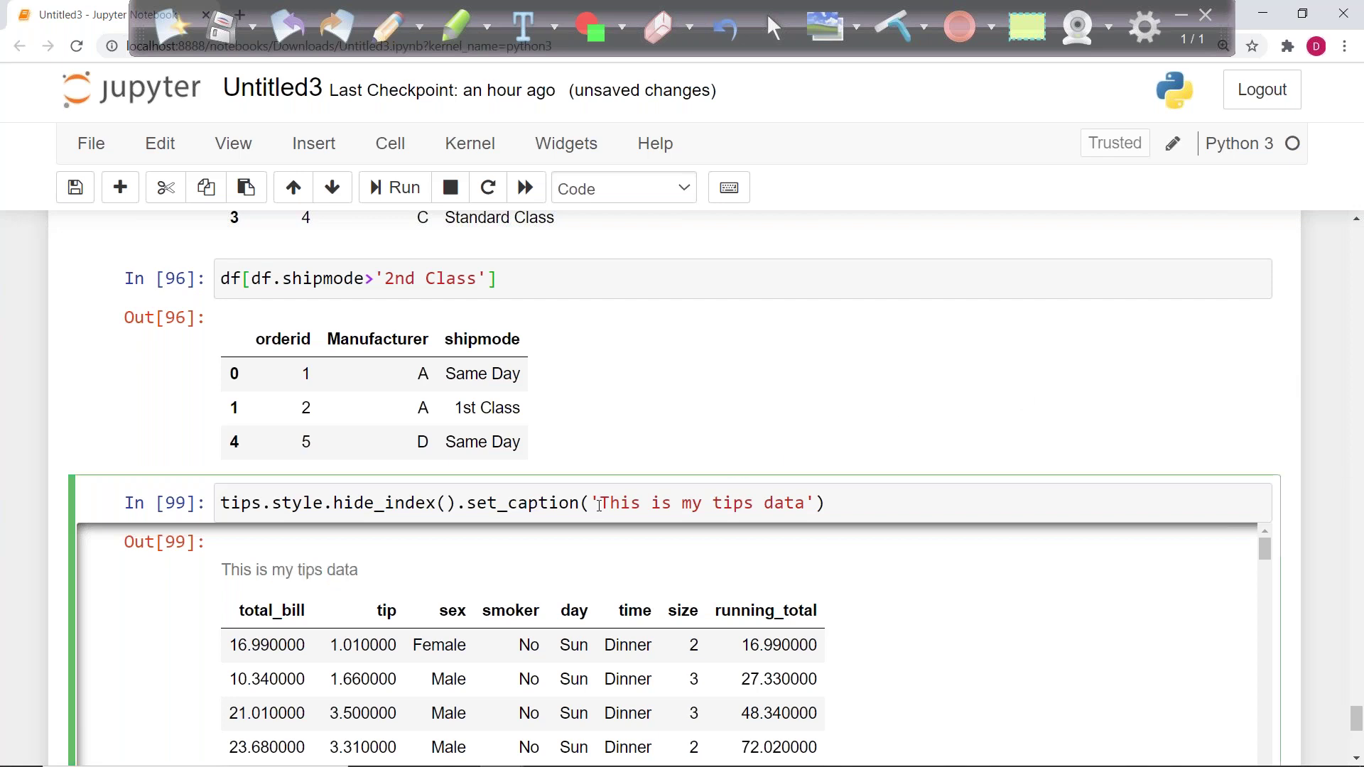
pyautogui.hotkey('shift', 'Return')
pyautogui.click(370, 502)
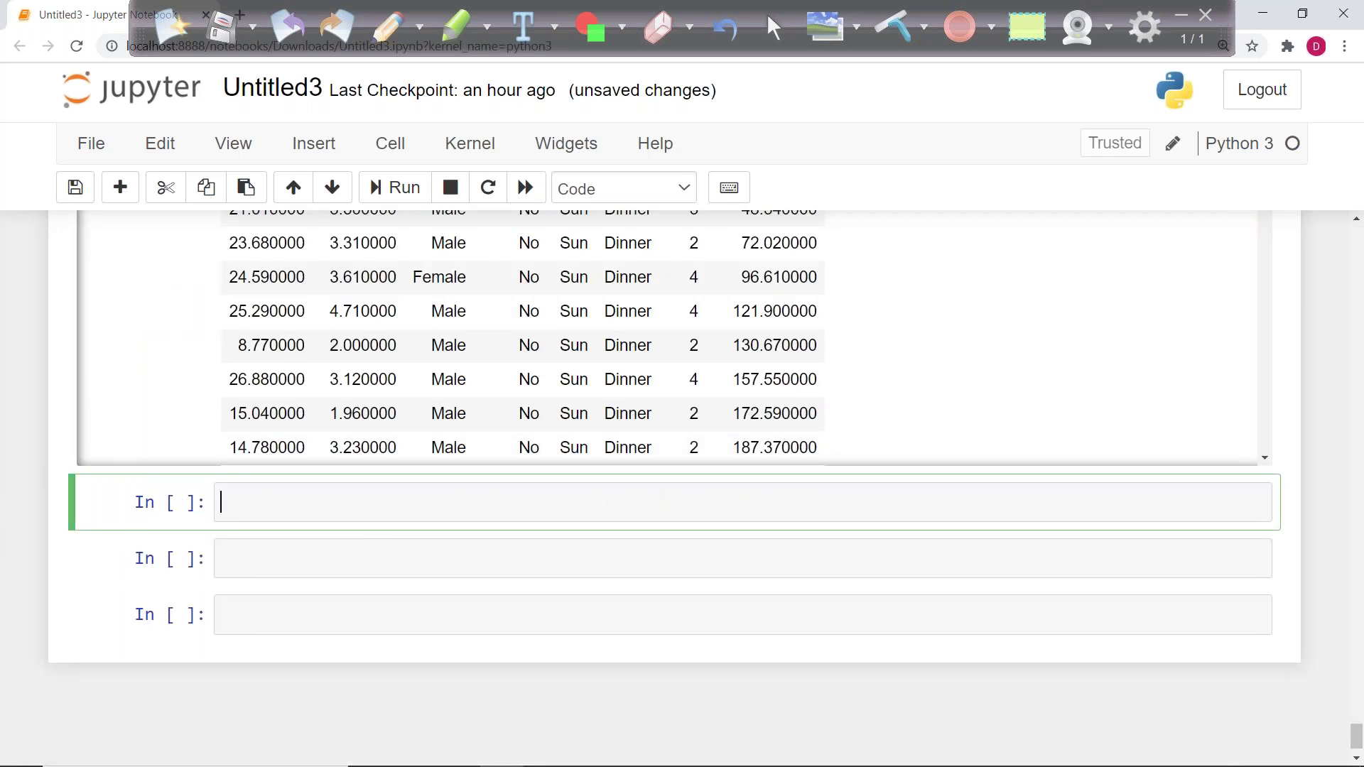
pyautogui.write('tips')
pyautogui.hotkey('shift', 'Return')
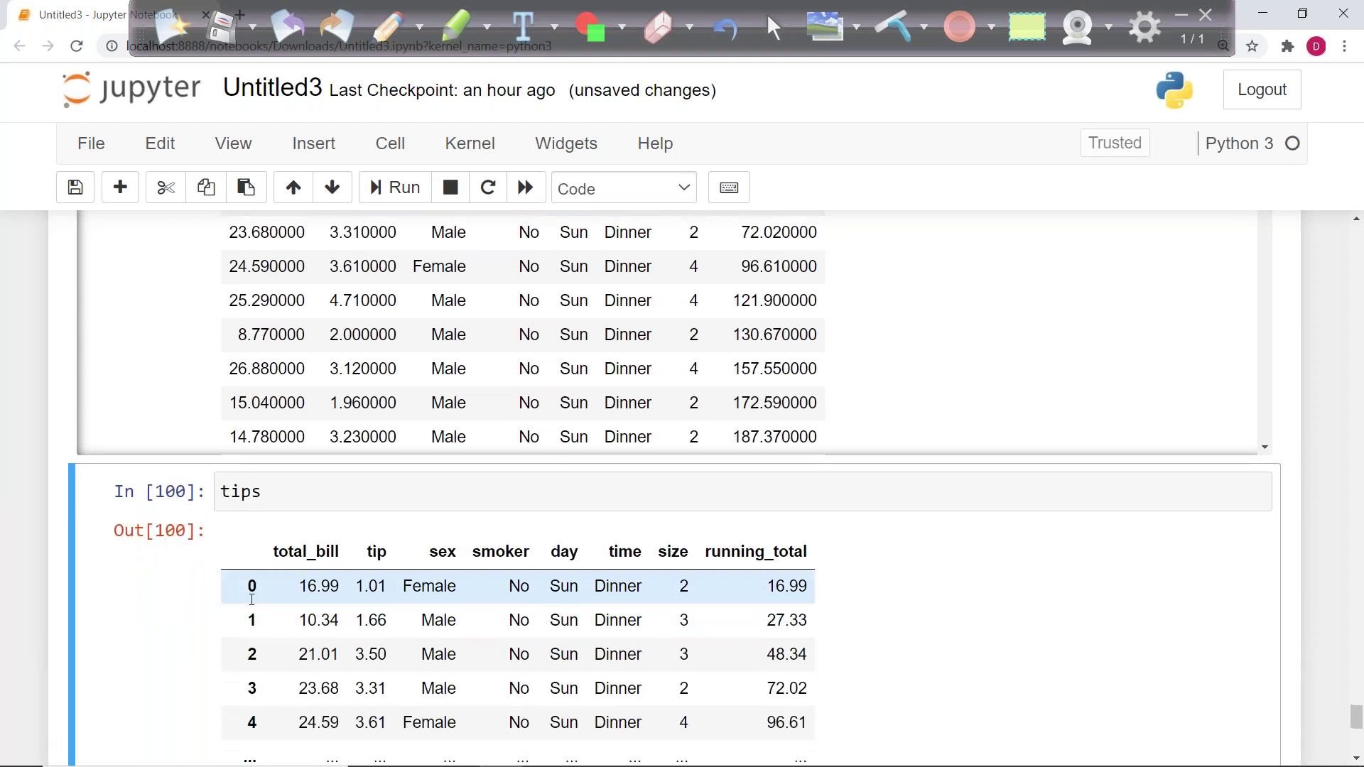
pyautogui.scroll(-2, 252, 583)
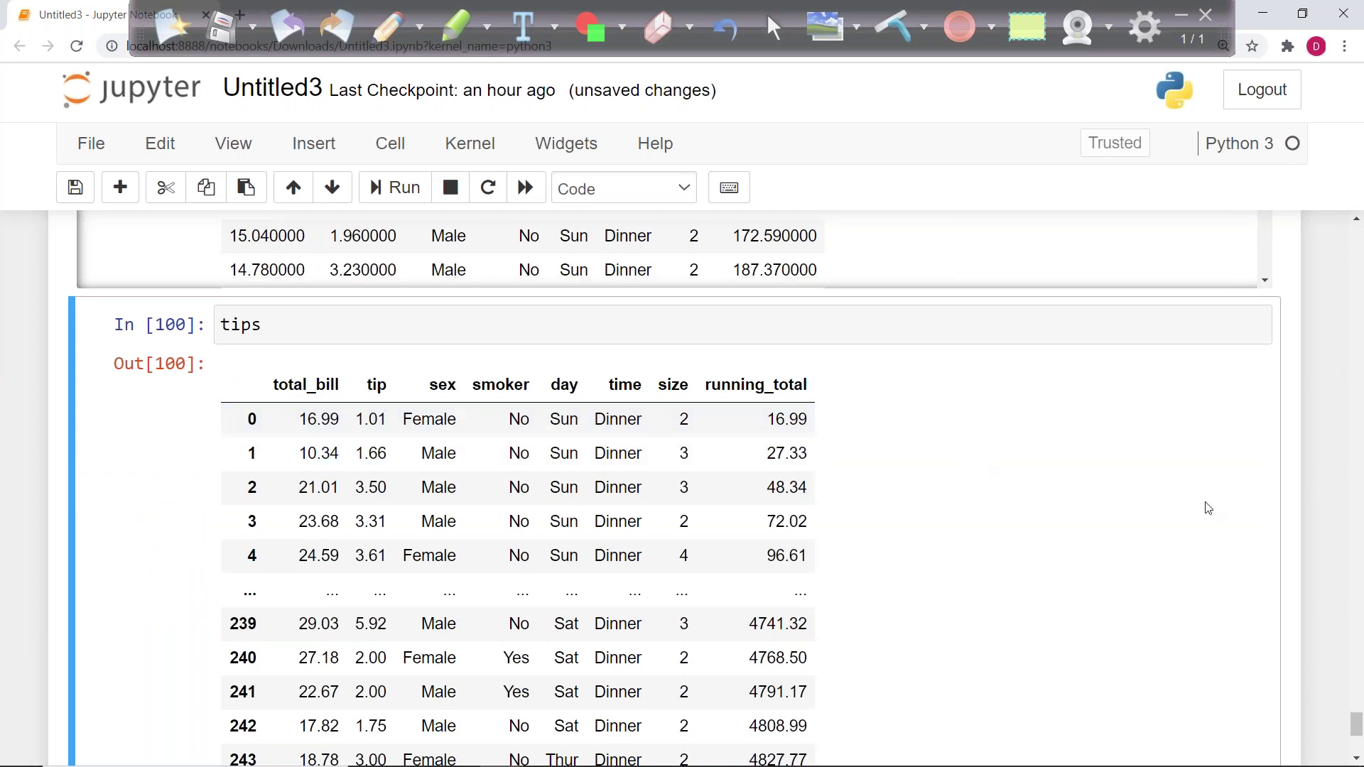
# Step: Add empty cells below the tips output and start a dictionary named dict mapping 'total_bill' to the format '${:.2f}'
pyautogui.click(263, 328)
pyautogui.hotkey('shift', 'Return')
pyautogui.hotkey('shift', 'Return')
pyautogui.click(351, 480)
pyautogui.write('dict =')
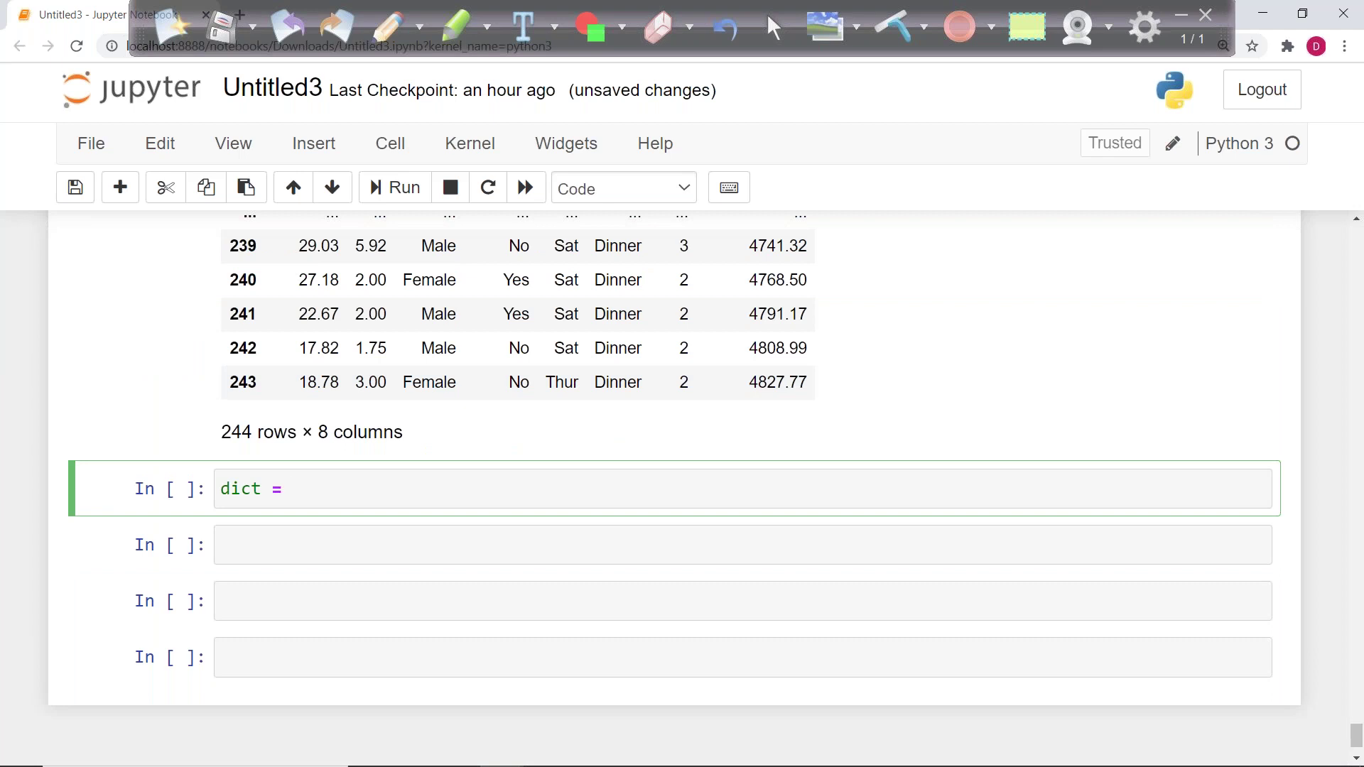
pyautogui.write(" {'total_bill':'${:")
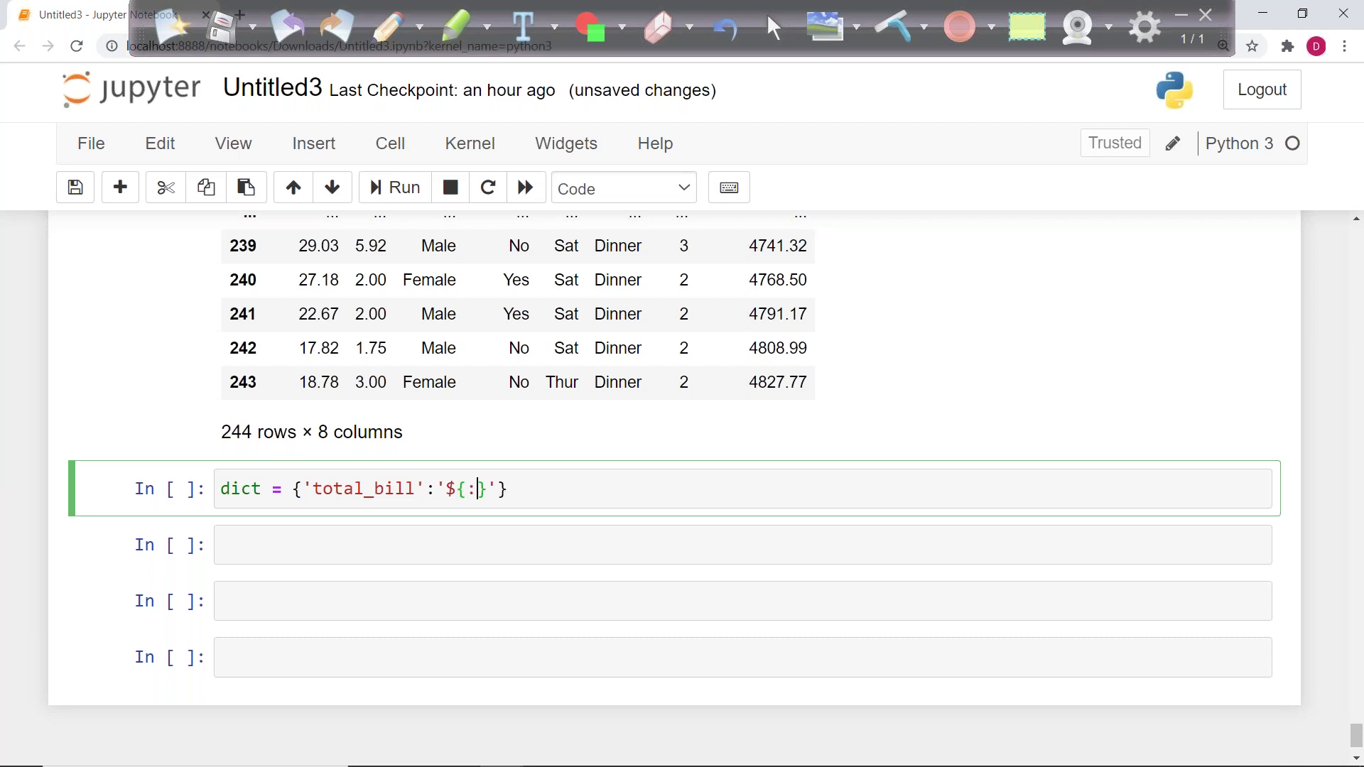
pyautogui.write('.2')
pyautogui.write('f')
# Step: Add a 'tip' entry with the format '${:.2f}' to the dictionary and run the cell
pyautogui.write("', ")
pyautogui.write("'tip'")
pyautogui.write(":'$'")
pyautogui.write('{:')
pyautogui.write(',')
pyautogui.write('2f')
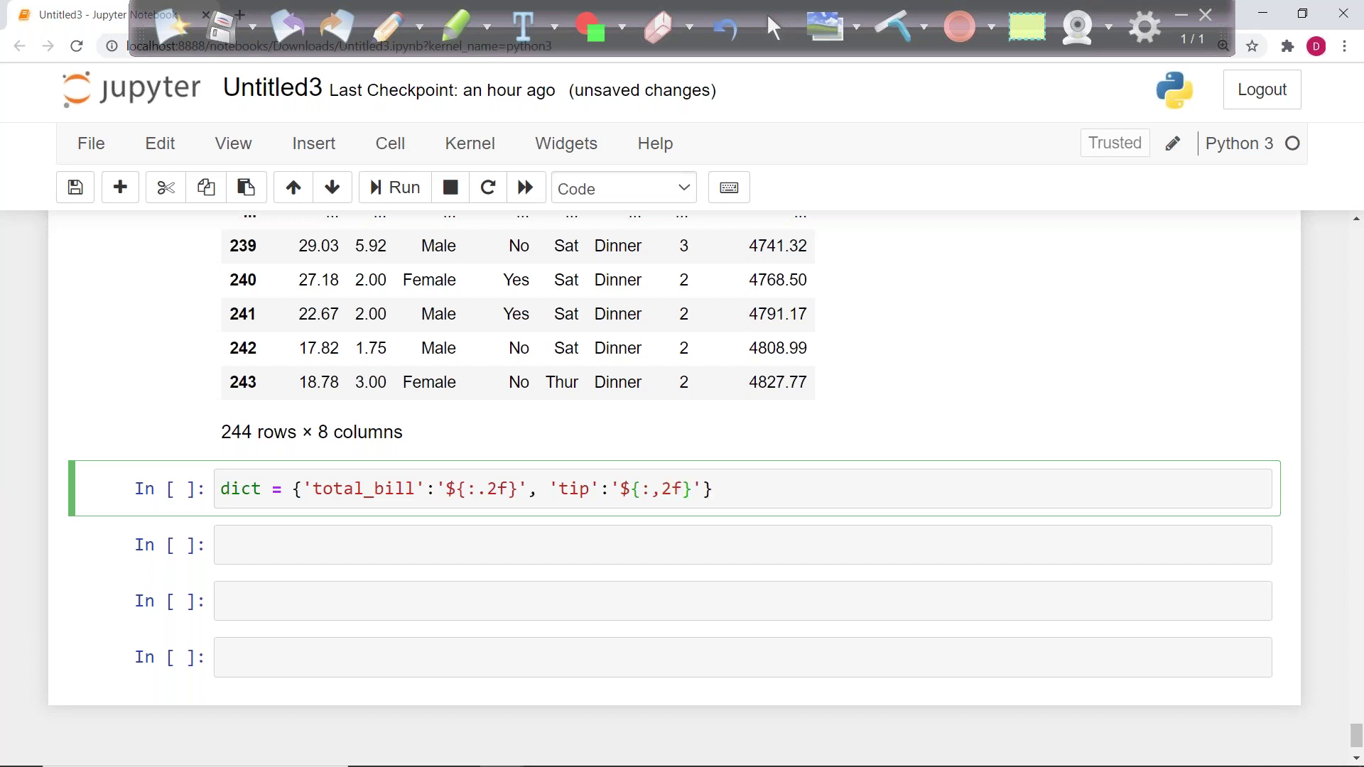
pyautogui.click(665, 488)
pyautogui.press('BackSpace')
pyautogui.write('.')
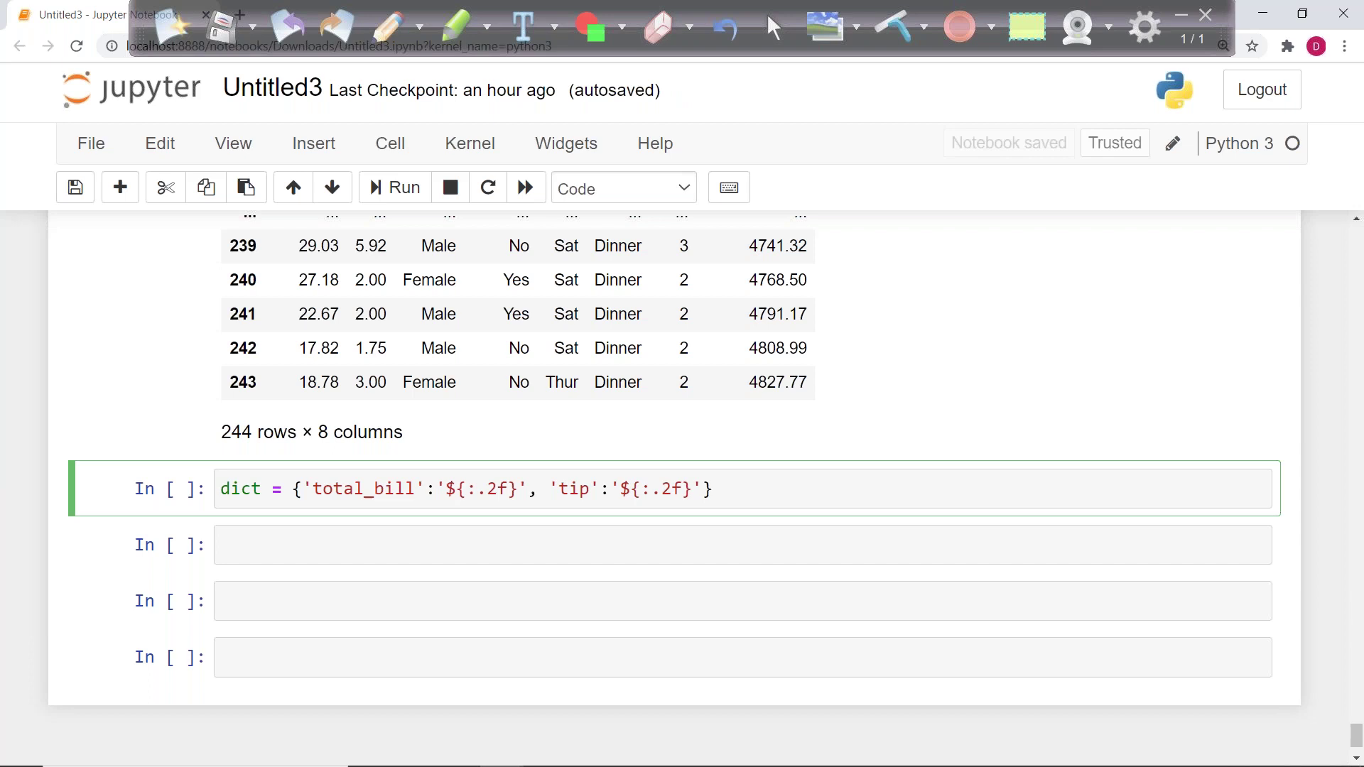
pyautogui.hotkey('ctrl', 'Return')
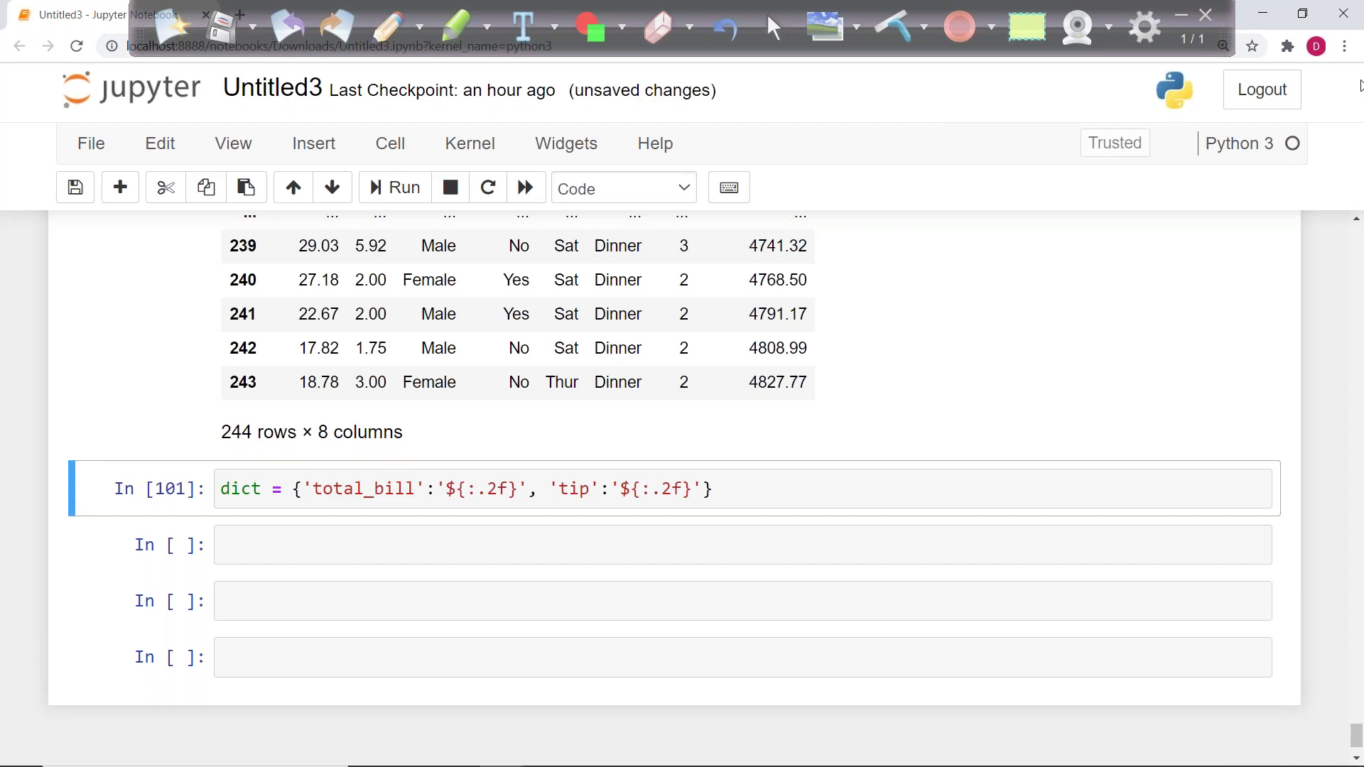
# Step: Apply the dictionary's formats by running tips.style.format(dict) in the next cell, and check the total_bill and tip columns
pyautogui.click(389, 532)
pyautogui.write('tips')
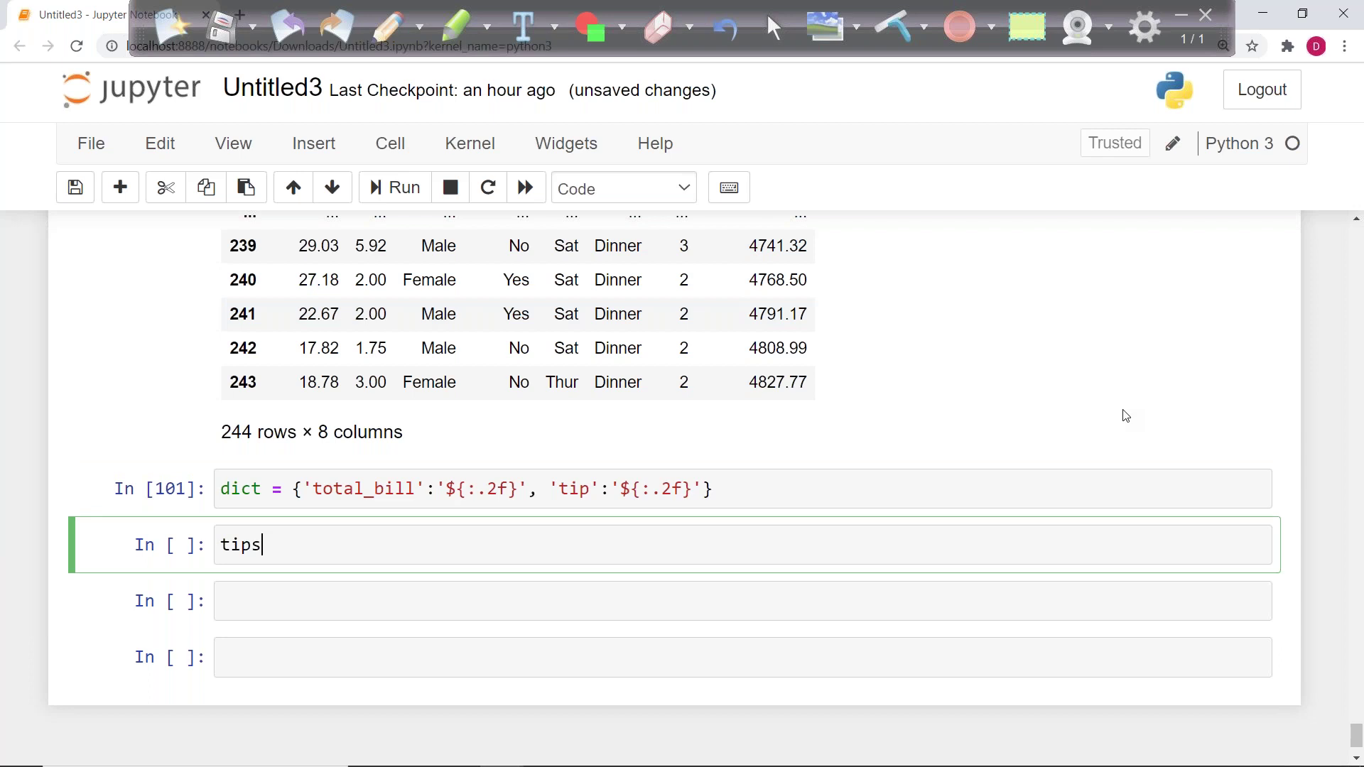
pyautogui.write('.st')
pyautogui.press('Tab')
pyautogui.press('Return')
pyautogui.write('.format(')
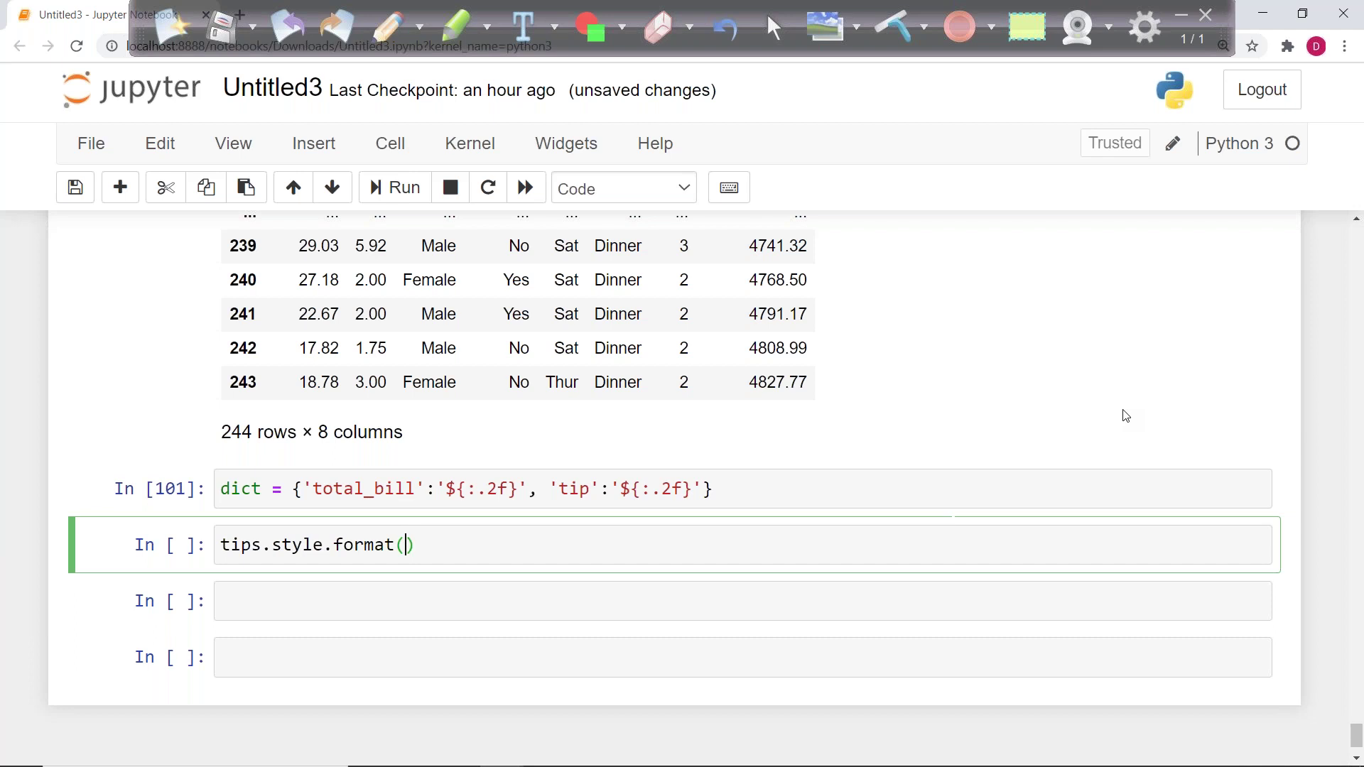
pyautogui.write('dict')
pyautogui.hotkey('ctrl', 'Return')
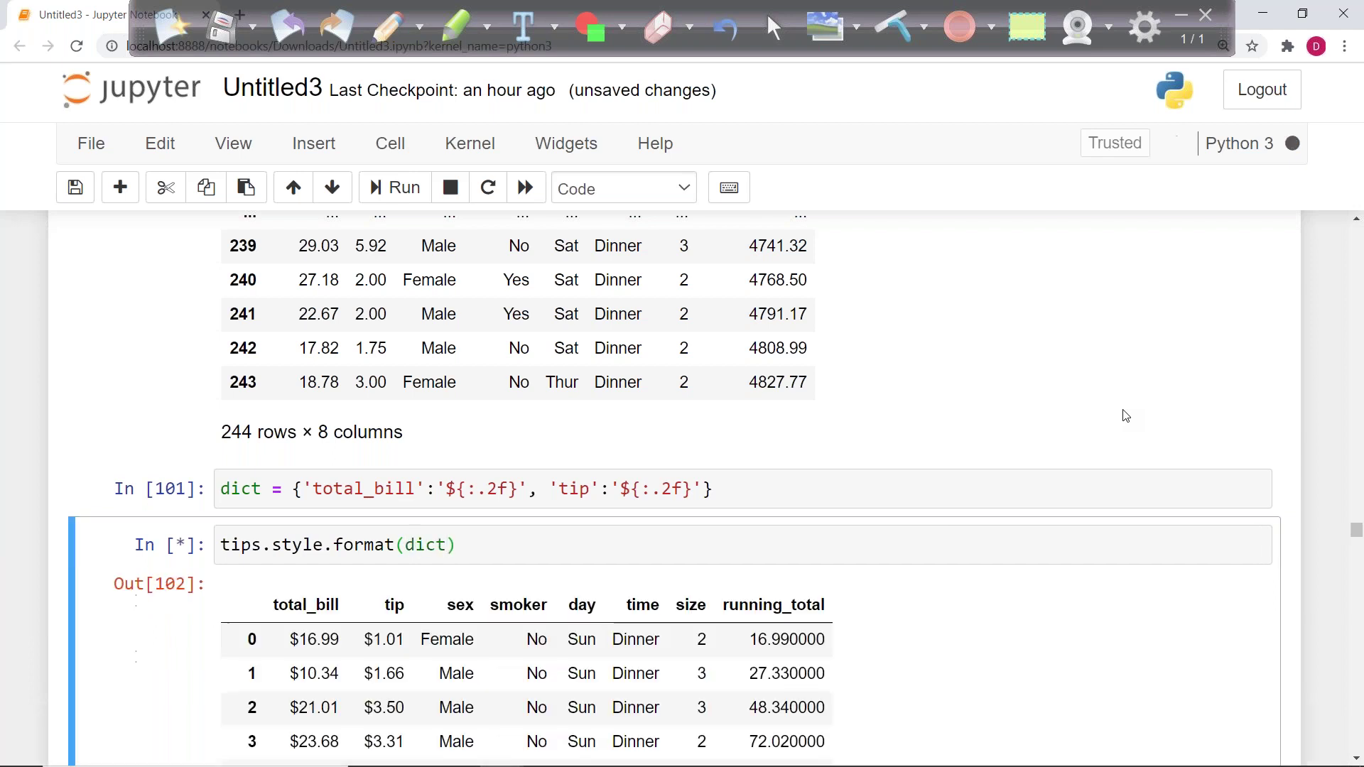
pyautogui.scroll(-4, 91, 452)
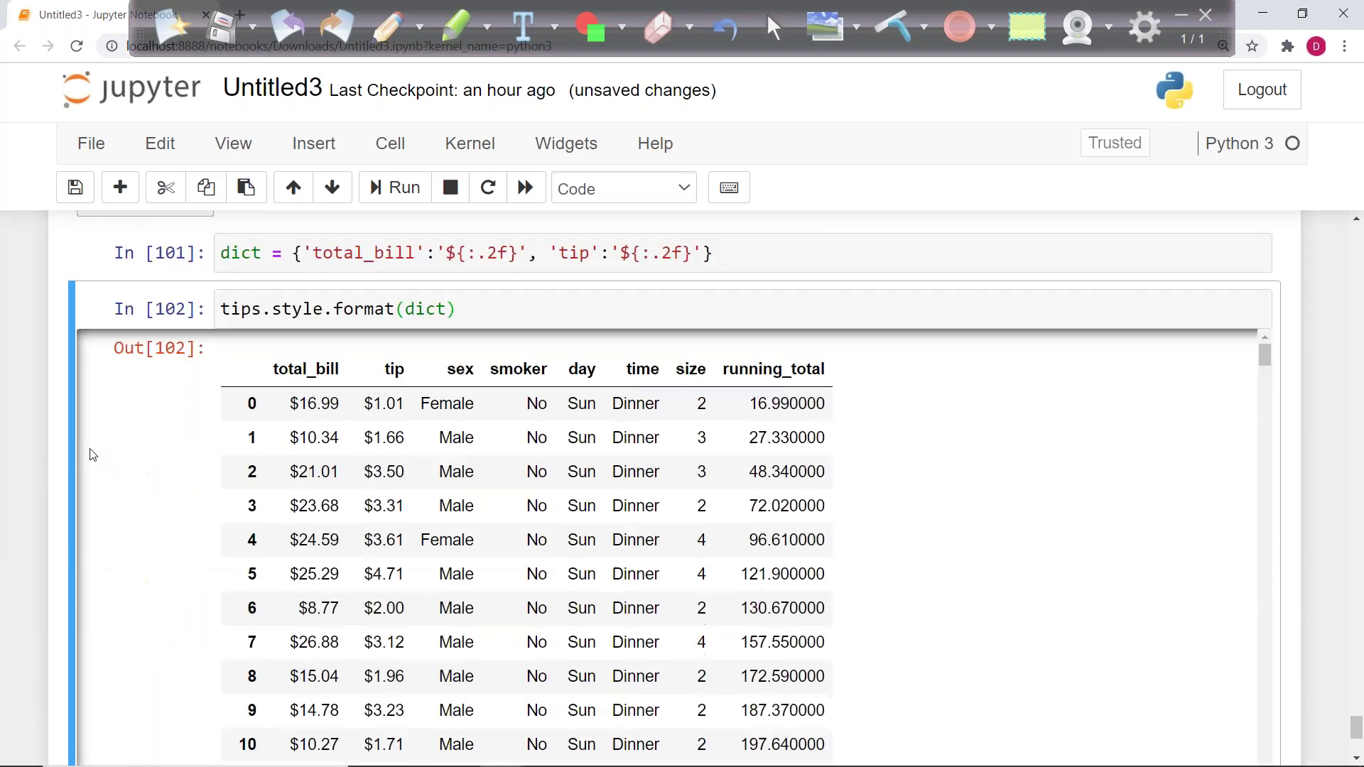
pyautogui.moveTo(284, 379); pyautogui.dragTo(332, 377)
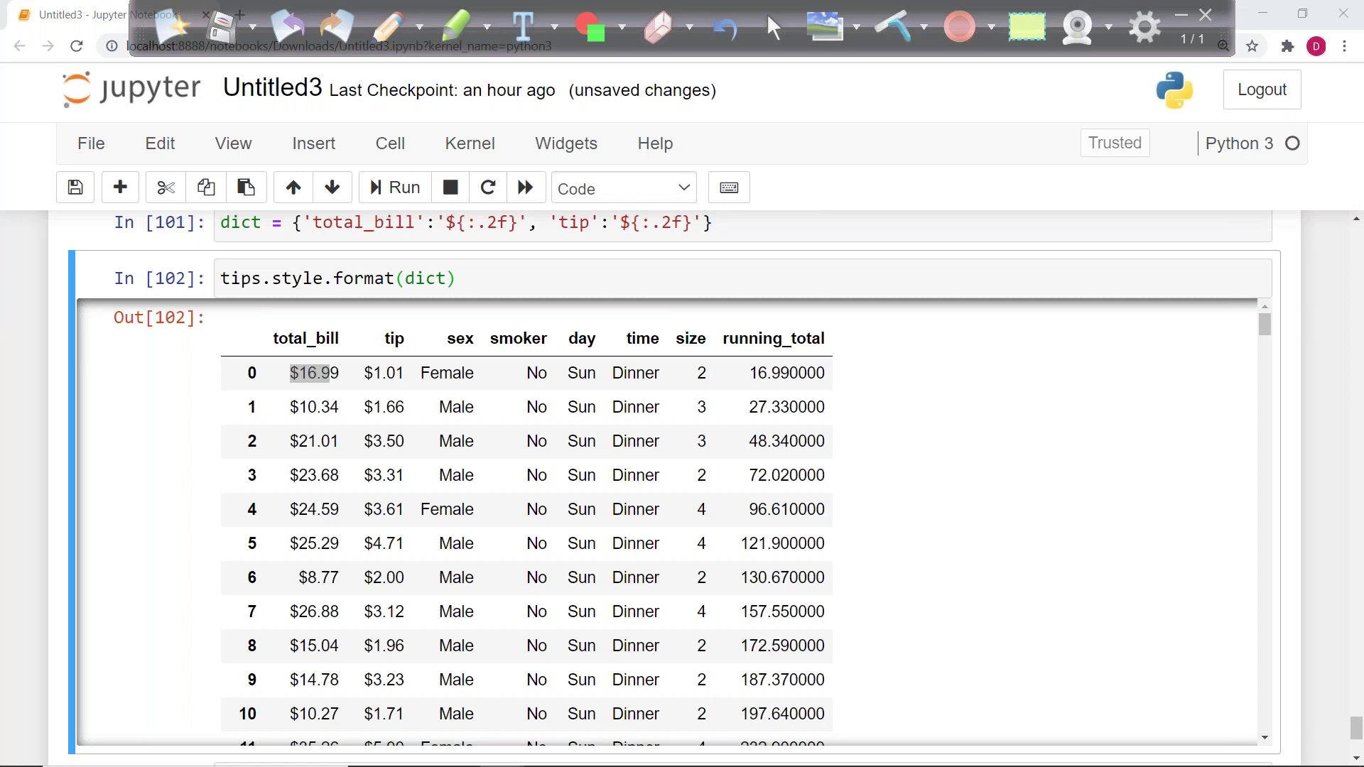
# Step: Add two empty cells below the formatted tips output and activate the first one for editing
pyautogui.click(390, 282)
pyautogui.hotkey('shift', 'Return')
pyautogui.hotkey('shift', 'Return')
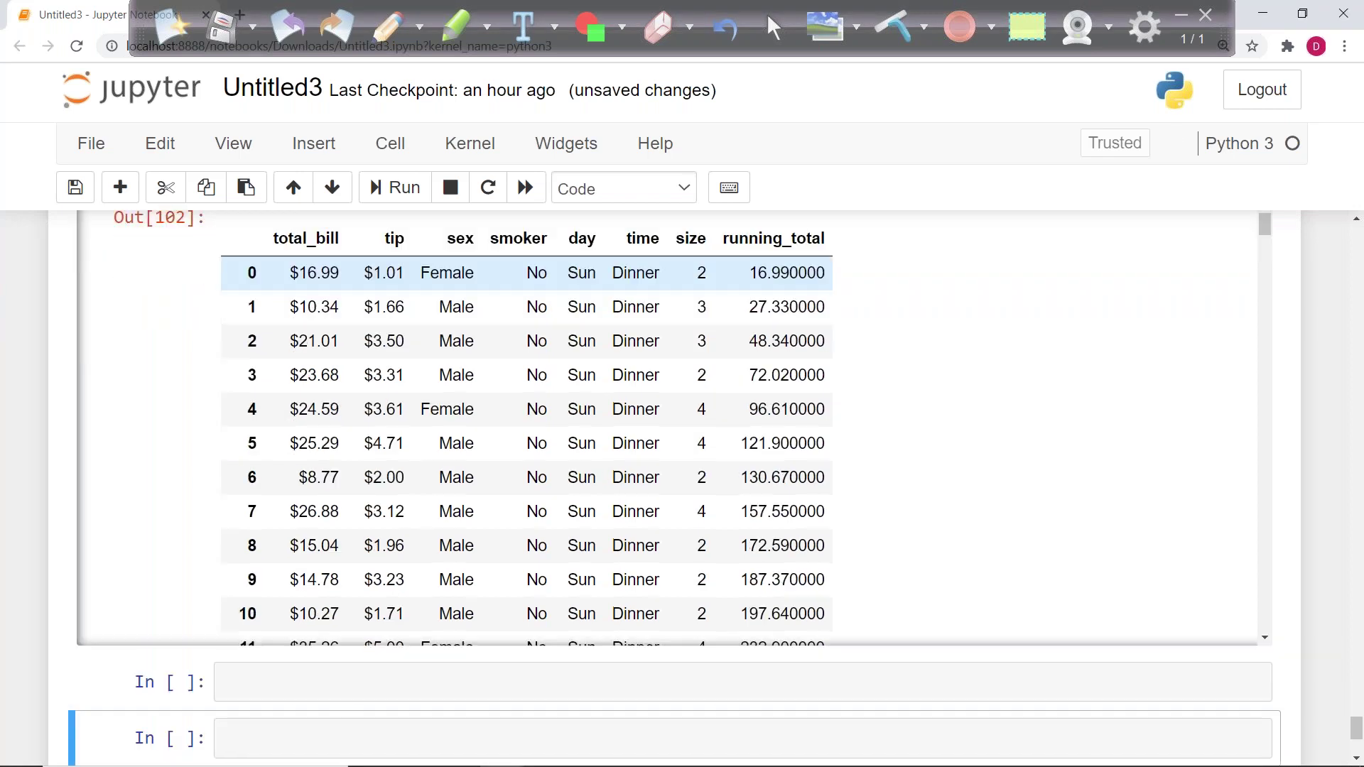
pyautogui.scroll(-10, 137, 624)
pyautogui.click(258, 407)
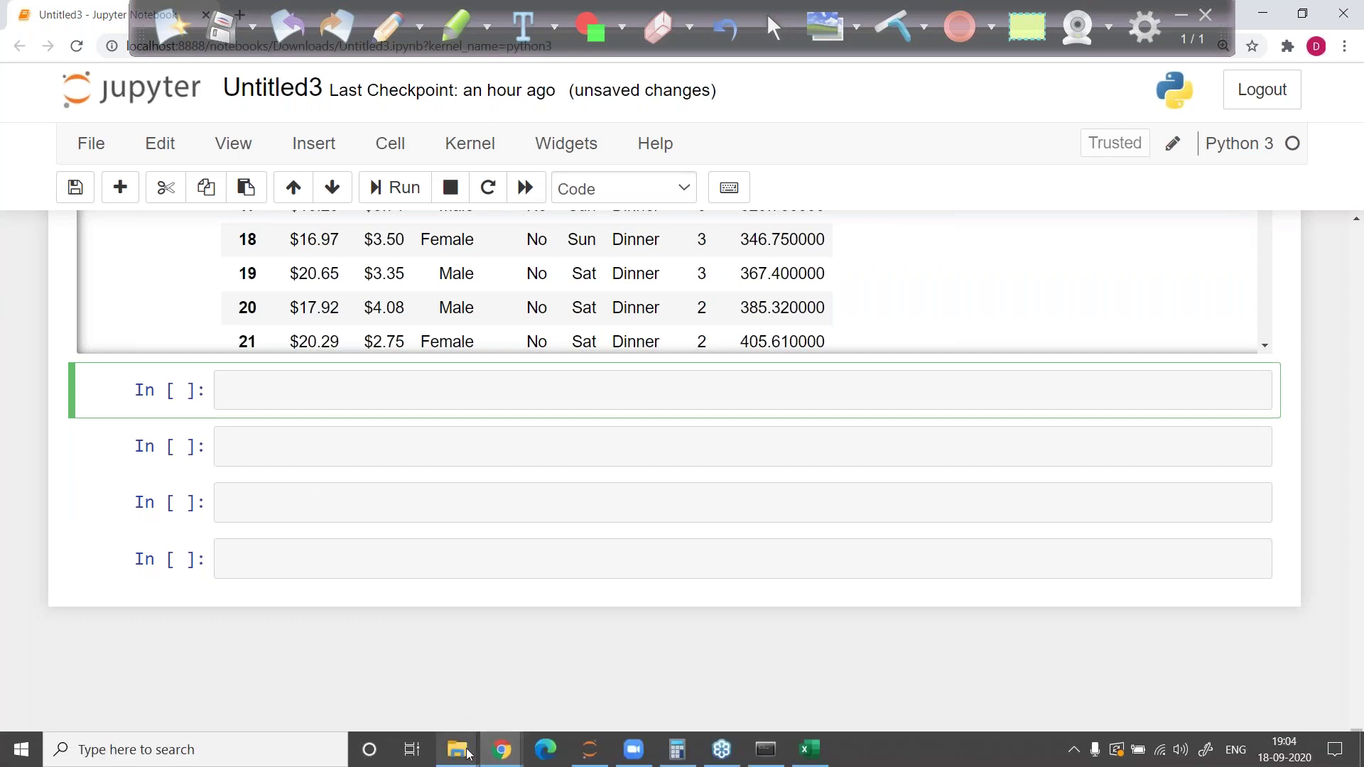
# Step: Switch to the Multiple Files folder in File Explorer and open the tips1 CSV file in Excel
pyautogui.moveTo(466, 752)
pyautogui.click(502, 685)
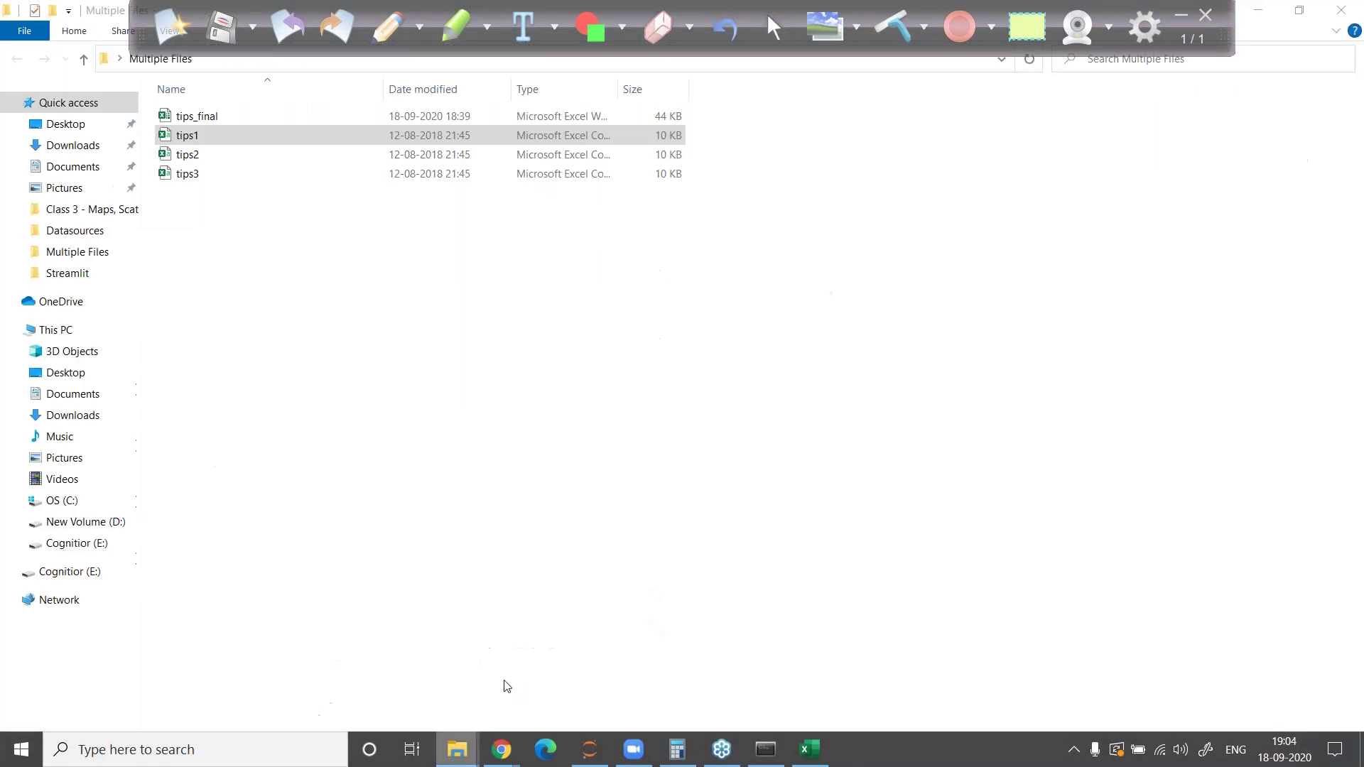
pyautogui.doubleClick(187, 135)
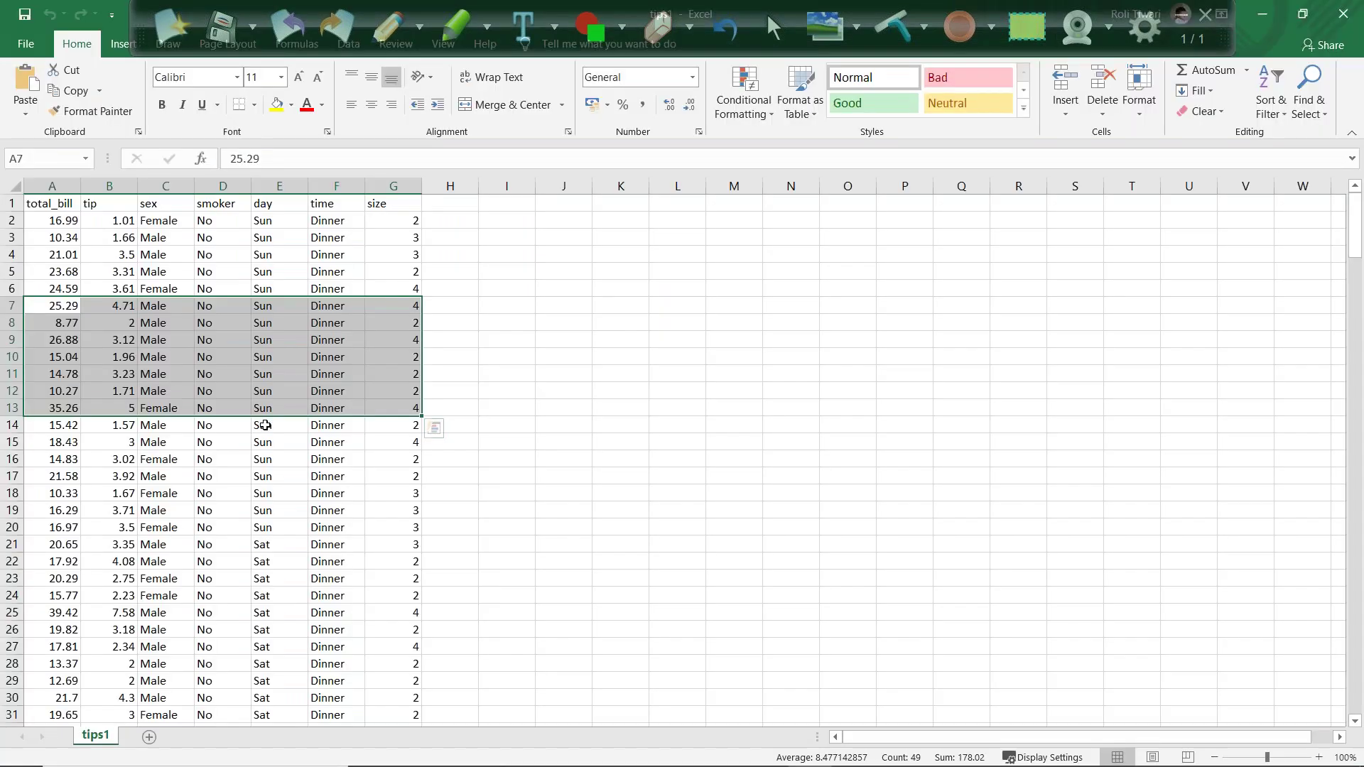
pyautogui.click(262, 428)
# Step: Clear all tips1 data in columns A to G from row 9 down to the last row
pyautogui.click(39, 338)
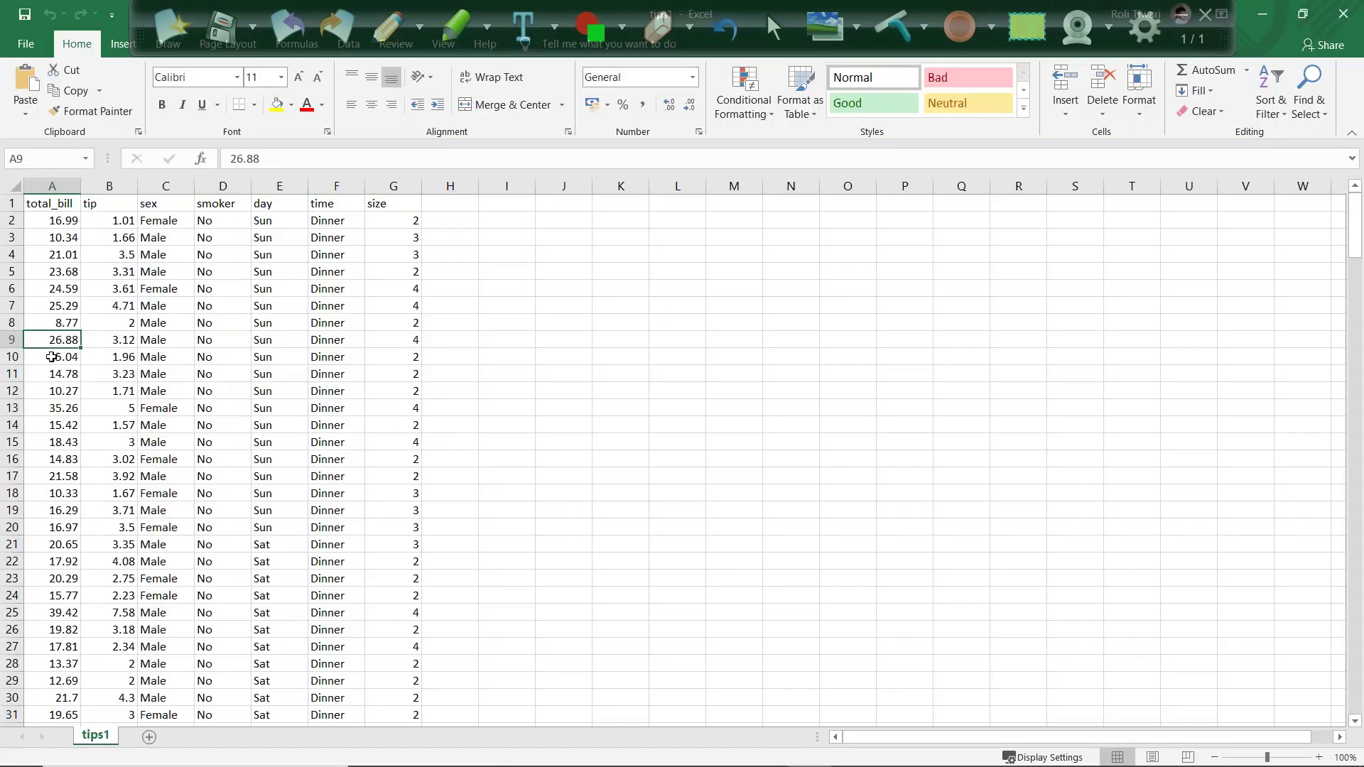
pyautogui.hotkey('shift', 'Right')
pyautogui.hotkey('shift', 'Right')
pyautogui.hotkey('shift', 'Right')
pyautogui.hotkey('shift', 'Right')
pyautogui.hotkey('shift', 'Right')
pyautogui.hotkey('shift', 'Right')
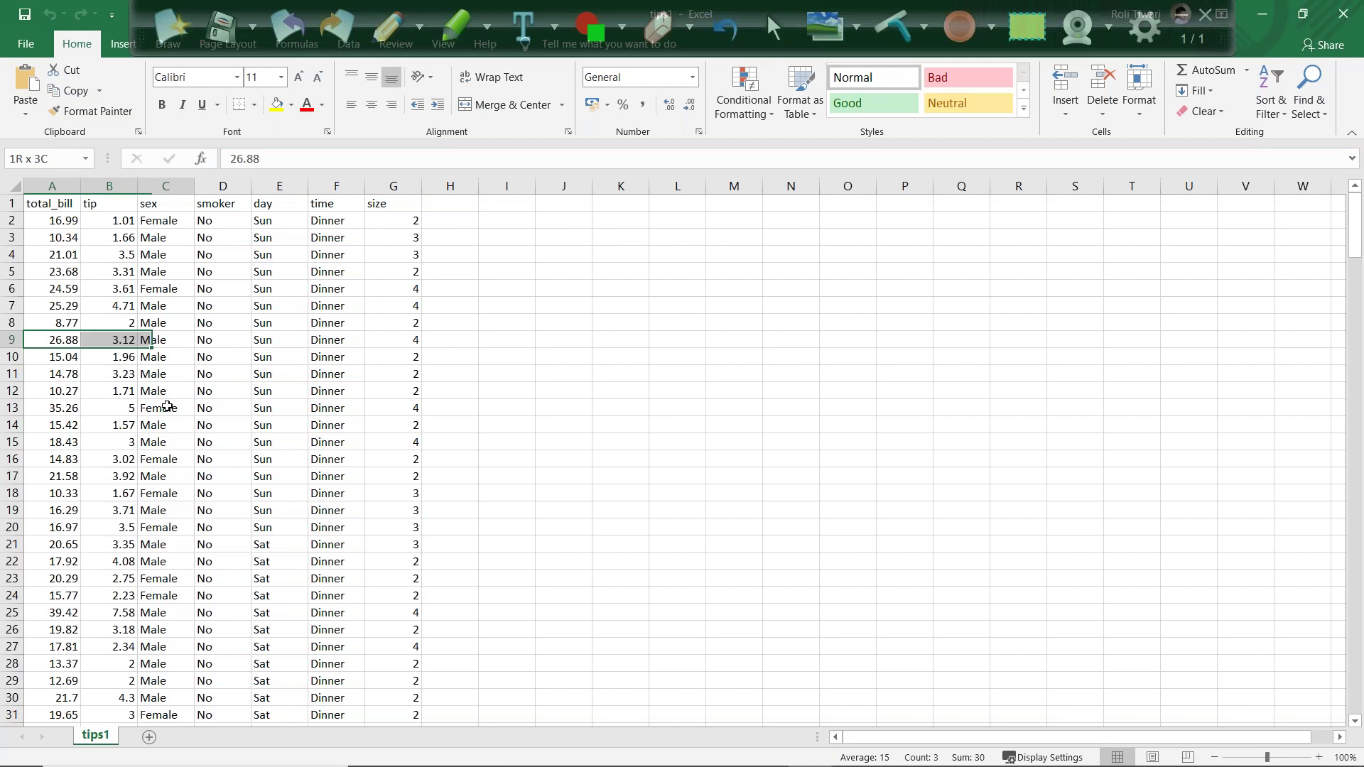
pyautogui.hotkey('ctrl', 'shift', 'Down')
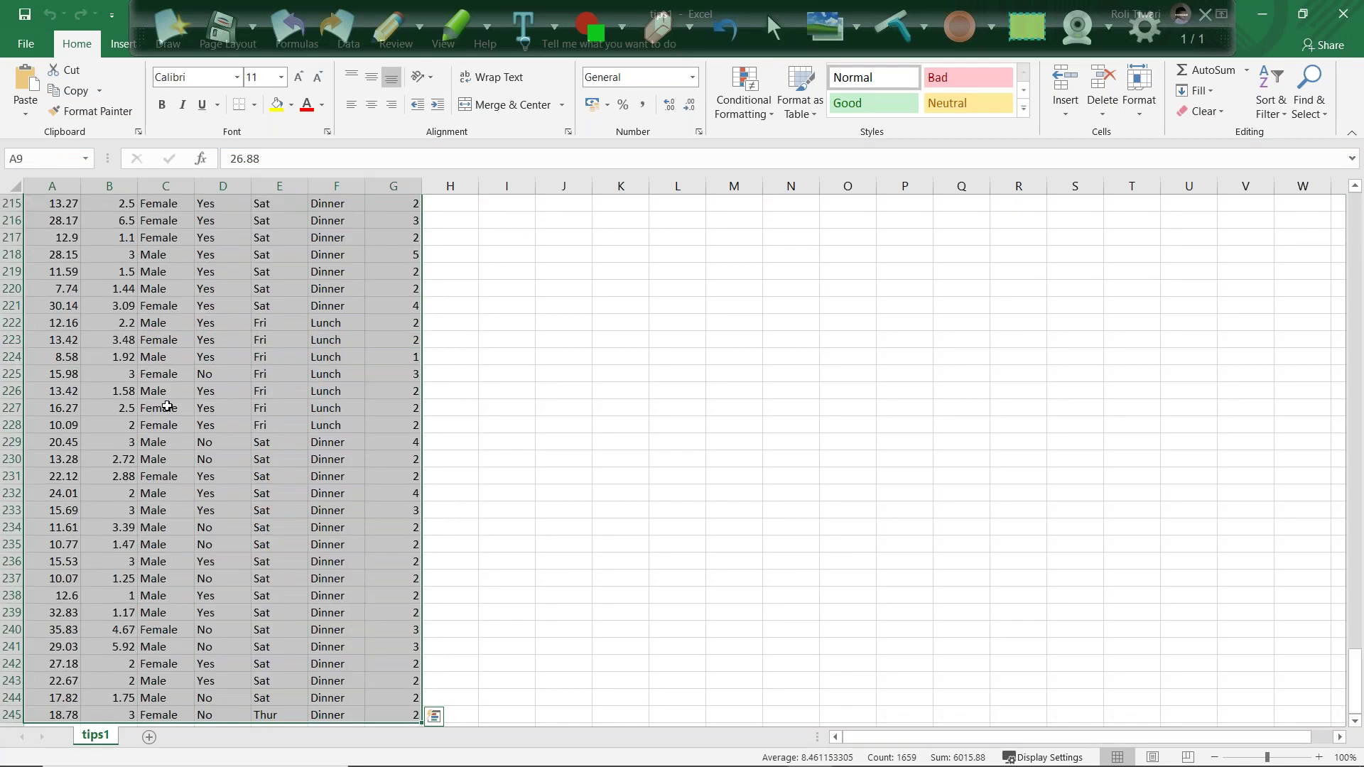
pyautogui.press('Delete')
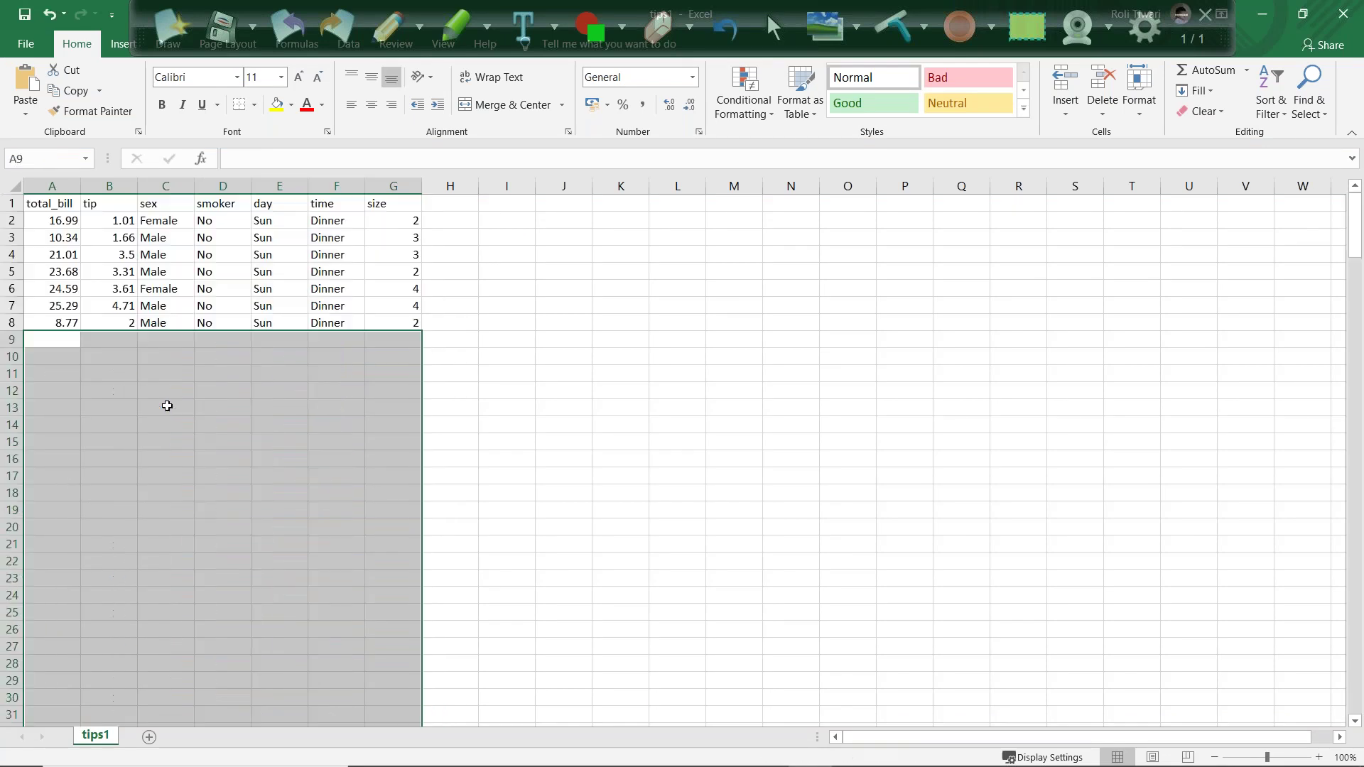
# Step: Save and close the shortened tips1 file, then reopen it briefly to check its contents and close it again
pyautogui.hotkey('ctrl', 'Home')
pyautogui.hotkey('ctrl', 's')
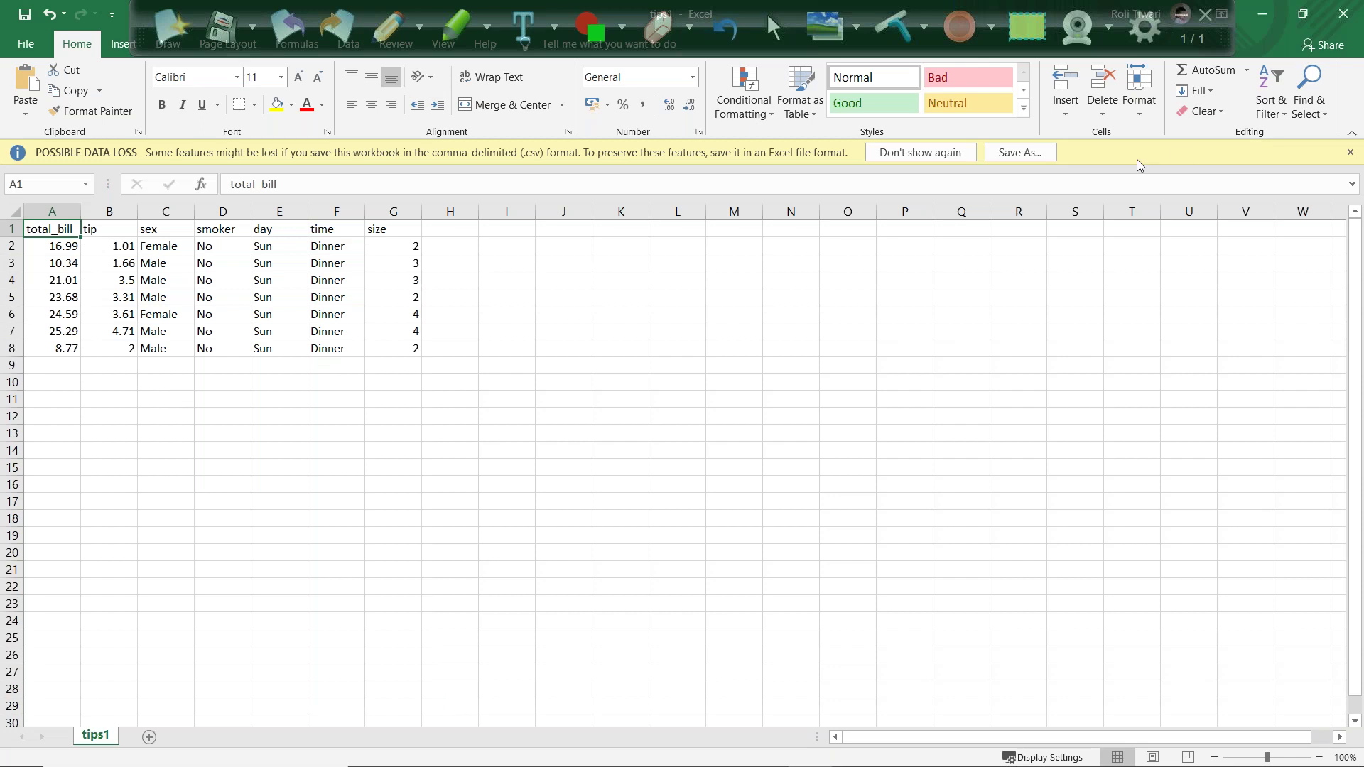
pyautogui.click(1342, 13)
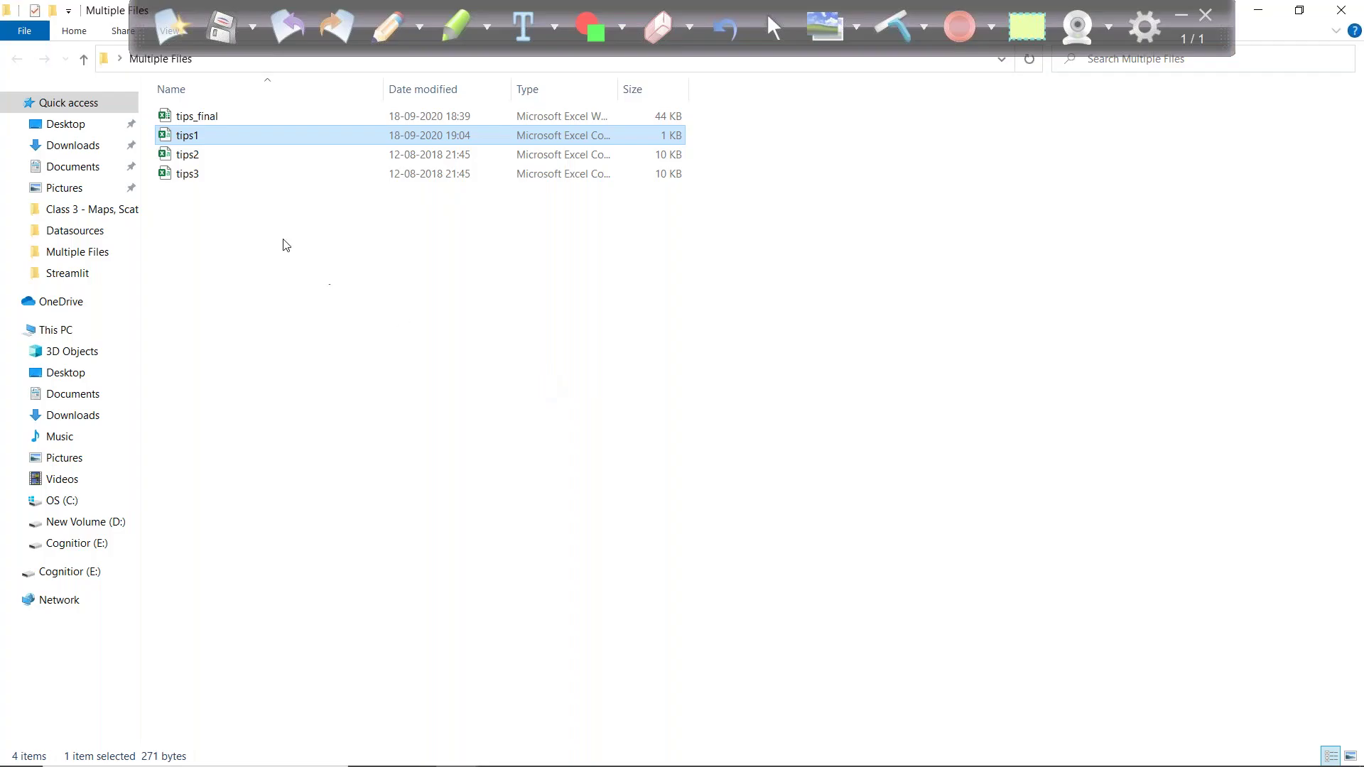
pyautogui.doubleClick(194, 140)
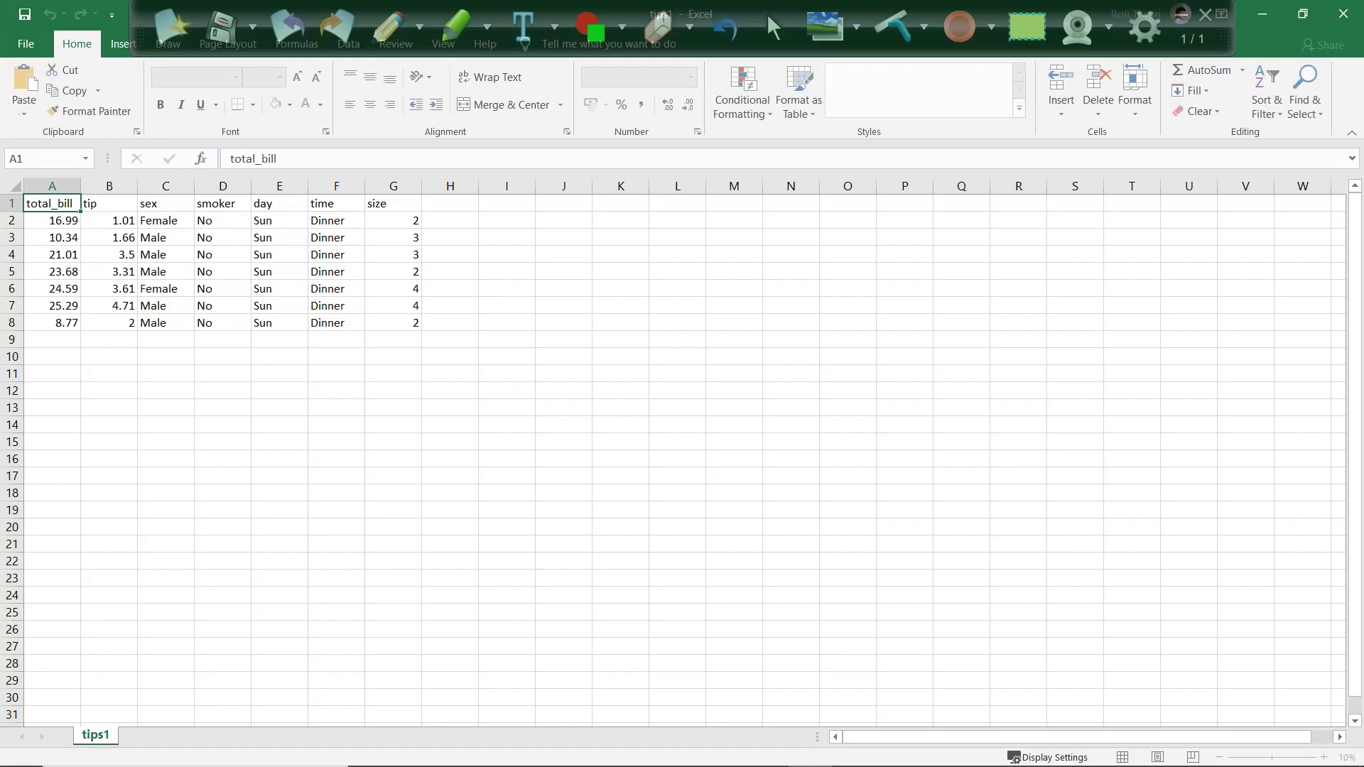
pyautogui.click(1342, 13)
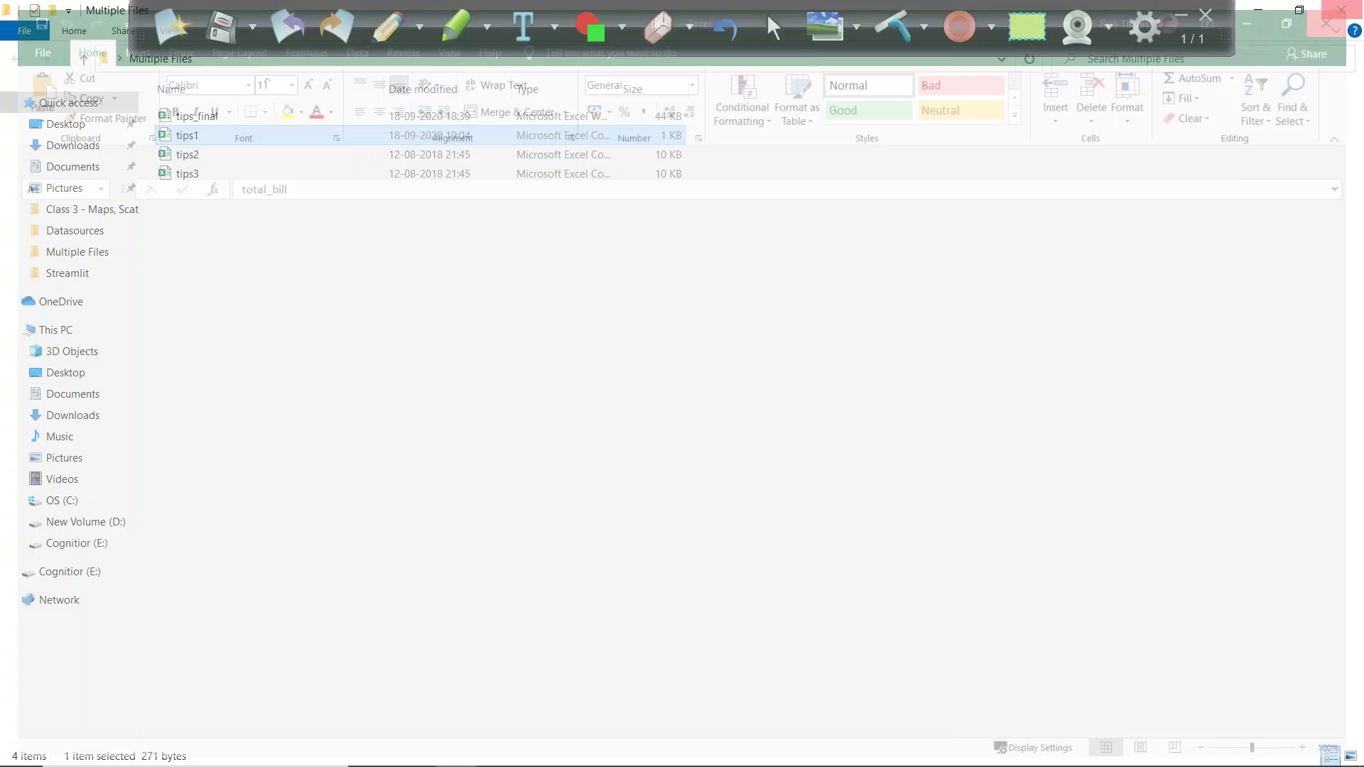
# Step: Switch back to the Jupyter notebook and run pd.read_csv('tips1.csv') in the active empty cell
pyautogui.hotkey('alt', 'Tab')
pyautogui.write('pd.read')
pyautogui.press('Tab')
pyautogui.press('Down')
pyautogui.press('Return')
pyautogui.write("('ti")
pyautogui.press('Tab')
pyautogui.press('Down')
pyautogui.press('Down')
pyautogui.press('Down')
pyautogui.press('Down')
pyautogui.press('Return')
pyautogui.hotkey('ctrl', 'Return')
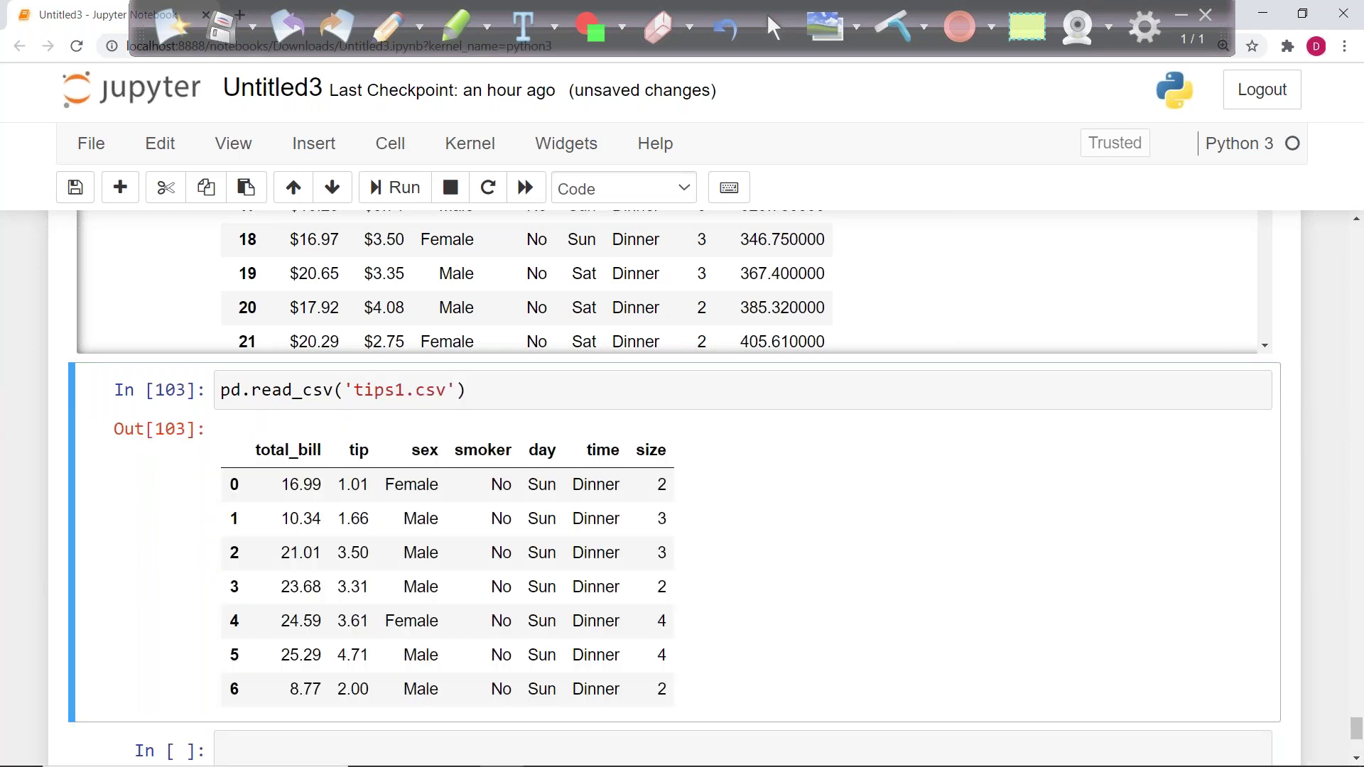
# Step: Assign the read_csv result to the variable tips and rerun the cell
pyautogui.click(220, 390)
pyautogui.write('tips  ==')
pyautogui.press('BackSpace')
pyautogui.hotkey('shift', 'Return')
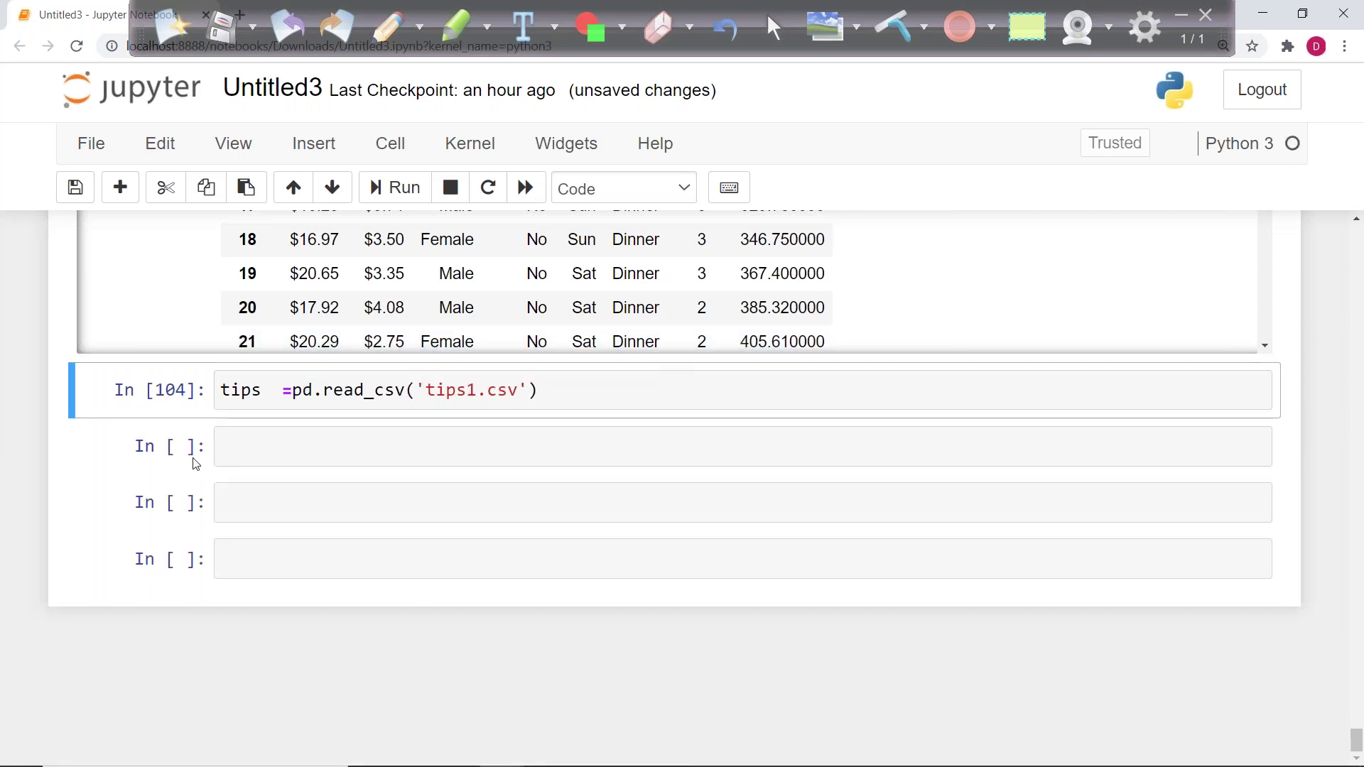
# Step: Display the reloaded DataFrame by running tips in the next cell, and compare the total_bill values in rows 5 and 6
pyautogui.click(245, 447)
pyautogui.write('tips')
pyautogui.hotkey('ctrl', 'Return')
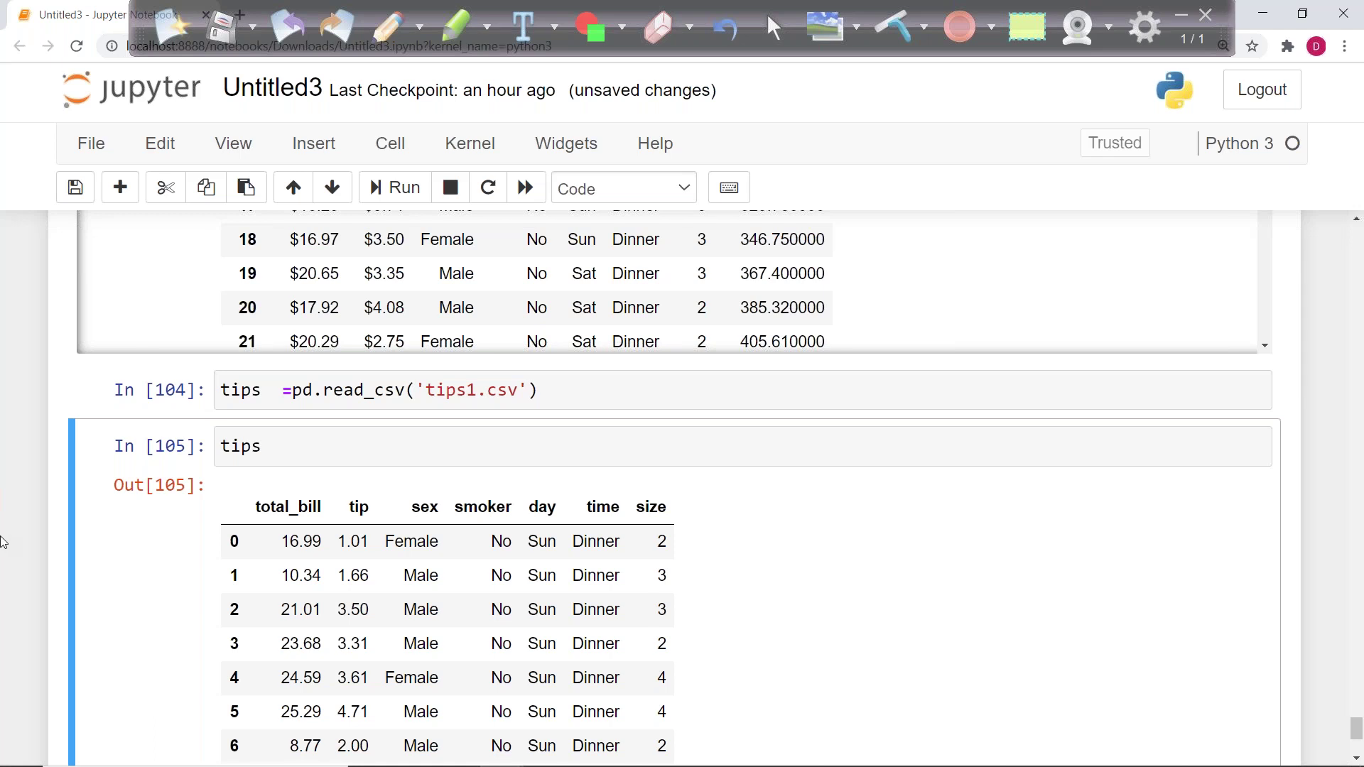
pyautogui.scroll(-1, 398, 503)
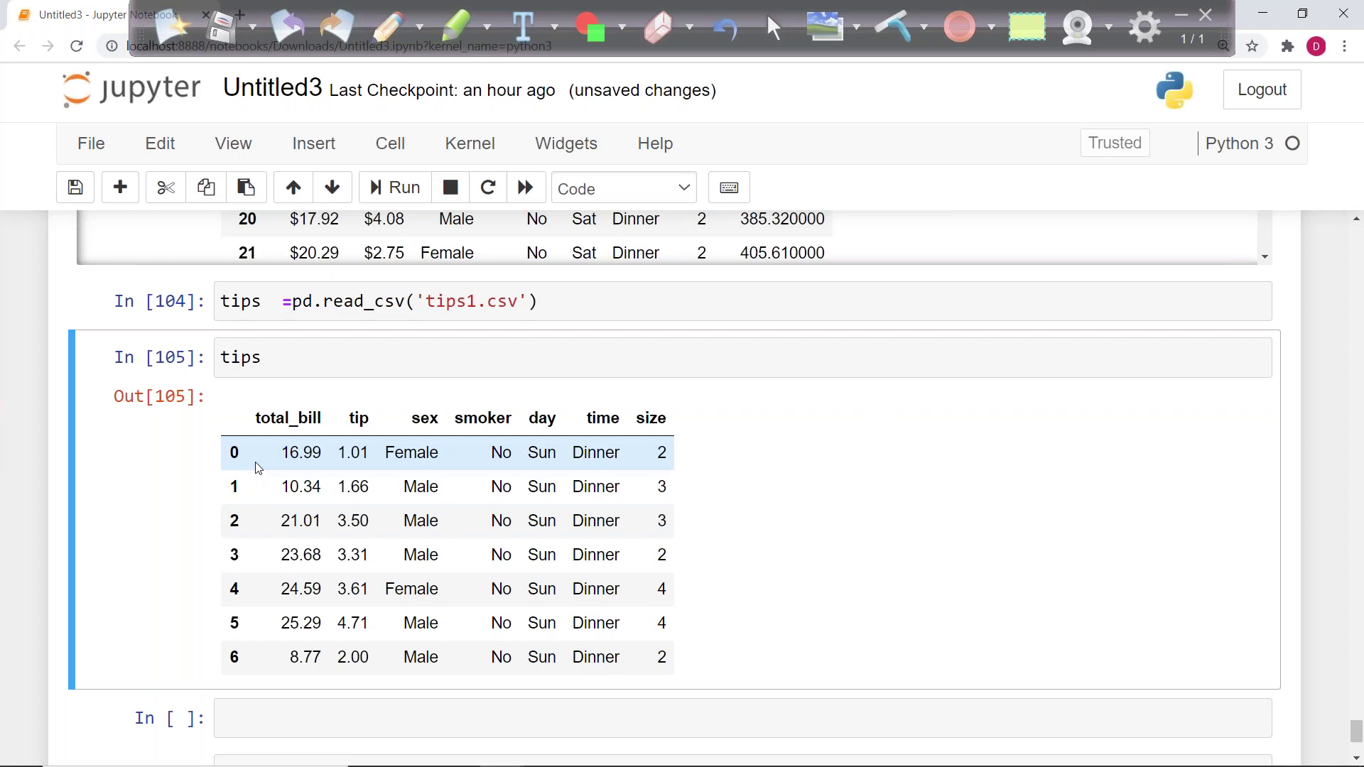
pyautogui.moveTo(284, 657); pyautogui.dragTo(341, 657)
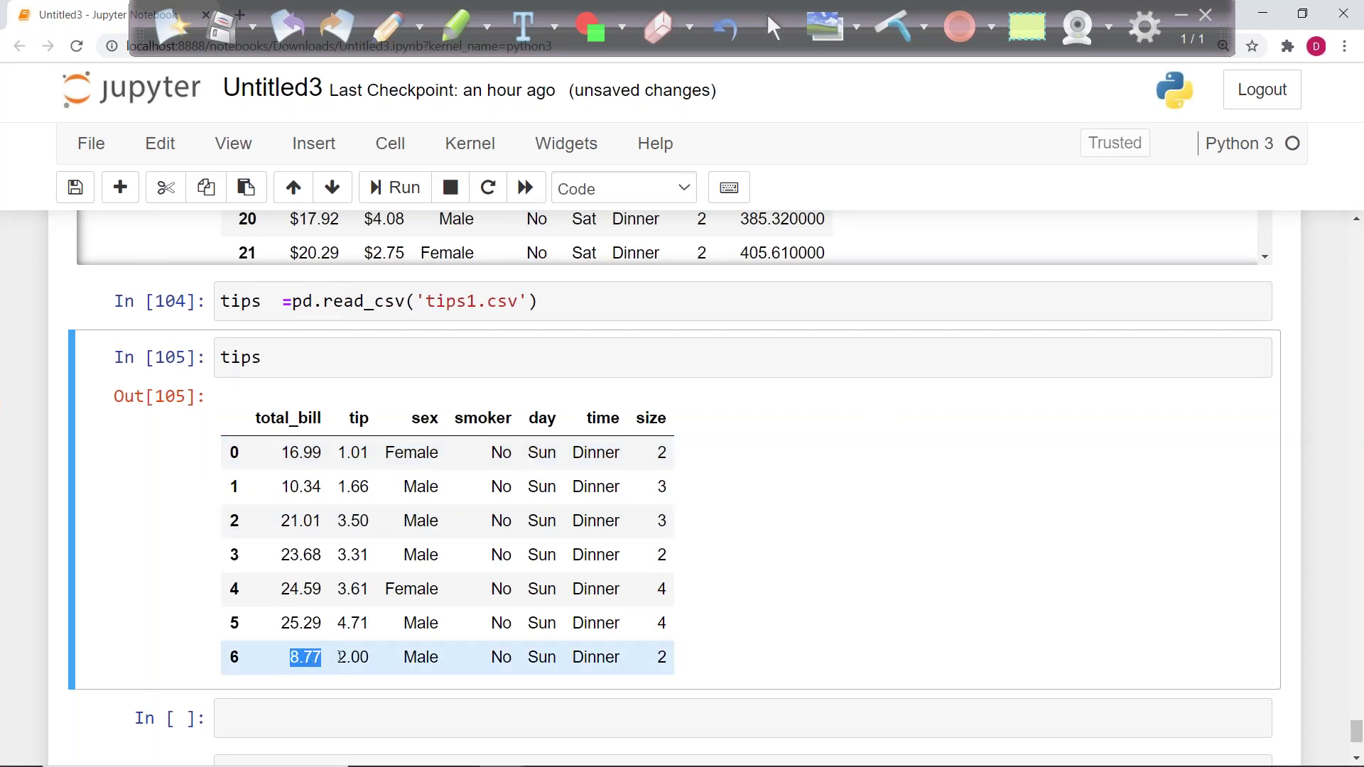
pyautogui.moveTo(273, 623); pyautogui.dragTo(321, 620)
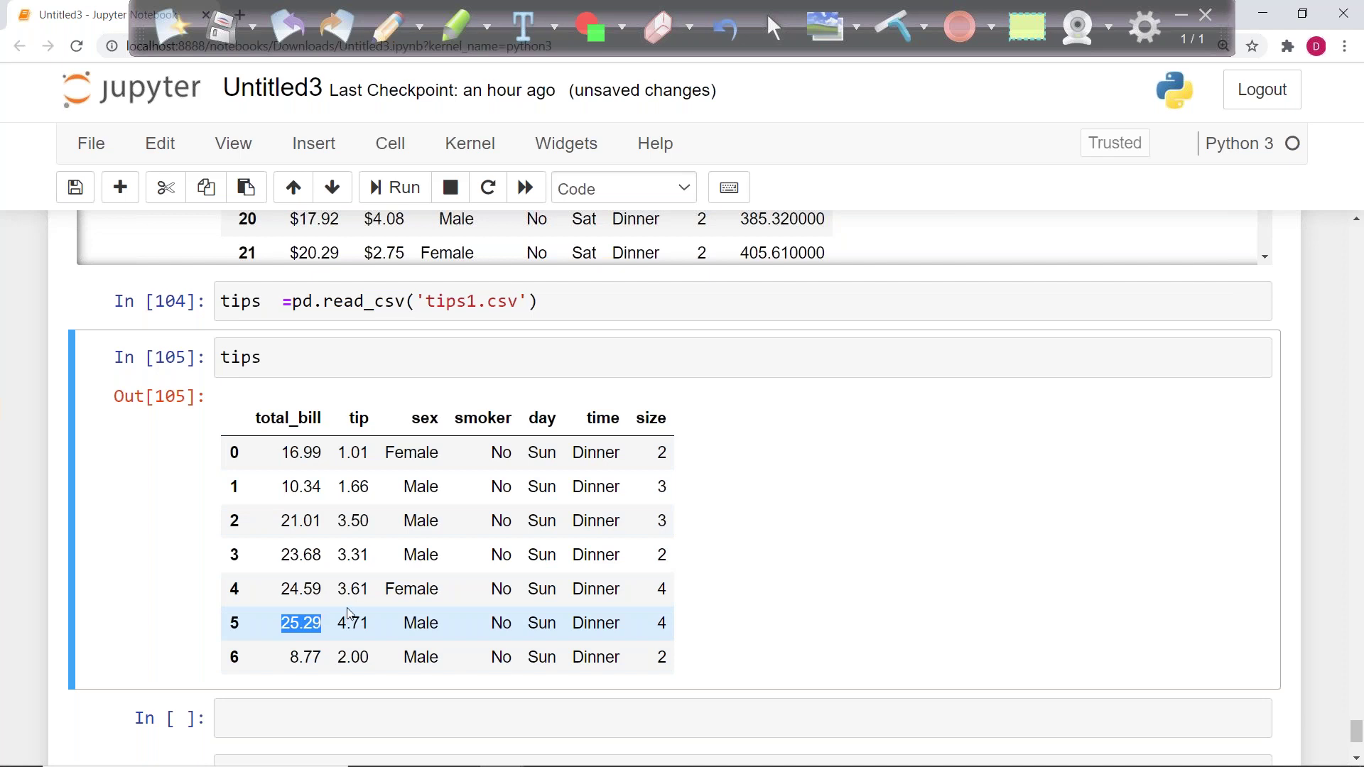
pyautogui.moveTo(288, 657); pyautogui.dragTo(327, 663)
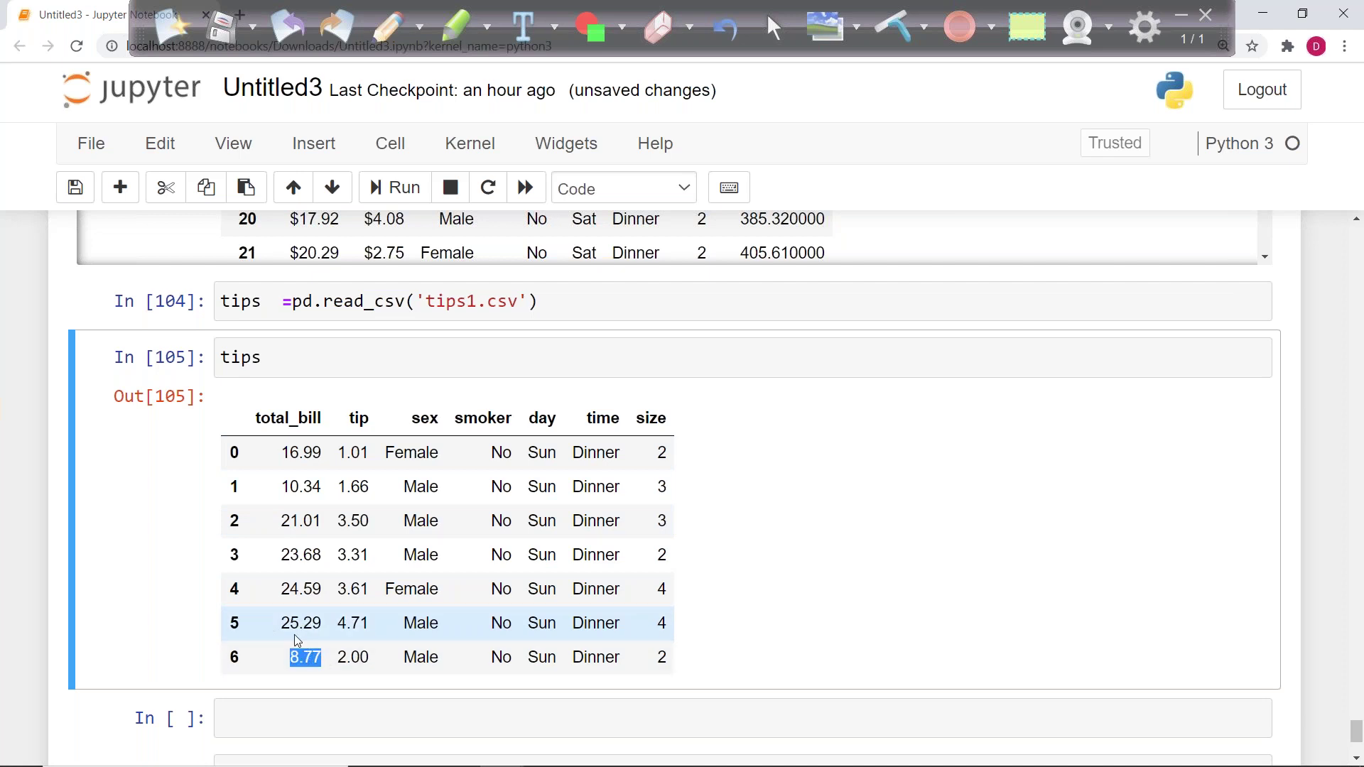
pyautogui.moveTo(282, 623); pyautogui.dragTo(335, 628)
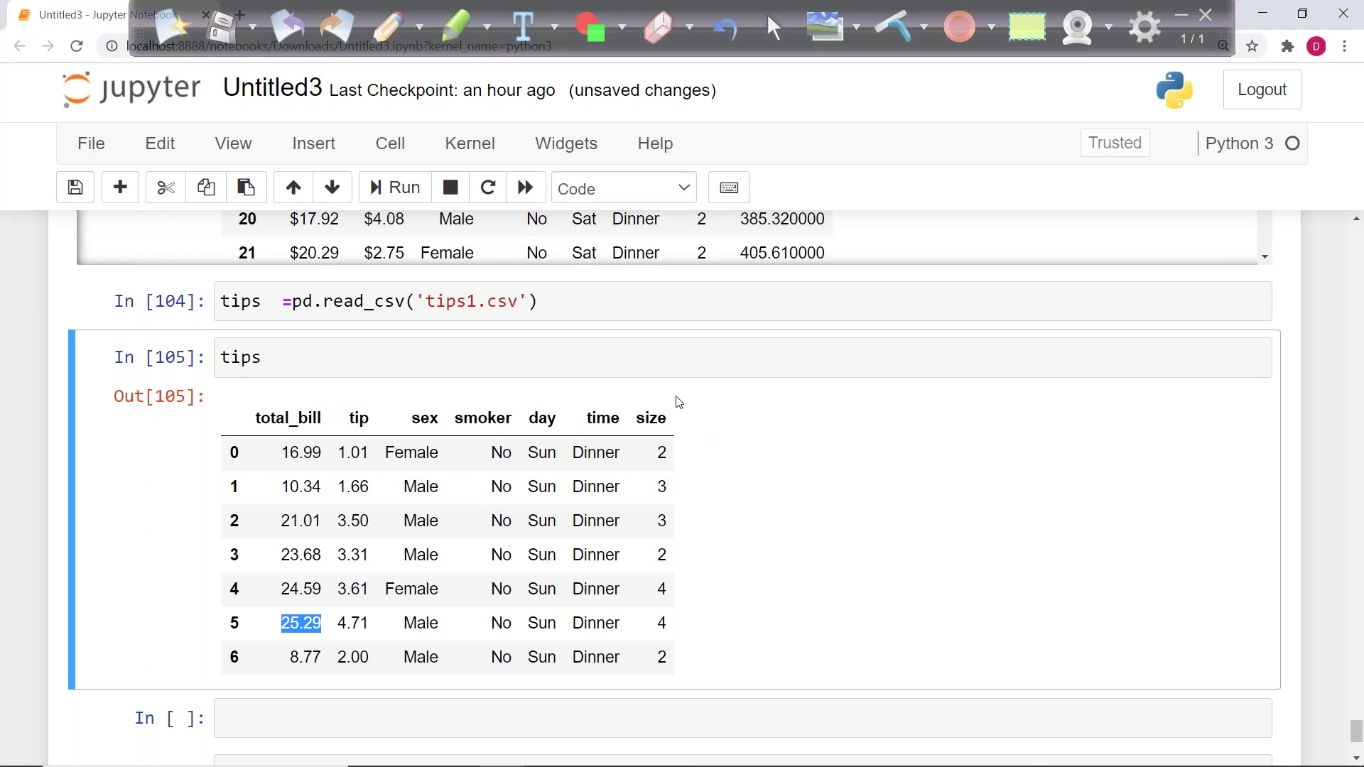
pyautogui.click(309, 363)
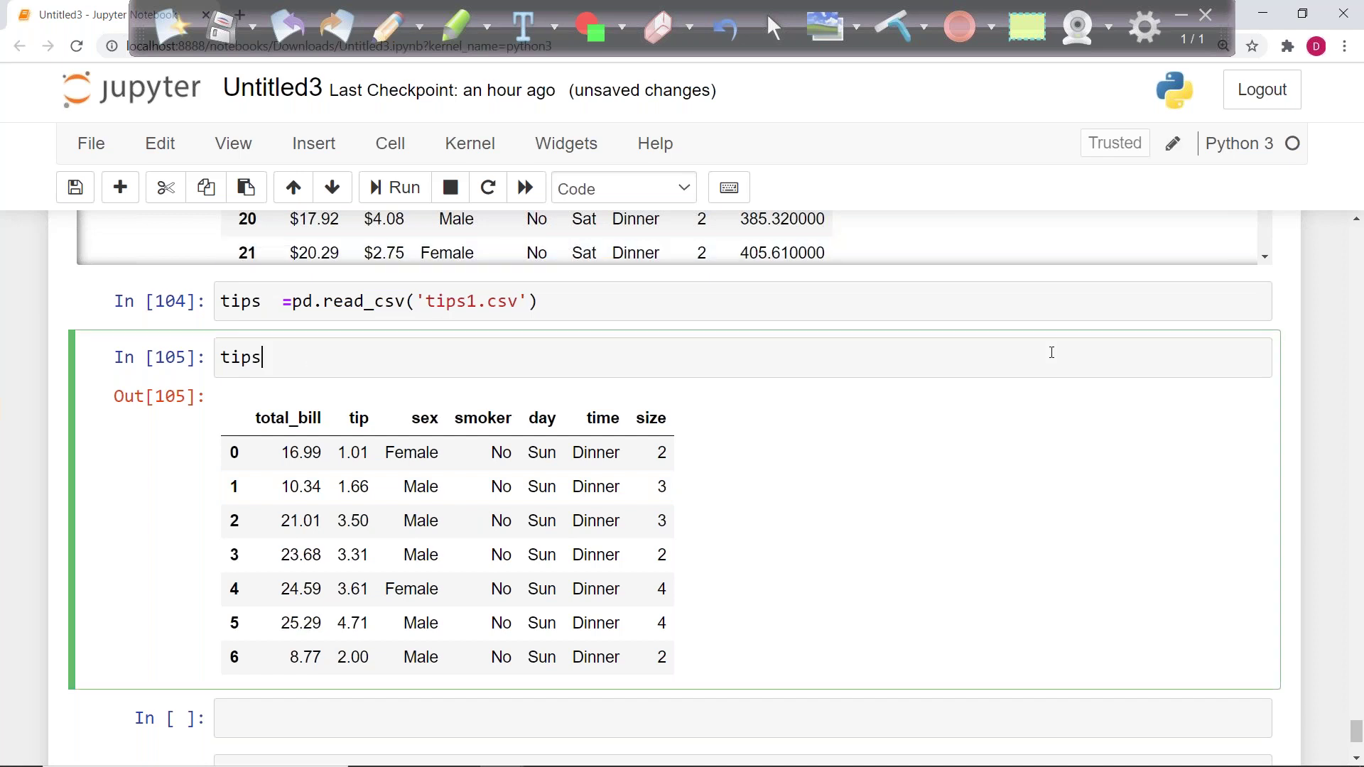
# Step: Extend the tips expression in the active cell with .style.format(dict) and begin another chained method
pyautogui.write('.style.format(dict')
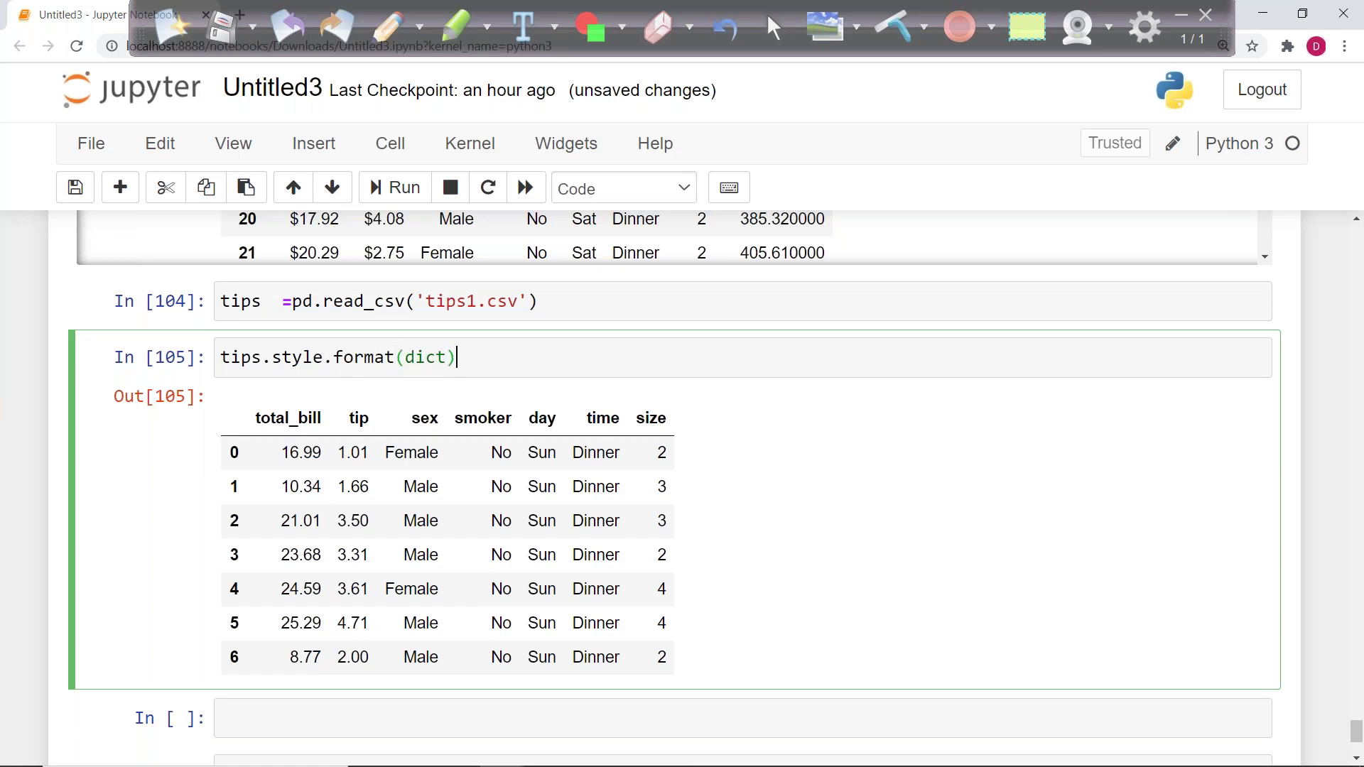
pyautogui.write(').hi')
pyautogui.press('Tab')
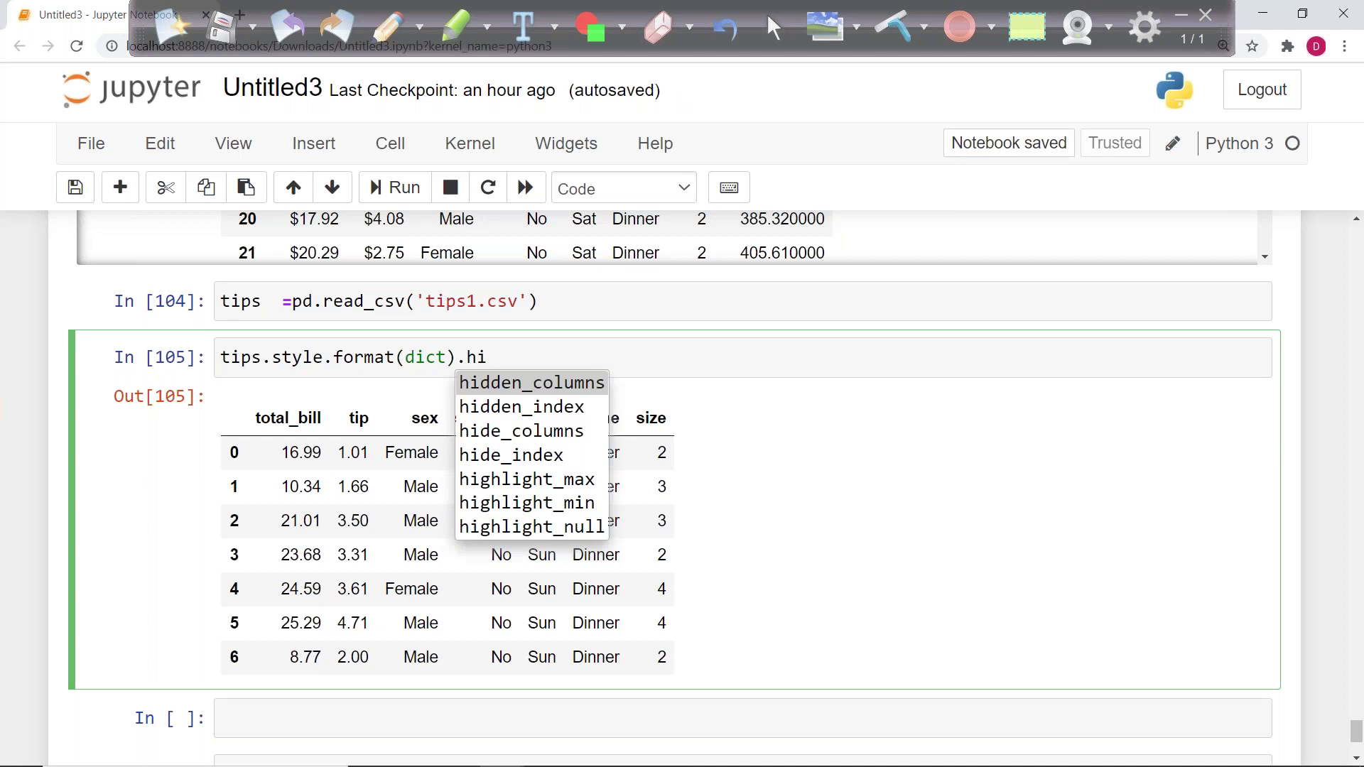
pyautogui.press('Down')
pyautogui.press('Return')
pyautogui.press('BackSpace')
pyautogui.press('BackSpace')
pyautogui.press('BackSpace')
pyautogui.press('BackSpace')
pyautogui.press('BackSpace')
pyautogui.press('BackSpace')
pyautogui.press('BackSpace')
pyautogui.press('BackSpace')
pyautogui.press('BackSpace')
pyautogui.press('BackSpace')
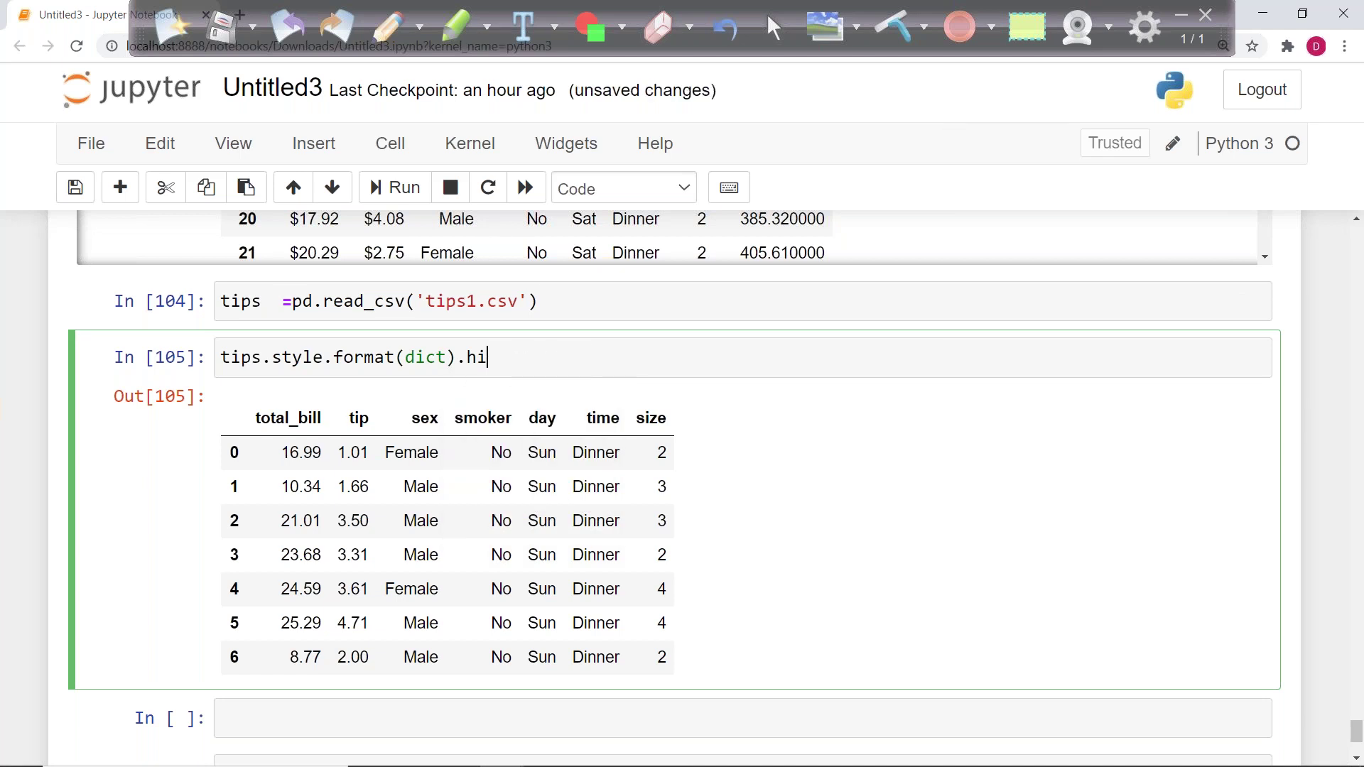
# Step: Chain hide_index() onto tips.style.format(dict) in the active cell
pyautogui.press('Tab')
pyautogui.press('Down')
pyautogui.press('Down')
pyautogui.press('Down')
pyautogui.press('Return')
pyautogui.write('().hi')
# Step: Chain highlight_min('total_bill', color='red') onto the styled tips expression after hide_index()
pyautogui.press('Tab')
pyautogui.press('Down')
pyautogui.press('Down')
pyautogui.press('Down')
pyautogui.press('Down')
pyautogui.press('Down')
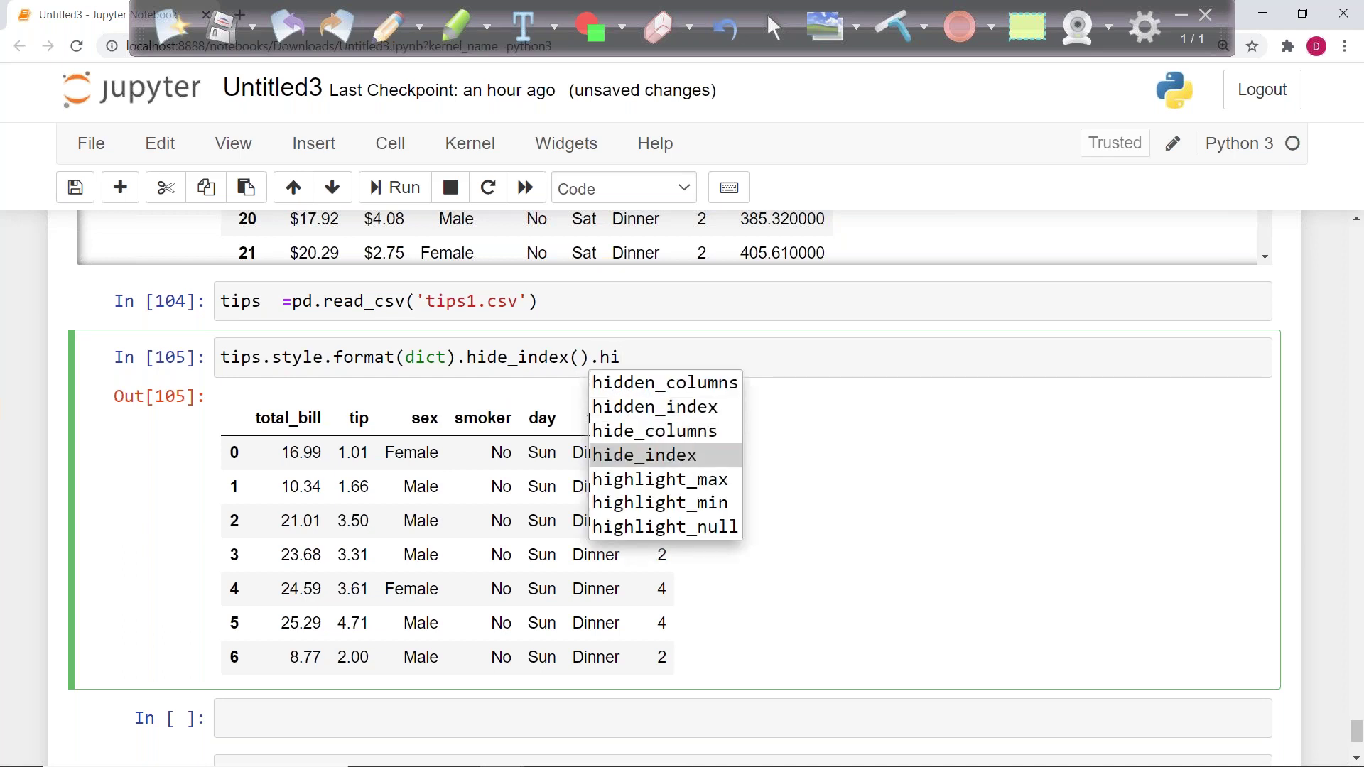
pyautogui.press('Return')
pyautogui.write(')')
pyautogui.press('BackSpace')
pyautogui.write('(')
pyautogui.write("'total")
pyautogui.write("_bill'")
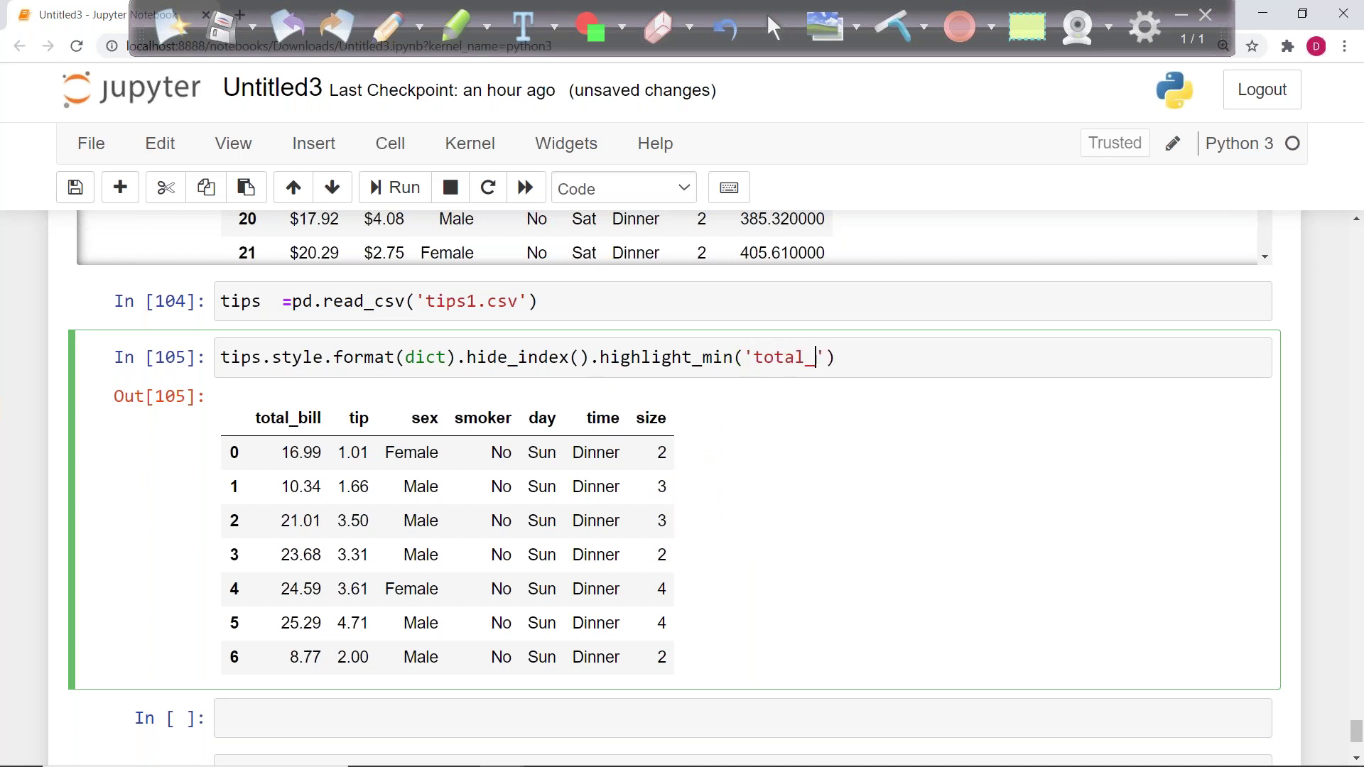
pyautogui.write(", color='red')")
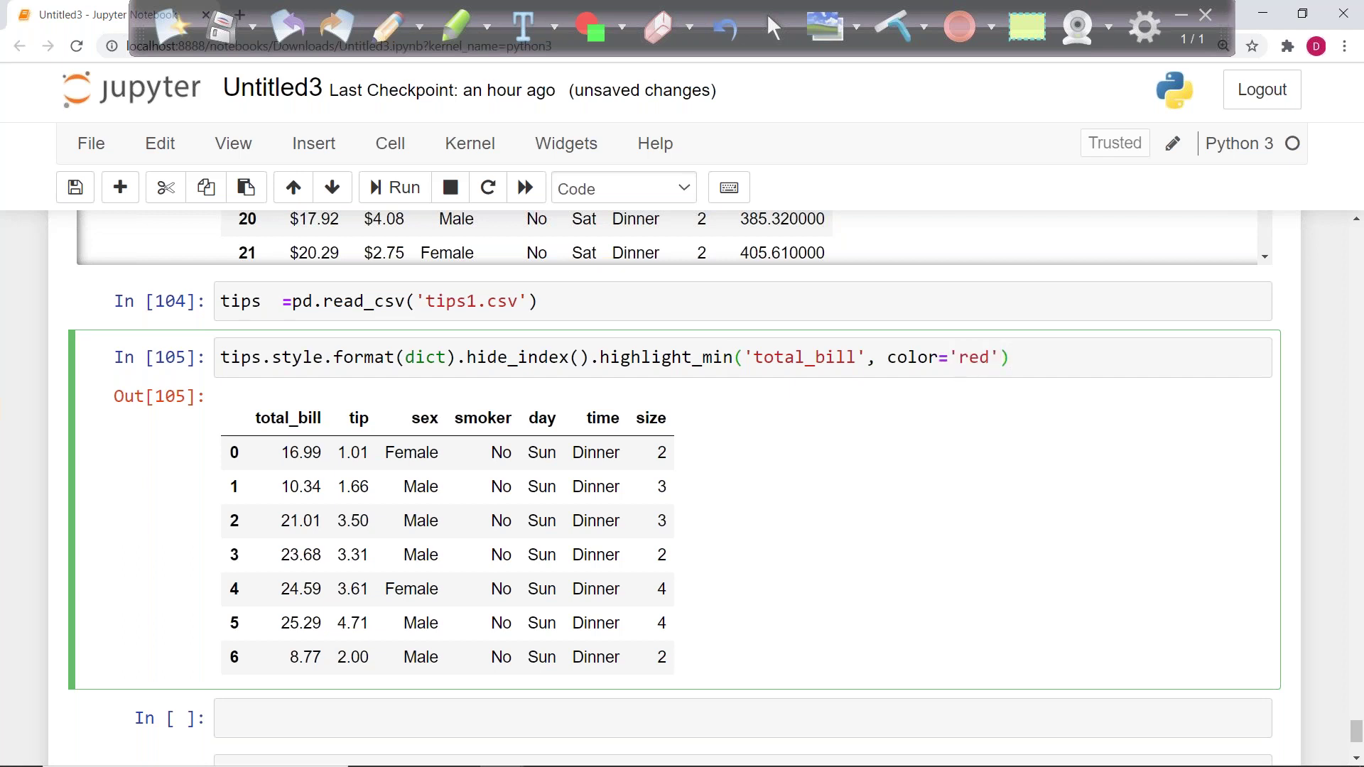
# Step: Add highlight_max('total_bill', color='green') to the end of the styling chain and run the cell
pyautogui.write('.hig')
pyautogui.press('Tab')
pyautogui.press('Return')
pyautogui.write("('total")
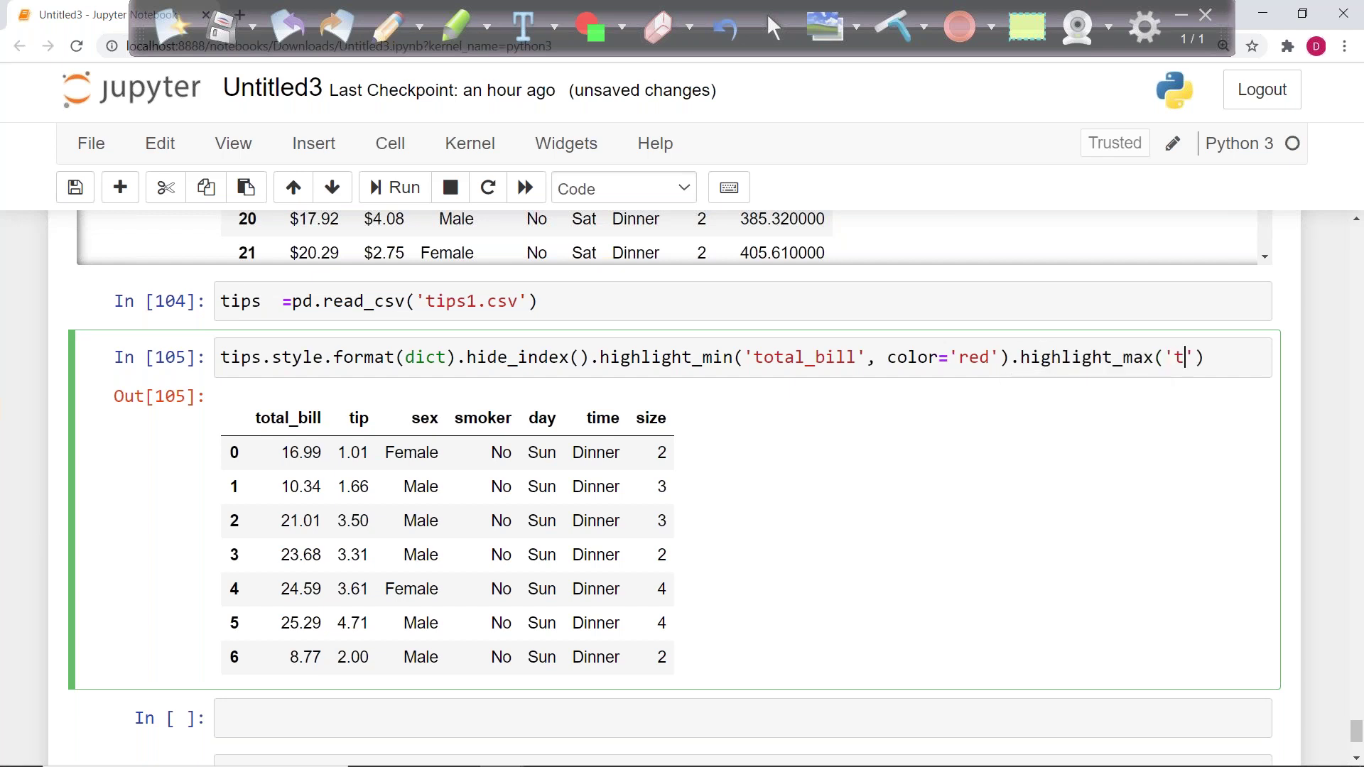
pyautogui.write("_bill'")
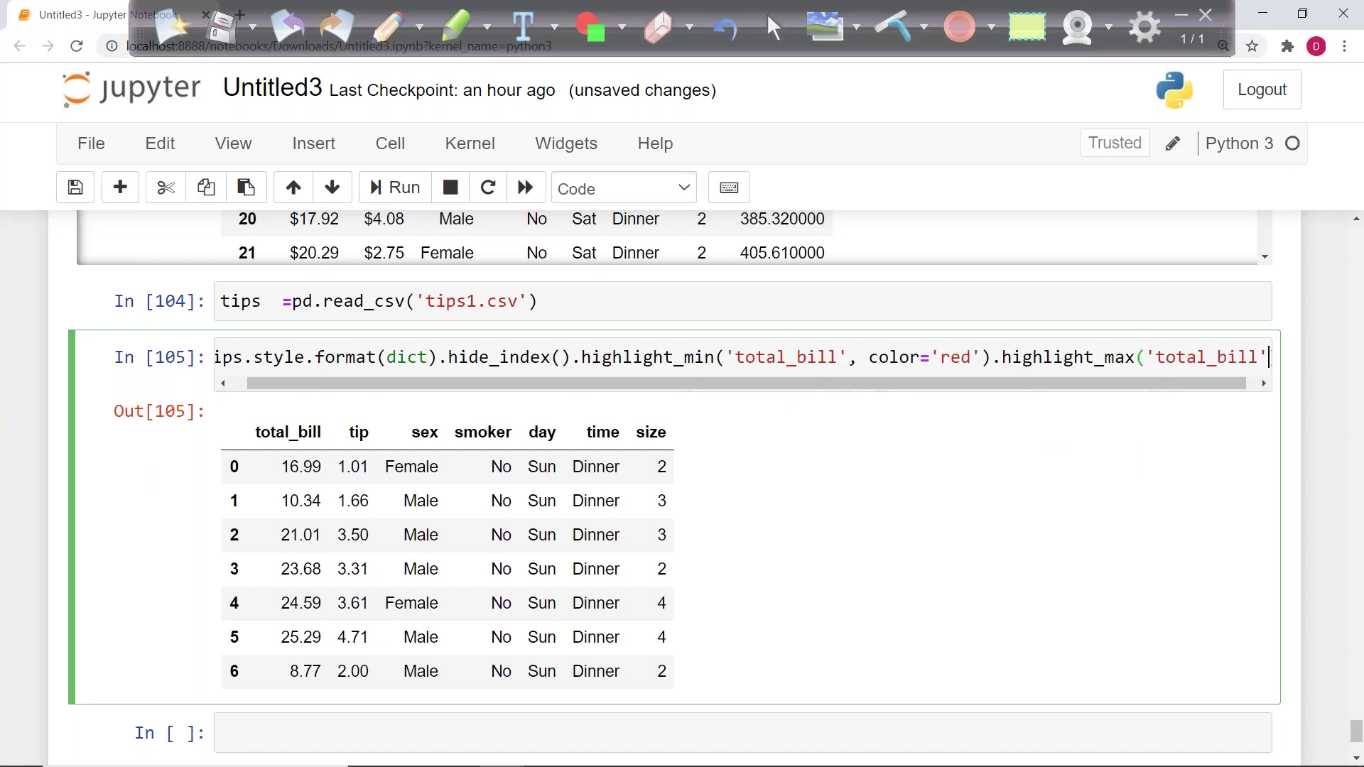
pyautogui.write(', colo')
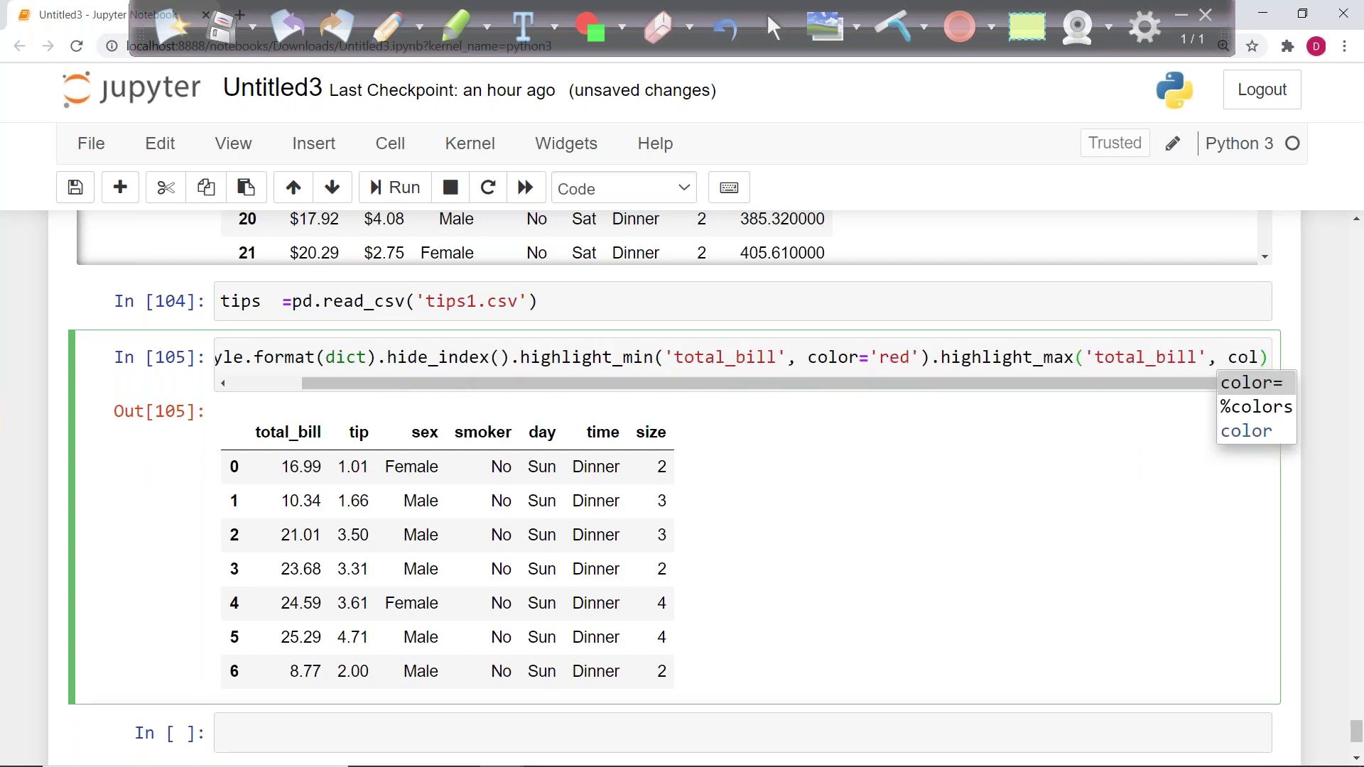
pyautogui.write("r='green")
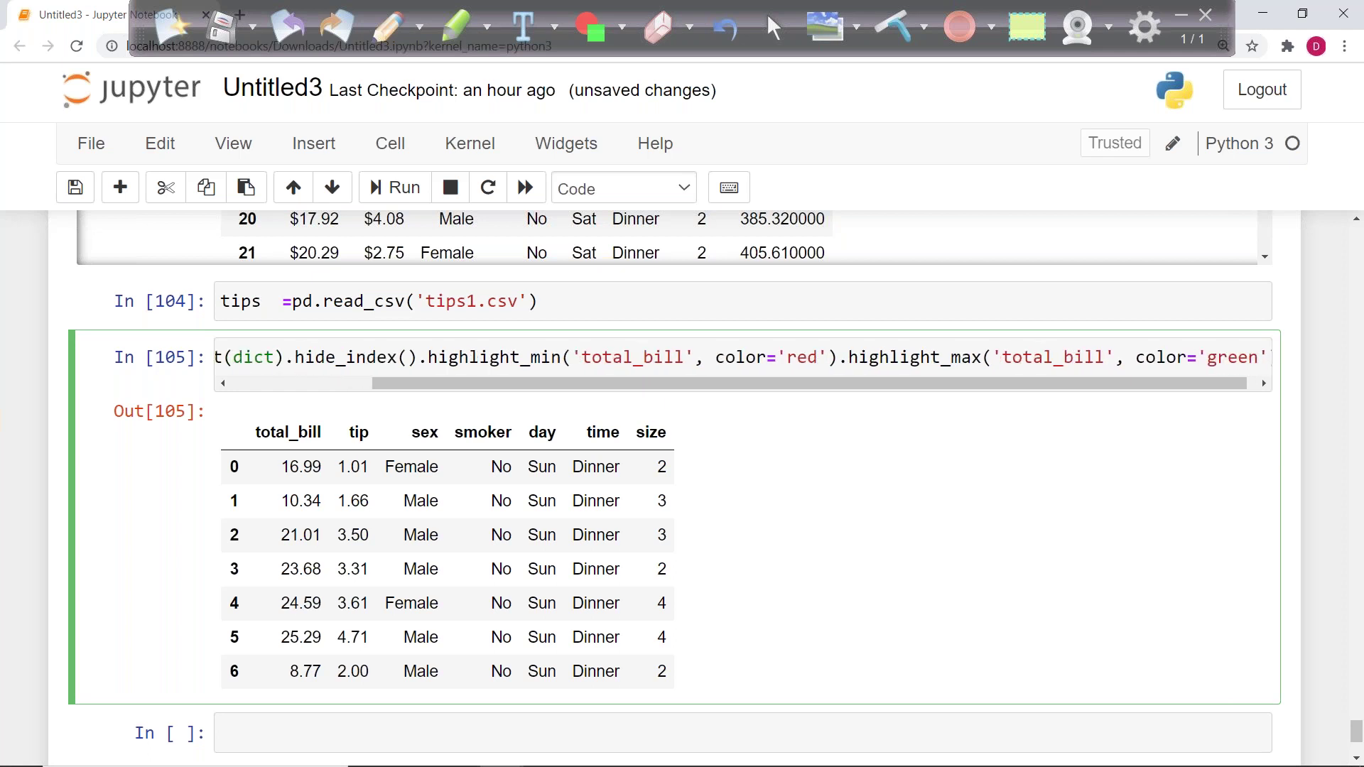
pyautogui.press('Home')
pyautogui.hotkey('ctrl', 'Return')
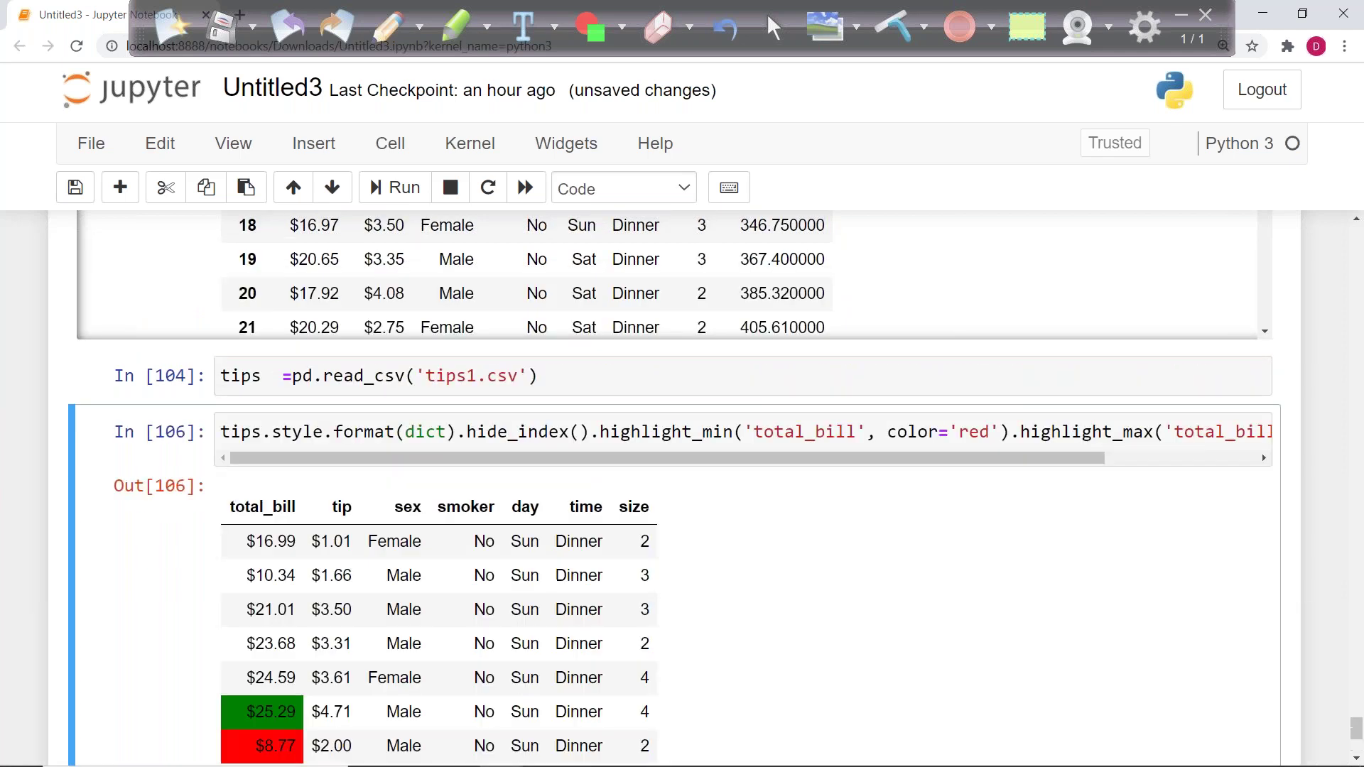
pyautogui.scroll(-4, 761, 561)
pyautogui.scroll(1, 1342, 559)
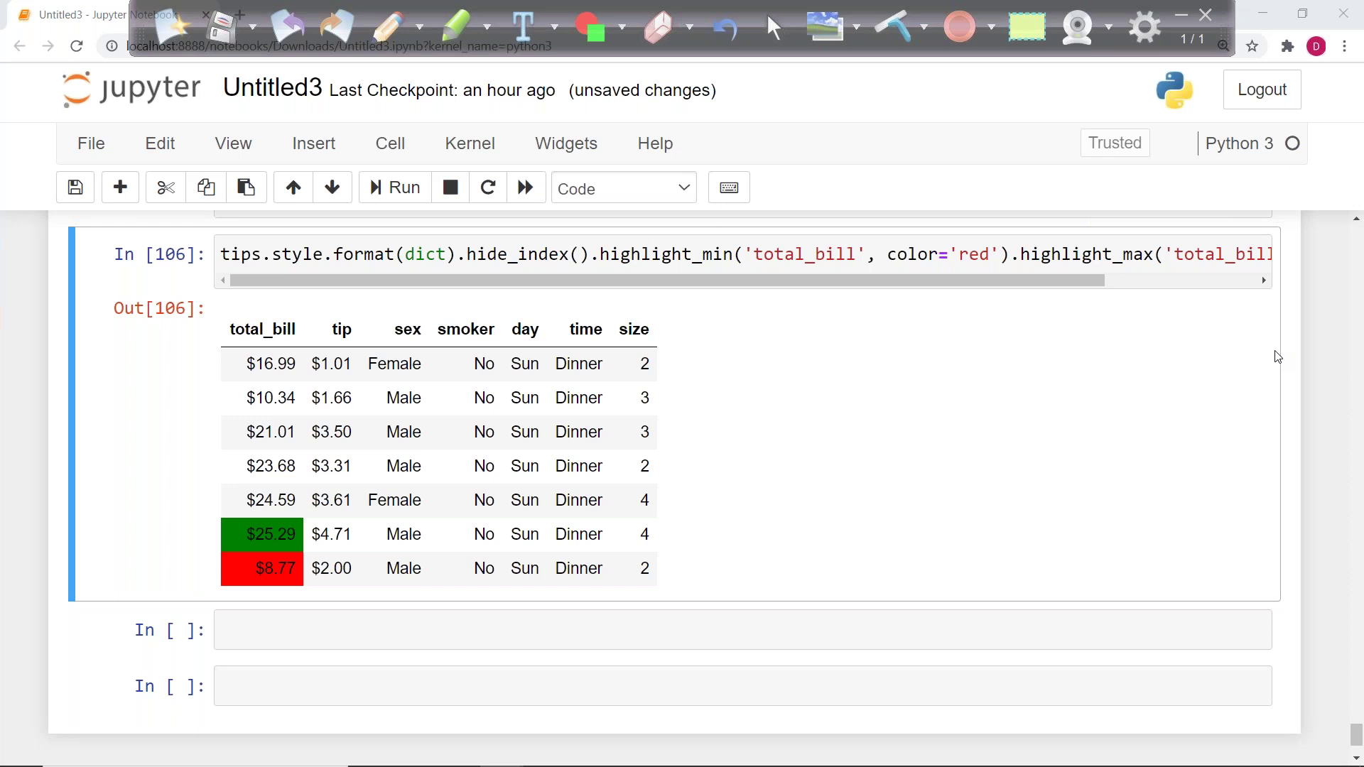
# Step: Copy the highlighting expression into the next empty cell and cut everything following tips.style.format(dict).hide_index()
pyautogui.tripleClick(419, 256)
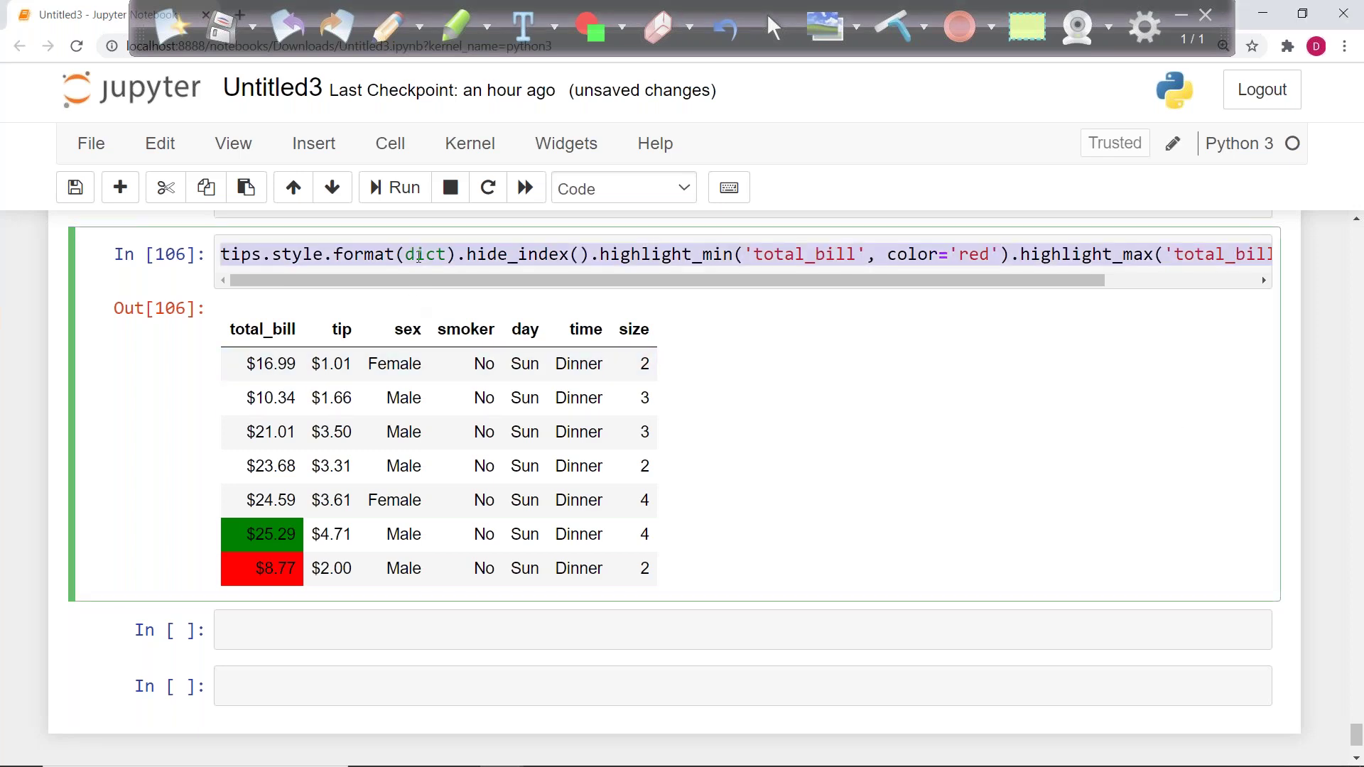
pyautogui.click(269, 639)
pyautogui.write("tips.style.format(dict).hide_index().highlight_min('total_bill', color='red').highlight_max('total_bill', color='green')")
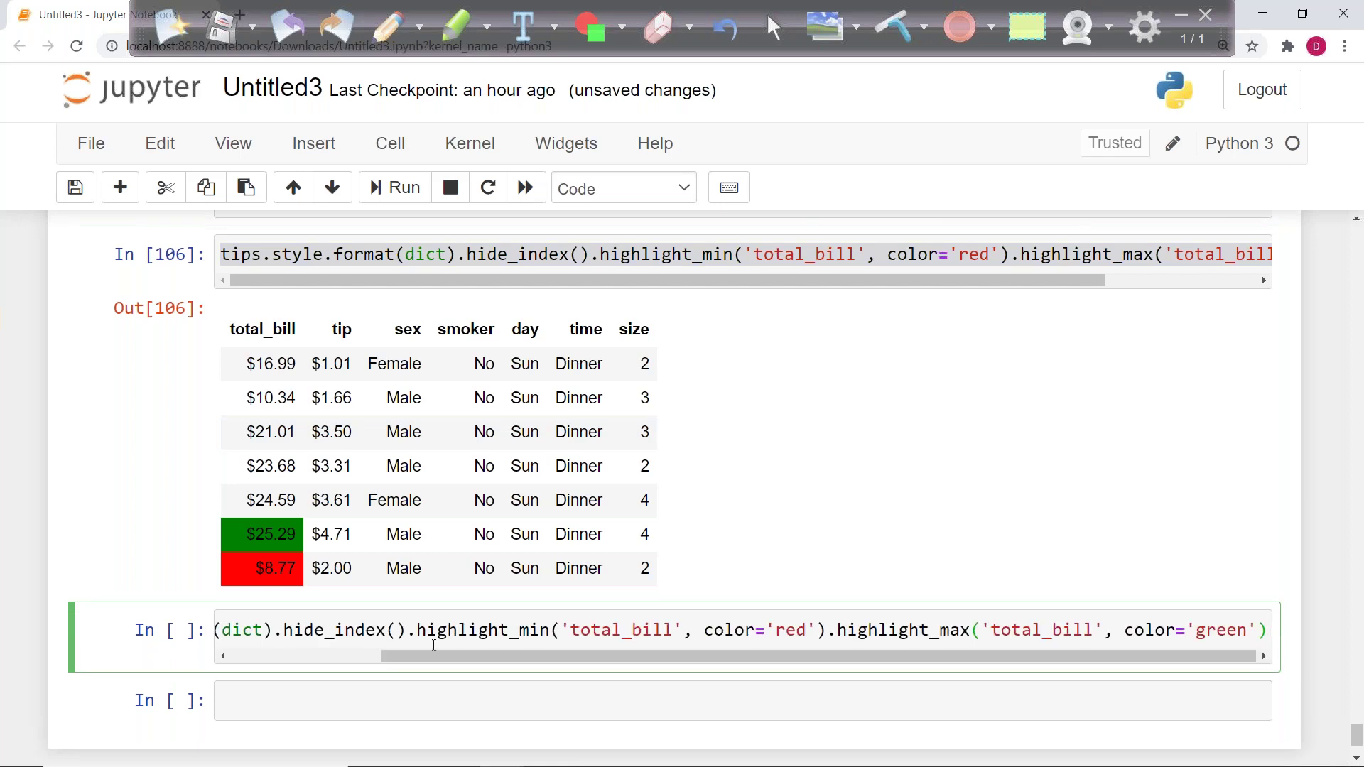
pyautogui.click(416, 631)
pyautogui.hotkey('shift', 'End')
pyautogui.press('Delete')
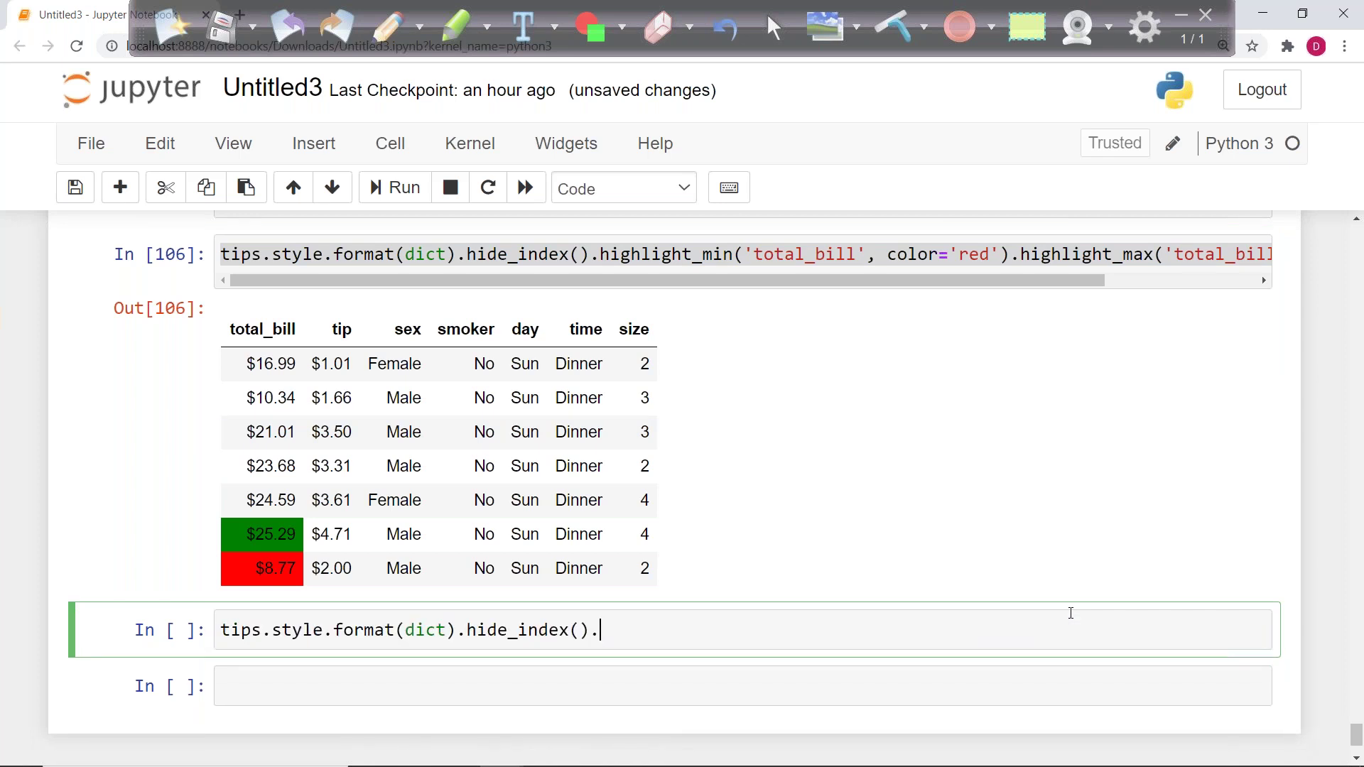
# Step: Complete the copied expression with background_gradient(subset='total_bill', cmap = 'Greens') and run the cell
pyautogui.write('background_gradient')
pyautogui.write('(sub')
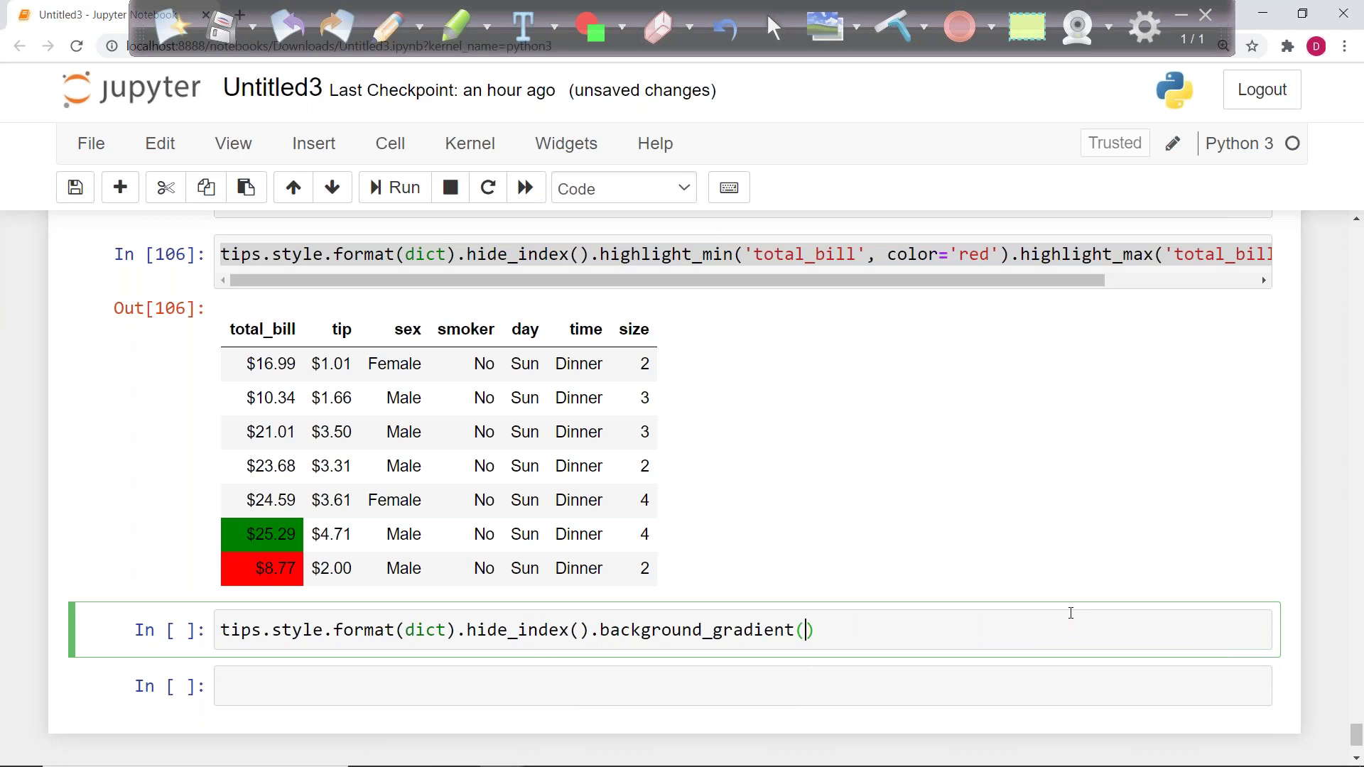
pyautogui.write("set='total_")
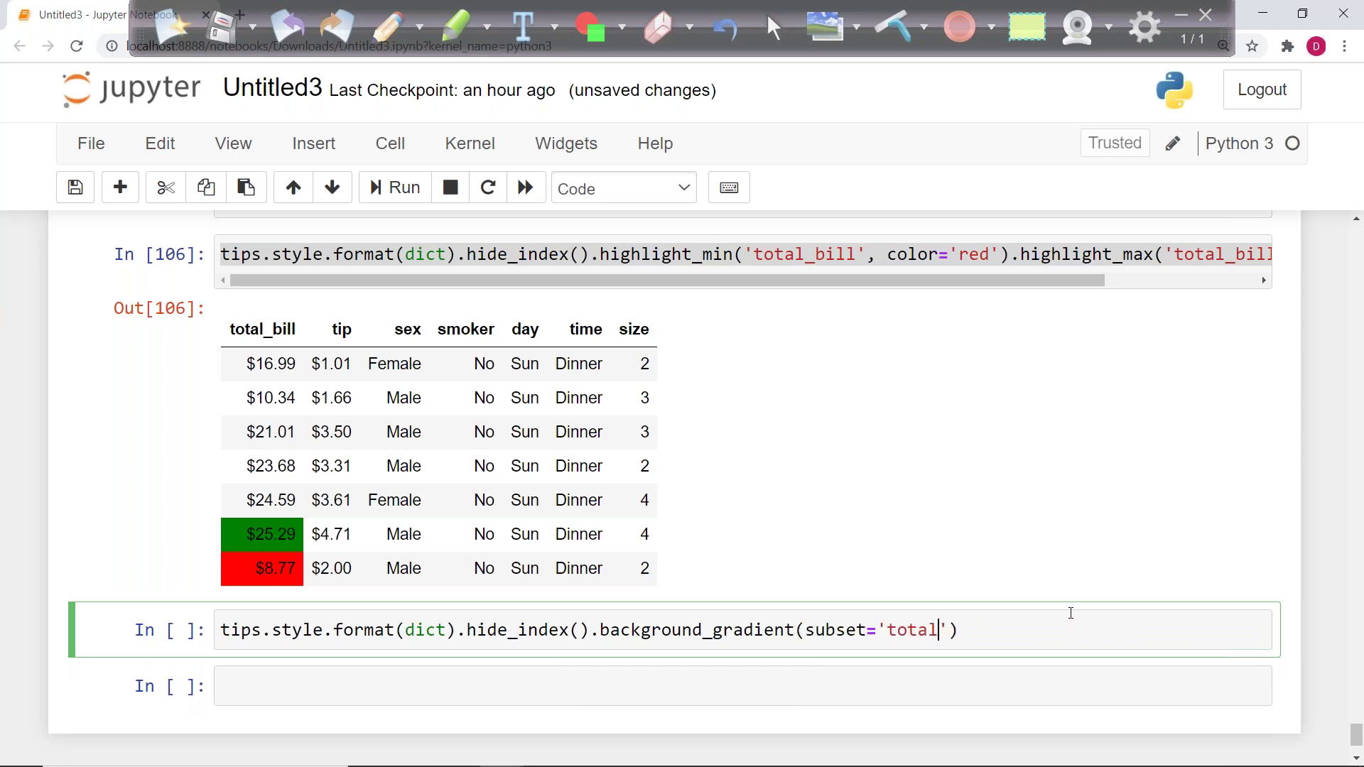
pyautogui.write("bill'")
pyautogui.write(', %%cm')
pyautogui.press('Tab')
pyautogui.press('BackSpace')
pyautogui.press('BackSpace')
pyautogui.press('BackSpace')
pyautogui.press('BackSpace')
pyautogui.press('BackSpace')
pyautogui.write("cmap = 'Green")
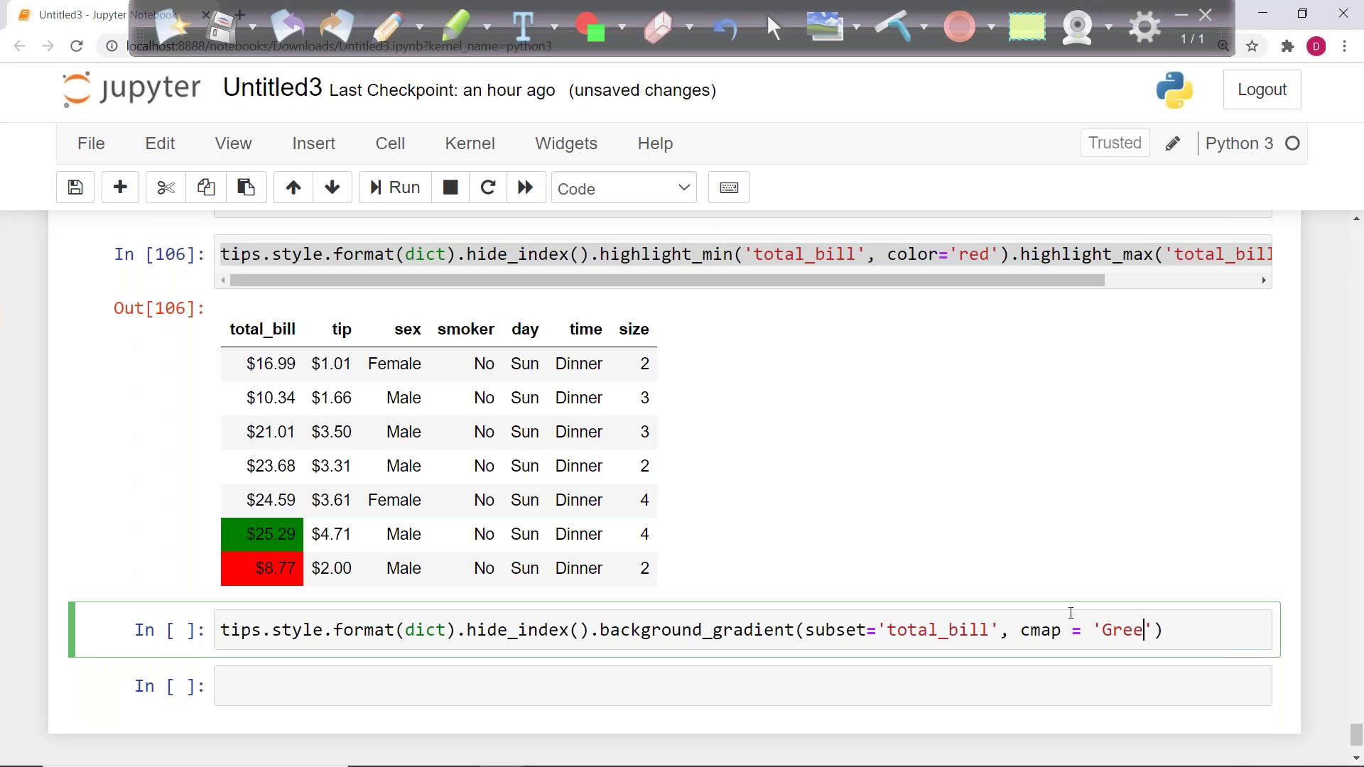
pyautogui.write('s')
pyautogui.hotkey('ctrl', 'Return')
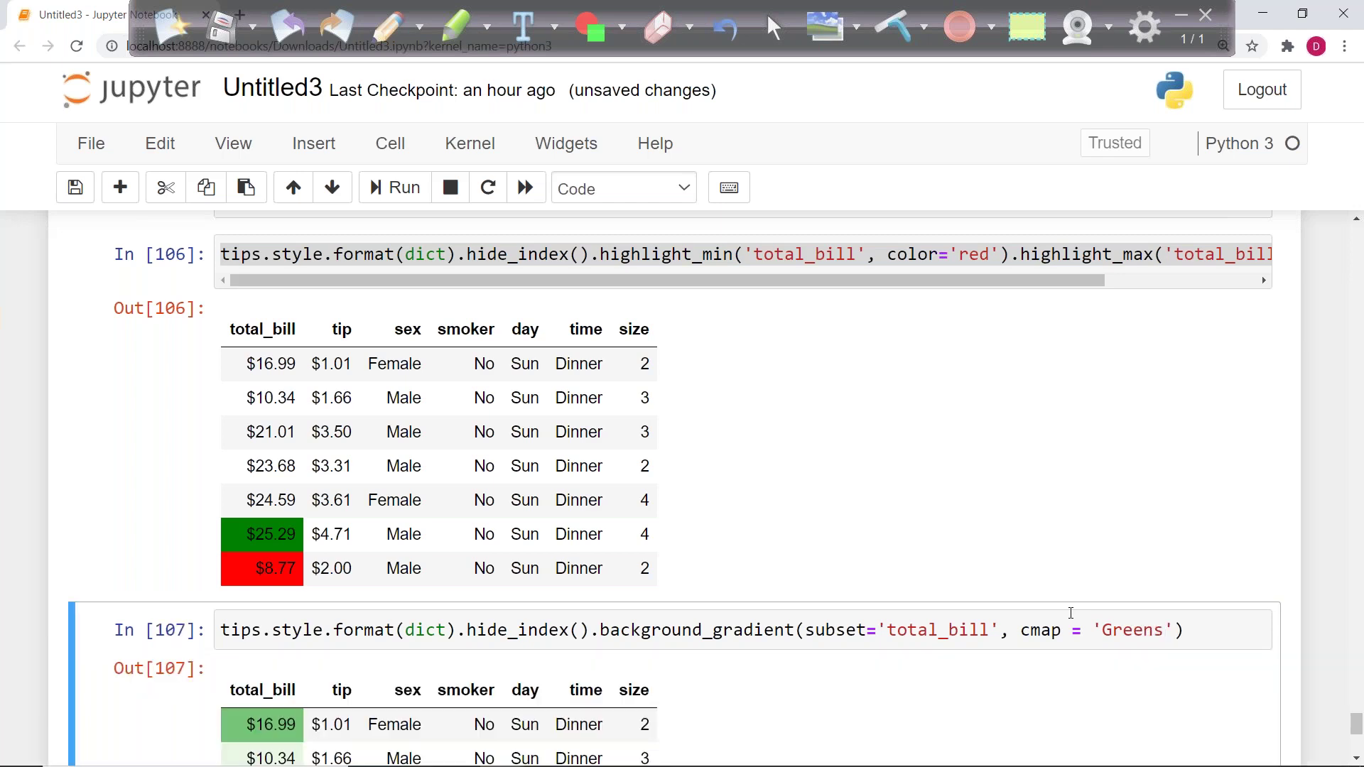
pyautogui.scroll(-5, 1261, 276)
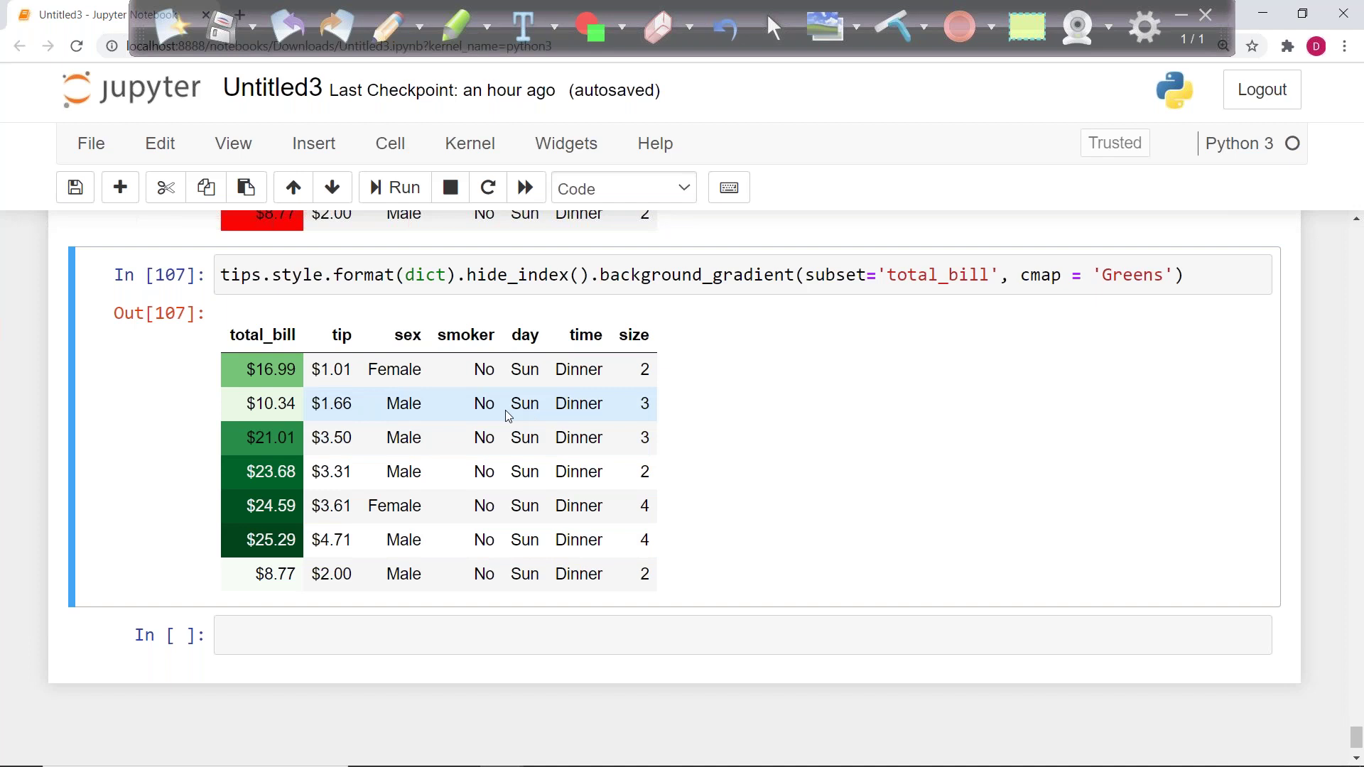
# Step: Change the gradient's subset to the list ['total_bill','tip'] and rerun the cell
pyautogui.click(878, 277)
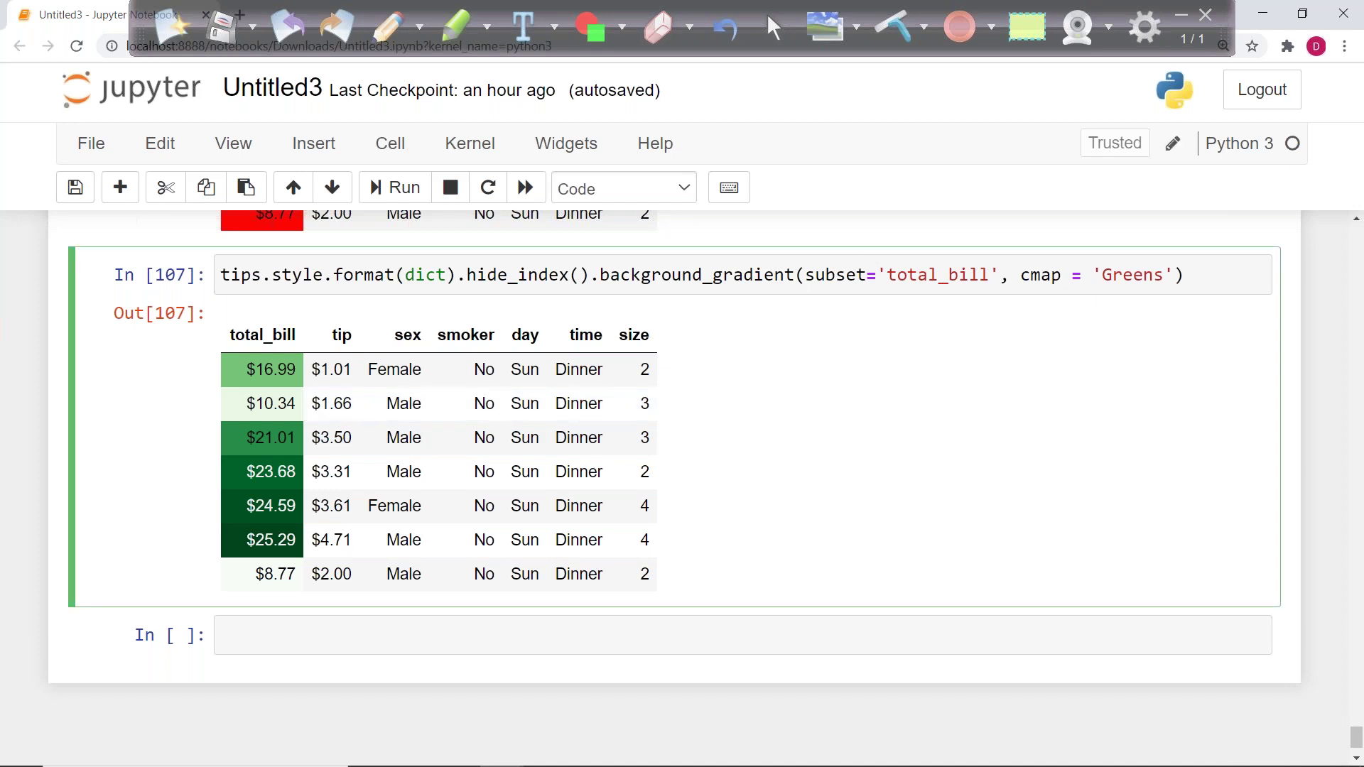
pyautogui.write('[]')
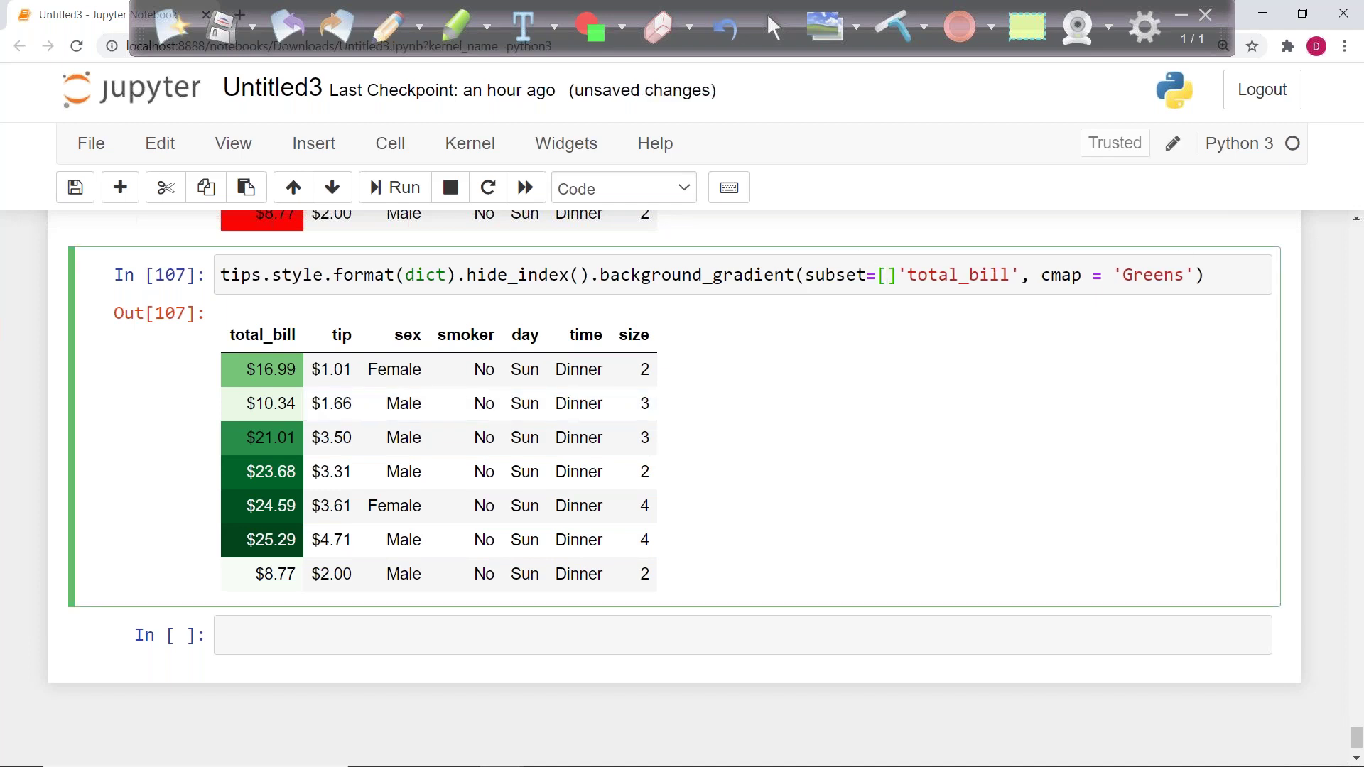
pyautogui.press('Delete')
pyautogui.press('Right')
pyautogui.press('Right')
pyautogui.write(",'")
pyautogui.write('tip')
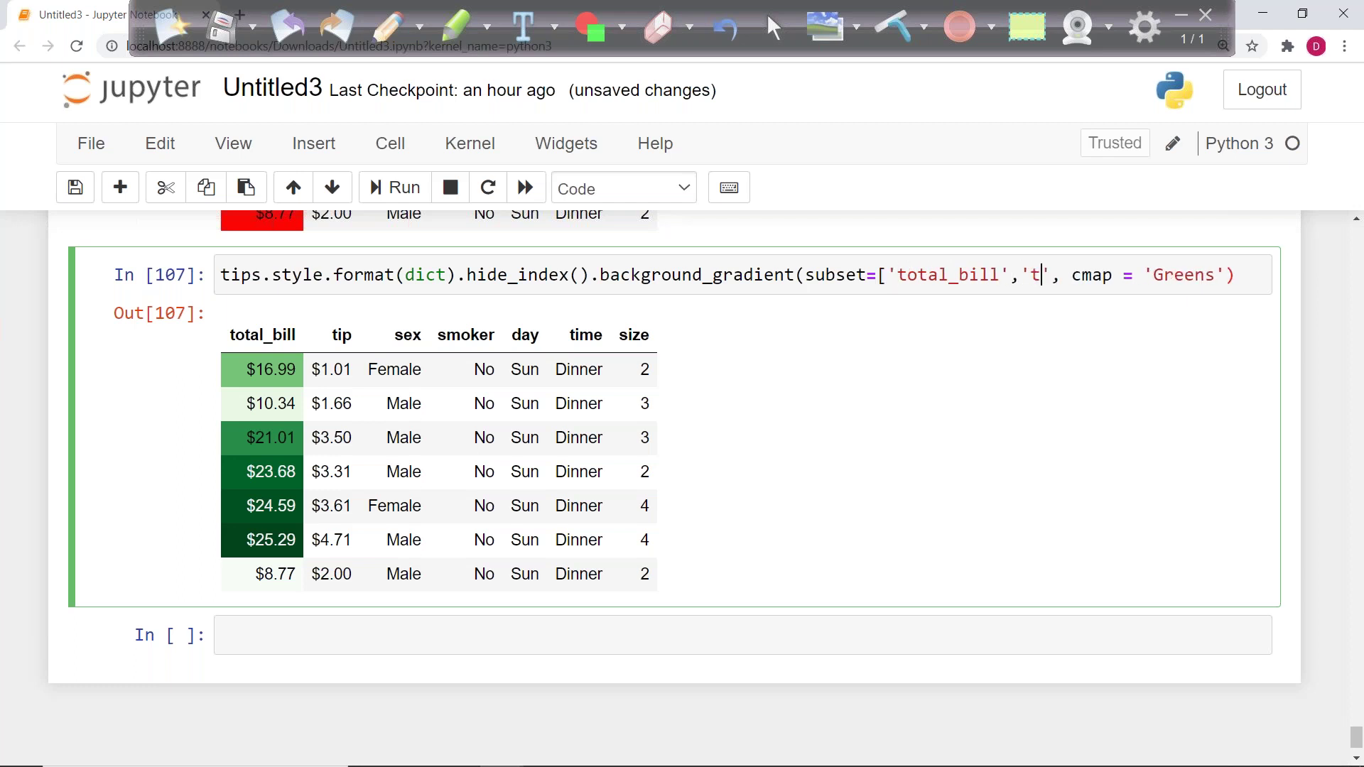
pyautogui.press('Right')
pyautogui.write(']')
pyautogui.hotkey('ctrl', 'Return')
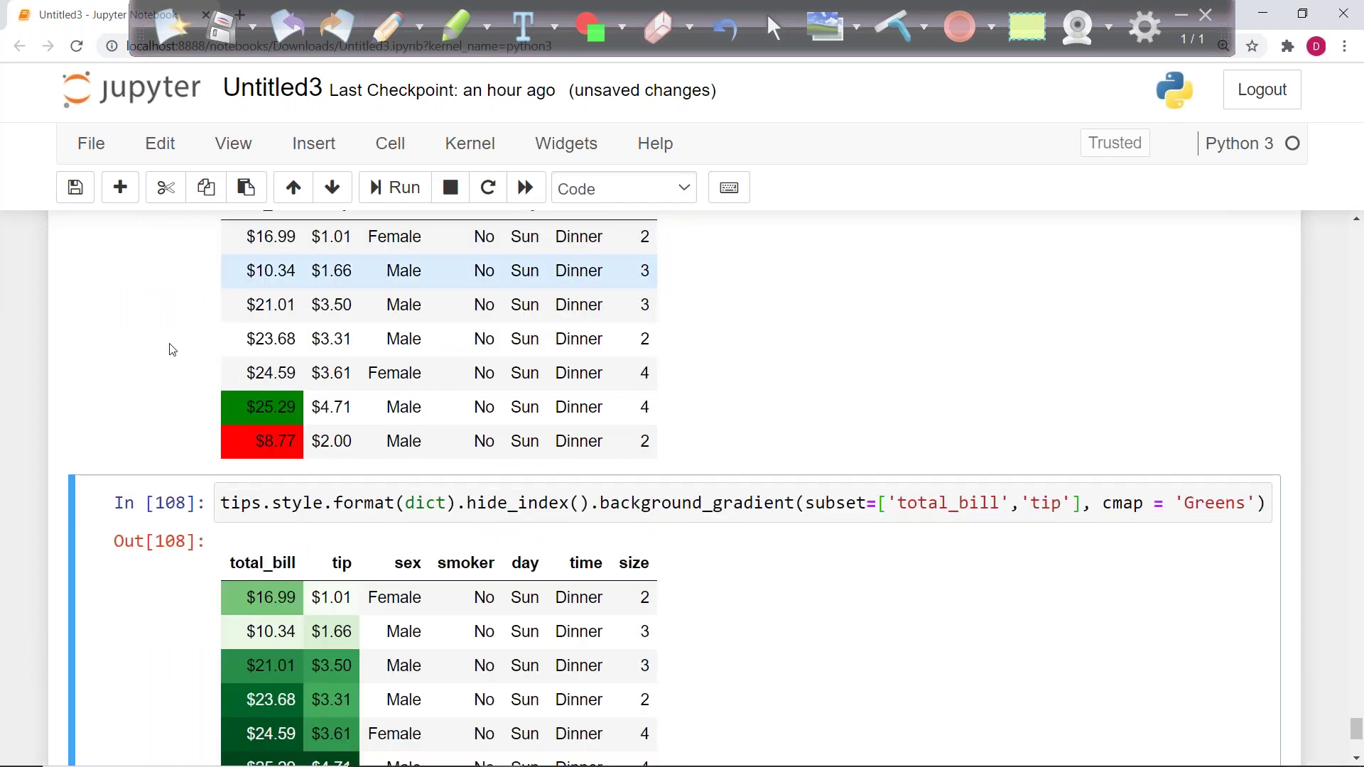
pyautogui.scroll(-3, 433, 564)
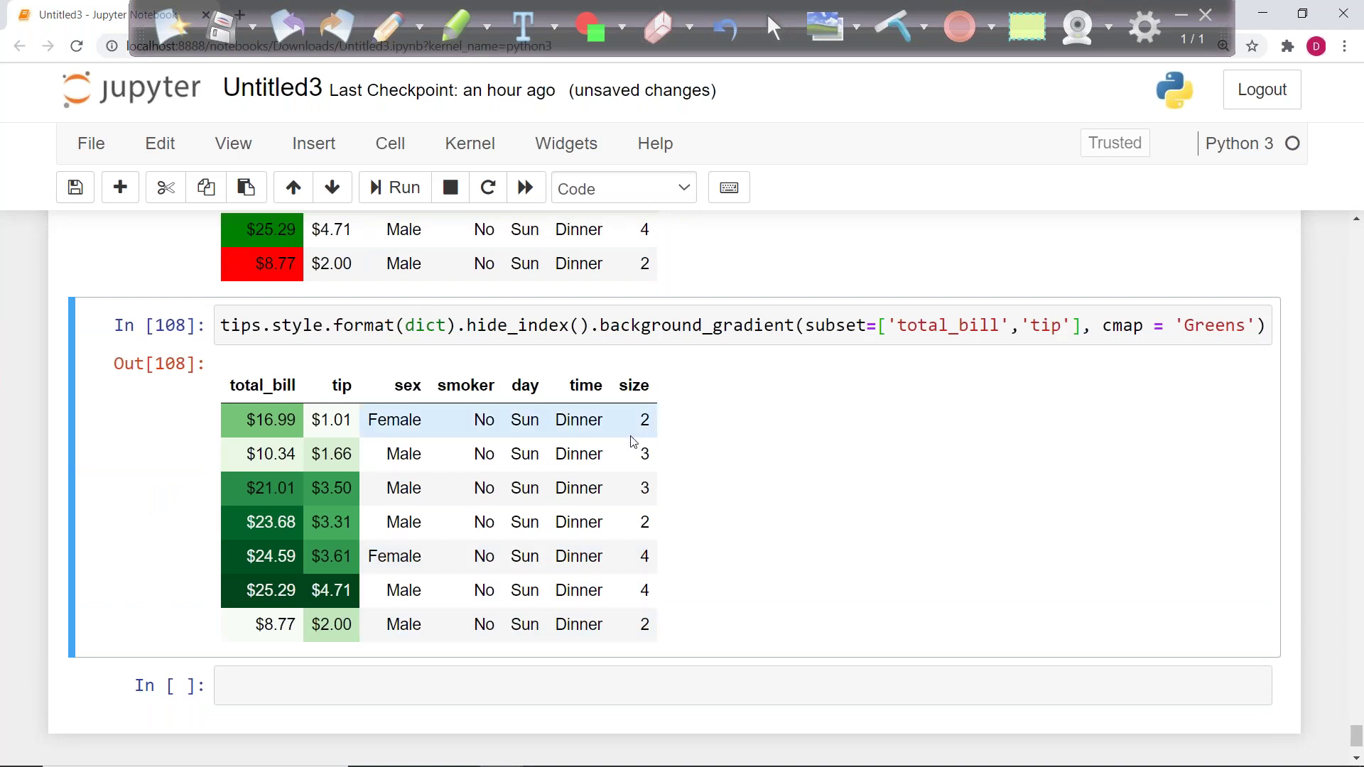
# Step: Add 'size' to the background gradient's subset list and rerun the cell
pyautogui.click(1066, 325)
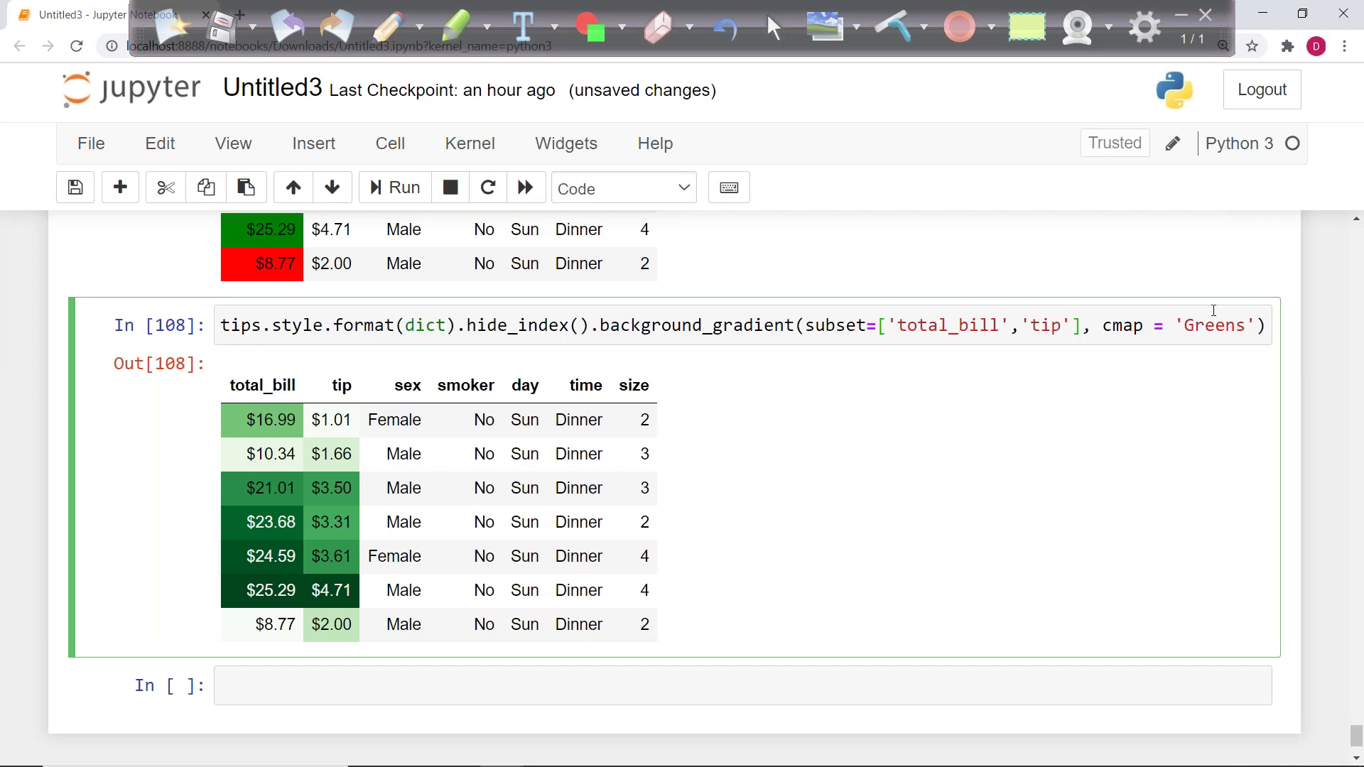
pyautogui.write(",'size'")
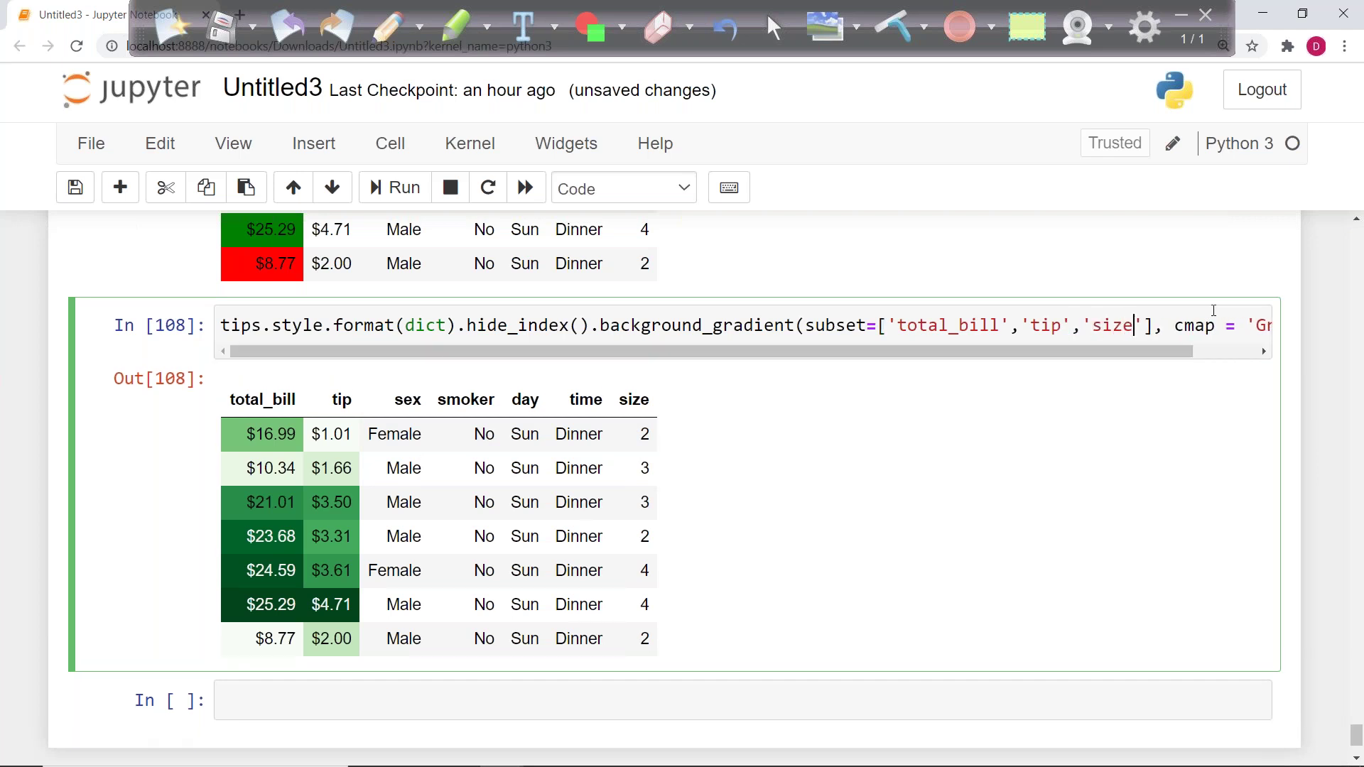
pyautogui.hotkey('ctrl', 'Return')
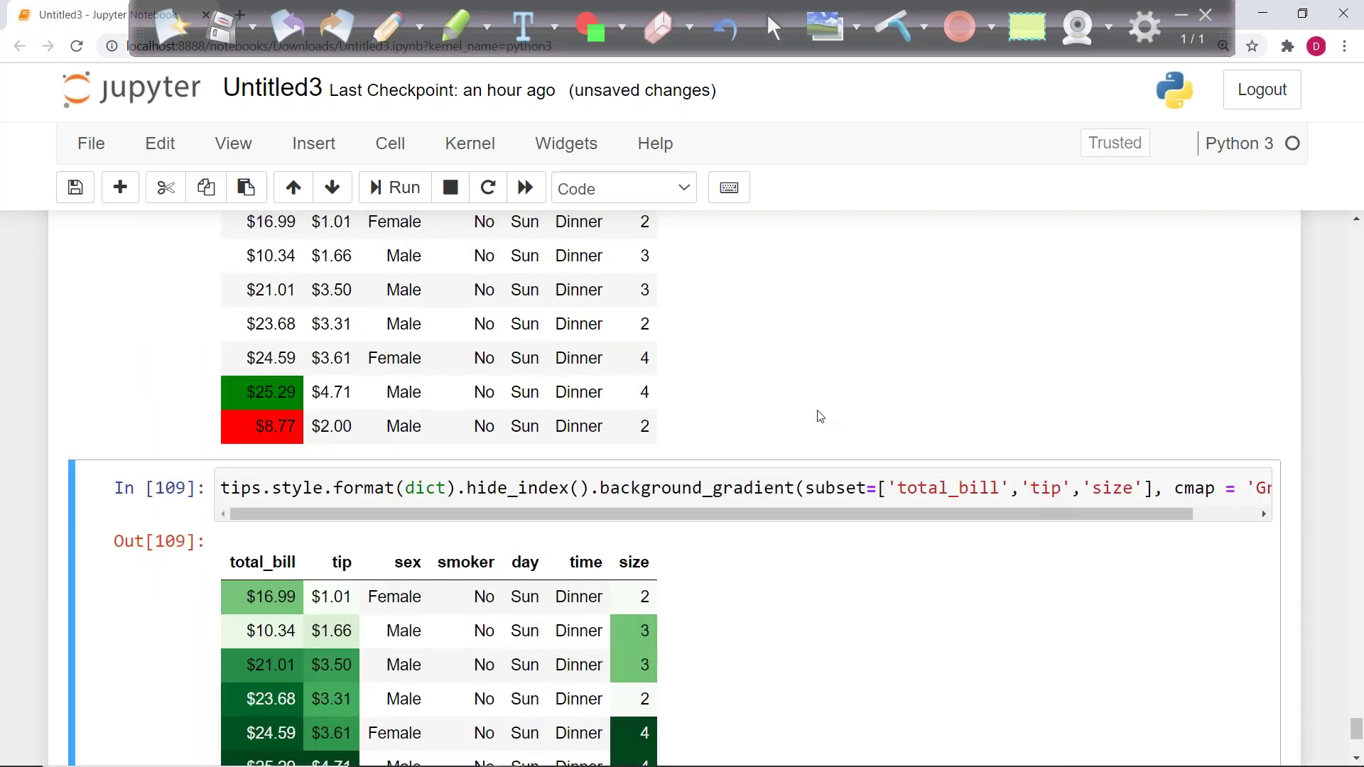
pyautogui.scroll(-2, 817, 416)
pyautogui.scroll(-1, 820, 417)
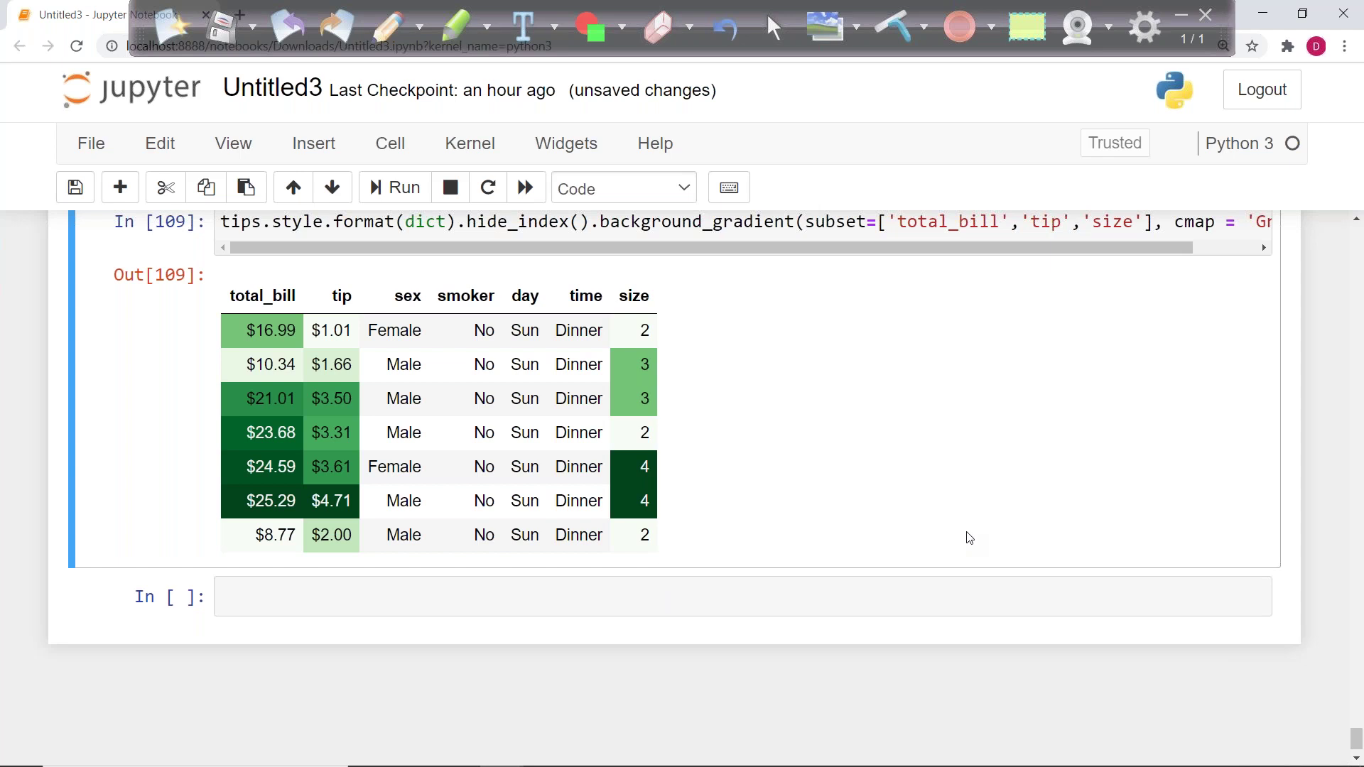
pyautogui.scroll(1, 543, 280)
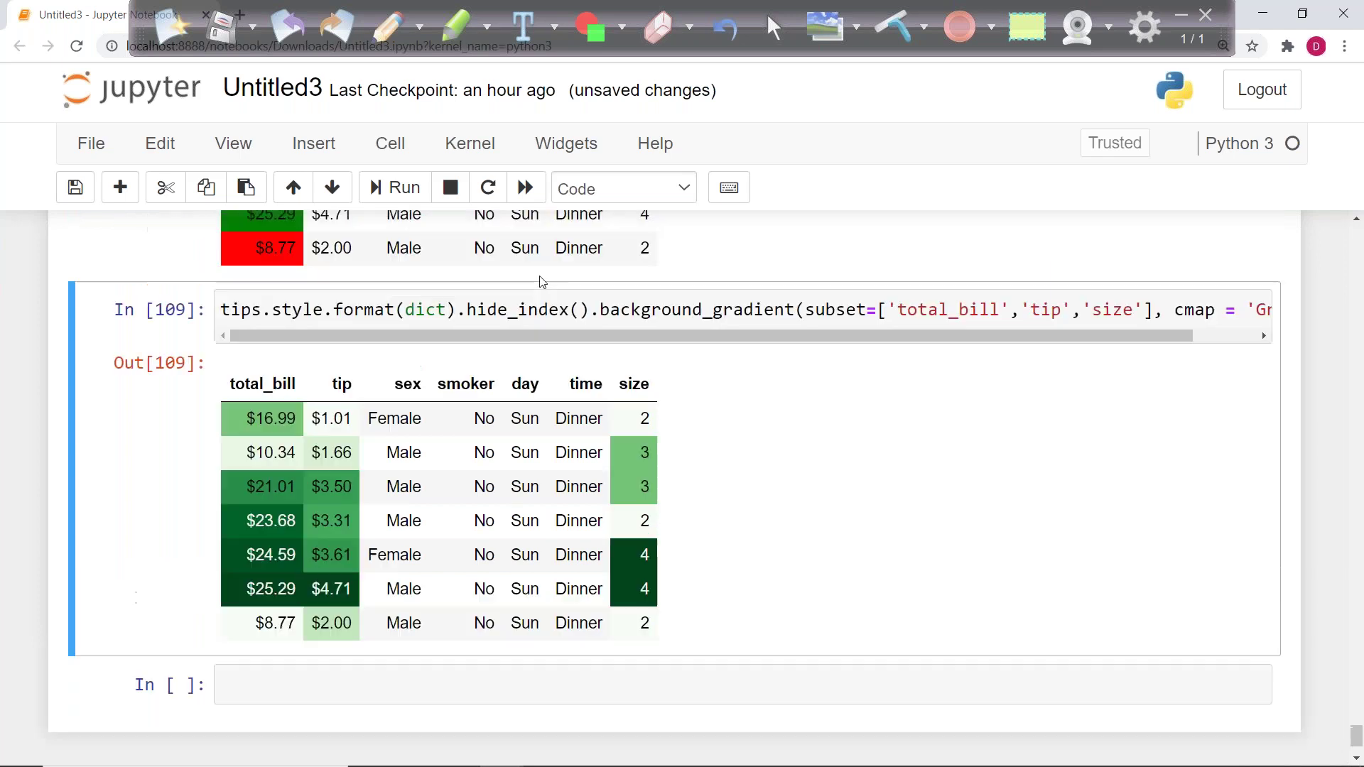
# Step: Copy the background_gradient expression into the empty cell below and remove the gradient call, keeping tips.style.format(dict).hide_index()
pyautogui.click(549, 310)
pyautogui.hotkey('ctrl', 'a')
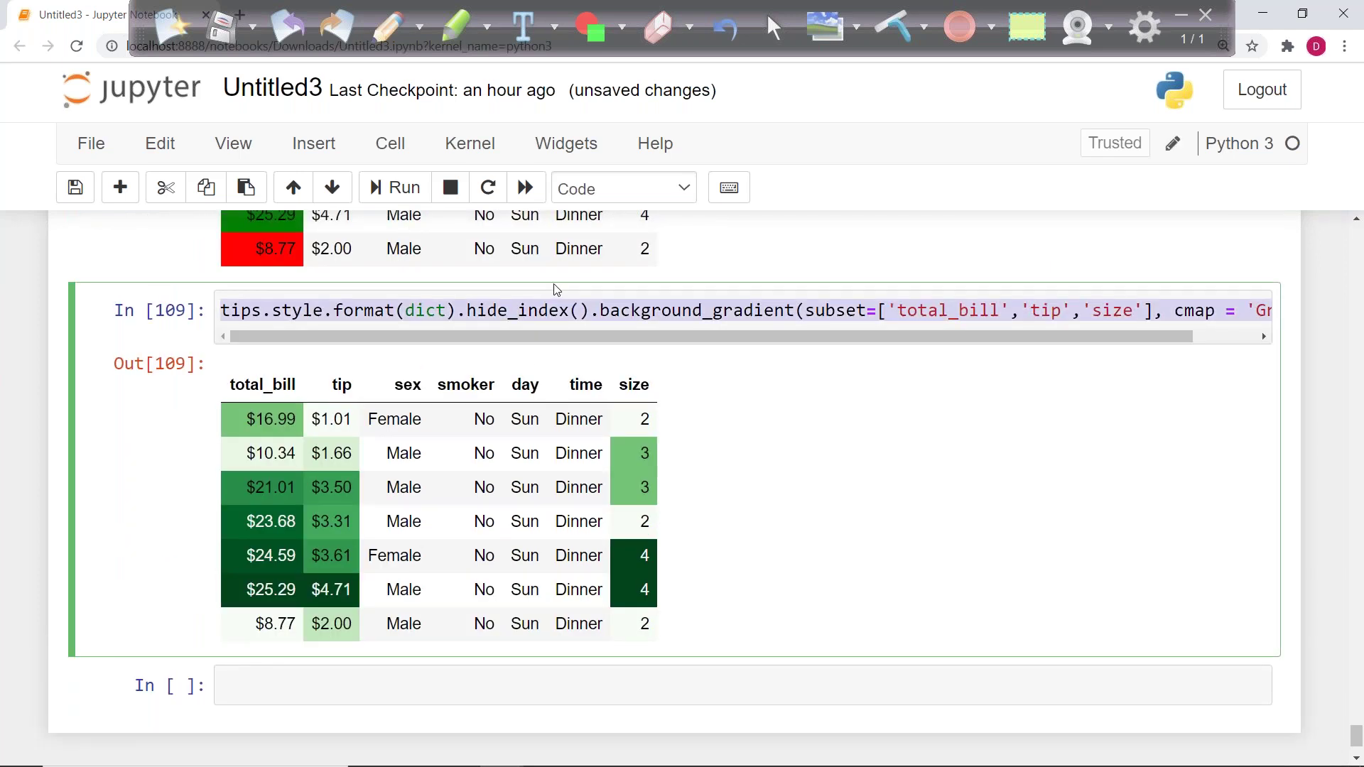
pyautogui.scroll(-2, 539, 361)
pyautogui.click(366, 561)
pyautogui.write("tips.style.format(dict).hide_index().background_gradient(subset=['total_bill','tip','size'], cmap = 'Greens')")
pyautogui.click(522, 561)
pyautogui.press('Right')
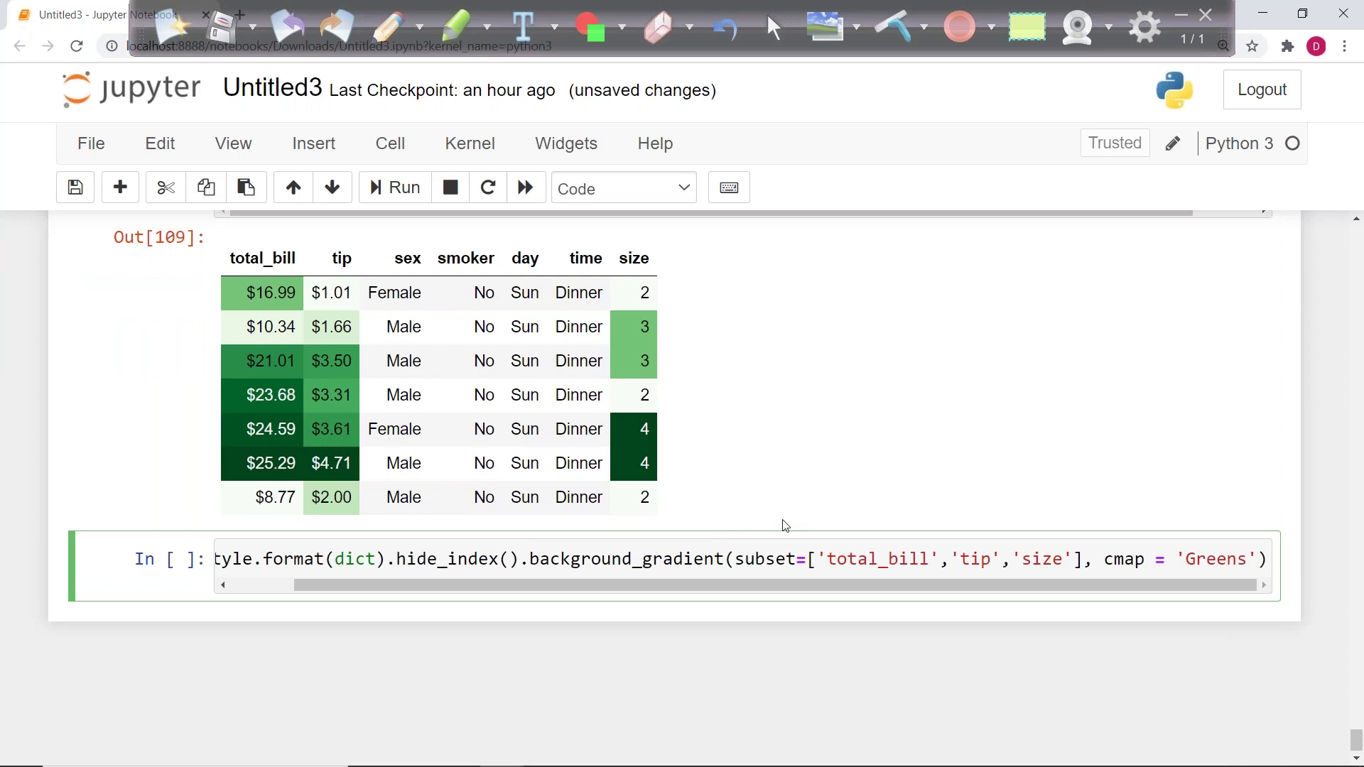
pyautogui.hotkey('shift', 'End')
pyautogui.press('Delete')
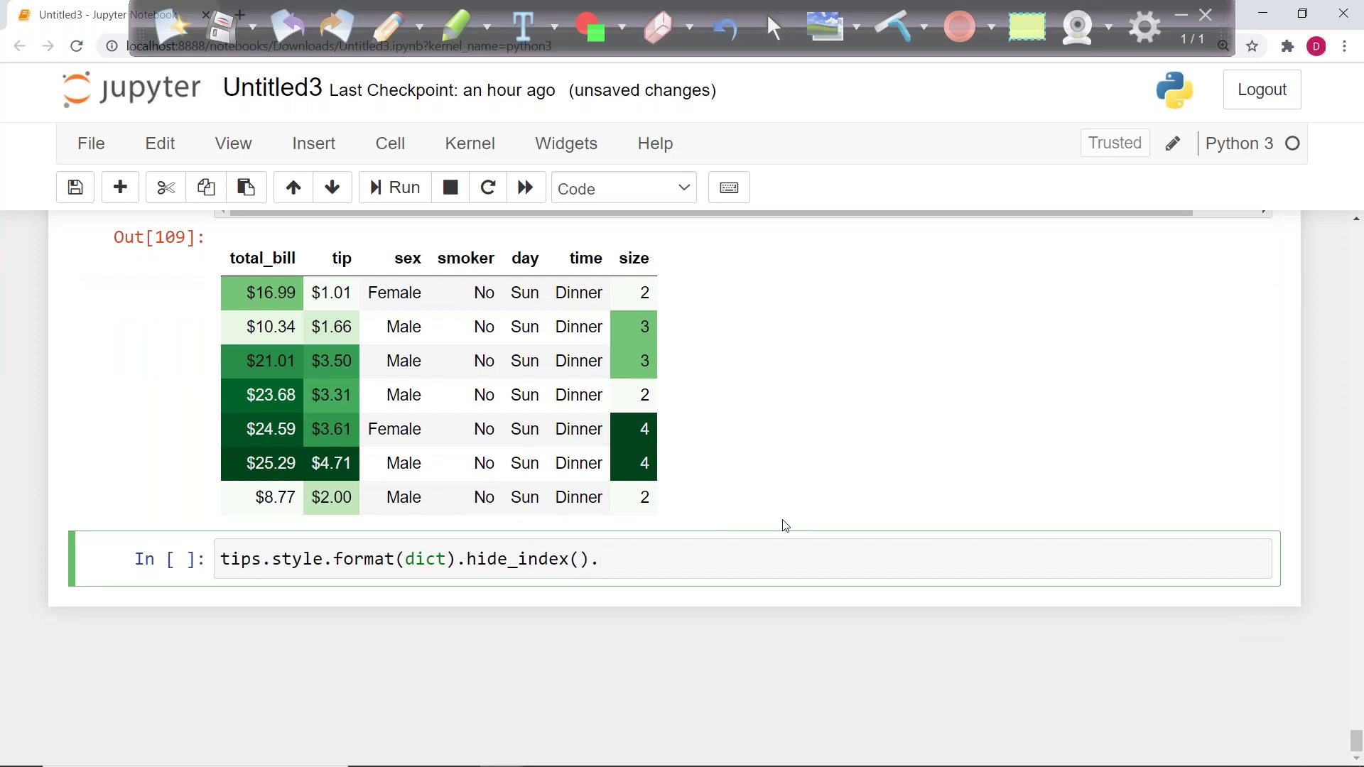
# Step: Complete the new cell's styling chain with bar('total_bill', color='Green')
pyautogui.write("bar()'total_bill', co")
pyautogui.press('Tab')
pyautogui.press('Return')
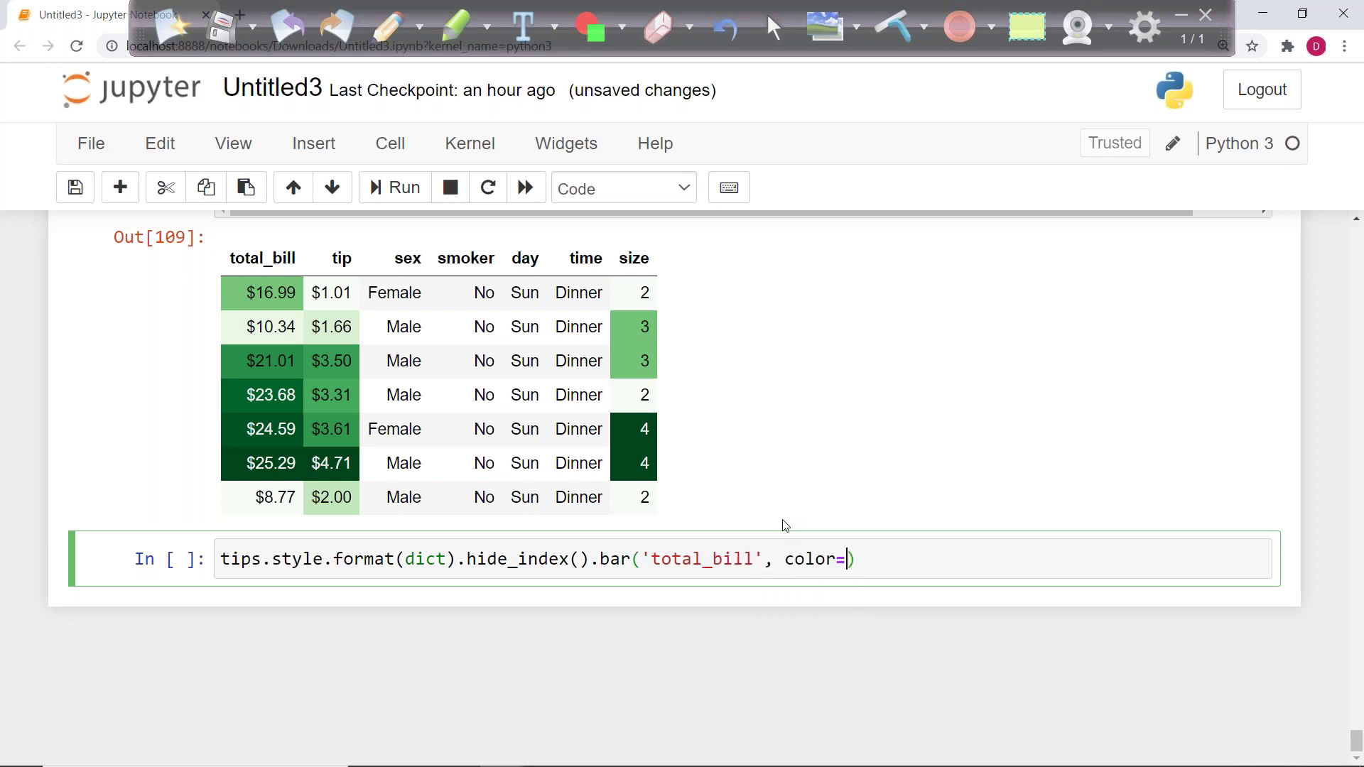
pyautogui.write("'Green")
pyautogui.press('Escape')
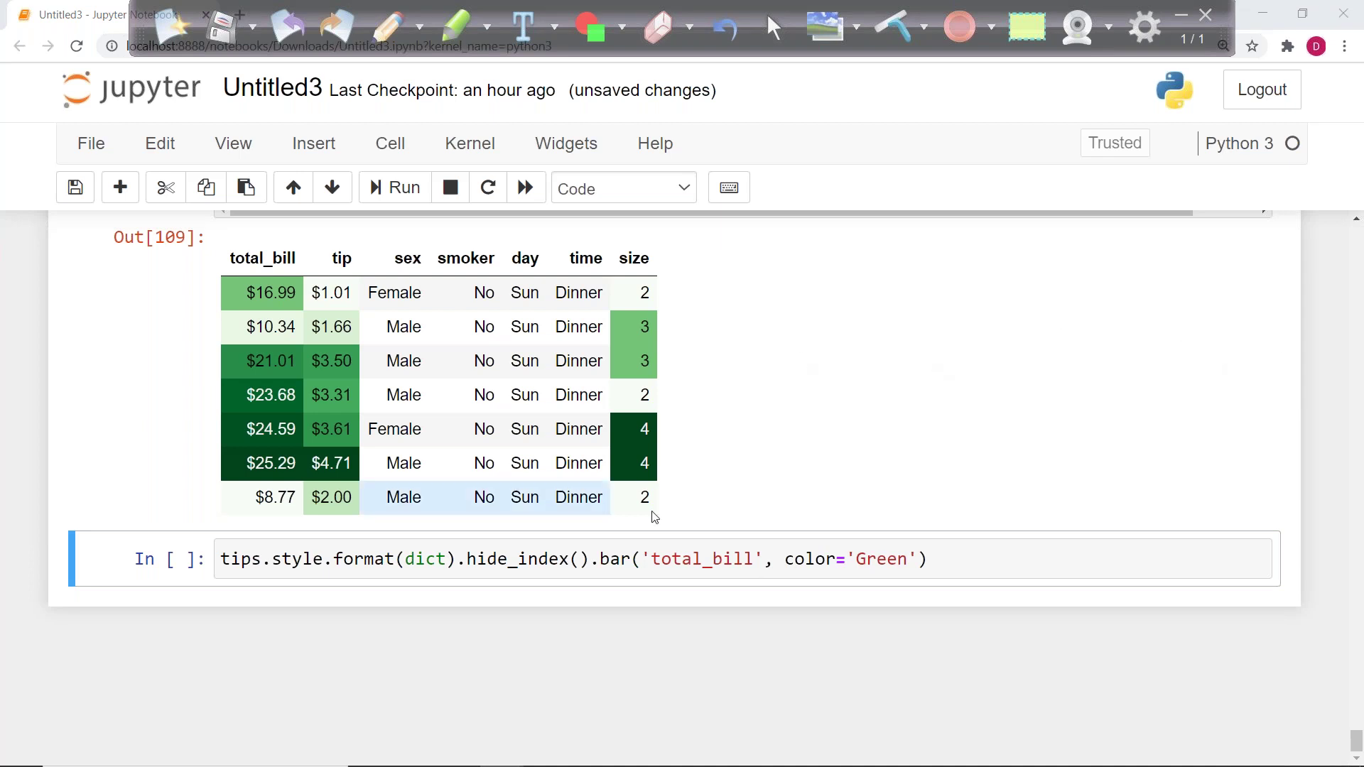
# Step: Run the cell that draws green in-cell bars for total_bill and examine the styled table
pyautogui.click(922, 559)
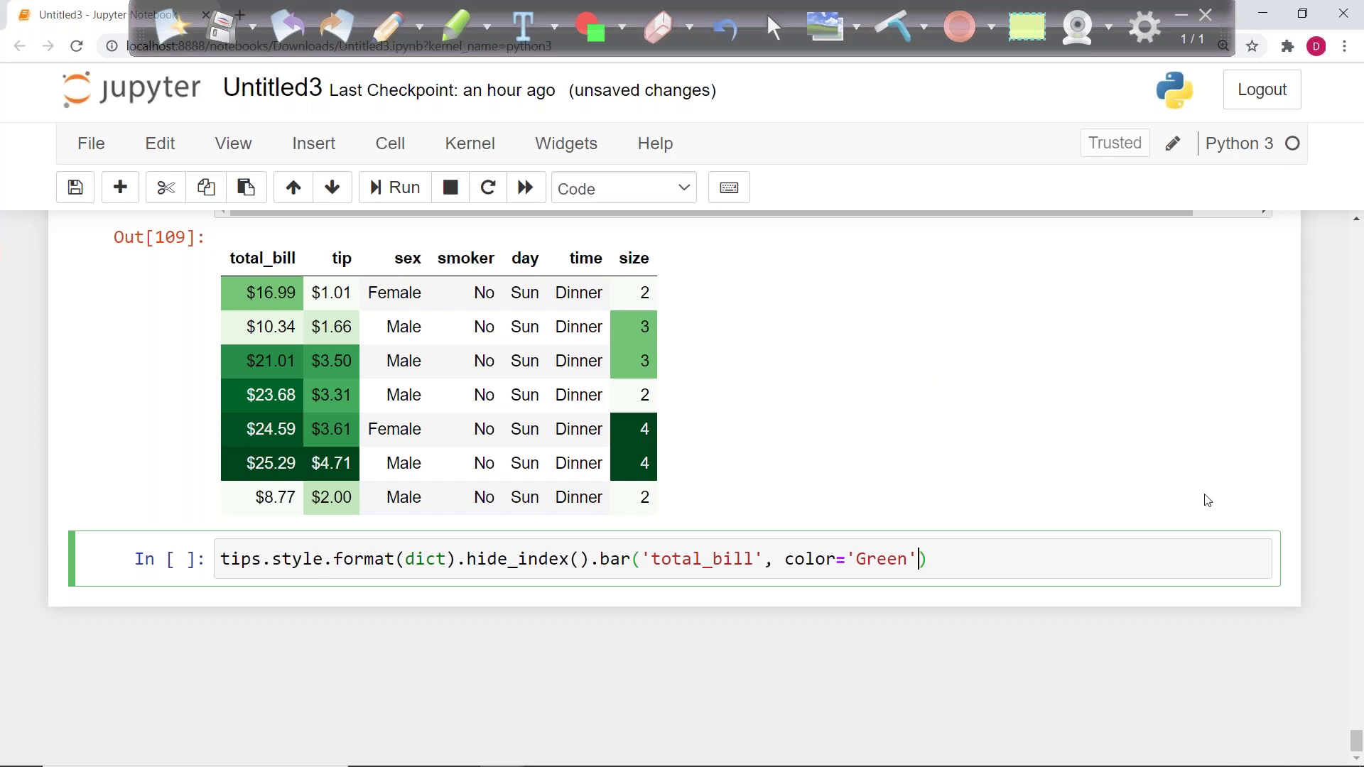
pyautogui.hotkey('ctrl', 'Return')
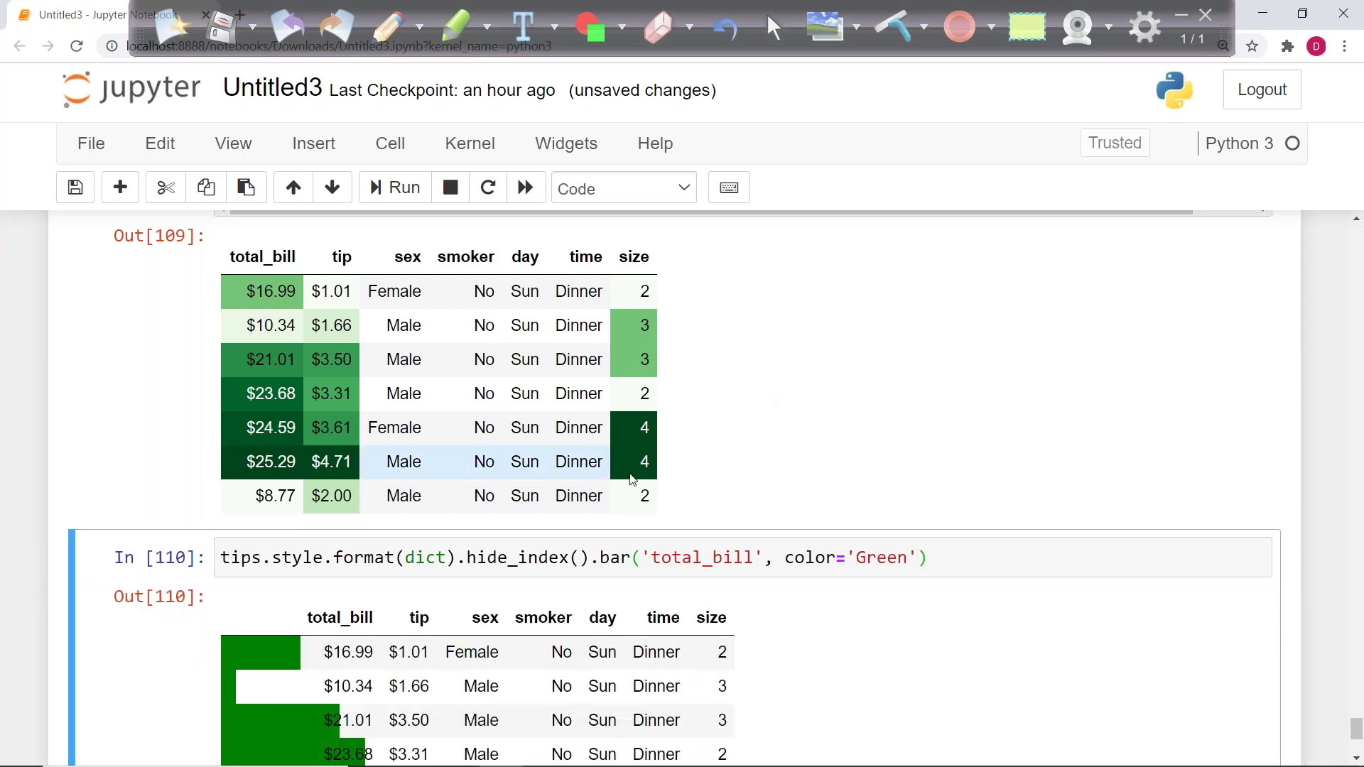
pyautogui.scroll(-3, 631, 476)
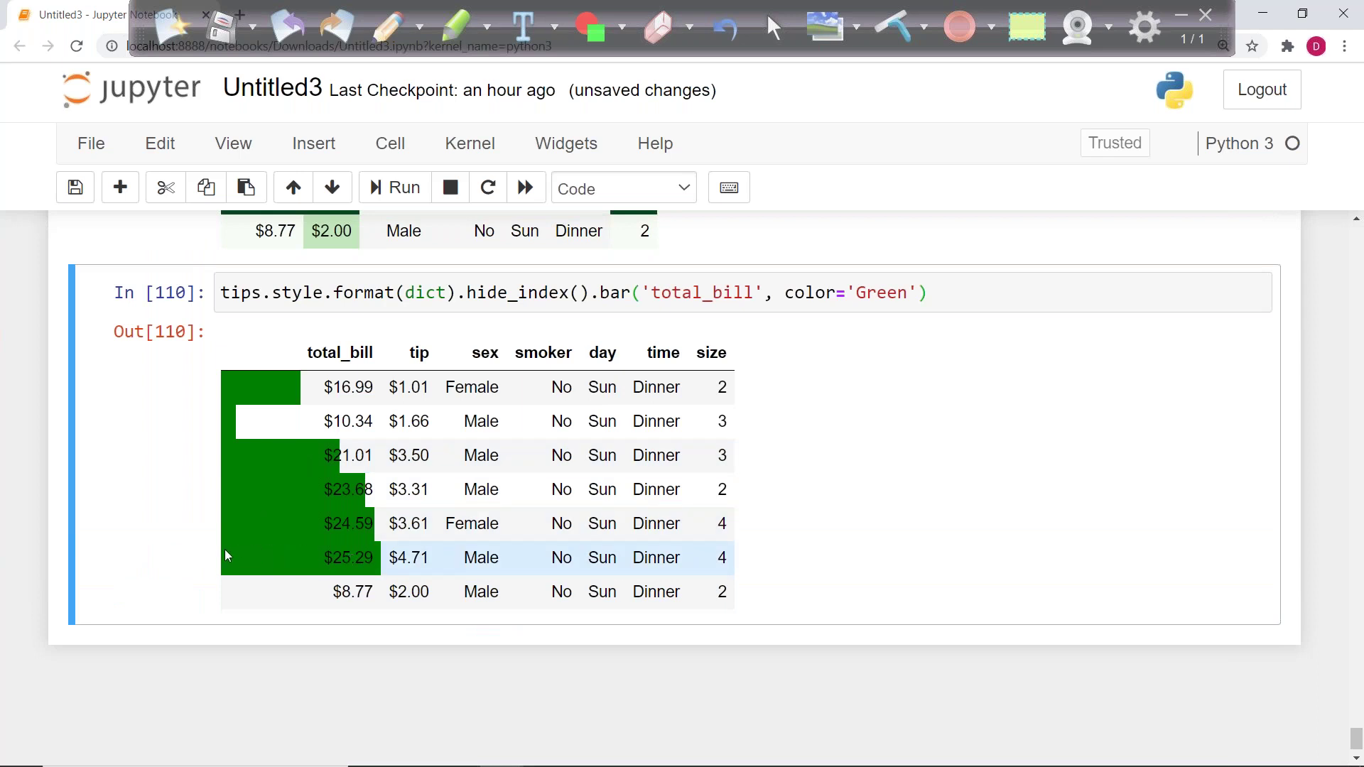
pyautogui.moveTo(284, 564); pyautogui.dragTo(373, 566)
pyautogui.click(270, 544)
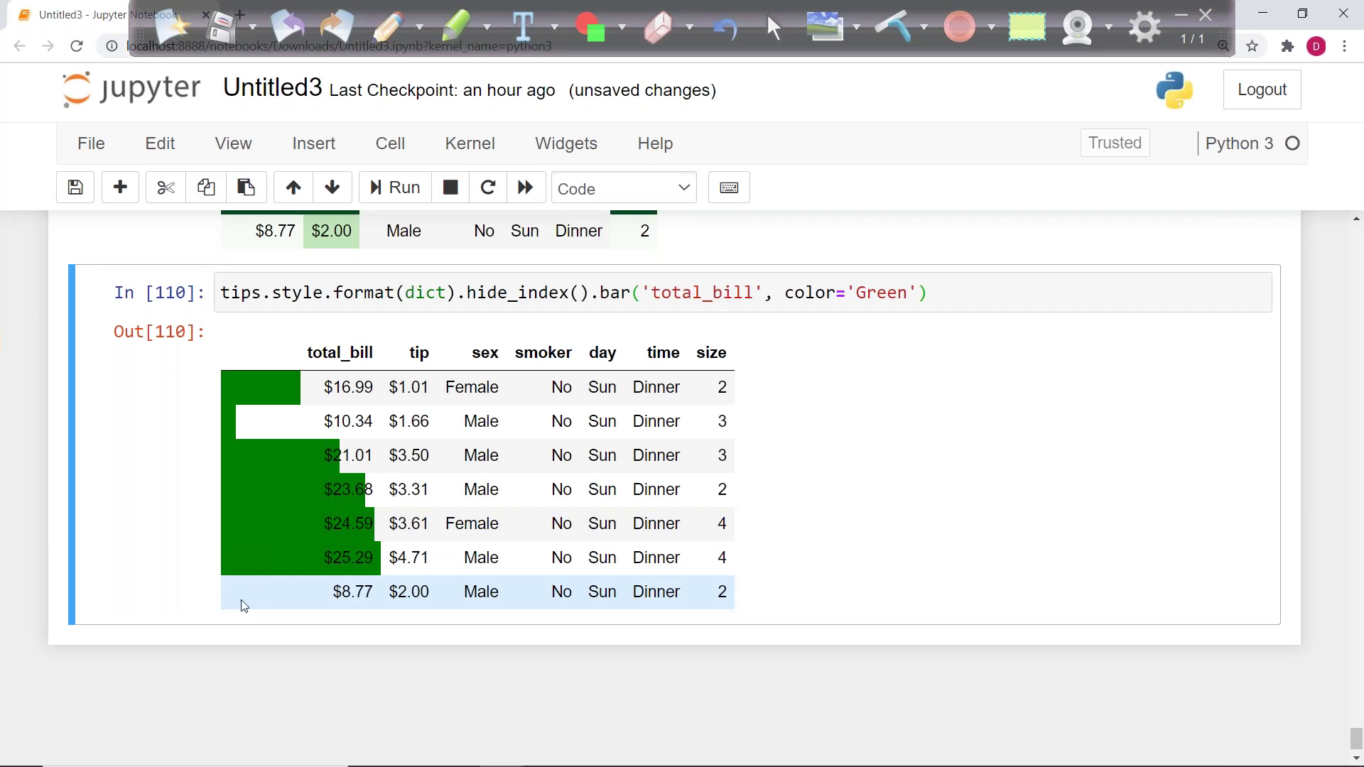
# Step: Change the bar call's column argument to the list ['total_bill','tip'] and rerun the cell
pyautogui.click(641, 293)
pyautogui.write('[')
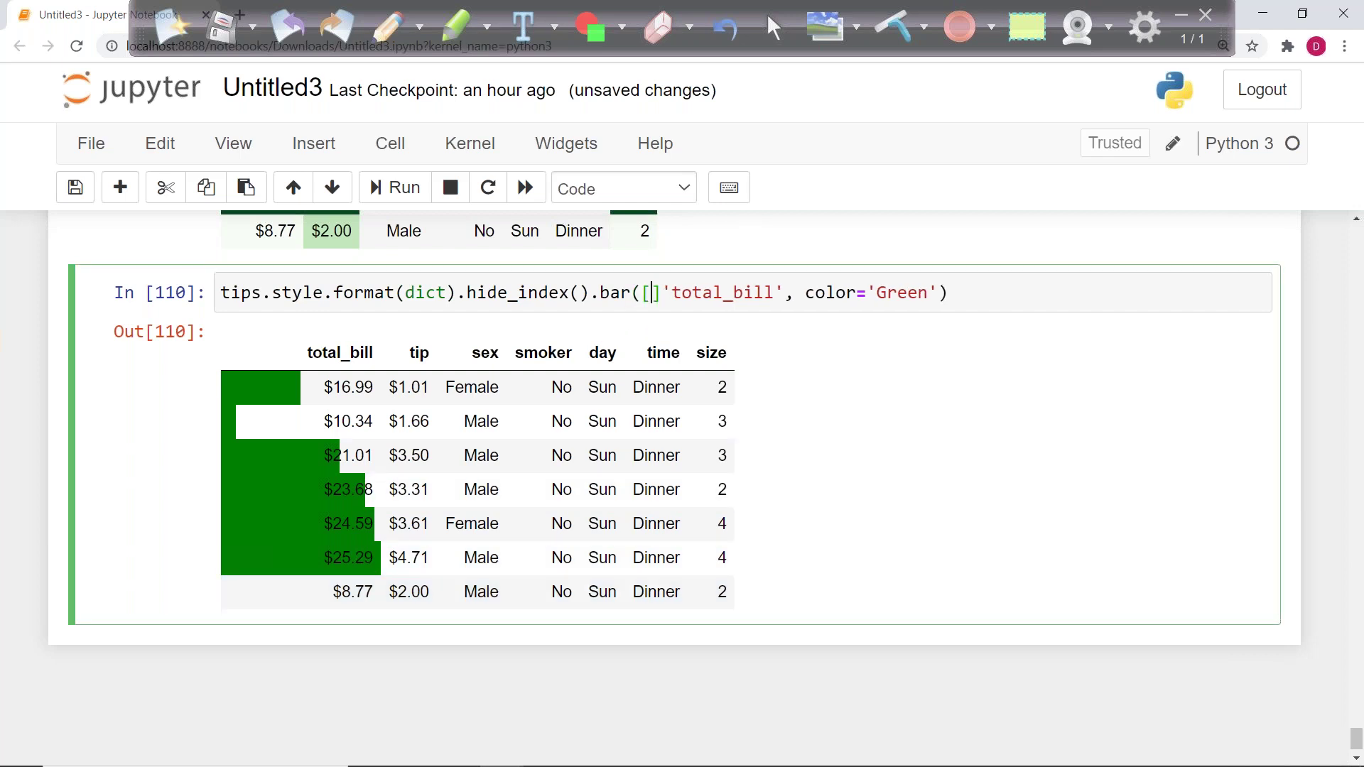
pyautogui.press('Delete')
pyautogui.click(772, 293)
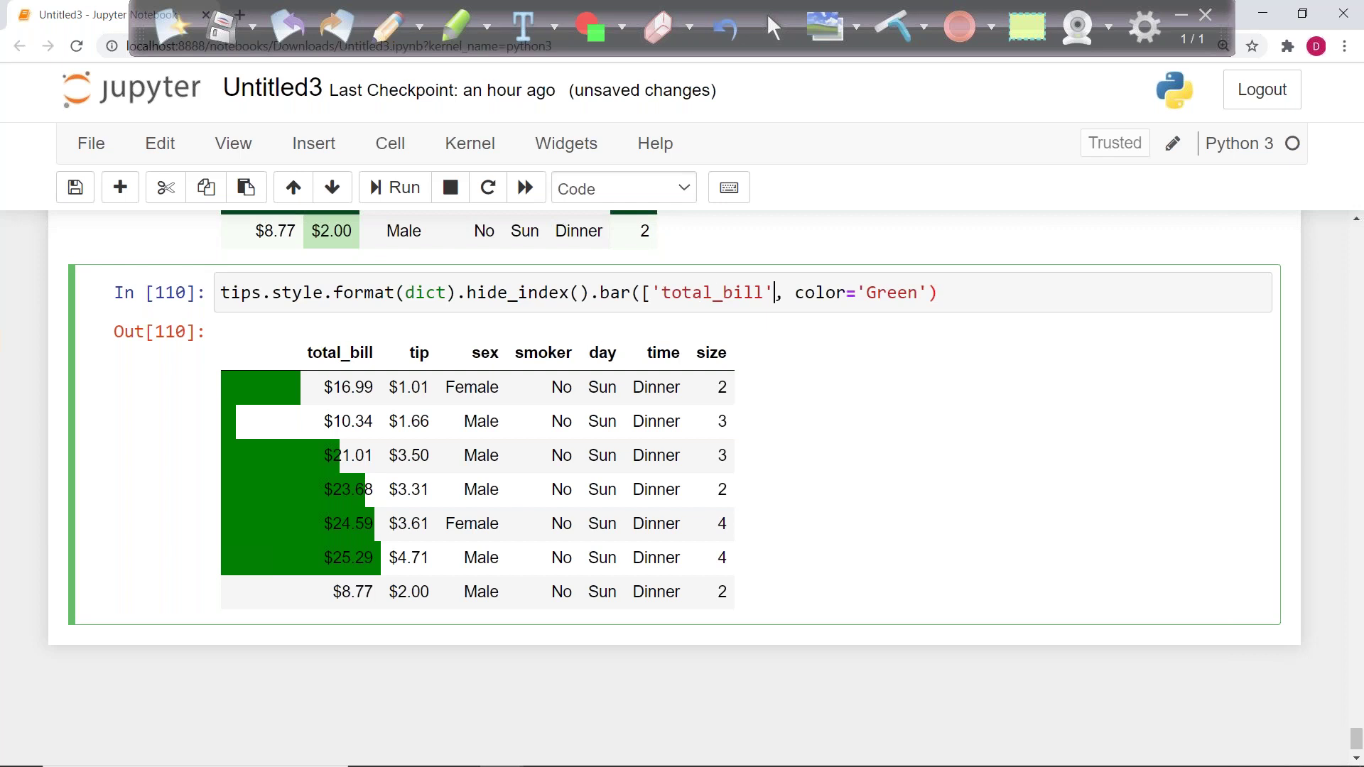
pyautogui.write(",'tip")
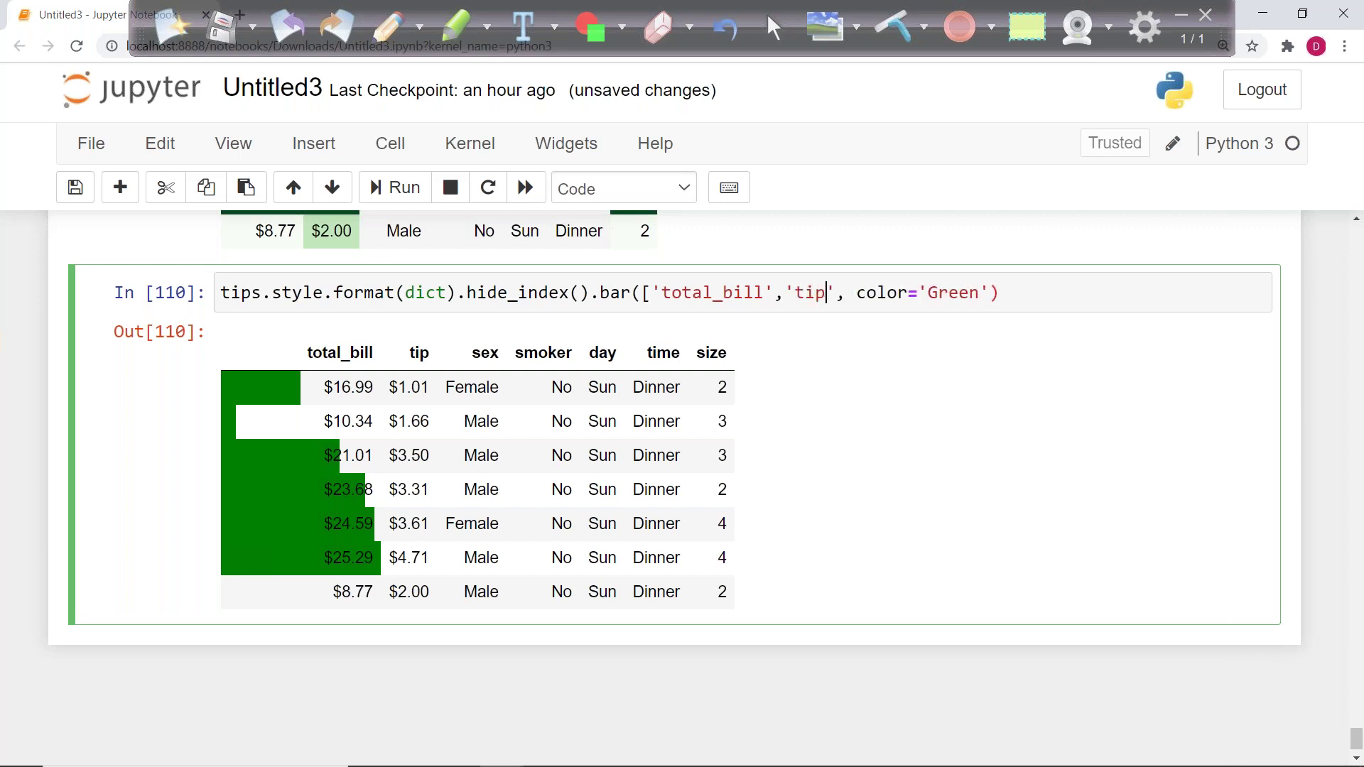
pyautogui.write(']')
pyautogui.press('BackSpace')
pyautogui.press('Right')
pyautogui.write(']')
pyautogui.hotkey('ctrl', 'Return')
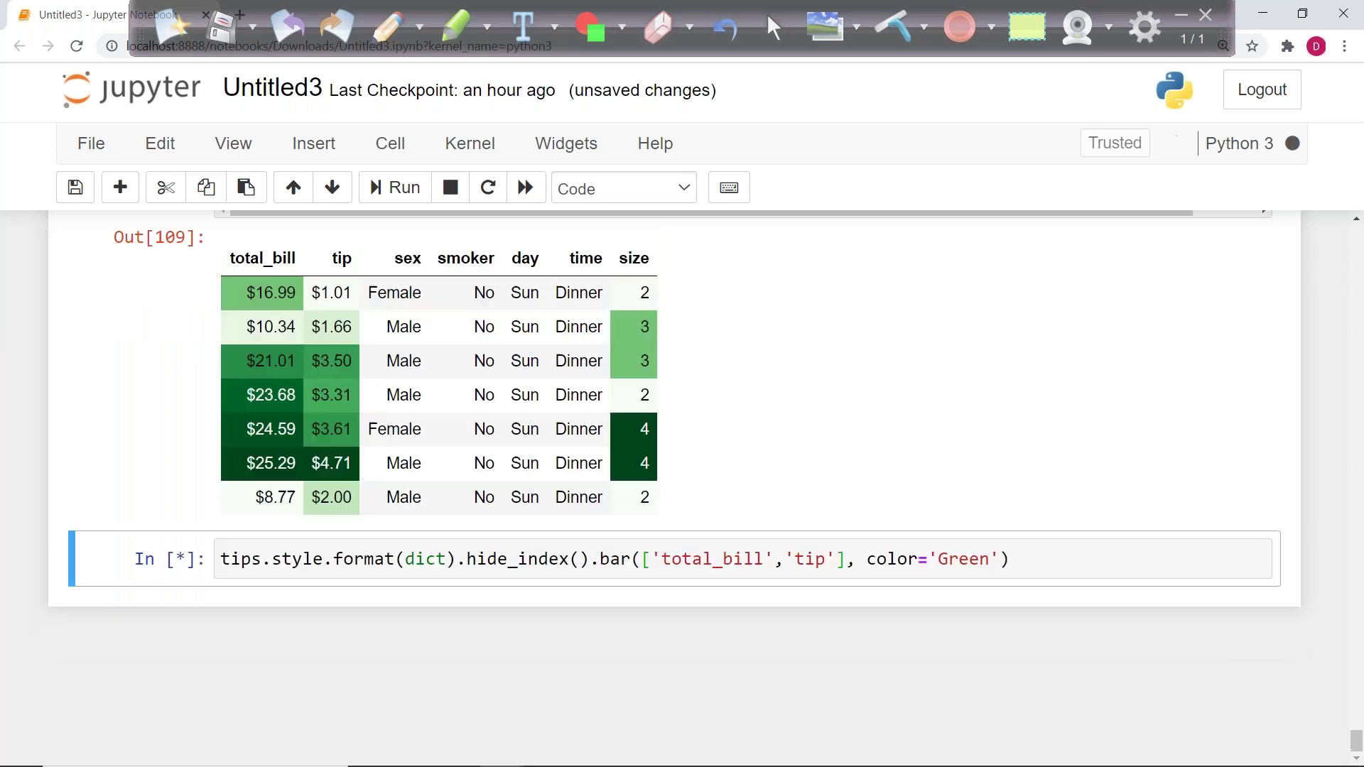
pyautogui.scroll(-4, 611, 549)
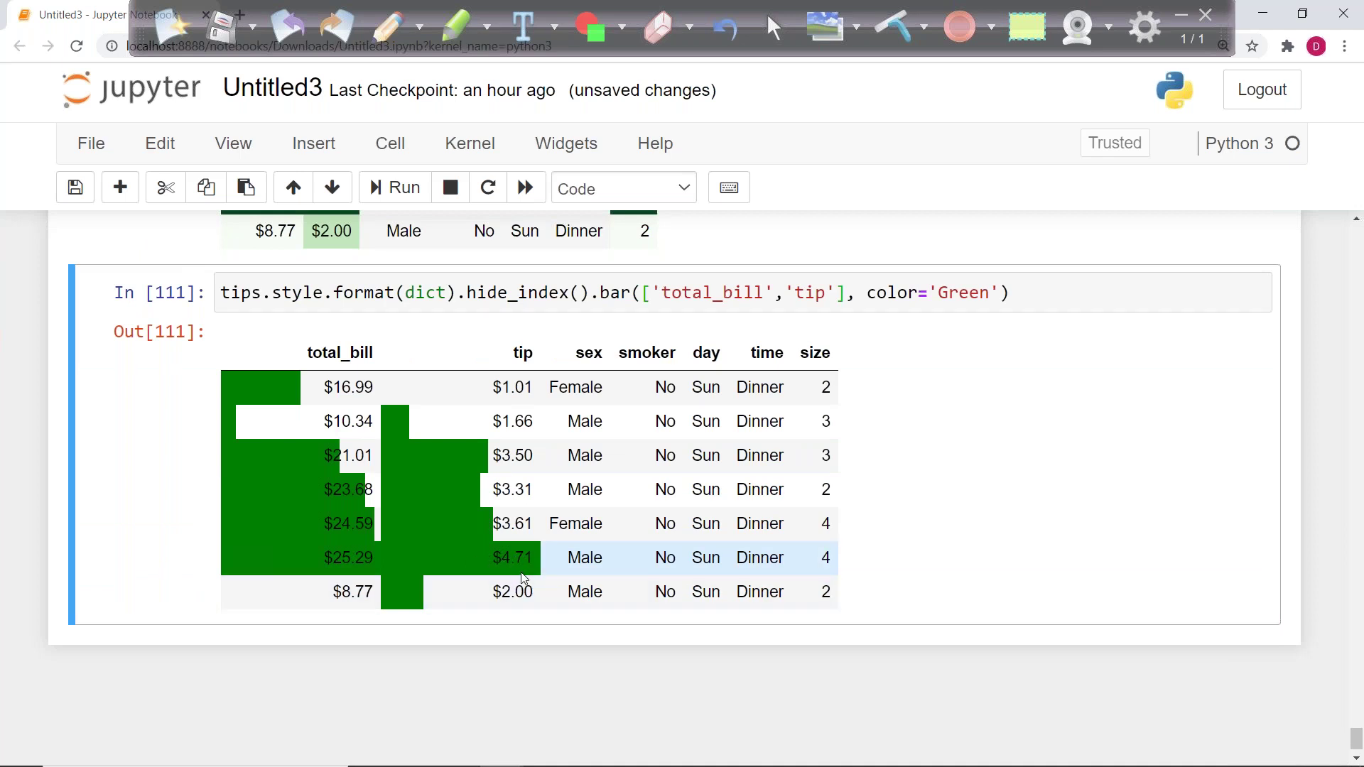
# Step: Add 'size' to the bar call's column list and rerun the cell
pyautogui.click(838, 292)
pyautogui.write(",'")
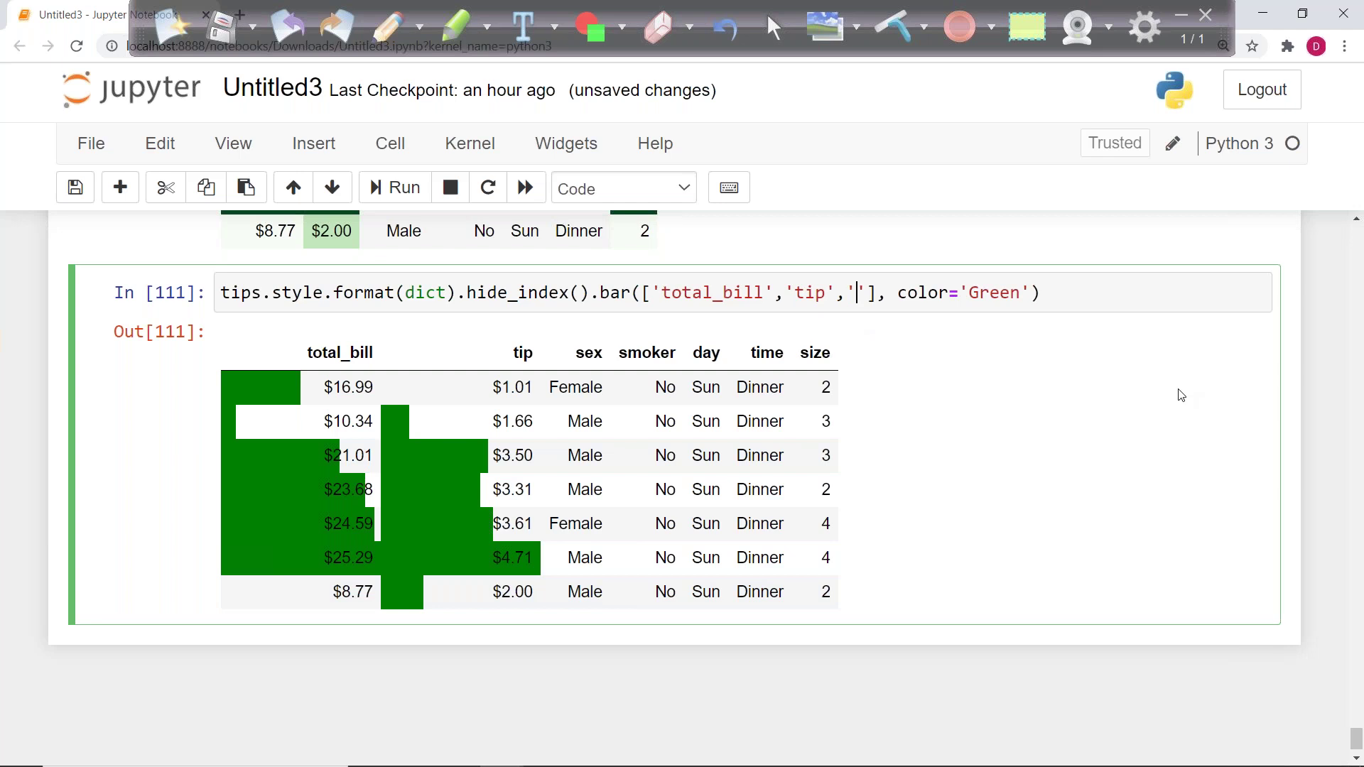
pyautogui.write('size')
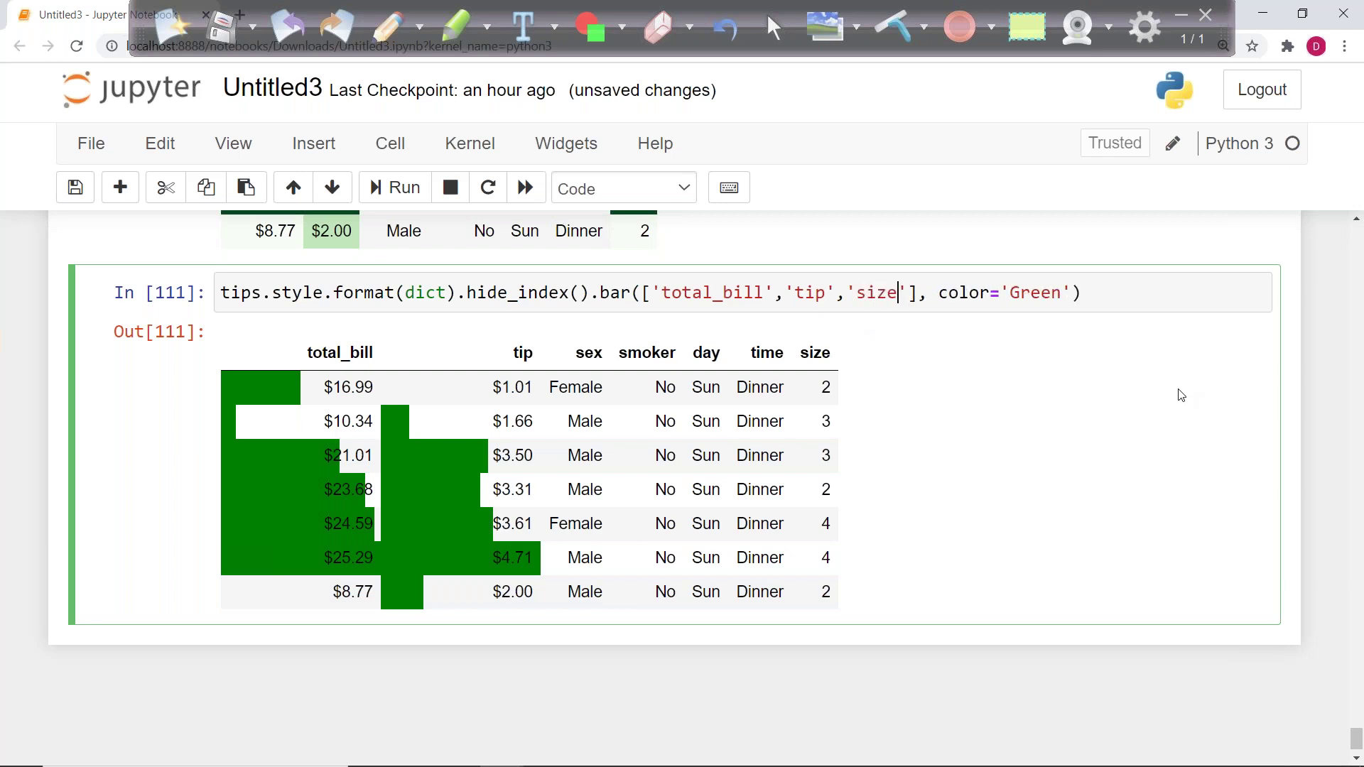
pyautogui.hotkey('ctrl', 'Return')
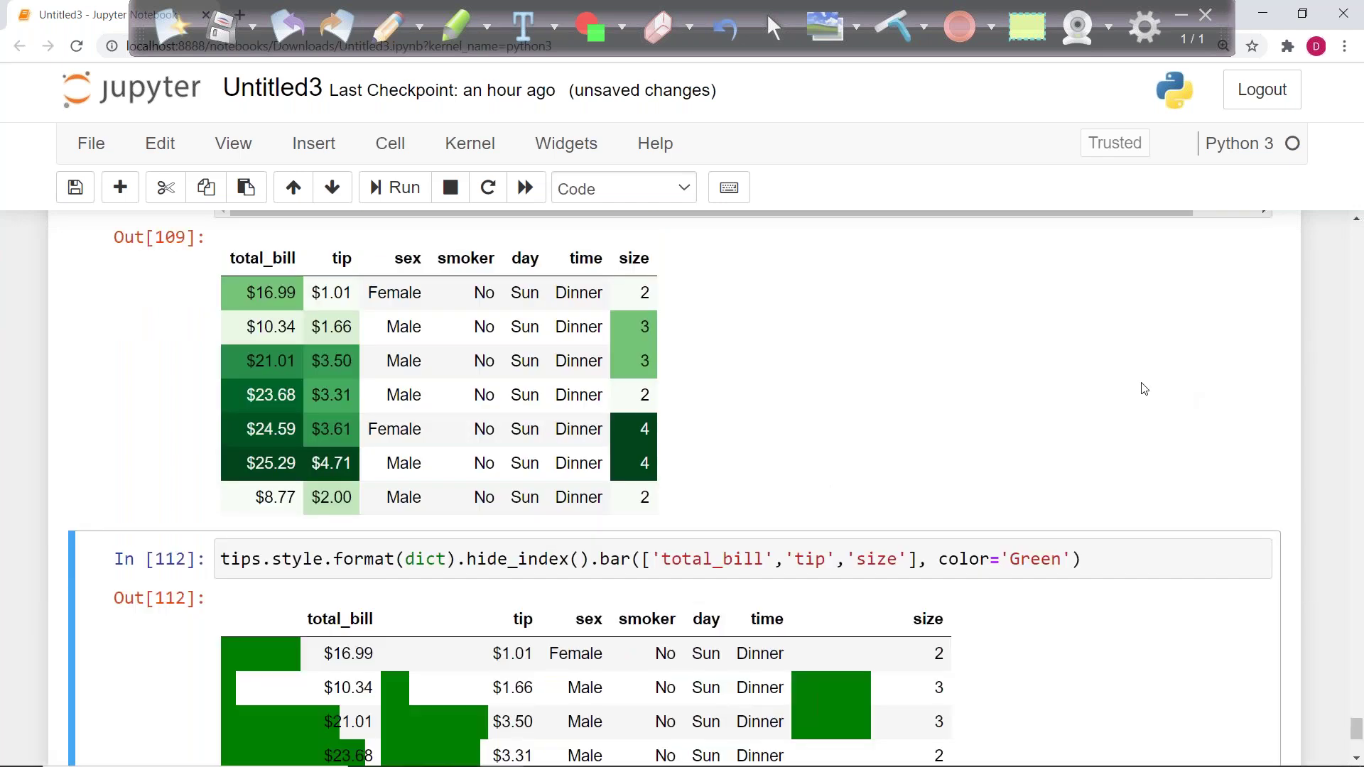
pyautogui.scroll(5, 1049, 423)
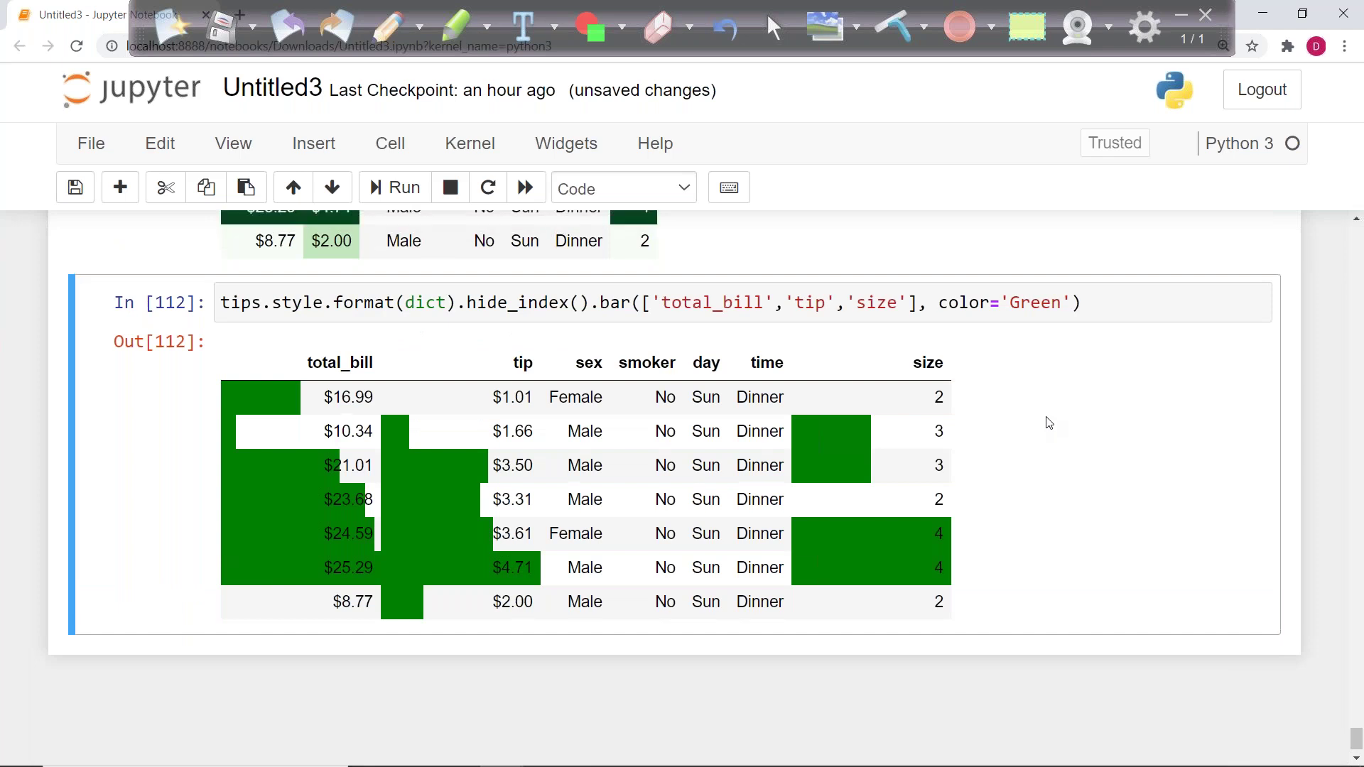
pyautogui.scroll(-5, 299, 490)
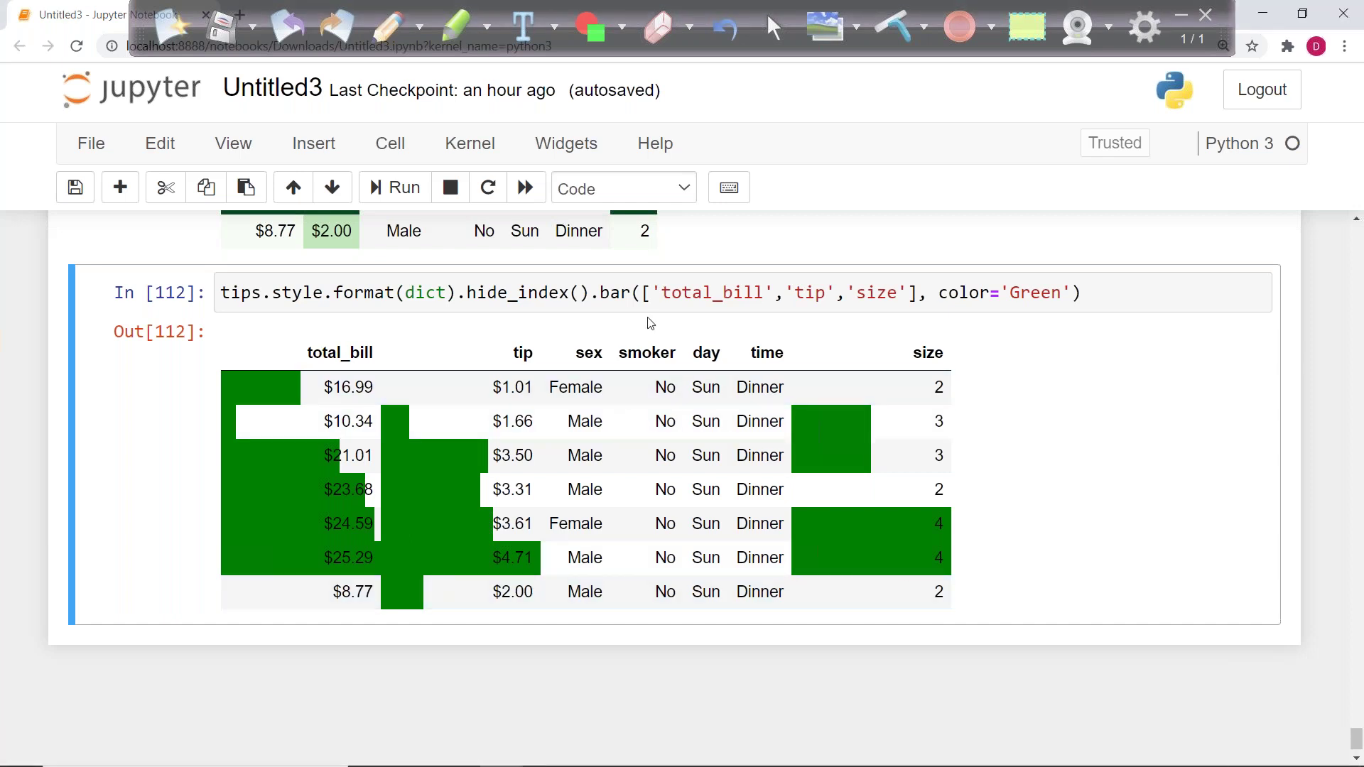
# Step: Insert a run of empty cells below the bar styling cell
pyautogui.click(1121, 305)
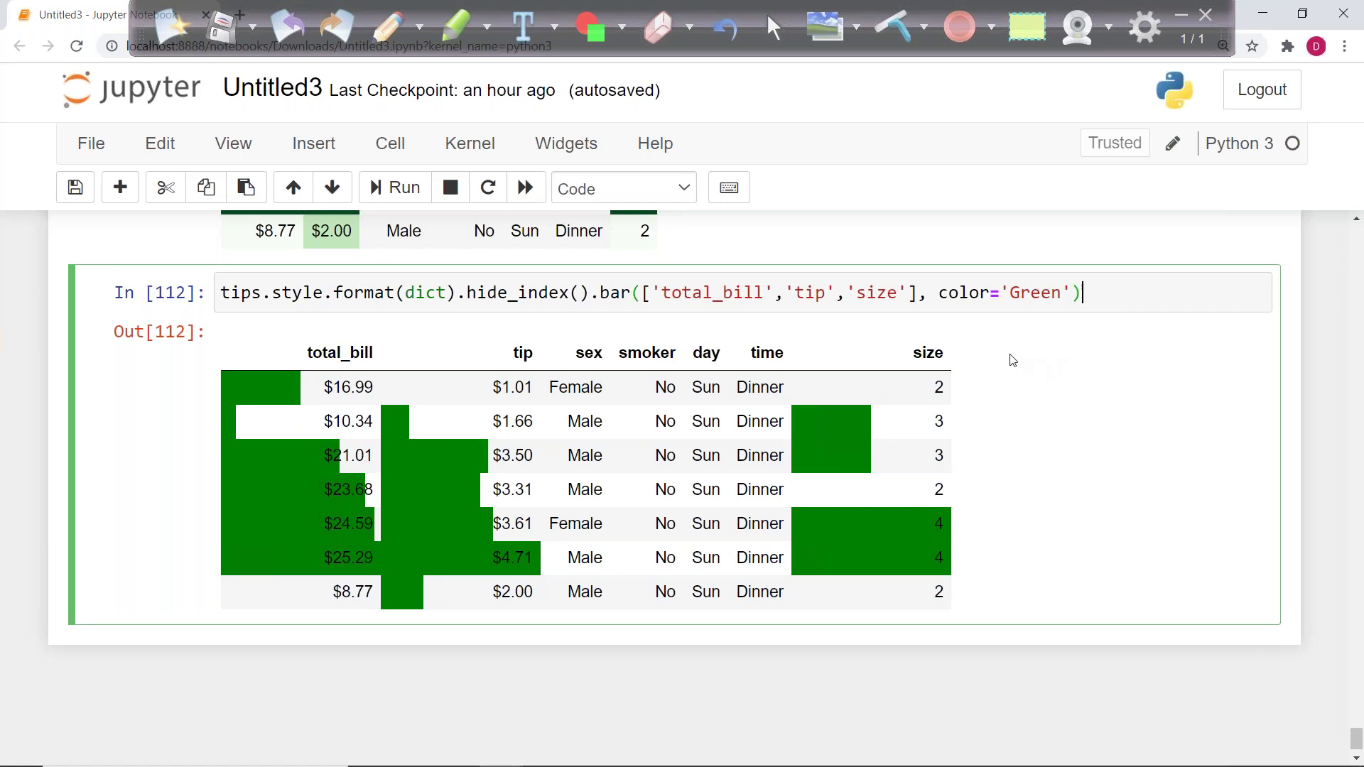
pyautogui.press('Escape')
pyautogui.press('b')
pyautogui.press('b')
pyautogui.press('b')
pyautogui.press('b')
pyautogui.press('b')
pyautogui.press('b')
pyautogui.press('b')
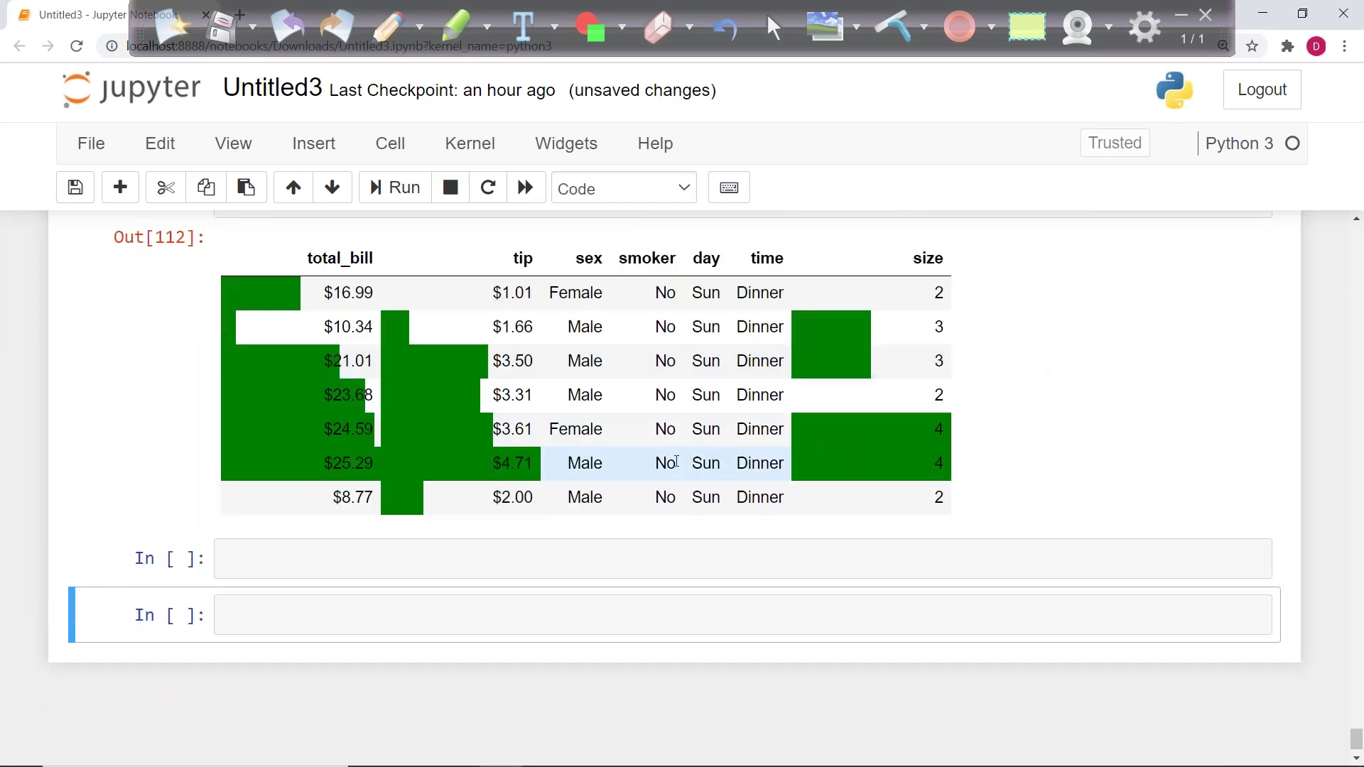
pyautogui.scroll(3, 670, 457)
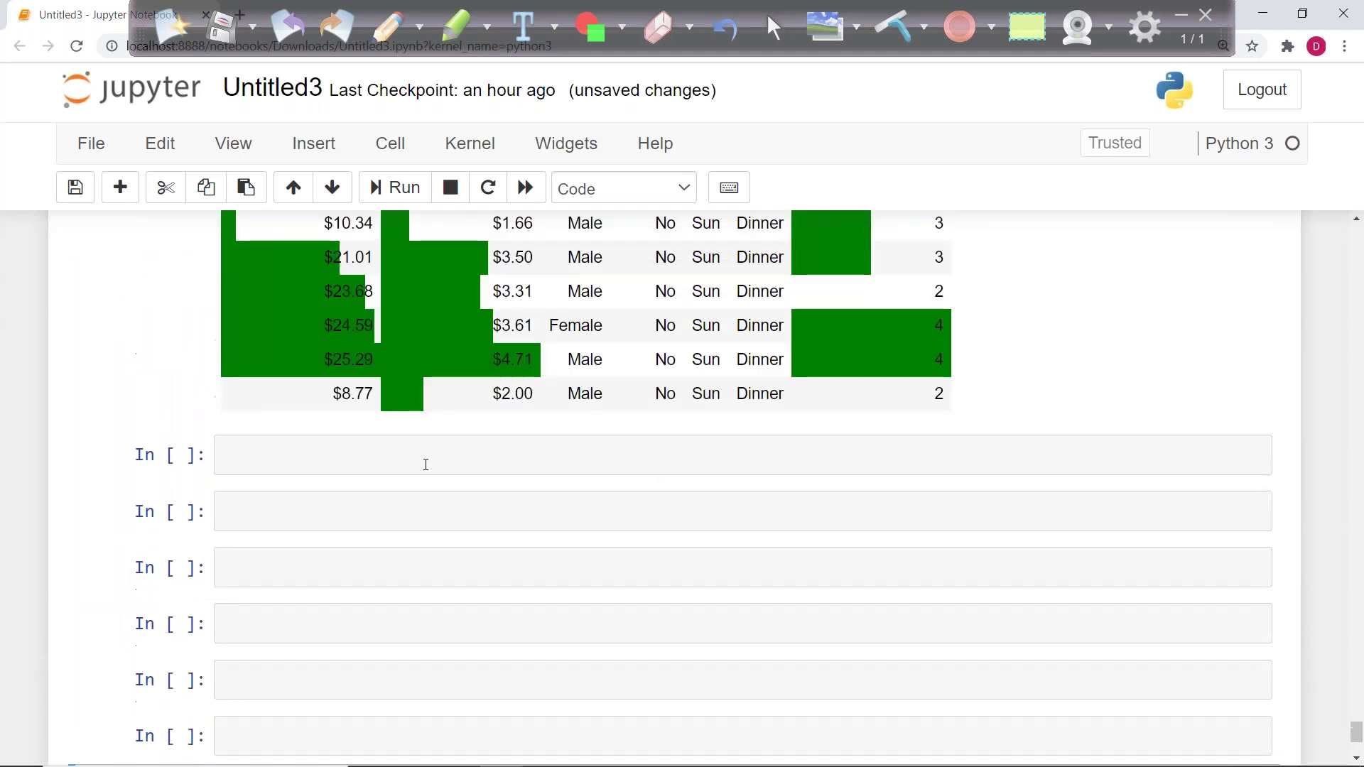
pyautogui.scroll(-4, 426, 463)
pyautogui.click(425, 446)
pyautogui.scroll(1, 422, 429)
pyautogui.scroll(4, 423, 429)
pyautogui.click(330, 505)
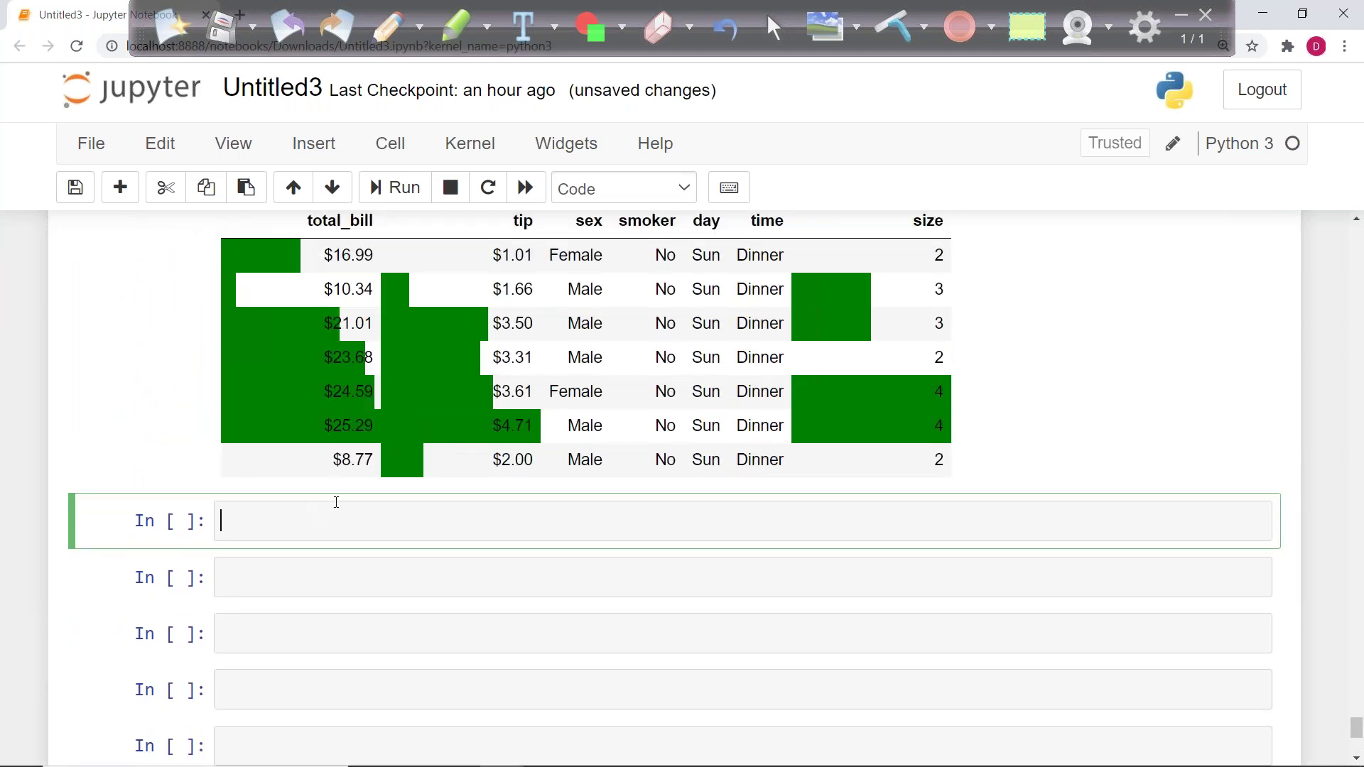
pyautogui.press('Escape')
pyautogui.press('Down')
pyautogui.press('Down')
pyautogui.press('Down')
pyautogui.press('Down')
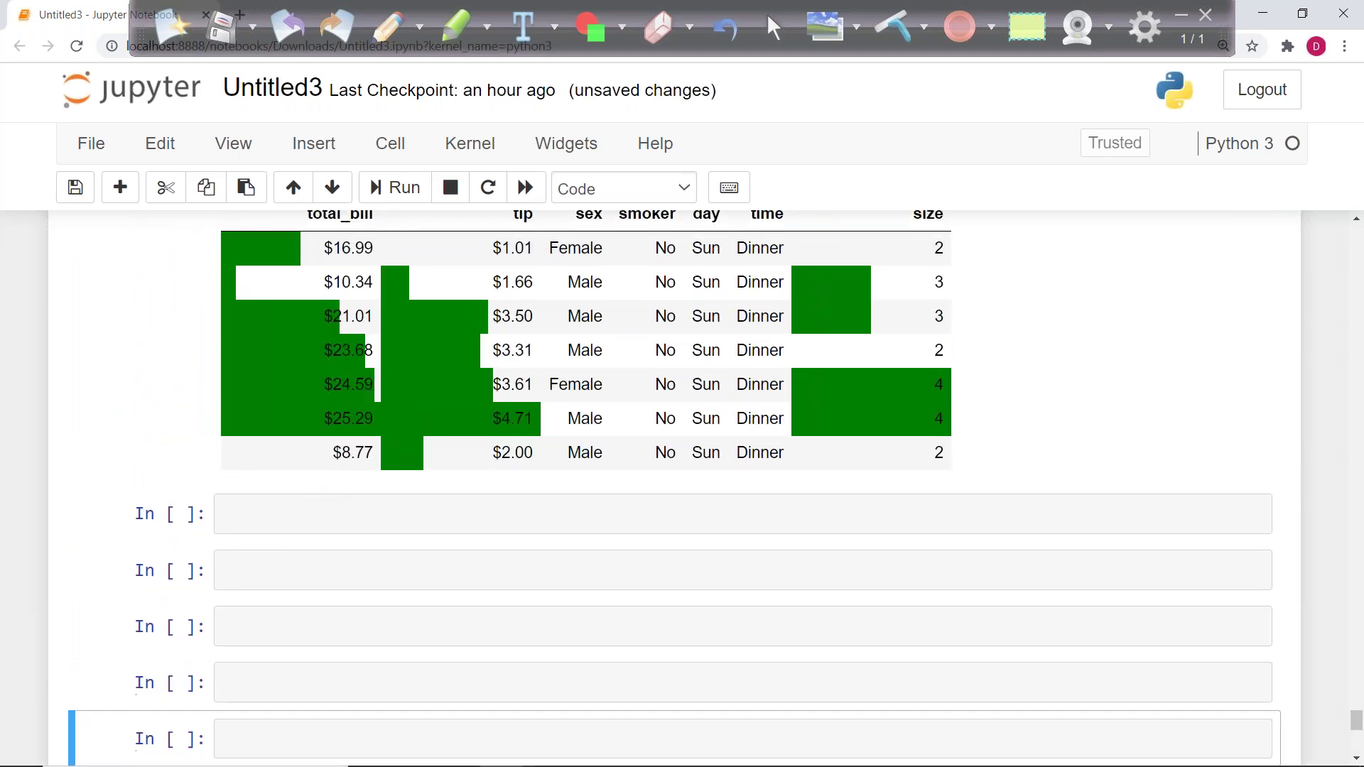
pyautogui.click(299, 512)
pyautogui.scroll(-3, 299, 511)
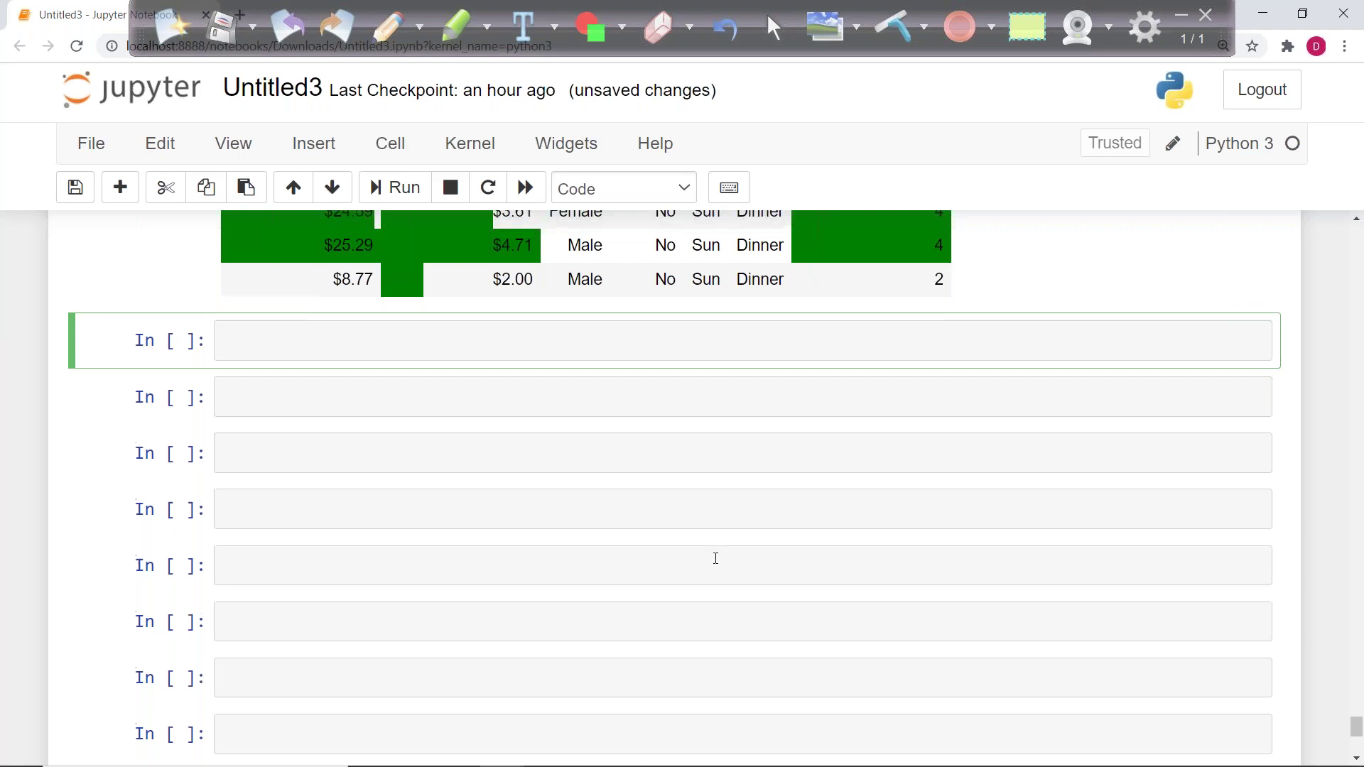
pyautogui.scroll(8, 712, 557)
pyautogui.scroll(1, 497, 462)
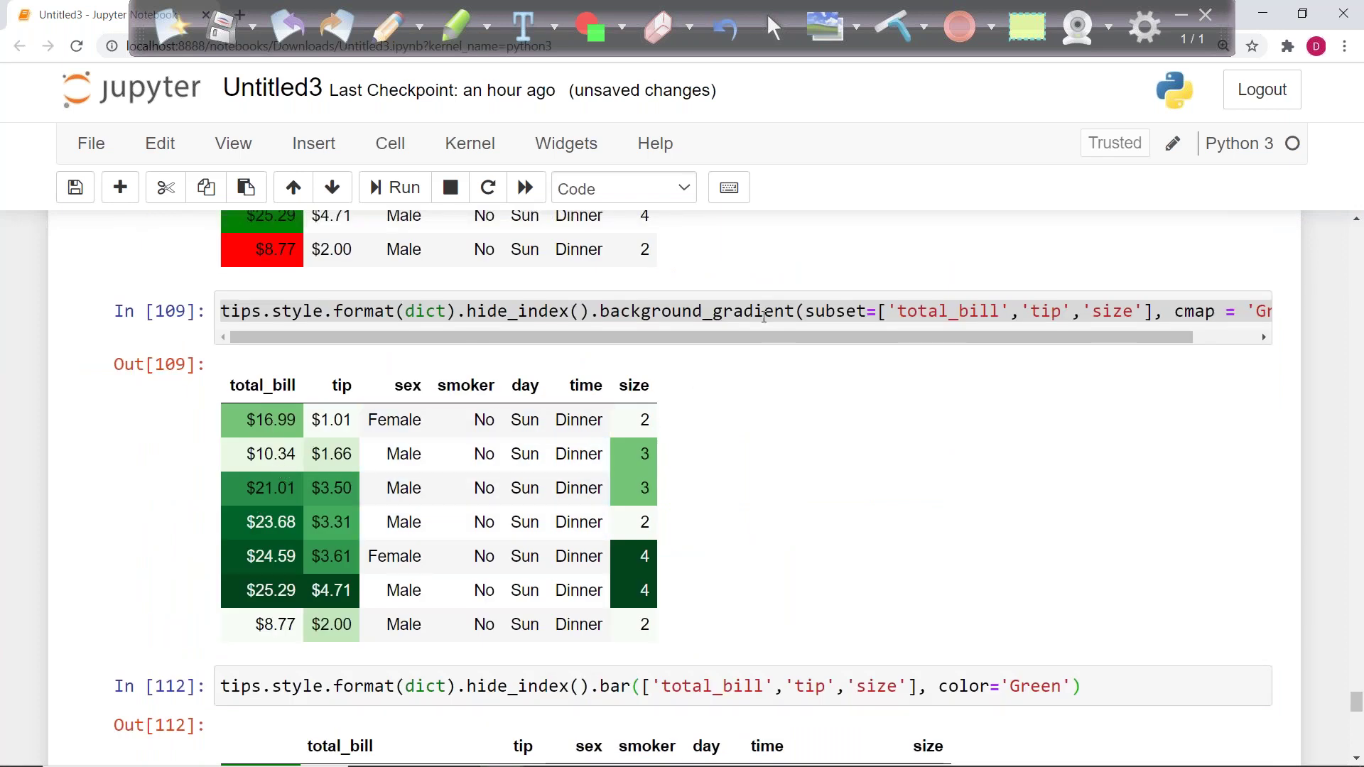
pyautogui.click(940, 303)
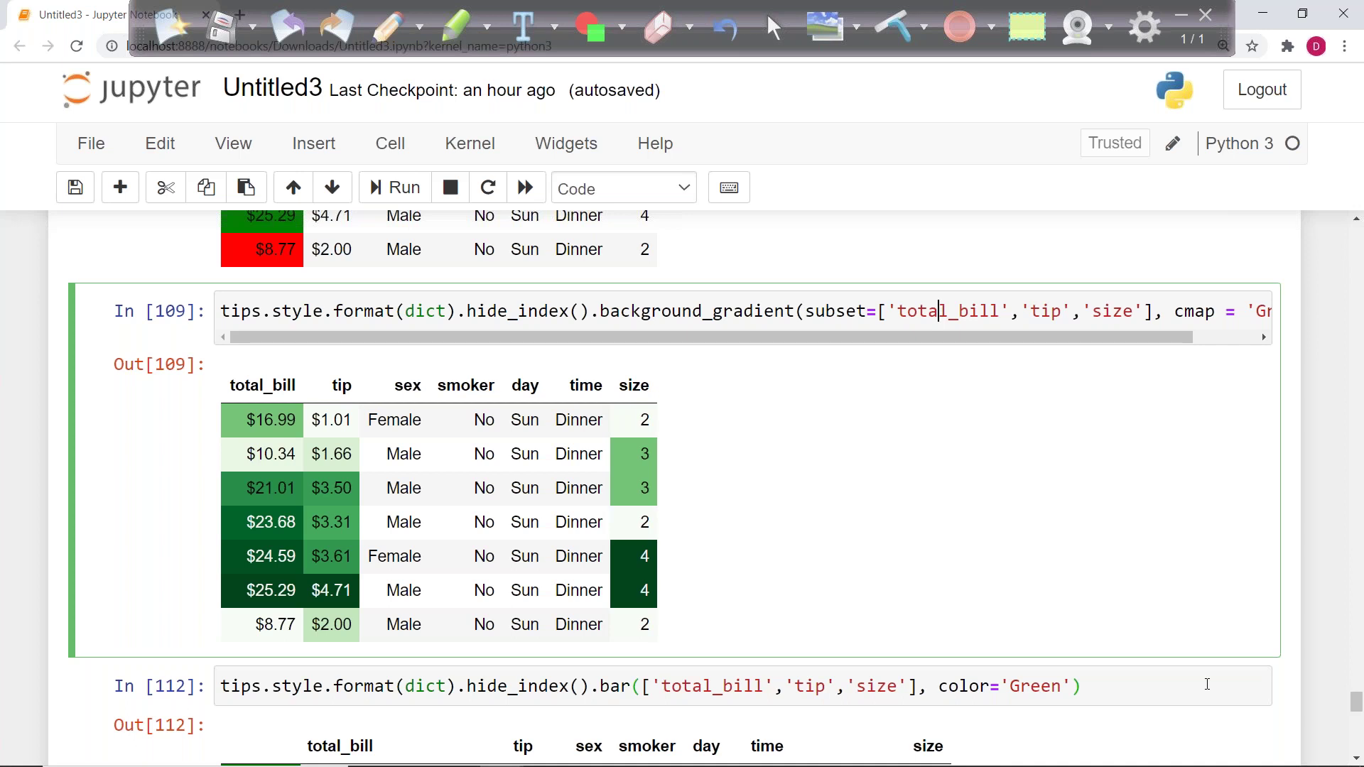
# Step: Switch to File Explorer, view the contents of the Cognitior (E:) drive, and return to the notebook
pyautogui.click(765, 13)
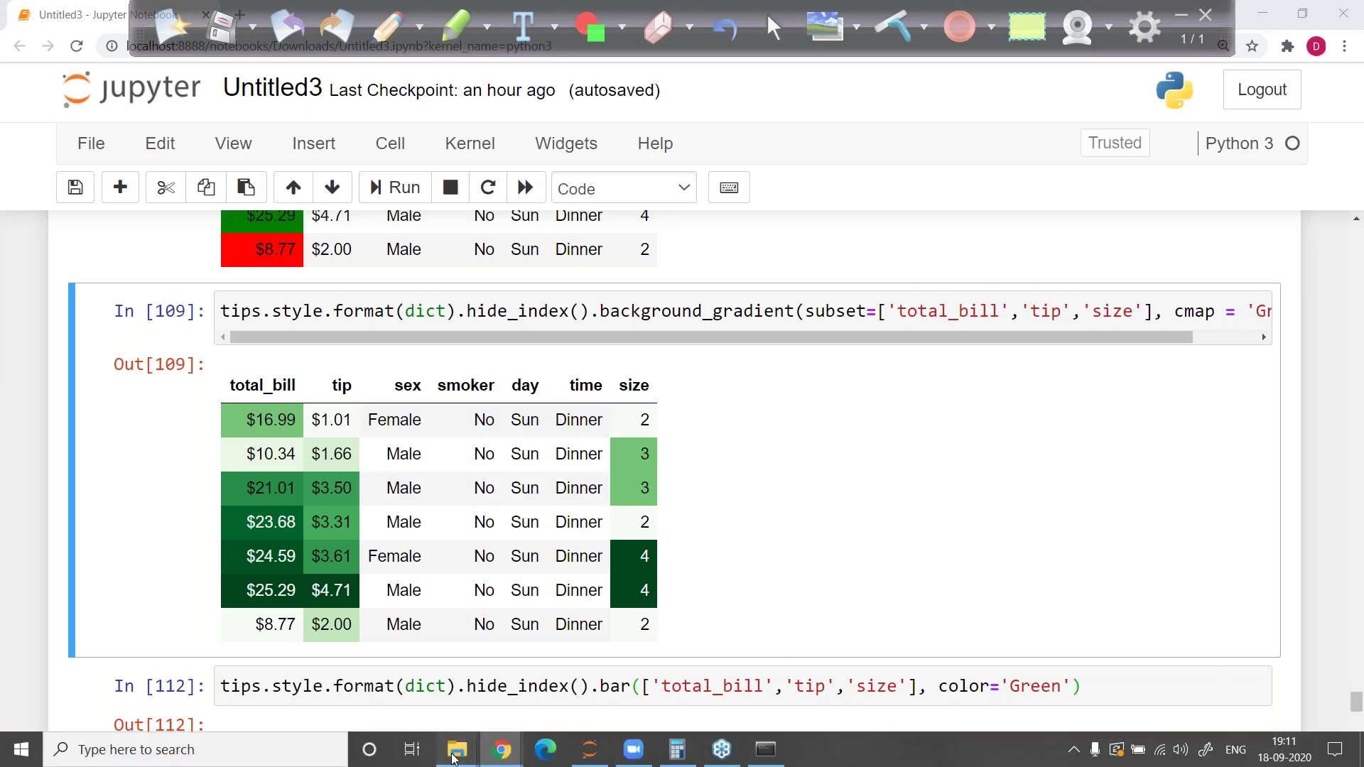
pyautogui.moveTo(457, 750)
pyautogui.click(489, 683)
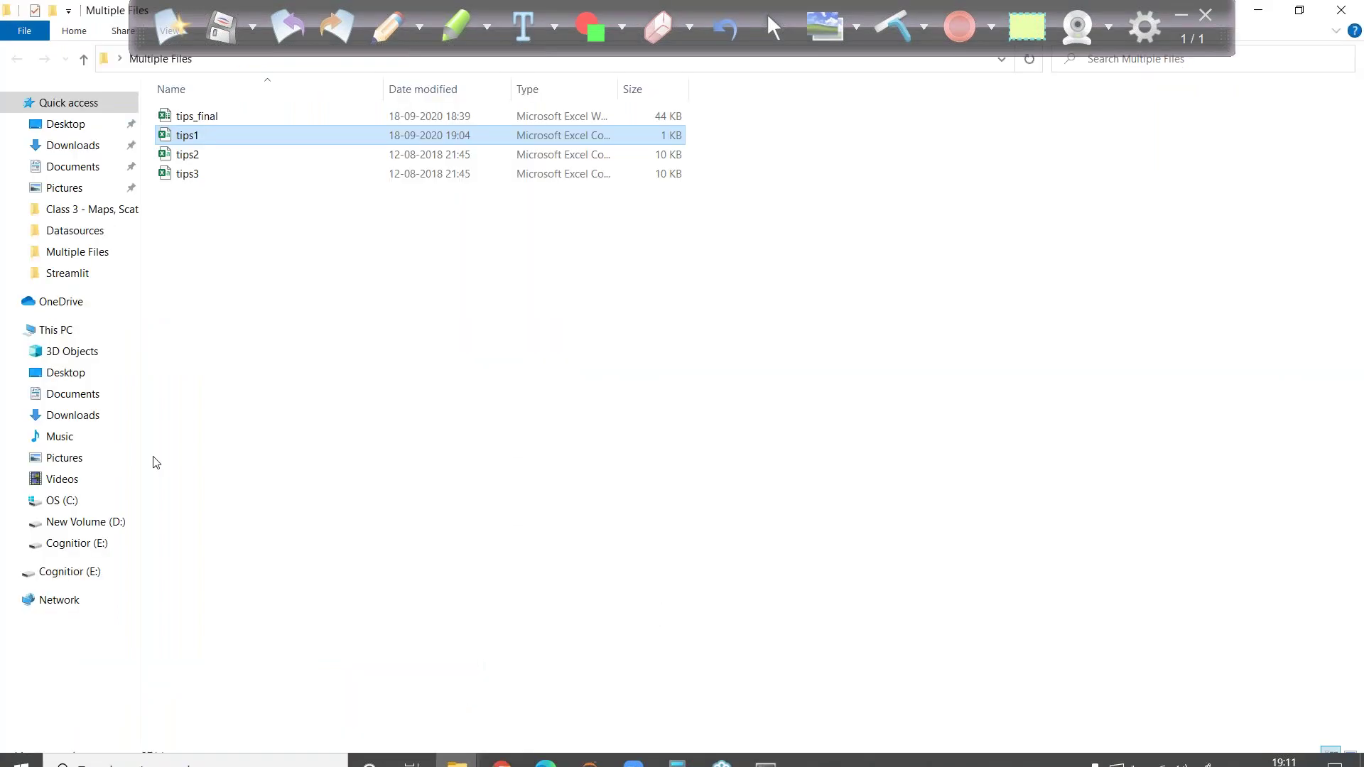
pyautogui.click(86, 584)
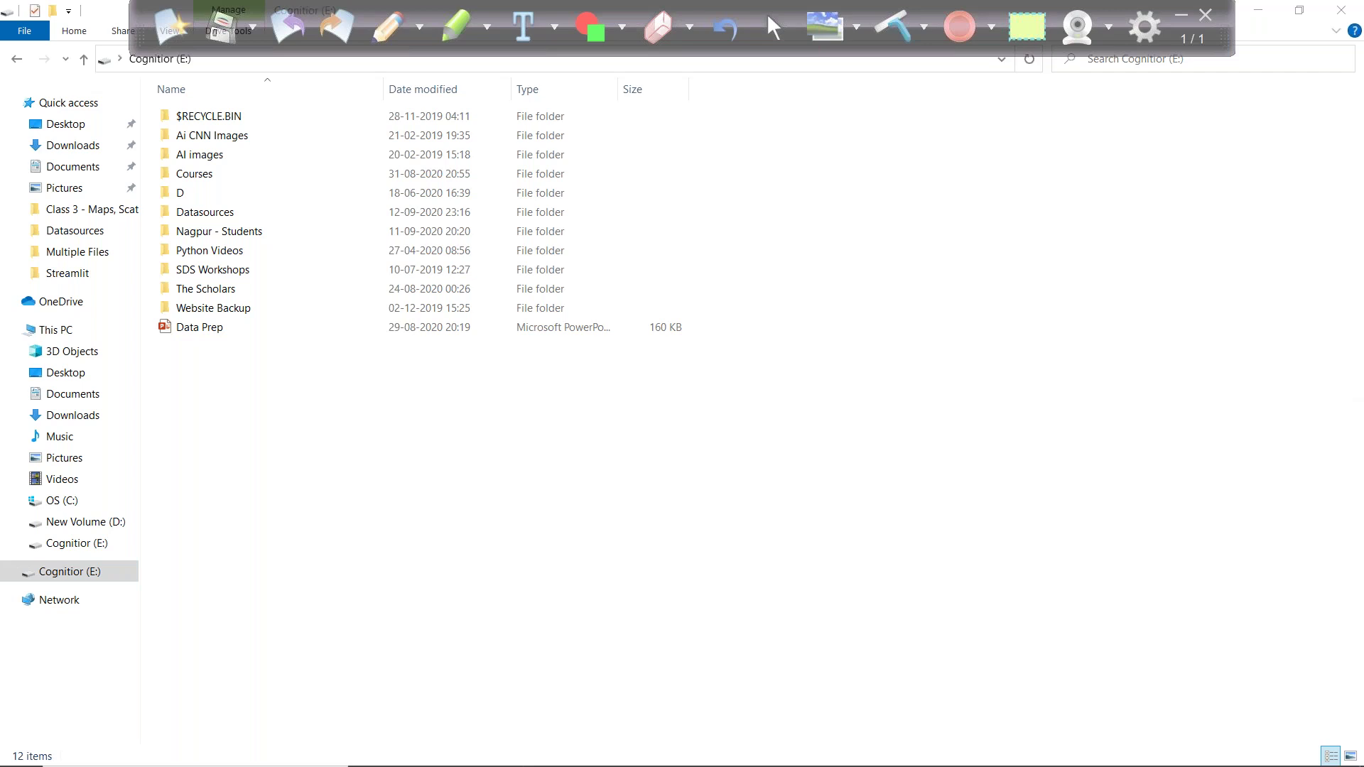
pyautogui.hotkey('alt', 'Tab')
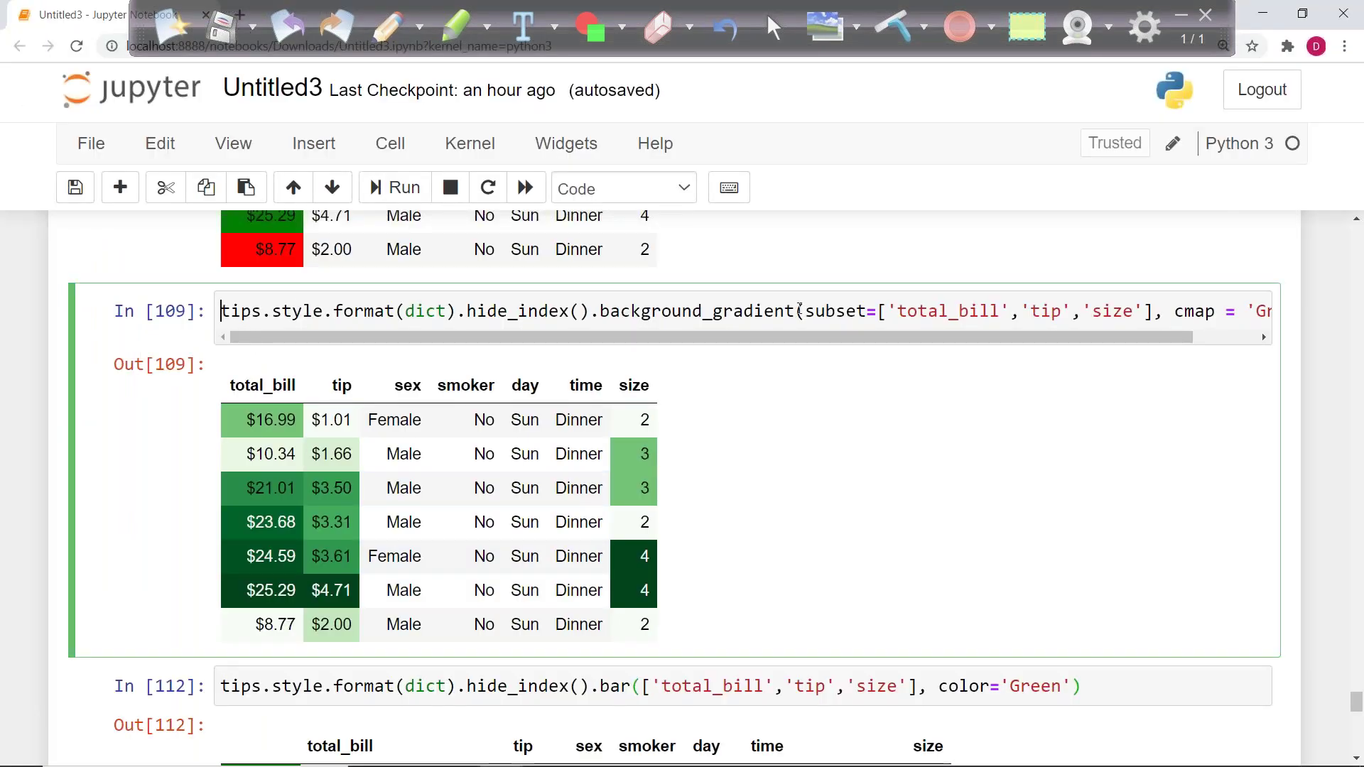
# Step: Assign the background_gradient styling expression to the variable df and run the cell
pyautogui.click(1209, 294)
pyautogui.write('df=')
pyautogui.hotkey('ctrl', 'Return')
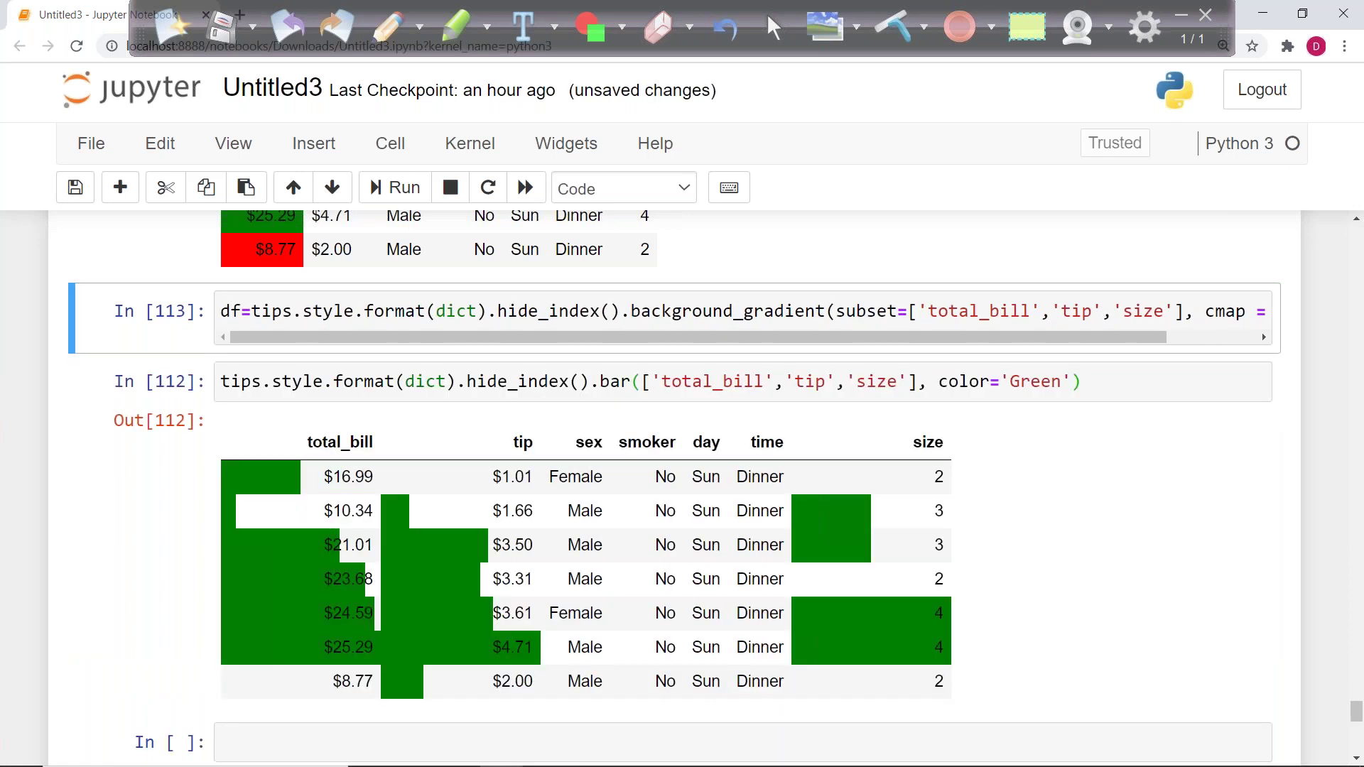
# Step: Insert a cell below the df assignment and display df in it
pyautogui.press('b')
pyautogui.click(431, 398)
pyautogui.write('df')
pyautogui.hotkey('ctrl', 'Return')
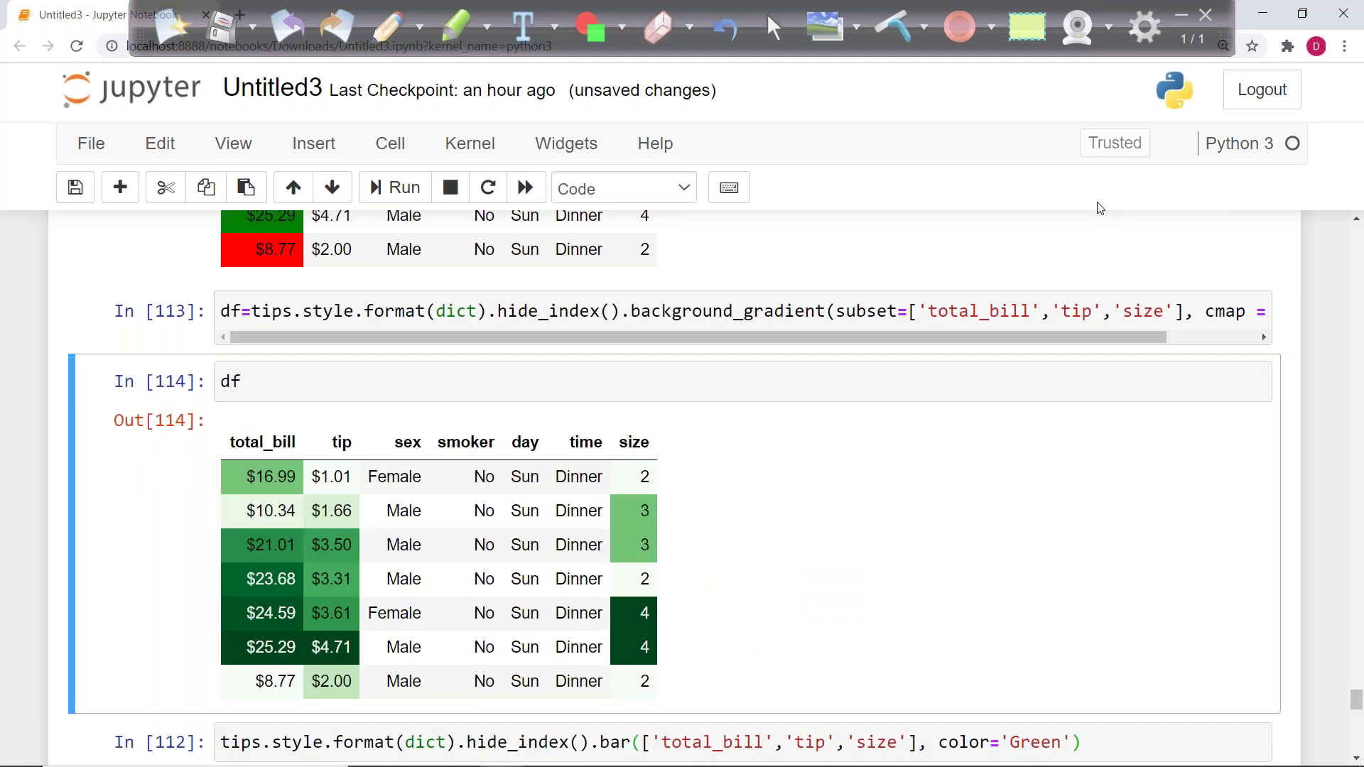
# Step: Extend the df cell to df.to_excel('out.xlsx') and run it to export the styled table
pyautogui.click(267, 377)
pyautogui.write('.to')
pyautogui.write('_excel(')
pyautogui.write("'")
pyautogui.write('out.e')
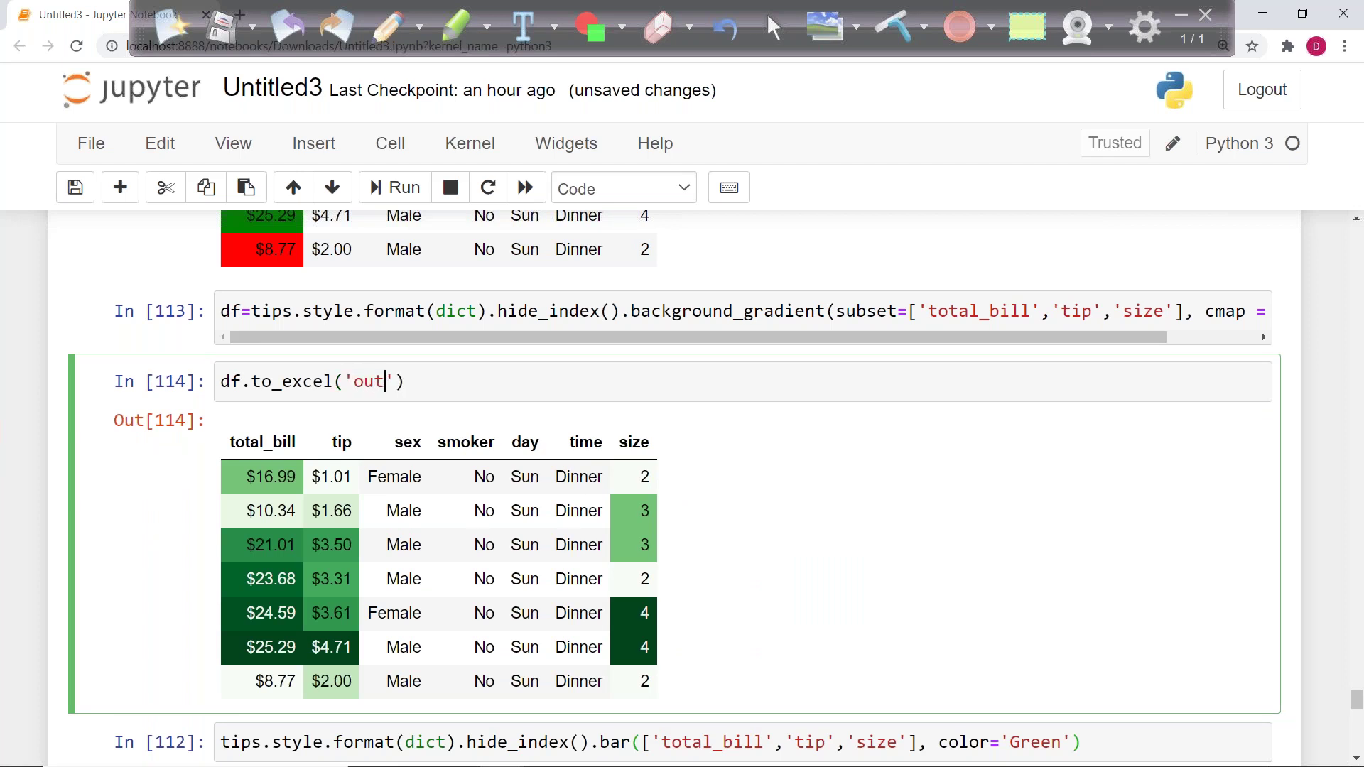
pyautogui.press('BackSpace')
pyautogui.write('xlsx')
pyautogui.hotkey('ctrl', 'Return')
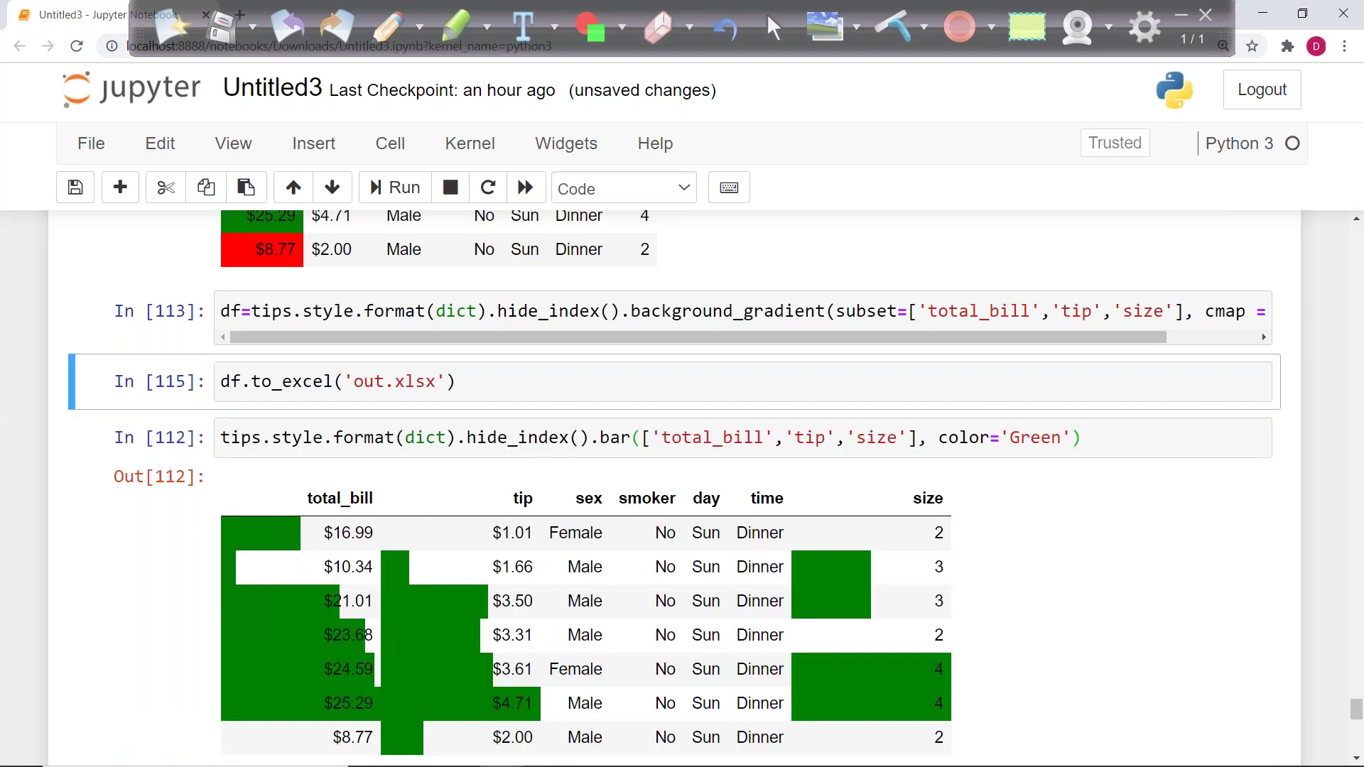
# Step: Switch to File Explorer and open the out workbook from the Desktop's Multiple Files folder in Excel
pyautogui.moveTo(472, 761)
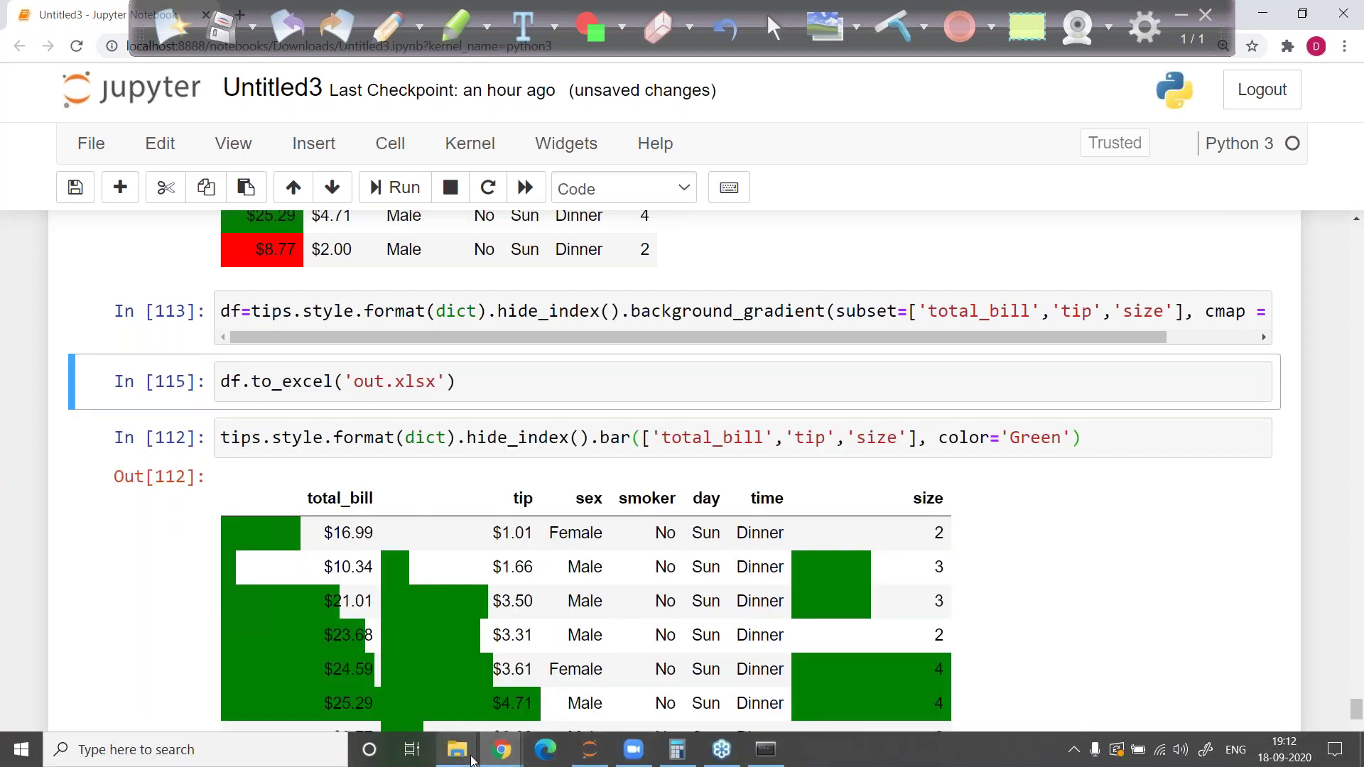
pyautogui.click(419, 714)
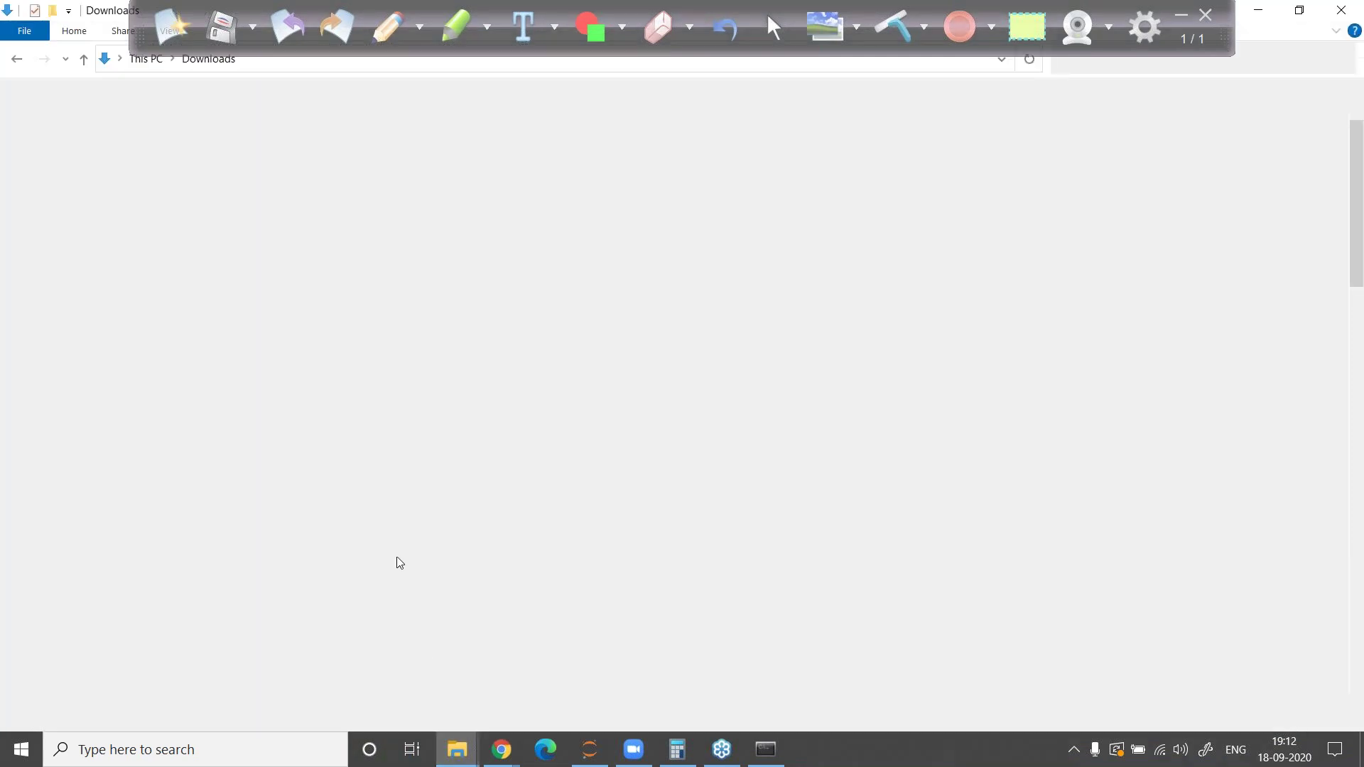
pyautogui.click(66, 125)
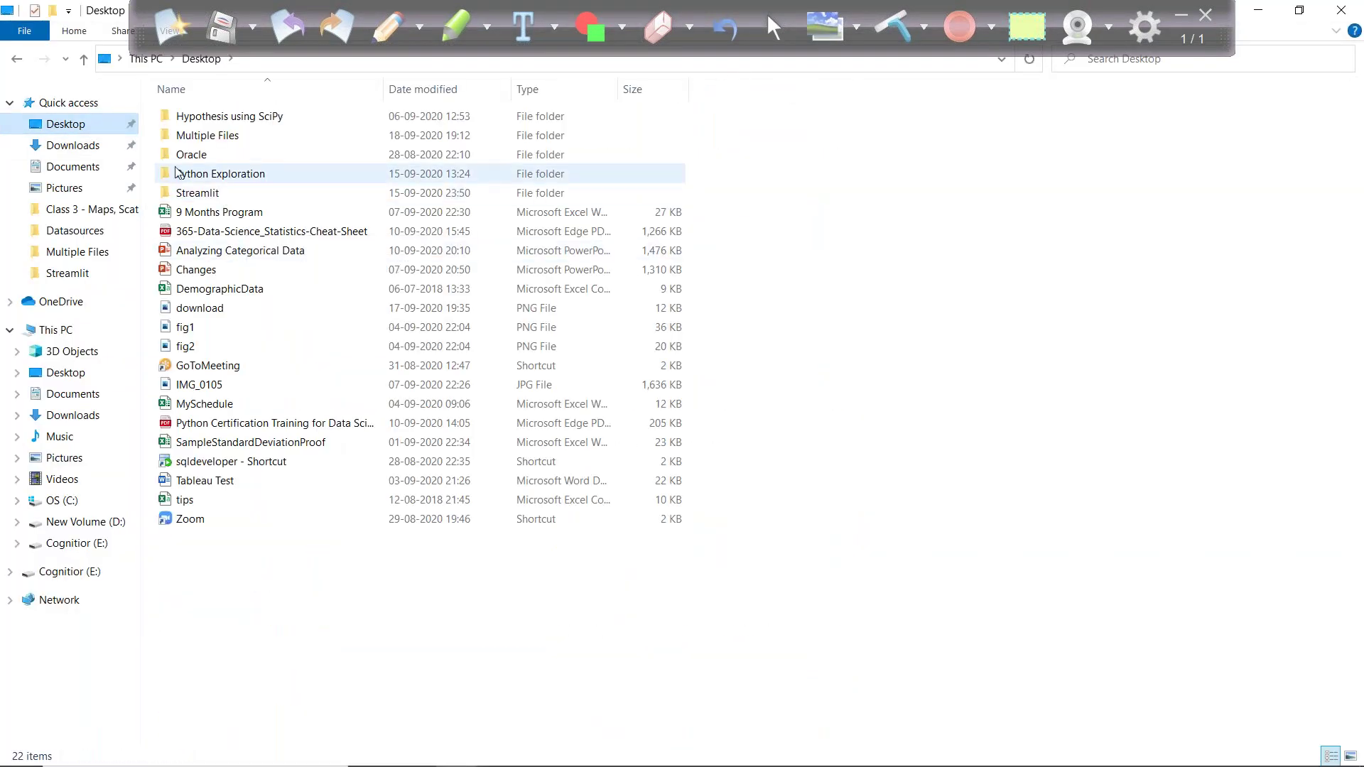
pyautogui.doubleClick(198, 140)
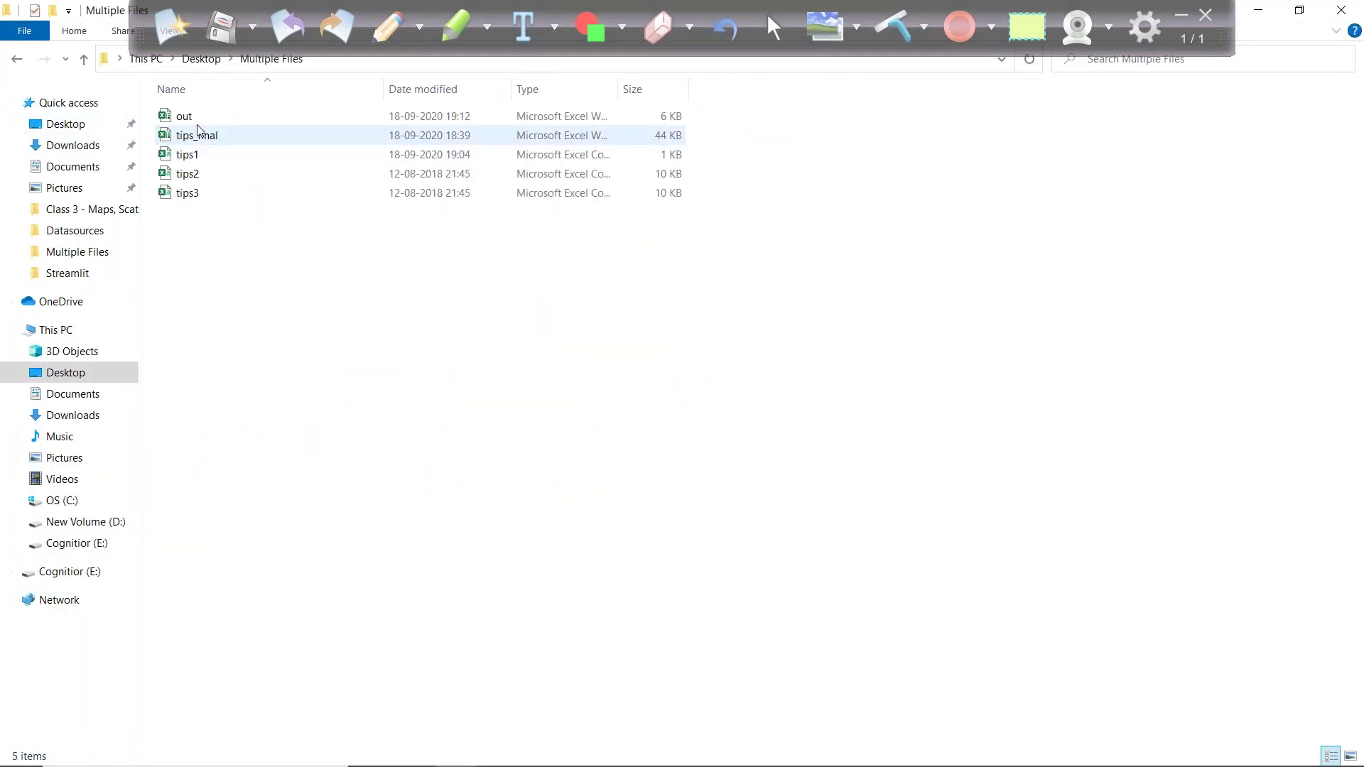
pyautogui.click(190, 118)
pyautogui.doubleClick(190, 118)
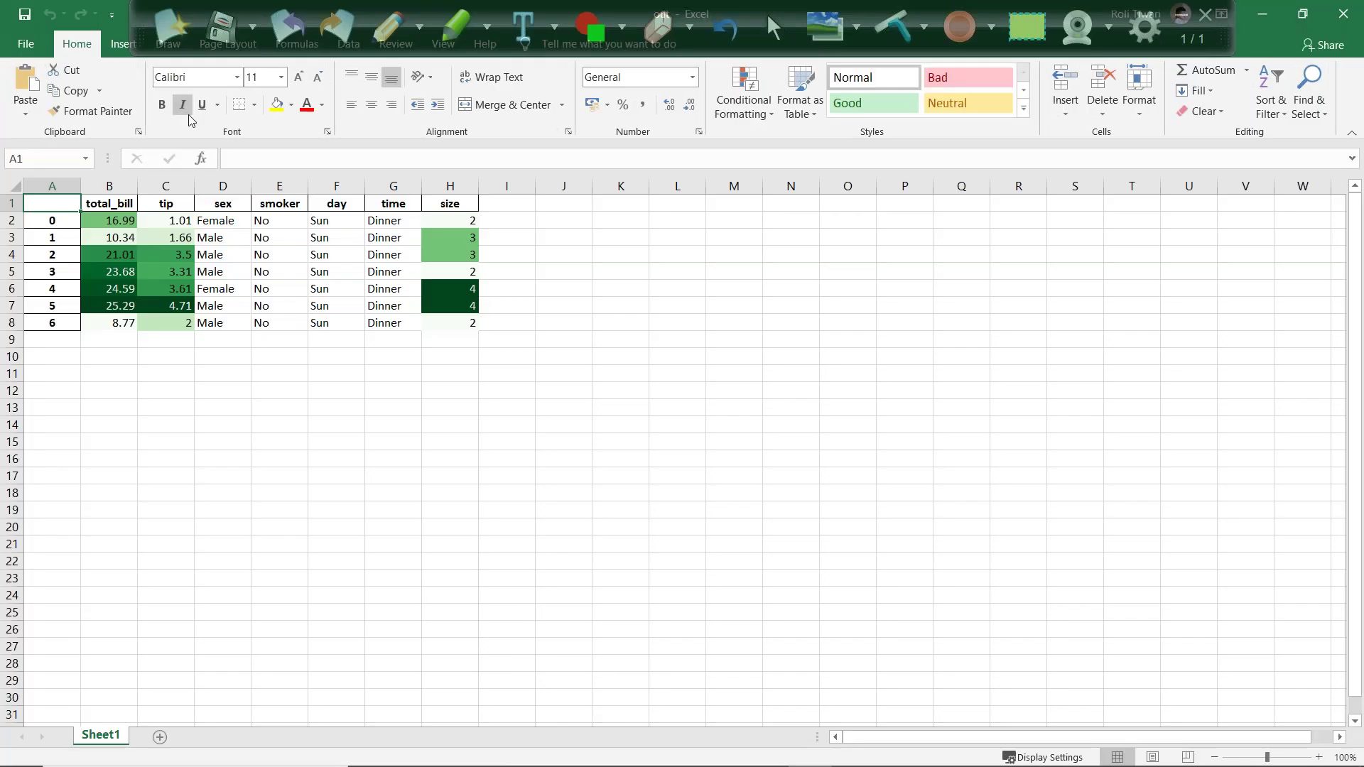
# Step: Examine the exported table in the workbook, highlighting the gradient-styled columns from total_bill to size
pyautogui.moveTo(110, 222); pyautogui.dragTo(469, 321)
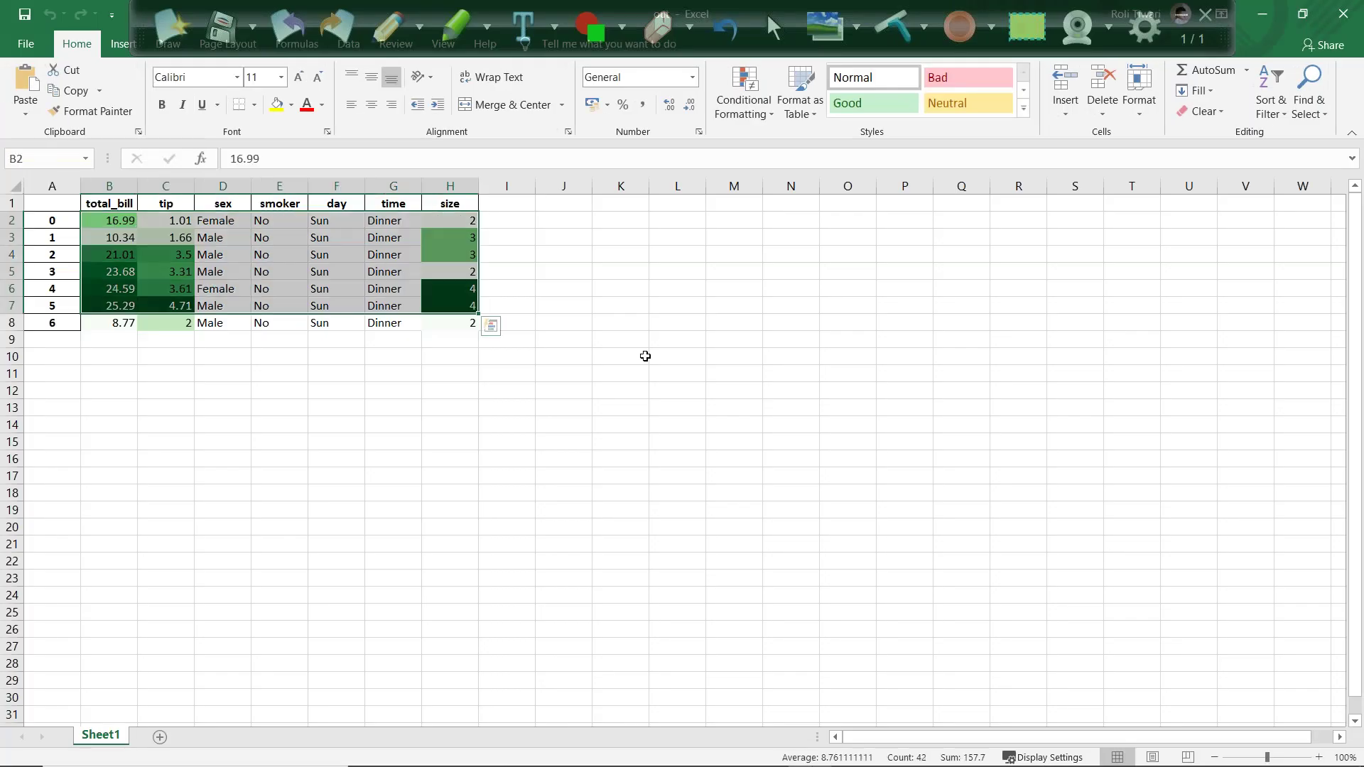
pyautogui.click(644, 356)
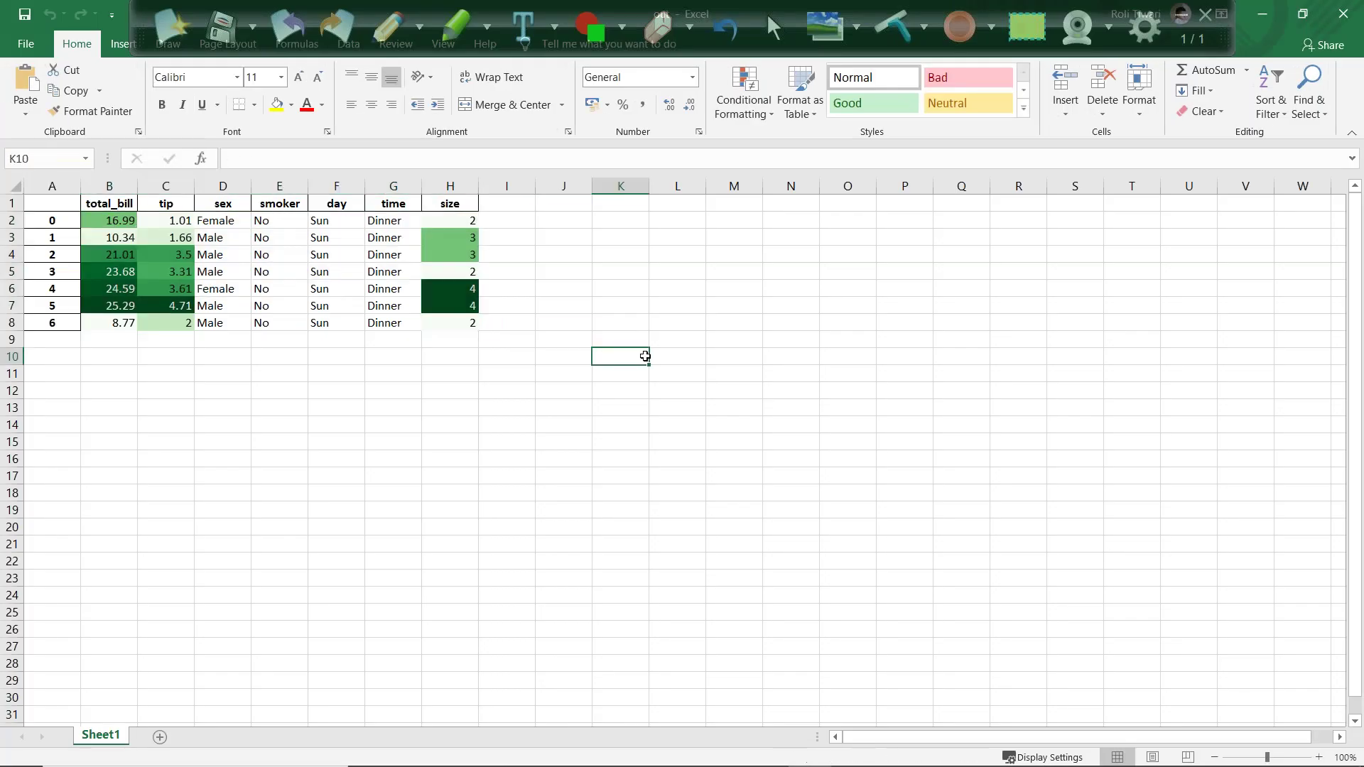
pyautogui.click(400, 470)
pyautogui.click(108, 208)
pyautogui.moveTo(109, 208); pyautogui.dragTo(603, 343)
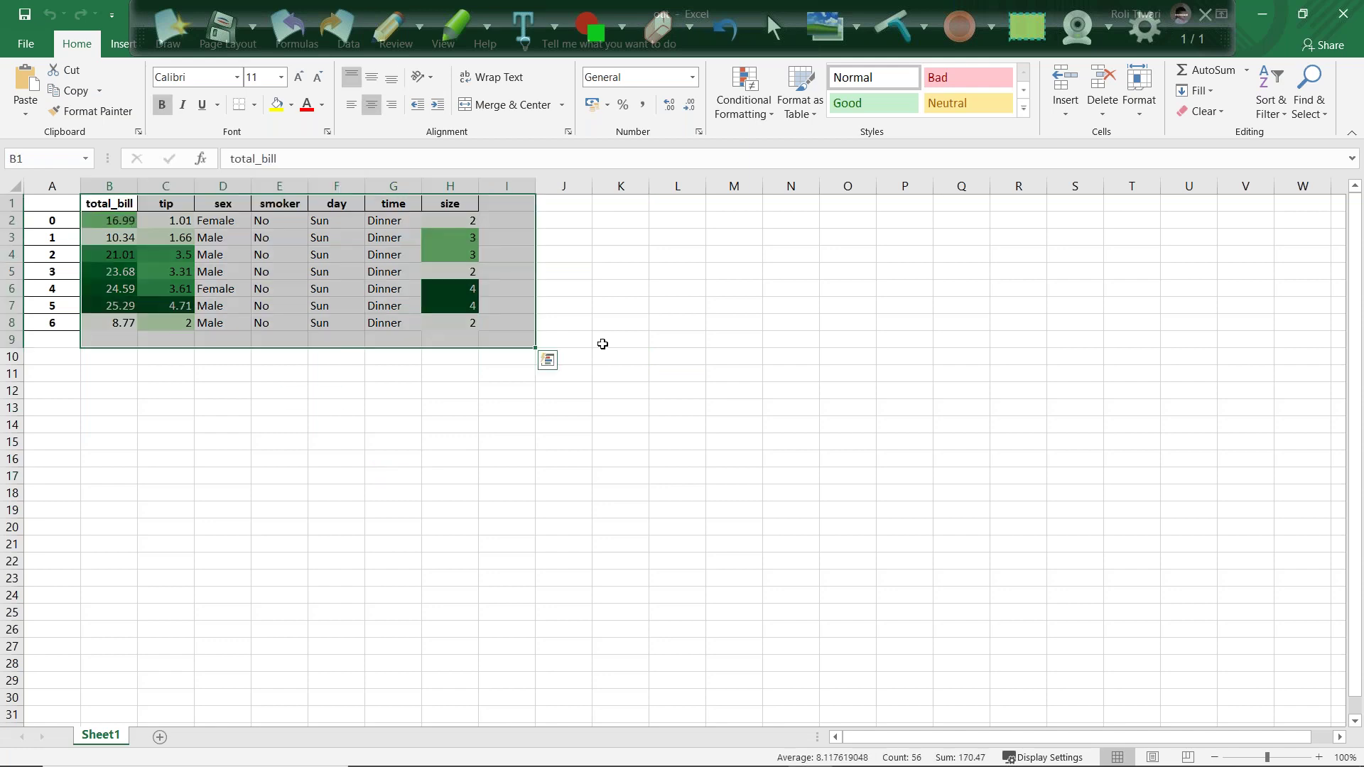
pyautogui.click(773, 409)
# Step: Close the out workbook and get File Explorer and the annotation toolbar out of the way to return to the Jupyter notebook
pyautogui.click(1343, 15)
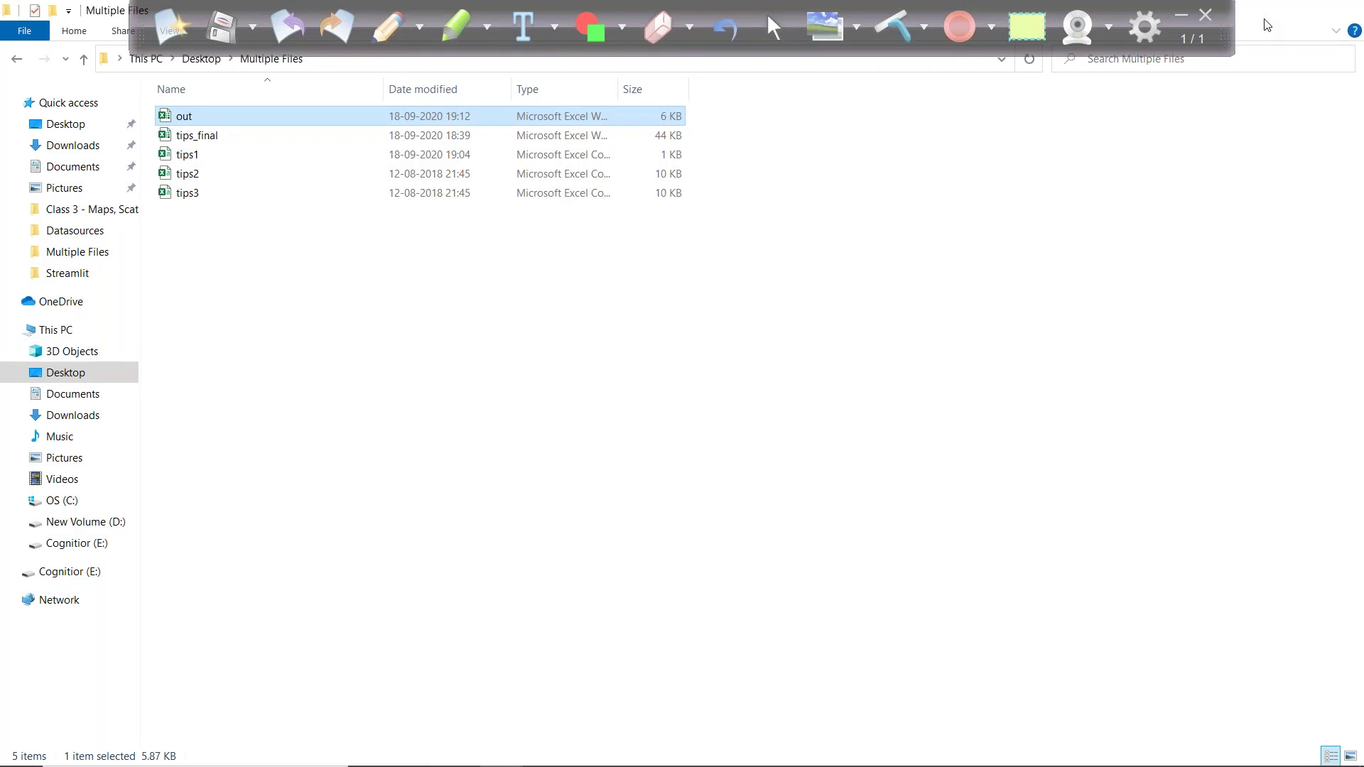
pyautogui.click(1258, 10)
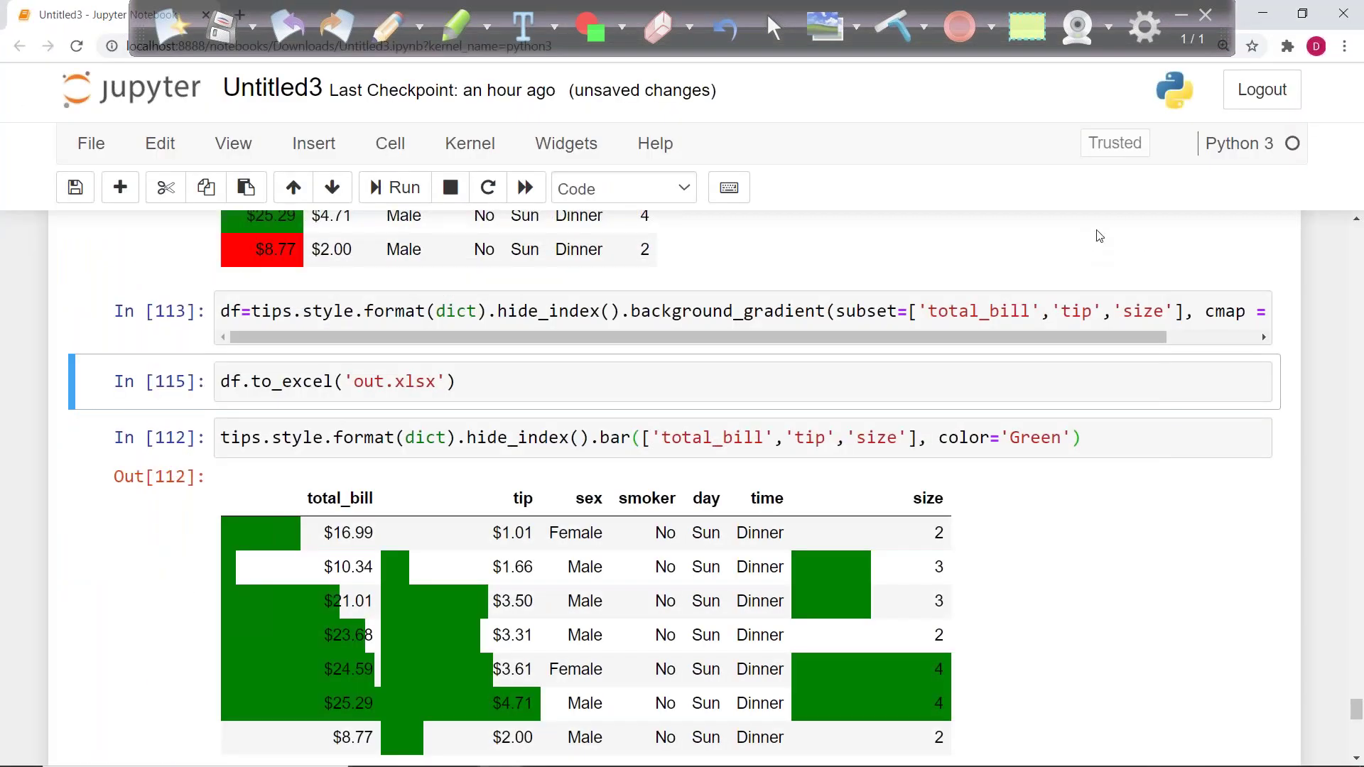
pyautogui.click(1182, 12)
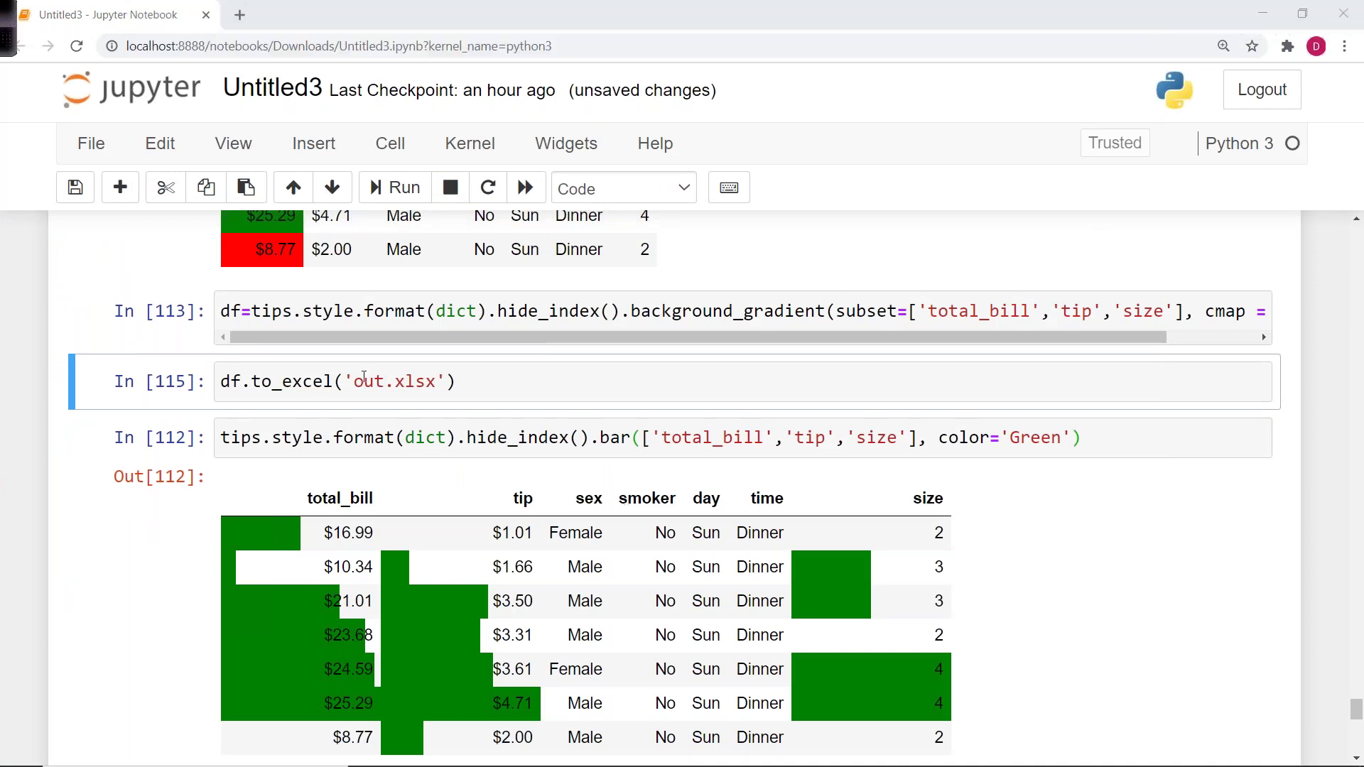
# Step: Review the notebook's styling cells, from the tips1.csv import and min/max highlighting to the gradient, Excel export and green bars
pyautogui.press('Down')
pyautogui.press('Down')
pyautogui.press('Down')
pyautogui.press('Down')
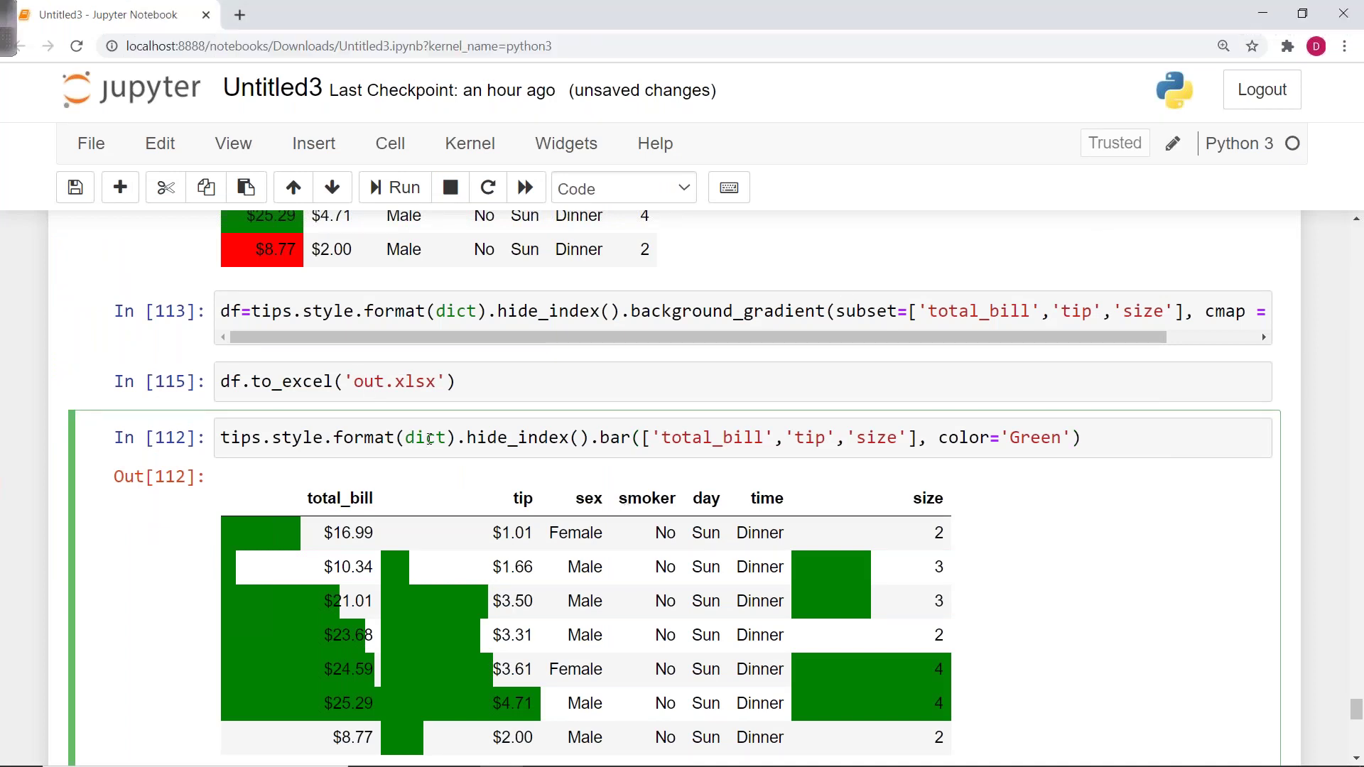
pyautogui.press('Down')
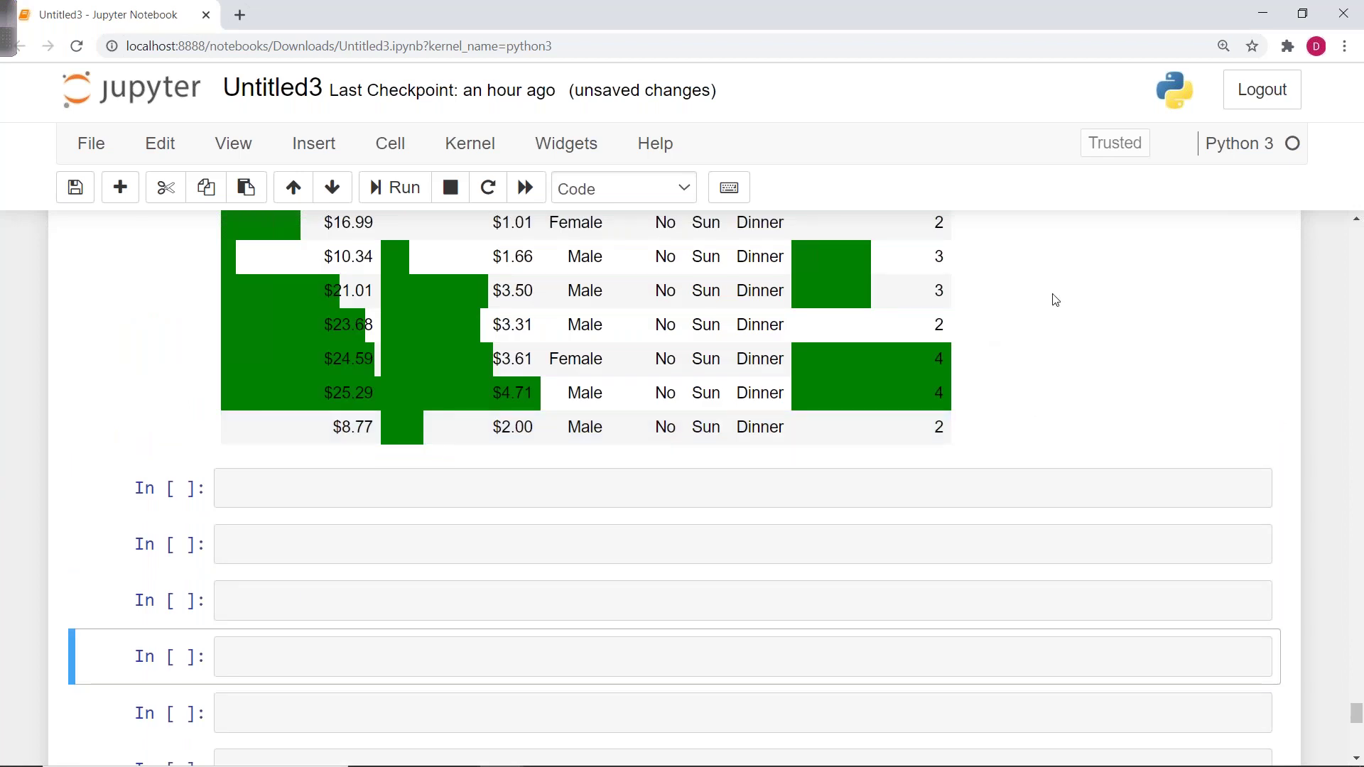
pyautogui.scroll(5, 317, 390)
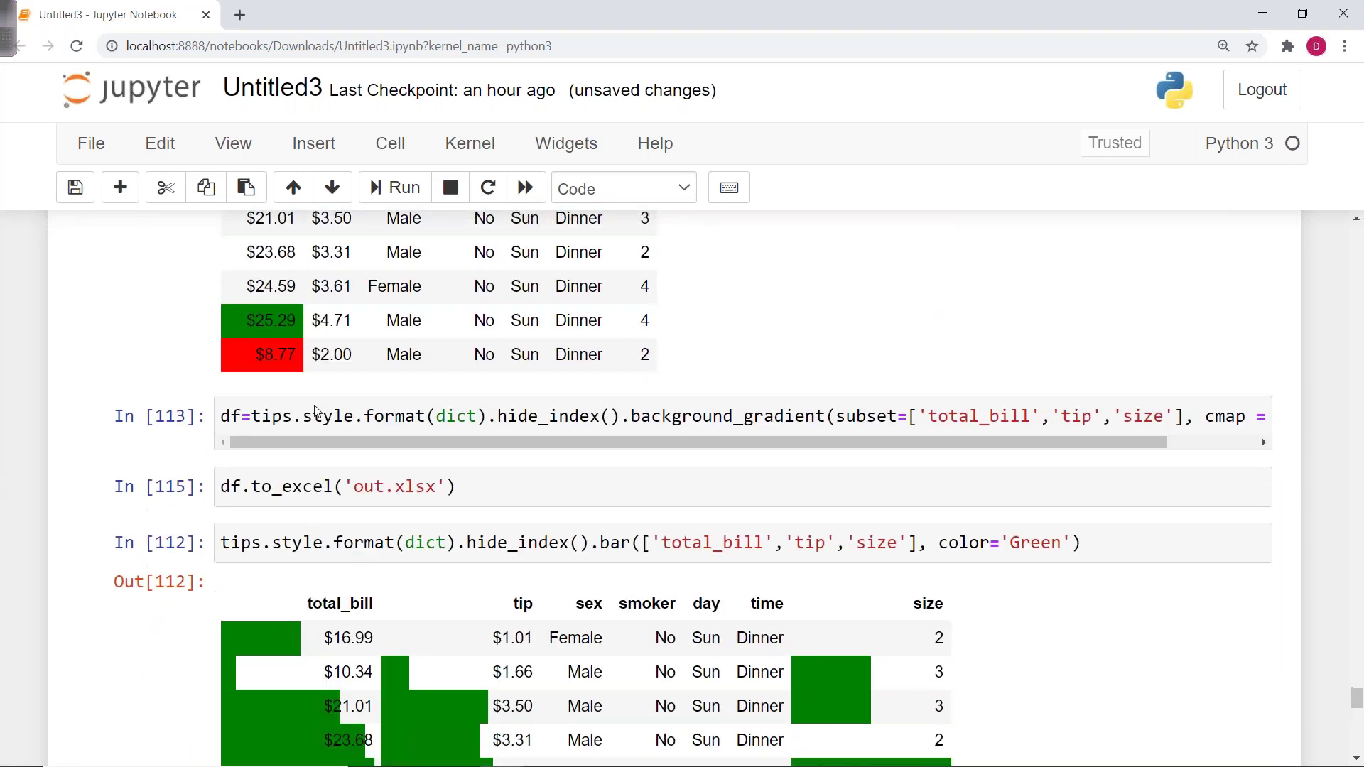
pyautogui.scroll(2, 317, 386)
pyautogui.scroll(-3, 319, 408)
pyautogui.scroll(1, 319, 409)
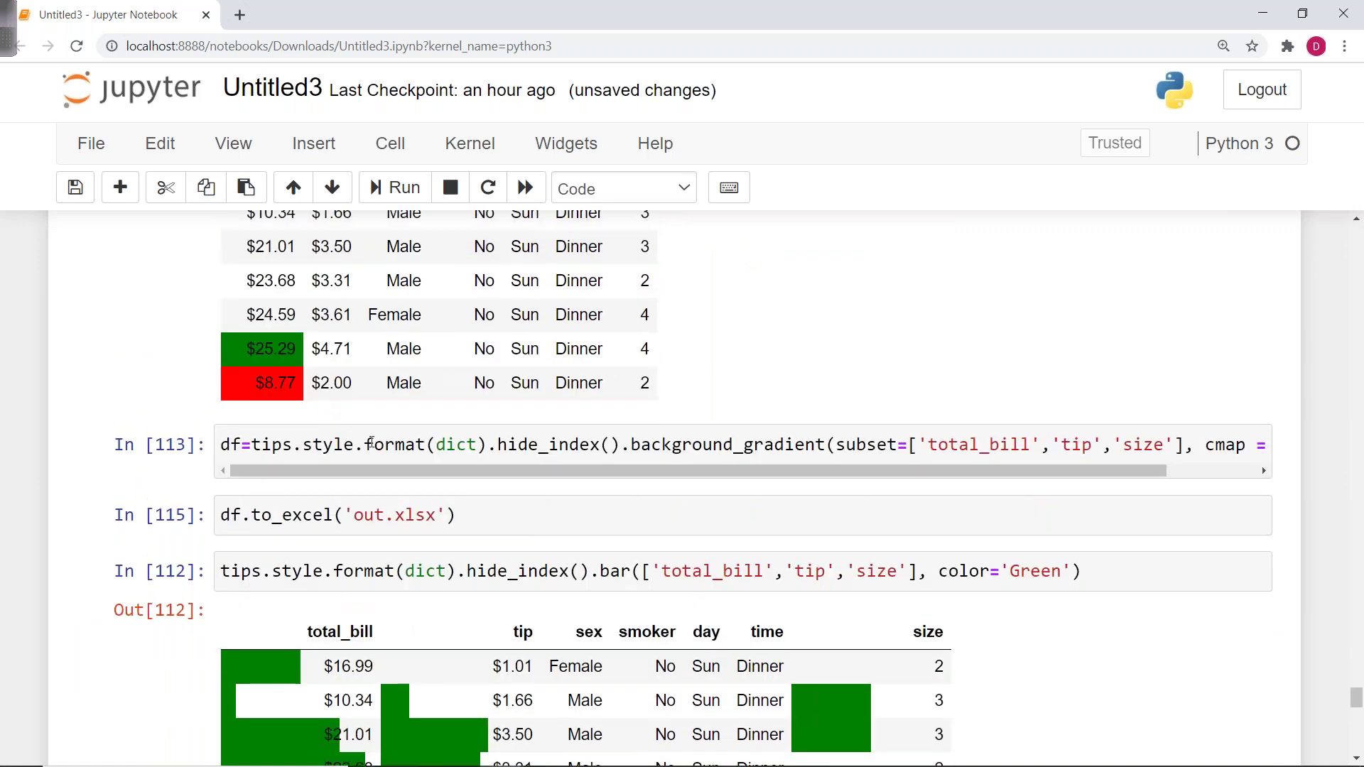
pyautogui.scroll(3, 441, 445)
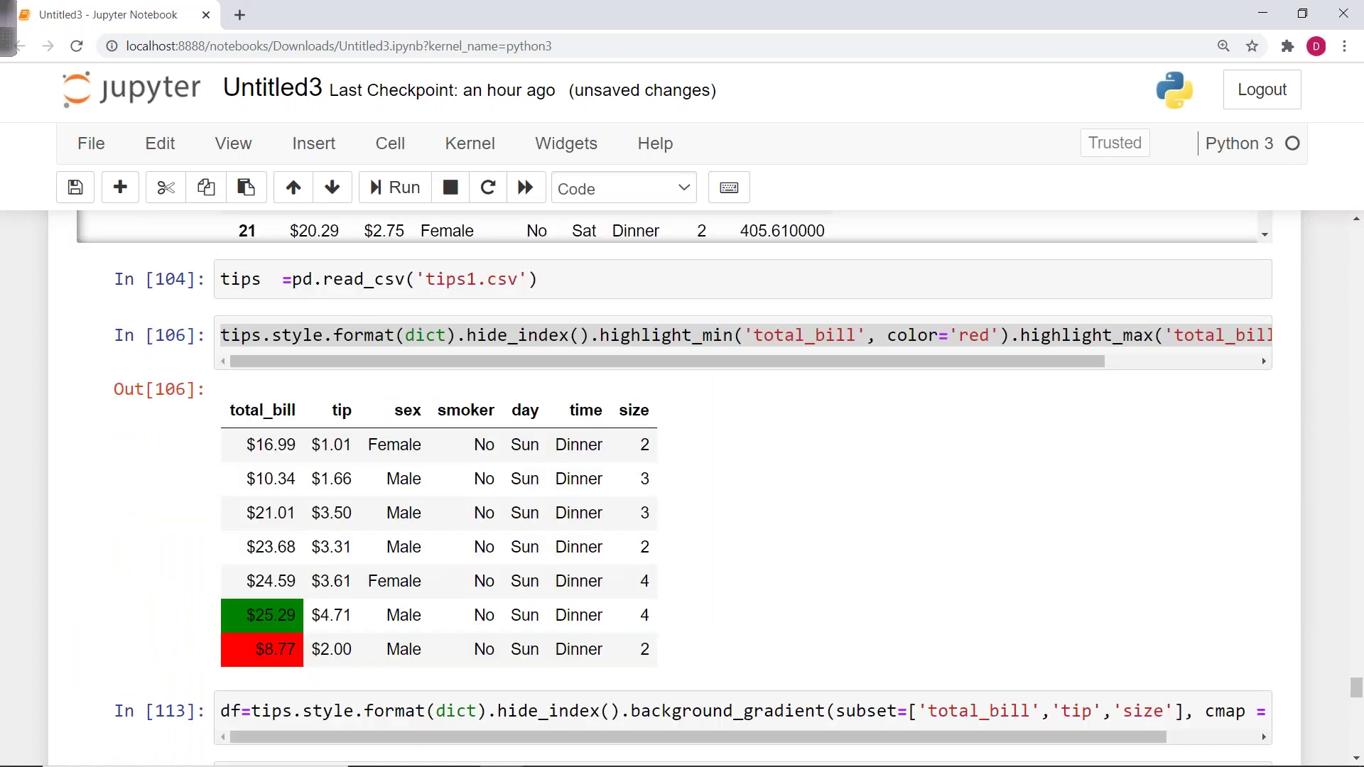
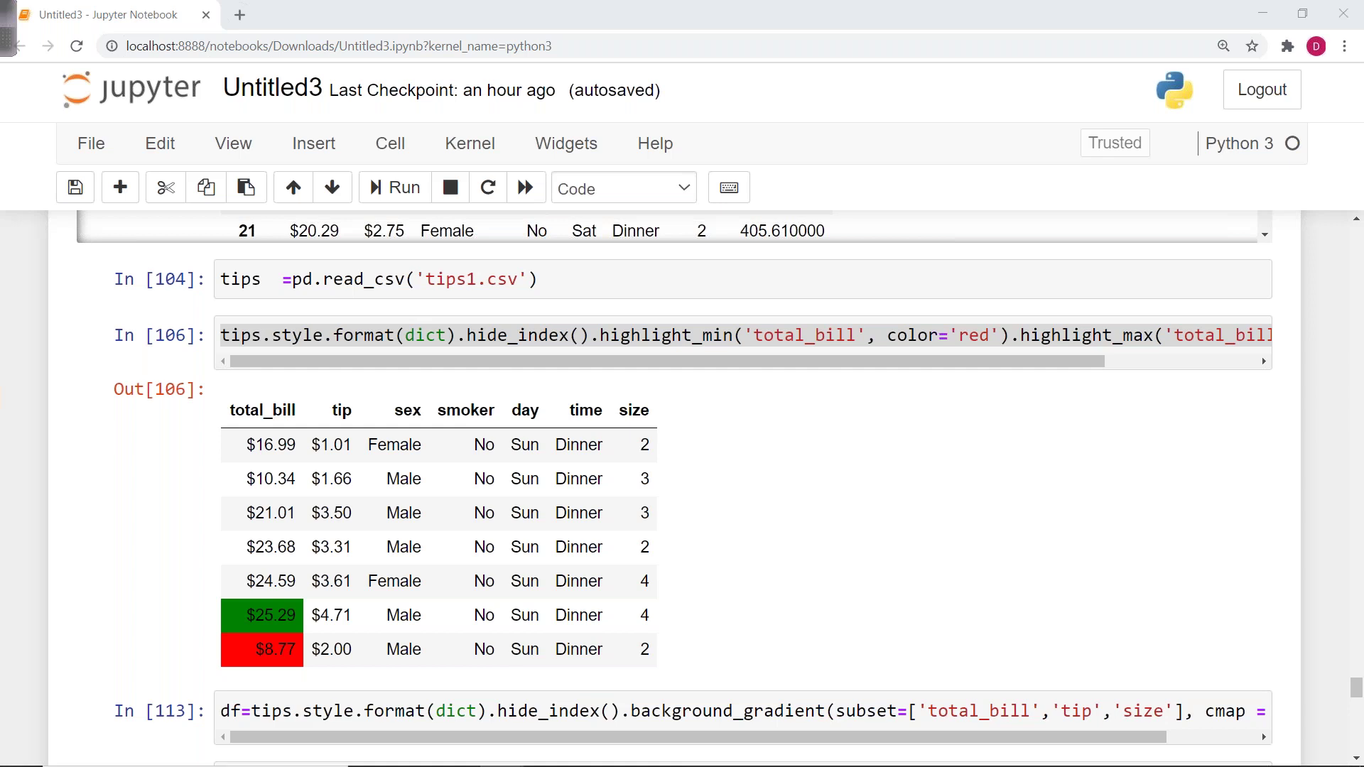
# Step: Look over the gradient and export cells again and activate the first empty cell below the green bar table
pyautogui.scroll(-6, 525, 386)
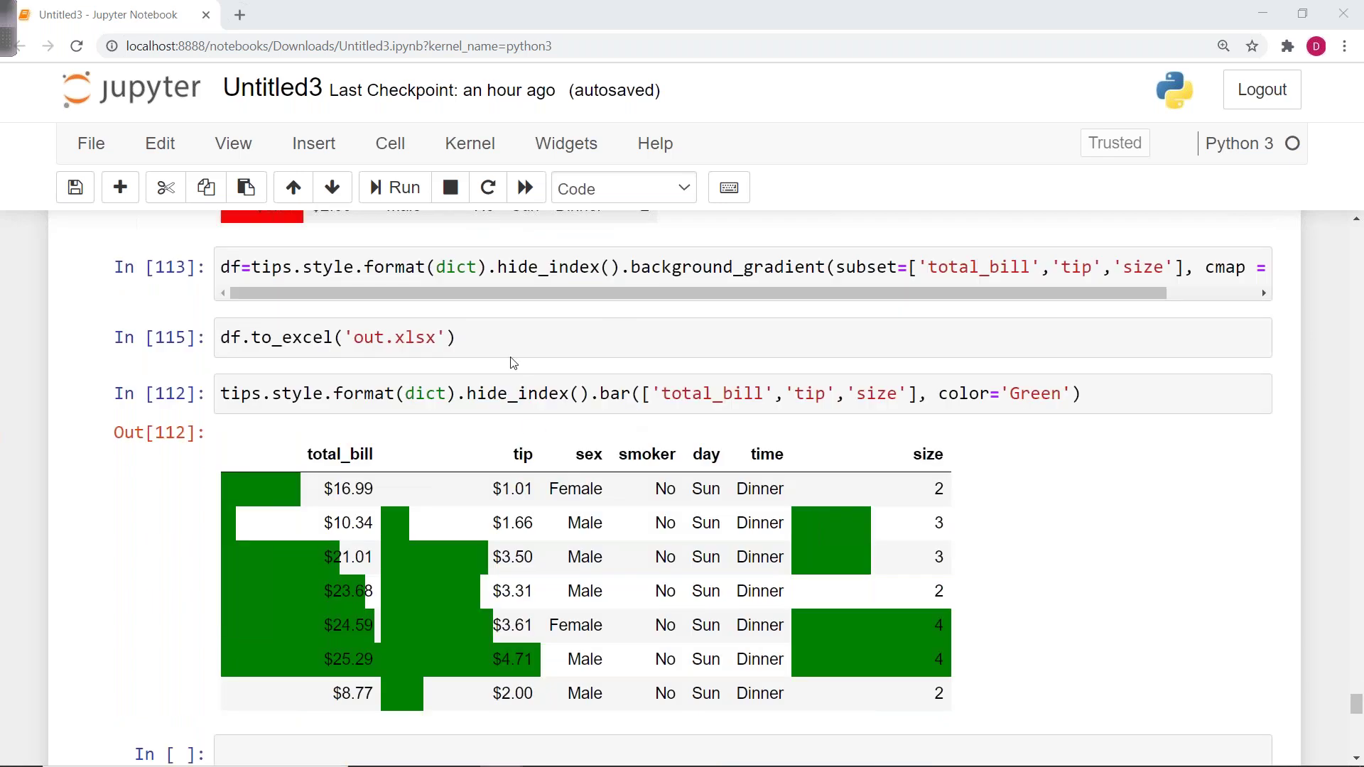
pyautogui.scroll(5, 509, 351)
pyautogui.scroll(-3, 441, 556)
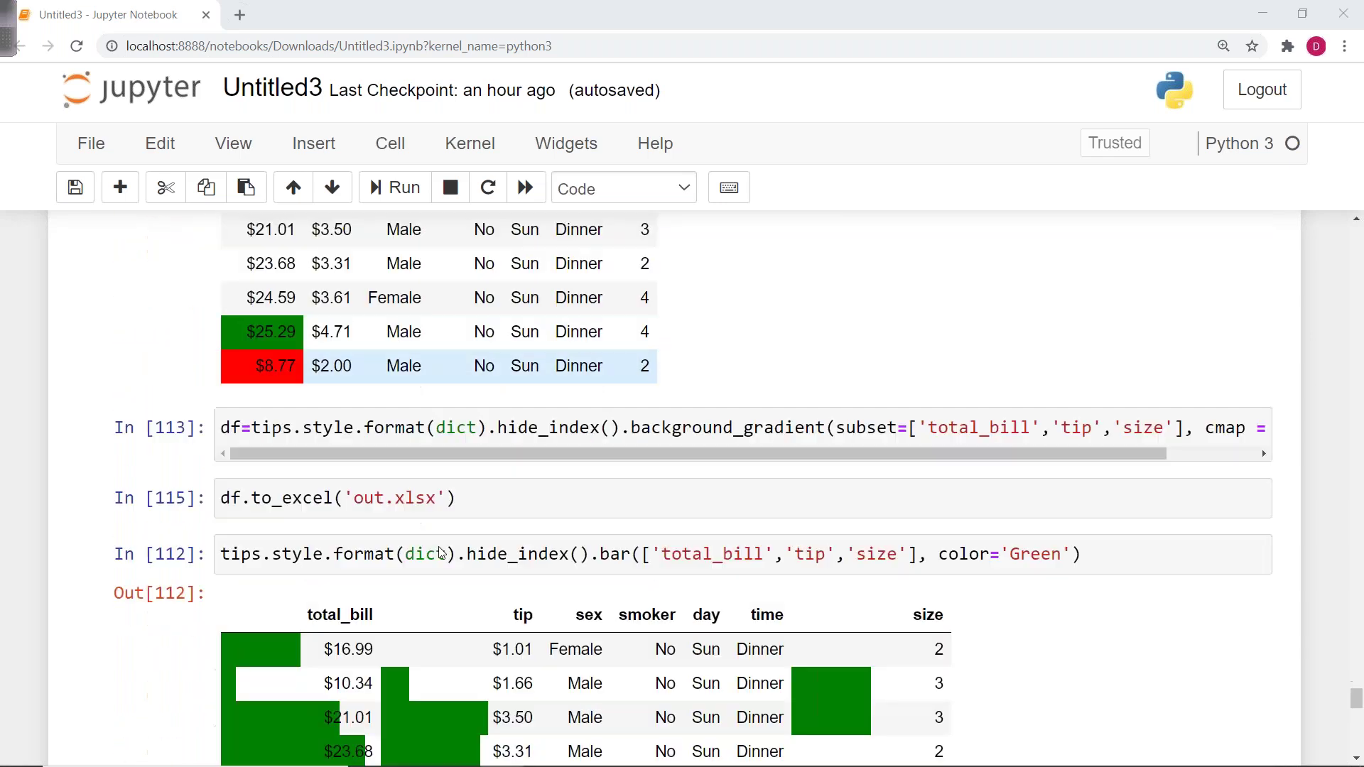
pyautogui.scroll(5, 441, 552)
pyautogui.scroll(-3, 441, 553)
pyautogui.moveTo(254, 557)
pyautogui.mouseDown()
pyautogui.moveTo(342, 557)
pyautogui.moveTo(245, 560)
pyautogui.mouseUp()
pyautogui.click(279, 574)
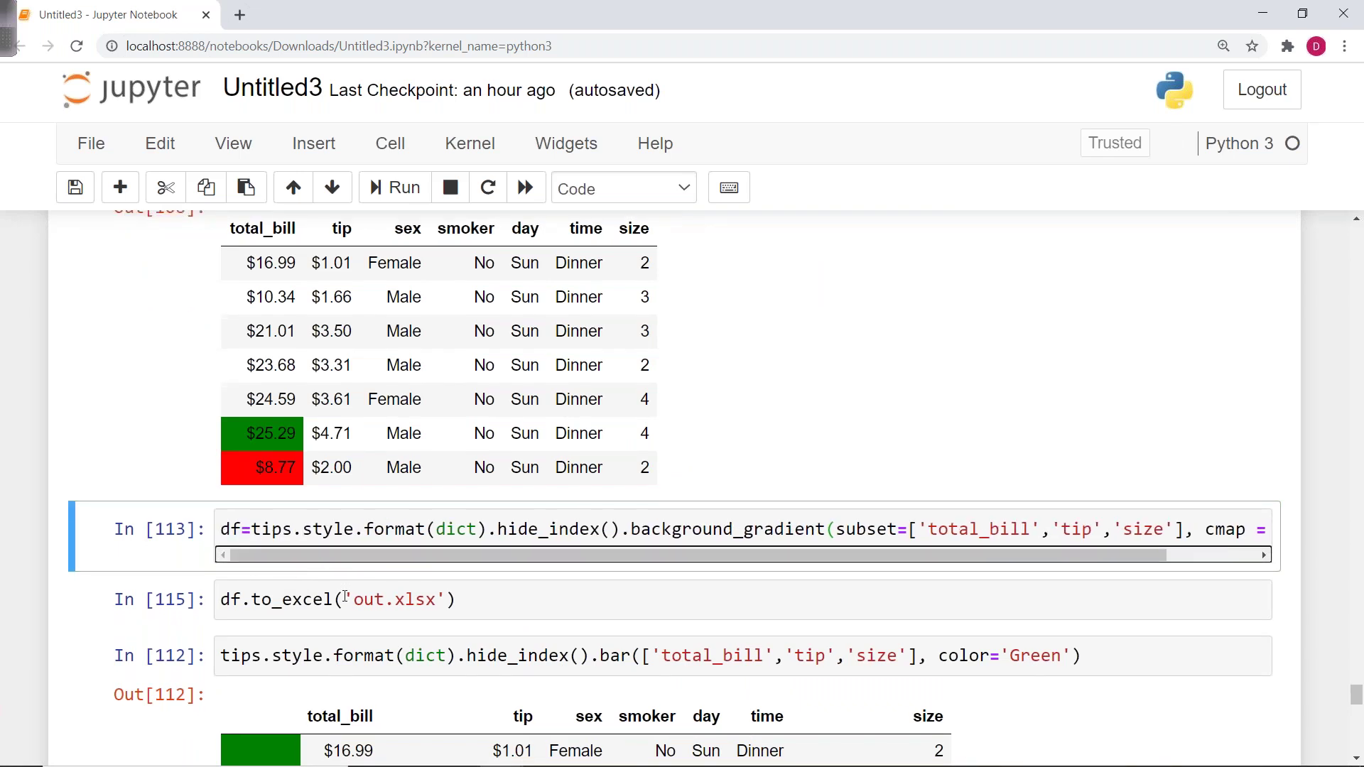
pyautogui.scroll(-8, 335, 618)
pyautogui.click(322, 498)
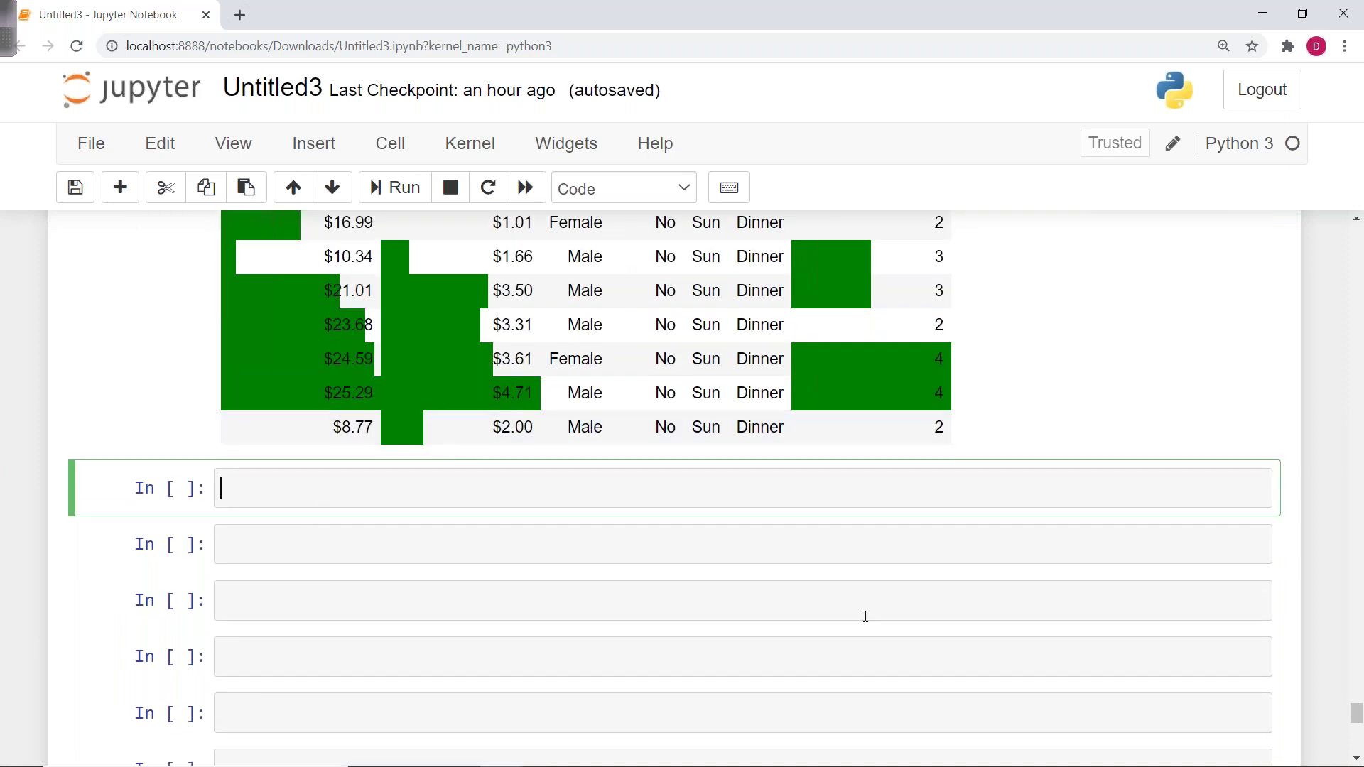
# Step: Switch to File Explorer and look through the D and Courses folders on the Cognitior (E:) drive for the class material
pyautogui.moveTo(865, 765)
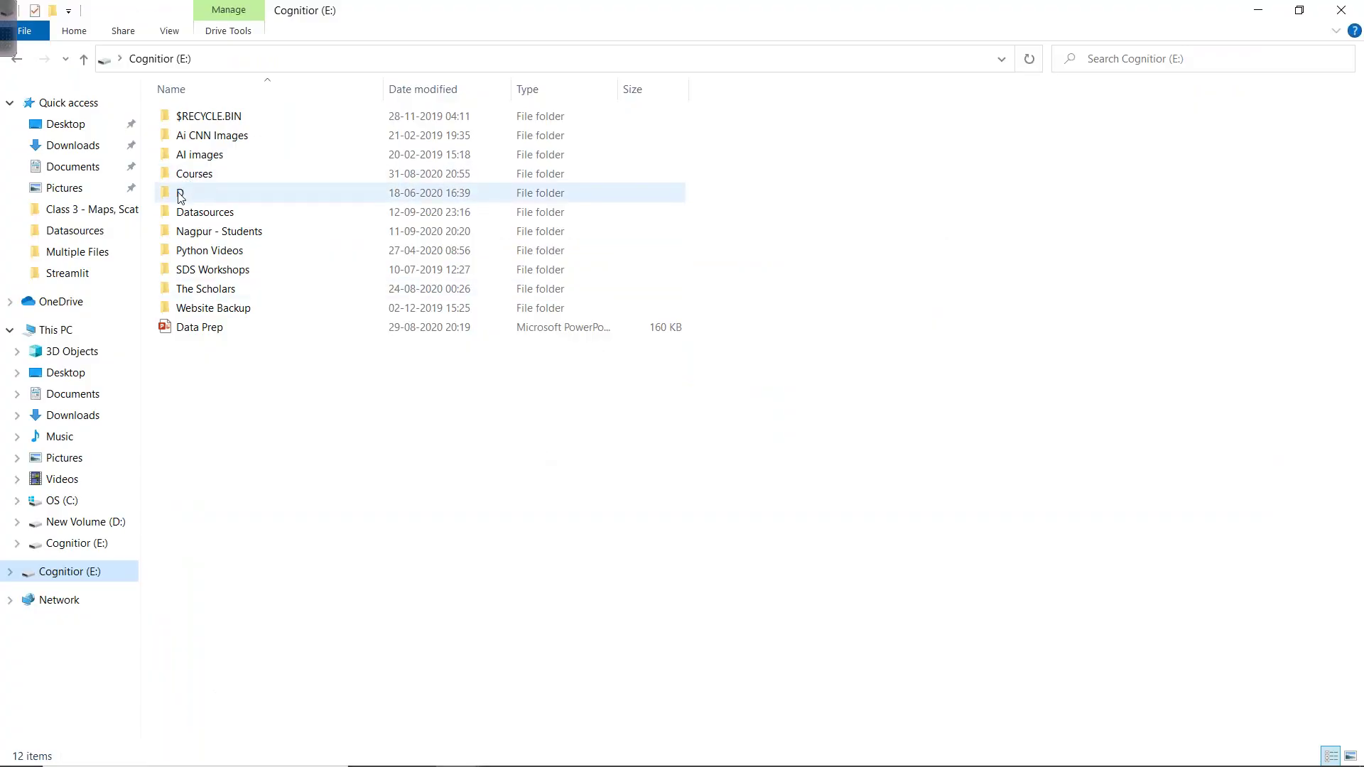
pyautogui.doubleClick(181, 194)
pyautogui.click(201, 115)
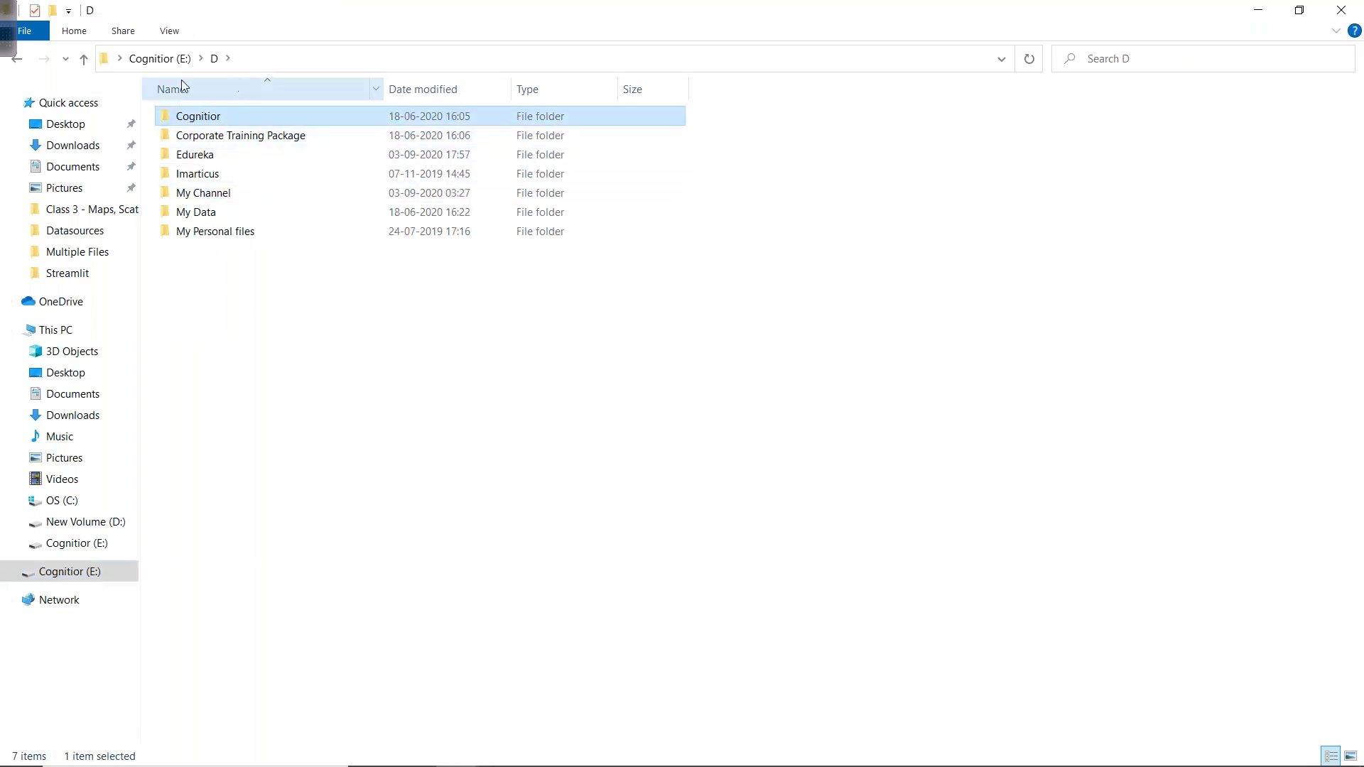
pyautogui.click(159, 58)
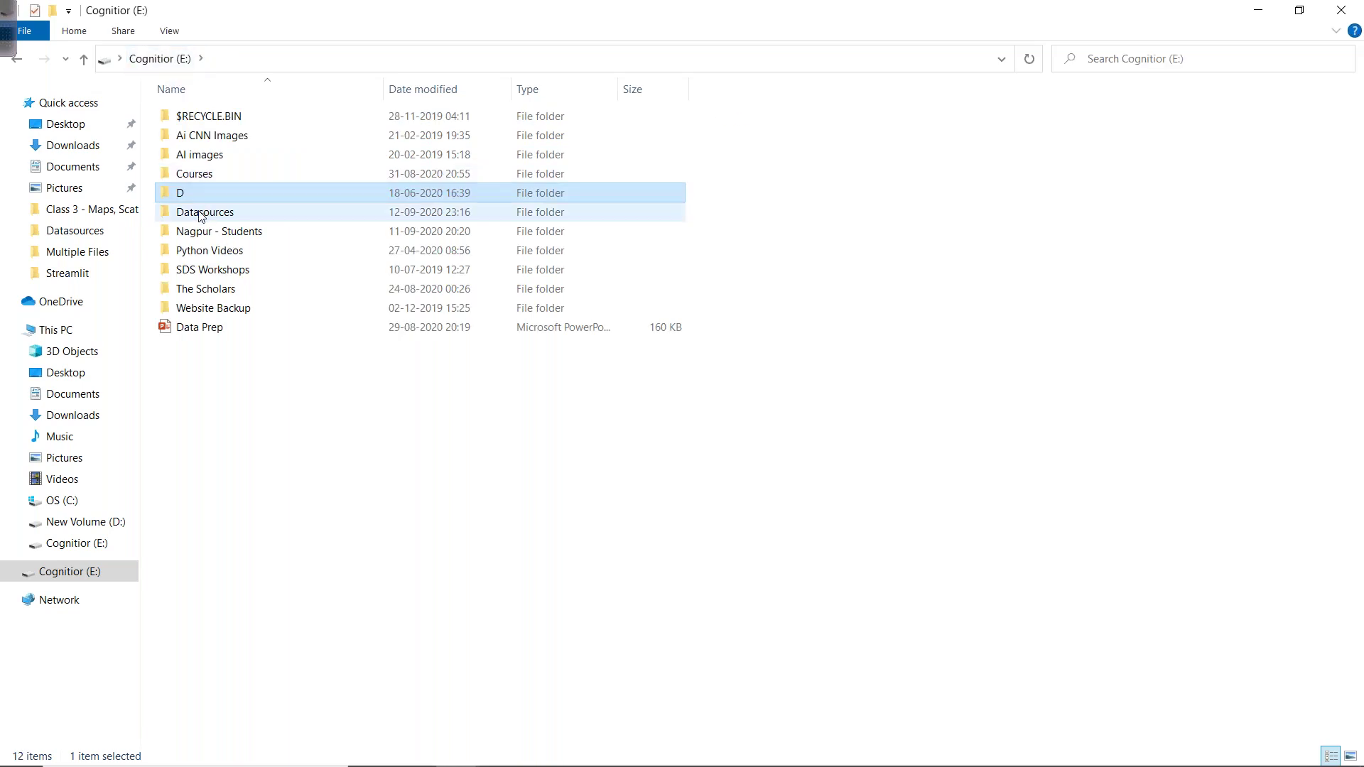
pyautogui.doubleClick(203, 173)
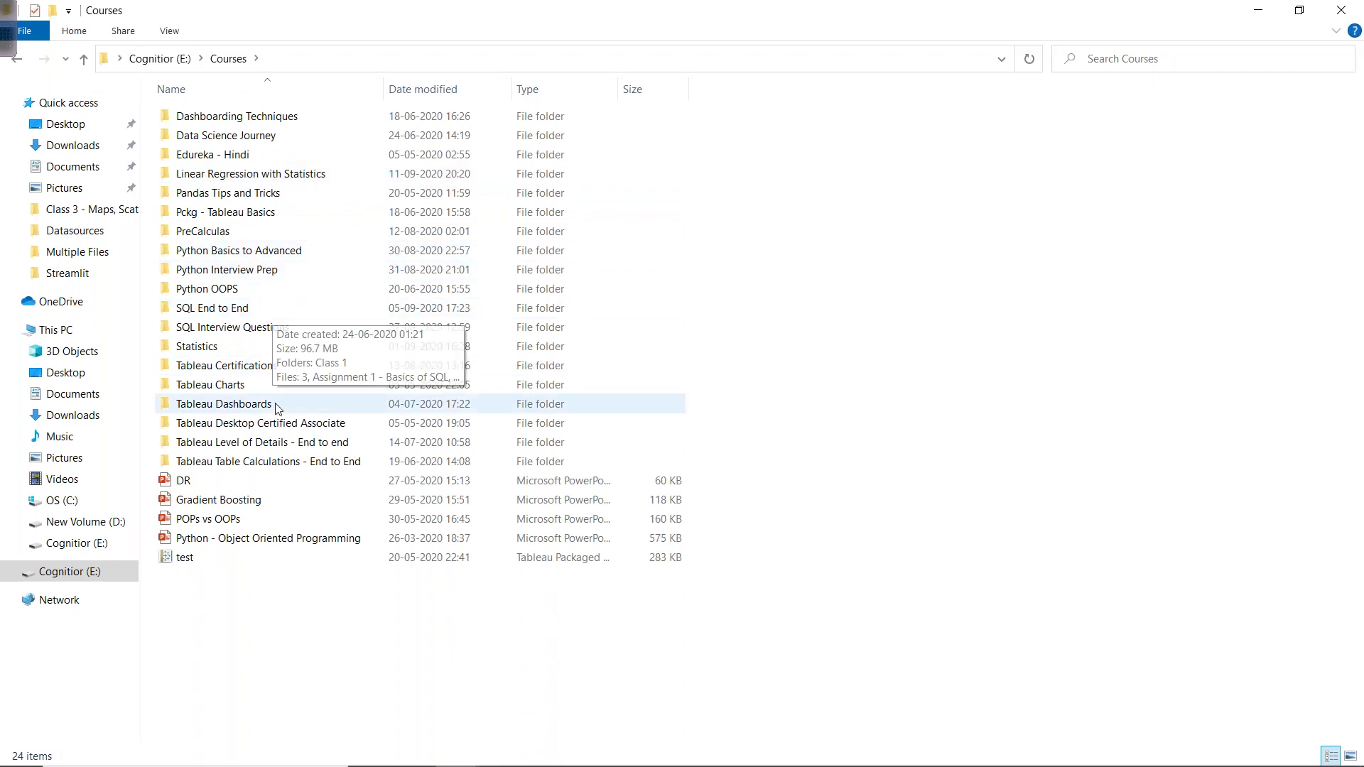
pyautogui.click(220, 178)
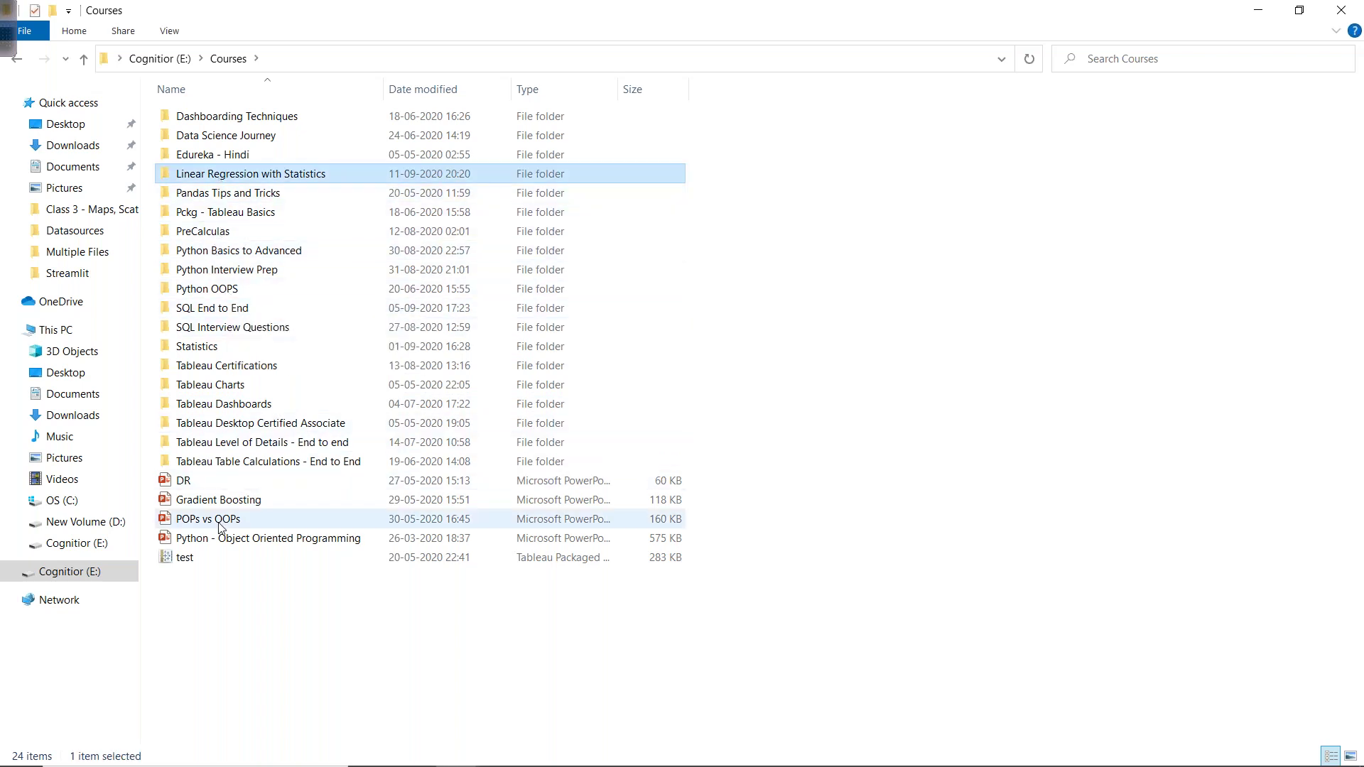
pyautogui.hotkey('alt', 'Left')
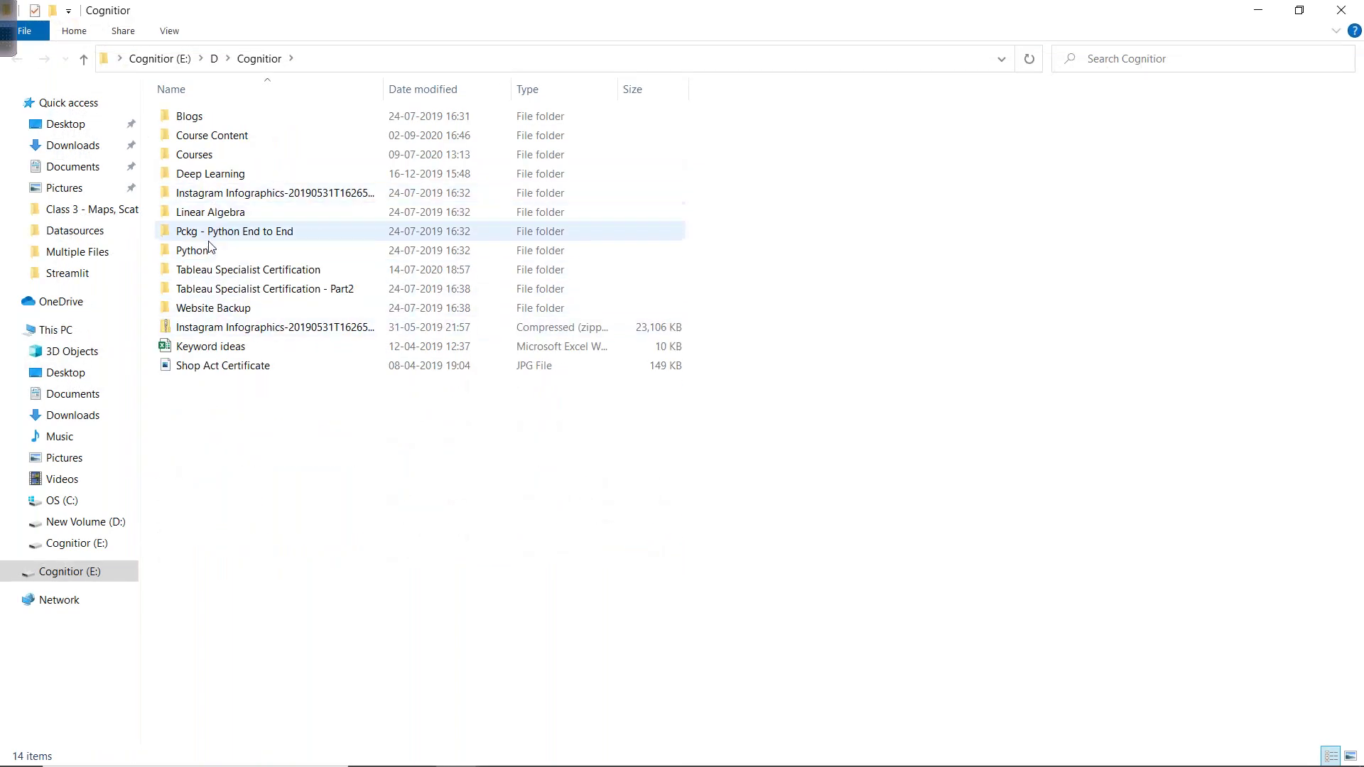
# Step: Browse the separate Courses folder inside D > Cognitior for the data science course material
pyautogui.click(213, 58)
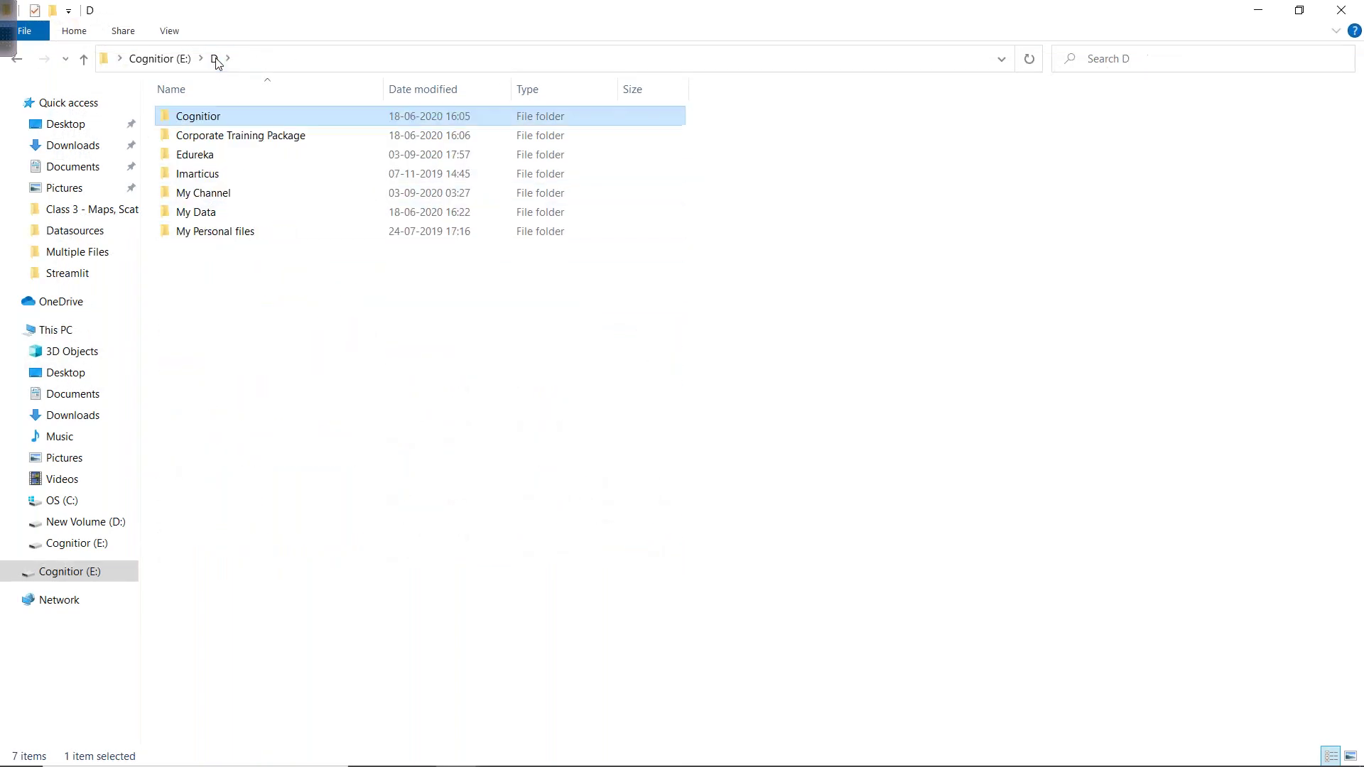
pyautogui.doubleClick(206, 116)
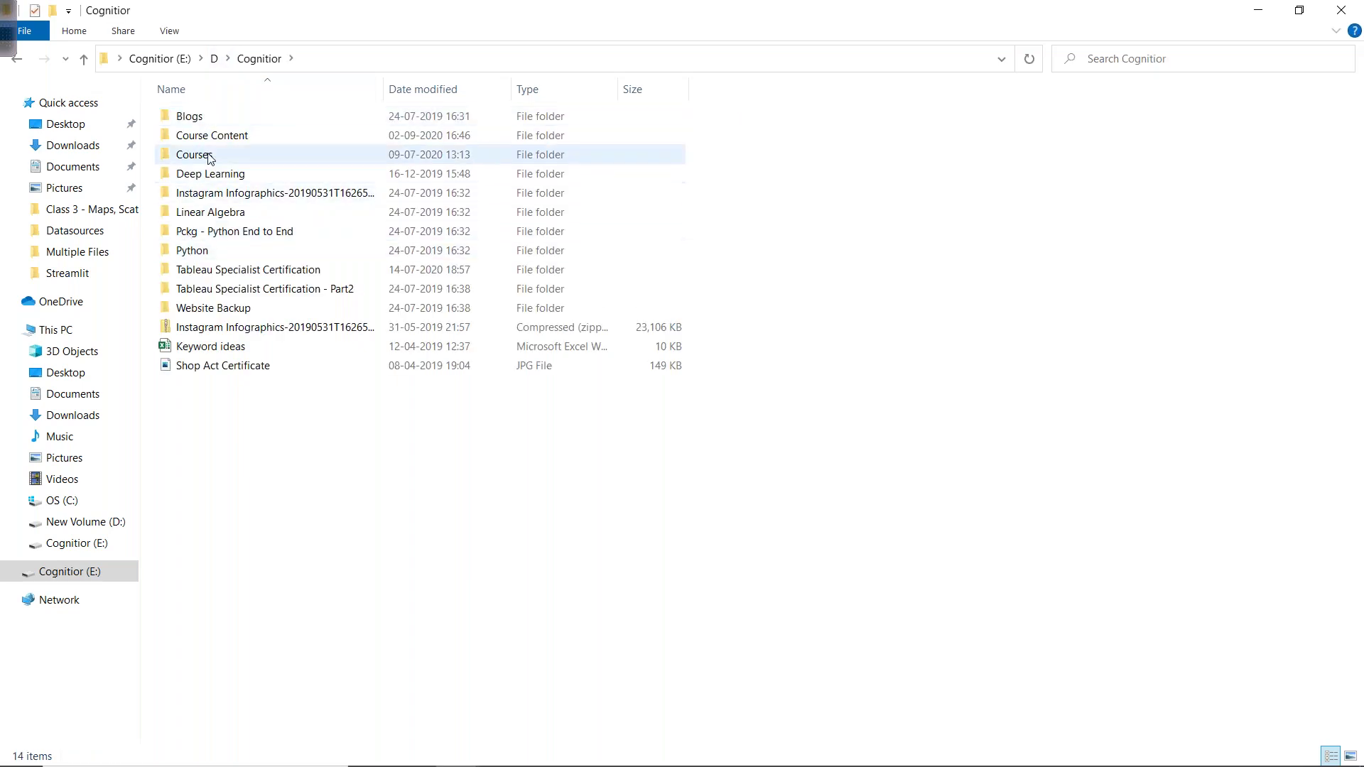
pyautogui.doubleClick(206, 154)
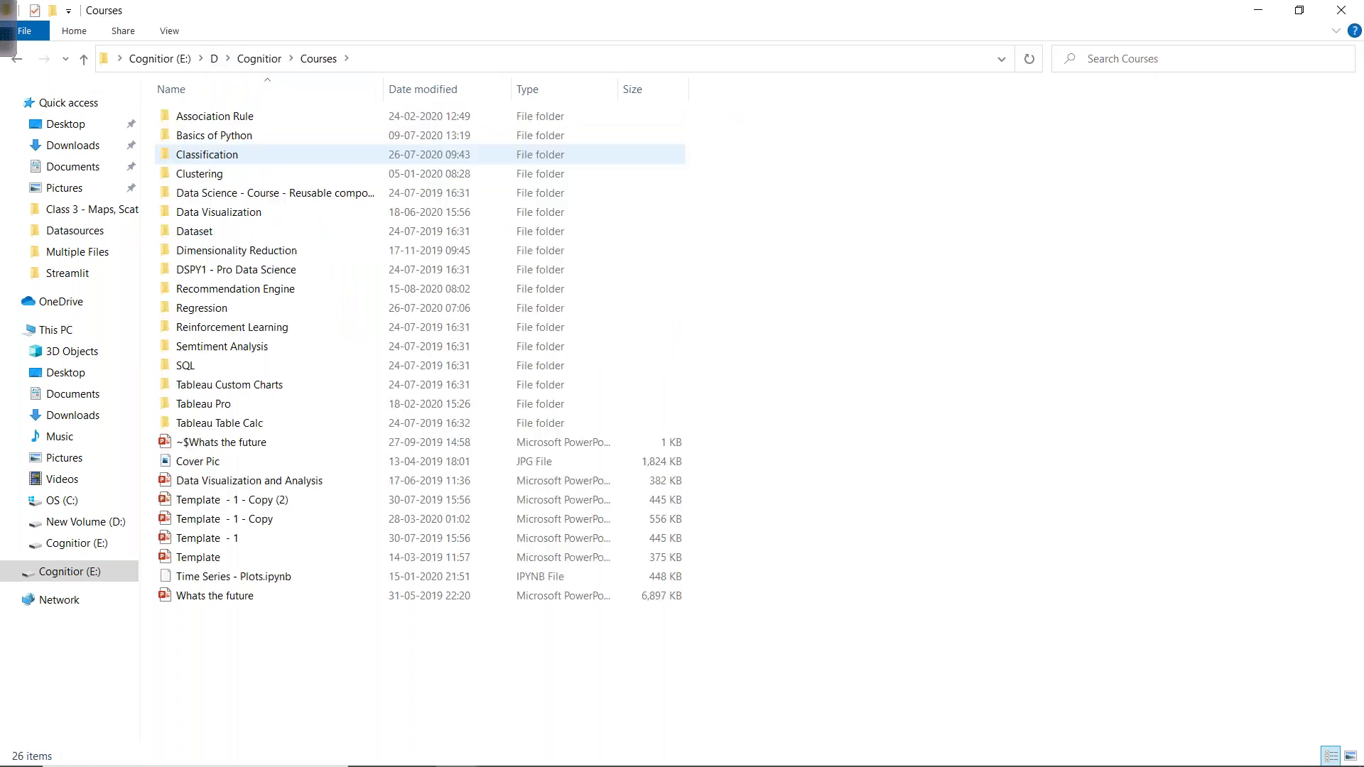
pyautogui.click(209, 196)
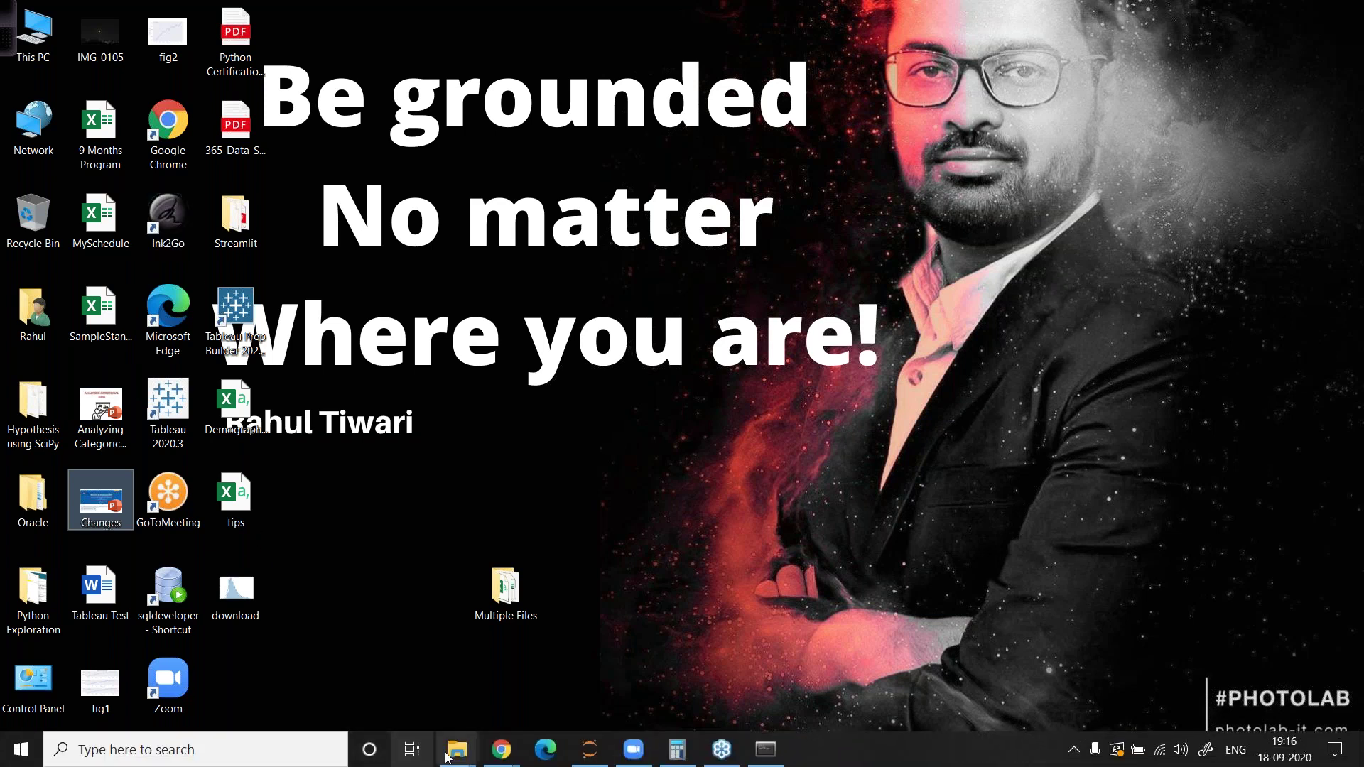
# Step: Bring back the File Explorer window on the drive's Courses folder and check the contents of Python Basics to Advanced
pyautogui.click(448, 752)
pyautogui.click(384, 670)
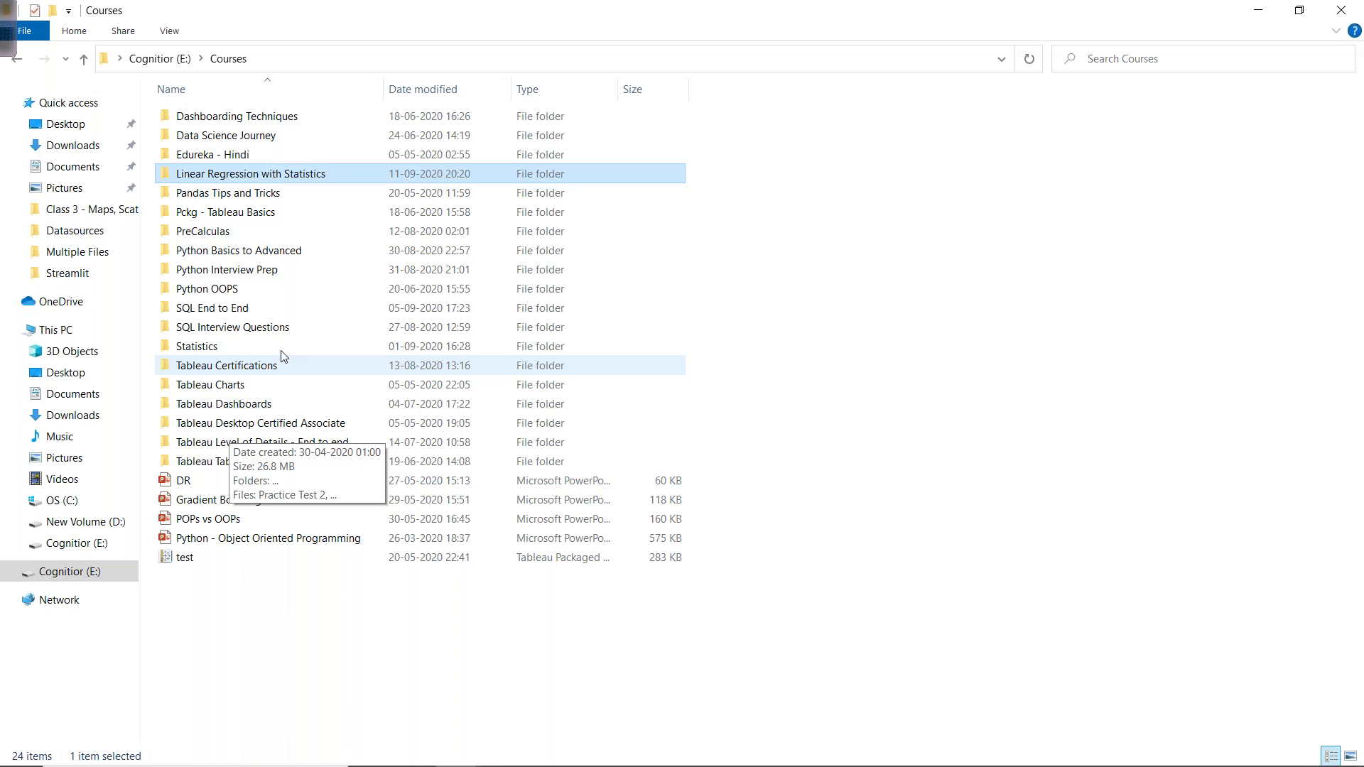
pyautogui.click(238, 255)
pyautogui.doubleClick(237, 257)
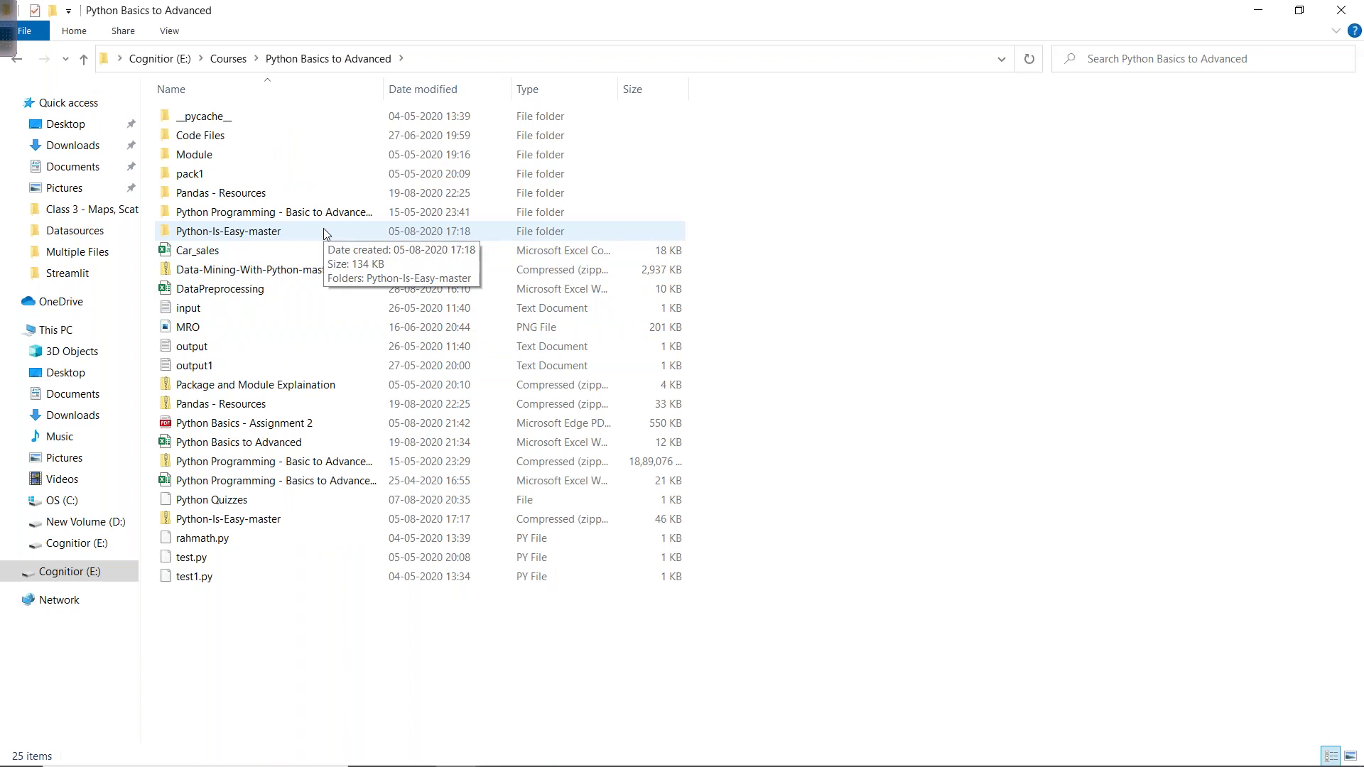
pyautogui.click(228, 59)
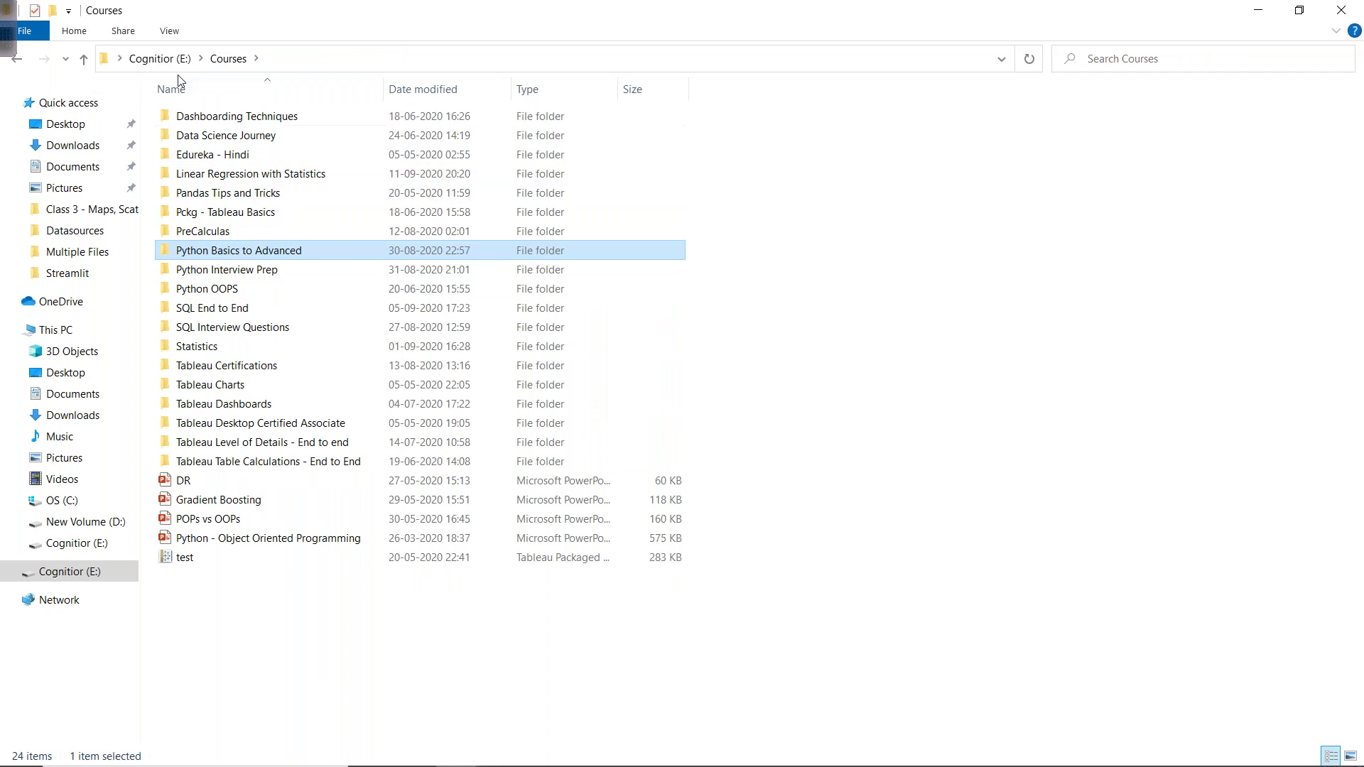
# Step: Go from the Cognitior (E:) drive root to the folder D > Cognitior > Courses
pyautogui.click(160, 59)
pyautogui.doubleClick(188, 194)
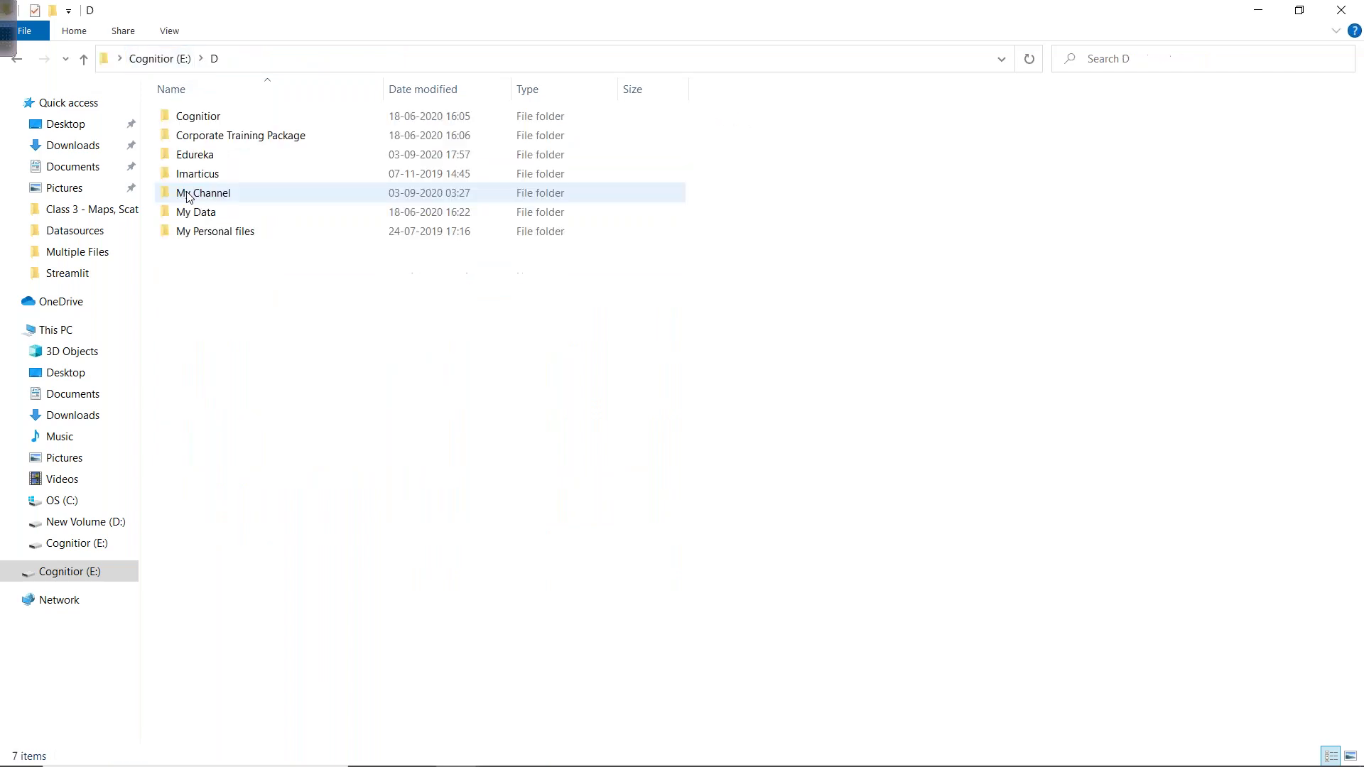
pyautogui.doubleClick(193, 117)
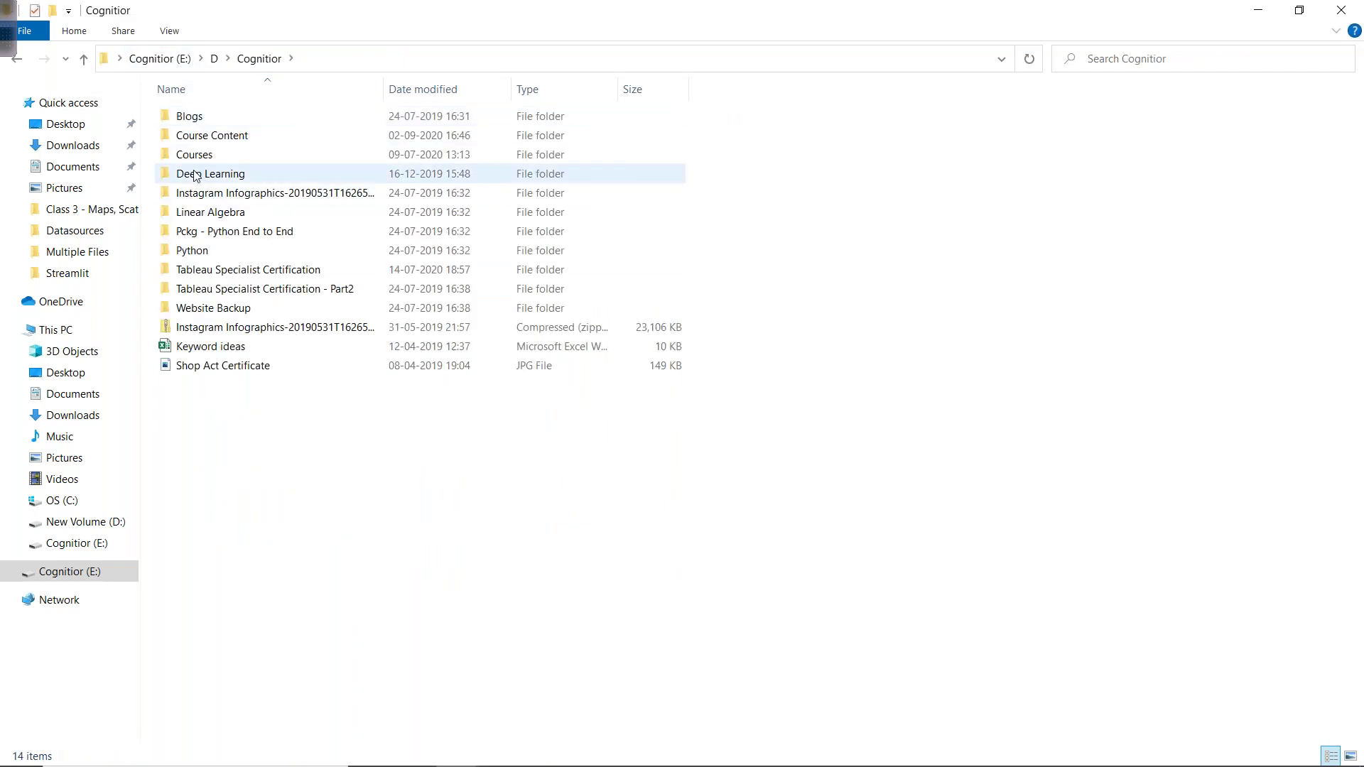
pyautogui.doubleClick(191, 155)
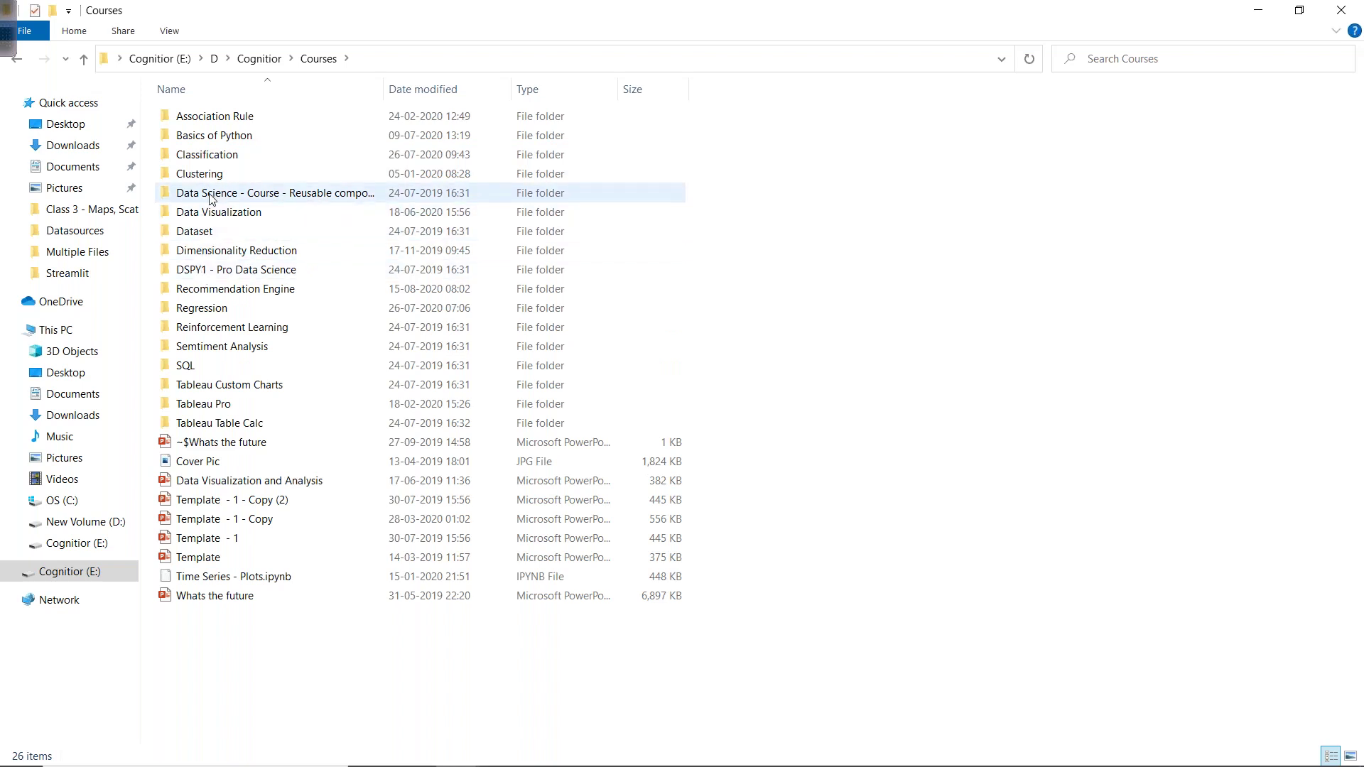
# Step: Open the Outlier Treatment presentation in PowerPoint from Data Science - Course - Reusable component > Outlier Treatment
pyautogui.click(210, 199)
pyautogui.click(213, 256)
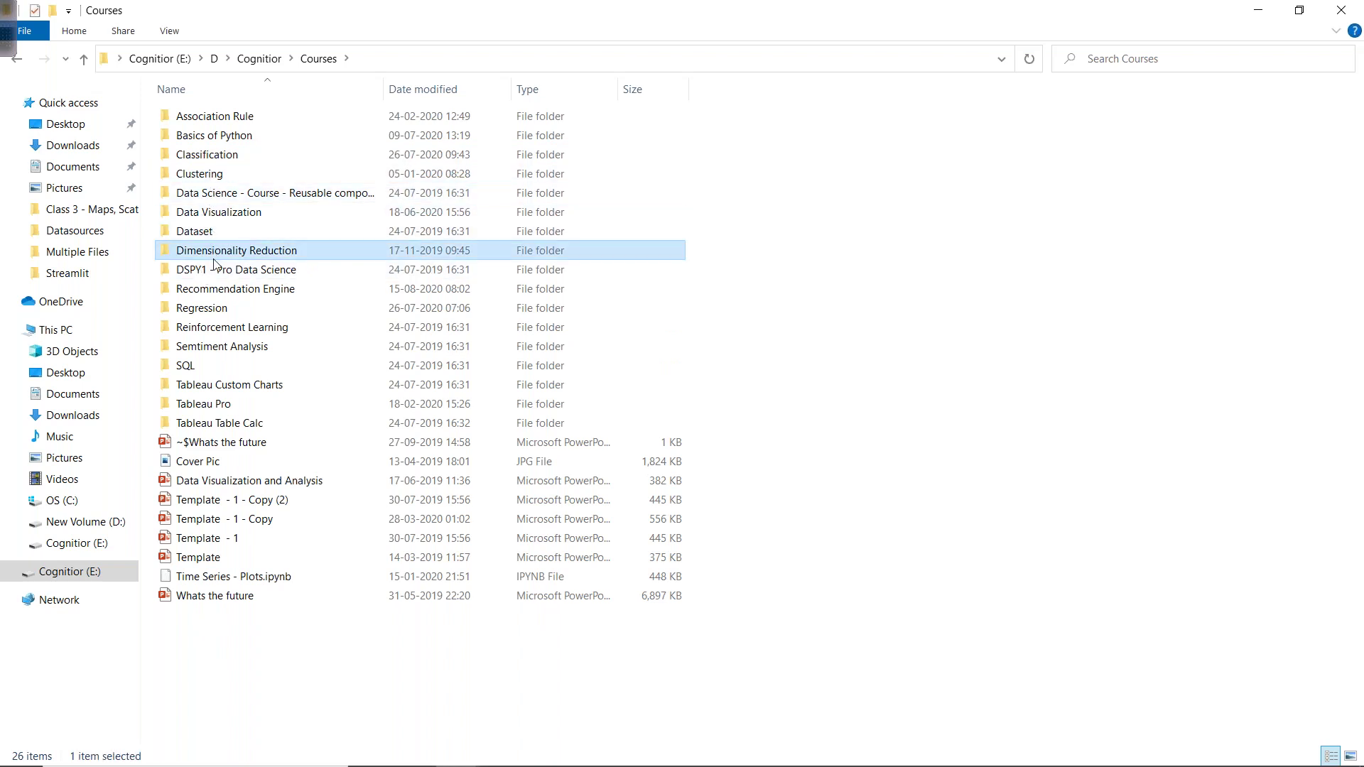
pyautogui.doubleClick(213, 199)
pyautogui.click(194, 201)
pyautogui.doubleClick(193, 201)
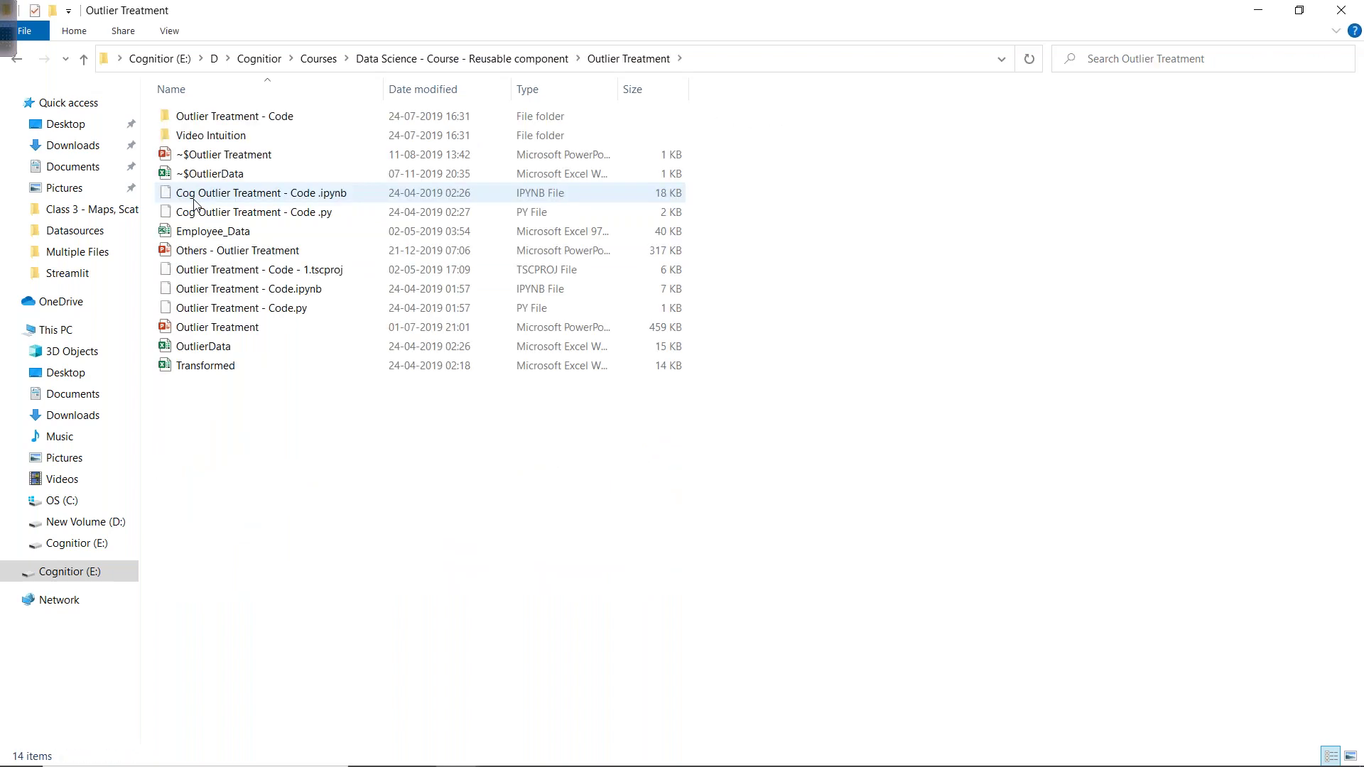
pyautogui.click(201, 328)
pyautogui.doubleClick(201, 328)
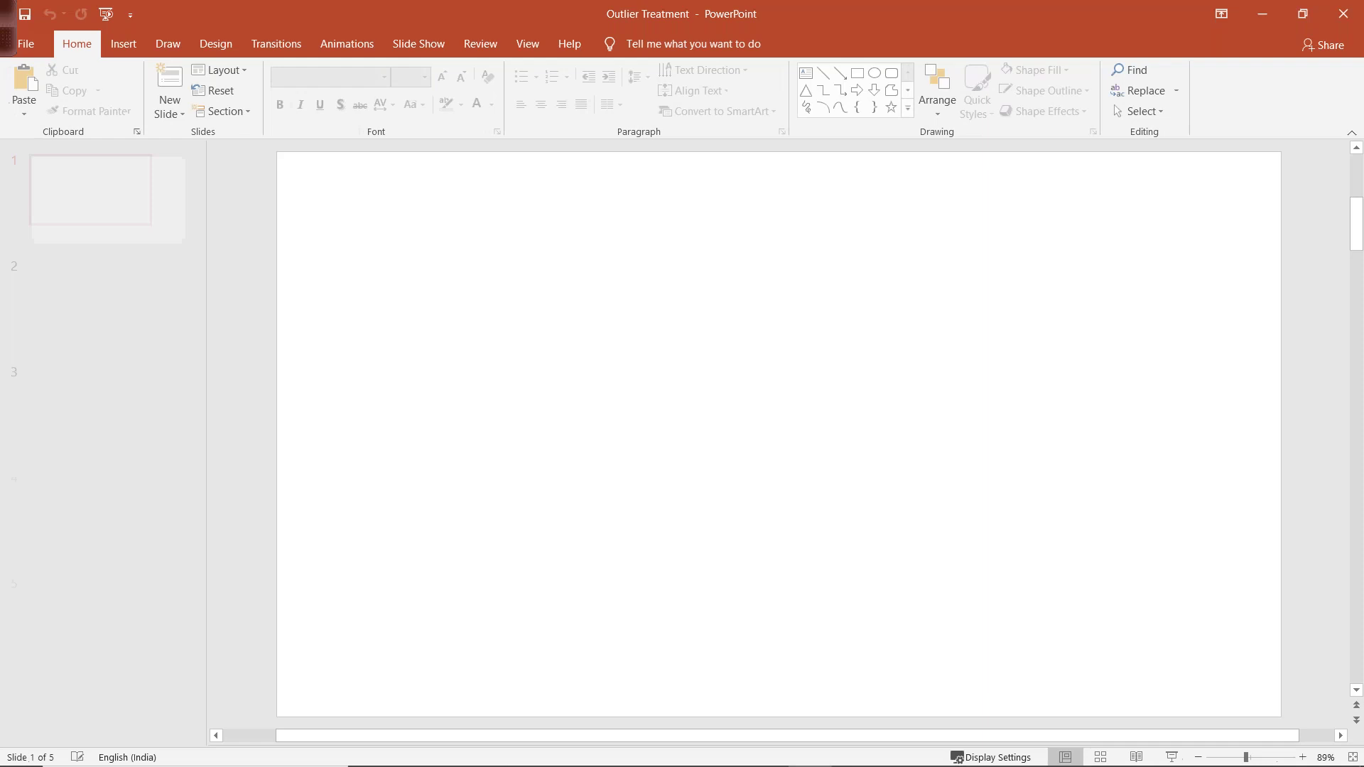
# Step: Present slide 3, "How to find the outliers?", with presenter view and slide show swapped, reveal the Age table, and end the show
pyautogui.click(109, 406)
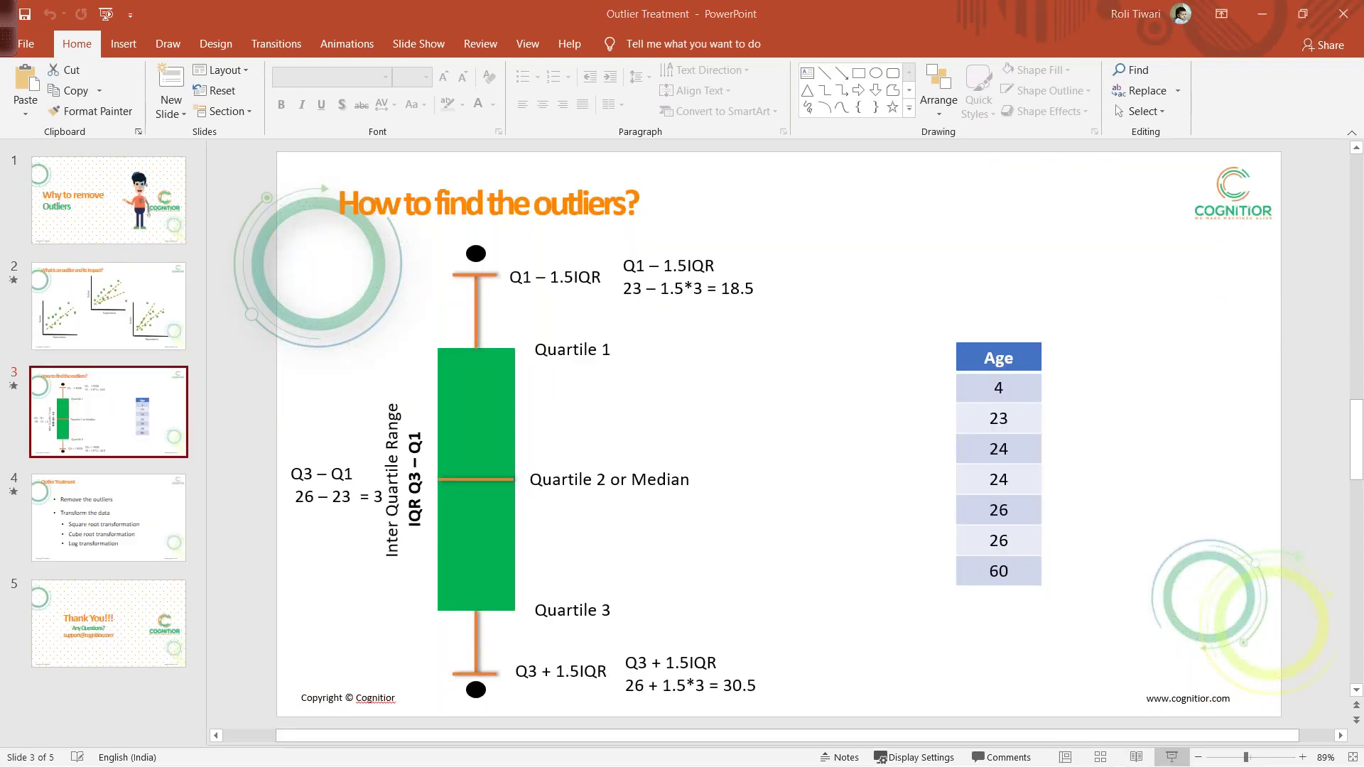
pyautogui.click(1171, 757)
pyautogui.click(300, 40)
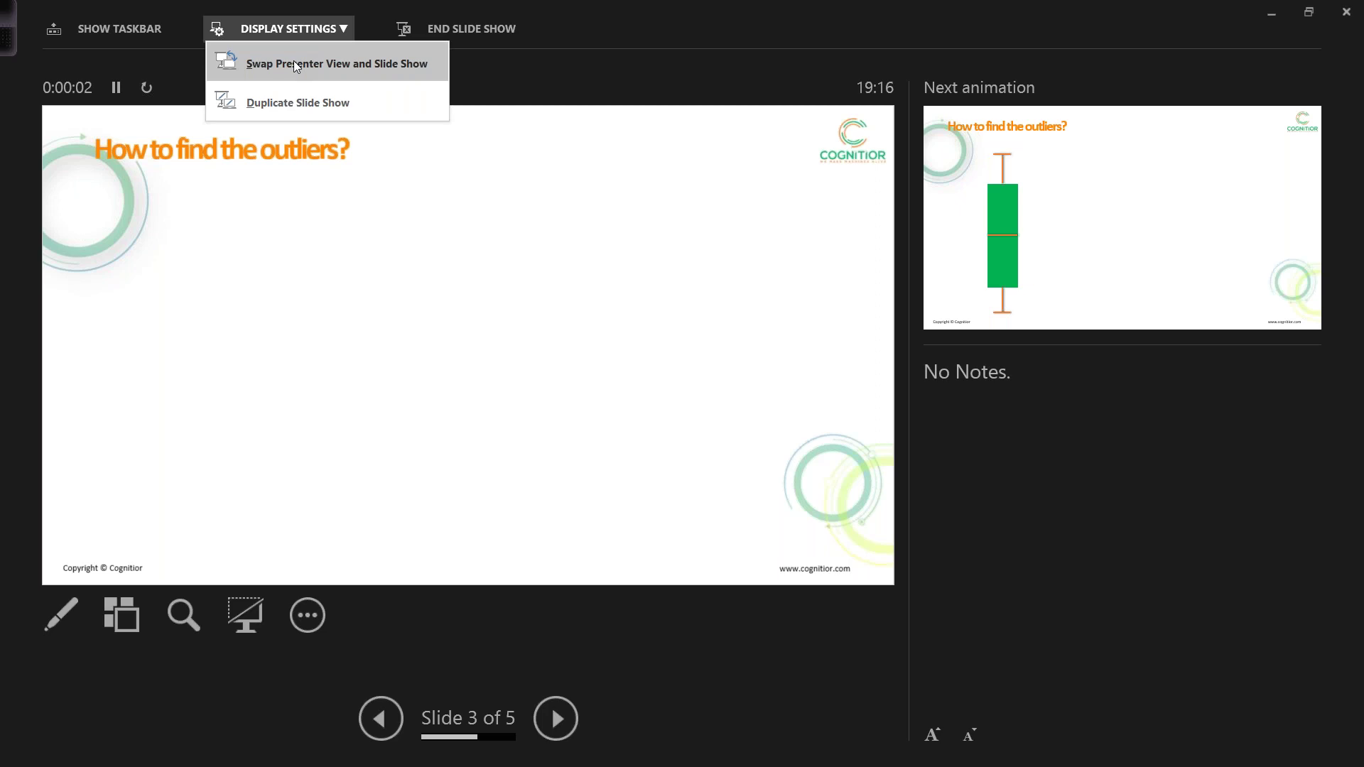
pyautogui.click(293, 59)
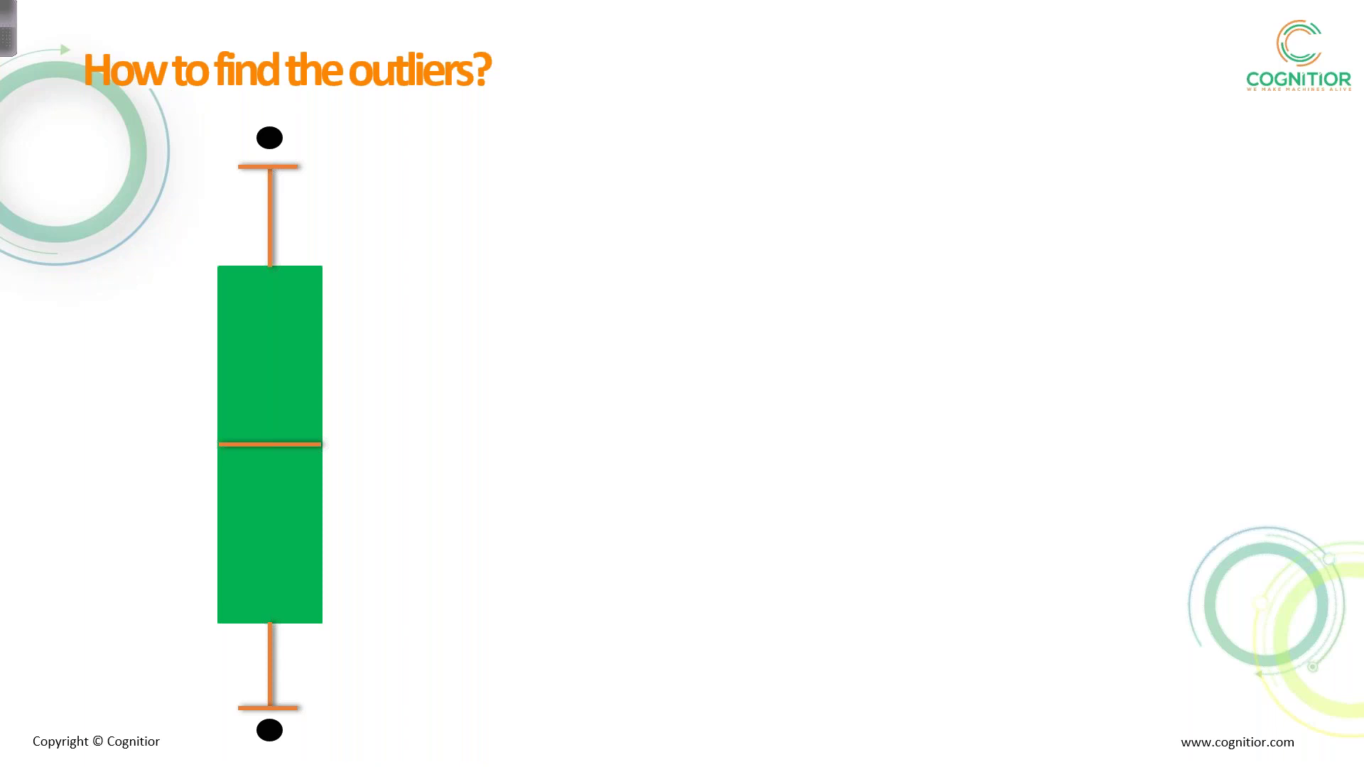
pyautogui.click(558, 439)
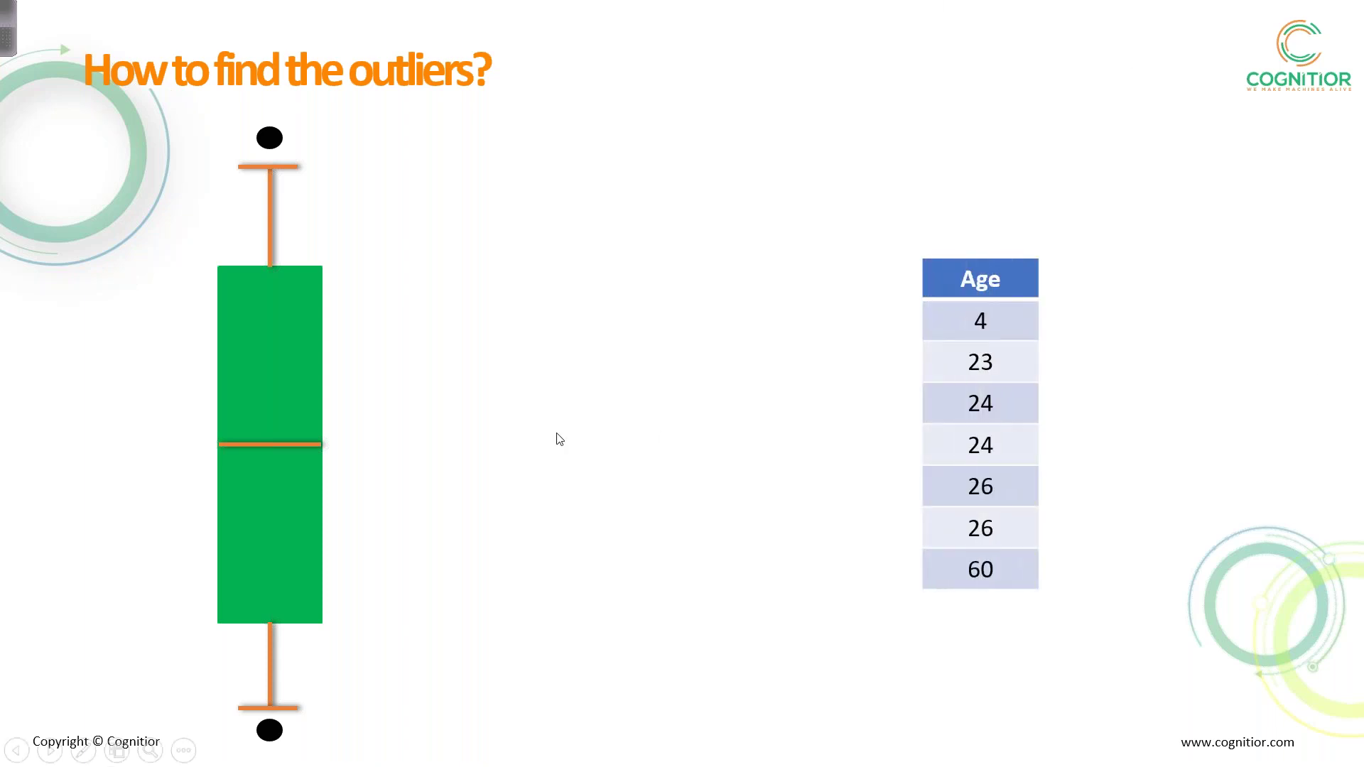
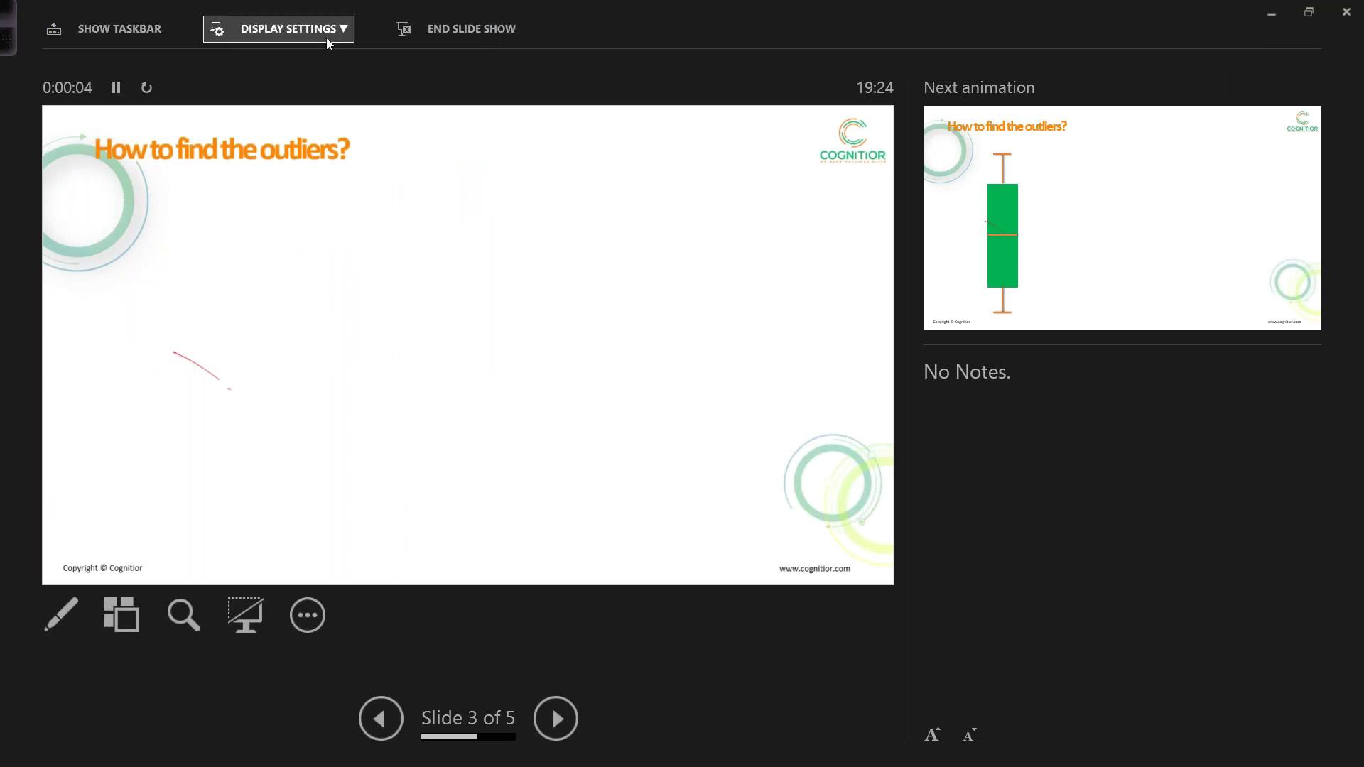
pyautogui.click(326, 37)
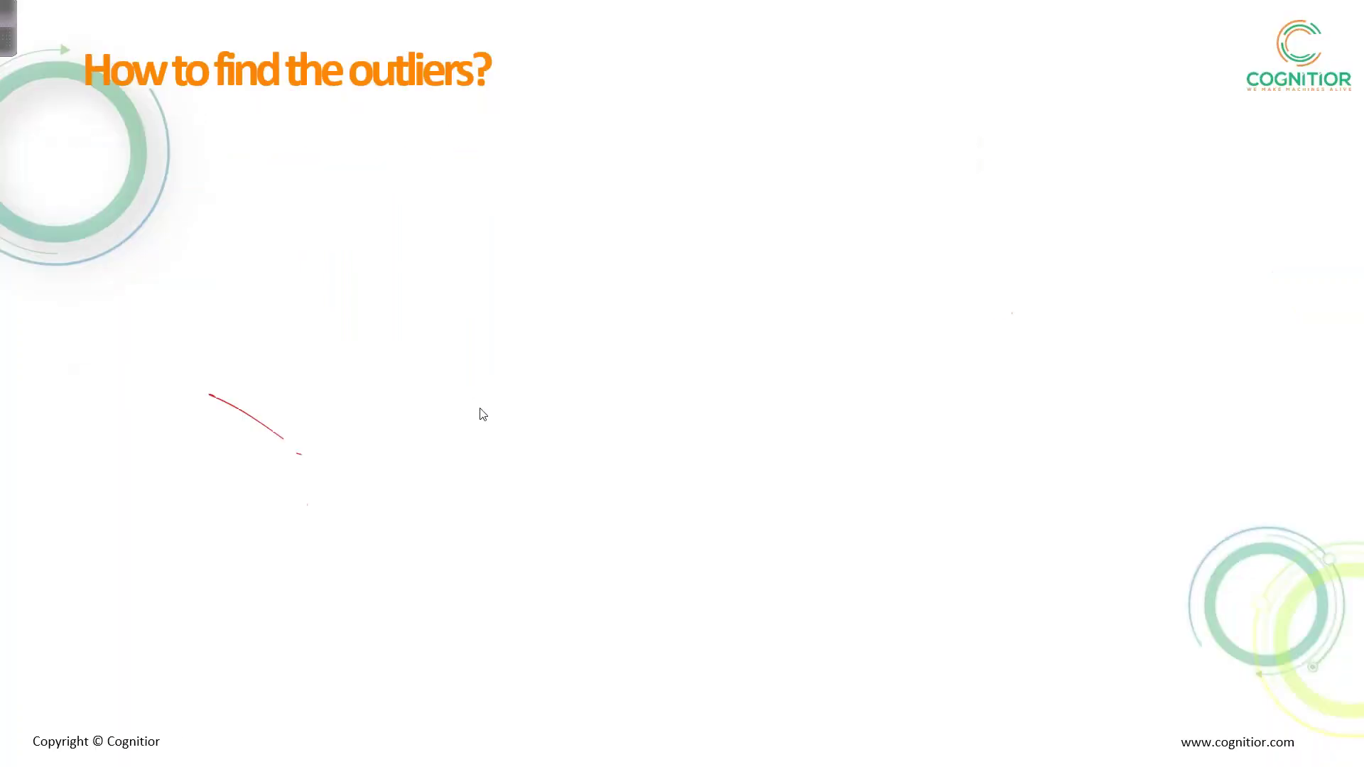
pyautogui.press('Escape')
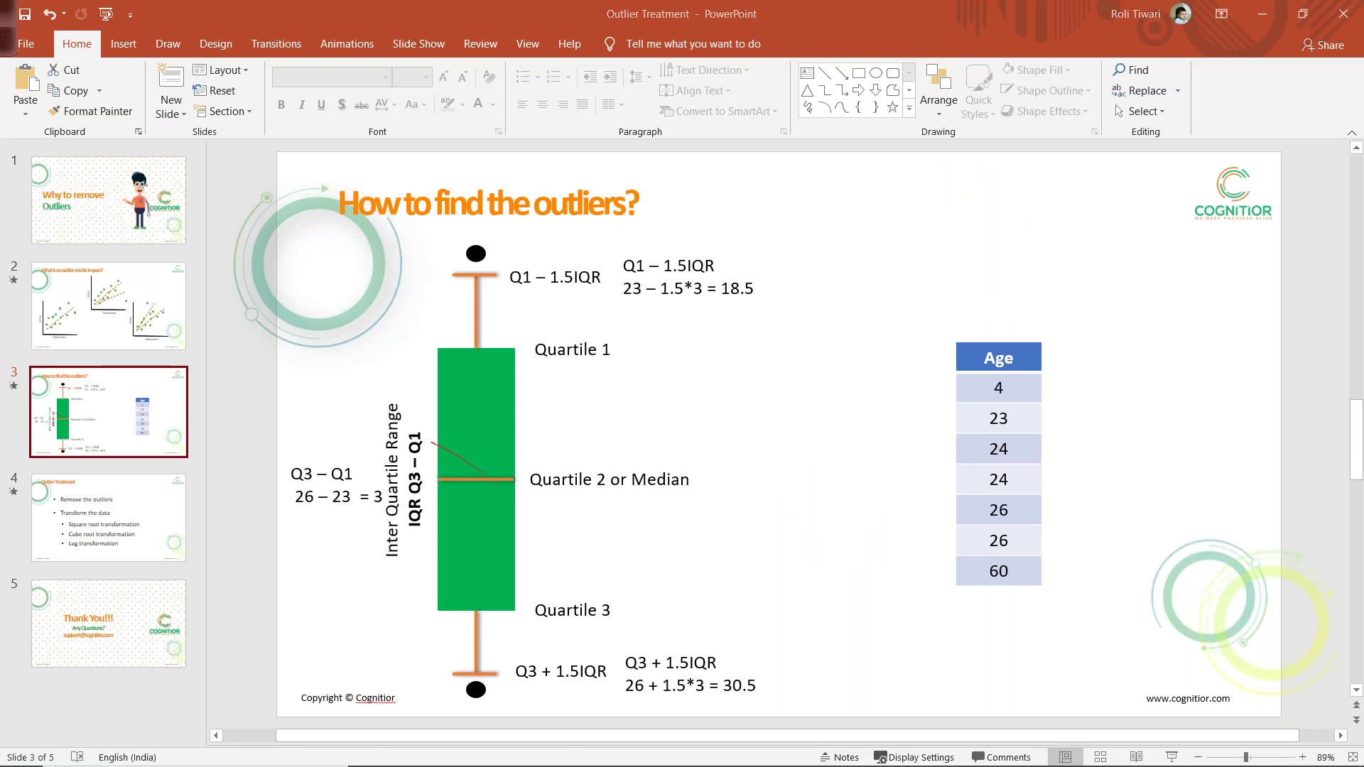
# Step: Switch to the Untitled3 Jupyter notebook and display the tips DataFrame in the empty cell below the styled table
pyautogui.hotkey('alt', 'Tab')
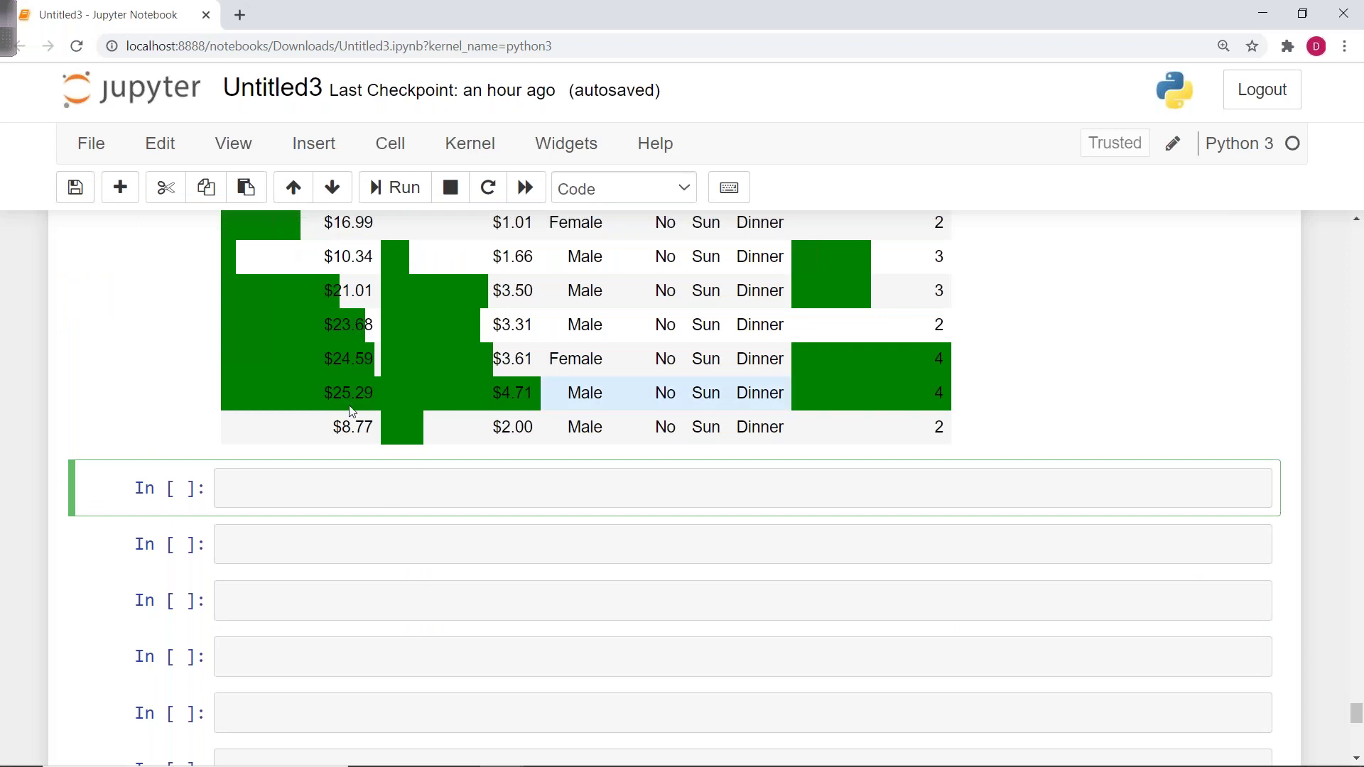
pyautogui.write('tips')
pyautogui.hotkey('ctrl', 'Return')
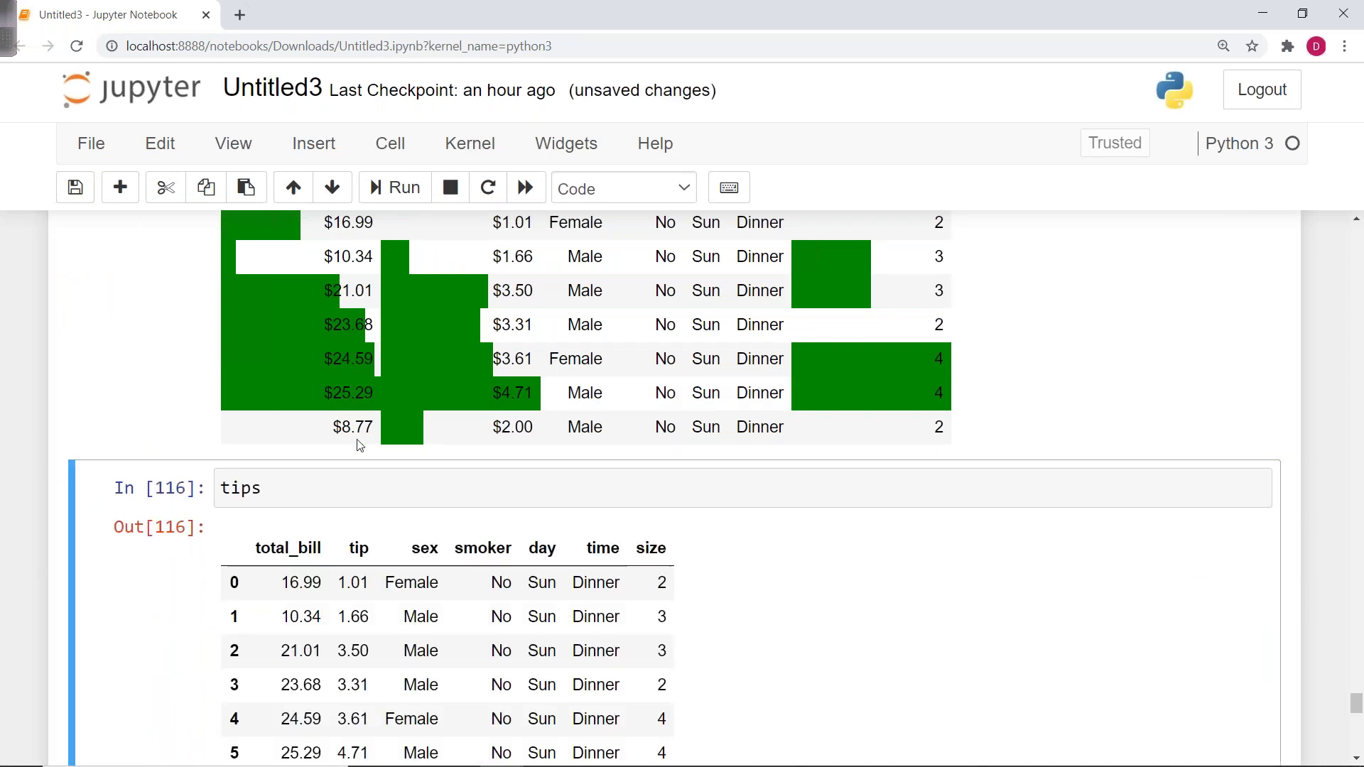
pyautogui.scroll(-3, 408, 475)
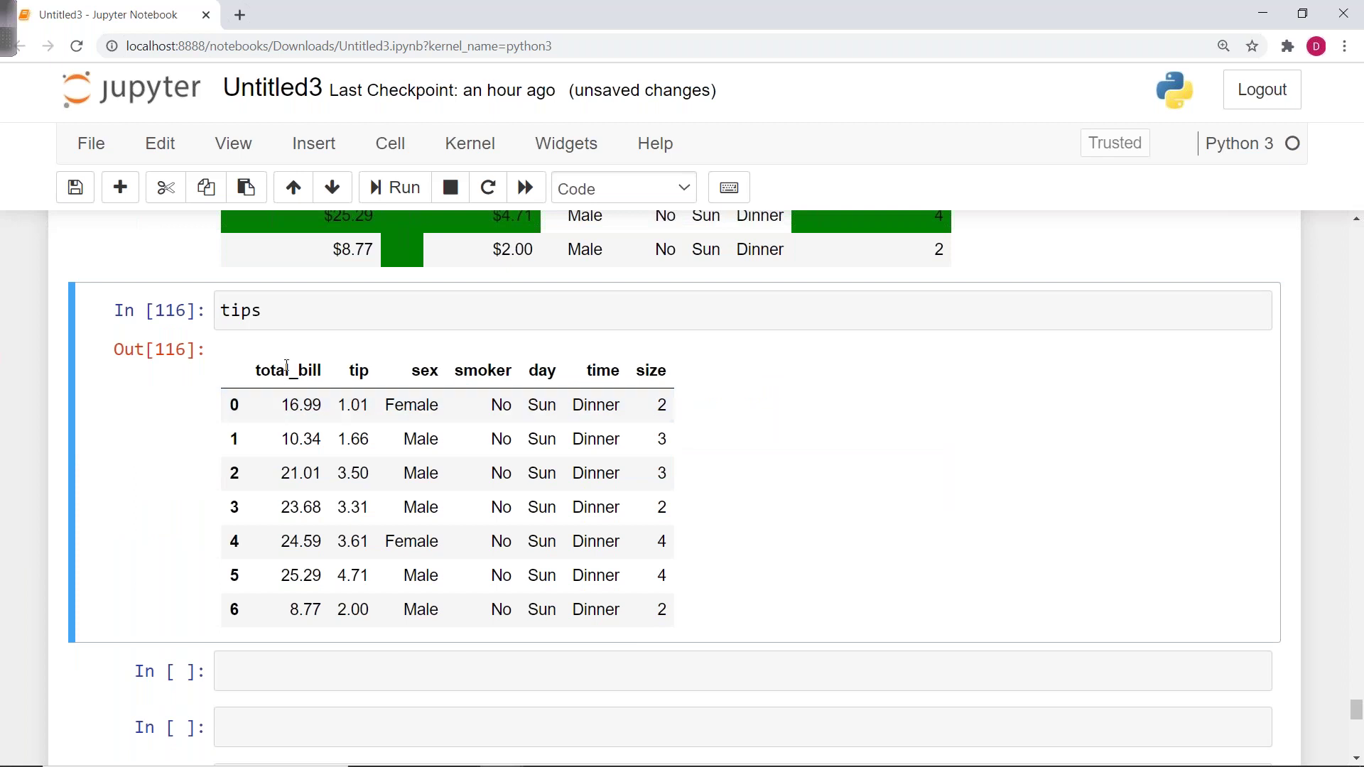
# Step: Add the line import seaborn as sns above tips in the same cell
pyautogui.click(428, 314)
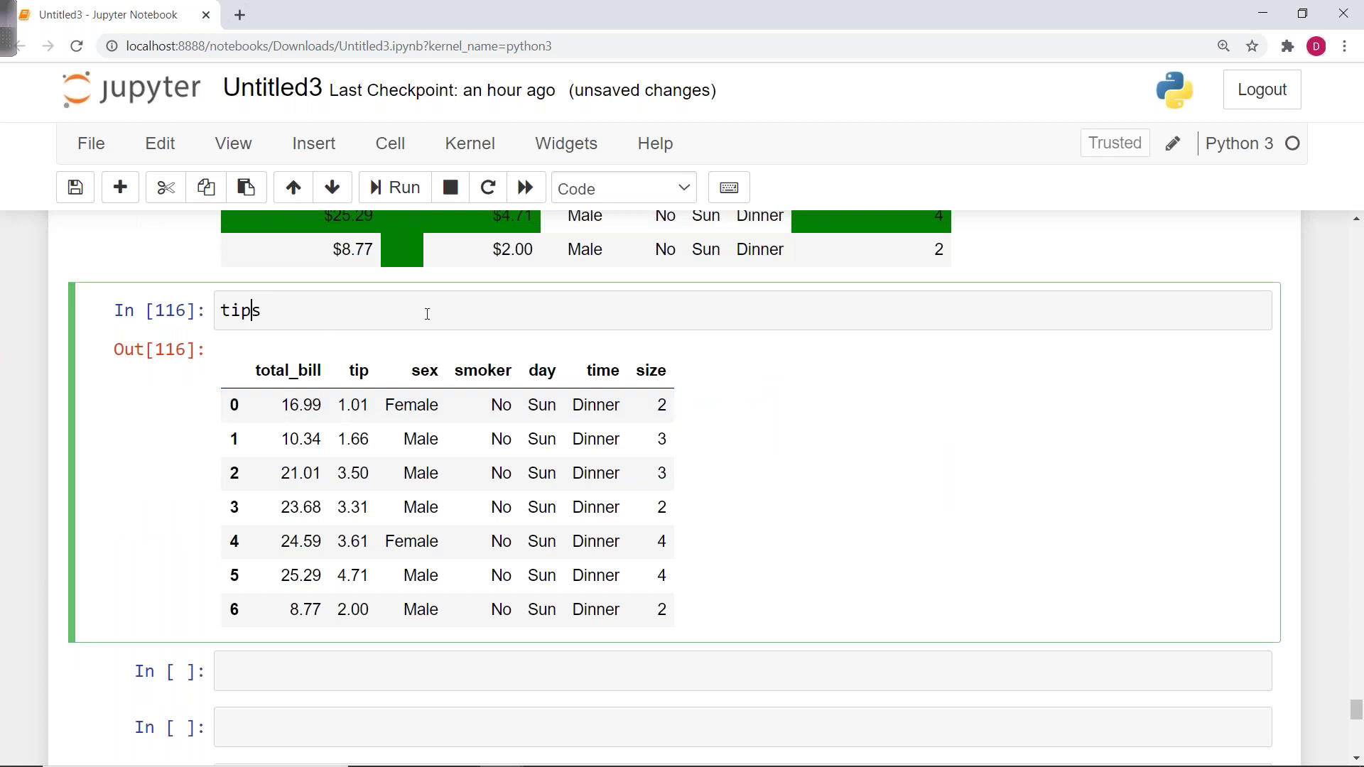
pyautogui.write('import')
pyautogui.write(' seaborn')
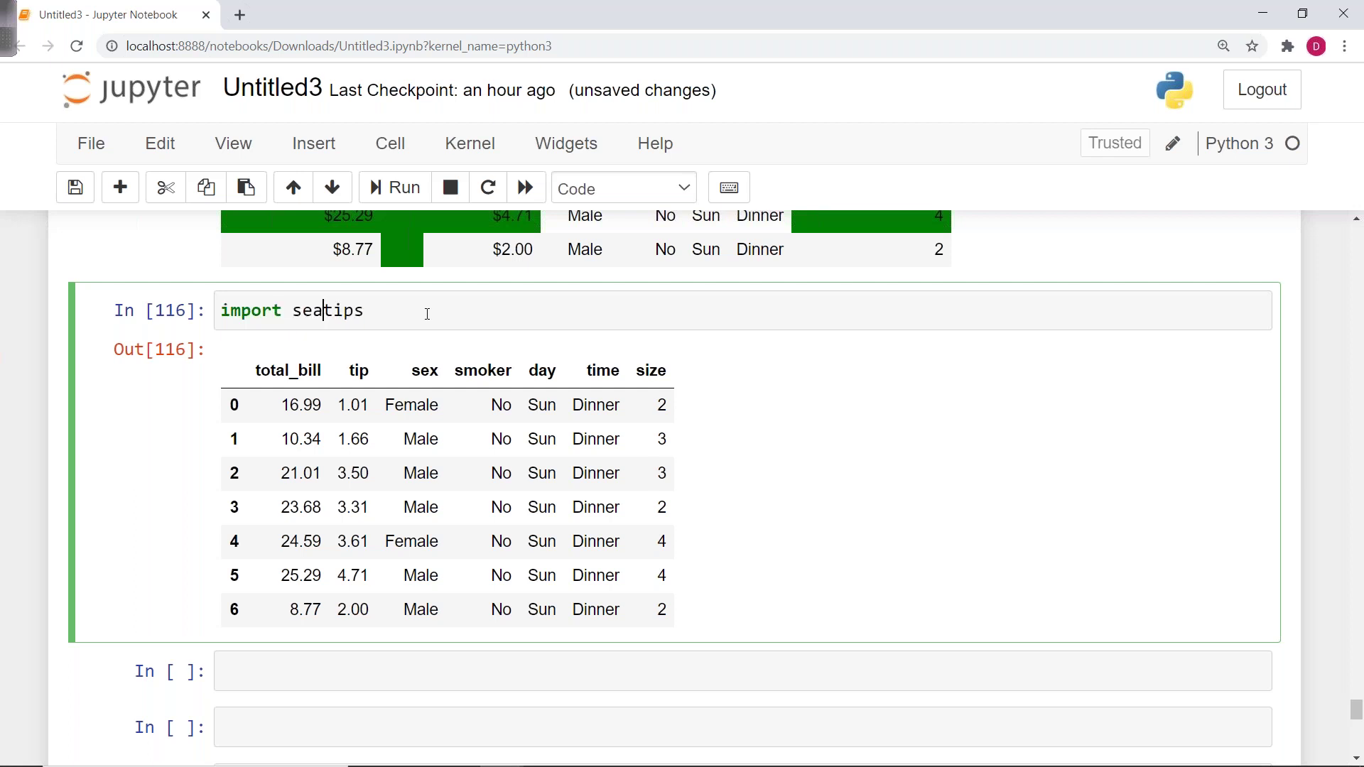
pyautogui.write(' as sns')
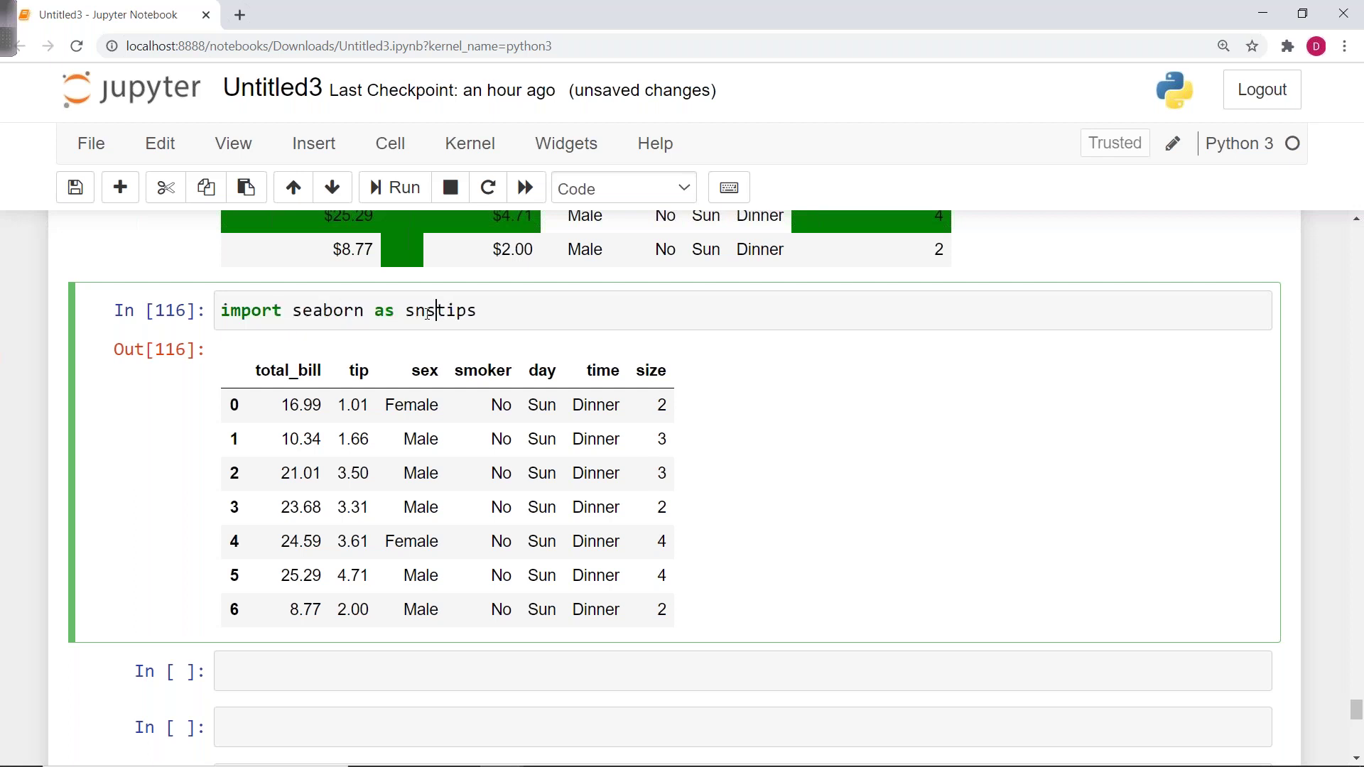
pyautogui.press('Return')
# Step: Turn the tips line into the start of a seaborn box plot call, sns.boxplot(data=tips, using code completion for the function name
pyautogui.write('sns.')
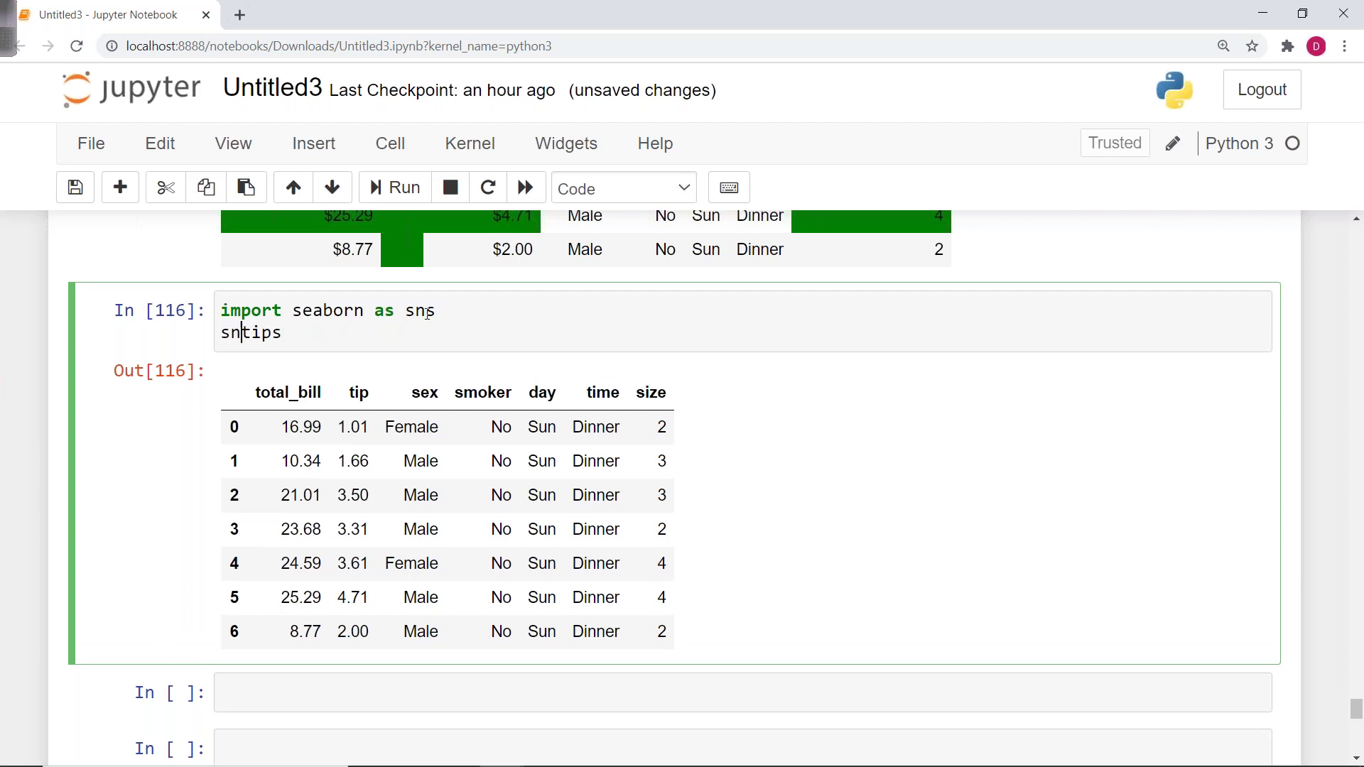
pyautogui.write('bo')
pyautogui.press('Tab')
pyautogui.press('Down')
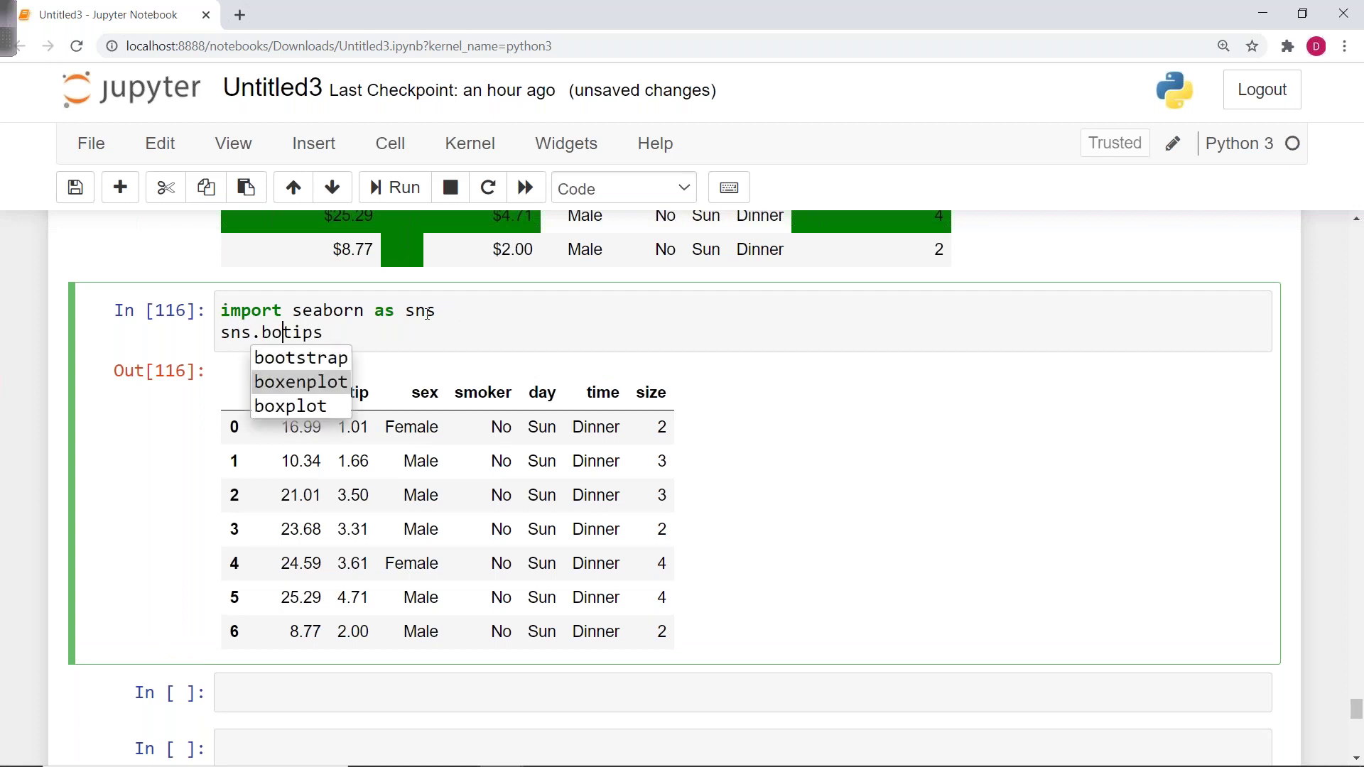
pyautogui.press('Down')
pyautogui.press('Return')
pyautogui.write('(daa')
pyautogui.press('BackSpace')
pyautogui.write('ta=')
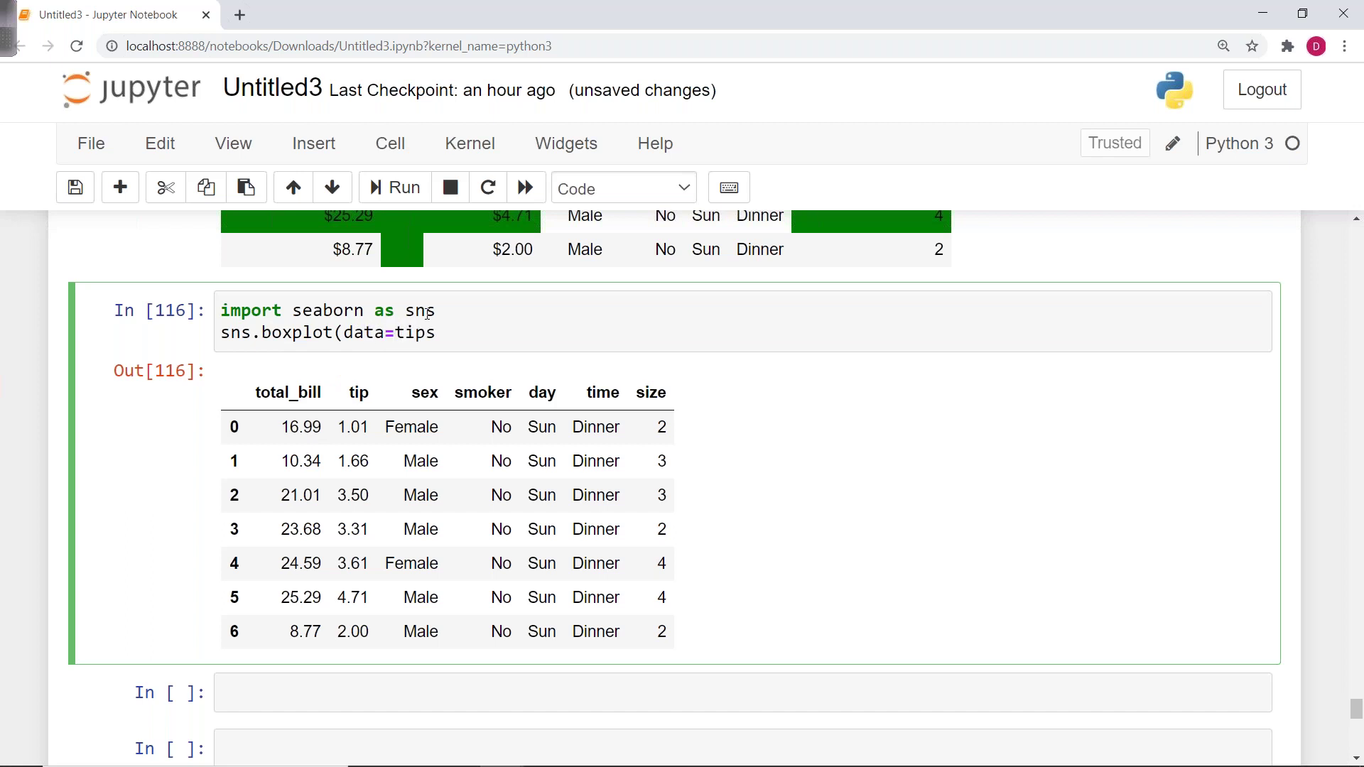
# Step: Complete the call as sns.boxplot(data=tips, x='total_bill') and run the cell, fixing the missing closing parenthesis
pyautogui.press('Right')
pyautogui.press('Right')
pyautogui.press('Right')
pyautogui.write(", x='total_bill")
pyautogui.hotkey('ctrl', 'Return')
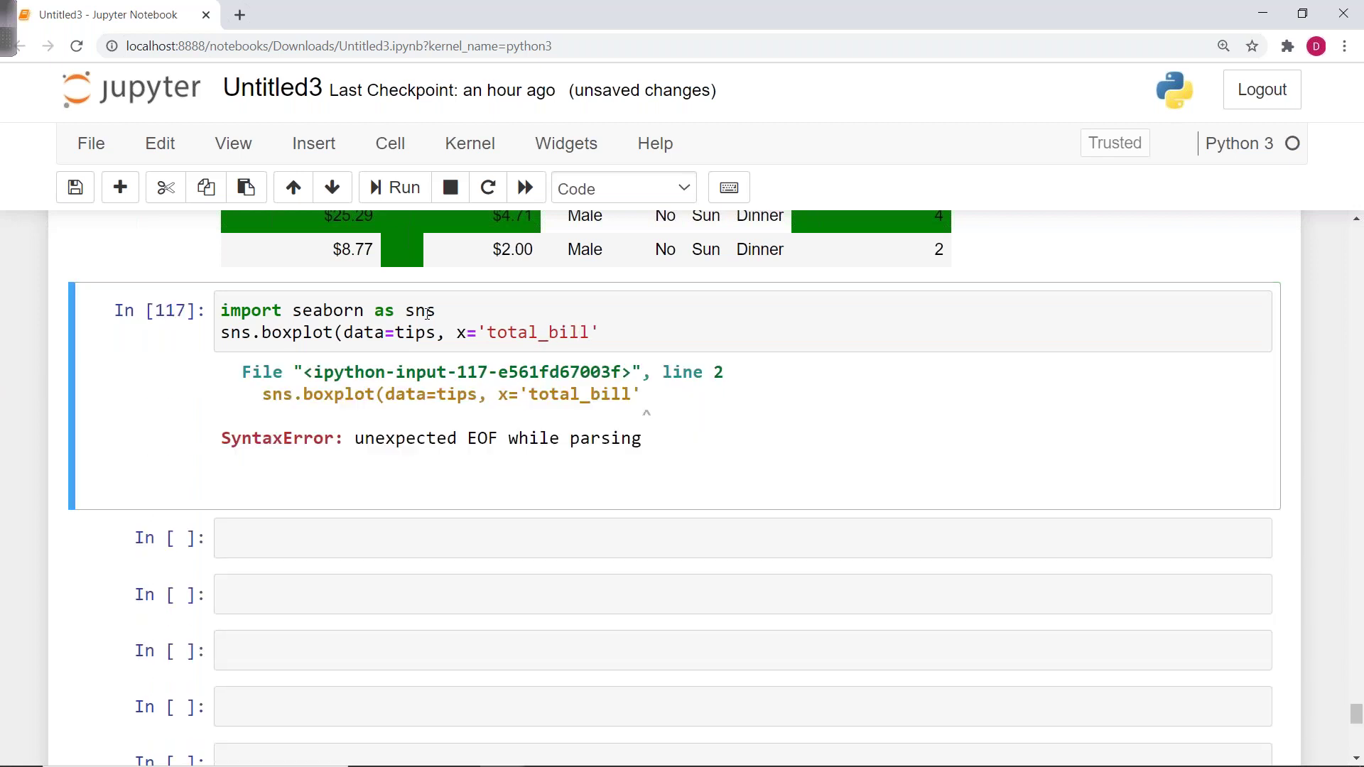
pyautogui.click(708, 329)
pyautogui.write(')')
pyautogui.hotkey('ctrl', 'Return')
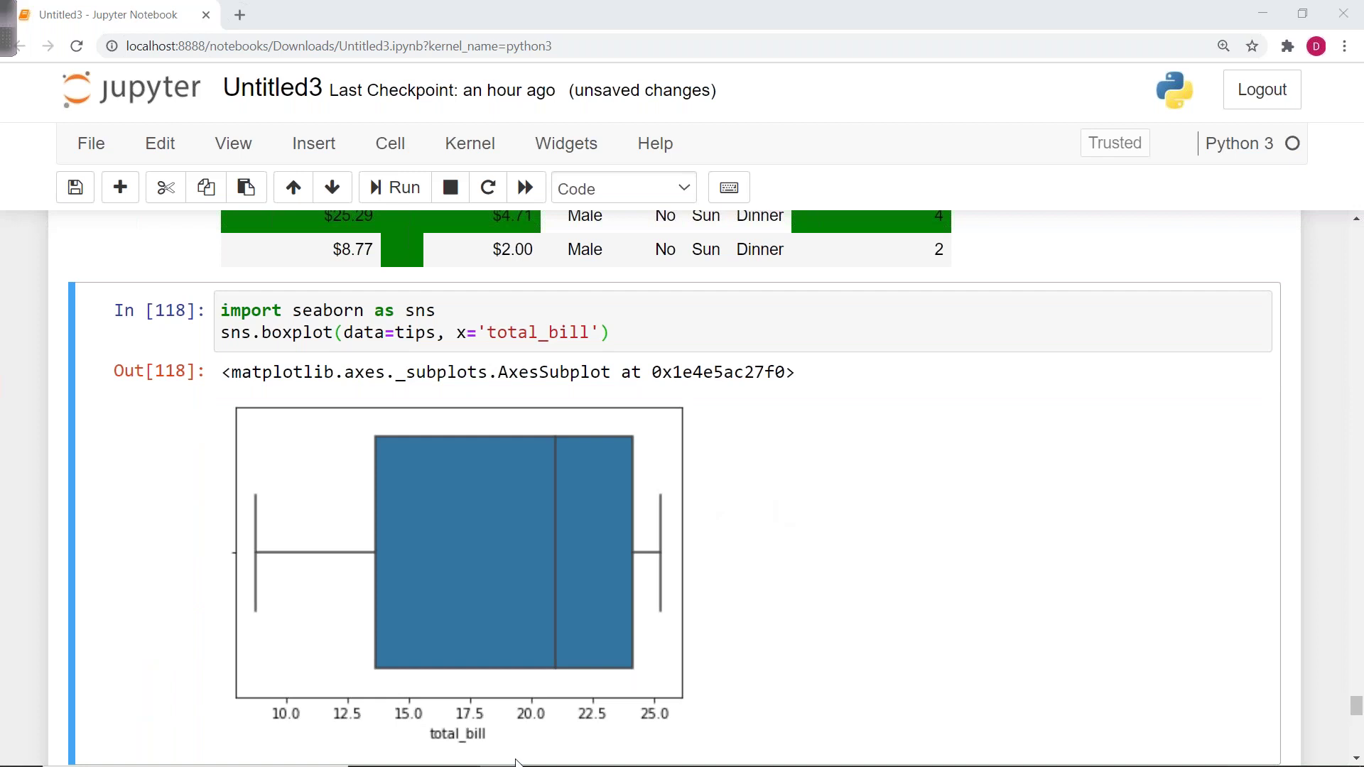
# Step: Draw a freehand red bell curve with a vertical centre line over the total_bill box plot, and clear the annotations
pyautogui.click(12, 49)
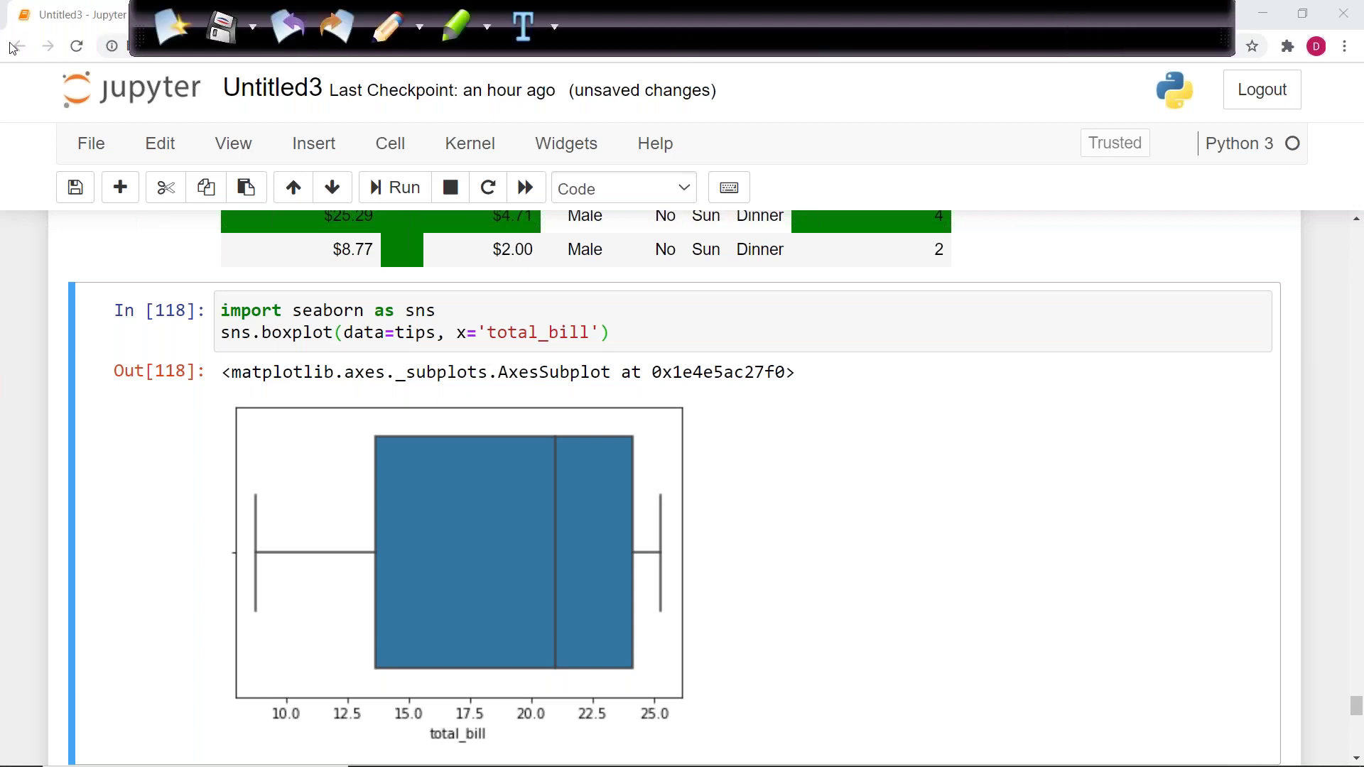
pyautogui.click(389, 27)
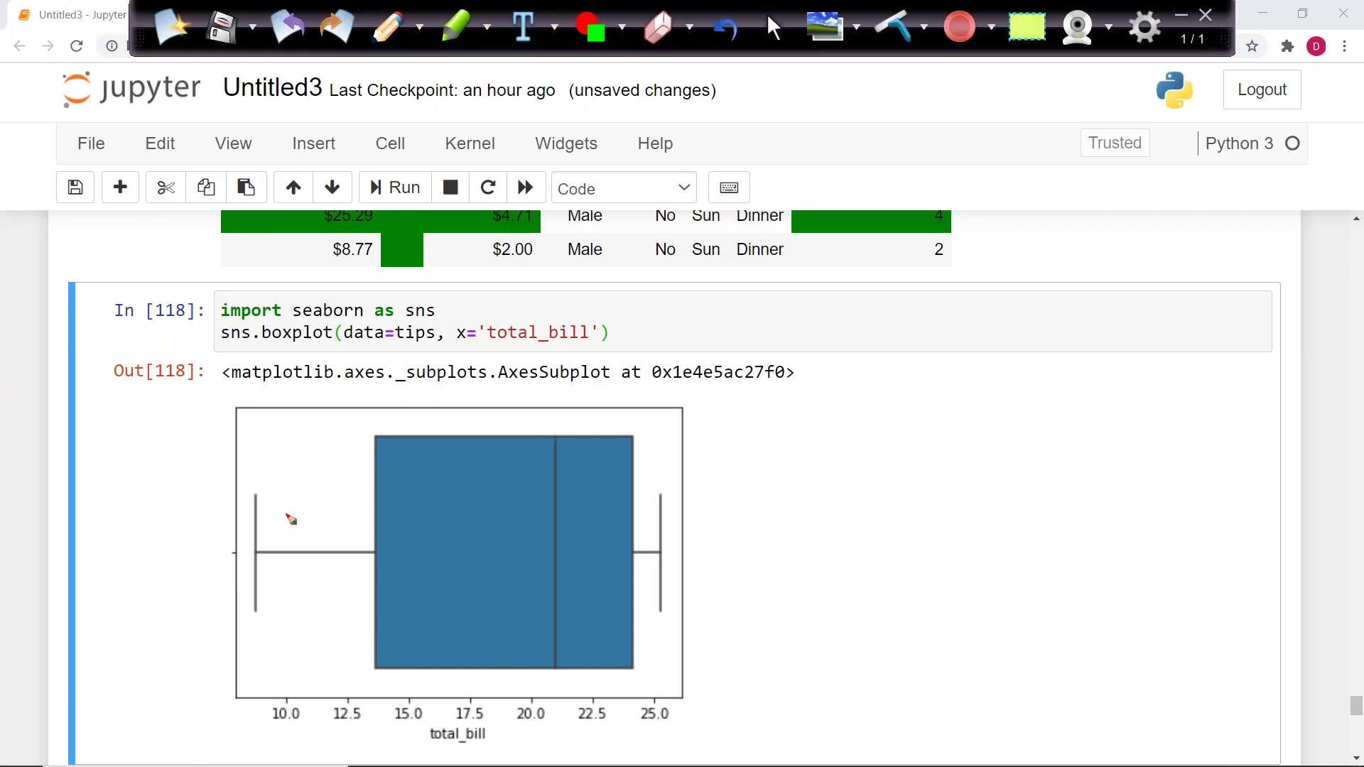
pyautogui.moveTo(252, 505)
pyautogui.mouseDown()
pyautogui.moveTo(453, 431)
pyautogui.moveTo(558, 272)
pyautogui.moveTo(630, 388)
pyautogui.moveTo(758, 477)
pyautogui.mouseUp()
pyautogui.moveTo(561, 257); pyautogui.dragTo(563, 429)
pyautogui.moveTo(559, 441); pyautogui.dragTo(560, 465)
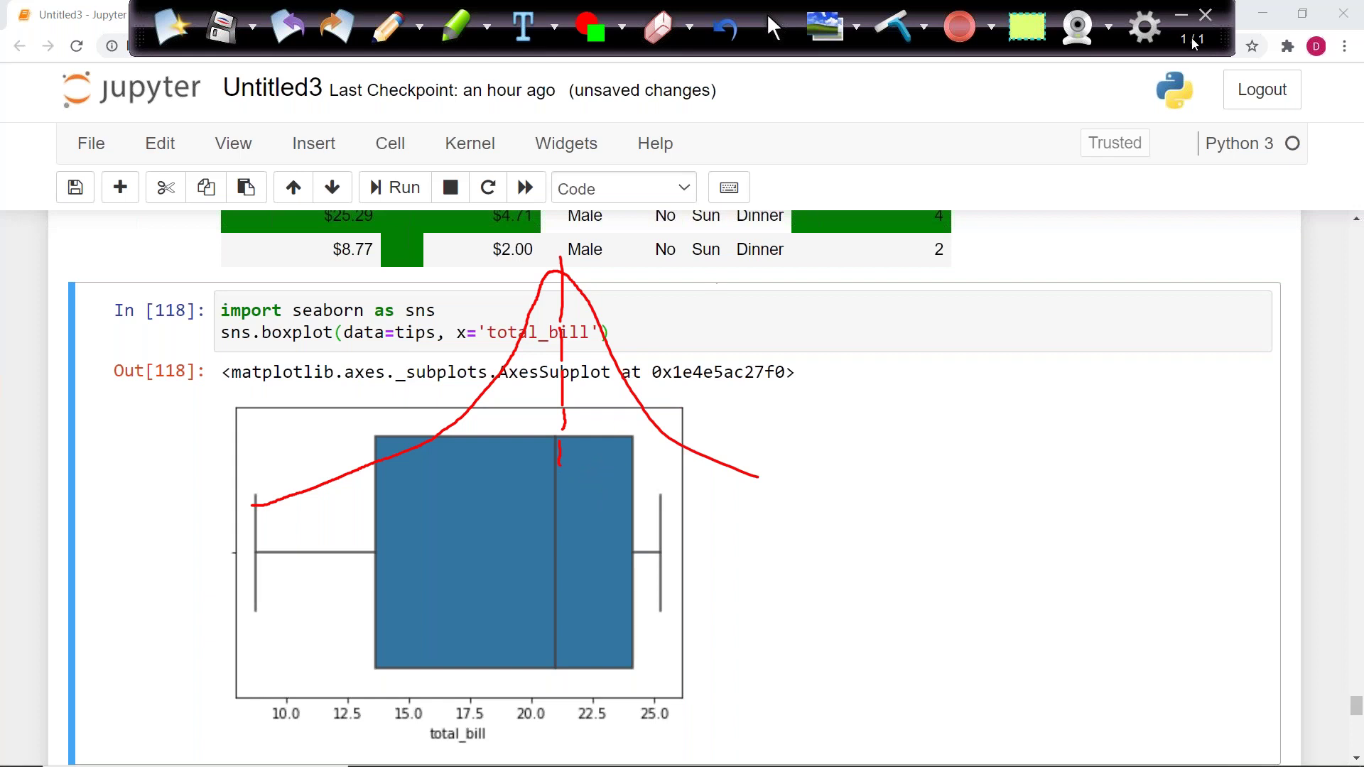
pyautogui.click(774, 28)
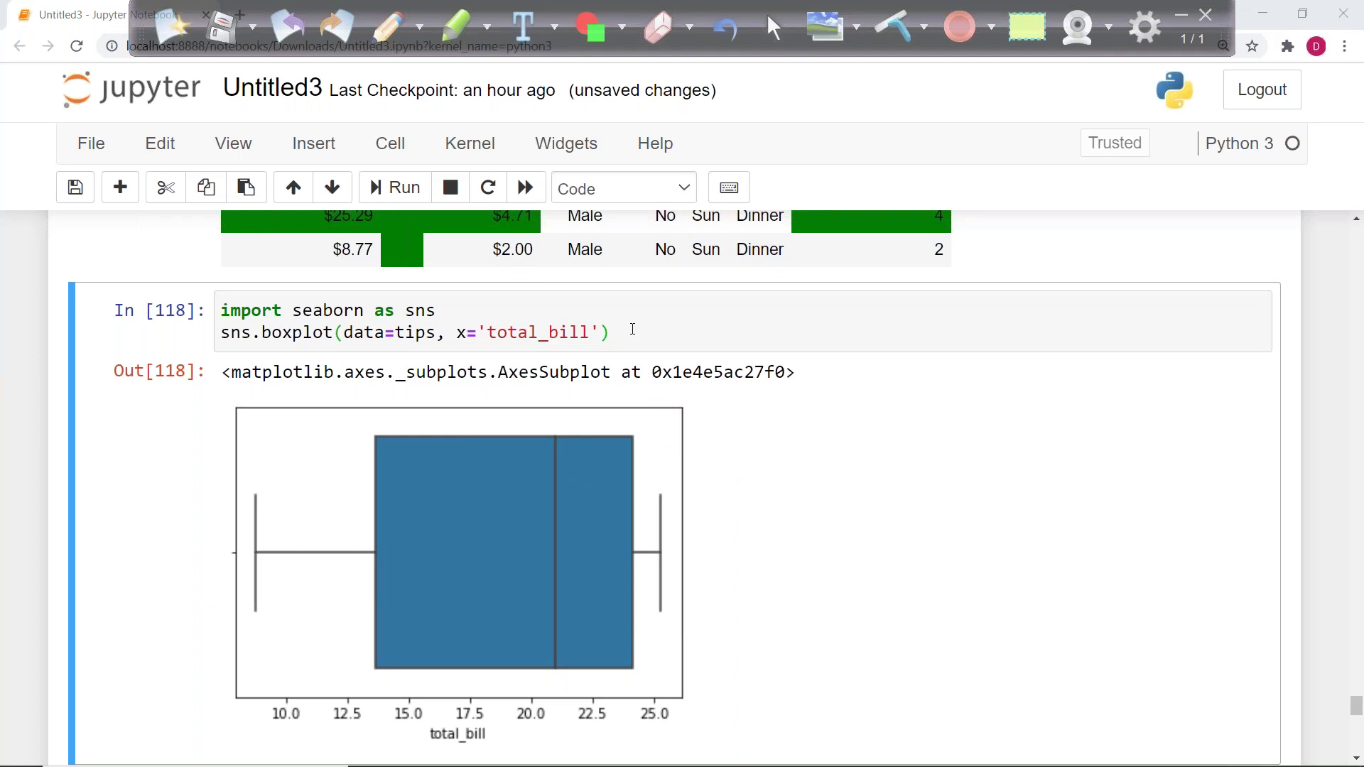
# Step: Insert a cell below the box plot that displays the tips DataFrame, and run it to review the columns
pyautogui.press('b')
pyautogui.click(339, 744)
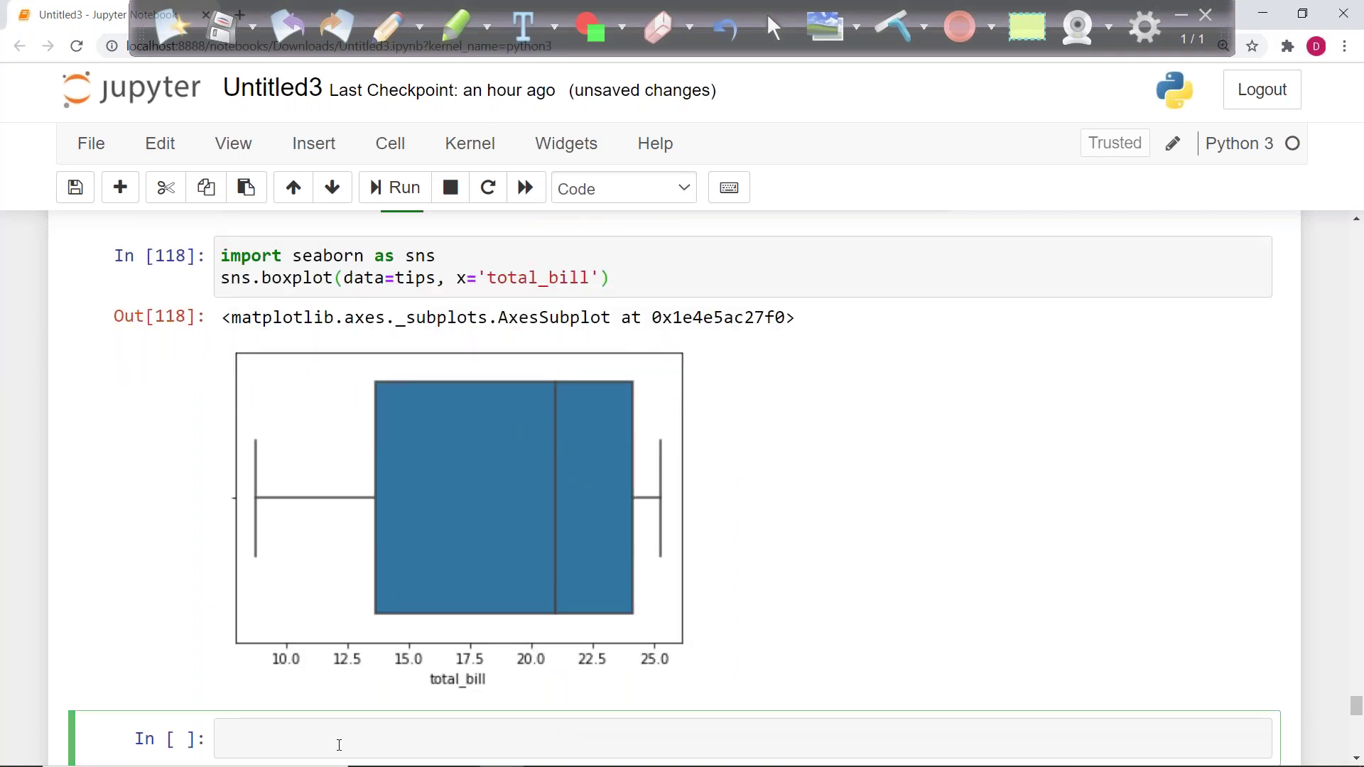
pyautogui.write('tips')
pyautogui.hotkey('ctrl', 'Return')
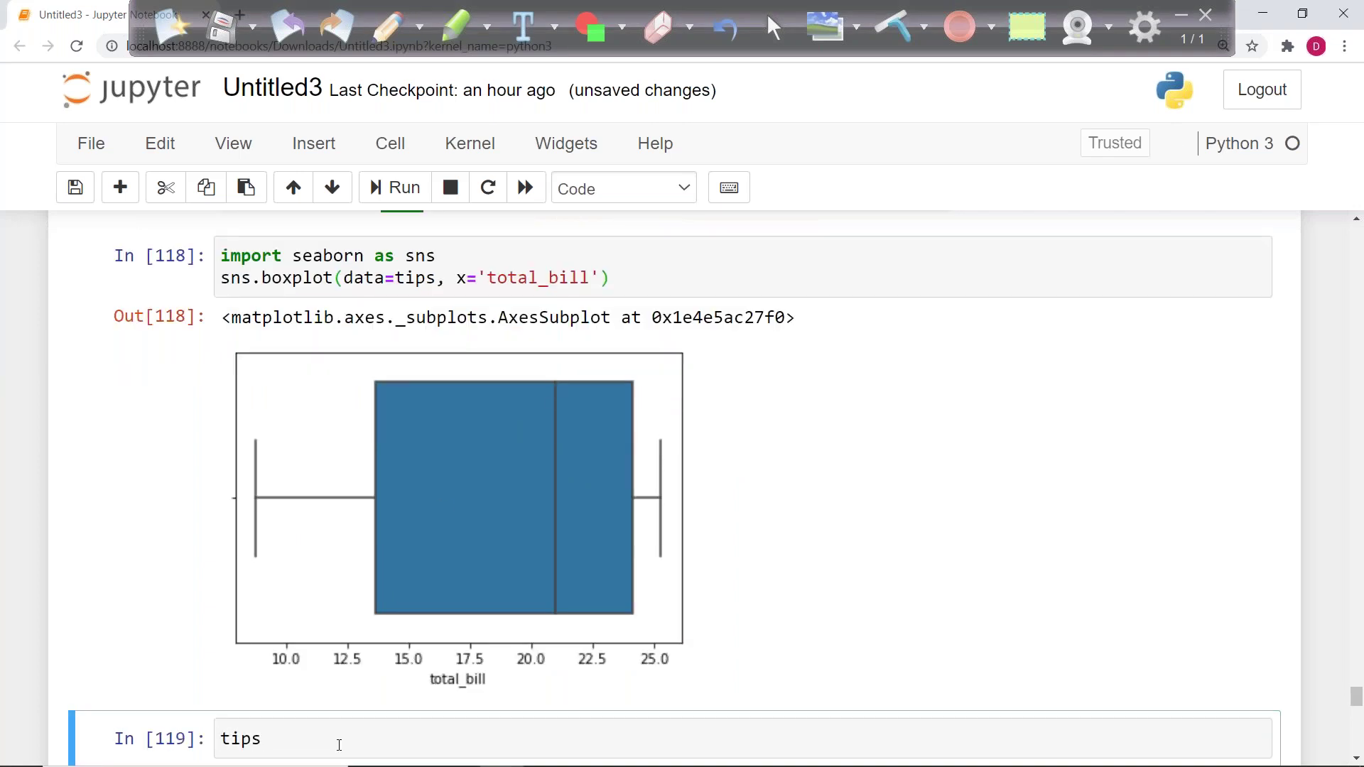
pyautogui.scroll(-5, 386, 561)
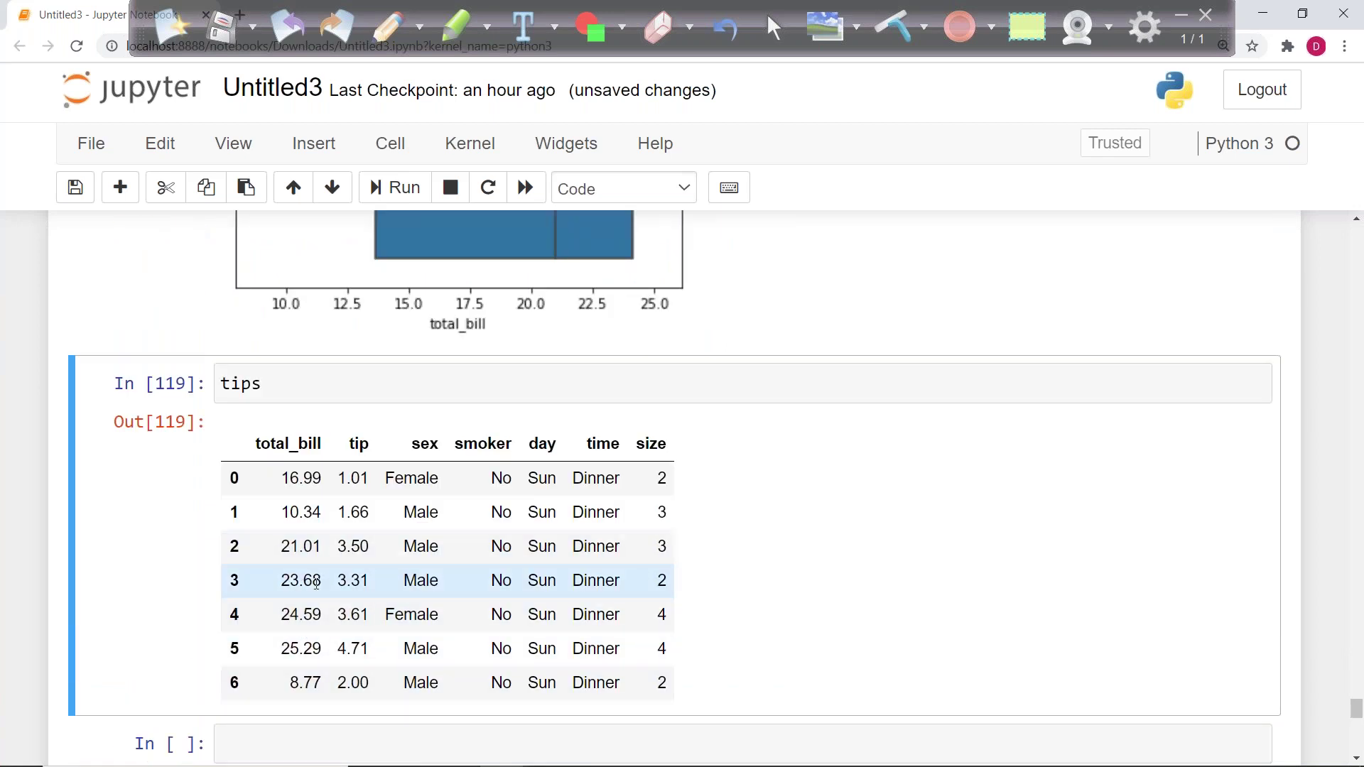
# Step: Add y='sex' to the box plot call before x='total_bill' and rerun the cell
pyautogui.scroll(5, 558, 555)
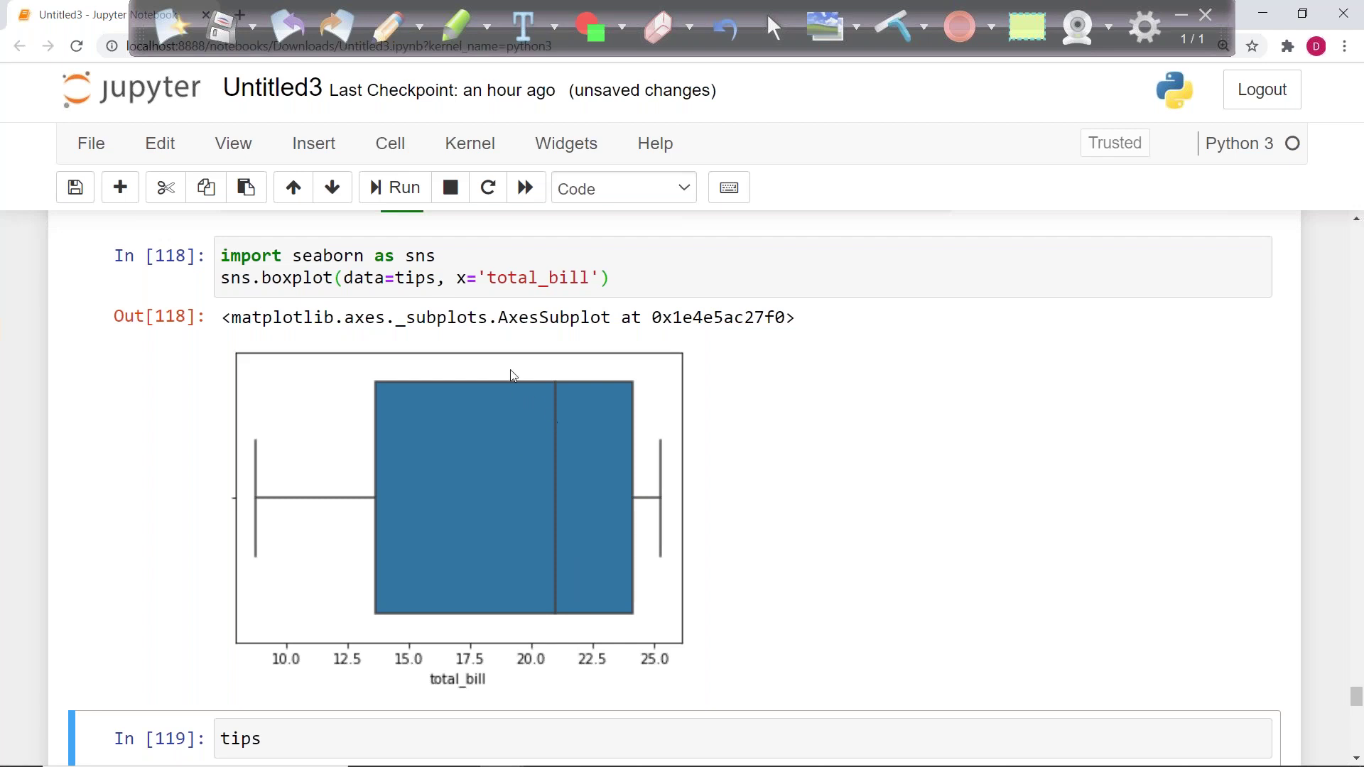
pyautogui.click(460, 279)
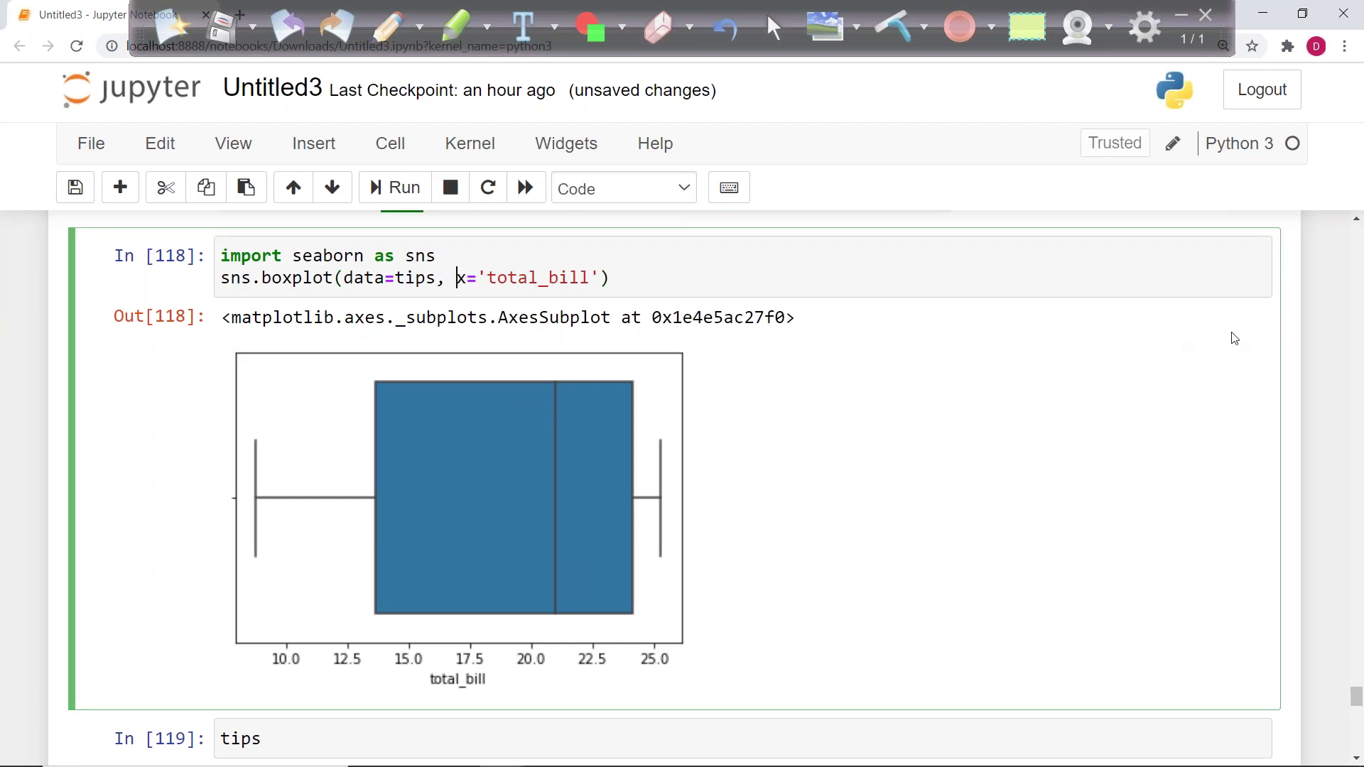
pyautogui.write('y=')
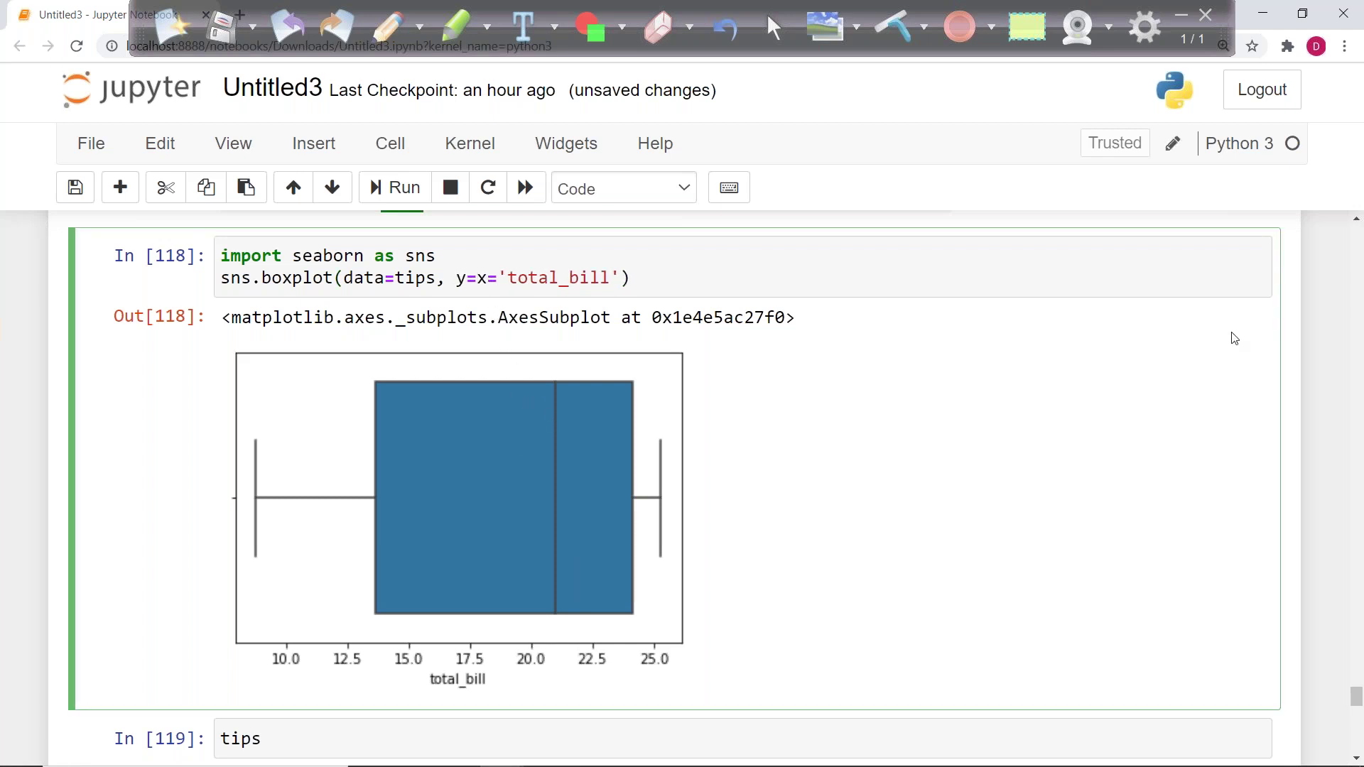
pyautogui.write("'sex',")
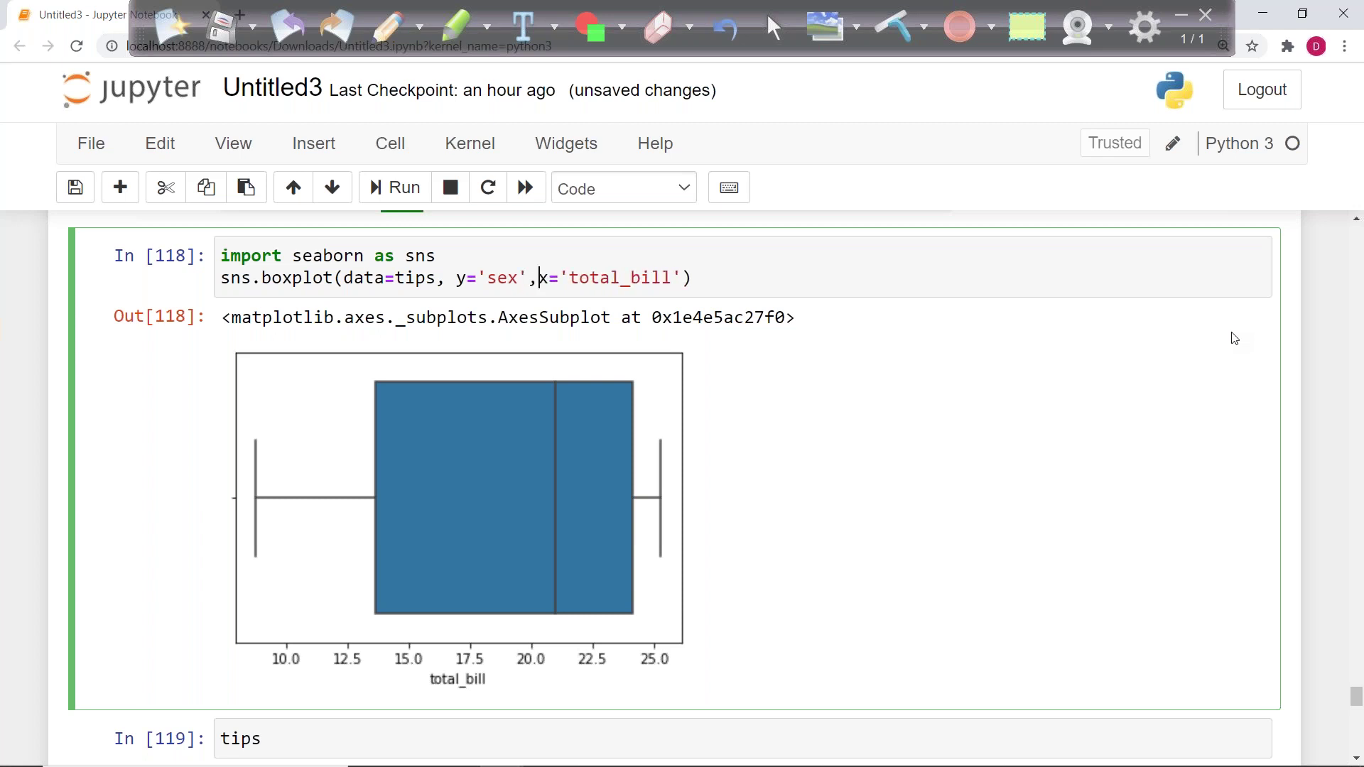
pyautogui.hotkey('ctrl', 'Return')
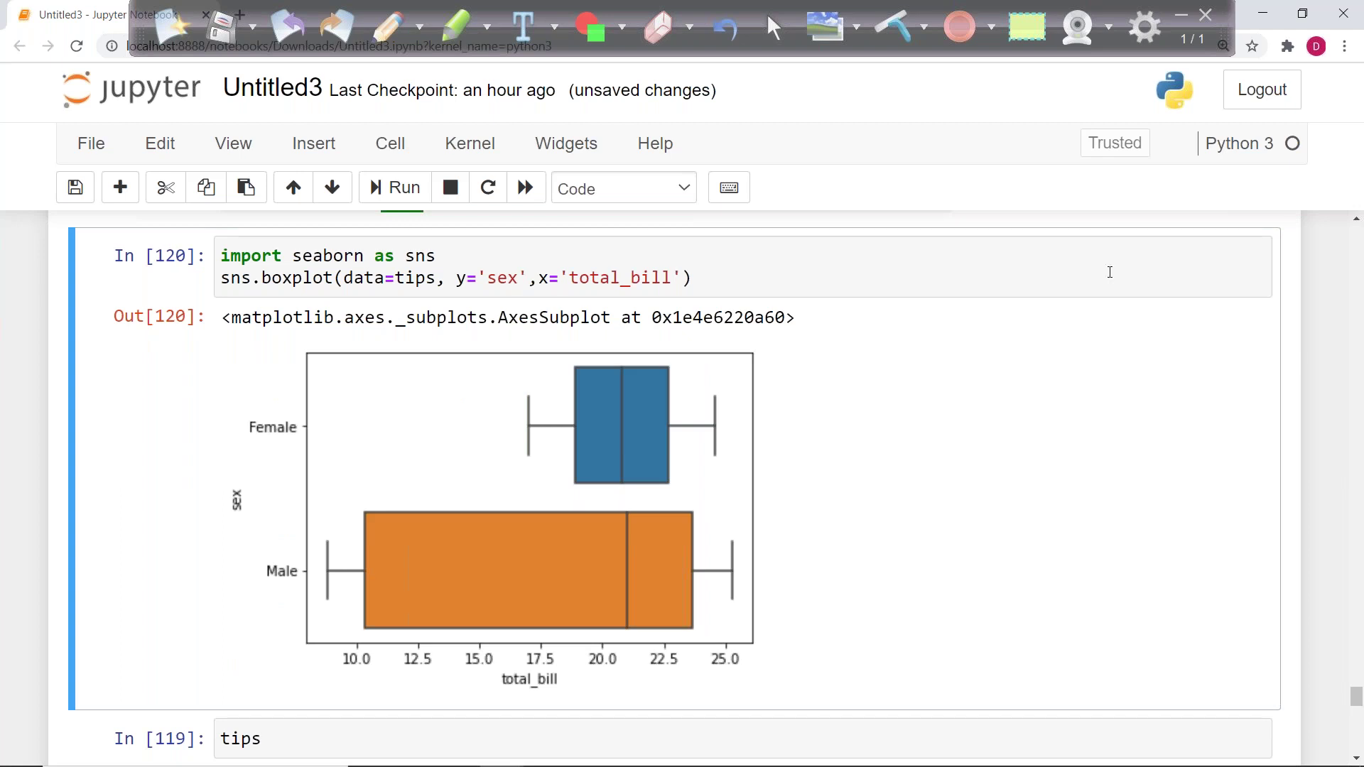
# Step: Swap the box plot axes to x='sex' and y='total_bill', and rerun the cell
pyautogui.click(466, 278)
pyautogui.press('BackSpace')
pyautogui.press('BackSpace')
pyautogui.write('x=')
pyautogui.press('Right')
pyautogui.press('Right')
pyautogui.press('Right')
pyautogui.press('Right')
pyautogui.press('Right')
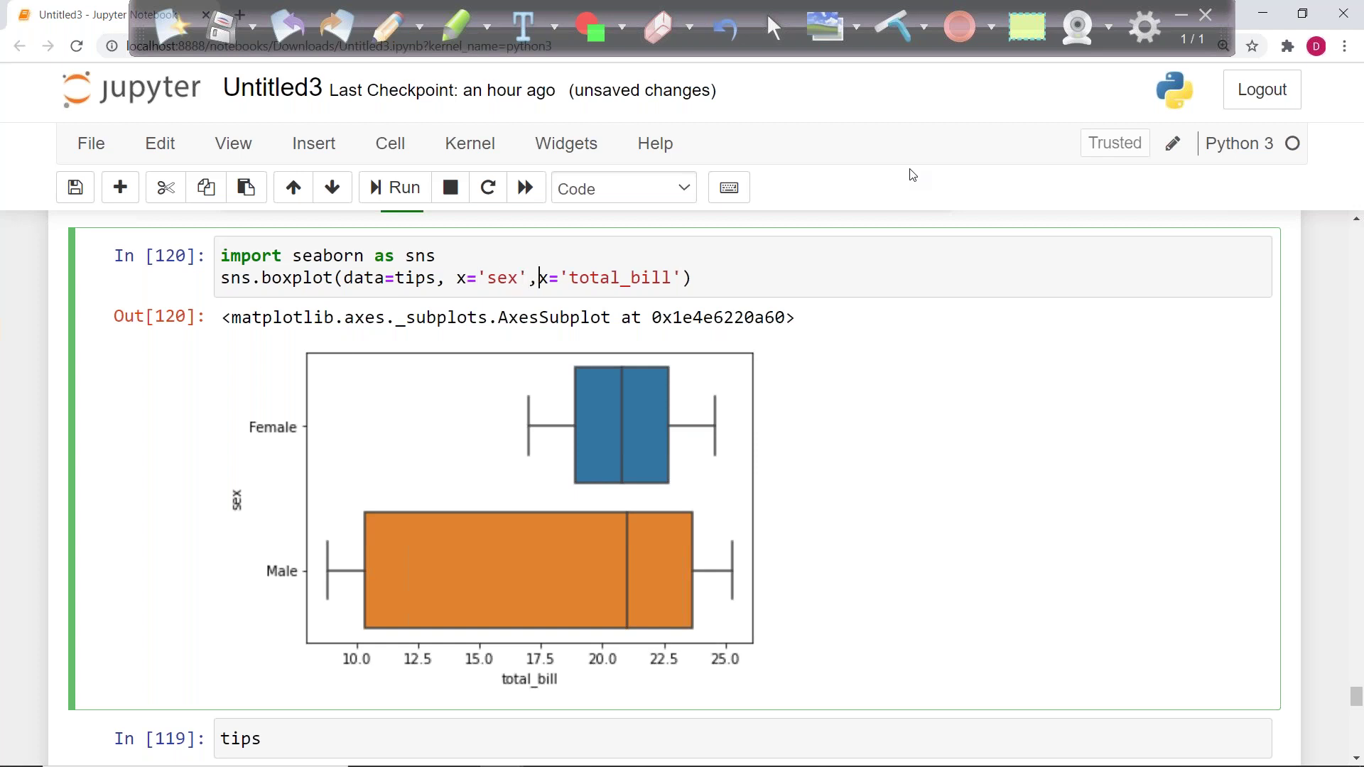
pyautogui.press('BackSpace')
pyautogui.write('y')
pyautogui.hotkey('ctrl', 'Return')
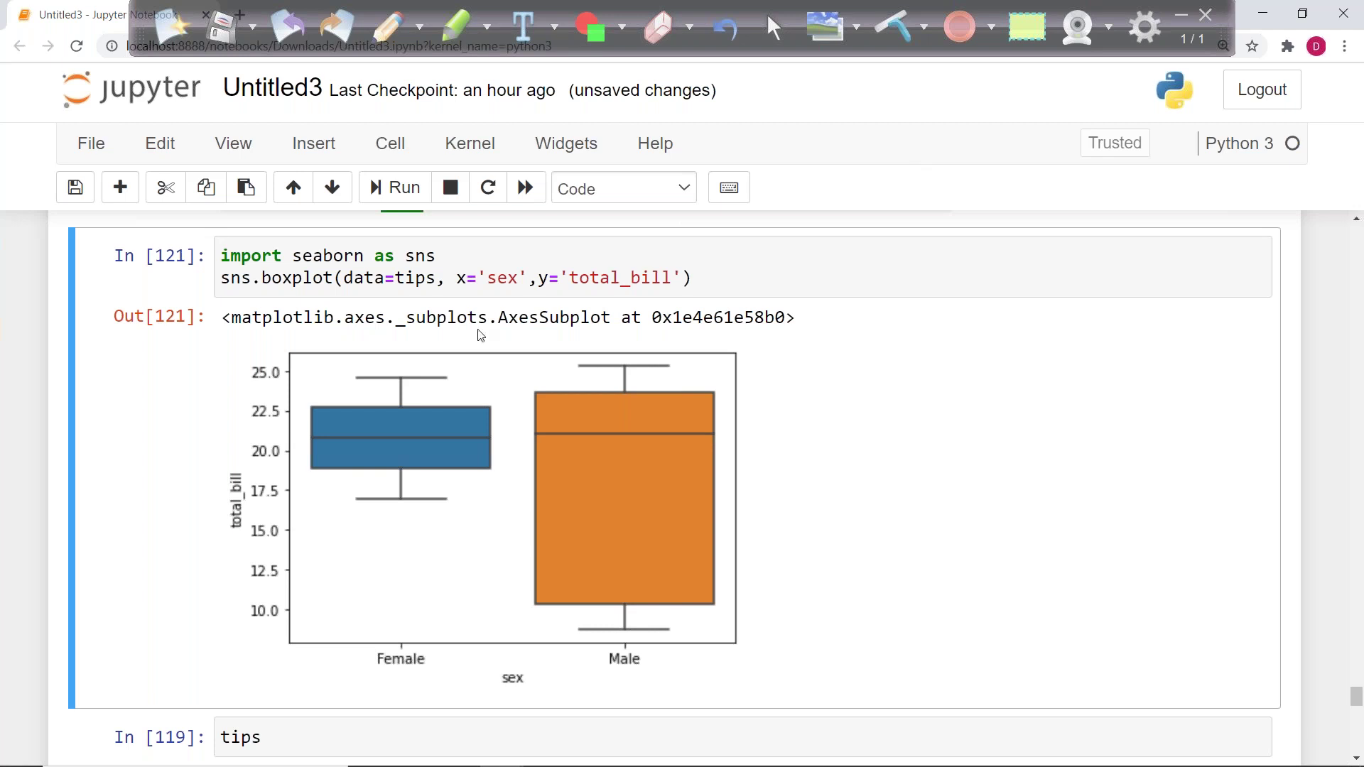
# Step: Draw freehand red distribution curves beside the Female and Male box plots, and mark the Female median with a horizontal line
pyautogui.click(387, 28)
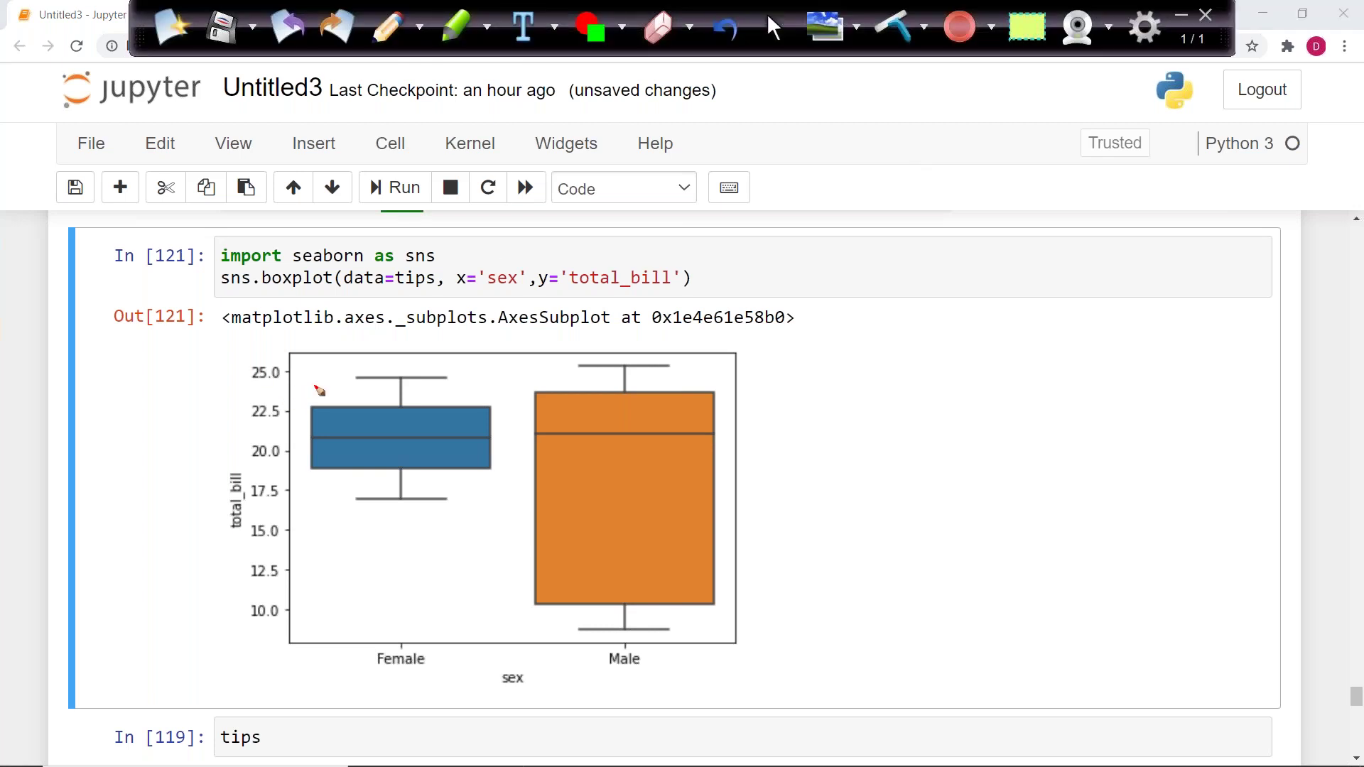
pyautogui.moveTo(345, 373)
pyautogui.mouseDown()
pyautogui.moveTo(318, 410)
pyautogui.moveTo(230, 450)
pyautogui.moveTo(305, 470)
pyautogui.moveTo(344, 505)
pyautogui.mouseUp()
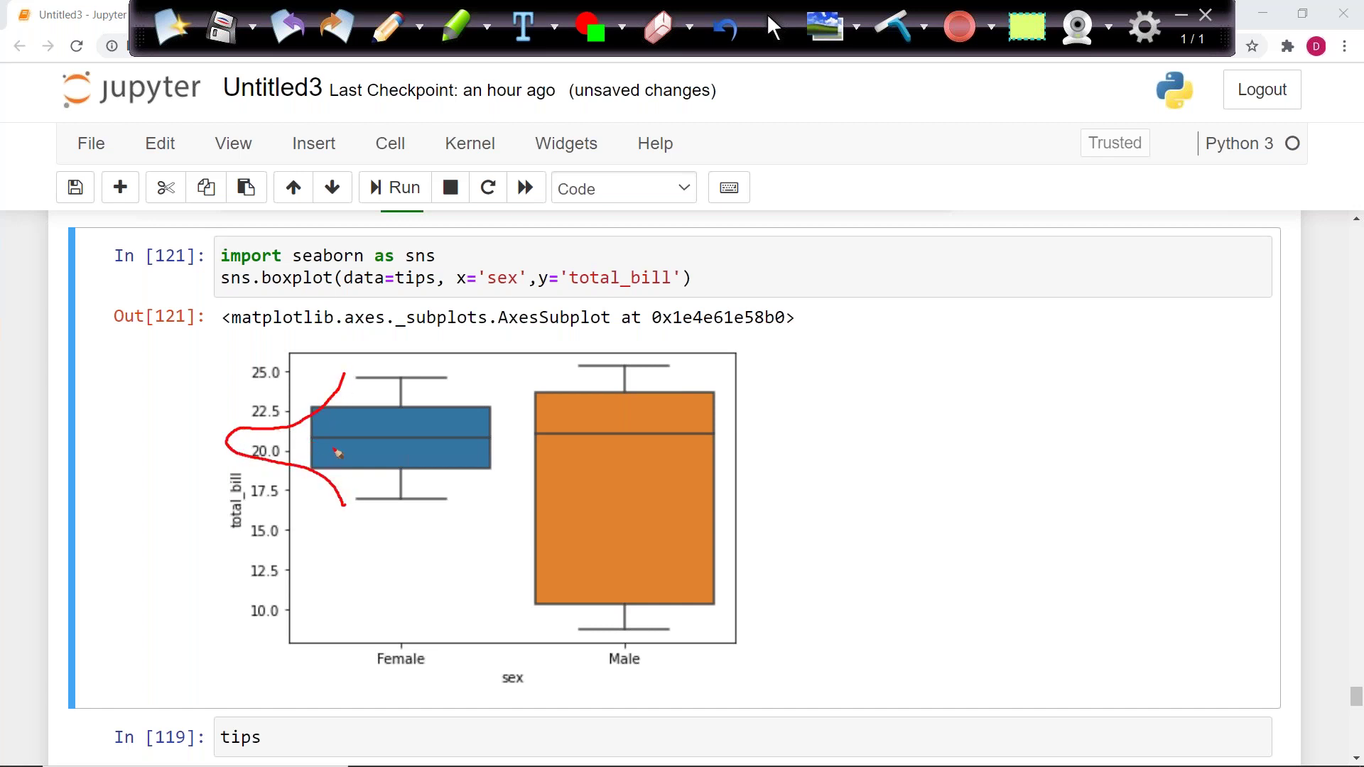
pyautogui.moveTo(488, 440); pyautogui.dragTo(305, 438)
pyautogui.moveTo(552, 360)
pyautogui.mouseDown()
pyautogui.moveTo(508, 405)
pyautogui.moveTo(388, 435)
pyautogui.moveTo(467, 489)
pyautogui.moveTo(513, 565)
pyautogui.moveTo(524, 643)
pyautogui.mouseUp()
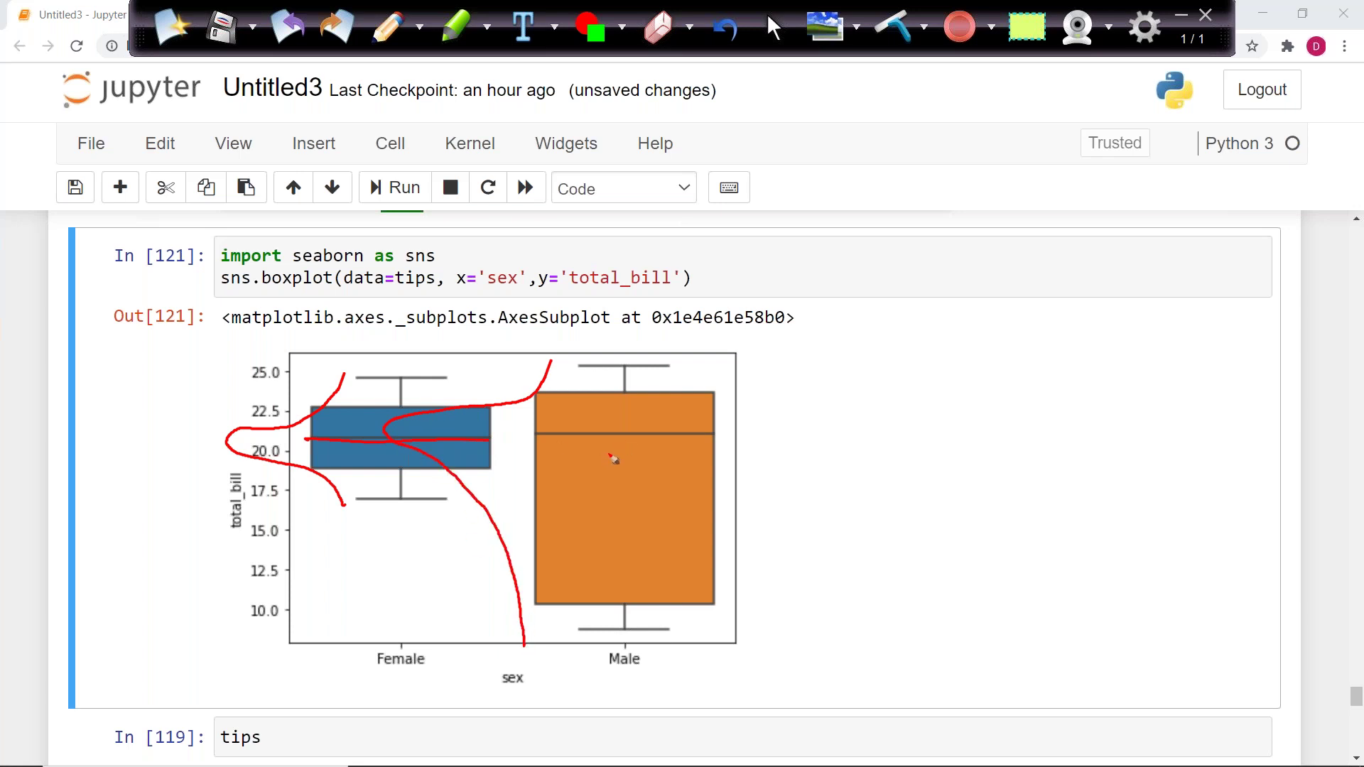
# Step: Draw a red line from the Male median across to the Female box plot, and clear all freehand annotations
pyautogui.moveTo(540, 434); pyautogui.dragTo(227, 434)
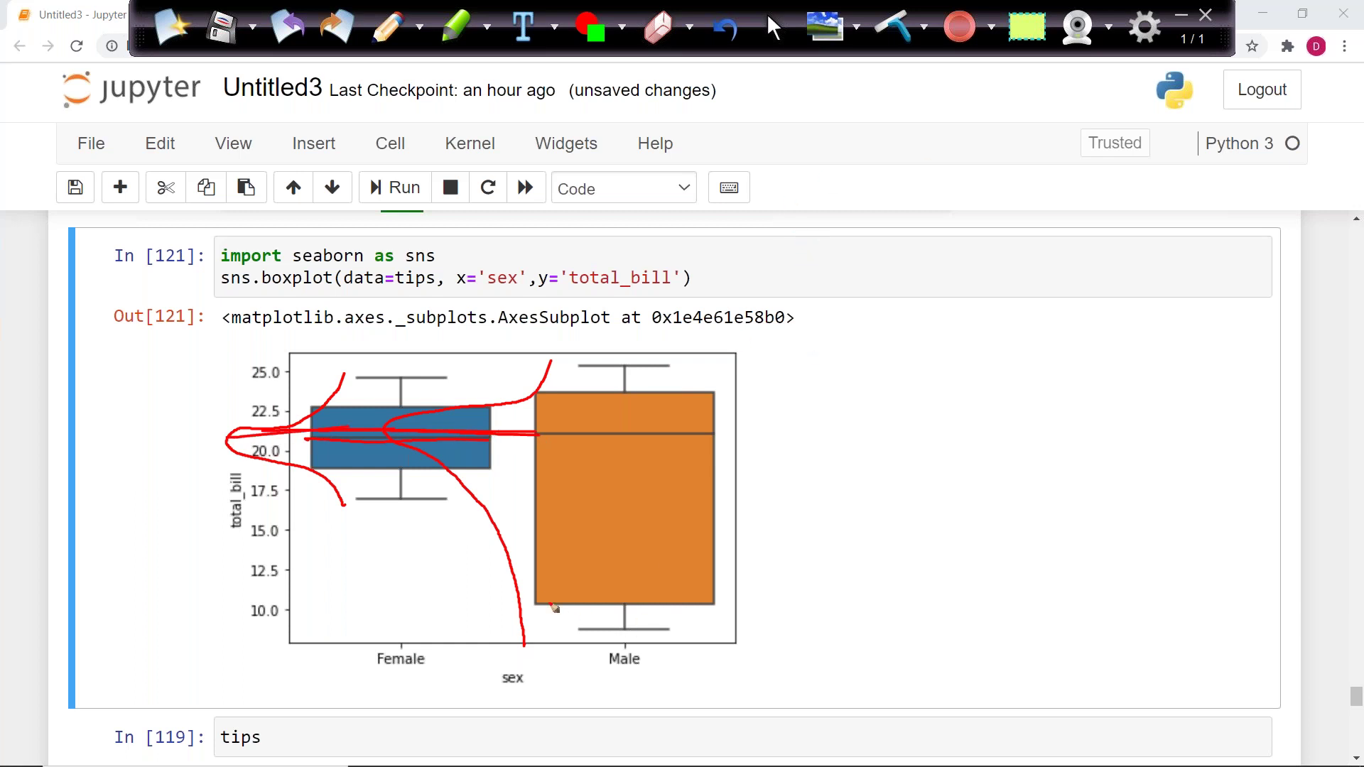
pyautogui.moveTo(588, 468)
pyautogui.mouseDown()
pyautogui.moveTo(593, 426)
pyautogui.moveTo(602, 438)
pyautogui.moveTo(574, 444)
pyautogui.moveTo(597, 439)
pyautogui.mouseUp()
pyautogui.click(893, 20)
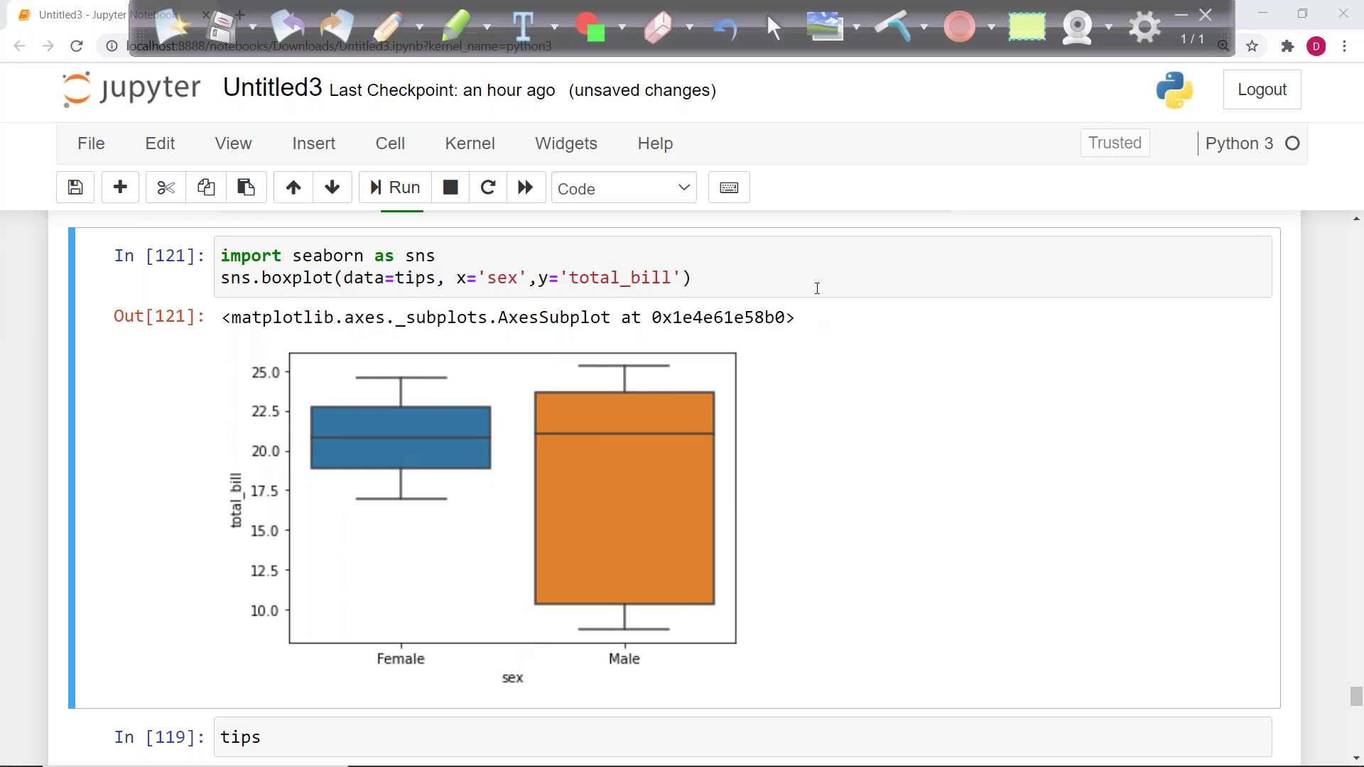
# Step: Insert a new cell below the box plot and enter an empty sns.violinplot() call
pyautogui.press('b')
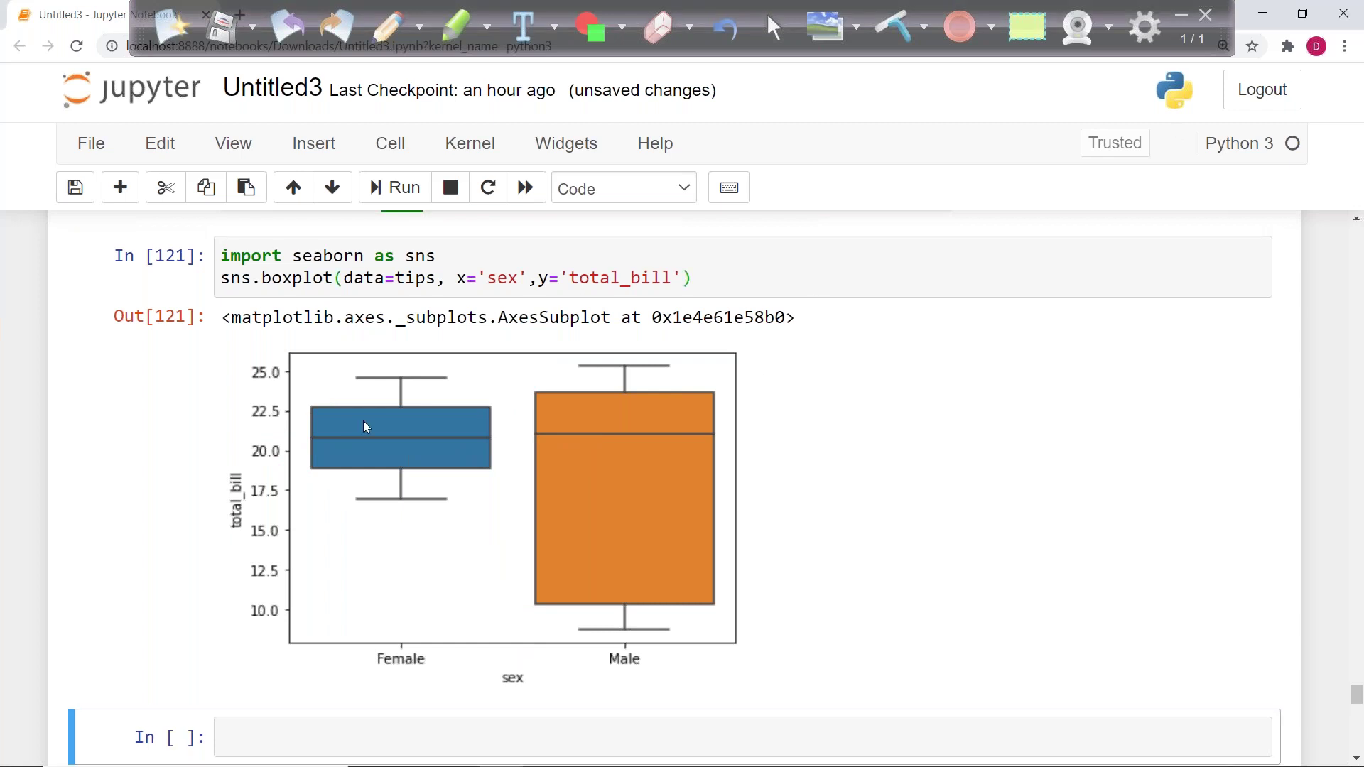
pyautogui.scroll(-4, 364, 420)
pyautogui.click(365, 468)
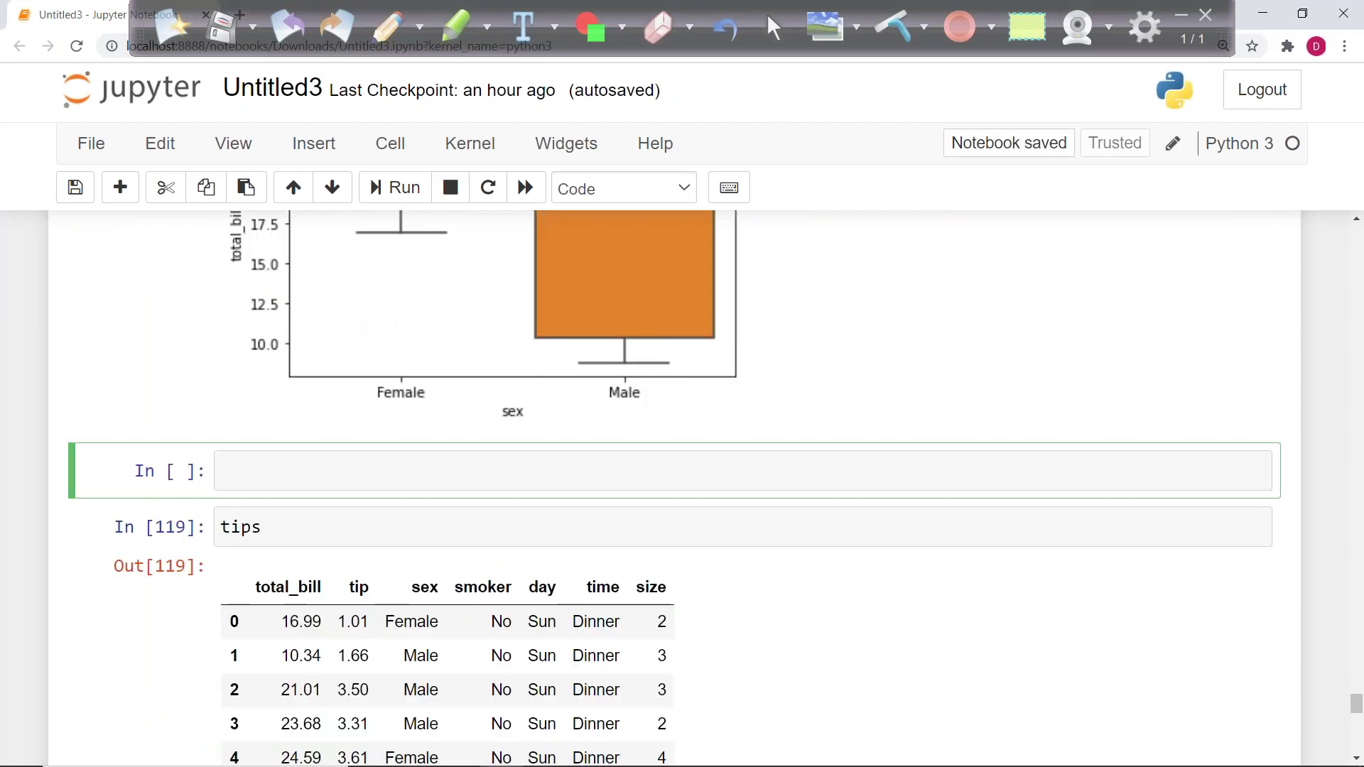
pyautogui.write('sns.violinplot')
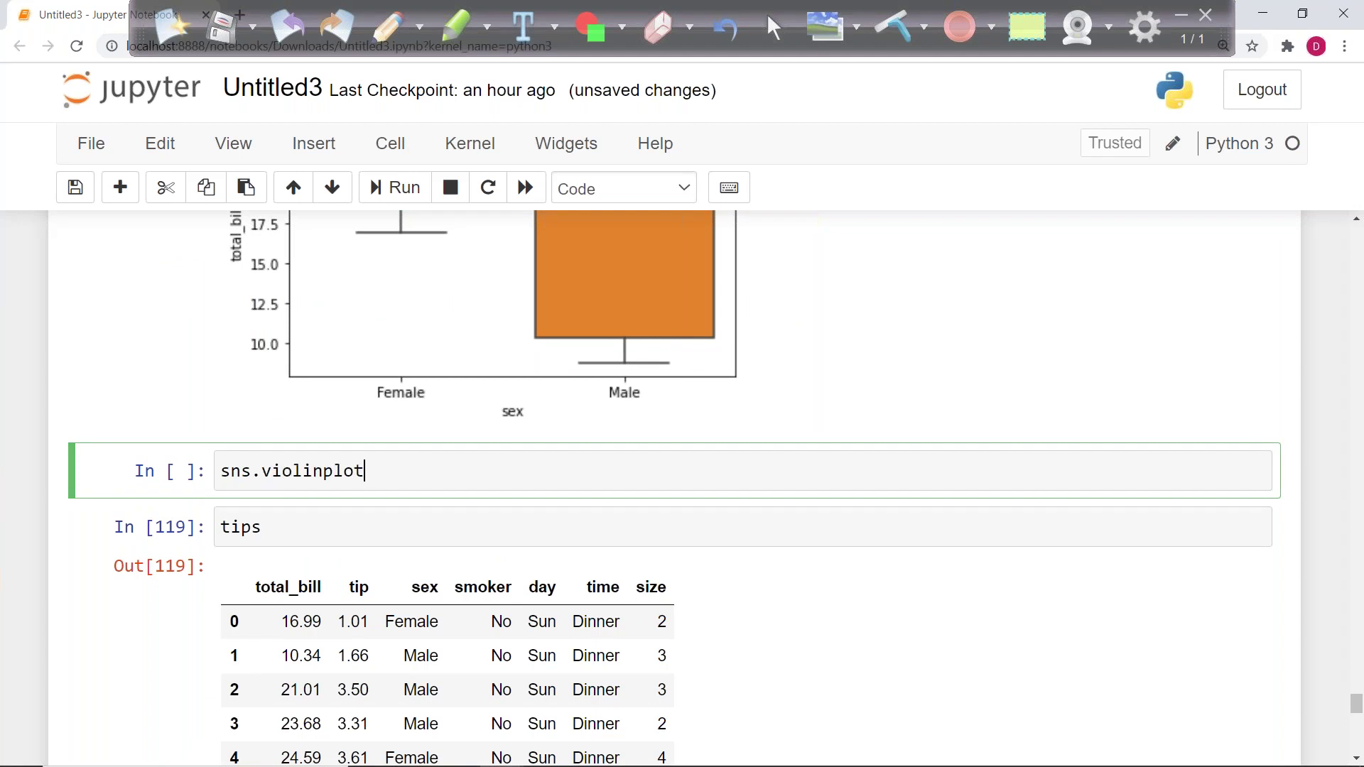
pyautogui.write('(')
# Step: Copy the box plot arguments data=tips, x='sex', y='total_bill' into the violinplot call, and run the cell
pyautogui.click(490, 296)
pyautogui.scroll(5, 490, 295)
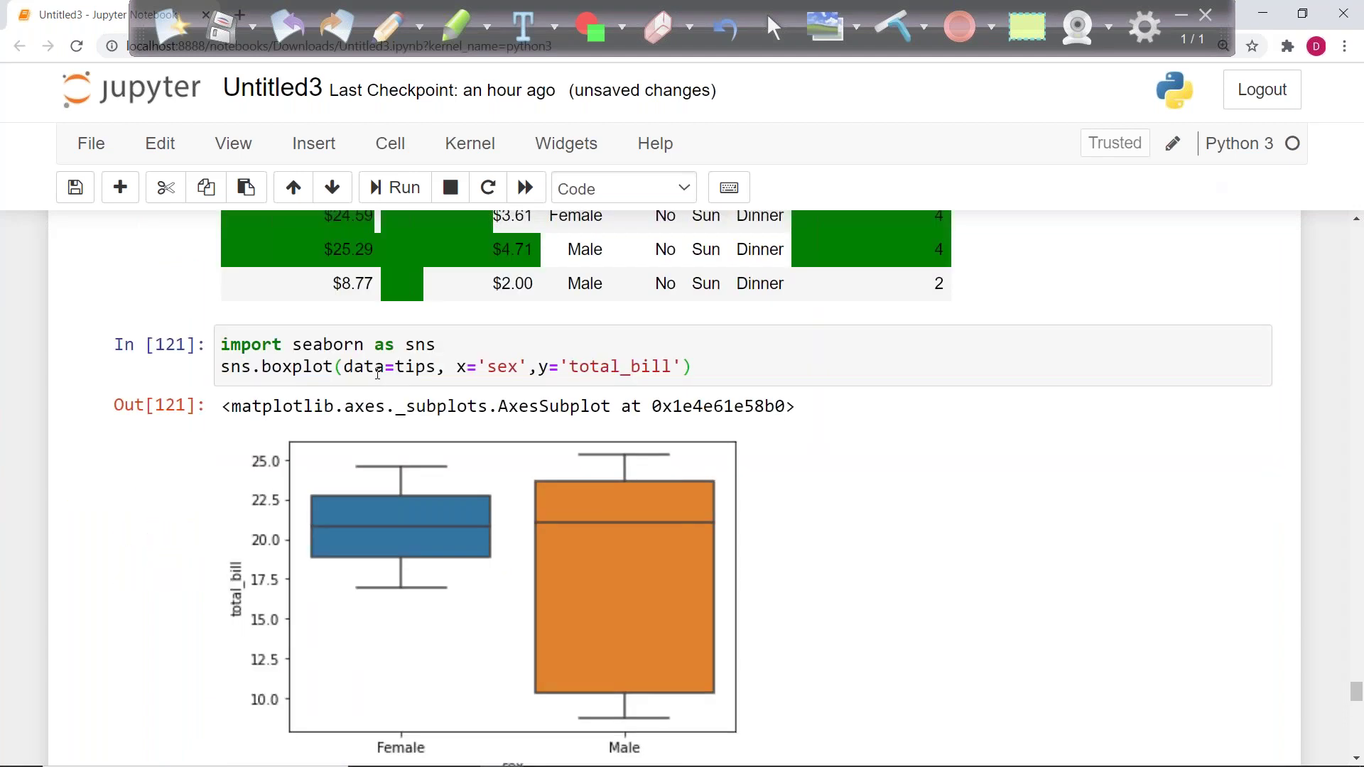
pyautogui.click(348, 367)
pyautogui.keyDown('shift'); pyautogui.click(681, 366); pyautogui.keyUp('shift')
pyautogui.hotkey('ctrl', 'c')
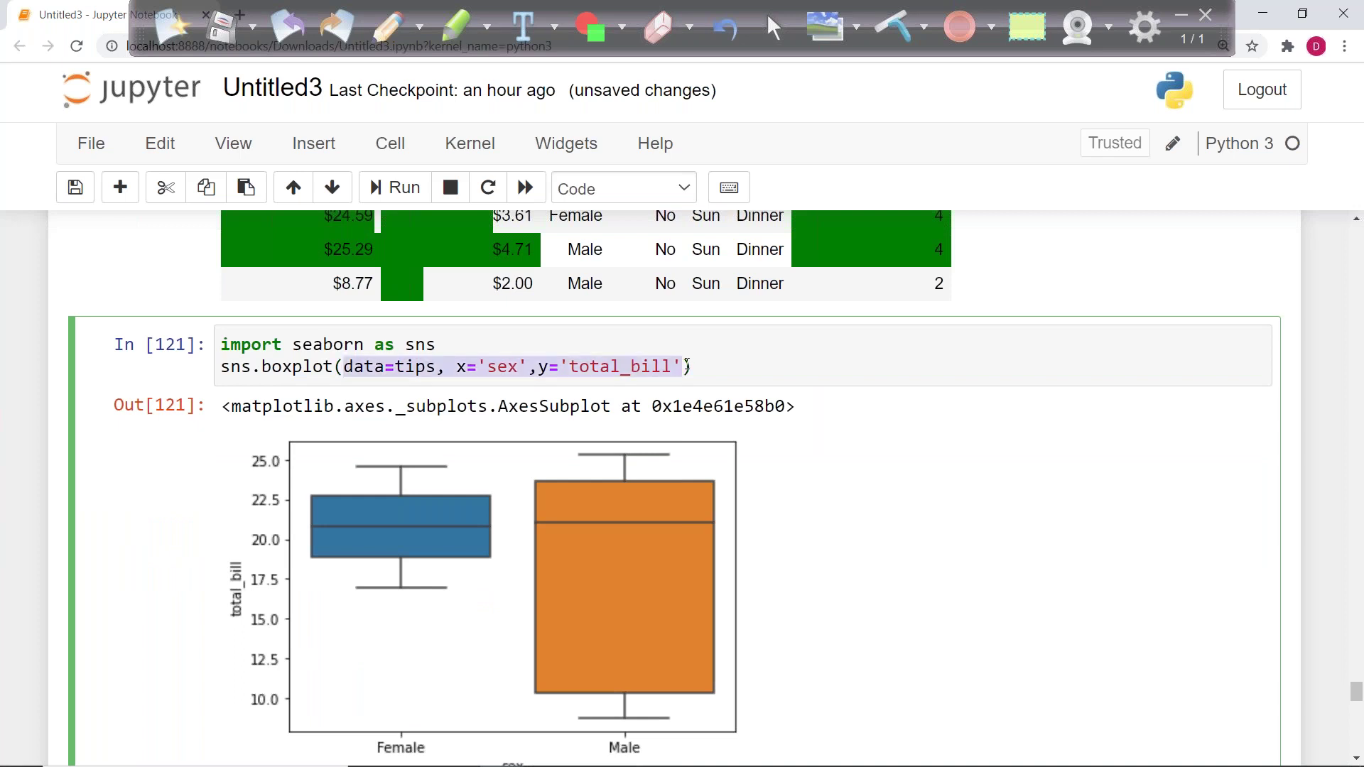
pyautogui.scroll(-5, 315, 485)
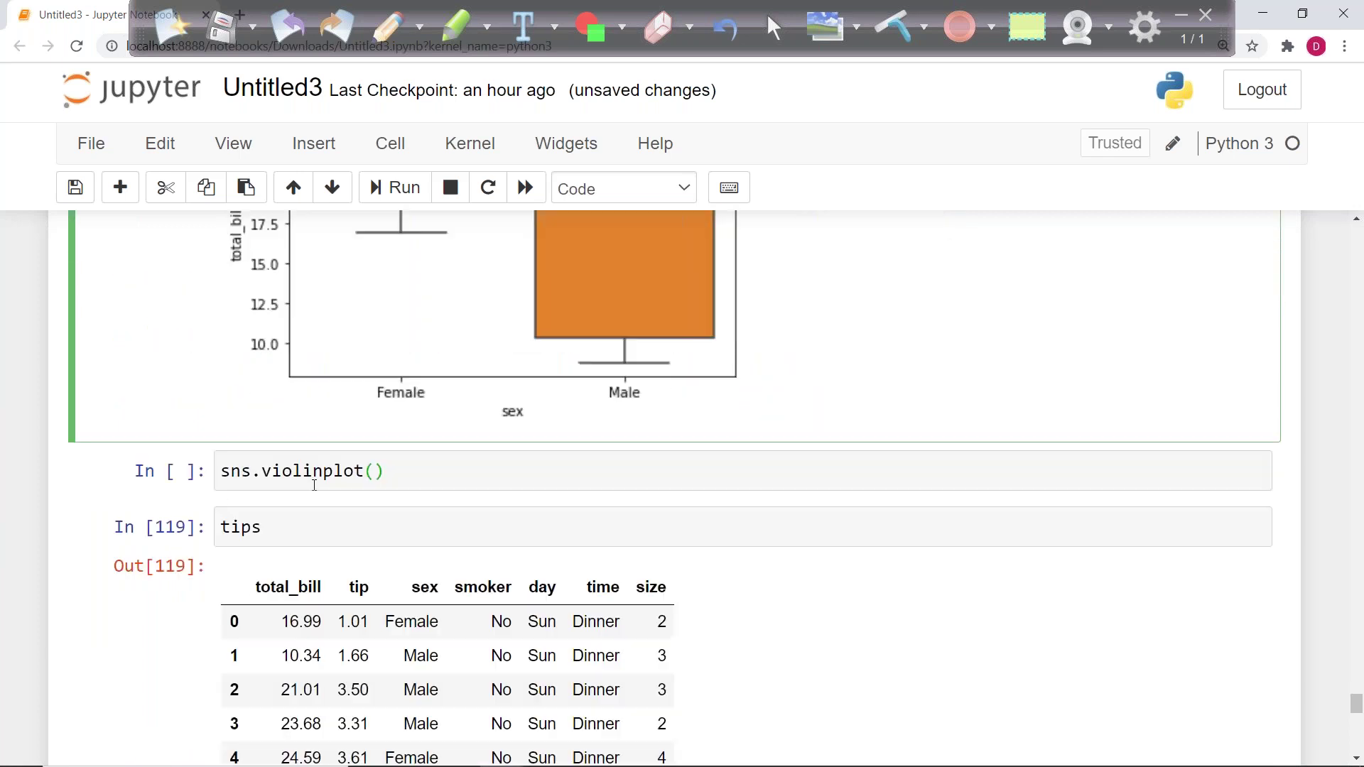
pyautogui.click(374, 462)
pyautogui.hotkey('ctrl', 'v')
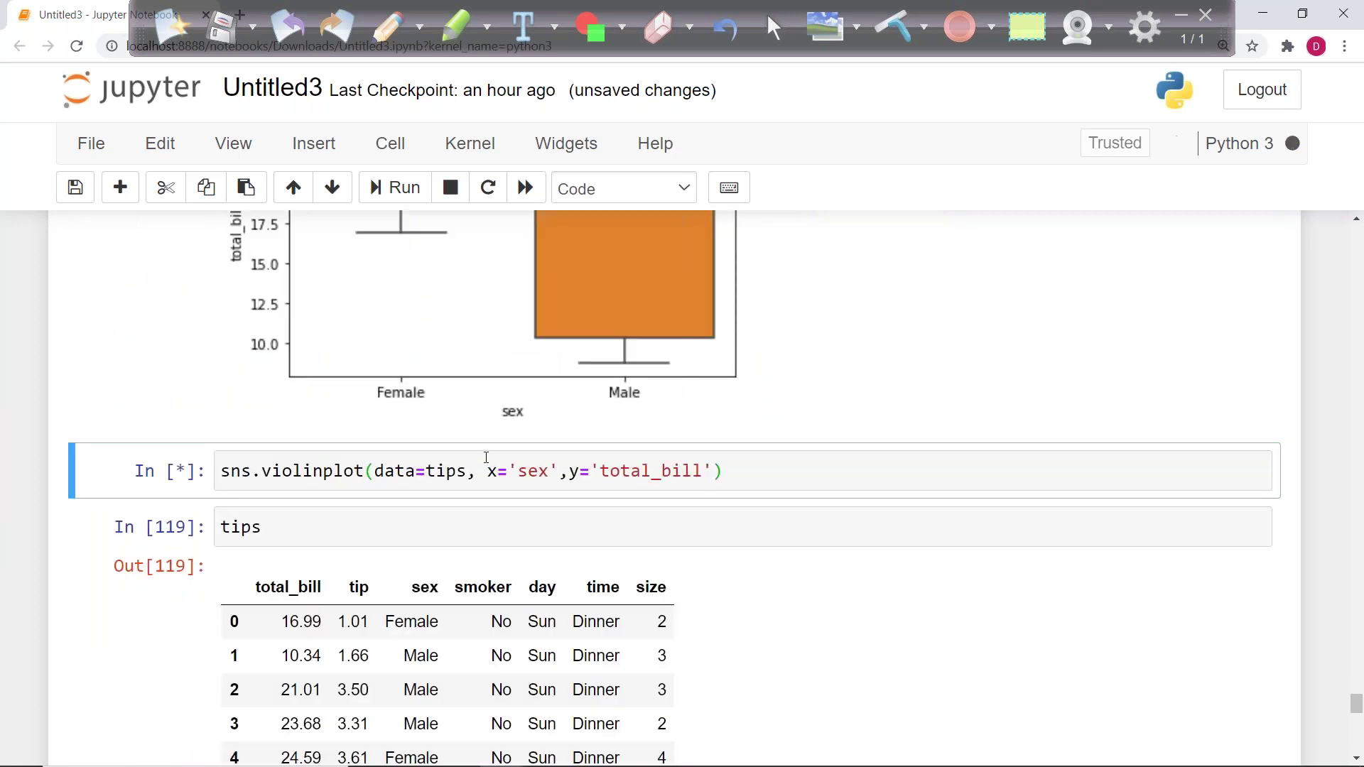
pyautogui.hotkey('ctrl', 'Return')
pyautogui.scroll(-4, 486, 457)
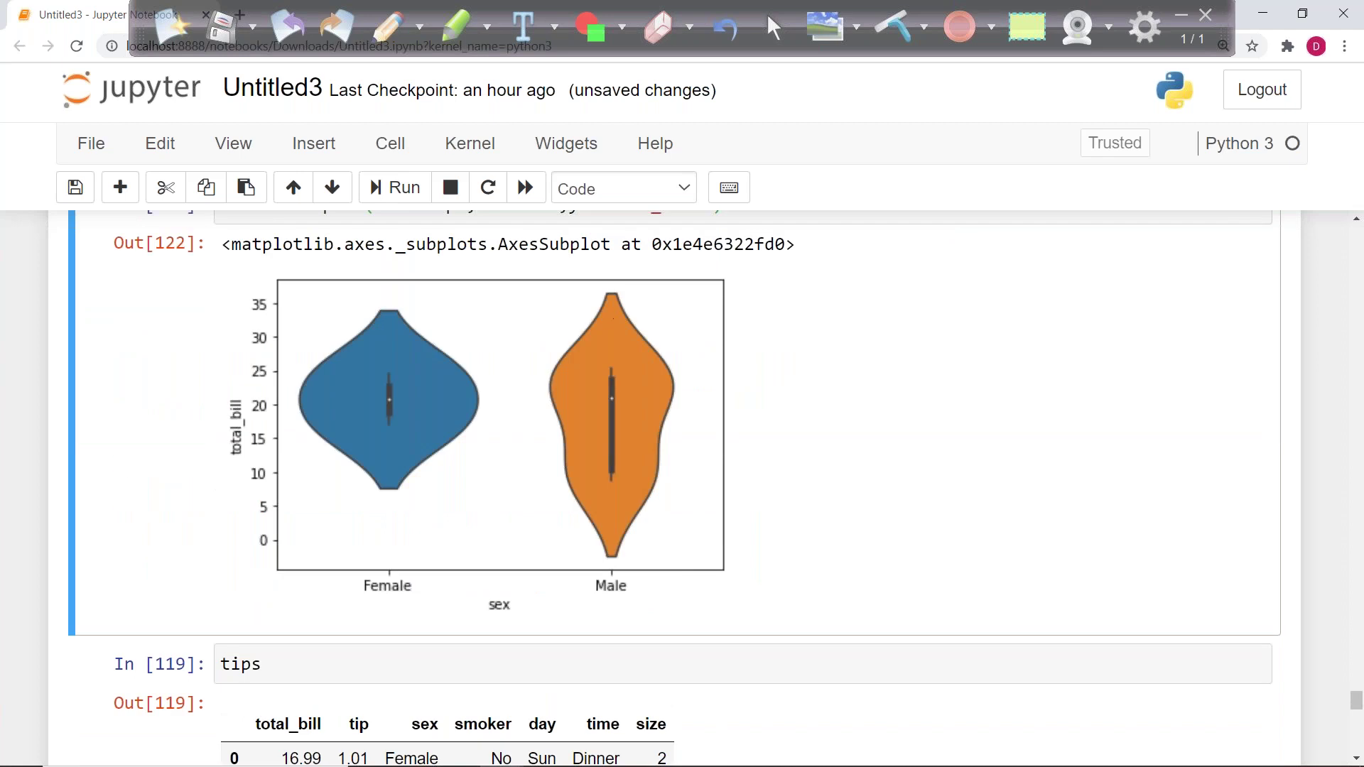
# Step: Trace the Female and Male violin outlines and their widest bands in red freehand, and clear the annotations
pyautogui.click(395, 28)
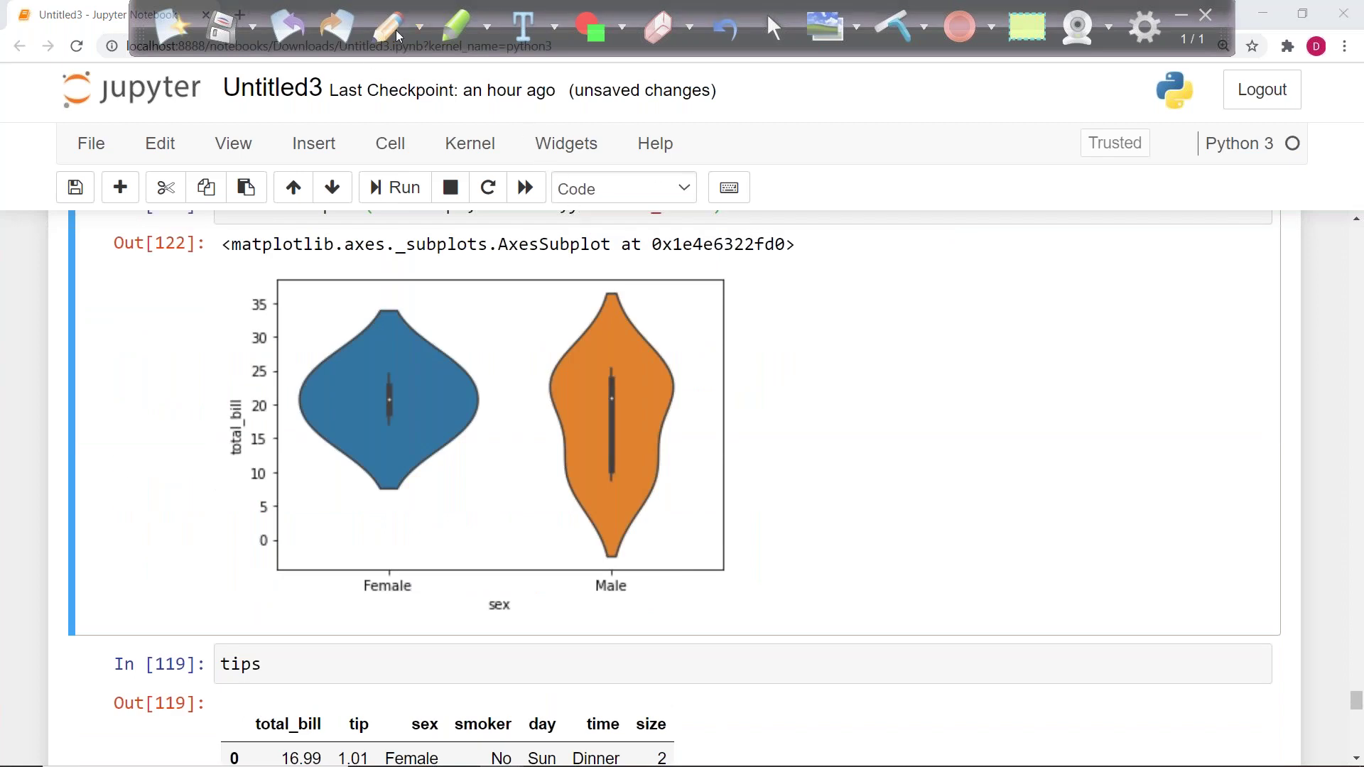
pyautogui.moveTo(607, 296)
pyautogui.mouseDown()
pyautogui.moveTo(558, 373)
pyautogui.moveTo(552, 416)
pyautogui.moveTo(571, 495)
pyautogui.moveTo(610, 547)
pyautogui.mouseUp()
pyautogui.moveTo(605, 296)
pyautogui.mouseDown()
pyautogui.moveTo(662, 373)
pyautogui.moveTo(654, 414)
pyautogui.mouseUp()
pyautogui.moveTo(403, 320)
pyautogui.mouseDown()
pyautogui.moveTo(486, 394)
pyautogui.moveTo(471, 429)
pyautogui.moveTo(391, 501)
pyautogui.moveTo(463, 435)
pyautogui.moveTo(424, 348)
pyautogui.moveTo(387, 311)
pyautogui.moveTo(483, 408)
pyautogui.moveTo(411, 490)
pyautogui.mouseUp()
pyautogui.moveTo(392, 316)
pyautogui.mouseDown()
pyautogui.moveTo(313, 372)
pyautogui.moveTo(355, 460)
pyautogui.moveTo(383, 307)
pyautogui.mouseUp()
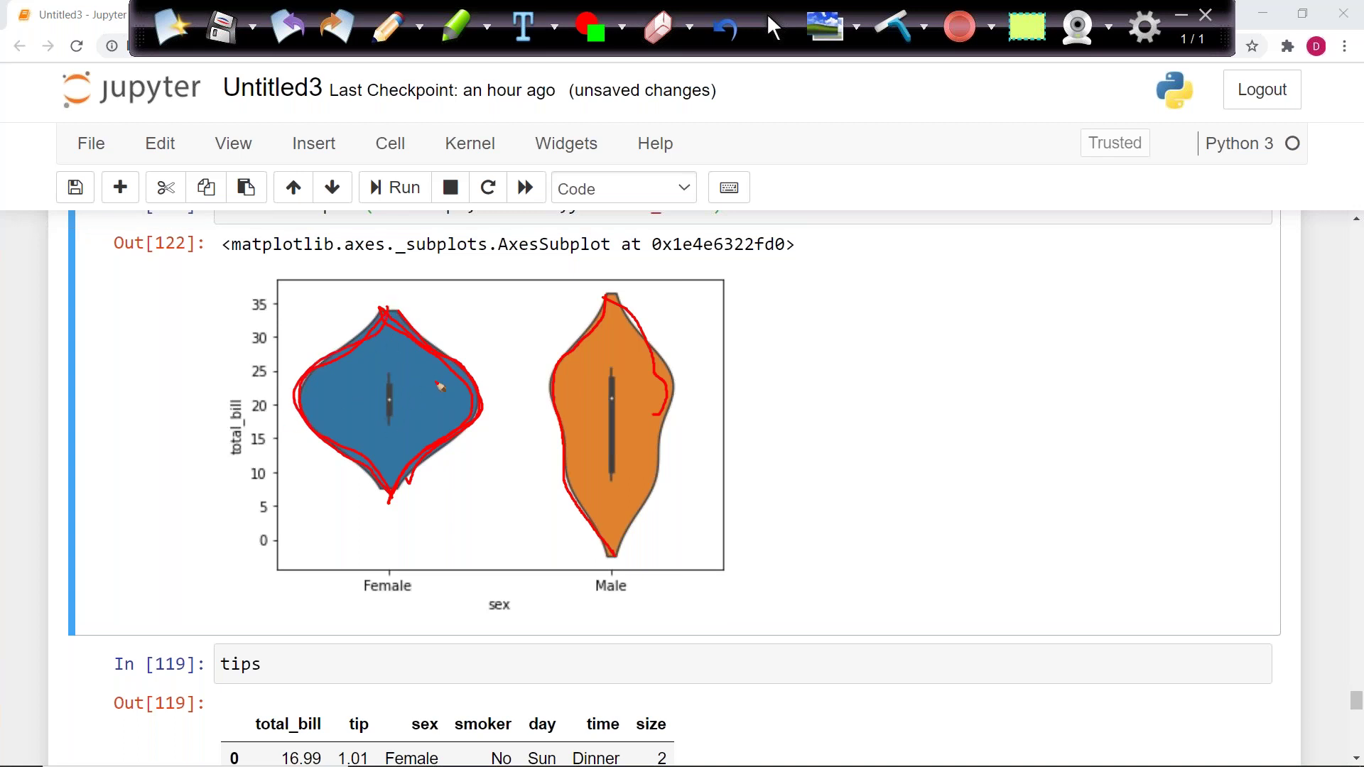
pyautogui.moveTo(447, 398)
pyautogui.mouseDown()
pyautogui.moveTo(299, 400)
pyautogui.moveTo(500, 409)
pyautogui.moveTo(277, 392)
pyautogui.moveTo(497, 392)
pyautogui.mouseUp()
pyautogui.moveTo(671, 388)
pyautogui.mouseDown()
pyautogui.moveTo(693, 382)
pyautogui.moveTo(540, 375)
pyautogui.moveTo(729, 390)
pyautogui.moveTo(558, 363)
pyautogui.mouseUp()
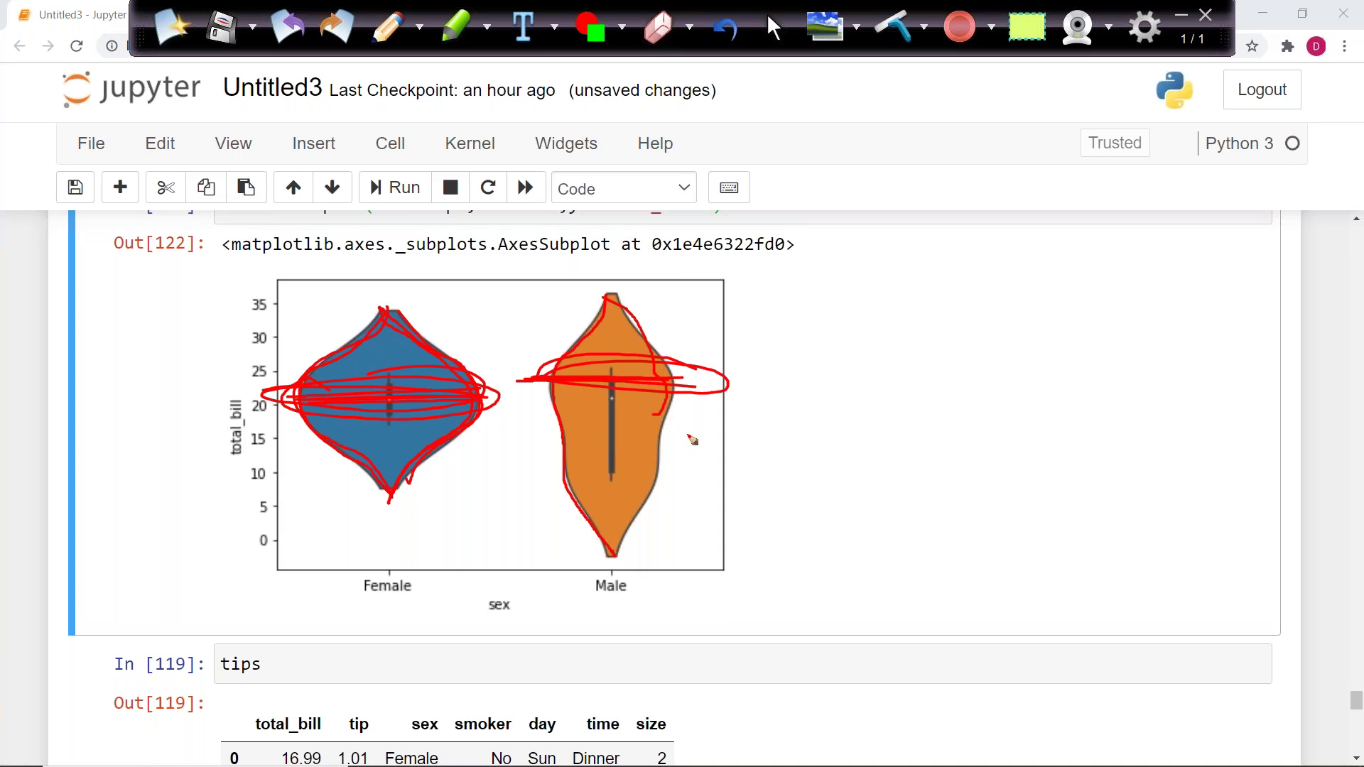
pyautogui.click(893, 27)
# Step: Review the box plot by sex and the styled tips tables above it, and check the plot's image options
pyautogui.scroll(4, 785, 466)
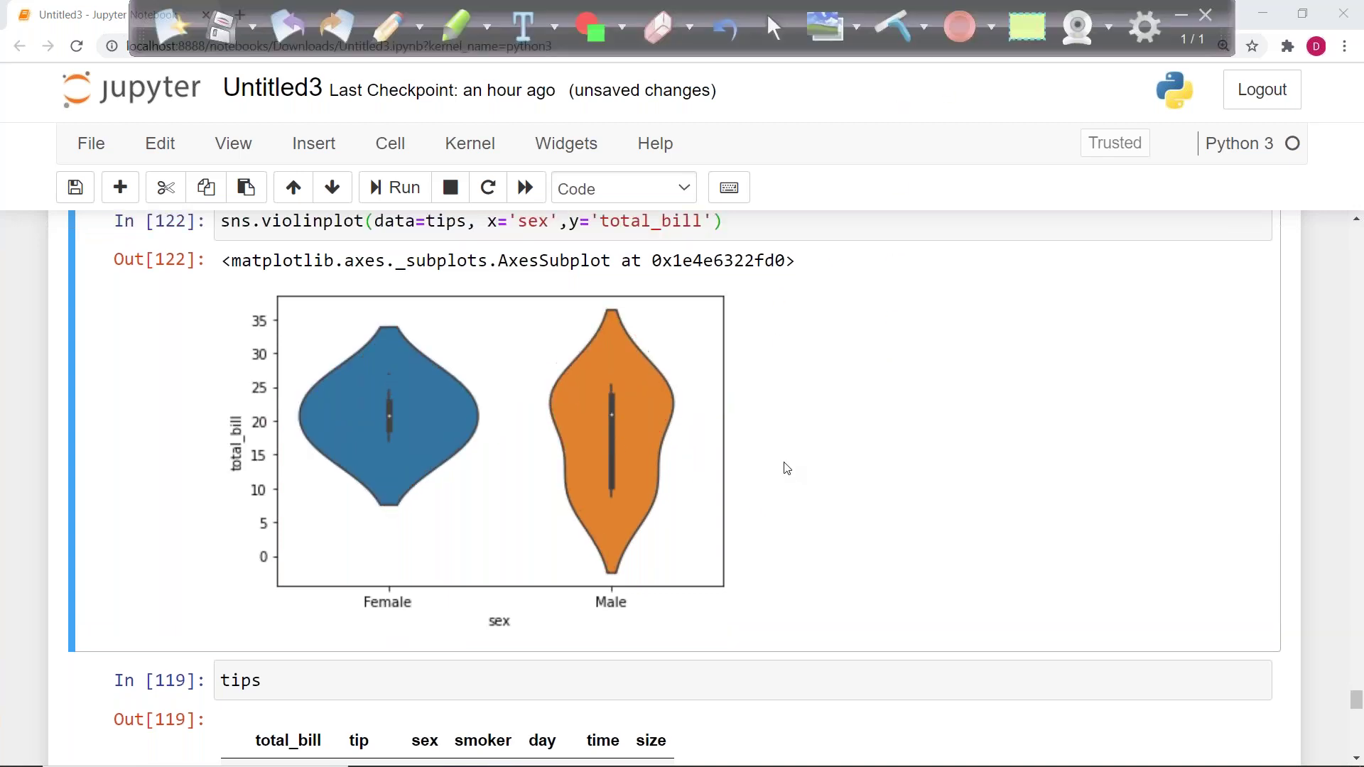
pyautogui.scroll(2, 787, 469)
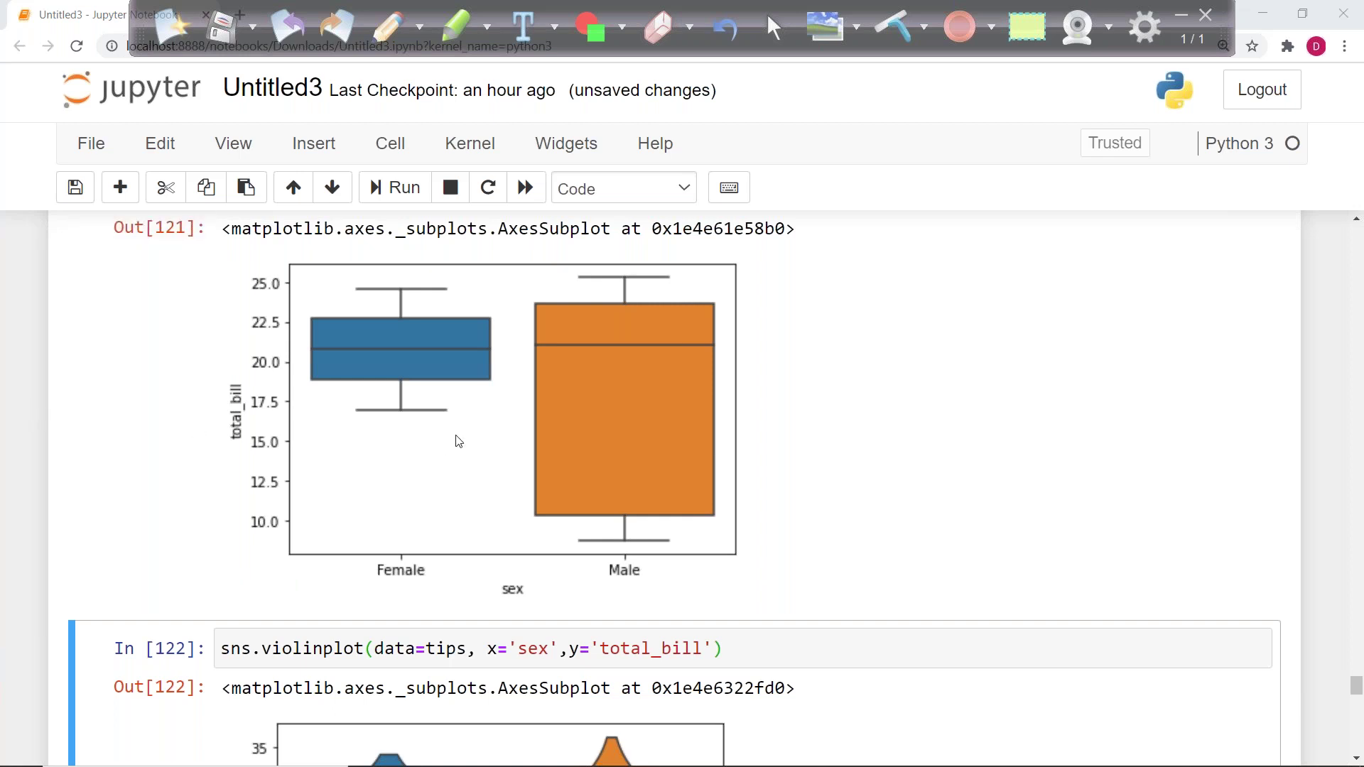
pyautogui.scroll(5, 456, 441)
pyautogui.scroll(5, 457, 441)
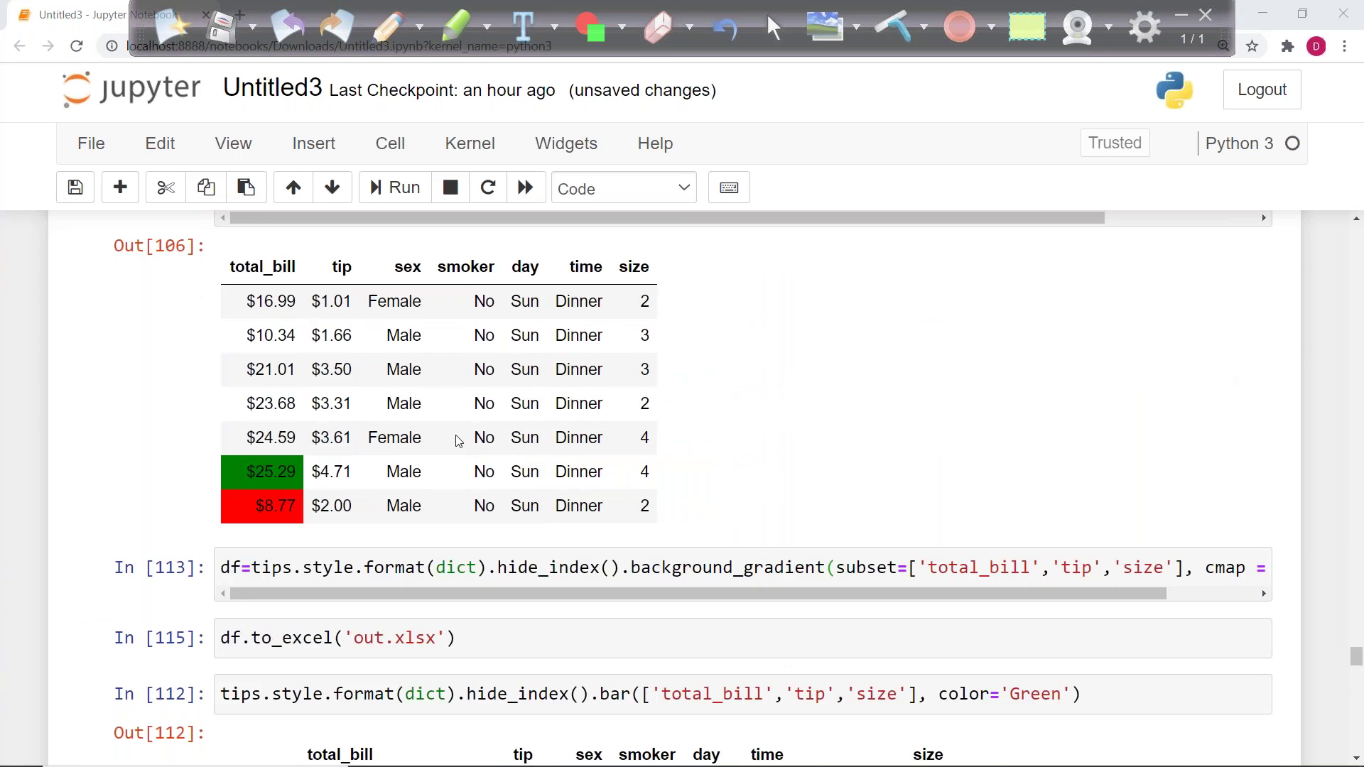
pyautogui.scroll(-9, 458, 441)
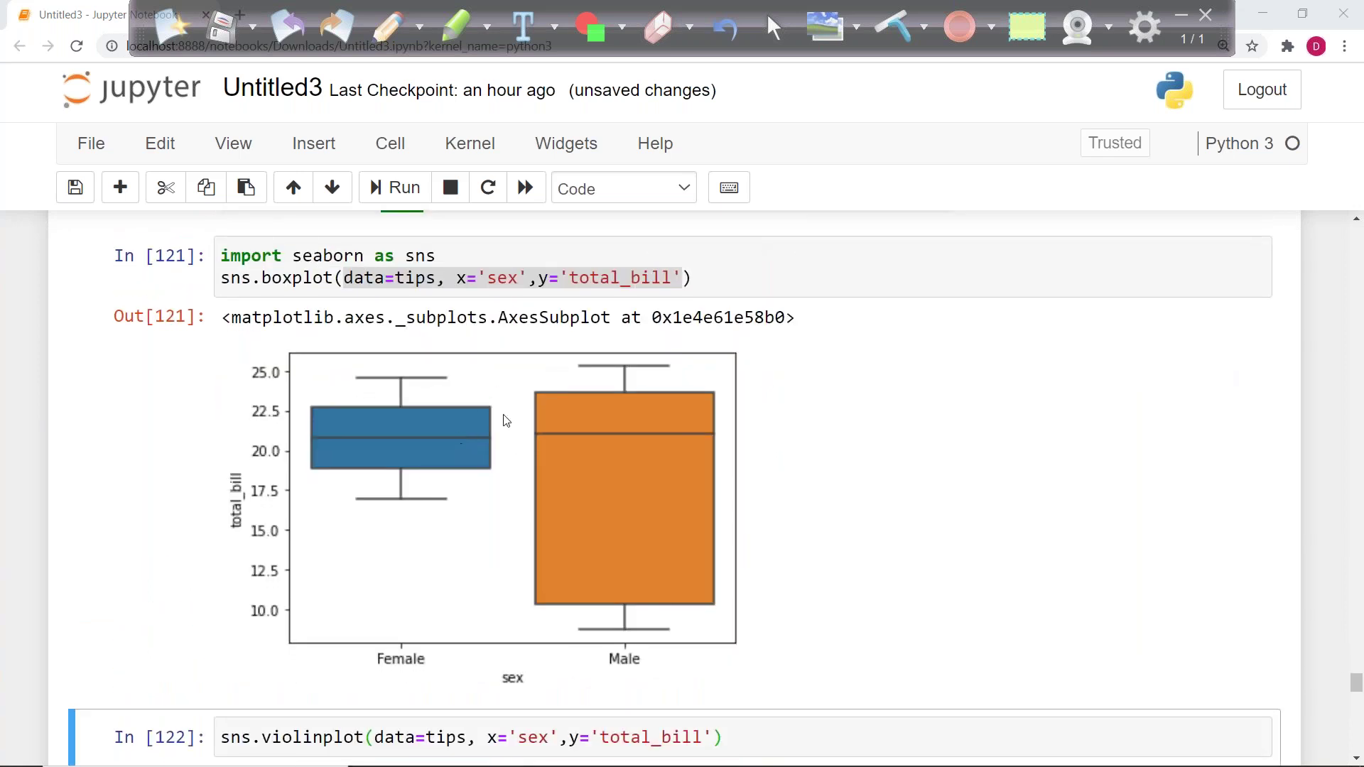
pyautogui.rightClick(505, 420)
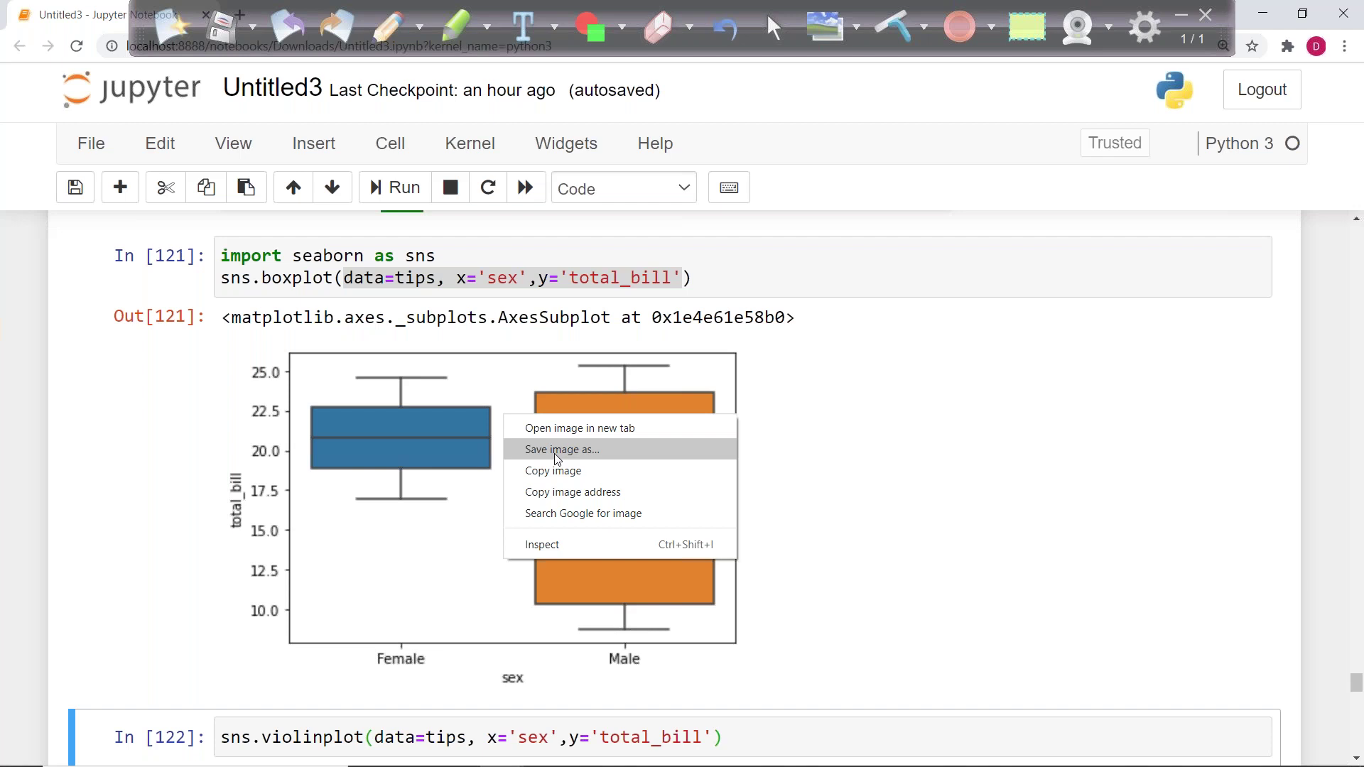
pyautogui.click(817, 428)
pyautogui.click(817, 430)
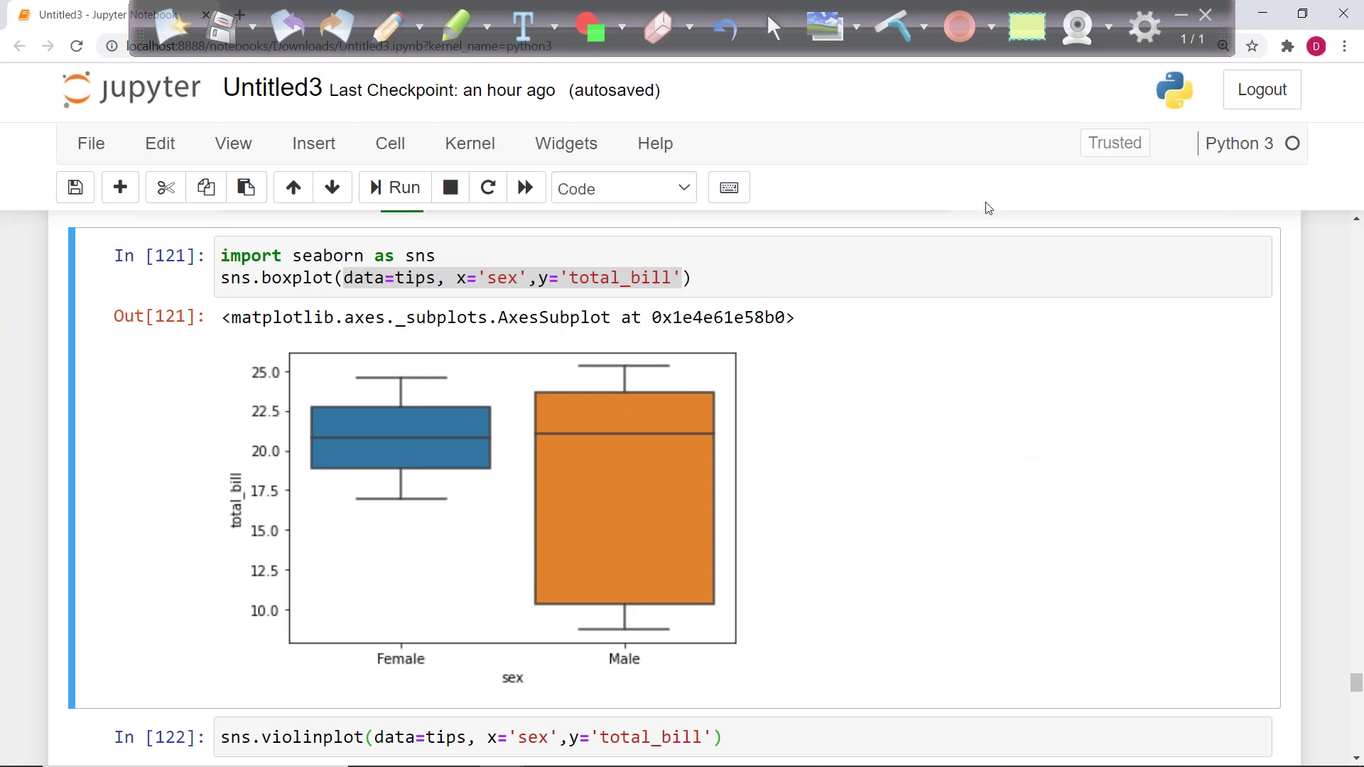
# Step: Minimize the annotation toolbar, and close the Outlier Treatment presentation in PowerPoint without saving its changes
pyautogui.click(1181, 15)
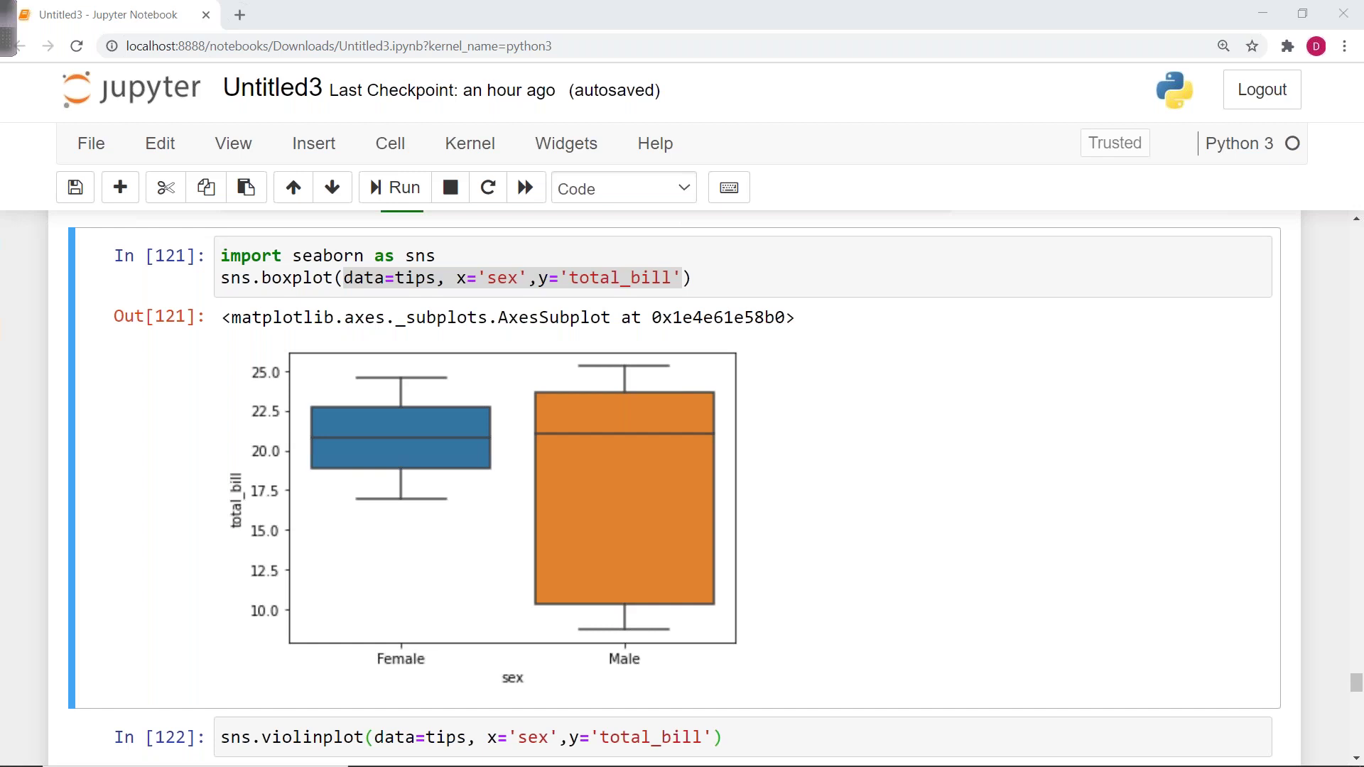
pyautogui.click(1342, 14)
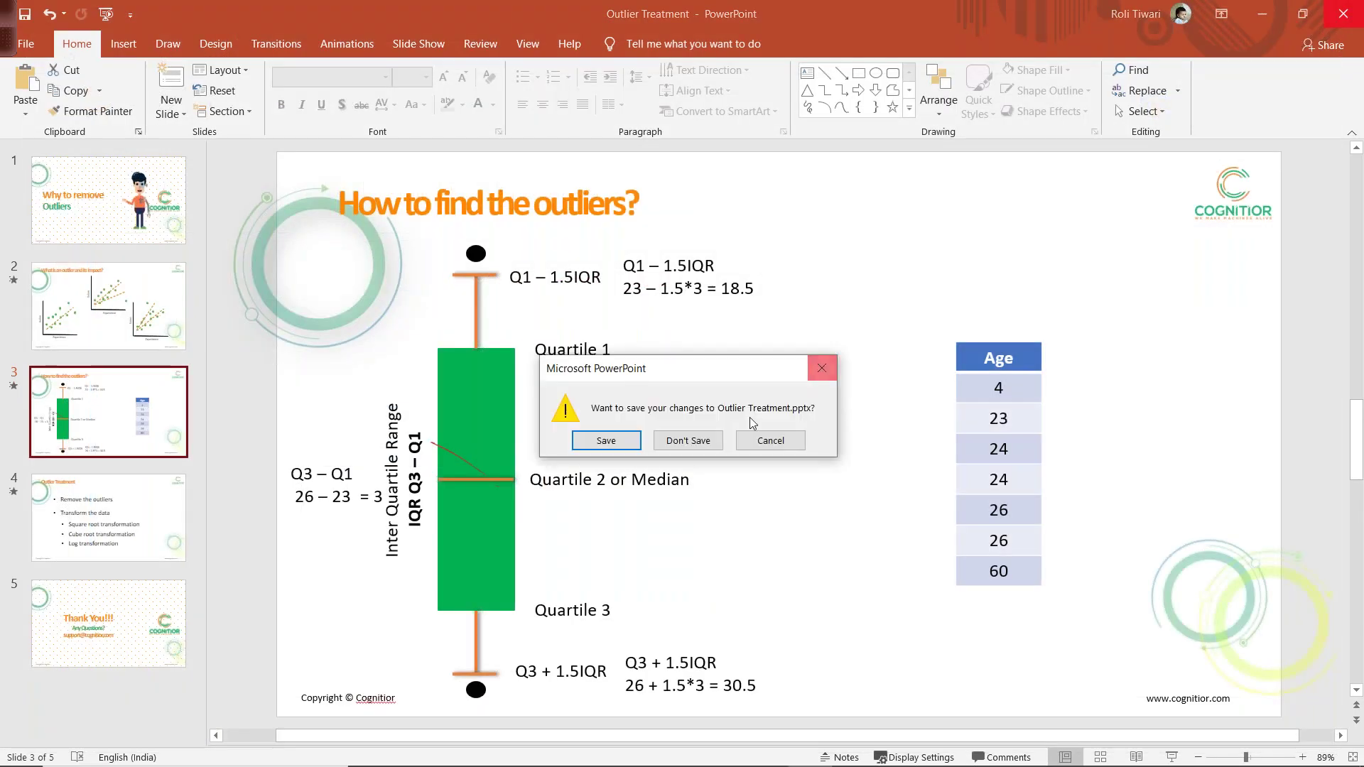
pyautogui.click(687, 440)
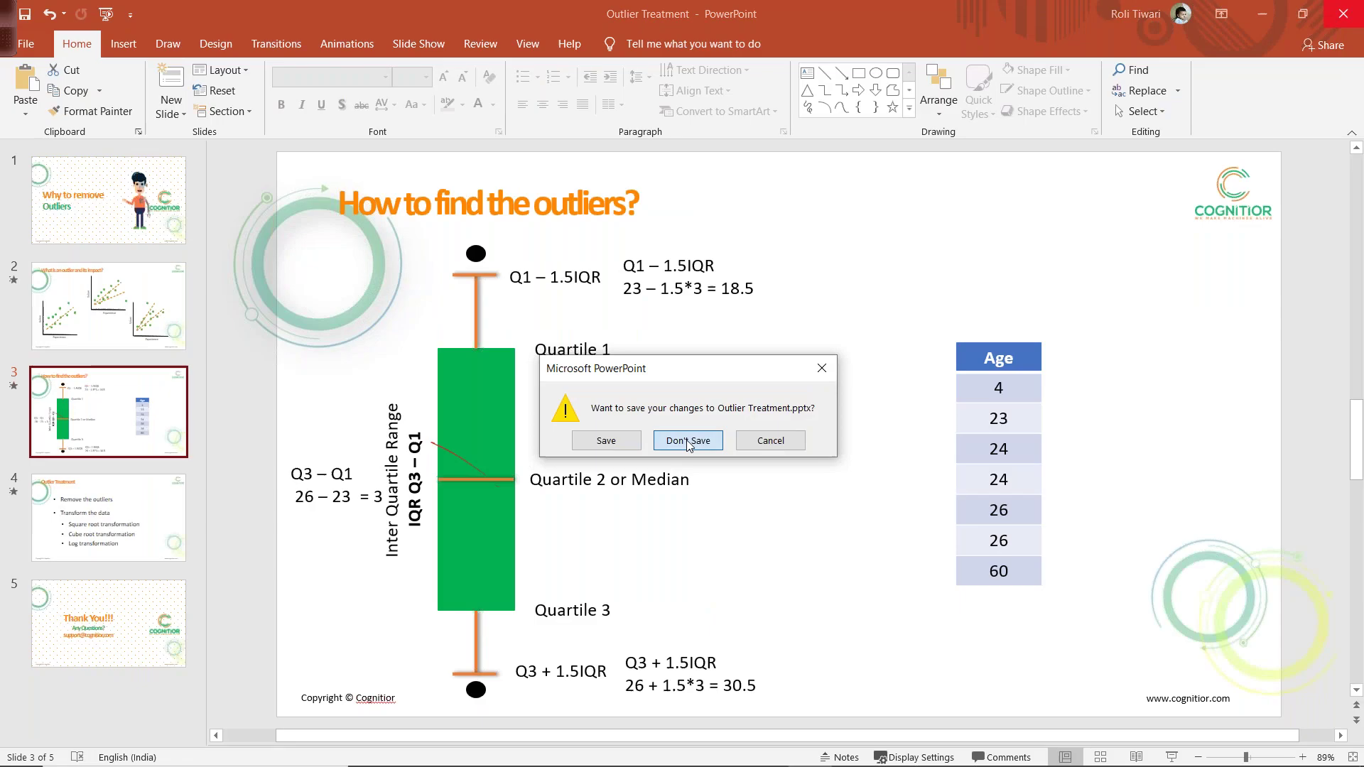